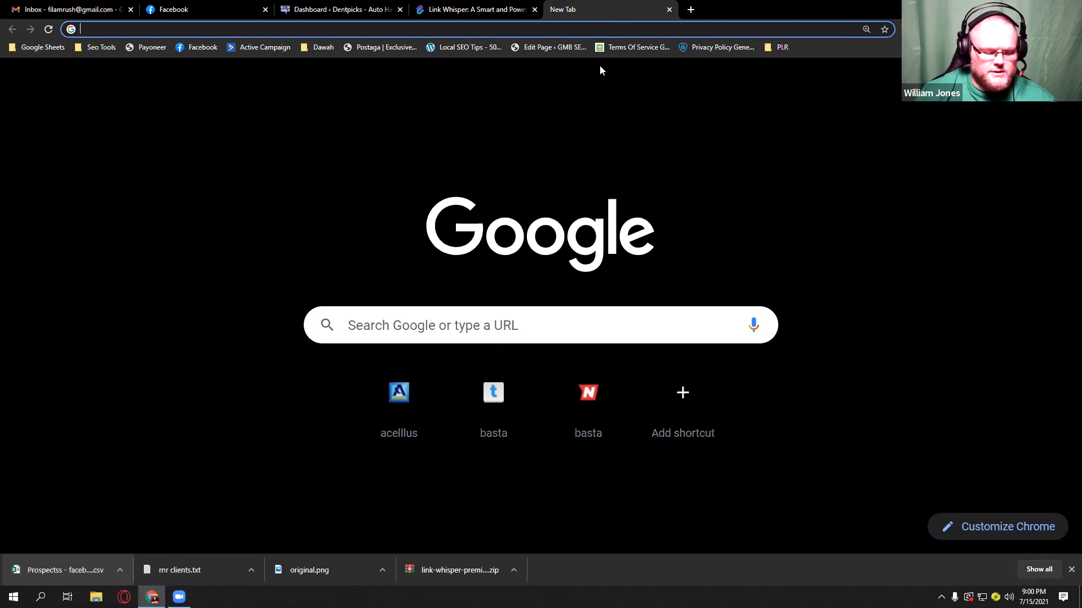
Step: Go to Google and search for "orlando roofer"
{"action": "type", "text": "d"}
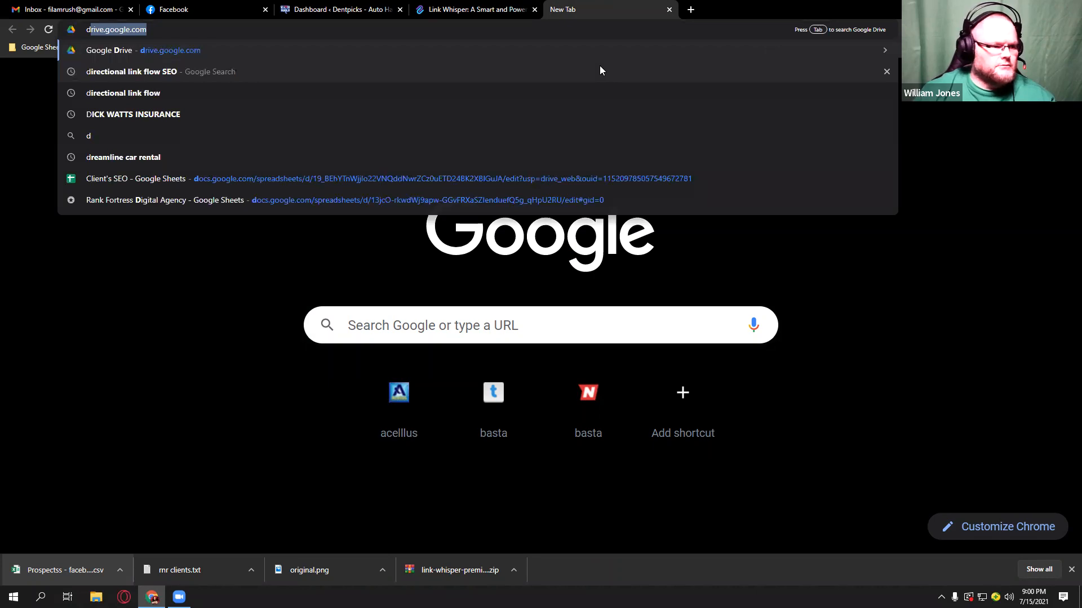
{"action": "key", "text": "BackSpace"}
{"action": "key", "text": "BackSpace"}
{"action": "type", "text": "goo"}
{"action": "key", "text": "Return"}
{"action": "type", "text": "orl"}
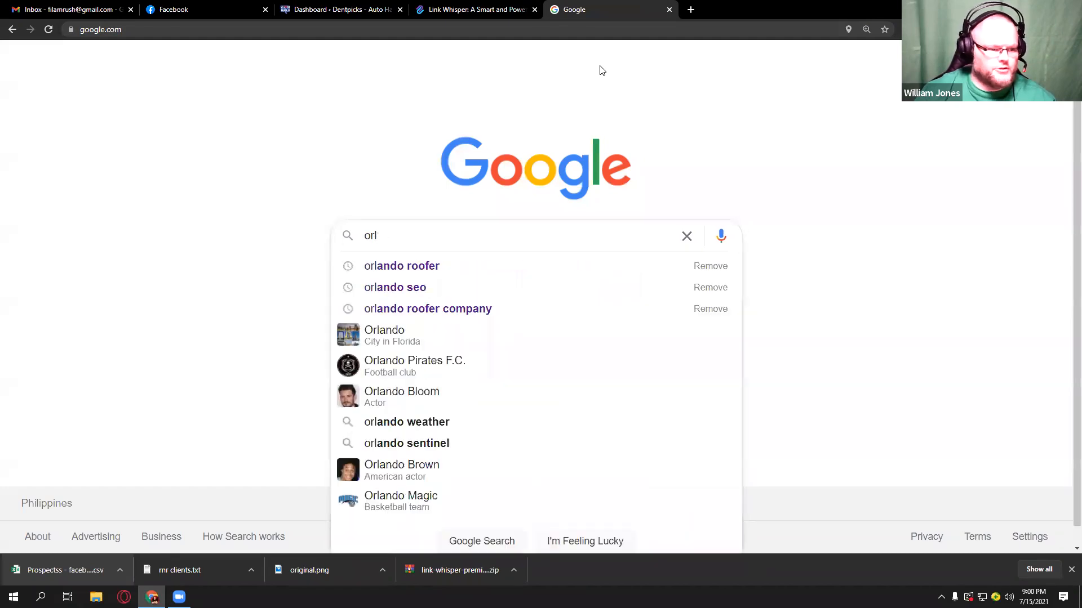
{"action": "key", "text": "Down"}
{"action": "key", "text": "Return"}
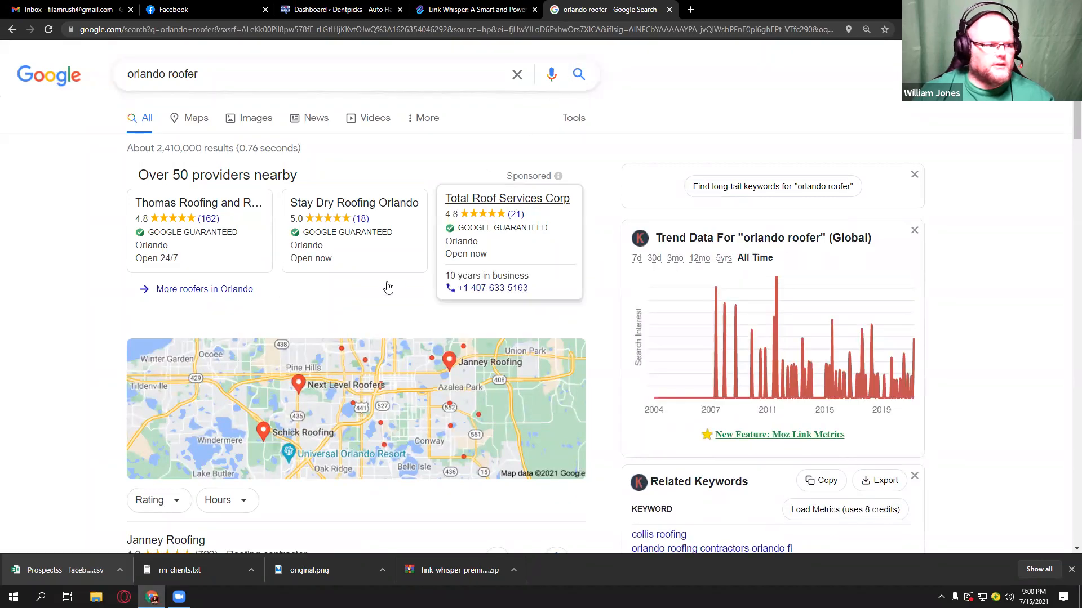
Step: Find the local roofing listings in the search results and open the Janney Roofing website
{"action": "scroll", "coordinate": [388, 290], "scroll_direction": "down", "scroll_amount": 7}
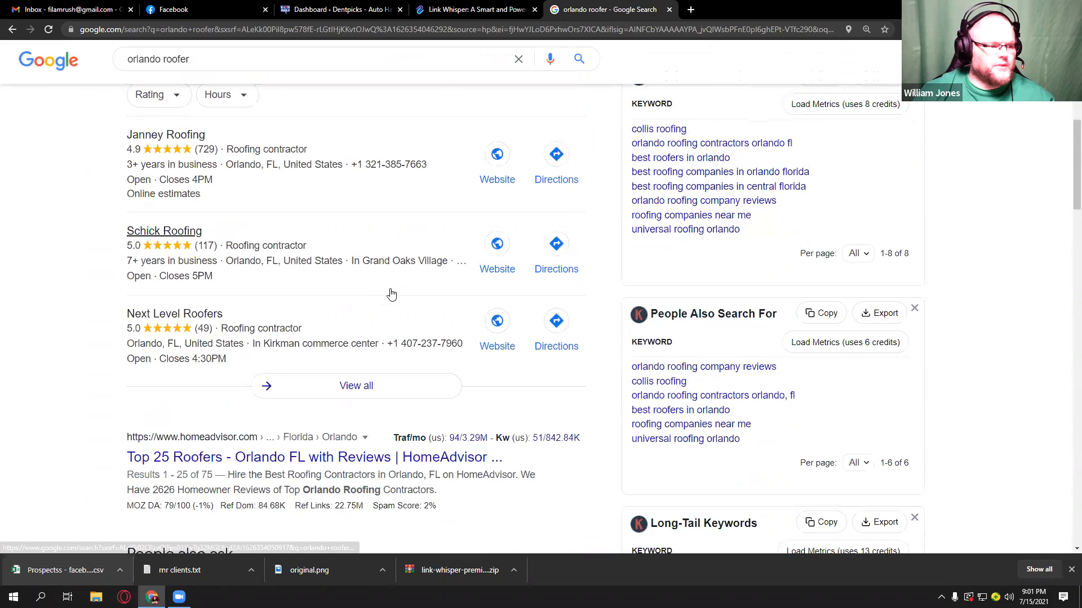
{"action": "scroll", "coordinate": [391, 292], "scroll_direction": "down", "scroll_amount": 3}
{"action": "scroll", "coordinate": [497, 228], "scroll_direction": "up", "scroll_amount": 5}
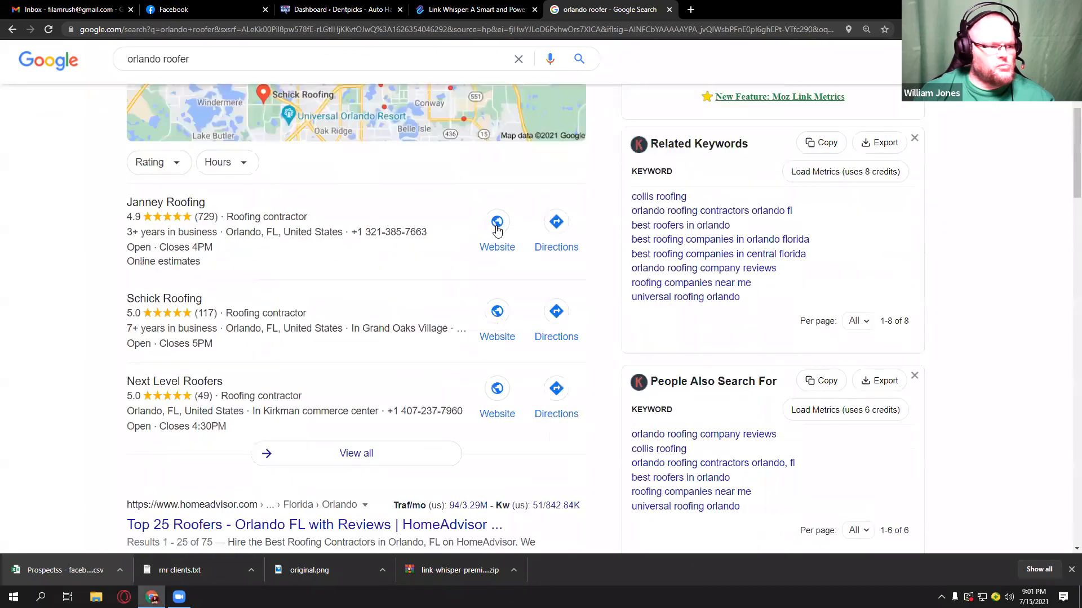
{"action": "left_click", "coordinate": [494, 228]}
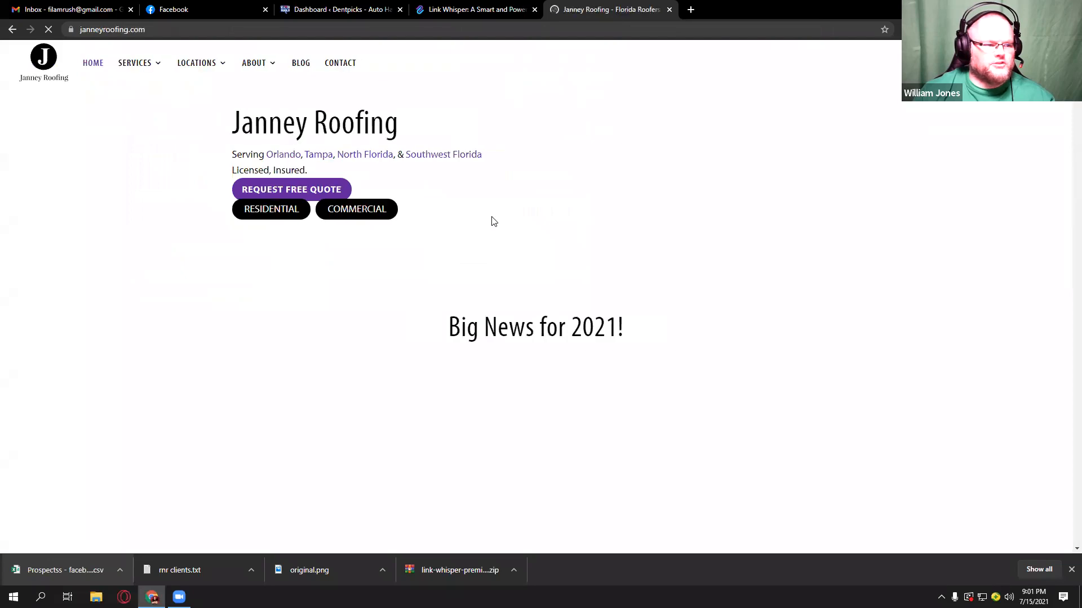
Step: Examine the Janney Roofing homepage from its header and service links down to the certifications and customer reviews
{"action": "scroll", "coordinate": [494, 221], "scroll_direction": "down", "scroll_amount": 6}
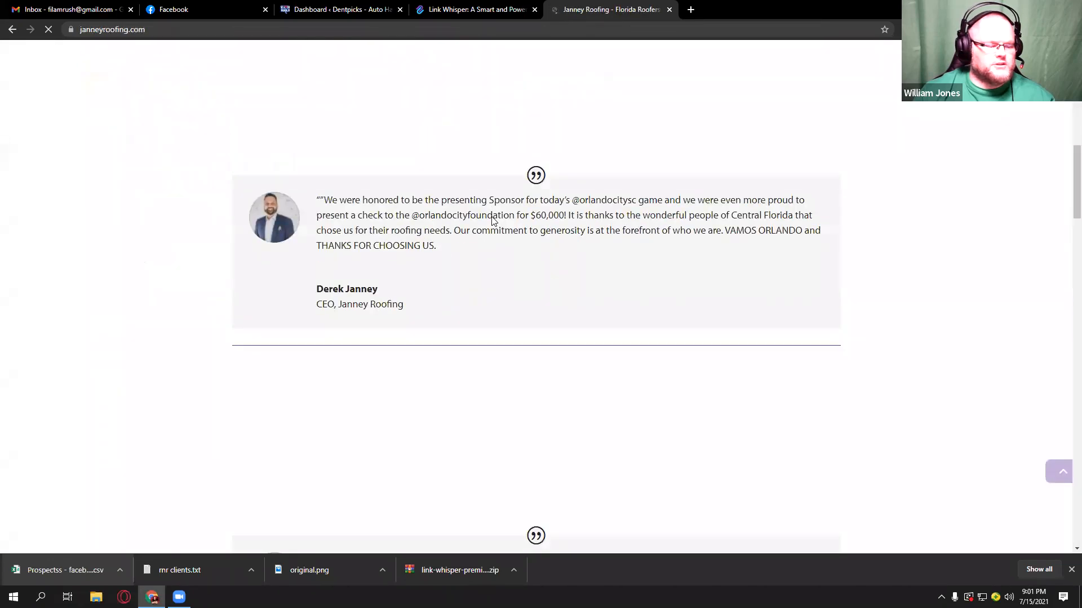
{"action": "scroll", "coordinate": [493, 220], "scroll_direction": "down", "scroll_amount": 7}
{"action": "scroll", "coordinate": [498, 220], "scroll_direction": "up", "scroll_amount": 8}
{"action": "scroll", "coordinate": [499, 220], "scroll_direction": "up", "scroll_amount": 7}
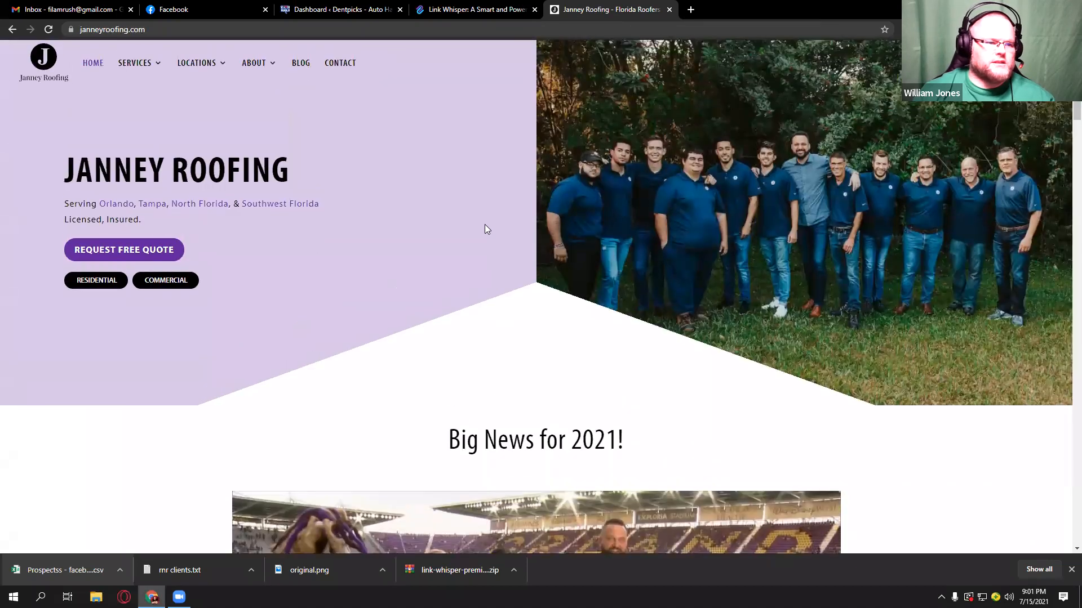
{"action": "mouse_move", "coordinate": [156, 70]}
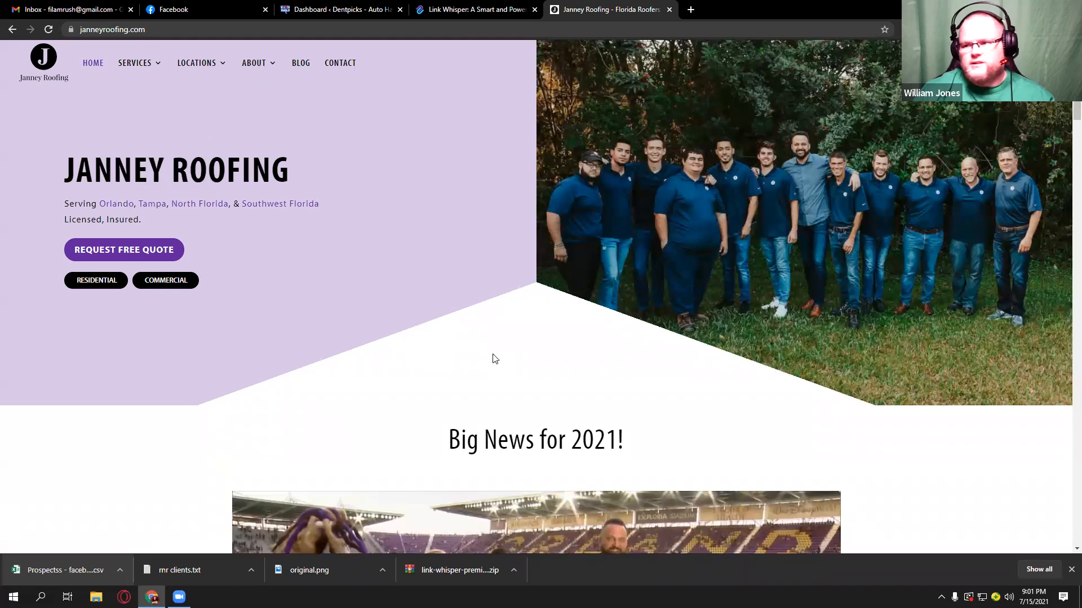
{"action": "scroll", "coordinate": [500, 356], "scroll_direction": "down", "scroll_amount": 6}
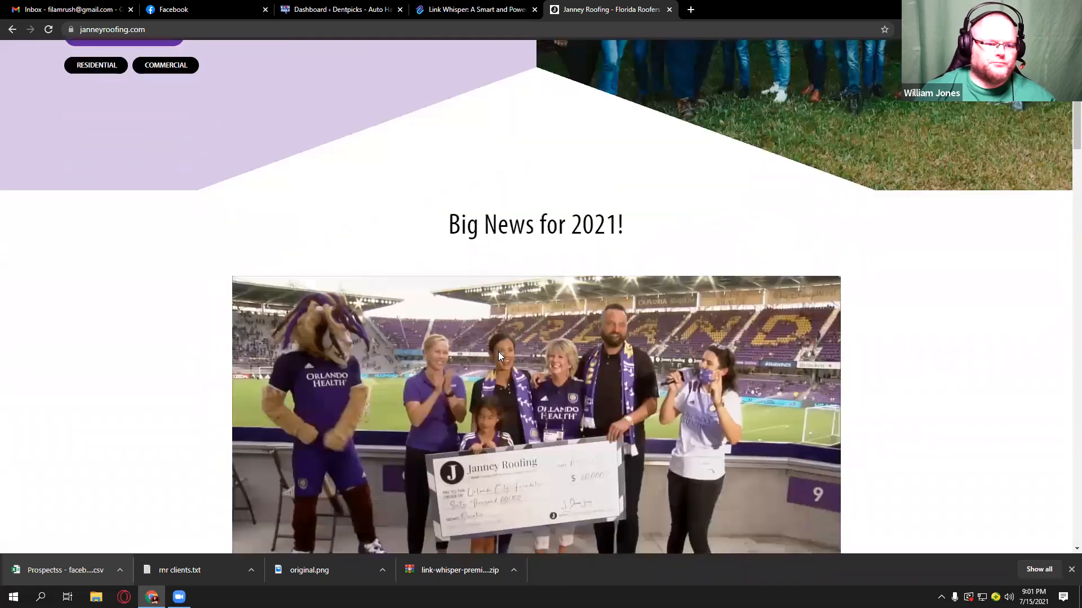
{"action": "scroll", "coordinate": [498, 351], "scroll_direction": "down", "scroll_amount": 8}
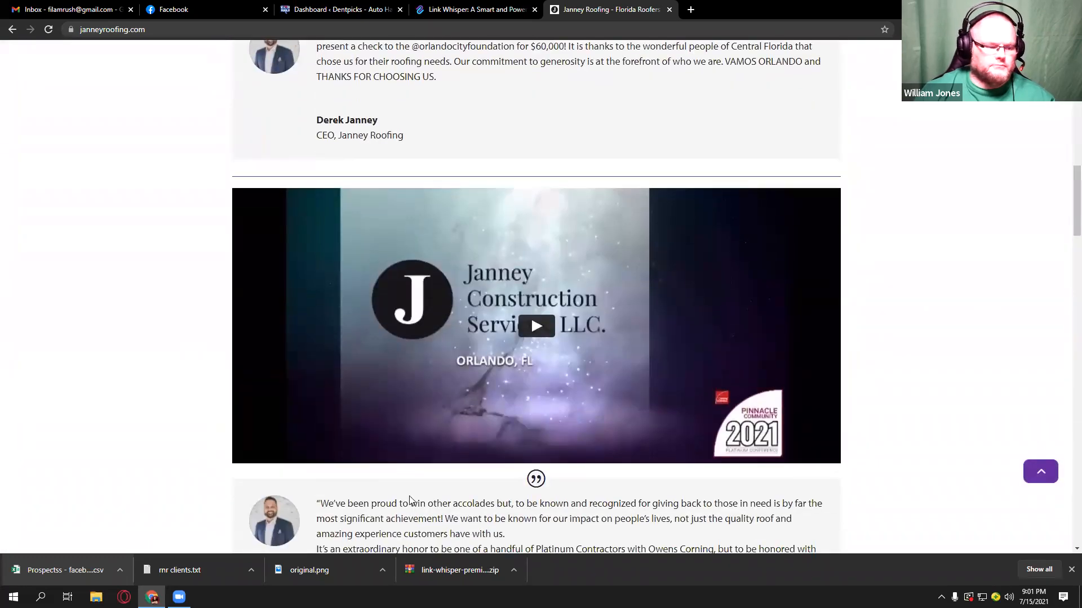
{"action": "scroll", "coordinate": [412, 431], "scroll_direction": "down", "scroll_amount": 7}
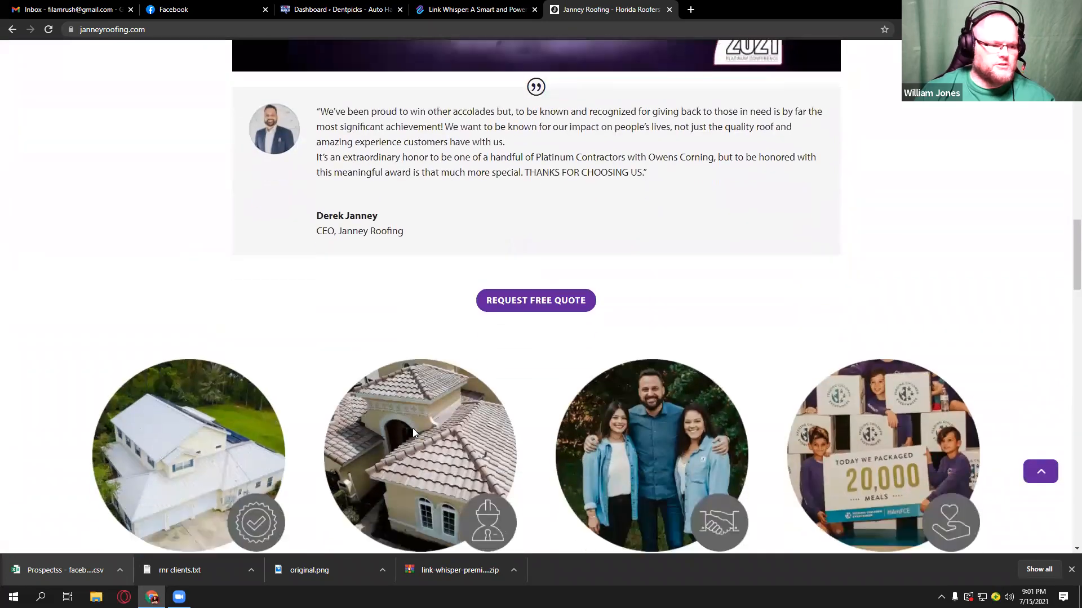
{"action": "scroll", "coordinate": [412, 432], "scroll_direction": "down", "scroll_amount": 16}
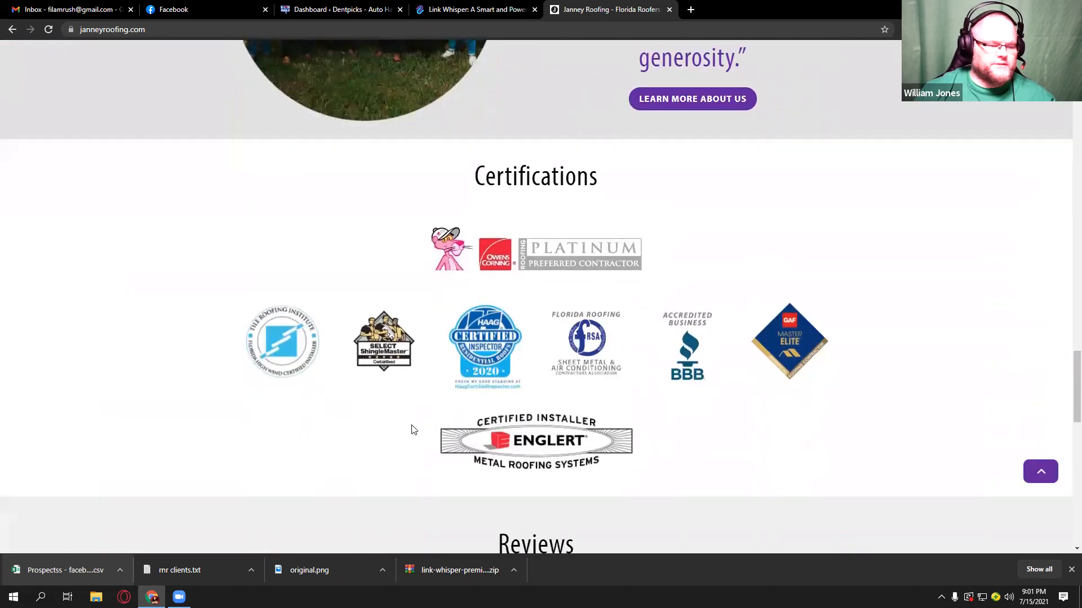
{"action": "scroll", "coordinate": [413, 430], "scroll_direction": "down", "scroll_amount": 11}
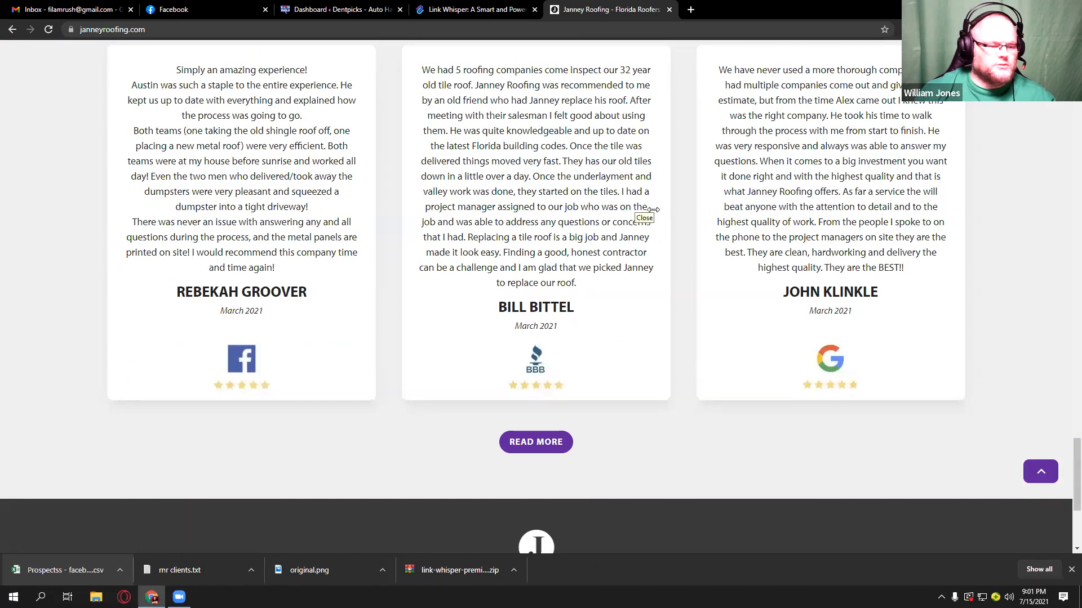
Step: Return to the Link Whisper site, close the Janney Roofing page, and review the homepage's internal linking features
{"action": "left_click", "coordinate": [466, 11]}
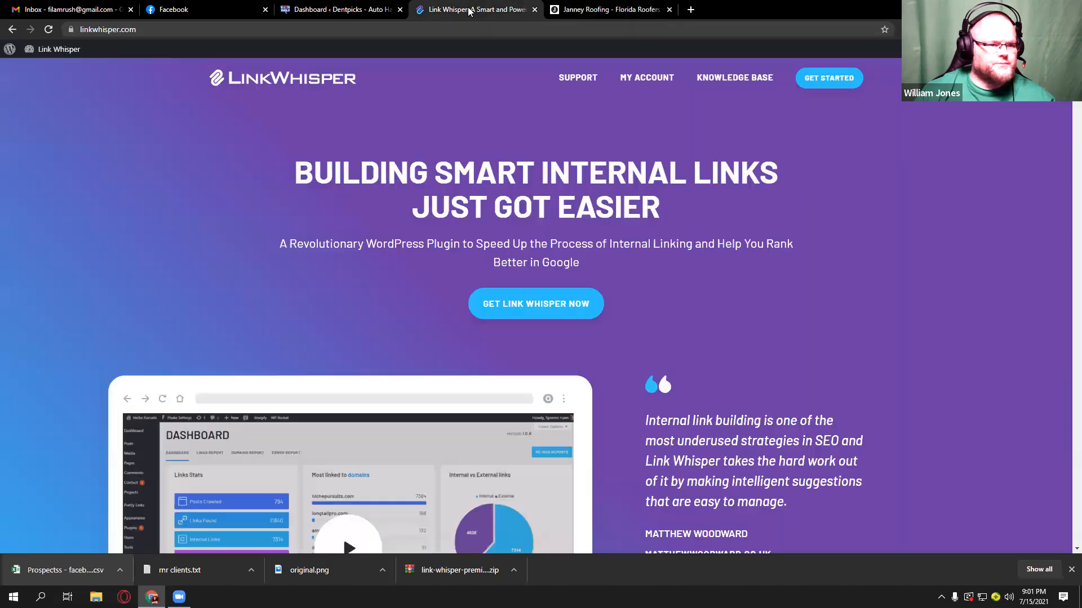
{"action": "left_click", "coordinate": [669, 10]}
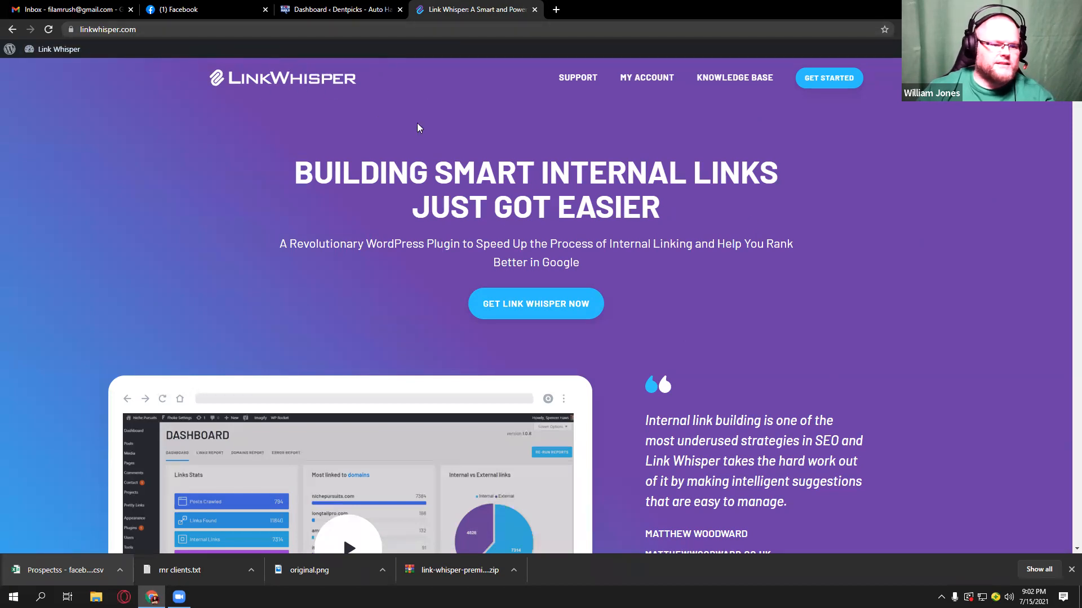
{"action": "scroll", "coordinate": [718, 422], "scroll_direction": "down", "scroll_amount": 10}
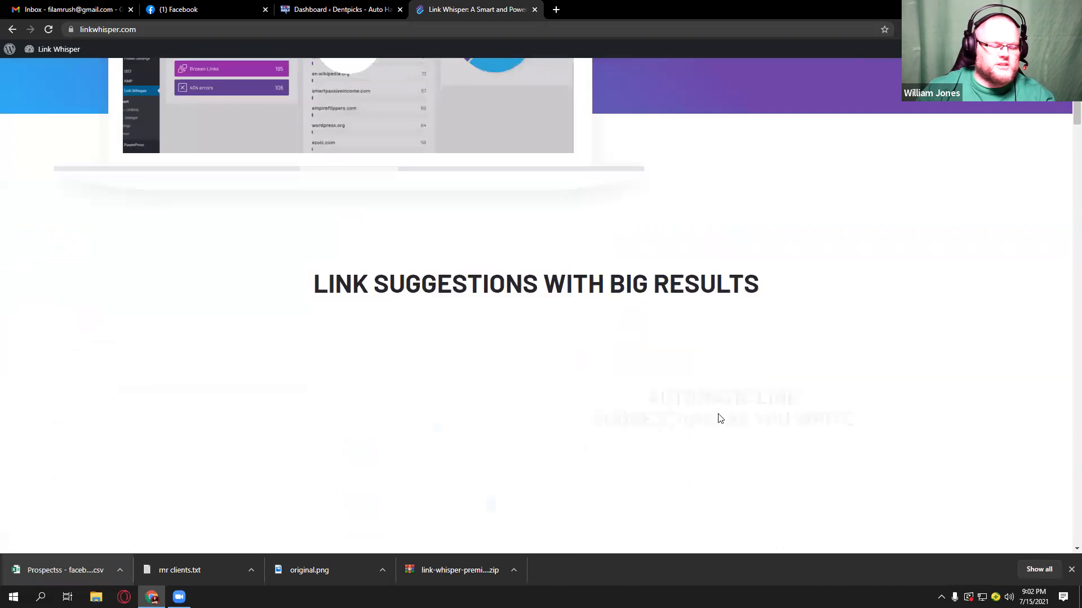
{"action": "scroll", "coordinate": [719, 414], "scroll_direction": "down", "scroll_amount": 13}
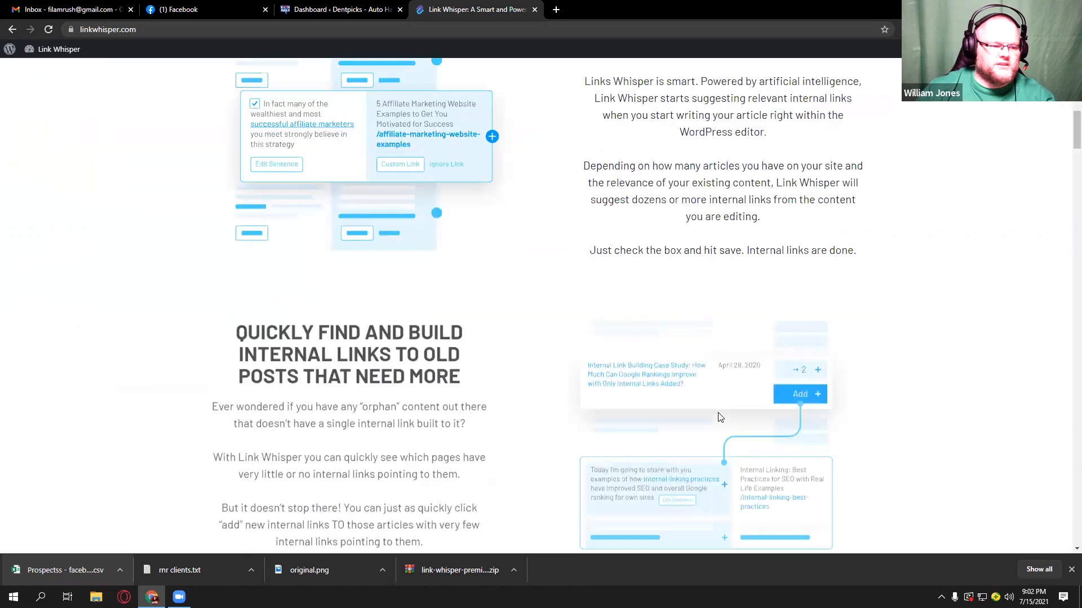
{"action": "scroll", "coordinate": [719, 412], "scroll_direction": "down", "scroll_amount": 10}
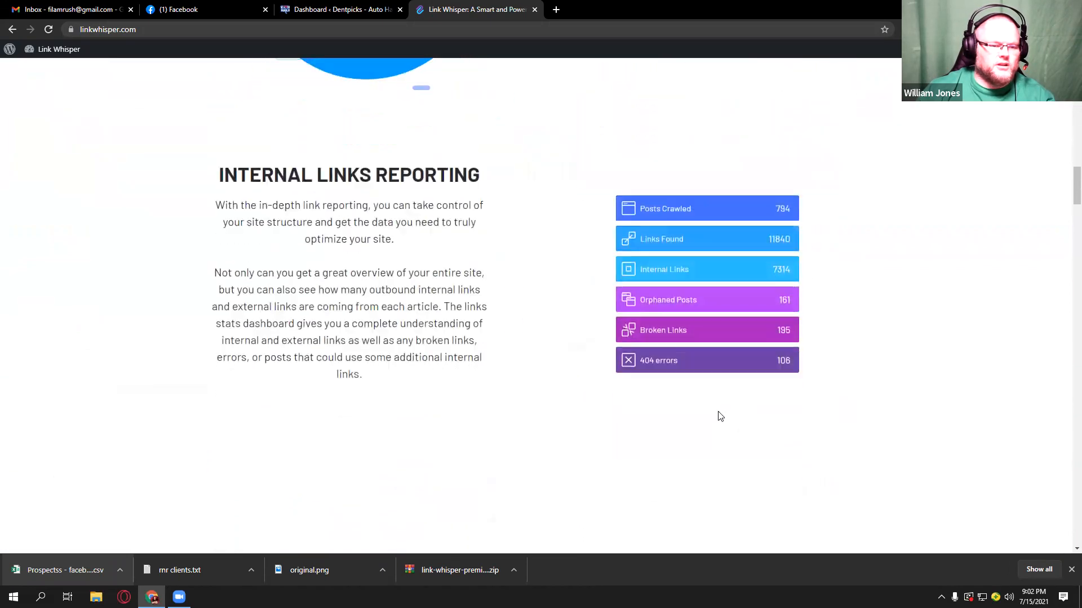
{"action": "scroll", "coordinate": [719, 416], "scroll_direction": "down", "scroll_amount": 10}
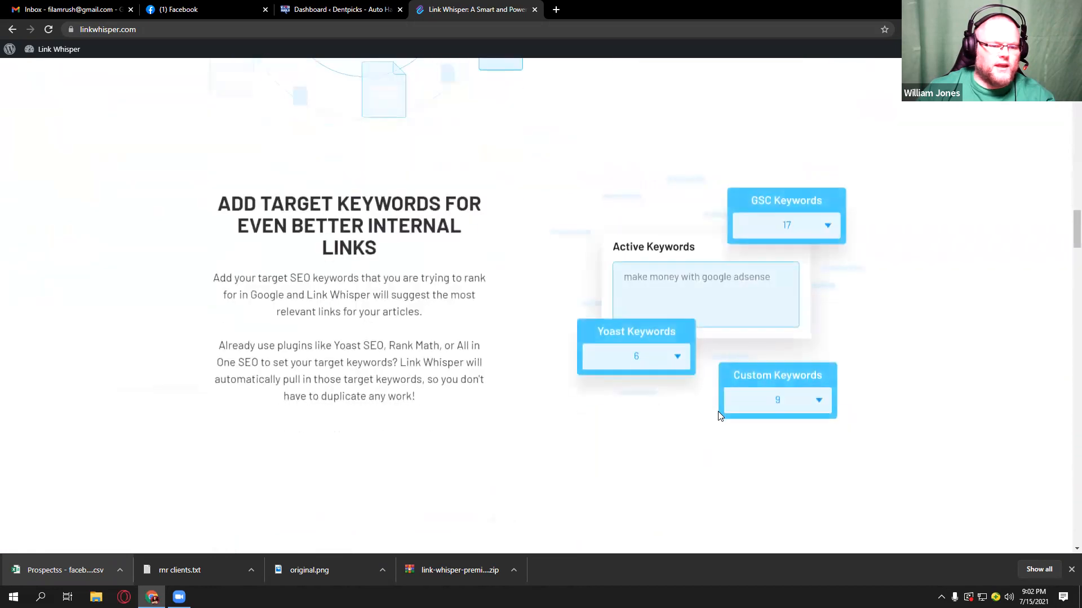
{"action": "scroll", "coordinate": [719, 415], "scroll_direction": "down", "scroll_amount": 10}
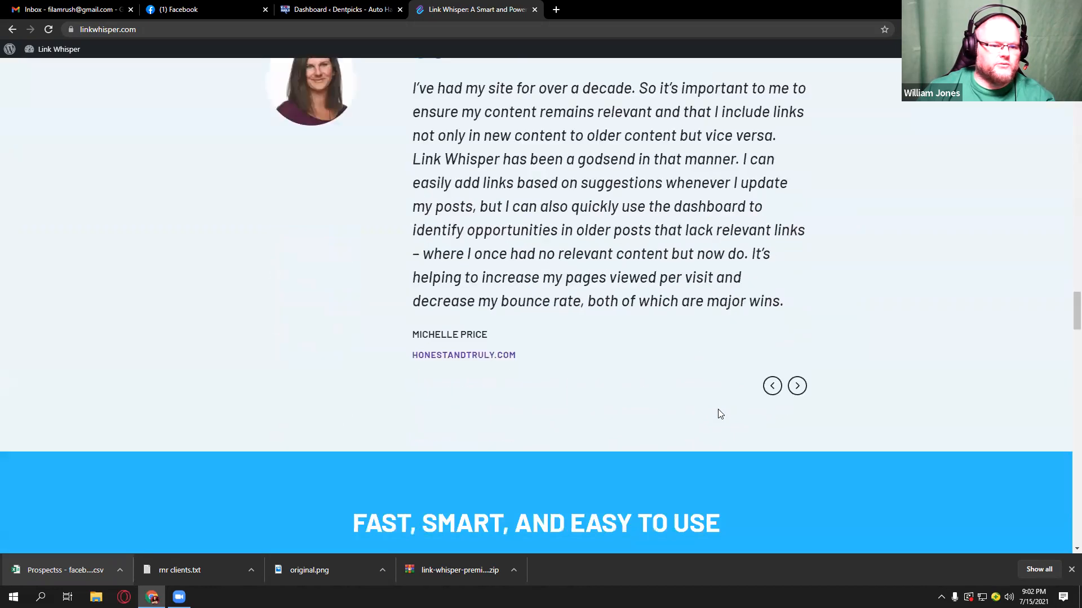
{"action": "scroll", "coordinate": [726, 407], "scroll_direction": "up", "scroll_amount": 10}
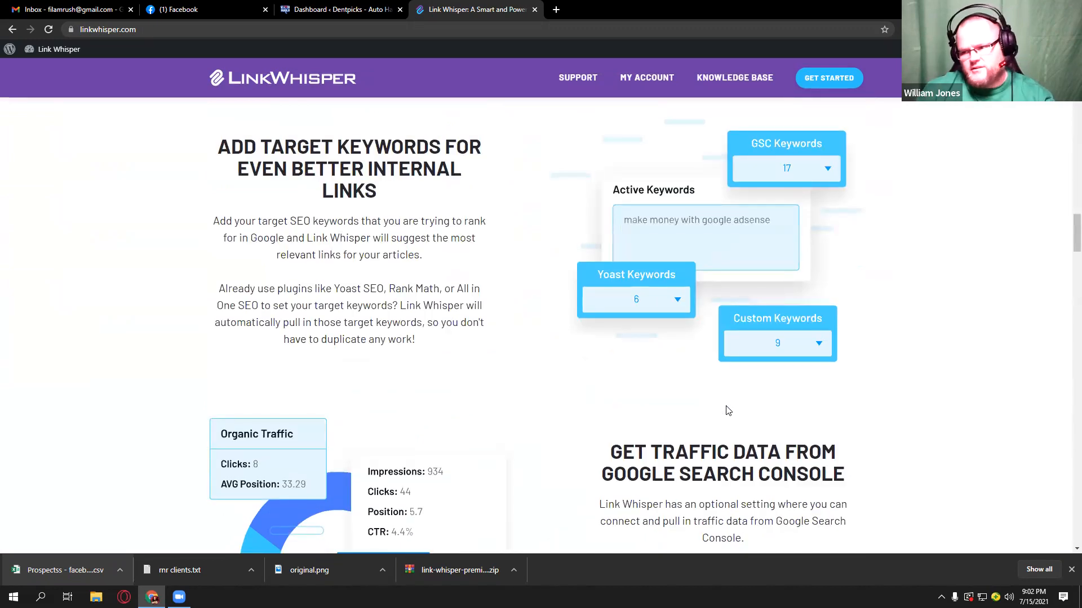
{"action": "scroll", "coordinate": [633, 364], "scroll_direction": "up", "scroll_amount": 15}
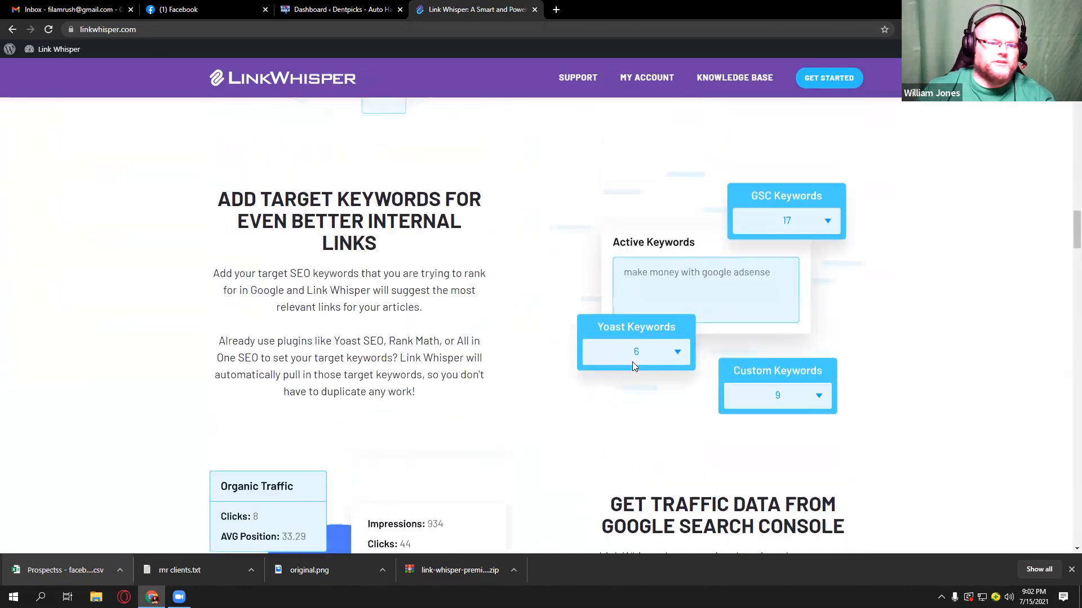
Step: Open the Link Whisper account's license management and view the license keys for the Starter purchase
{"action": "scroll", "coordinate": [632, 363], "scroll_direction": "up", "scroll_amount": 15}
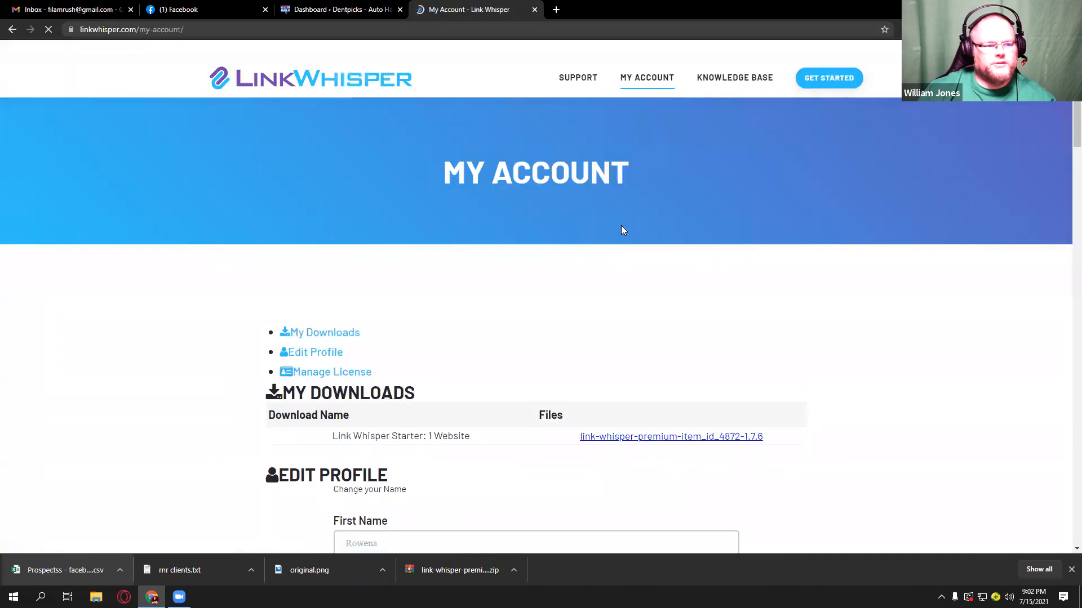
{"action": "scroll", "coordinate": [569, 290], "scroll_direction": "down", "scroll_amount": 2}
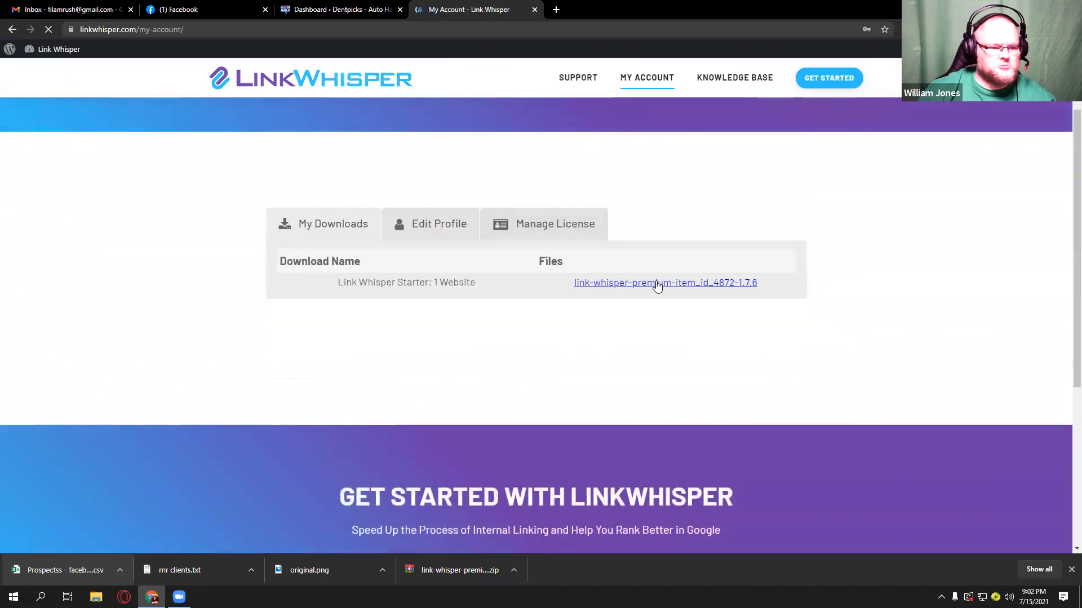
{"action": "left_click", "coordinate": [559, 225]}
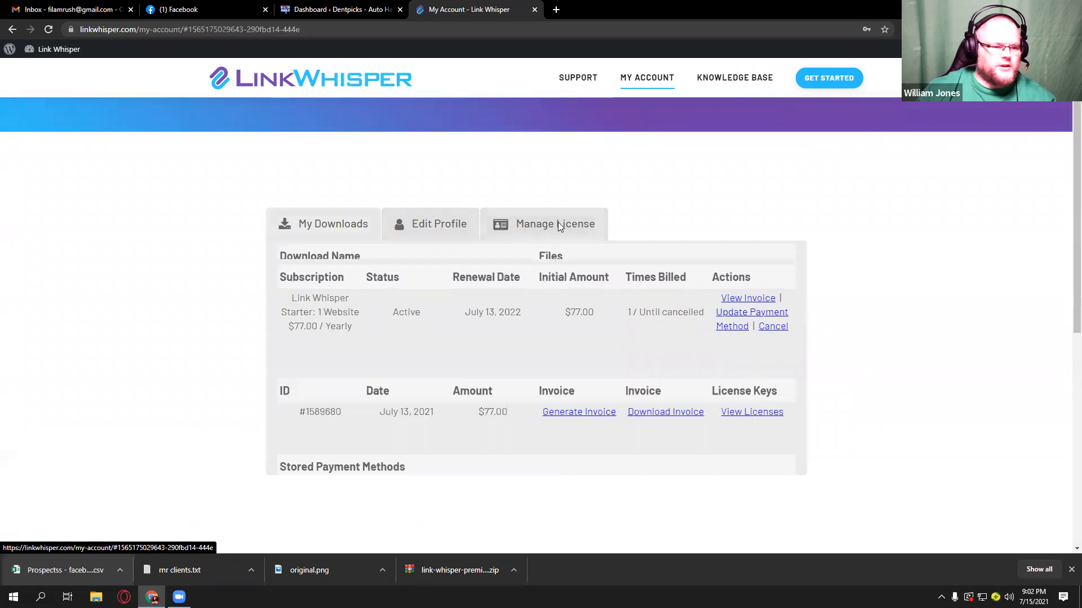
{"action": "scroll", "coordinate": [626, 320], "scroll_direction": "down", "scroll_amount": 3}
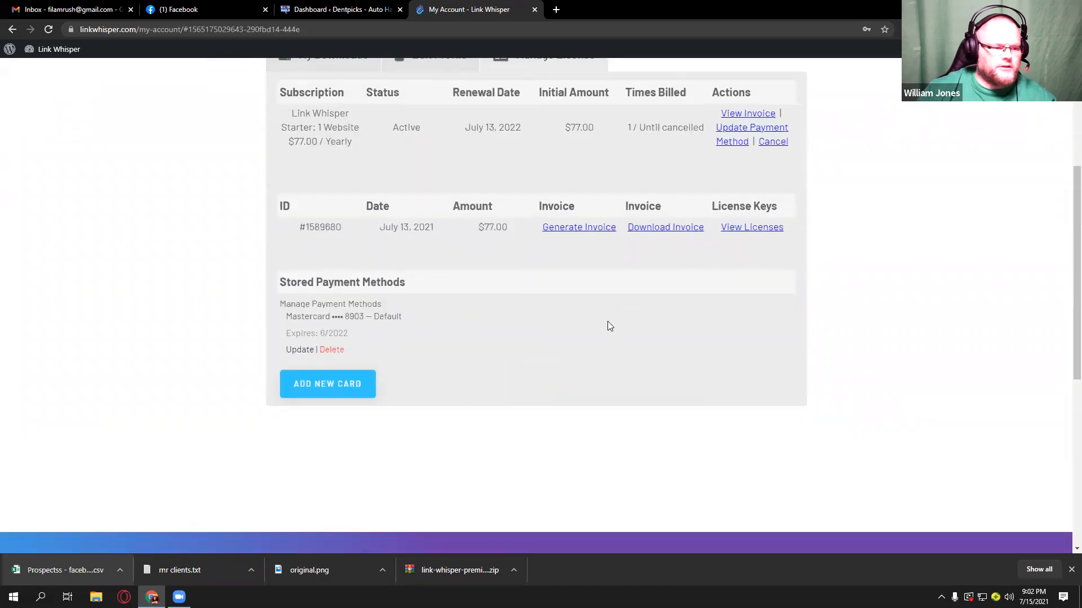
{"action": "scroll", "coordinate": [567, 355], "scroll_direction": "up", "scroll_amount": 2}
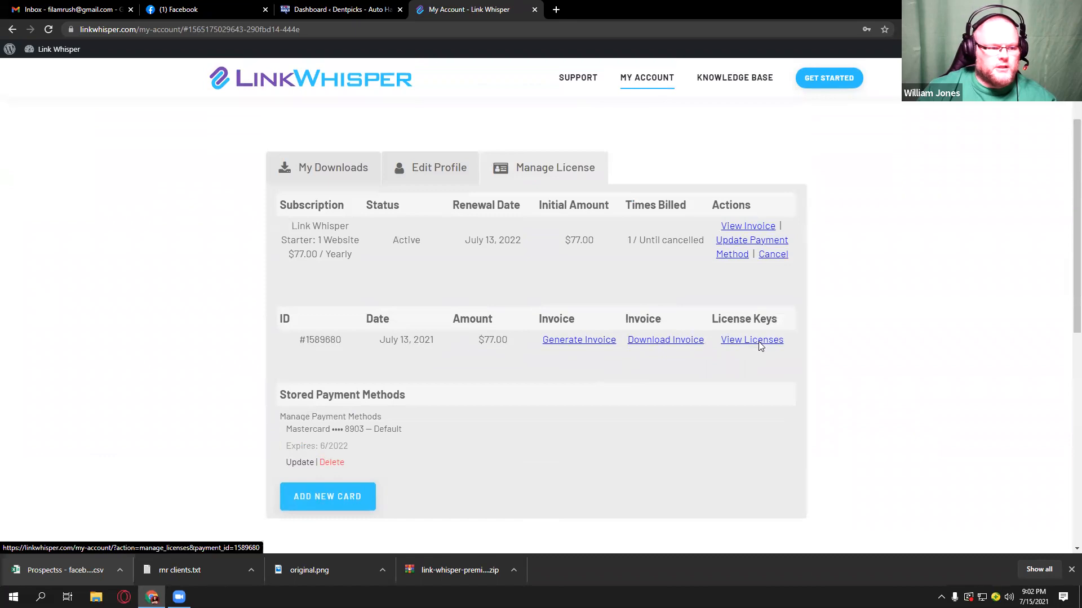
{"action": "left_click", "coordinate": [758, 341]}
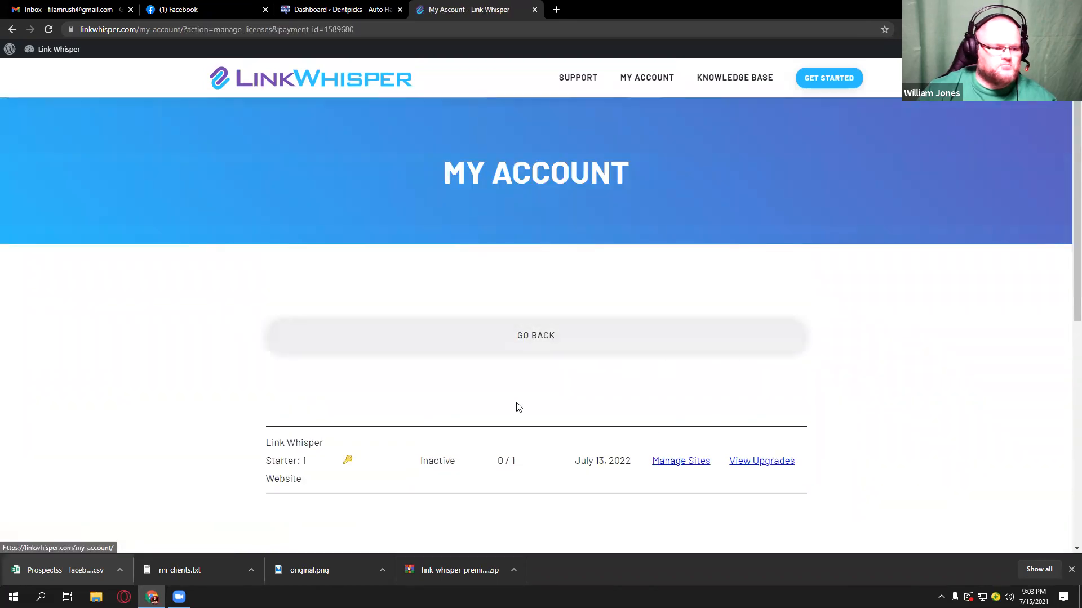
Step: Open site management for the Link Whisper Starter license and select its license key
{"action": "scroll", "coordinate": [519, 403], "scroll_direction": "down", "scroll_amount": 3}
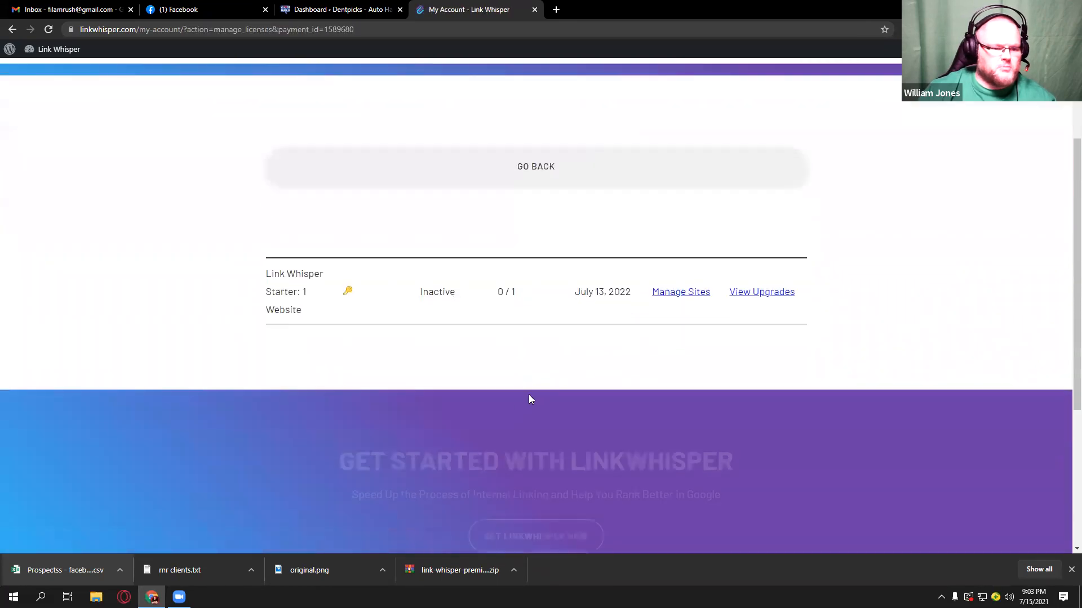
{"action": "left_click", "coordinate": [682, 293]}
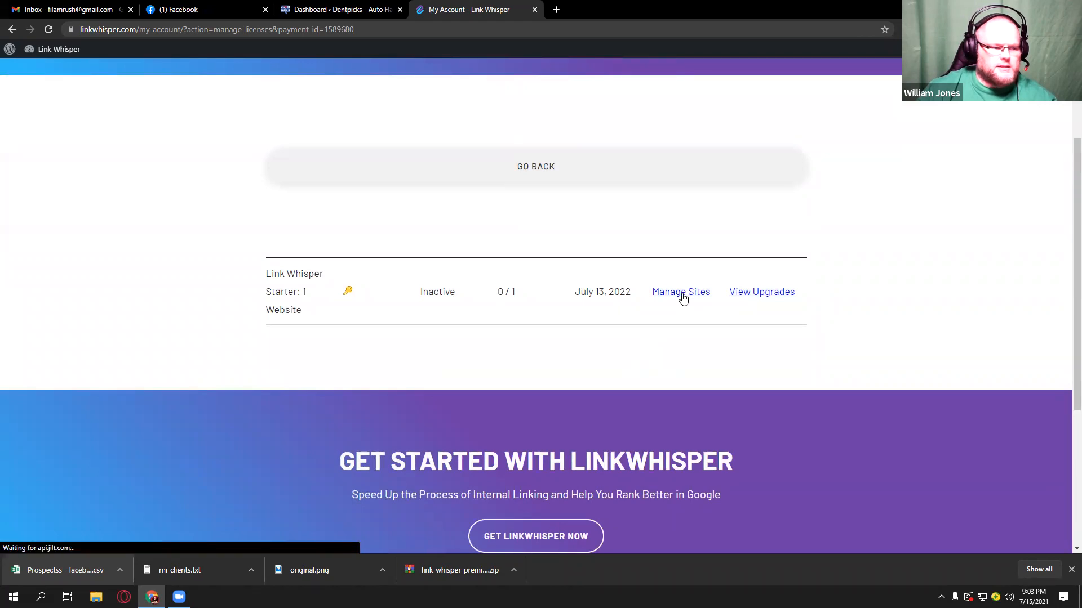
{"action": "scroll", "coordinate": [569, 369], "scroll_direction": "down", "scroll_amount": 1}
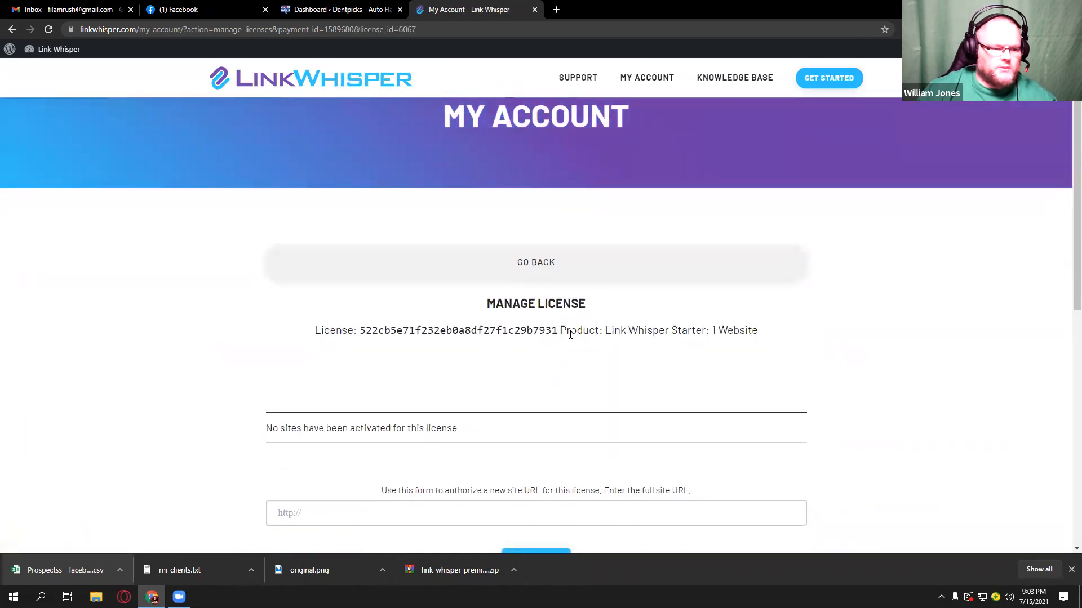
{"action": "left_click_drag", "start_coordinate": [558, 333], "coordinate": [359, 331]}
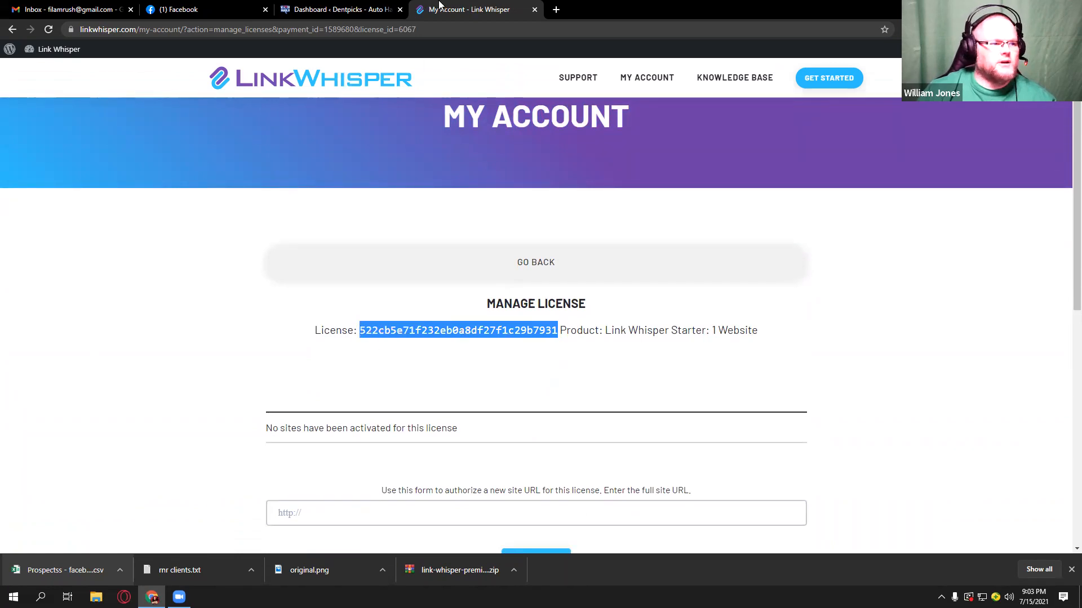
Step: Switch to the Dentpicks WordPress dashboard and open the form for uploading a new plugin
{"action": "left_click", "coordinate": [331, 10]}
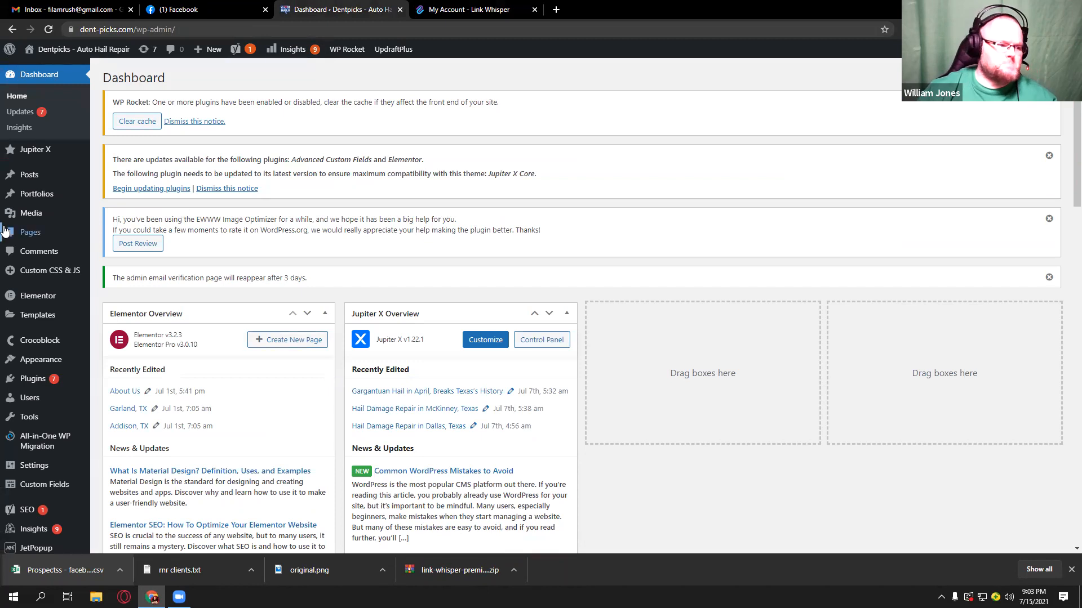
{"action": "mouse_move", "coordinate": [61, 307]}
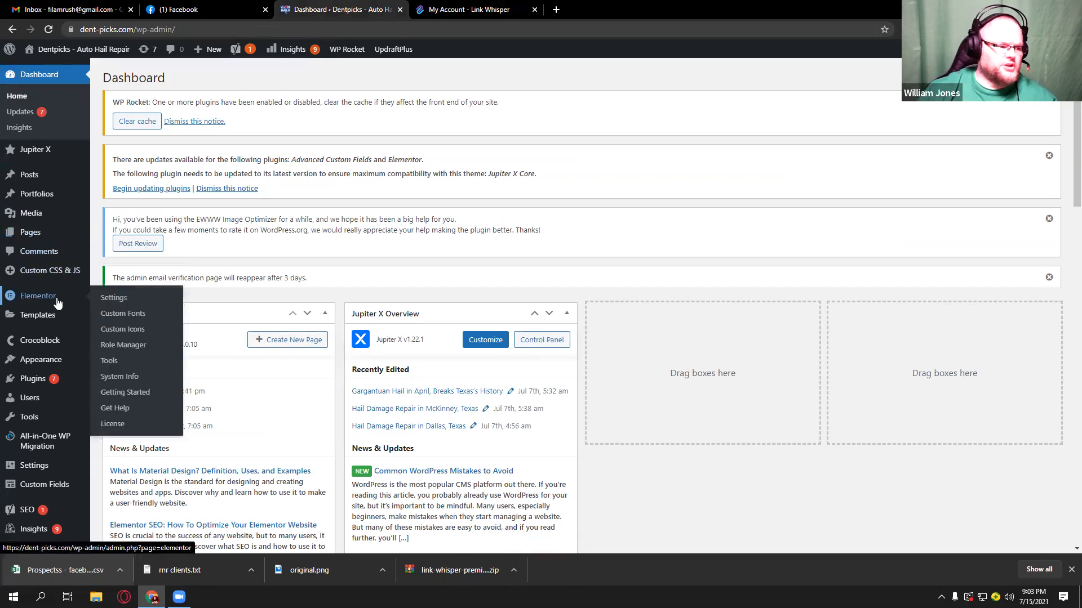
{"action": "scroll", "coordinate": [57, 303], "scroll_direction": "down", "scroll_amount": 2}
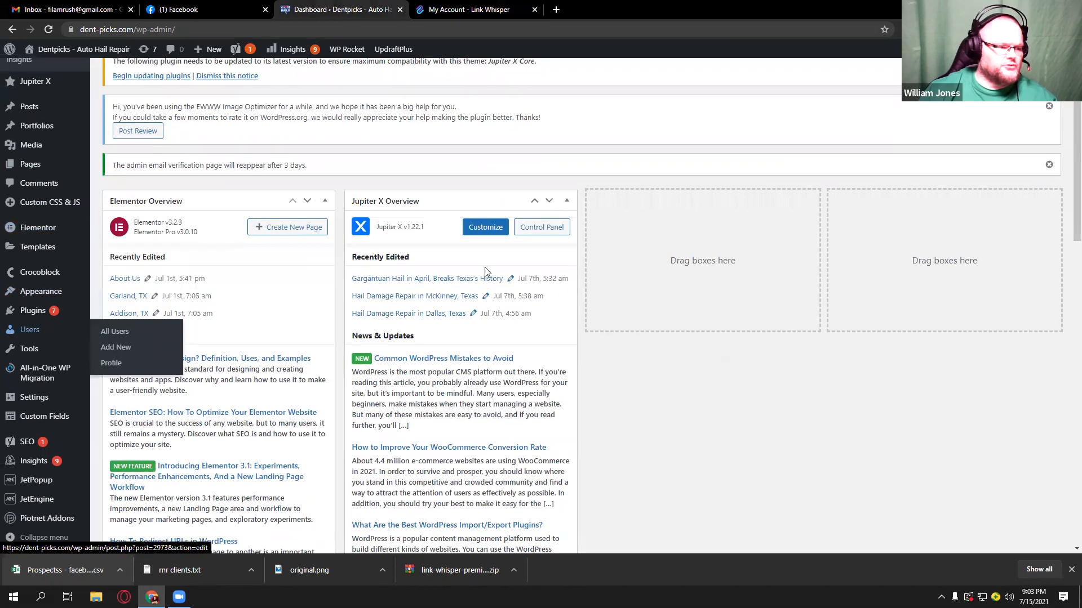
{"action": "mouse_move", "coordinate": [38, 336]}
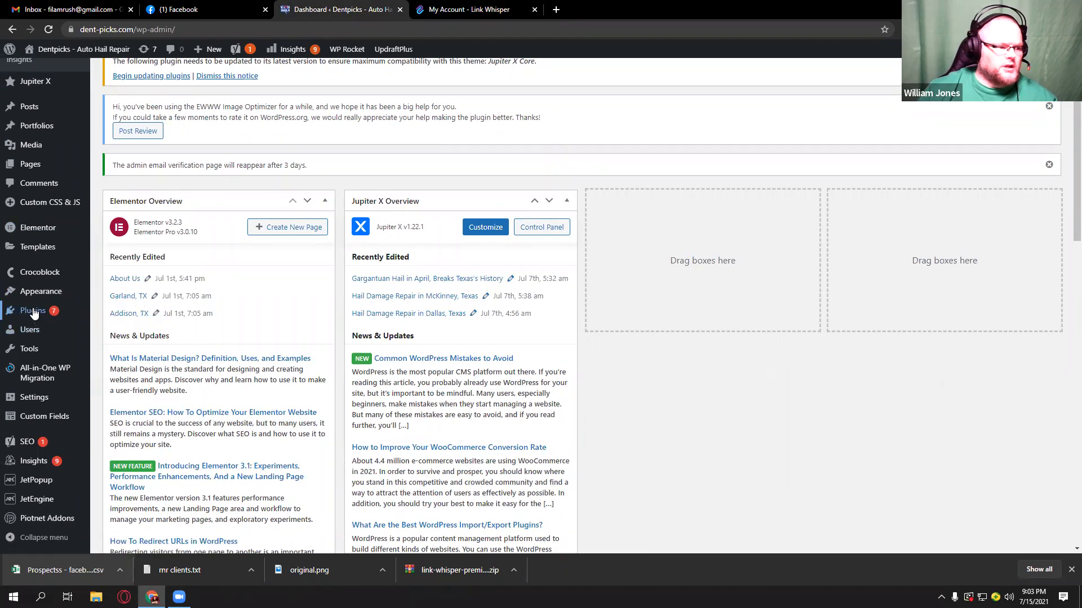
{"action": "left_click", "coordinate": [122, 330]}
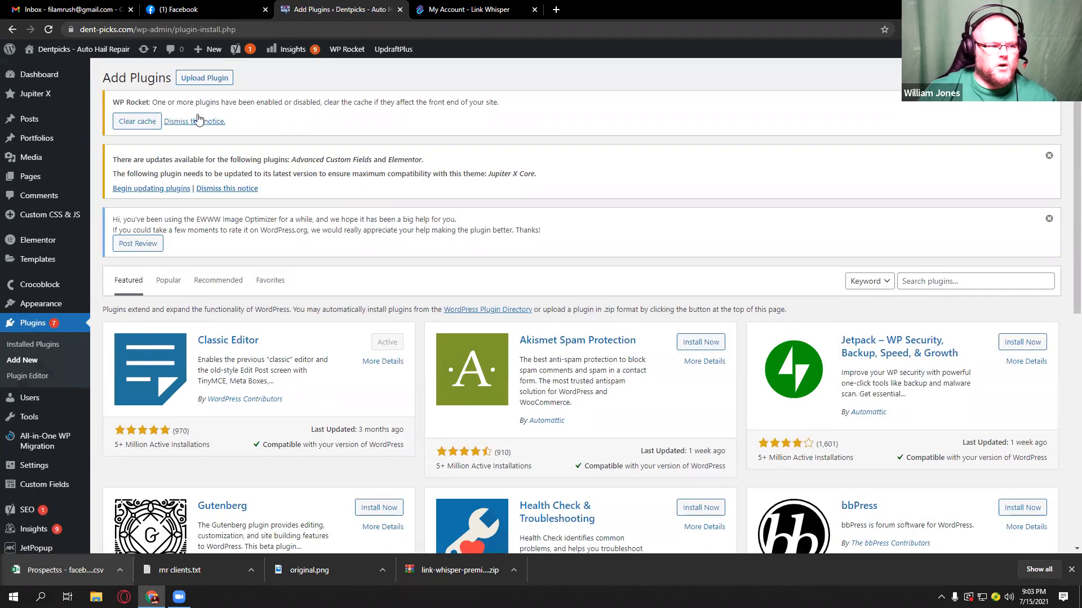
{"action": "left_click", "coordinate": [204, 77]}
Step: Upload link-whisper-premium-item_id_4872-1.7.6.zip from the Desktop, then install and activate the plugin
{"action": "left_click", "coordinate": [498, 361]}
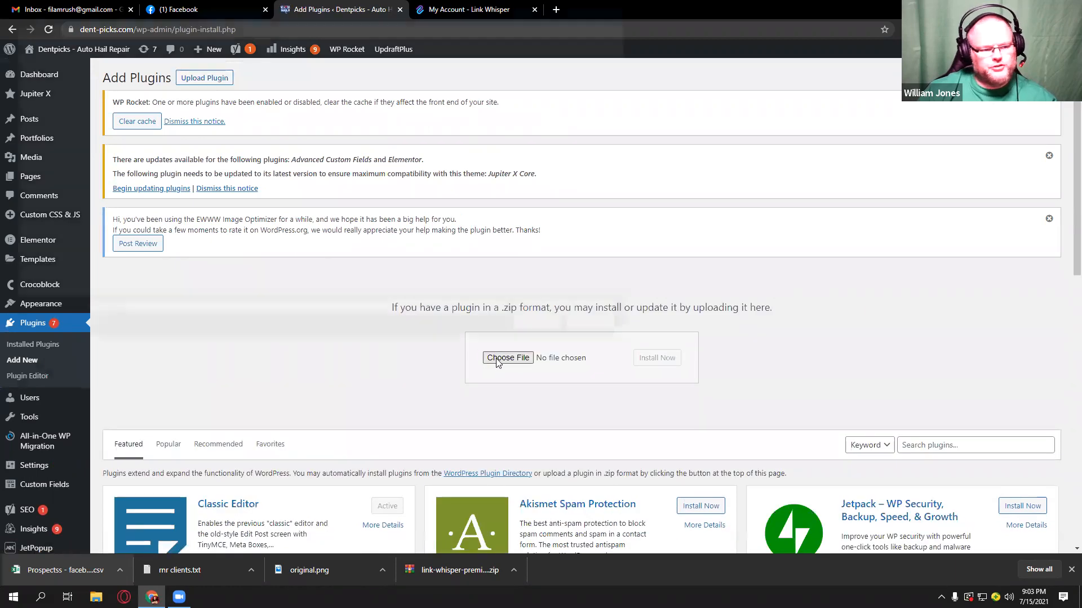
{"action": "left_click", "coordinate": [207, 147]}
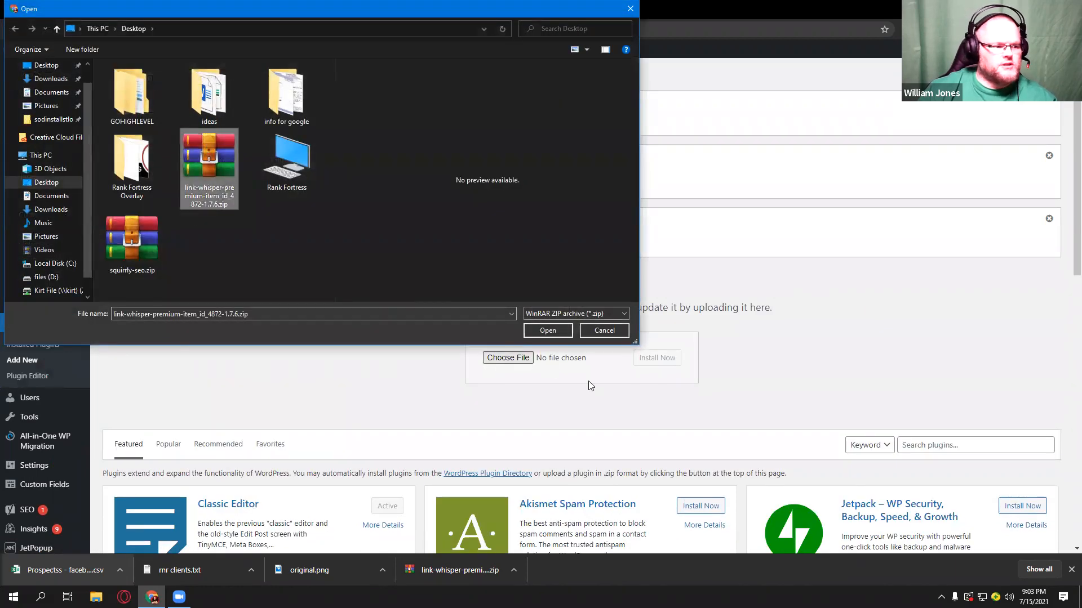
{"action": "left_click", "coordinate": [552, 331]}
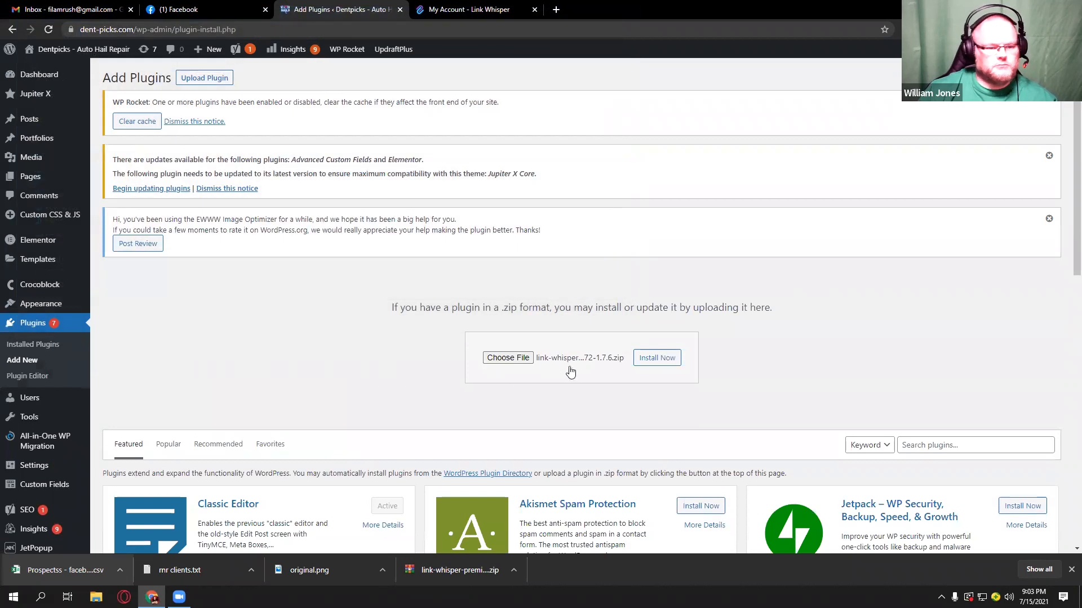
{"action": "left_click", "coordinate": [671, 365]}
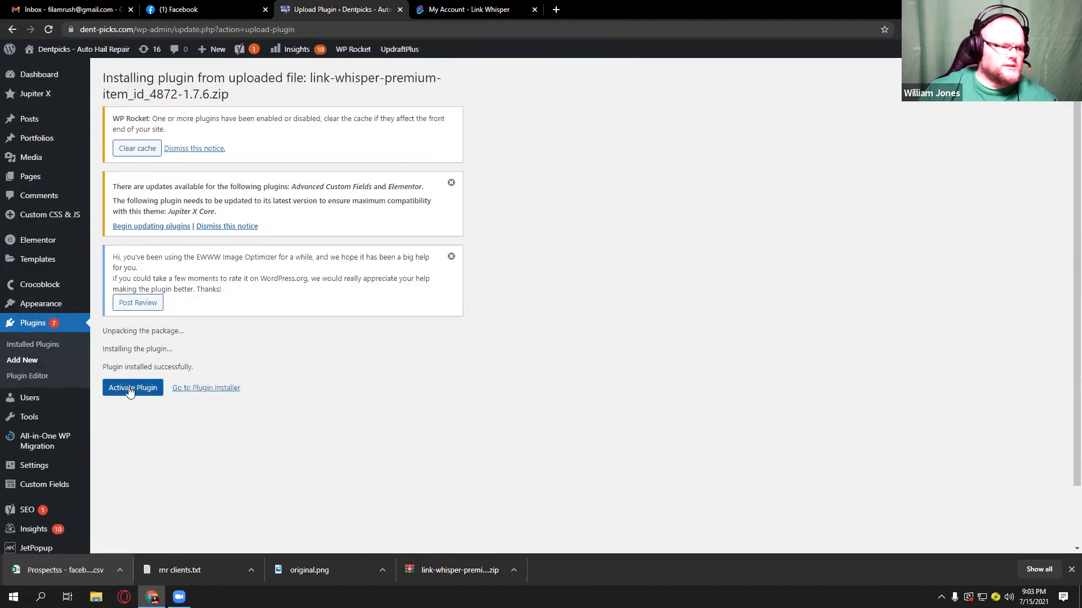
{"action": "left_click", "coordinate": [128, 390]}
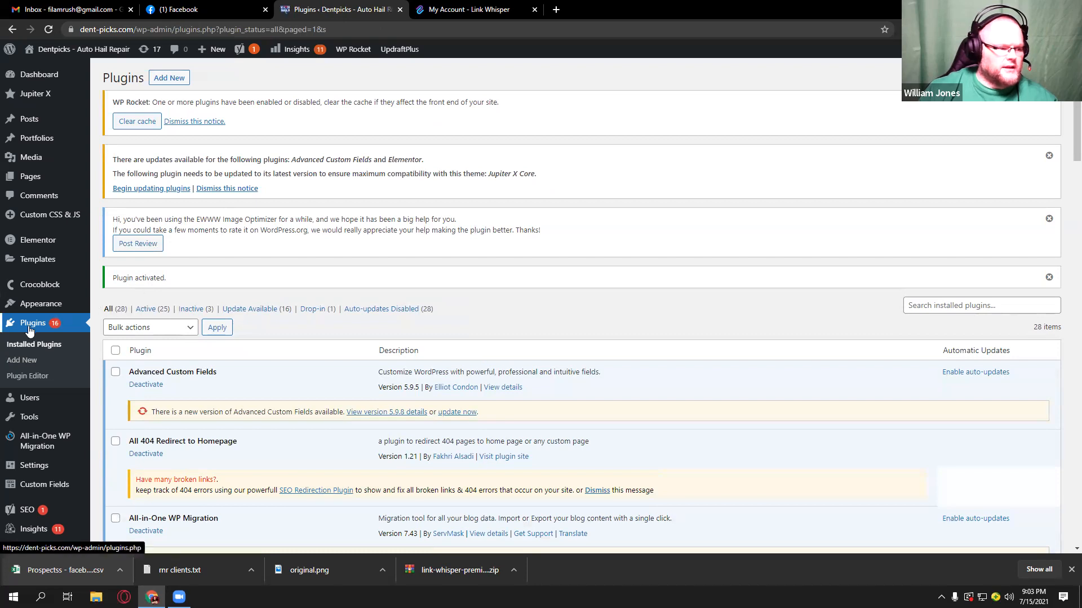
Step: Open Link Whisper's licensing settings, enter the license key, and activate the license
{"action": "scroll", "coordinate": [33, 394], "scroll_direction": "down", "scroll_amount": 3}
{"action": "left_click", "coordinate": [41, 481]}
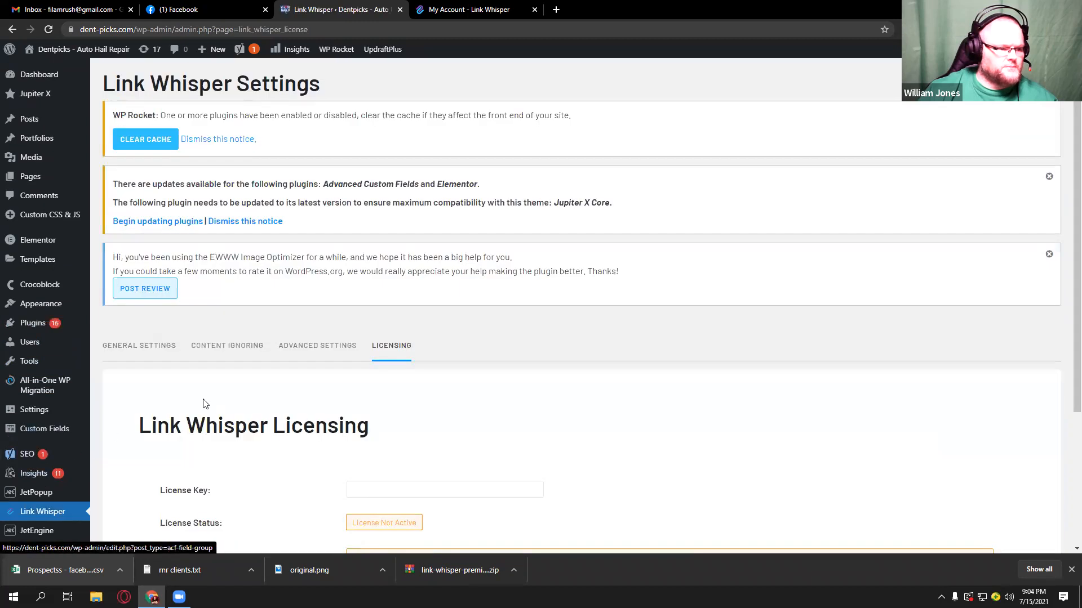
{"action": "scroll", "coordinate": [370, 362], "scroll_direction": "down", "scroll_amount": 3}
{"action": "left_click", "coordinate": [396, 321]}
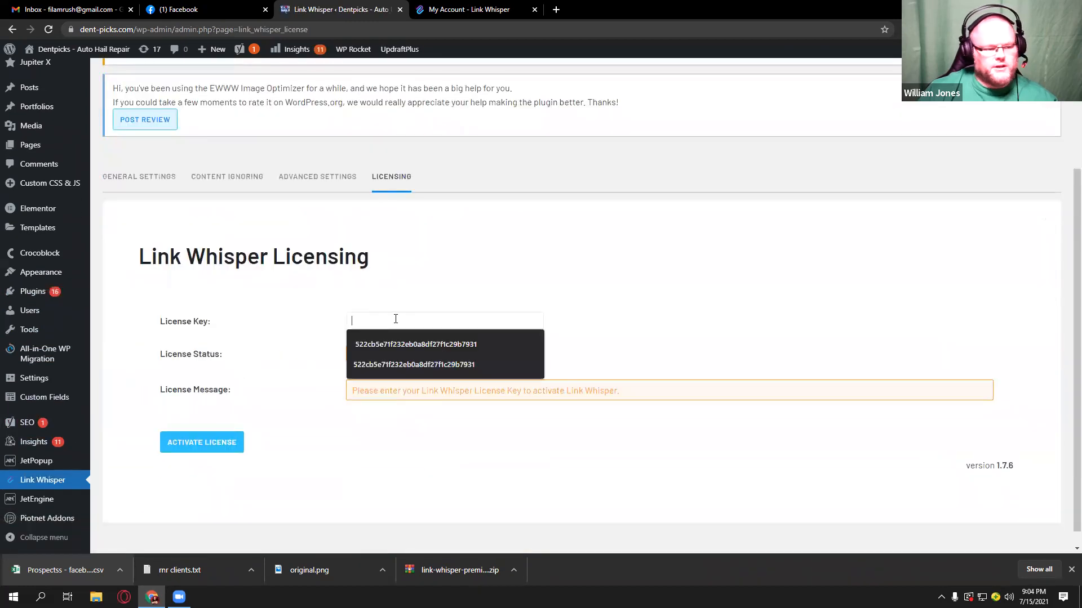
{"action": "key", "text": "Down"}
{"action": "key", "text": "Return"}
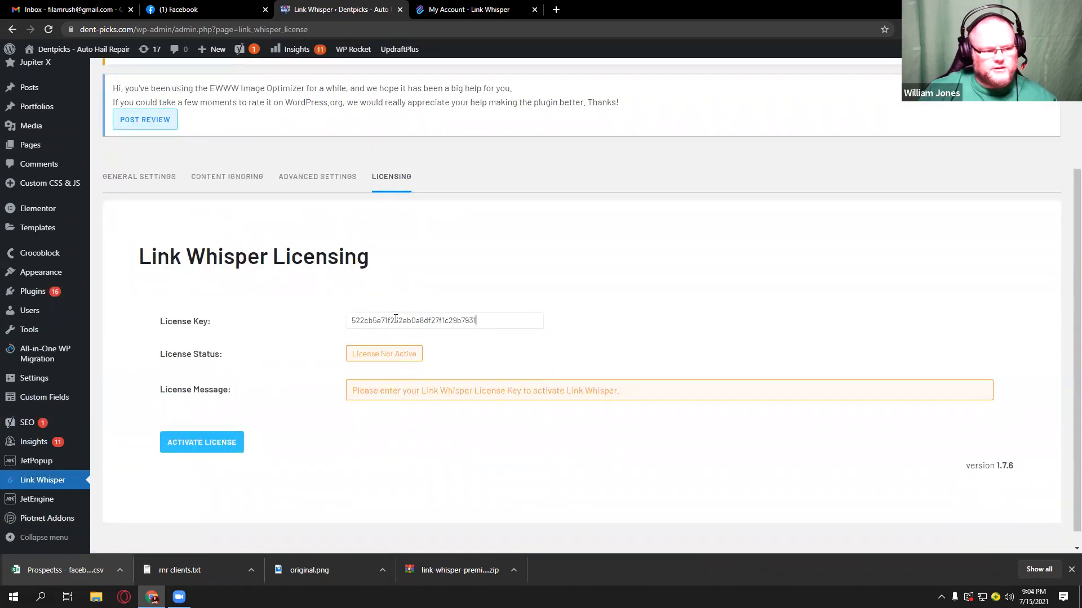
{"action": "left_click", "coordinate": [201, 443]}
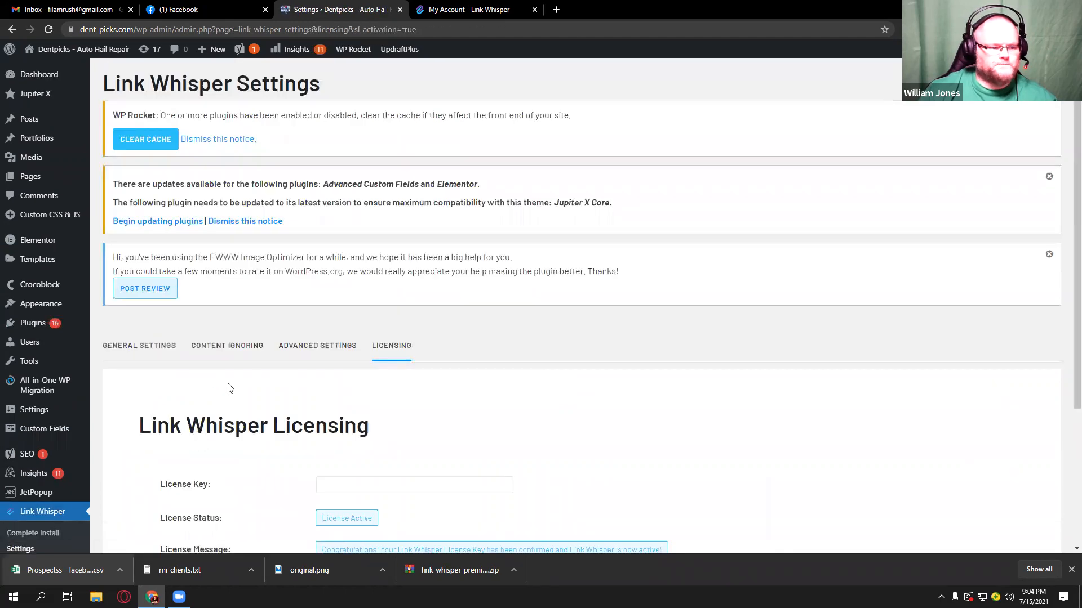
{"action": "scroll", "coordinate": [359, 336], "scroll_direction": "down", "scroll_amount": 3}
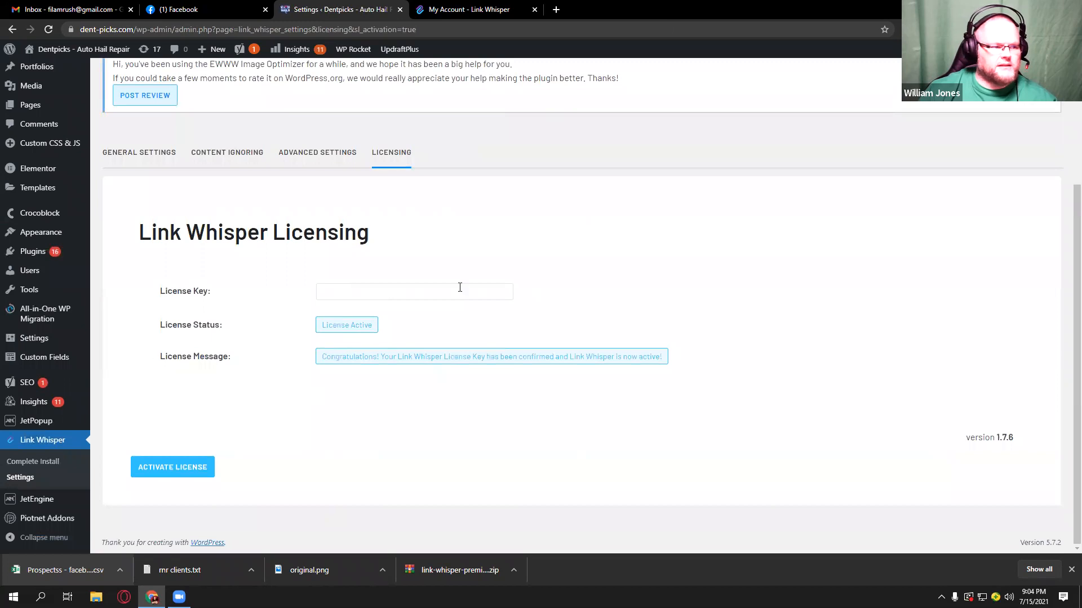
Step: Review Link Whisper's general settings, including link opening behaviour, ignored words, and post types to create links for
{"action": "left_click", "coordinate": [155, 160]}
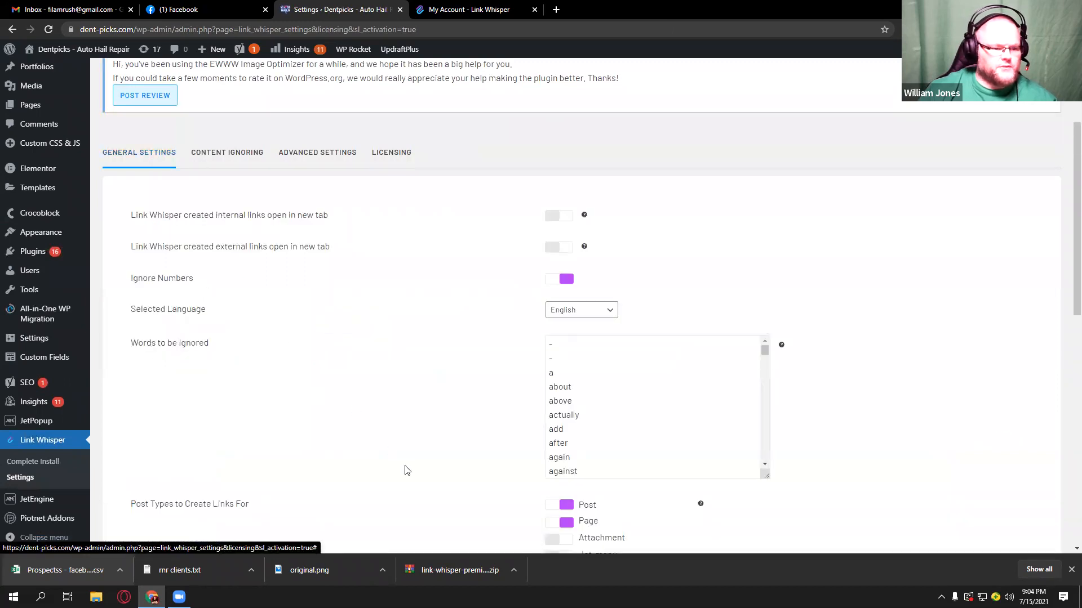
{"action": "scroll", "coordinate": [400, 320], "scroll_direction": "down", "scroll_amount": 3}
{"action": "scroll", "coordinate": [392, 316], "scroll_direction": "up", "scroll_amount": 4}
{"action": "scroll", "coordinate": [392, 316], "scroll_direction": "up", "scroll_amount": 3}
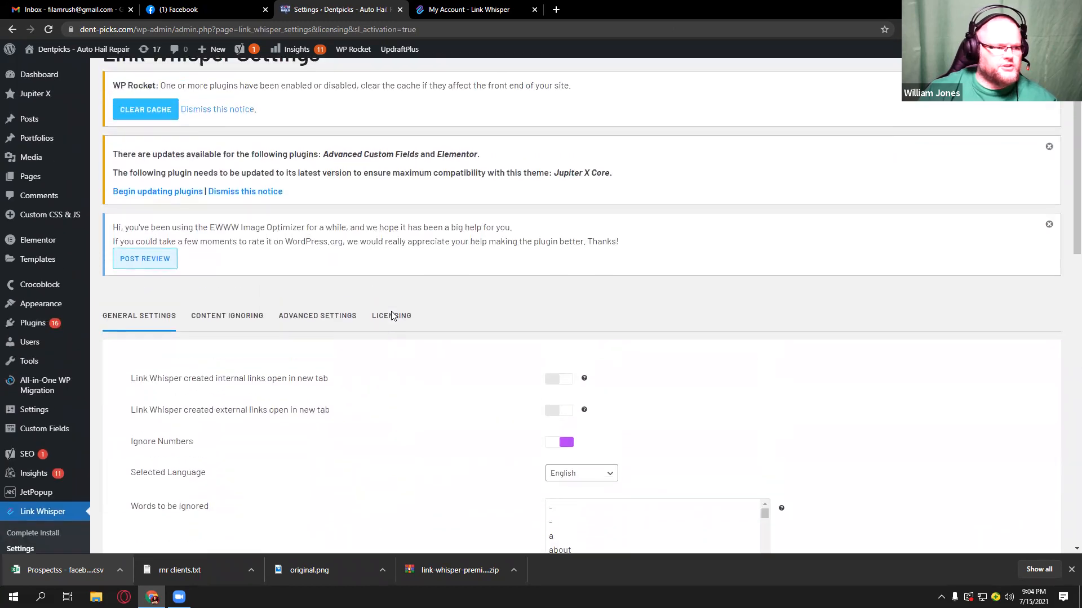
{"action": "scroll", "coordinate": [163, 361], "scroll_direction": "down", "scroll_amount": 3}
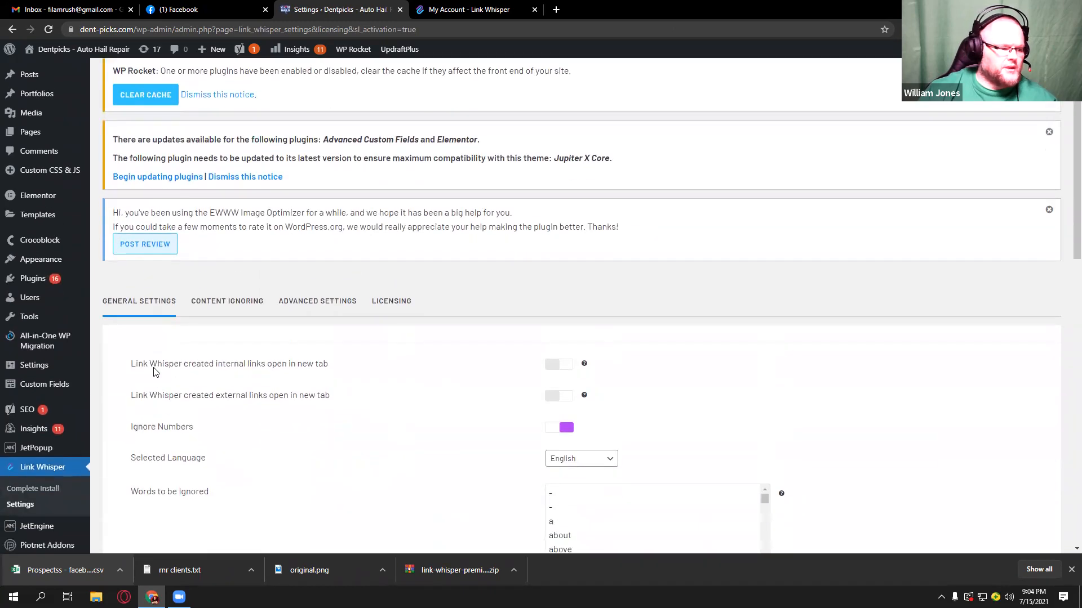
Step: Complete the Link Whisper installation by running the first link scan and closing its completion dialog
{"action": "left_click", "coordinate": [40, 462]}
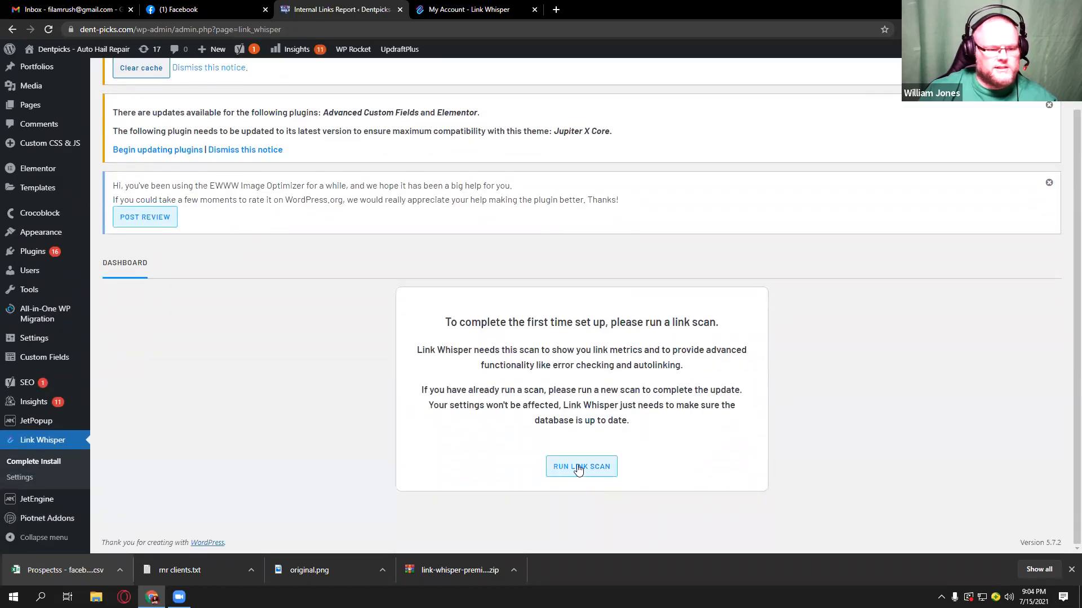
{"action": "left_click", "coordinate": [578, 470]}
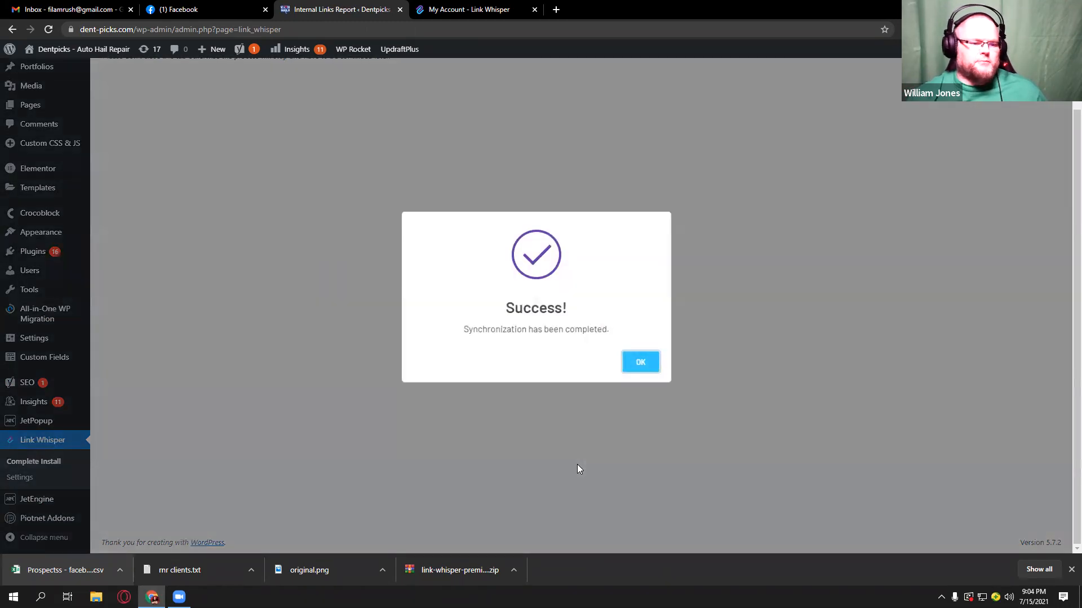
{"action": "left_click", "coordinate": [641, 363]}
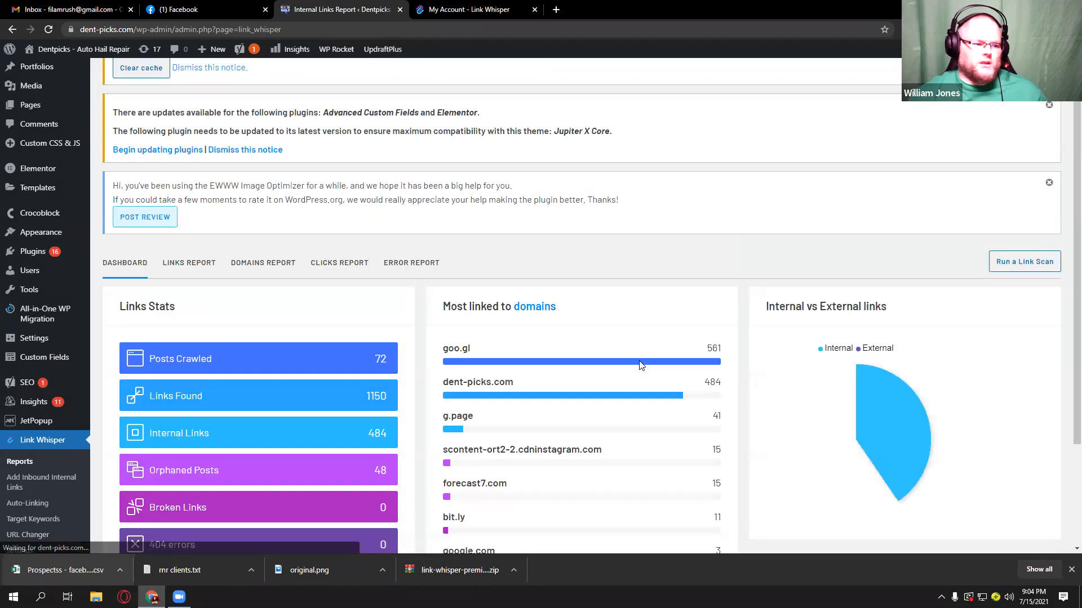
Step: Examine the Link Whisper dashboard's link stats, most linked domains, and internal versus external links chart
{"action": "mouse_move", "coordinate": [919, 441]}
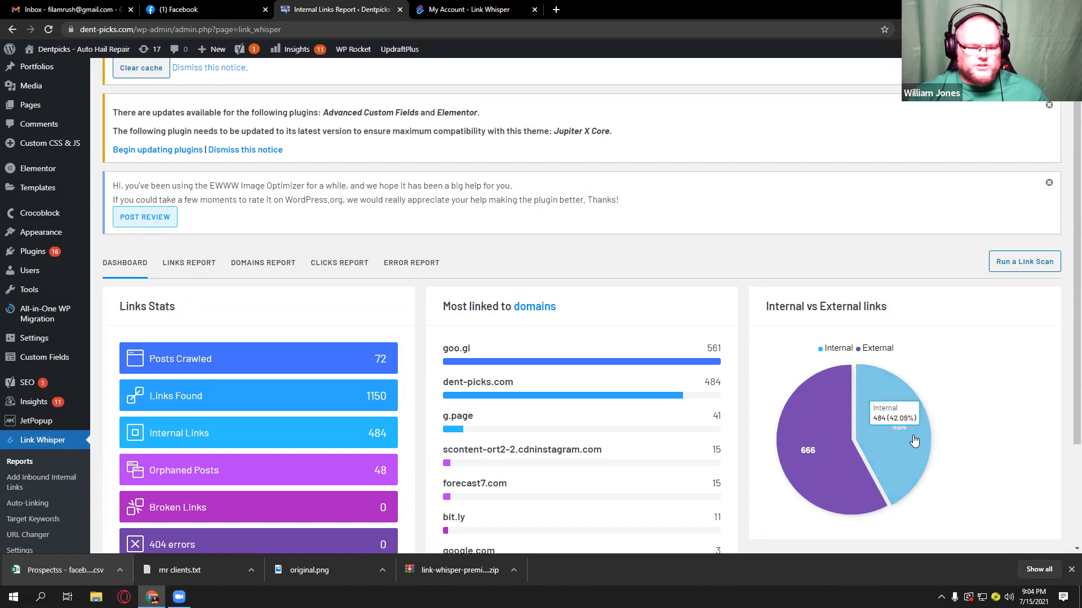
{"action": "scroll", "coordinate": [804, 441], "scroll_direction": "down", "scroll_amount": 1}
{"action": "mouse_move", "coordinate": [804, 441]}
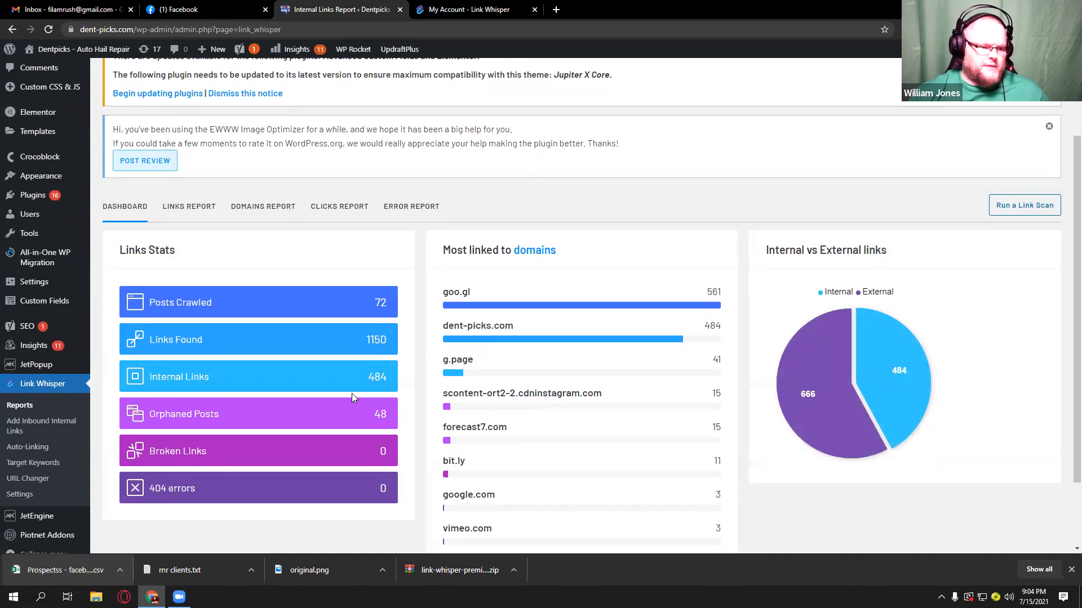
{"action": "scroll", "coordinate": [351, 398], "scroll_direction": "down", "scroll_amount": 1}
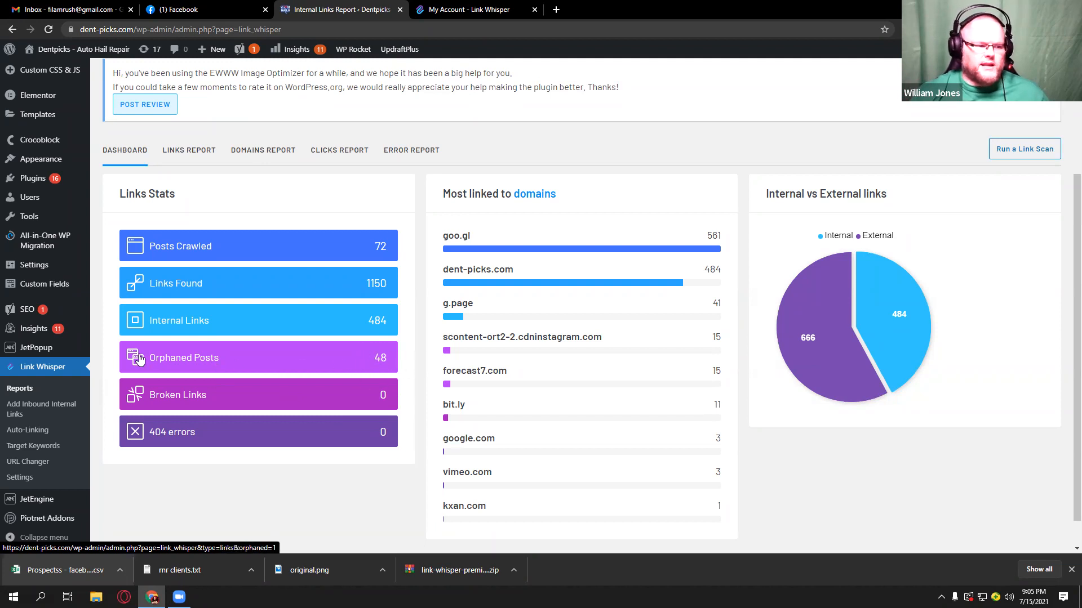
Step: Open the Orphaned Posts Report and examine the listed posts with their inbound and outbound links
{"action": "left_click", "coordinate": [251, 357]}
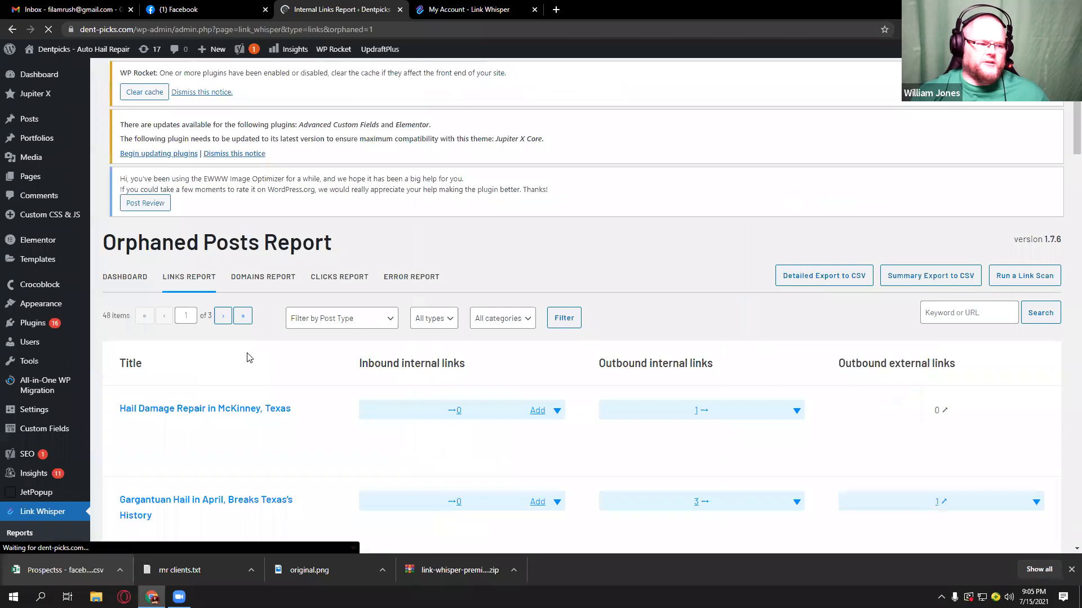
{"action": "scroll", "coordinate": [289, 351], "scroll_direction": "down", "scroll_amount": 10}
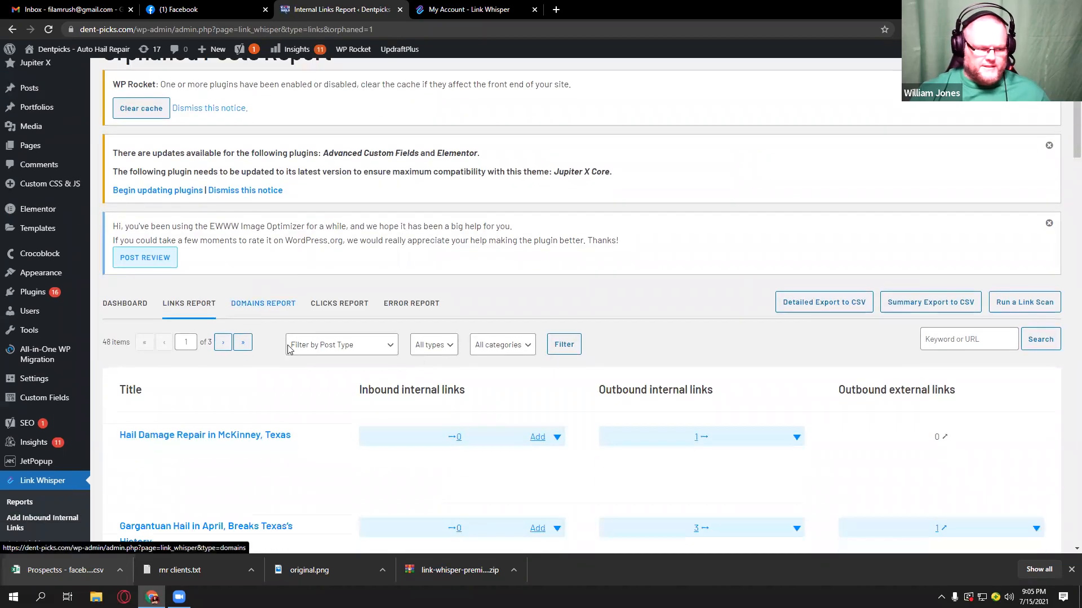
{"action": "scroll", "coordinate": [289, 351], "scroll_direction": "down", "scroll_amount": 15}
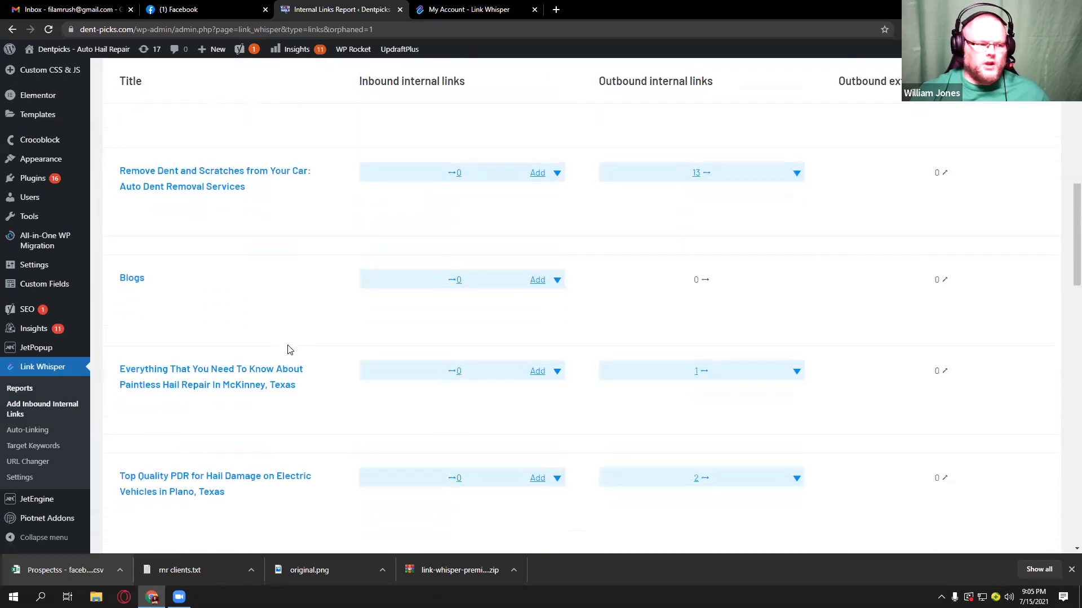
{"action": "scroll", "coordinate": [288, 350], "scroll_direction": "down", "scroll_amount": 5}
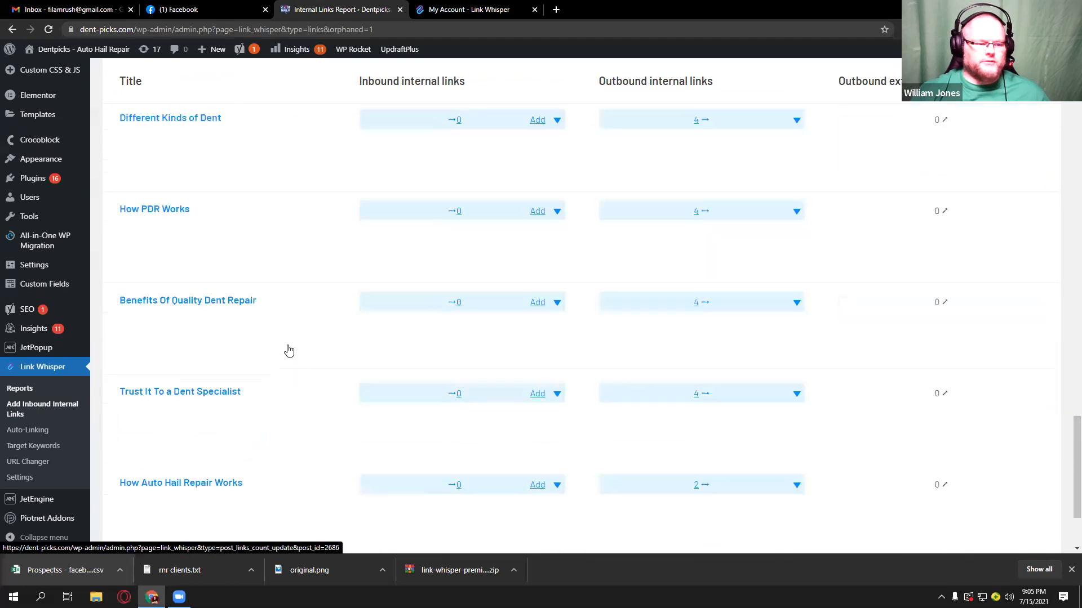
{"action": "scroll", "coordinate": [289, 350], "scroll_direction": "up", "scroll_amount": 10}
{"action": "scroll", "coordinate": [289, 350], "scroll_direction": "up", "scroll_amount": 15}
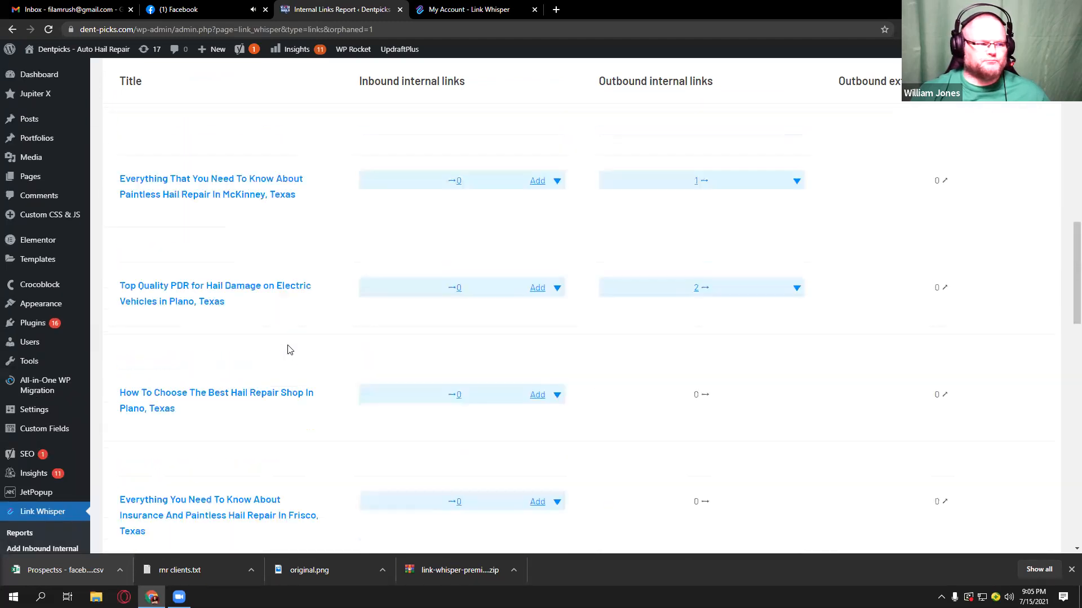
{"action": "scroll", "coordinate": [288, 350], "scroll_direction": "up", "scroll_amount": 1}
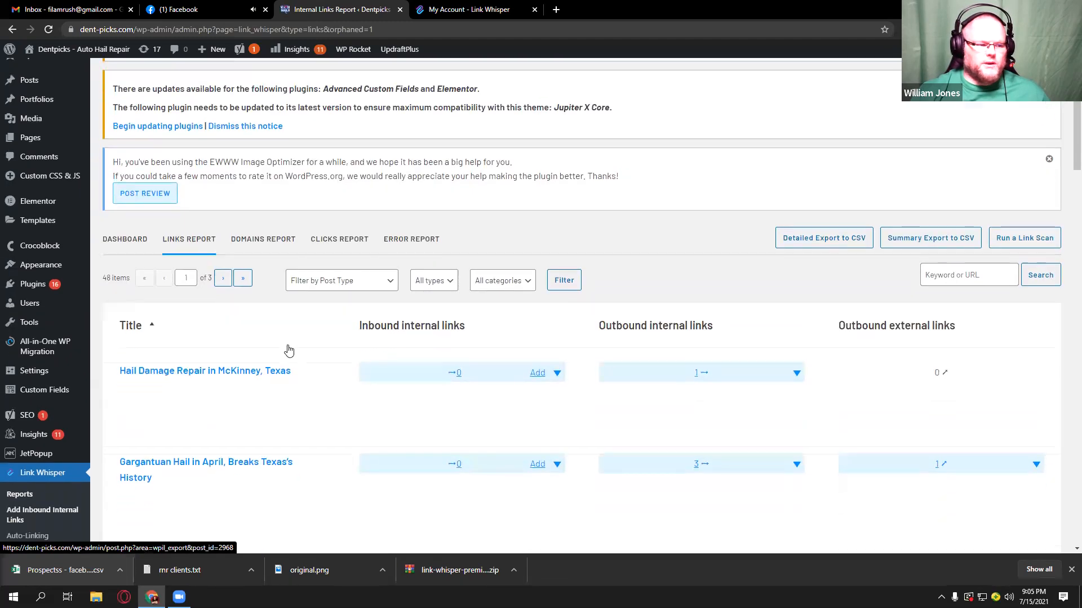
{"action": "scroll", "coordinate": [288, 350], "scroll_direction": "down", "scroll_amount": 2}
{"action": "scroll", "coordinate": [288, 350], "scroll_direction": "down", "scroll_amount": 2}
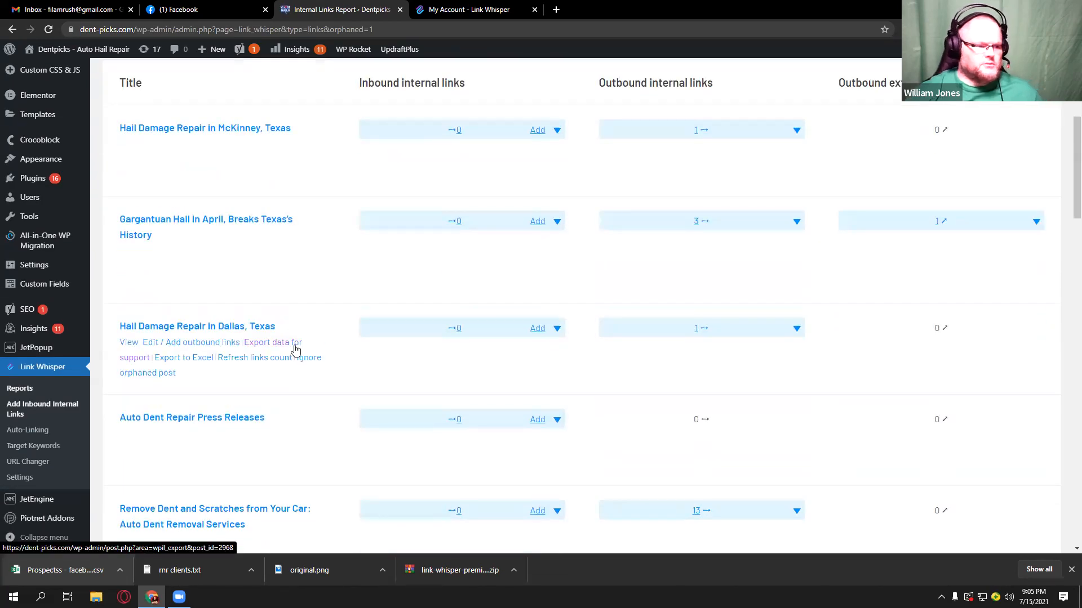
{"action": "scroll", "coordinate": [521, 338], "scroll_direction": "up", "scroll_amount": 1}
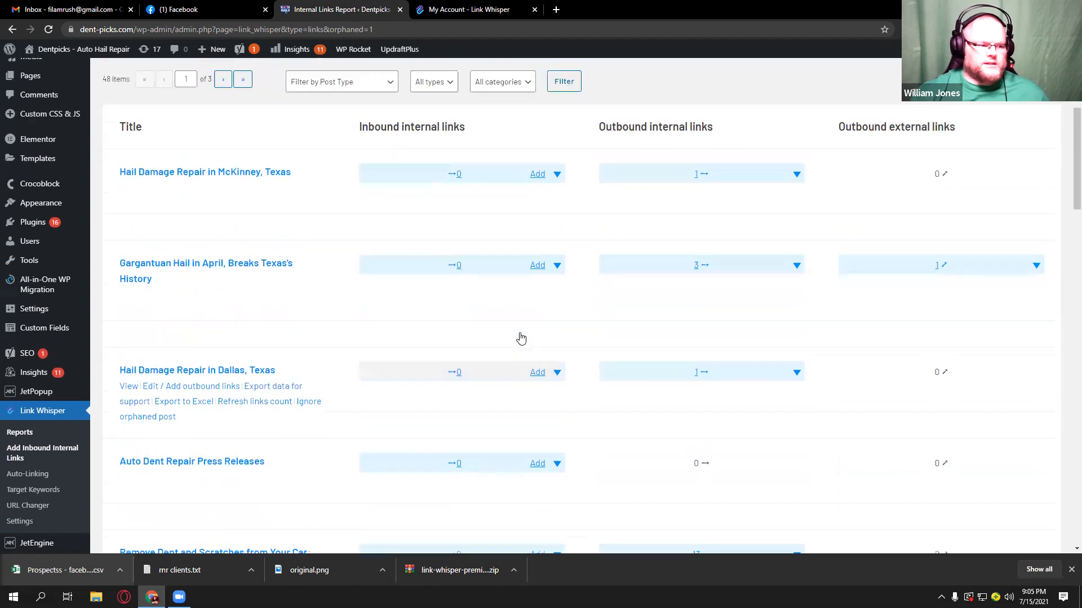
Step: Open the inbound link suggestions for "Hail Damage Repair in McKinney, Texas" and close the Link Whisper account page
{"action": "scroll", "coordinate": [520, 338], "scroll_direction": "up", "scroll_amount": 1}
{"action": "left_click", "coordinate": [537, 243]}
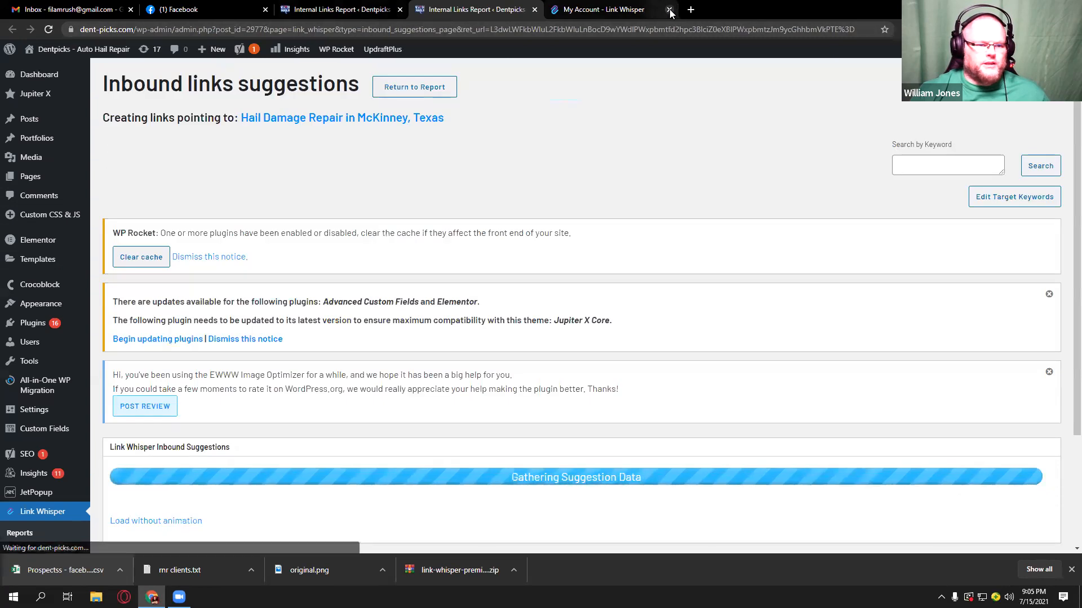
{"action": "left_click", "coordinate": [669, 10]}
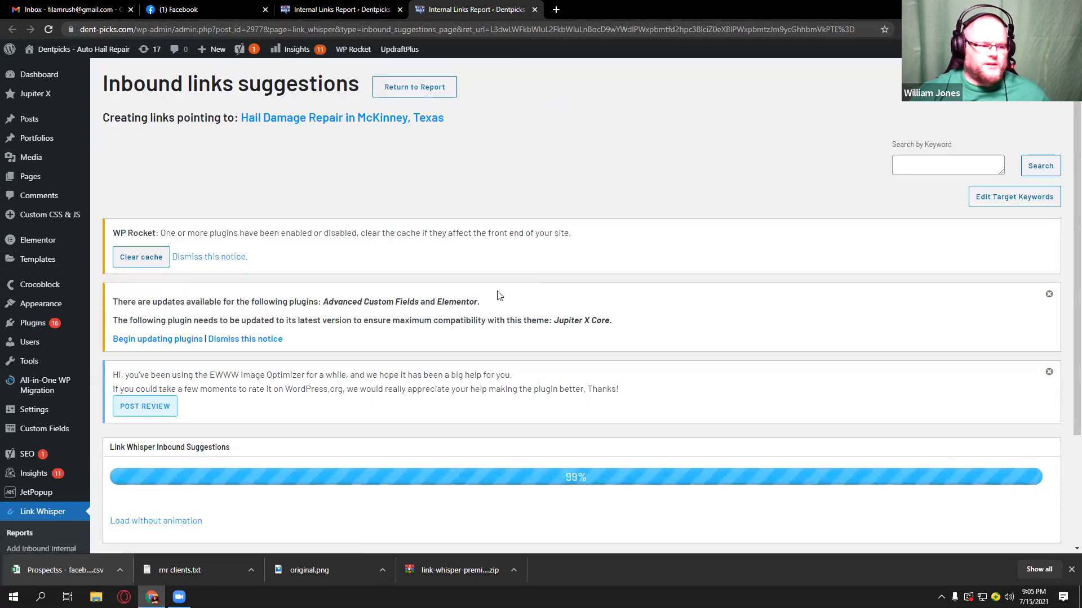
{"action": "scroll", "coordinate": [498, 294], "scroll_direction": "down", "scroll_amount": 2}
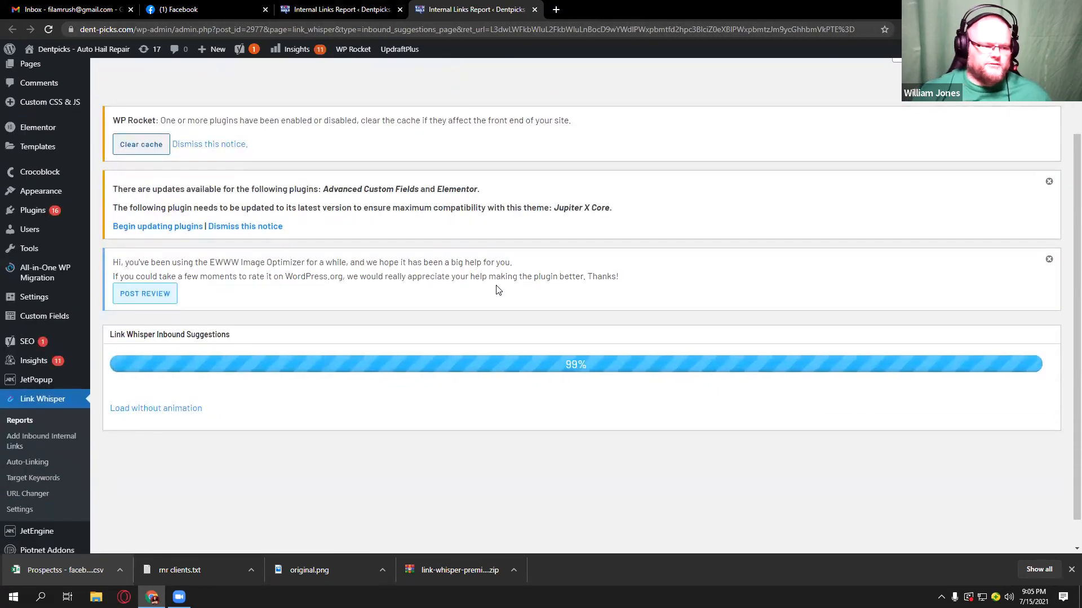
Step: Add inbound links to the McKinney hail repair post from "Conventional vs. PDR Hail Repair In Allen, Texas" and "How To Choose The Best Hail Repair Shop In Plano, Texas"
{"action": "scroll", "coordinate": [498, 291], "scroll_direction": "down", "scroll_amount": 4}
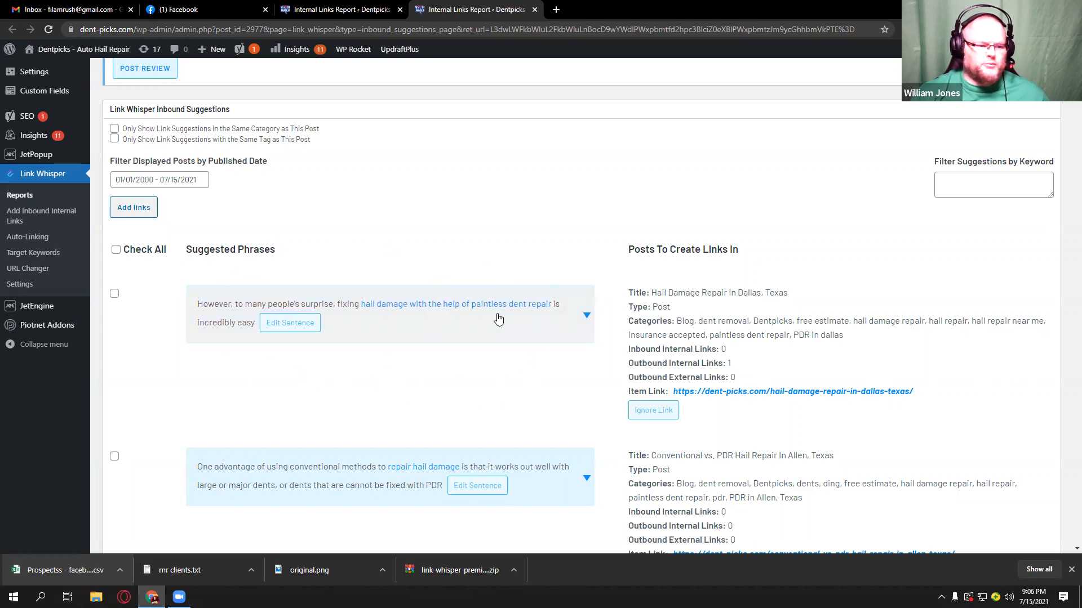
{"action": "scroll", "coordinate": [503, 318], "scroll_direction": "down", "scroll_amount": 4}
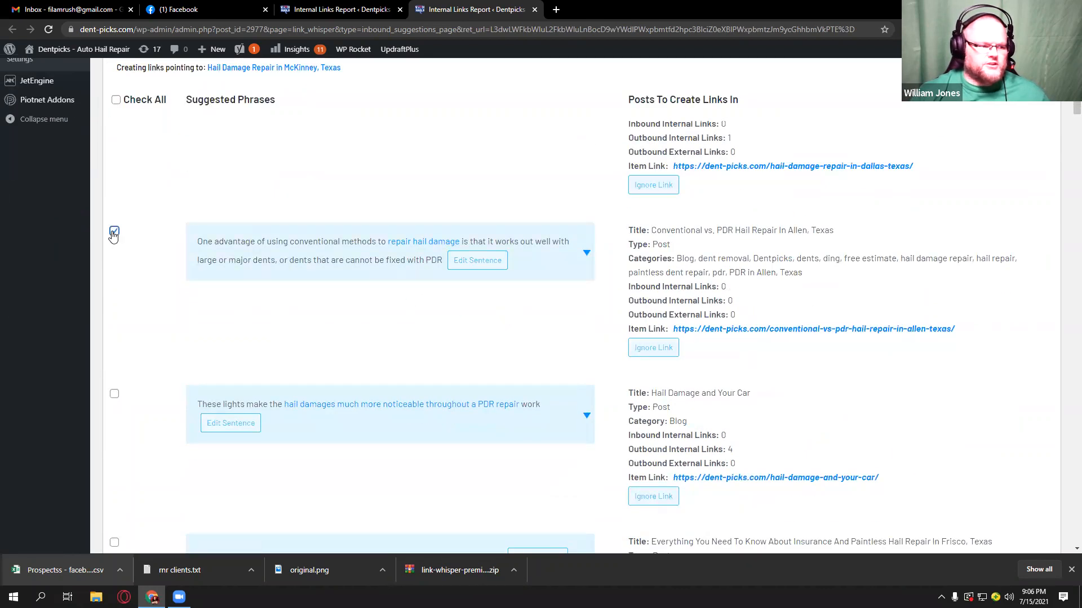
{"action": "scroll", "coordinate": [242, 309], "scroll_direction": "down", "scroll_amount": 5}
{"action": "scroll", "coordinate": [242, 310], "scroll_direction": "down", "scroll_amount": 4}
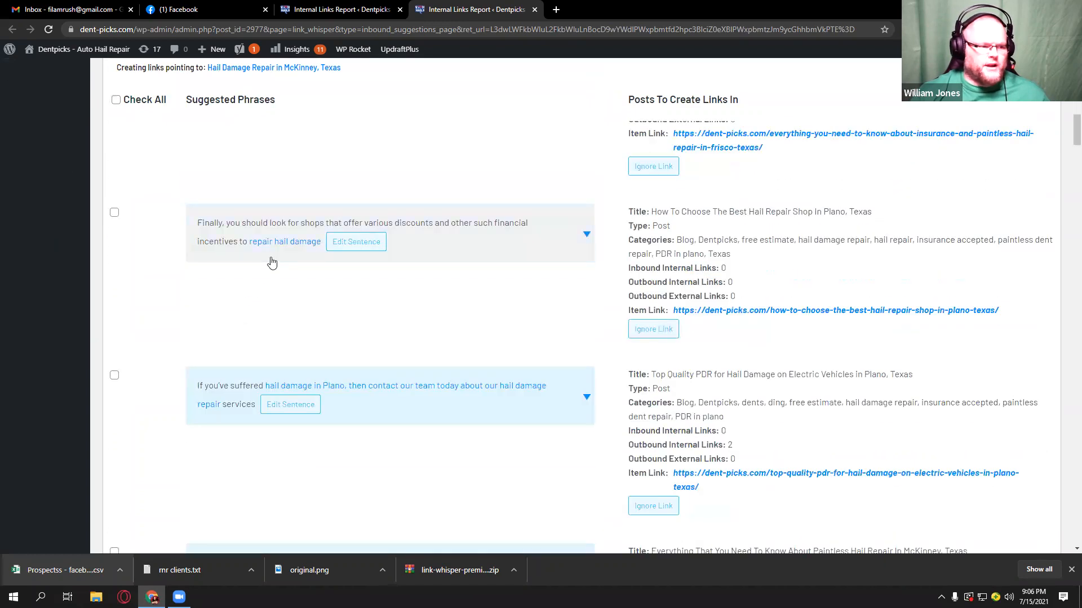
{"action": "left_click", "coordinate": [115, 212]}
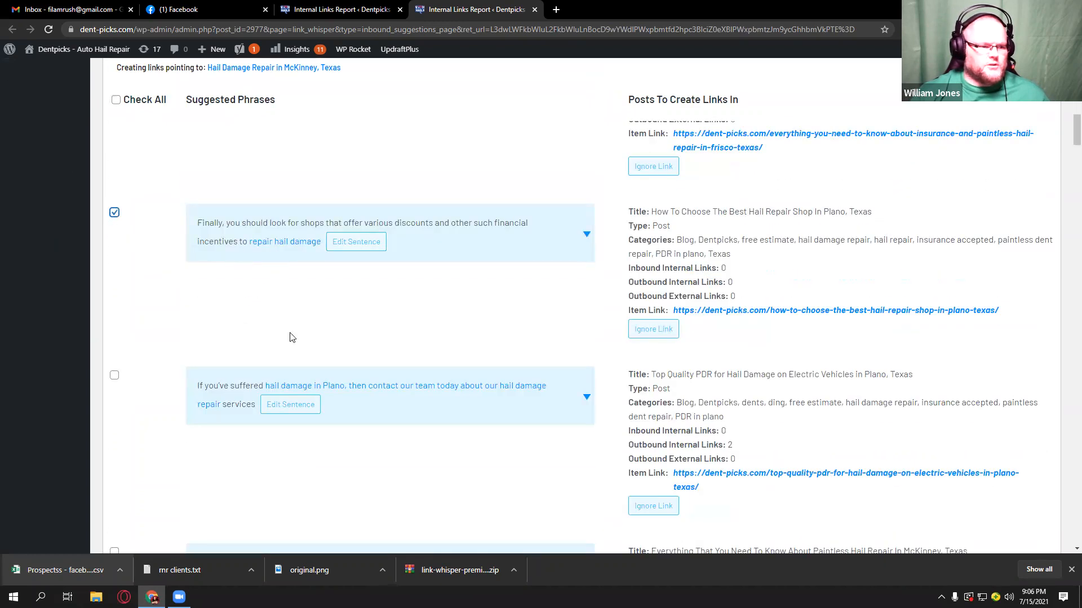
{"action": "scroll", "coordinate": [292, 336], "scroll_direction": "up", "scroll_amount": 15}
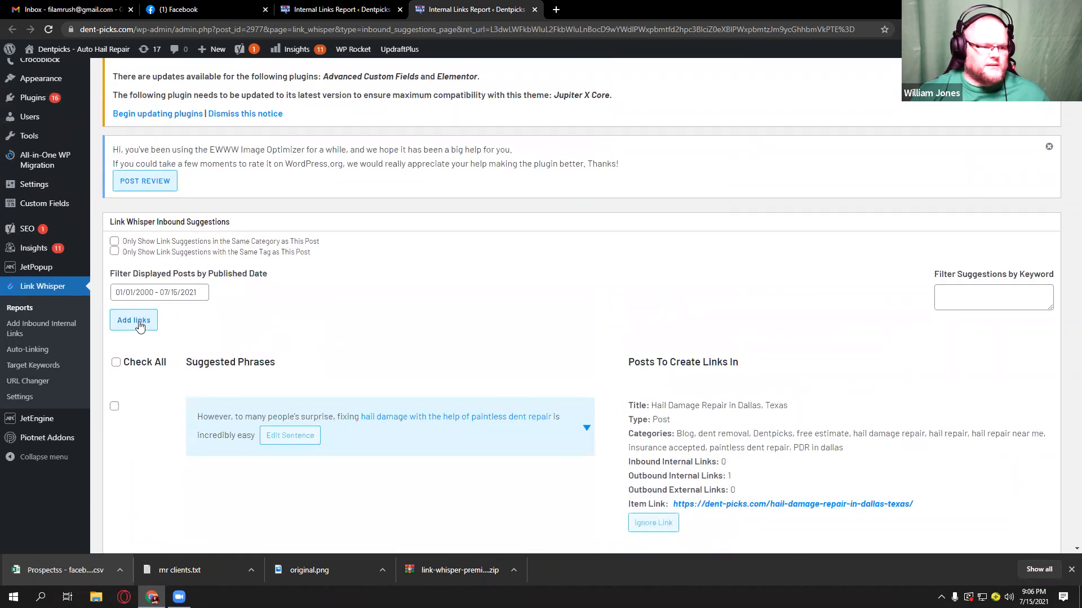
{"action": "left_click", "coordinate": [139, 325]}
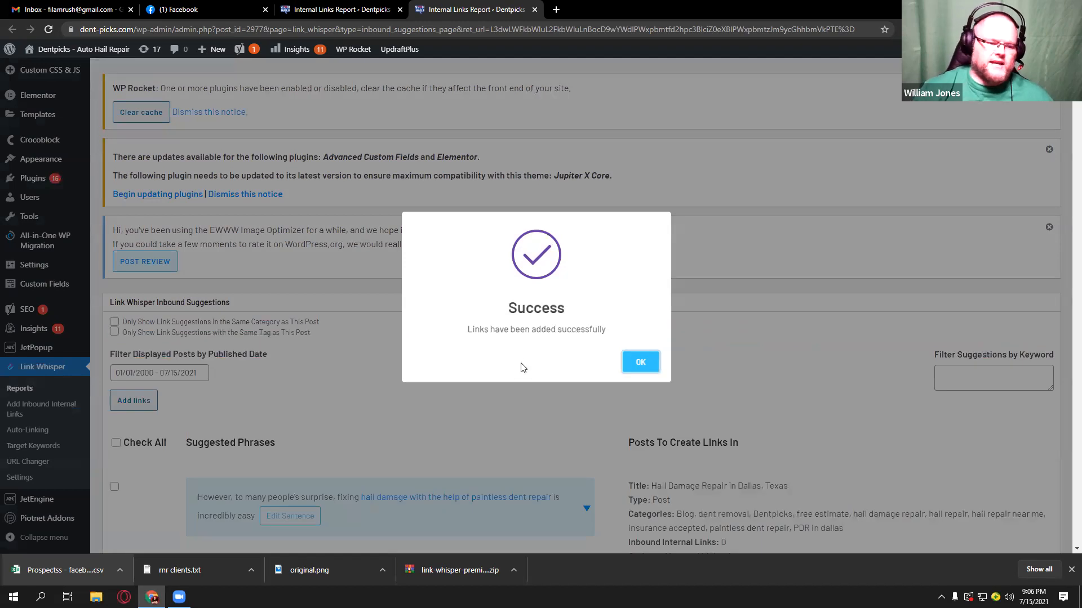
{"action": "left_click", "coordinate": [642, 363]}
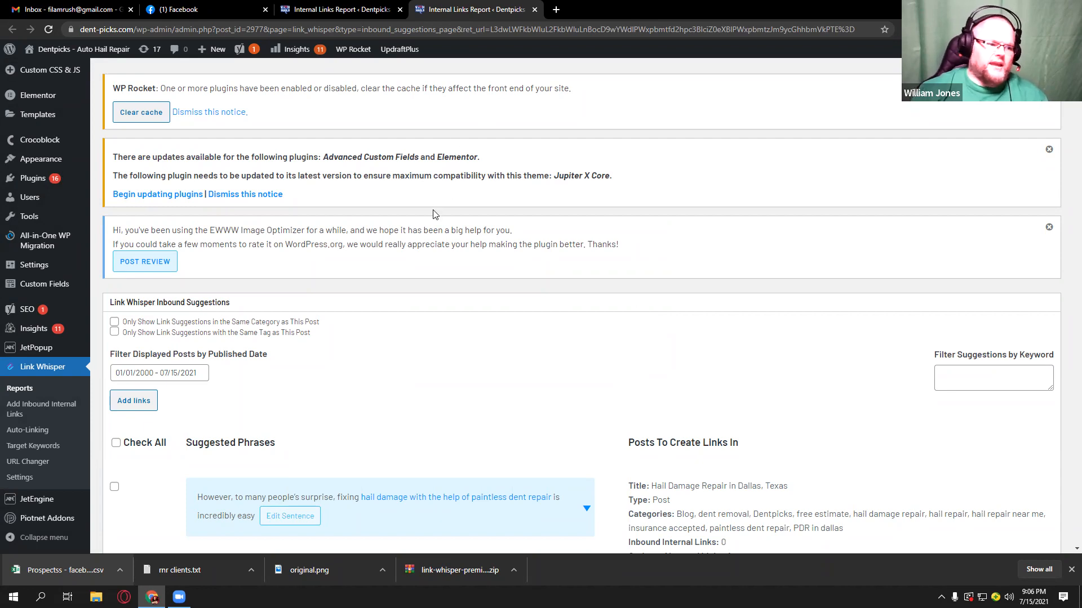
Step: Close the McKinney post's inbound suggestions page and reload the Orphaned Posts Report
{"action": "scroll", "coordinate": [434, 214], "scroll_direction": "down", "scroll_amount": 1}
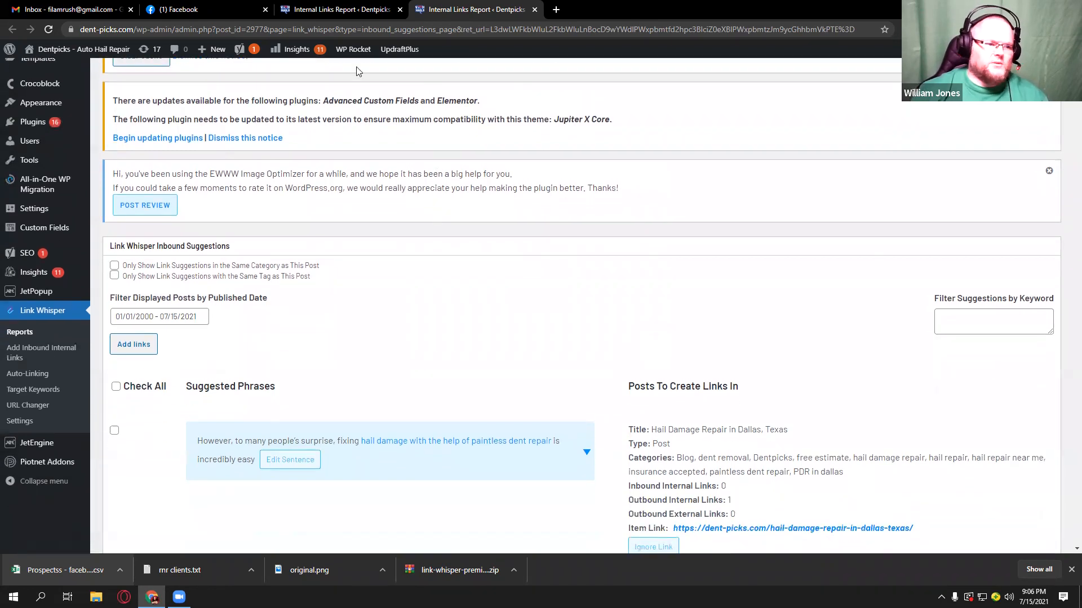
{"action": "left_click", "coordinate": [351, 10]}
{"action": "left_click", "coordinate": [534, 9]}
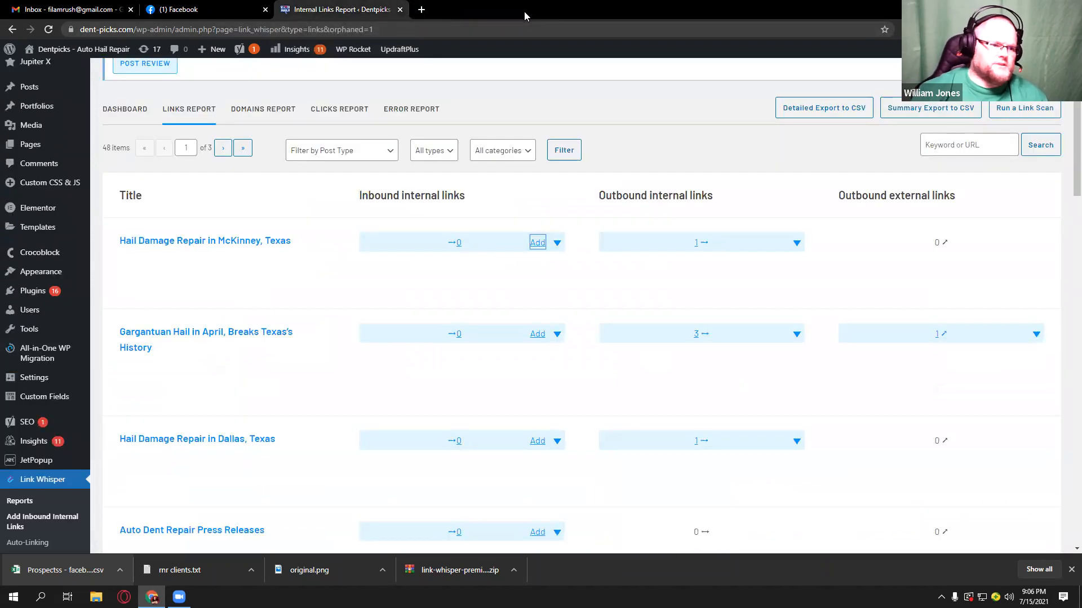
{"action": "left_click", "coordinate": [486, 30]}
{"action": "key", "text": "Return"}
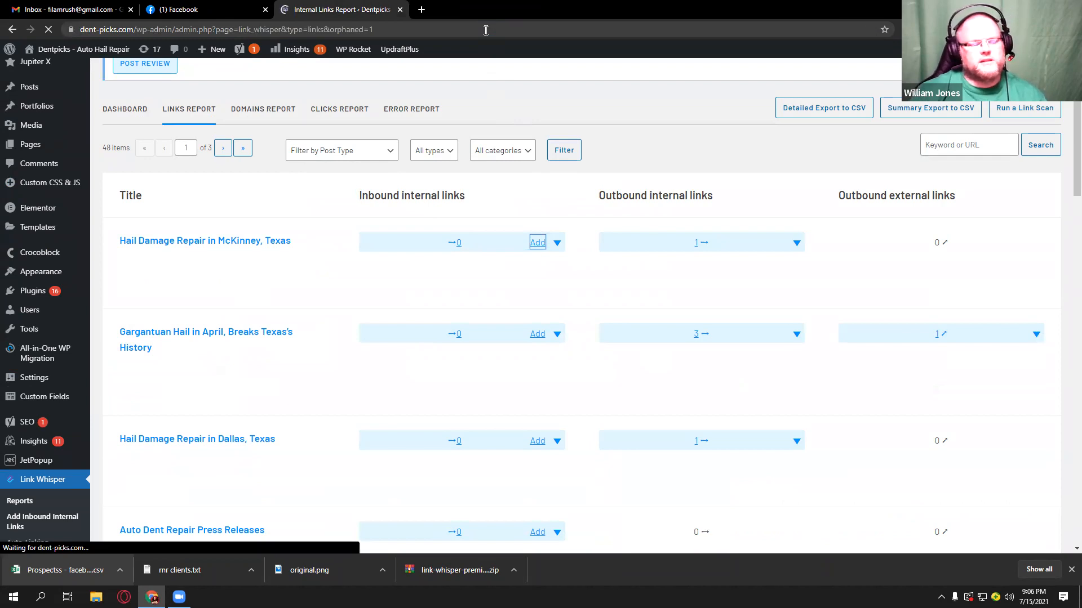
Step: Add an inbound link to "Gargantuan Hail in April, Breaks Texas's History" from "5 Things to Do to Protect Your Homes from Hailstorms"
{"action": "scroll", "coordinate": [561, 264], "scroll_direction": "down", "scroll_amount": 1}
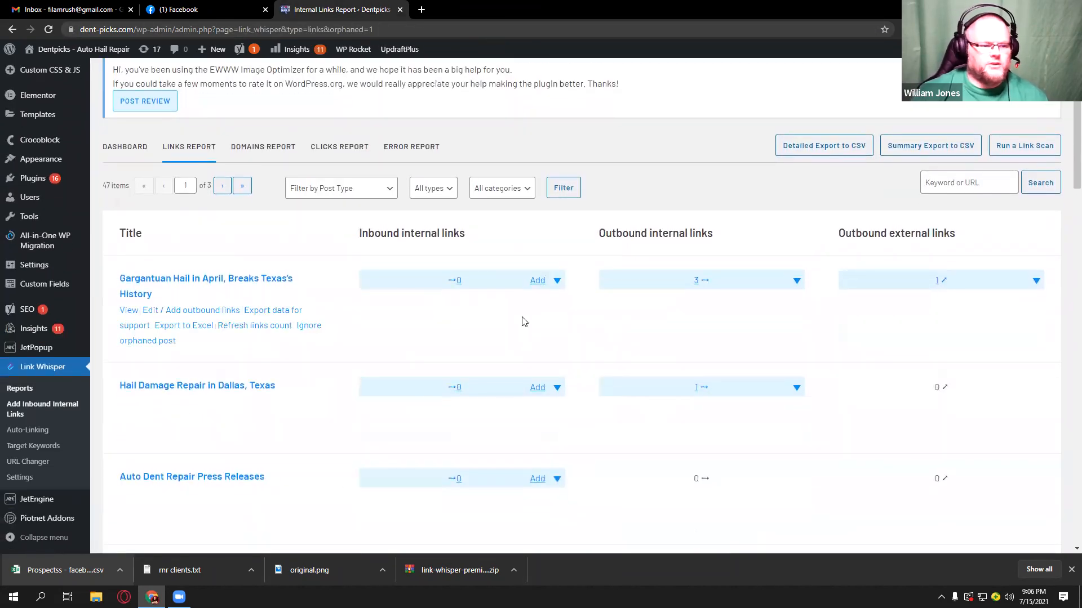
{"action": "left_click", "coordinate": [536, 282]}
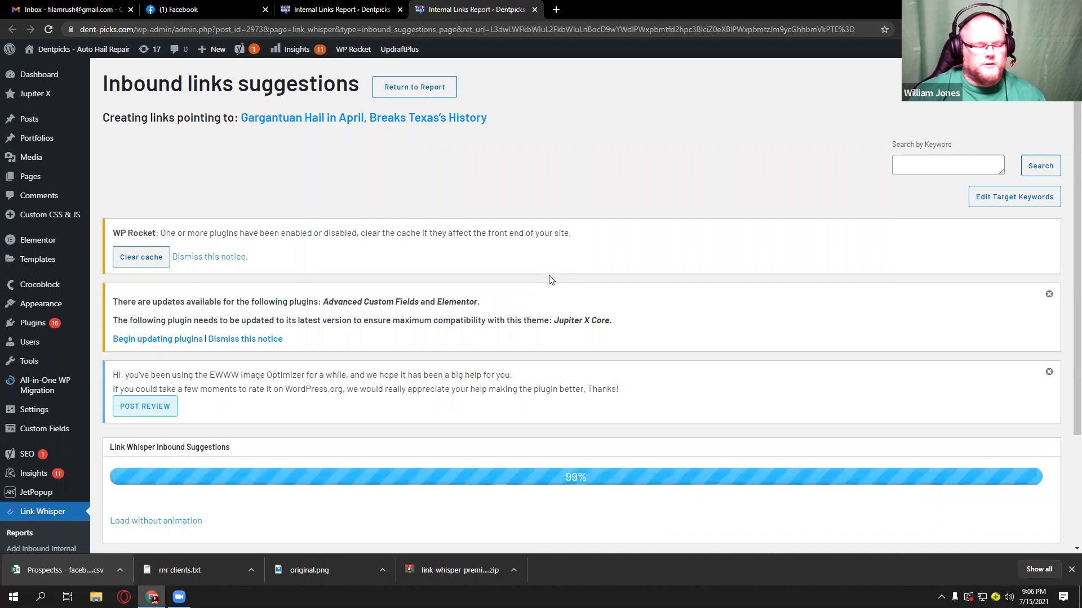
{"action": "scroll", "coordinate": [577, 280], "scroll_direction": "down", "scroll_amount": 6}
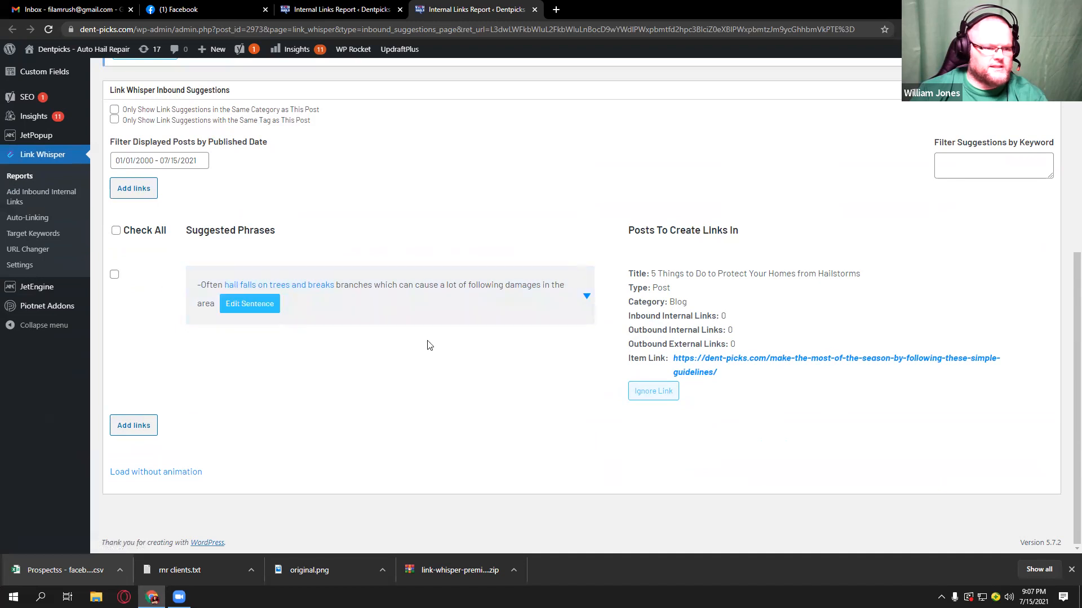
{"action": "left_click", "coordinate": [115, 275]}
{"action": "left_click", "coordinate": [134, 192]}
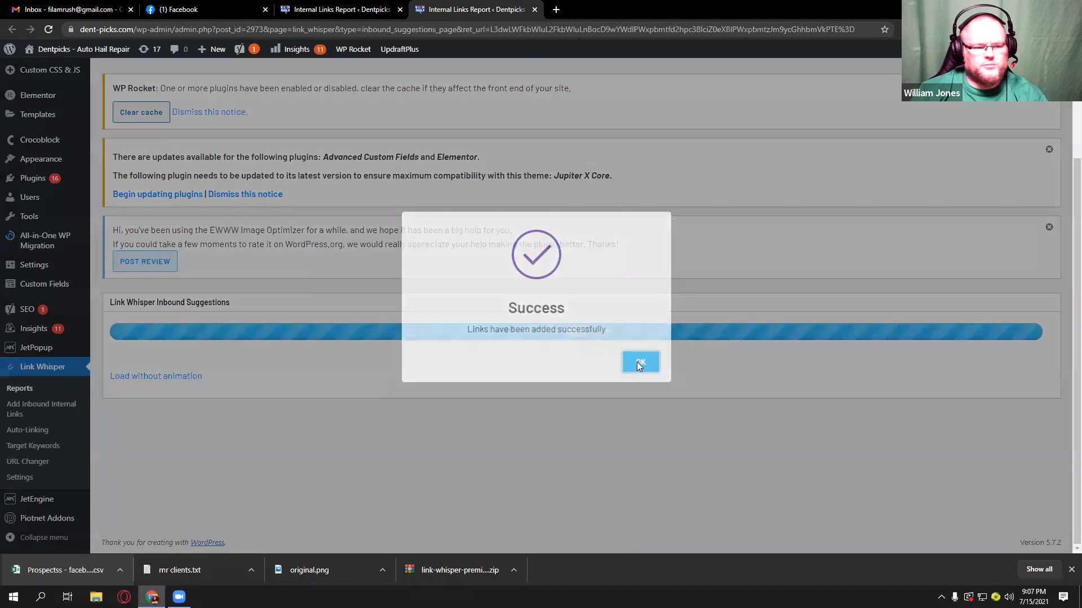
{"action": "left_click", "coordinate": [638, 364]}
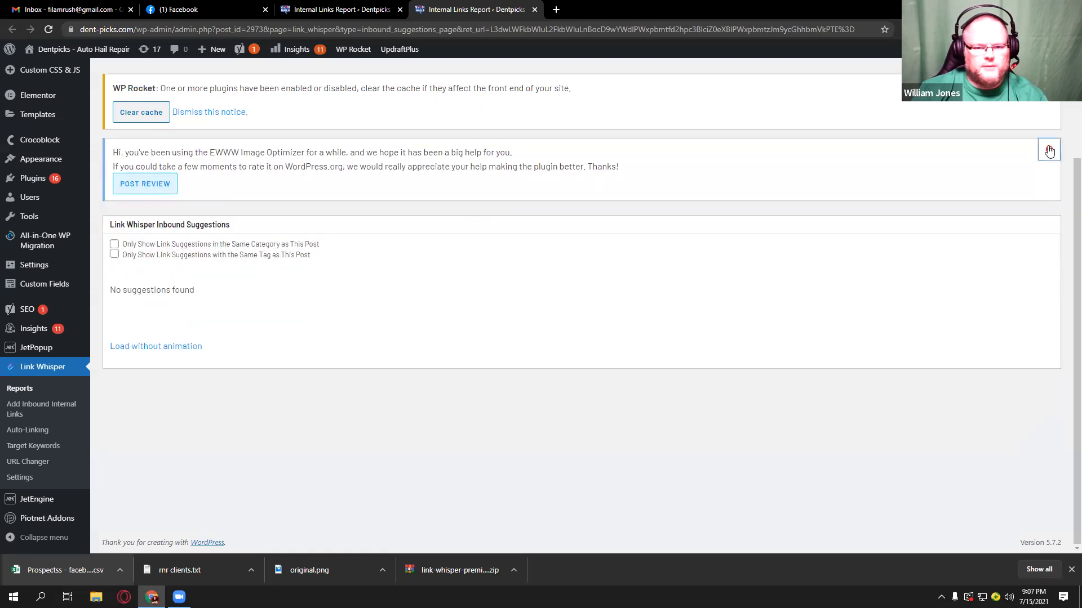
Step: Dismiss the EWWW Image Optimizer review notice and return to a refreshed Orphaned Posts Report
{"action": "left_click", "coordinate": [1045, 149]}
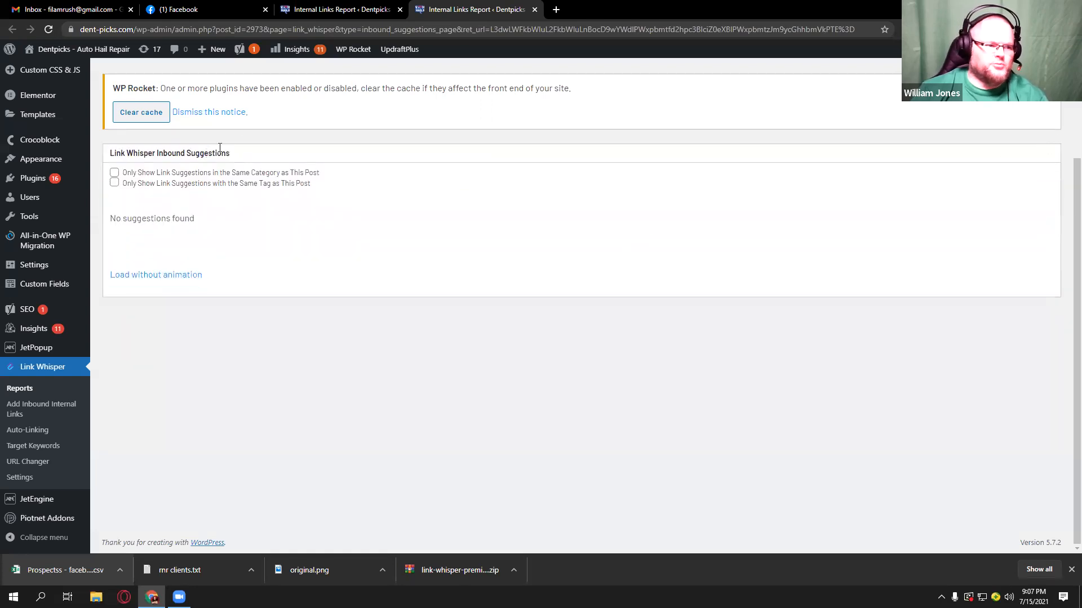
{"action": "left_click", "coordinate": [535, 10]}
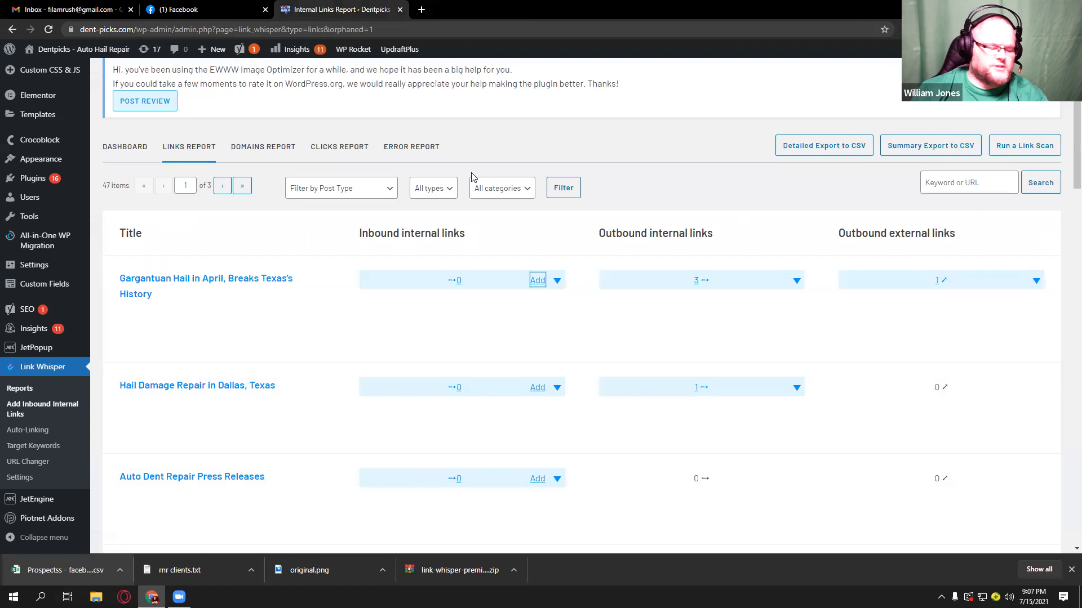
{"action": "key", "text": "F5"}
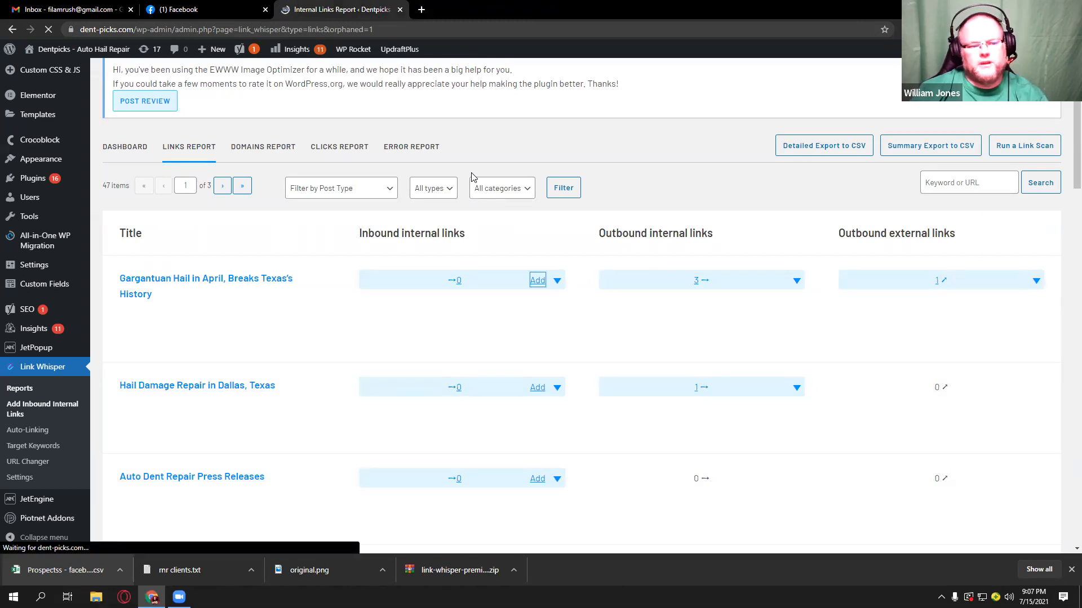
Step: Open the inbound link suggestions for "Hail Damage Repair in Dallas, Texas" separately and look through the remaining orphaned posts in the report
{"action": "mouse_move", "coordinate": [293, 280]}
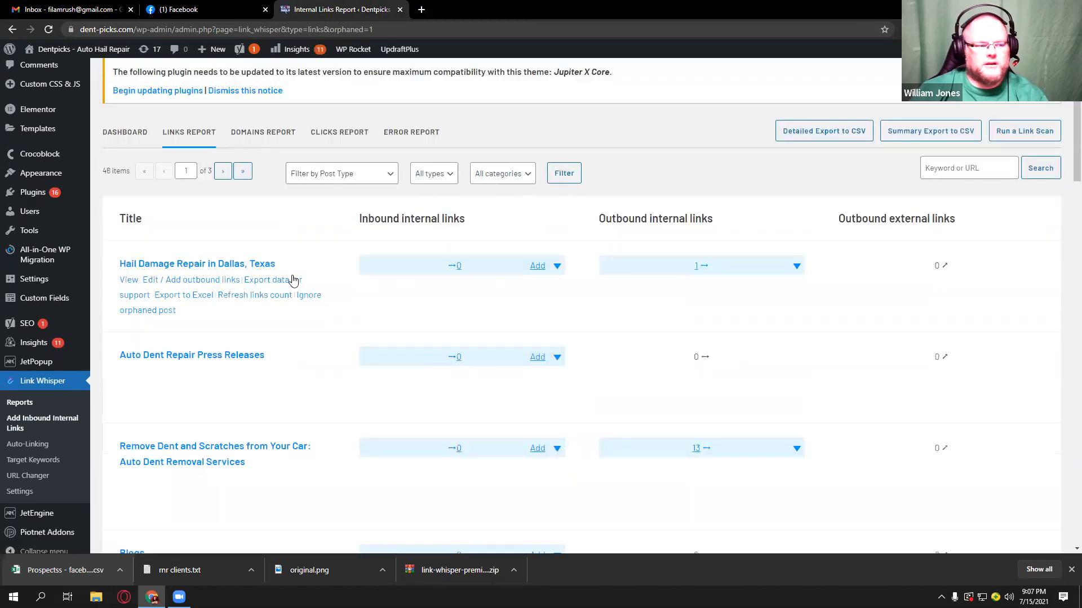
{"action": "left_click", "coordinate": [537, 266]}
{"action": "left_click", "coordinate": [363, 8]}
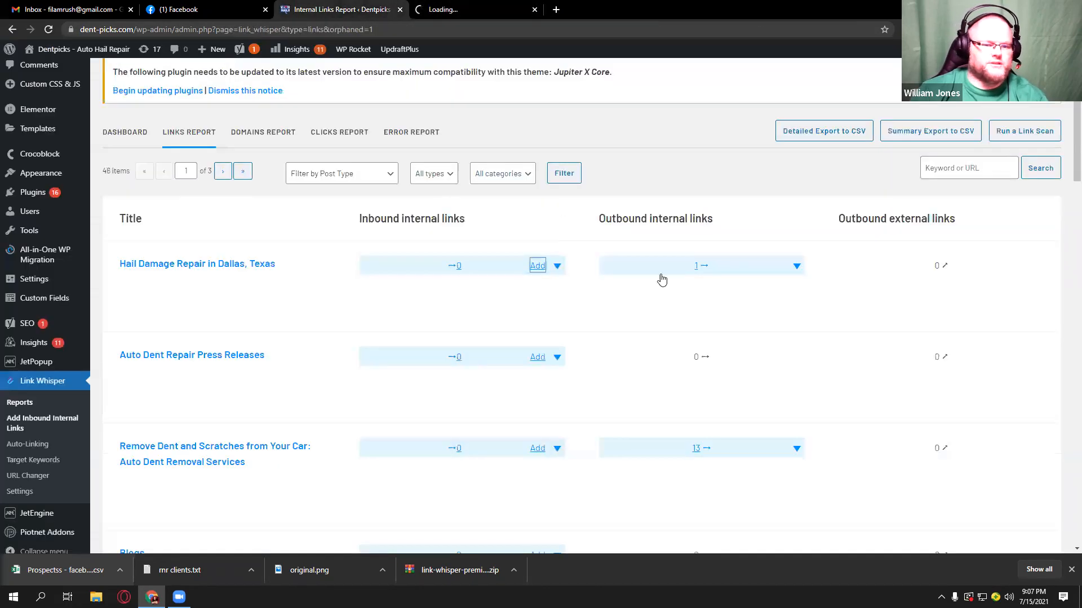
{"action": "scroll", "coordinate": [721, 305], "scroll_direction": "down", "scroll_amount": 2}
{"action": "scroll", "coordinate": [722, 315], "scroll_direction": "down", "scroll_amount": 12}
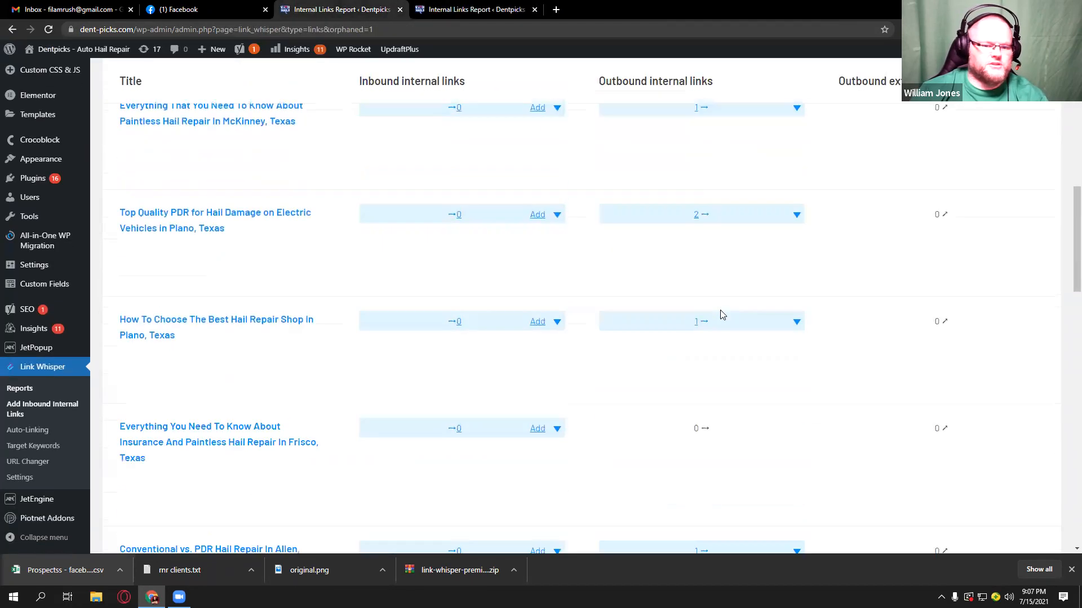
{"action": "scroll", "coordinate": [723, 315], "scroll_direction": "down", "scroll_amount": 12}
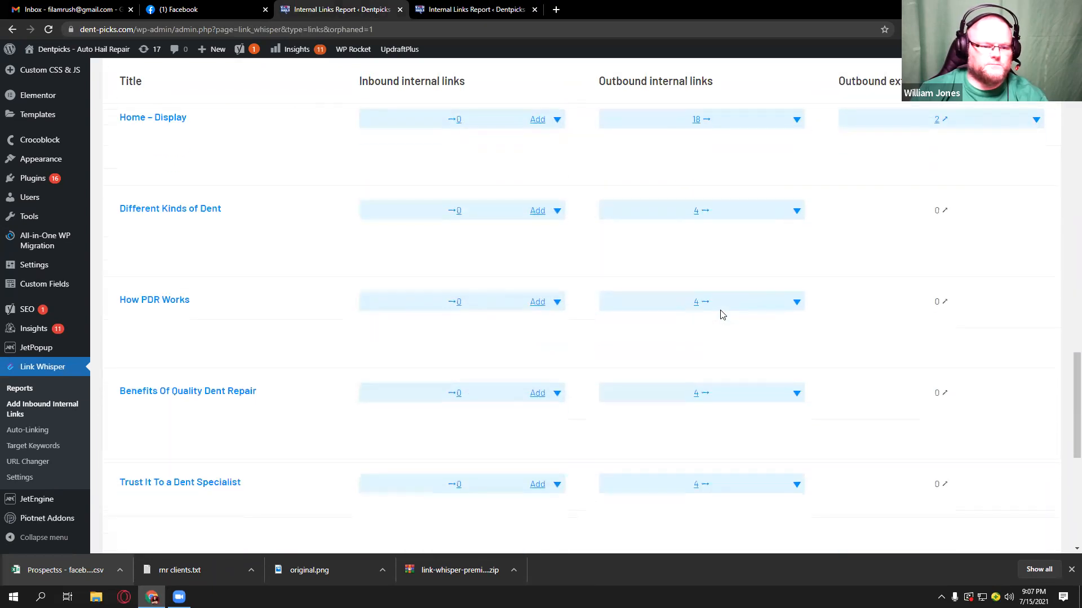
{"action": "scroll", "coordinate": [723, 315], "scroll_direction": "down", "scroll_amount": 1}
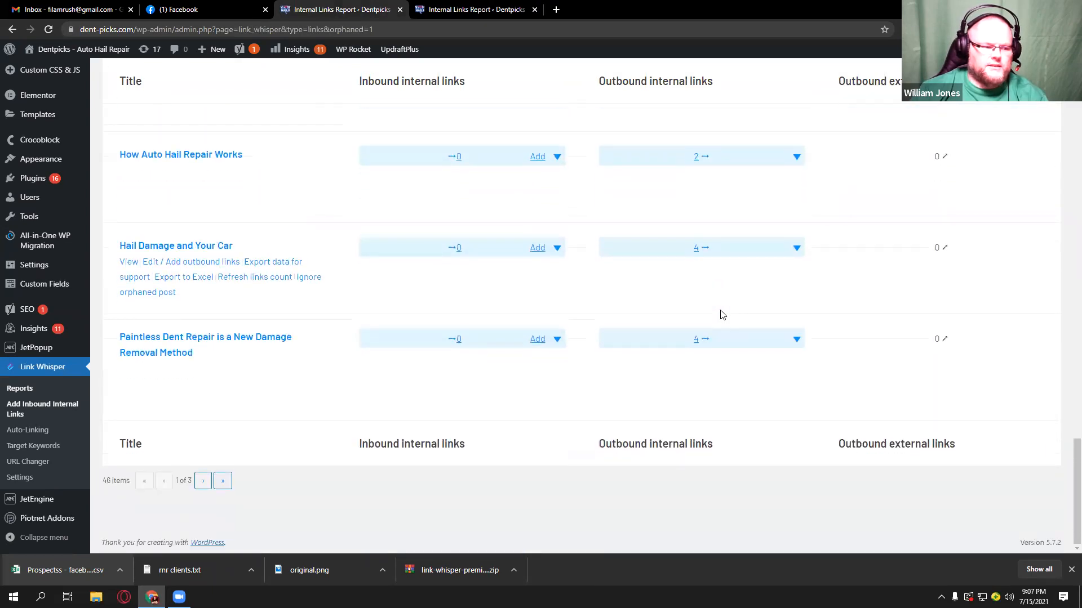
{"action": "scroll", "coordinate": [723, 315], "scroll_direction": "up", "scroll_amount": 20}
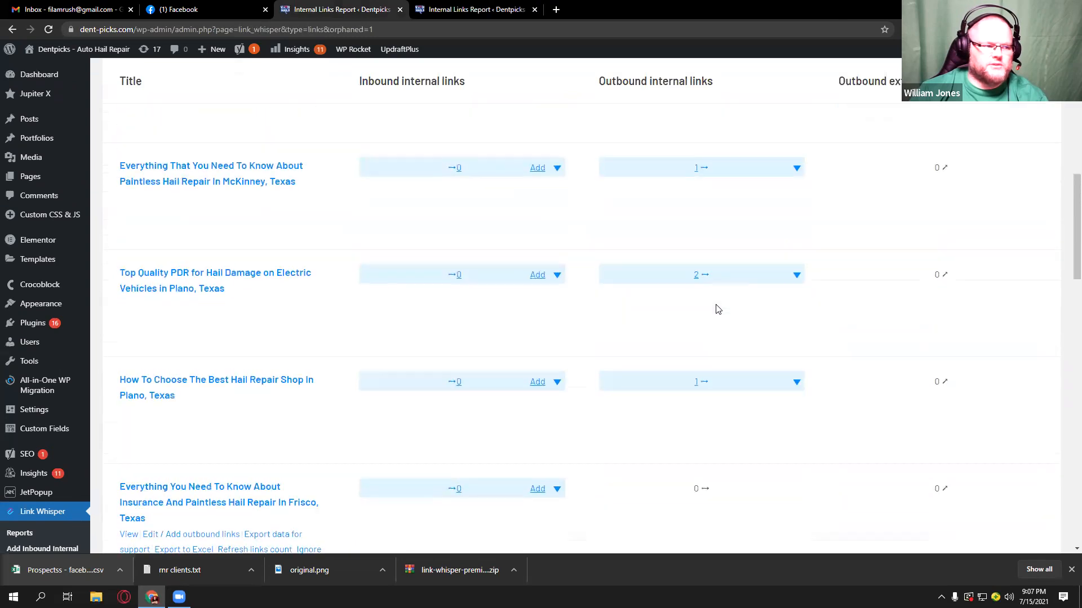
{"action": "scroll", "coordinate": [717, 309], "scroll_direction": "up", "scroll_amount": 10}
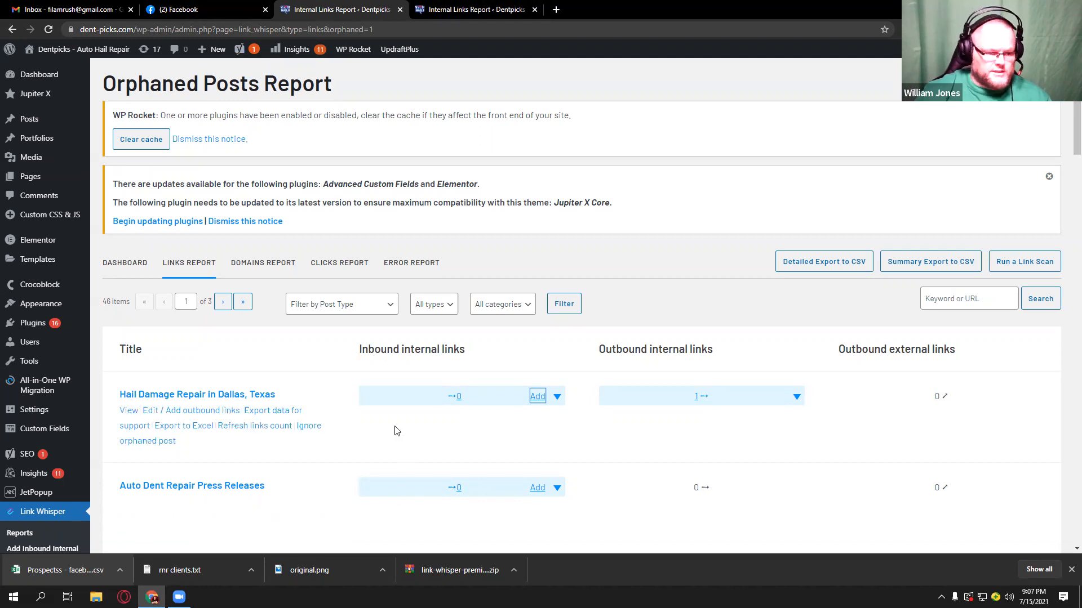
Step: Add inbound links to "Hail Damage Repair in Dallas, Texas" from the "Paintless Hail Repair In Plano, Texas" and "Paintless Hail Repair In Dallas, Texas" pages
{"action": "left_click", "coordinate": [498, 9]}
{"action": "scroll", "coordinate": [444, 366], "scroll_direction": "down", "scroll_amount": 6}
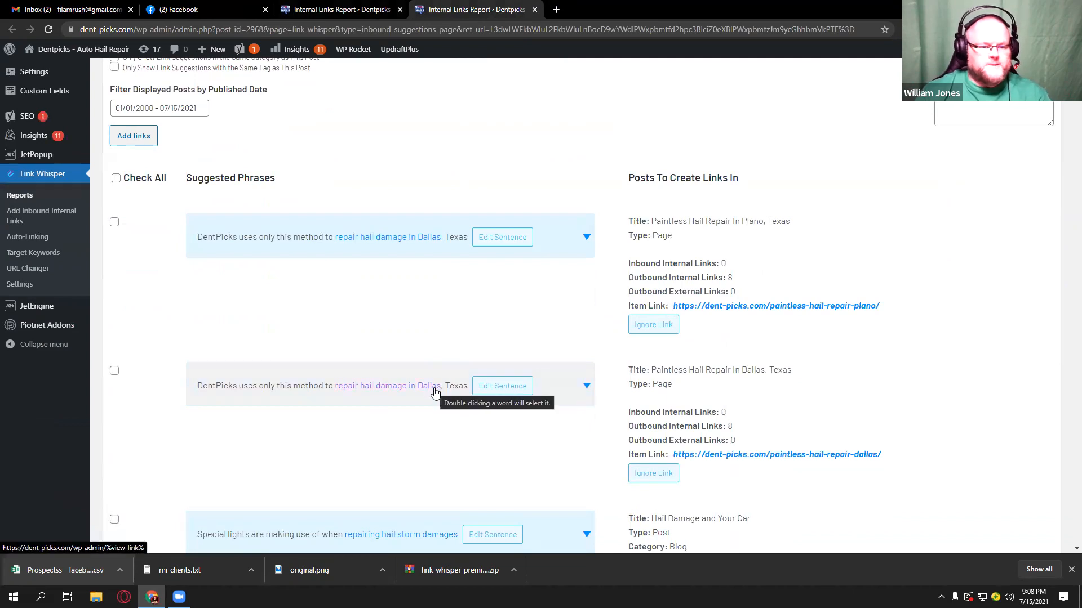
{"action": "scroll", "coordinate": [434, 391], "scroll_direction": "down", "scroll_amount": 2}
{"action": "scroll", "coordinate": [376, 329], "scroll_direction": "up", "scroll_amount": 2}
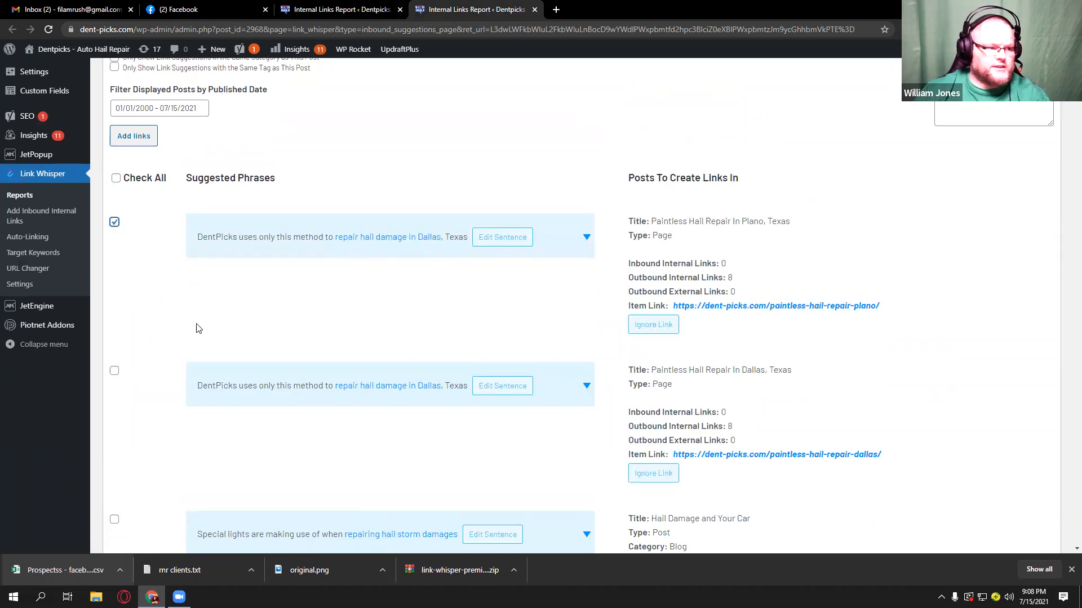
{"action": "scroll", "coordinate": [213, 332], "scroll_direction": "down", "scroll_amount": 3}
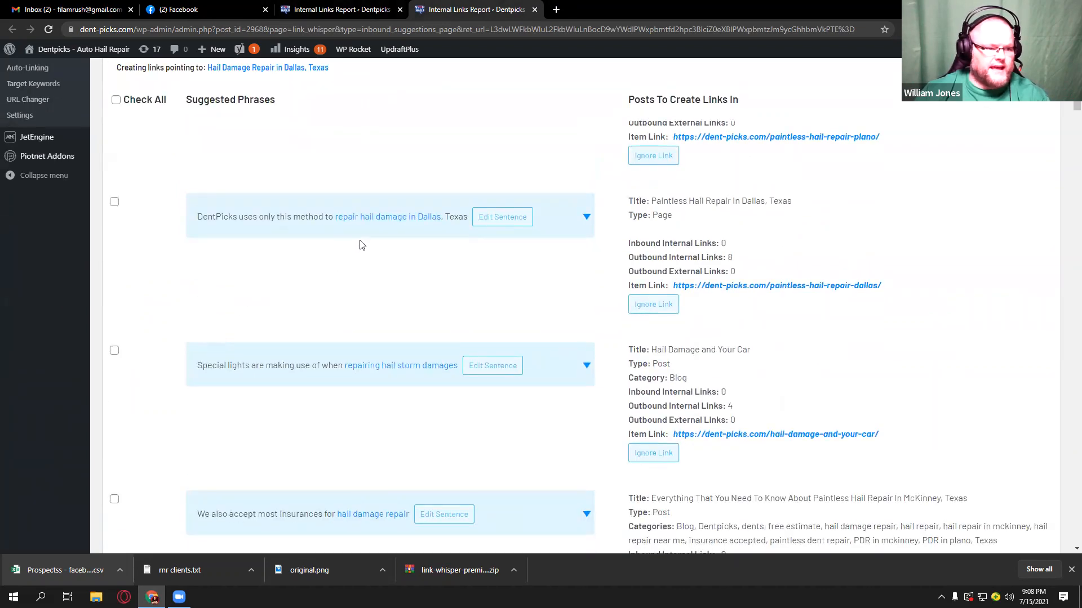
{"action": "left_click", "coordinate": [114, 202]}
{"action": "scroll", "coordinate": [245, 338], "scroll_direction": "up", "scroll_amount": 5}
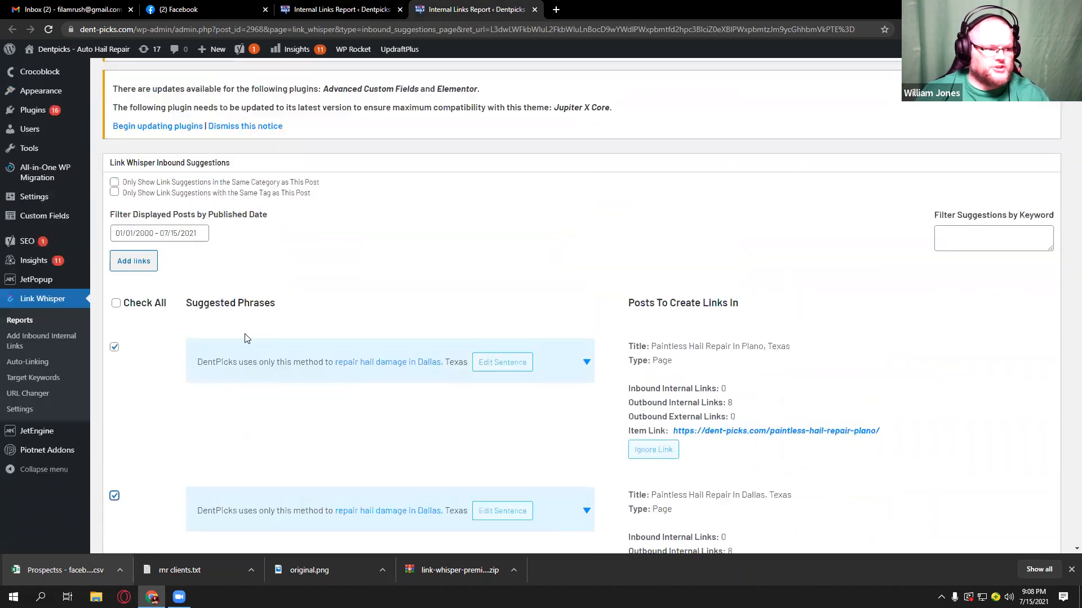
{"action": "scroll", "coordinate": [245, 338], "scroll_direction": "up", "scroll_amount": 1}
{"action": "scroll", "coordinate": [203, 336], "scroll_direction": "down", "scroll_amount": 8}
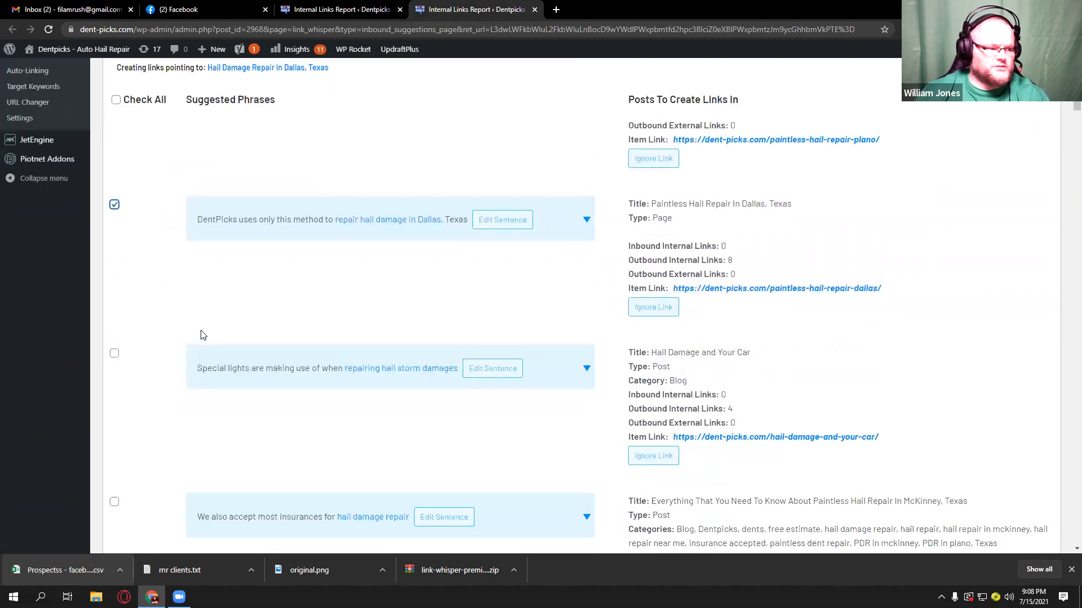
{"action": "scroll", "coordinate": [203, 335], "scroll_direction": "up", "scroll_amount": 3}
{"action": "scroll", "coordinate": [203, 335], "scroll_direction": "up", "scroll_amount": 3}
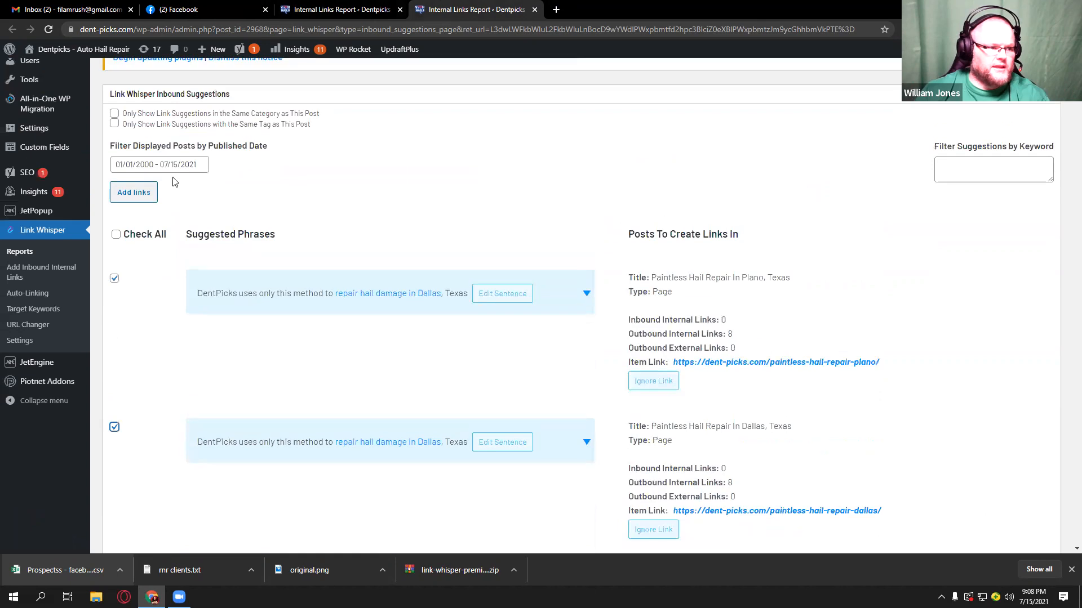
{"action": "left_click", "coordinate": [135, 196]}
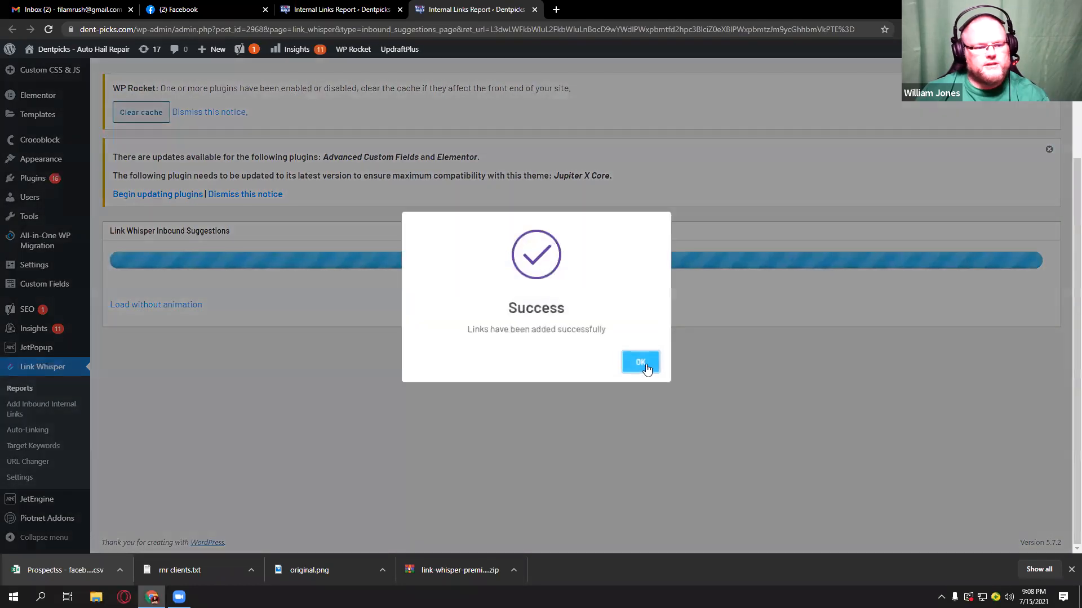
{"action": "left_click", "coordinate": [641, 363]}
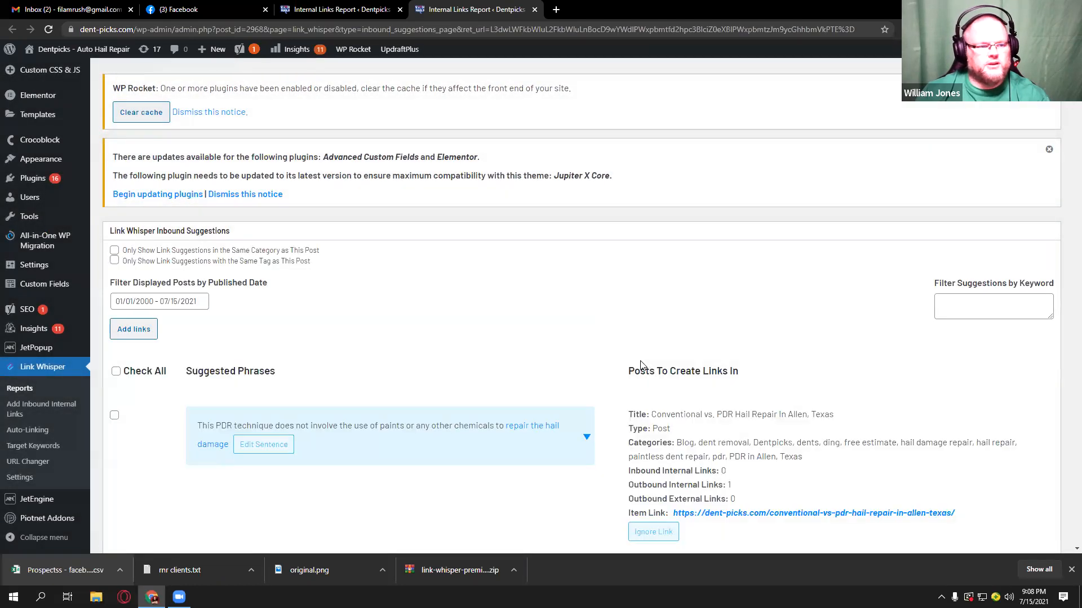
Step: Close the Dallas post's inbound suggestions page and reload the Orphaned Posts Report
{"action": "left_click", "coordinate": [534, 10]}
{"action": "left_click", "coordinate": [533, 26]}
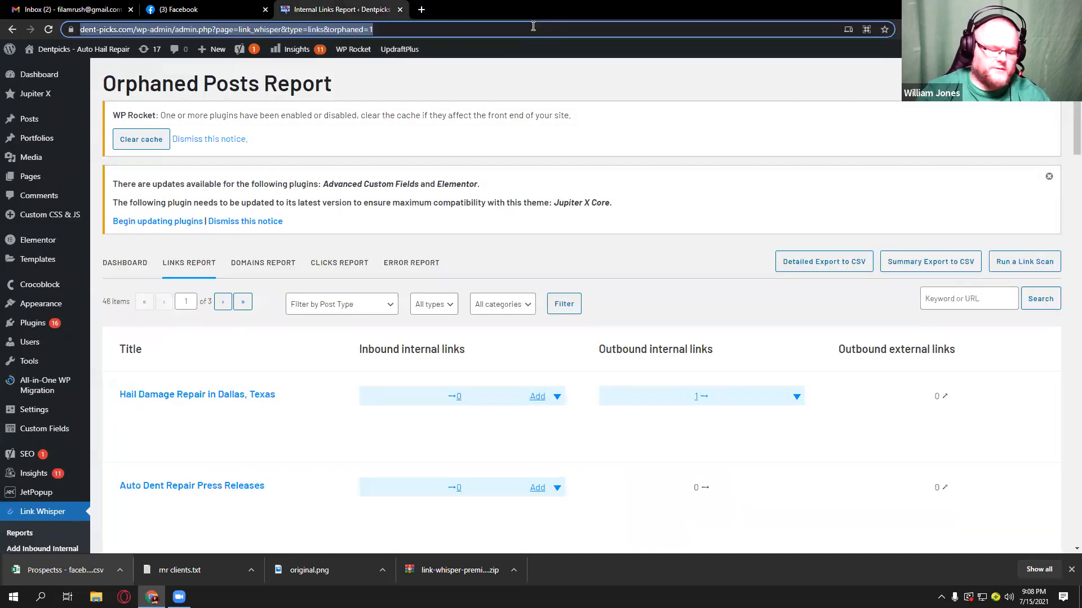
{"action": "key", "text": "Return"}
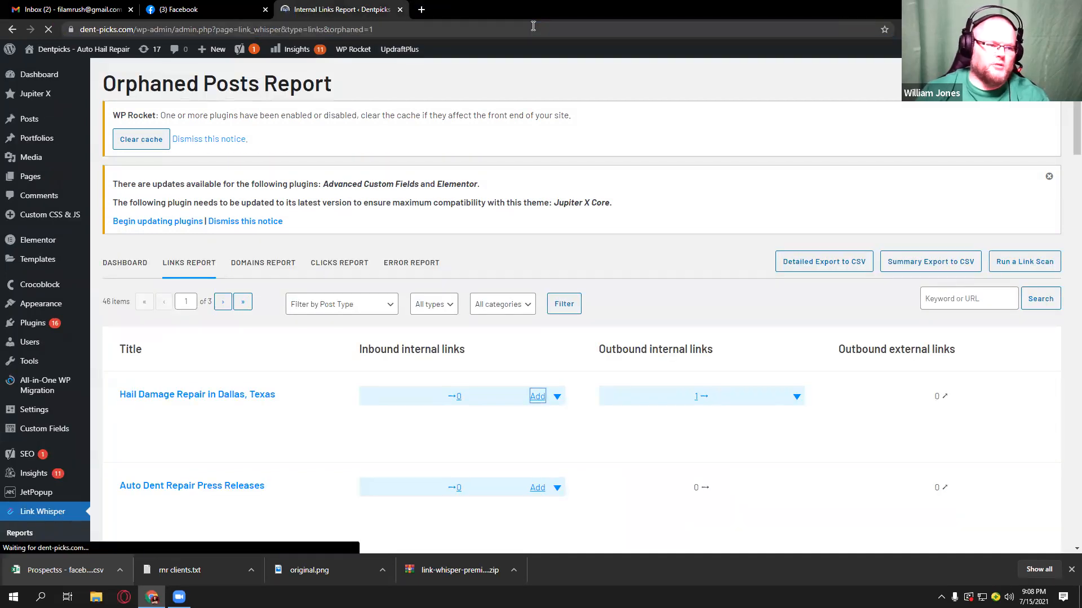
Step: Open the inbound suggestions for "Auto Dent Repair Press Releases" and select those from "Benefits Of Quality Dent Repair" and "Why Choose Paintless Dent Repair"
{"action": "scroll", "coordinate": [444, 283], "scroll_direction": "down", "scroll_amount": 2}
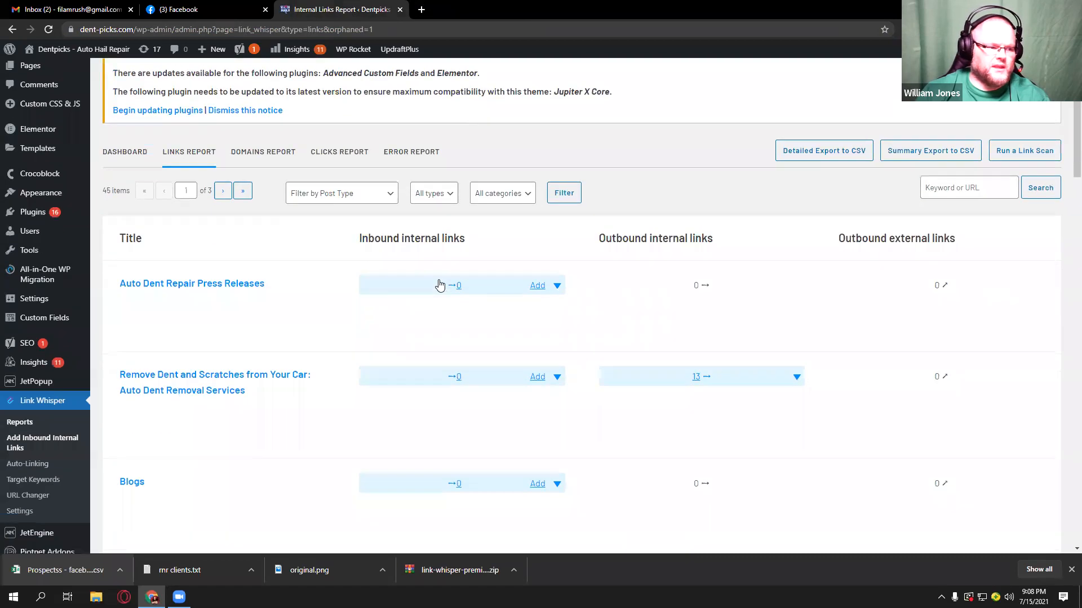
{"action": "left_click", "coordinate": [536, 284]}
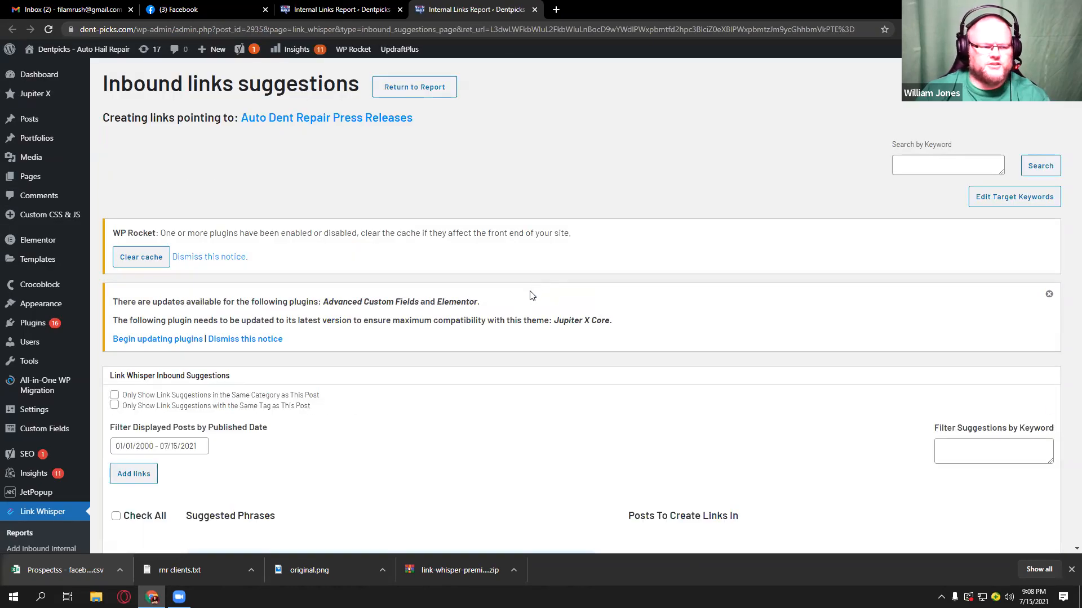
{"action": "scroll", "coordinate": [531, 295], "scroll_direction": "down", "scroll_amount": 5}
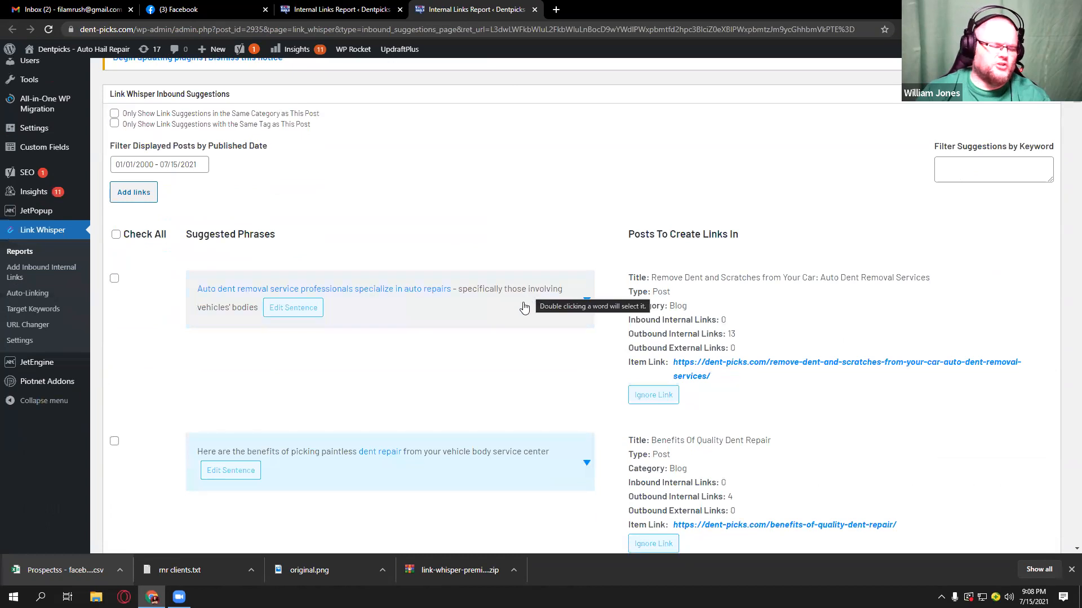
{"action": "scroll", "coordinate": [355, 366], "scroll_direction": "down", "scroll_amount": 1}
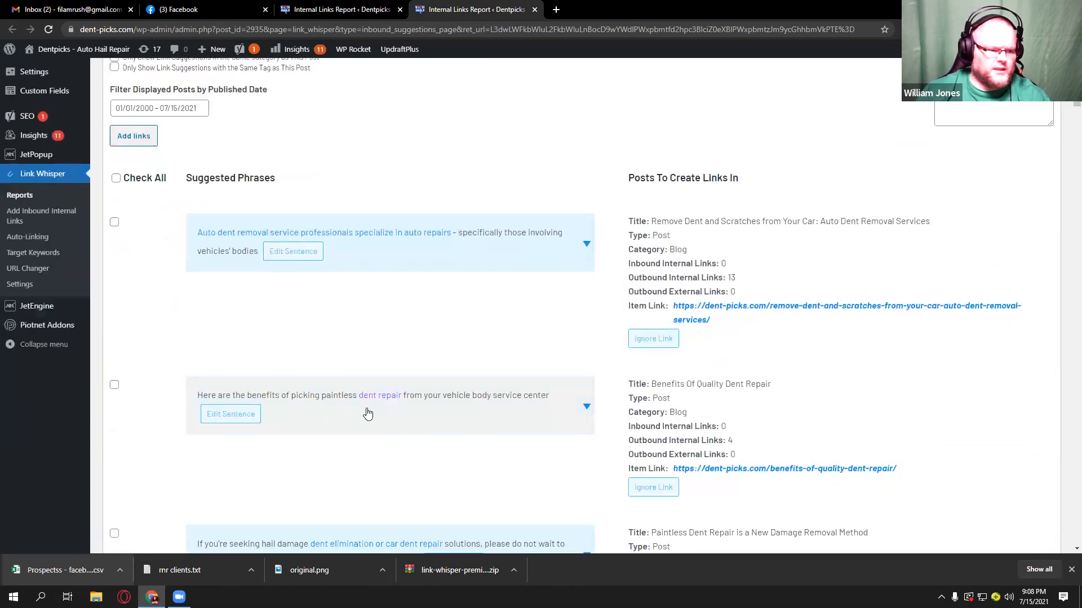
{"action": "left_click", "coordinate": [115, 386]}
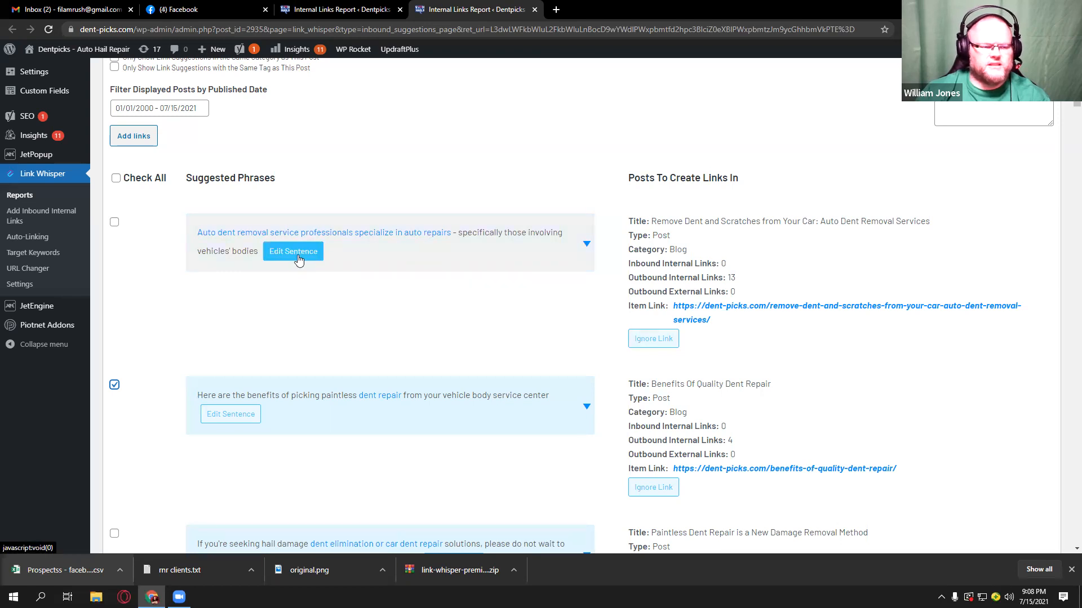
{"action": "scroll", "coordinate": [299, 259], "scroll_direction": "down", "scroll_amount": 4}
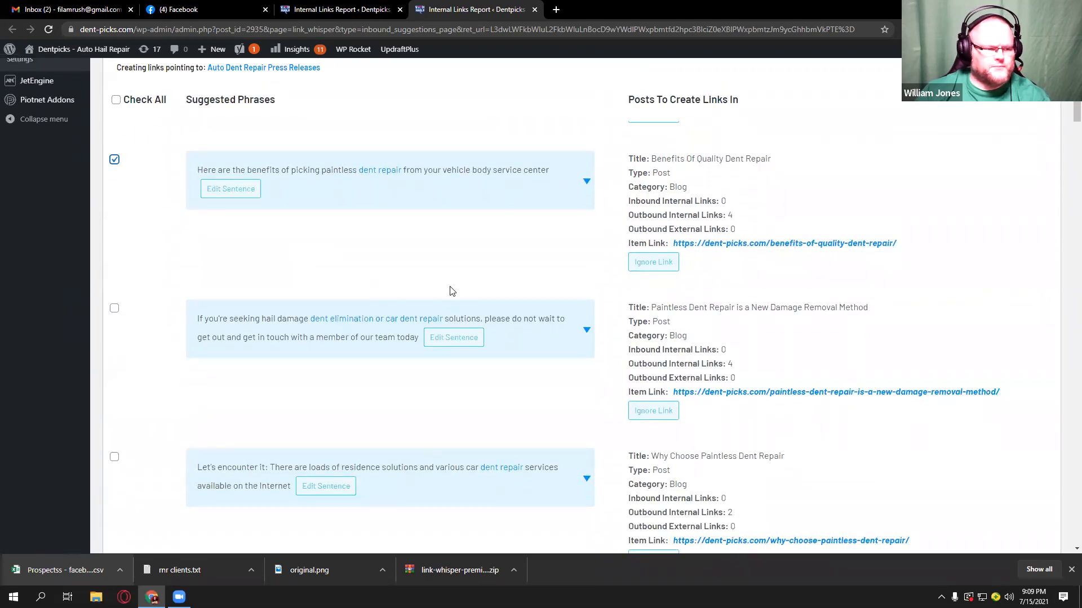
{"action": "scroll", "coordinate": [452, 291], "scroll_direction": "down", "scroll_amount": 3}
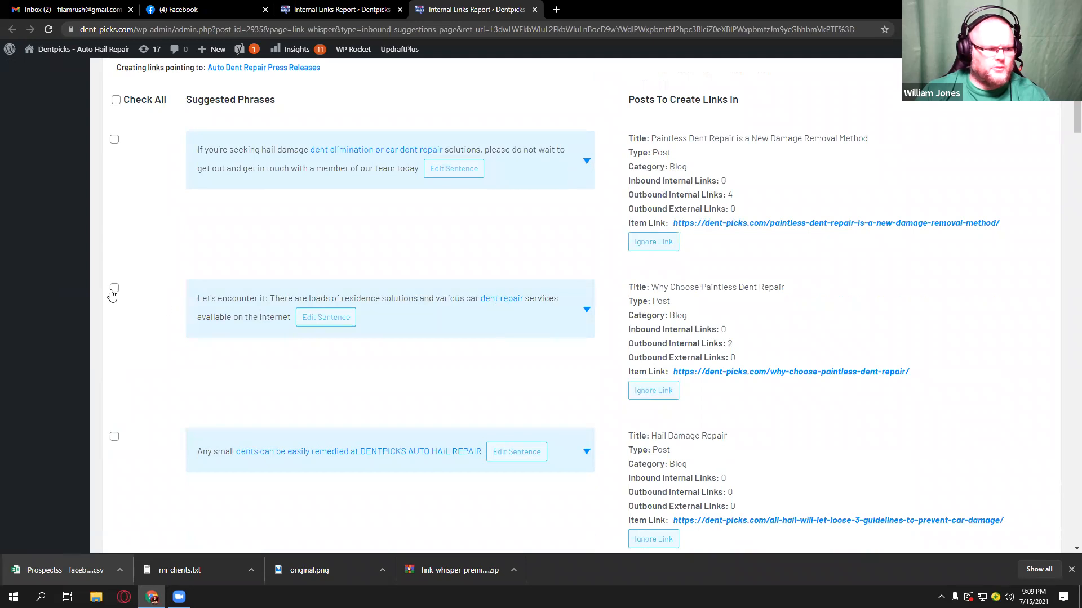
Step: Review the remaining suggestions, add the selected inbound links to "Auto Dent Repair Press Releases", and return to a reloaded Orphaned Posts Report
{"action": "scroll", "coordinate": [455, 375], "scroll_direction": "down", "scroll_amount": 5}
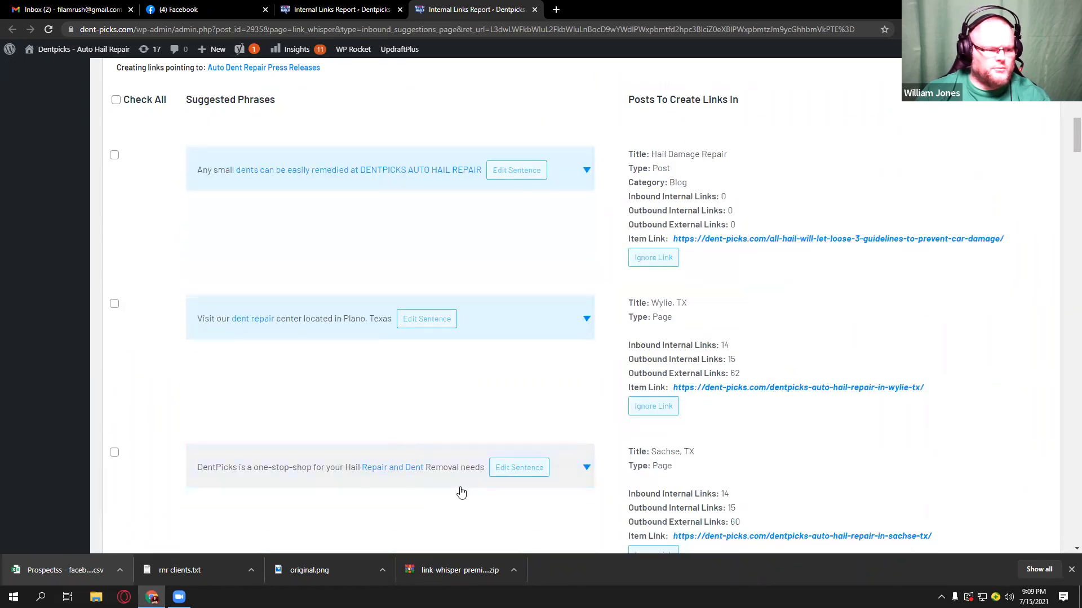
{"action": "scroll", "coordinate": [459, 489], "scroll_direction": "down", "scroll_amount": 5}
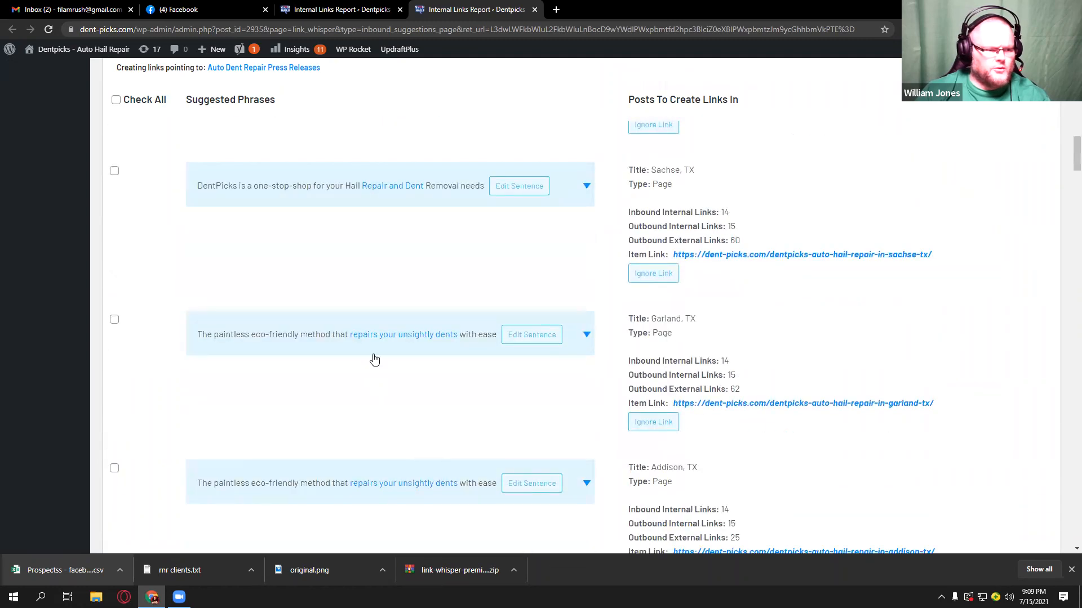
{"action": "scroll", "coordinate": [421, 394], "scroll_direction": "down", "scroll_amount": 3}
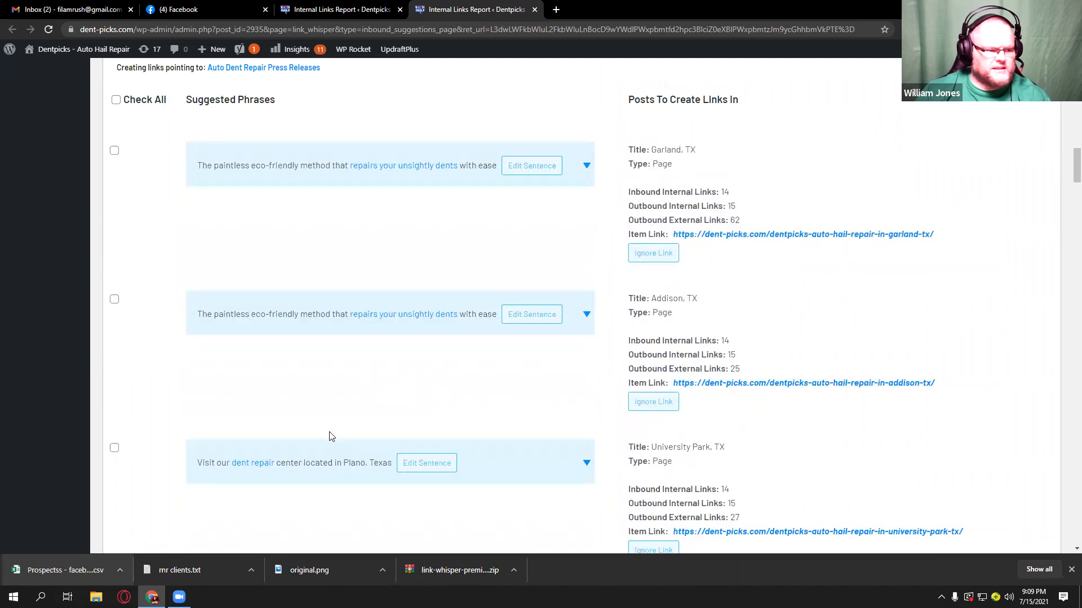
{"action": "scroll", "coordinate": [316, 328], "scroll_direction": "up", "scroll_amount": 10}
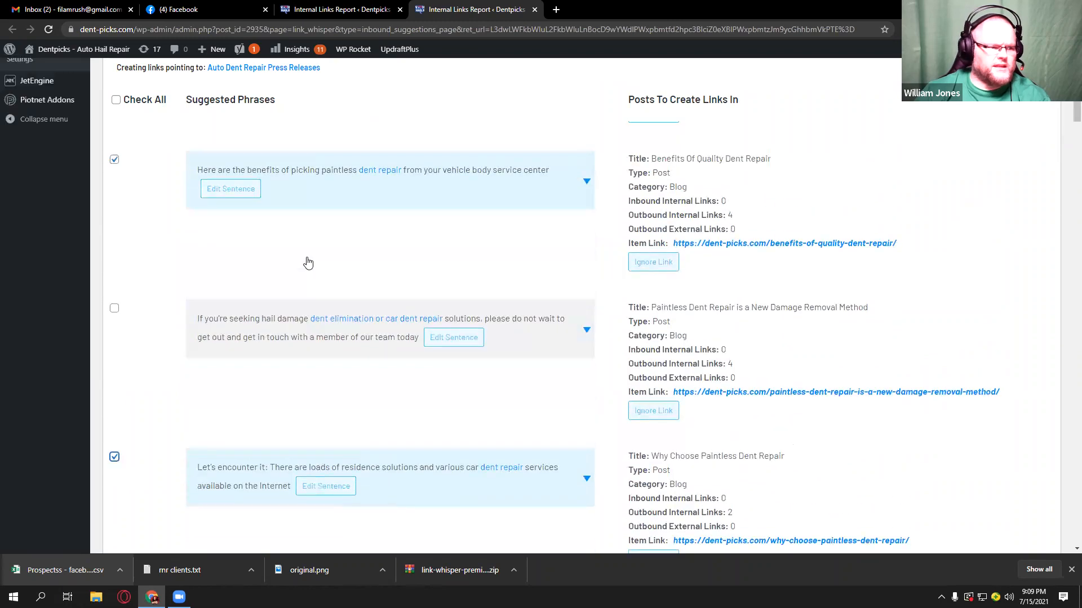
{"action": "scroll", "coordinate": [308, 263], "scroll_direction": "up", "scroll_amount": 10}
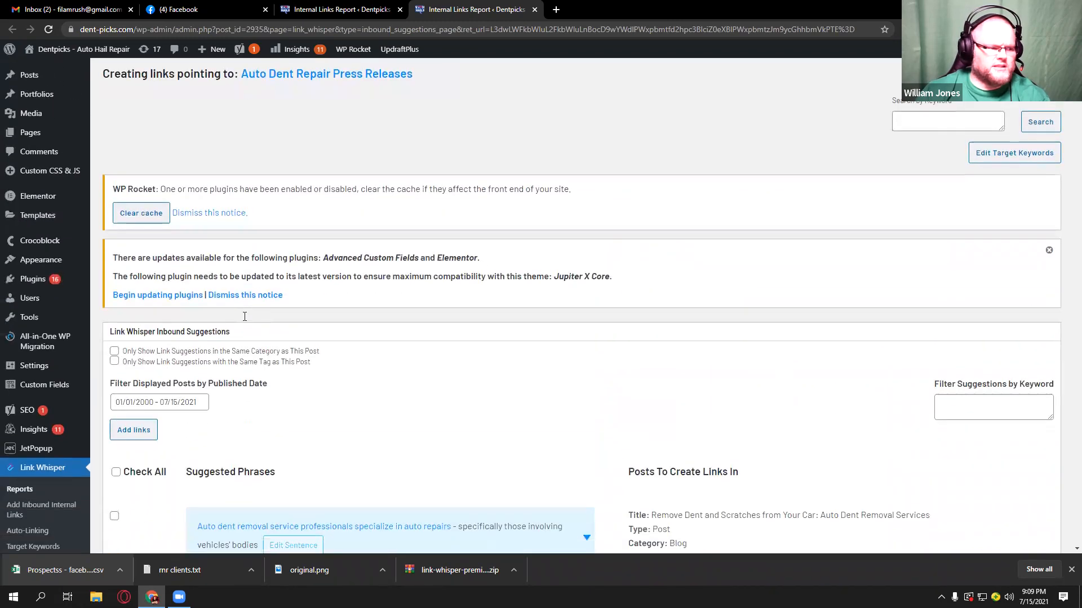
{"action": "scroll", "coordinate": [148, 264], "scroll_direction": "down", "scroll_amount": 3}
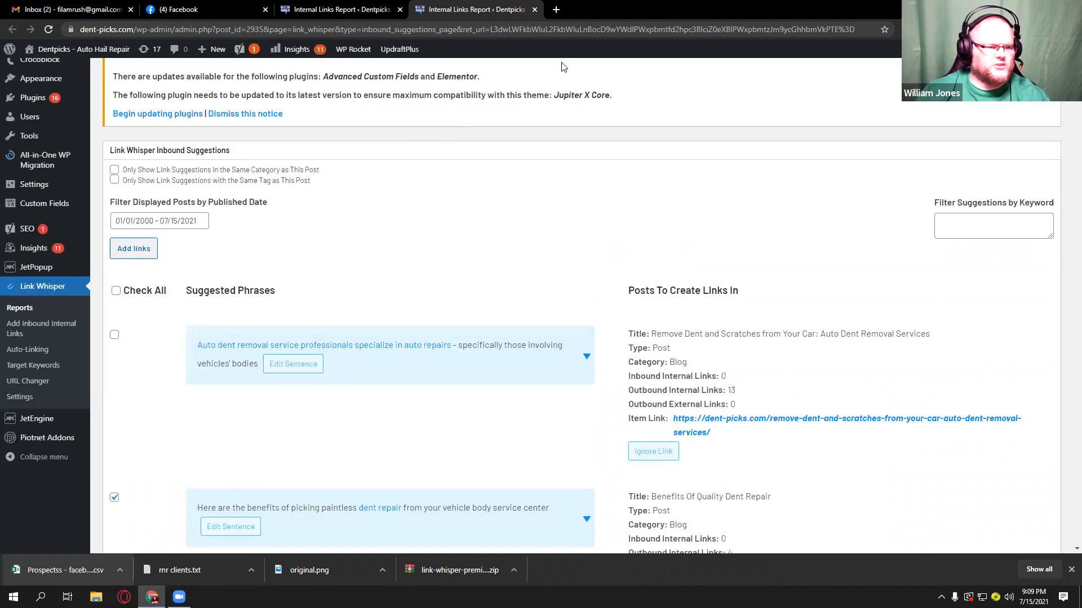
{"action": "left_click", "coordinate": [134, 255]}
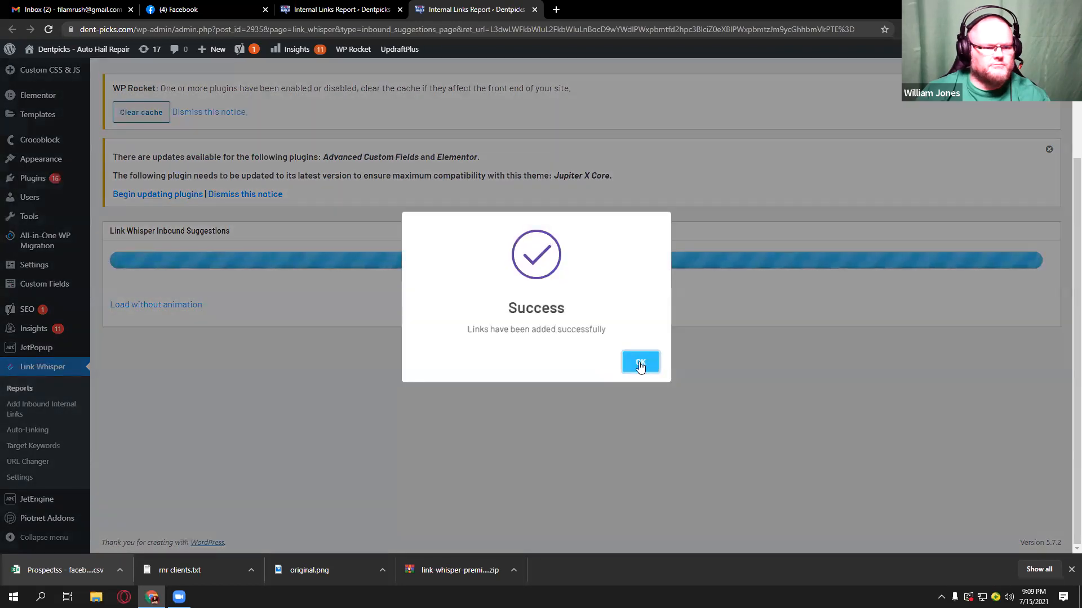
{"action": "left_click", "coordinate": [641, 364]}
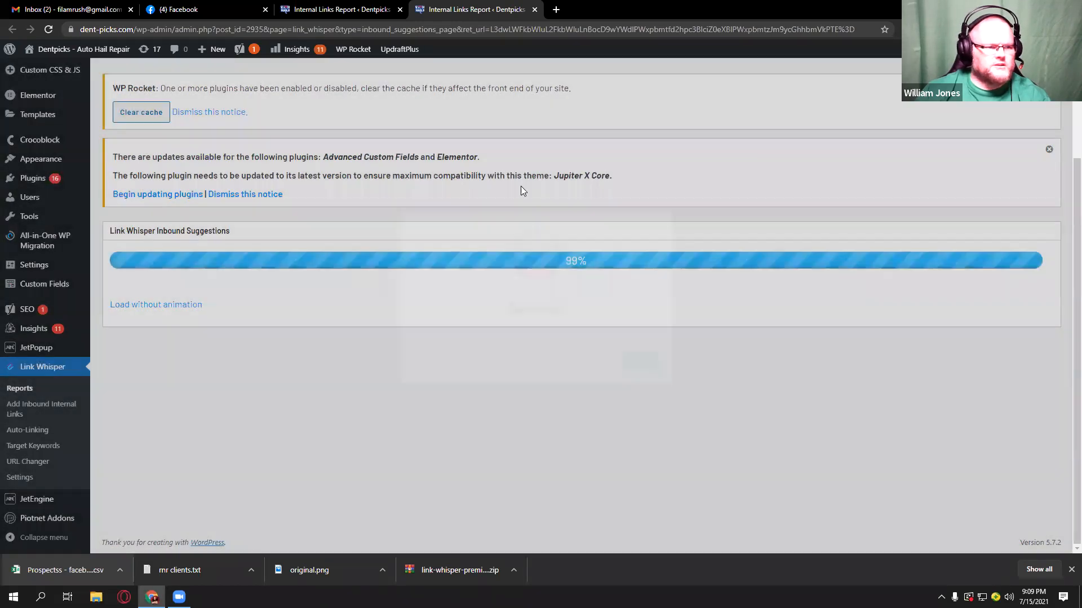
{"action": "left_click", "coordinate": [534, 10]}
{"action": "left_click", "coordinate": [552, 193]}
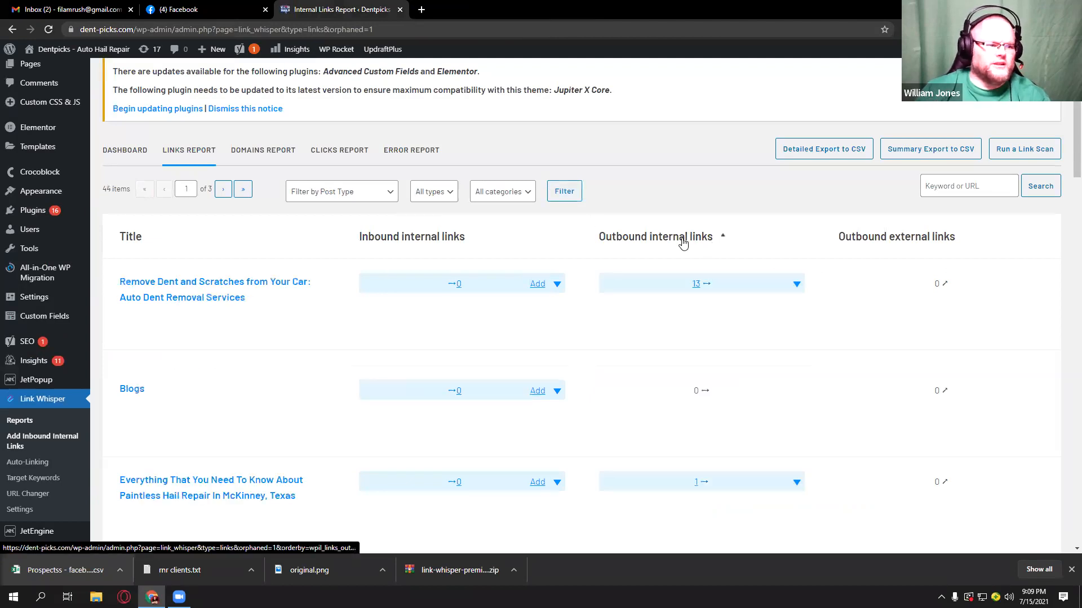
Step: Open the inbound link suggestions for "Remove Dent and Scratches from Your Car: Auto Dent Removal Services" separately and compare them with the orphaned posts report
{"action": "left_click", "coordinate": [532, 284]}
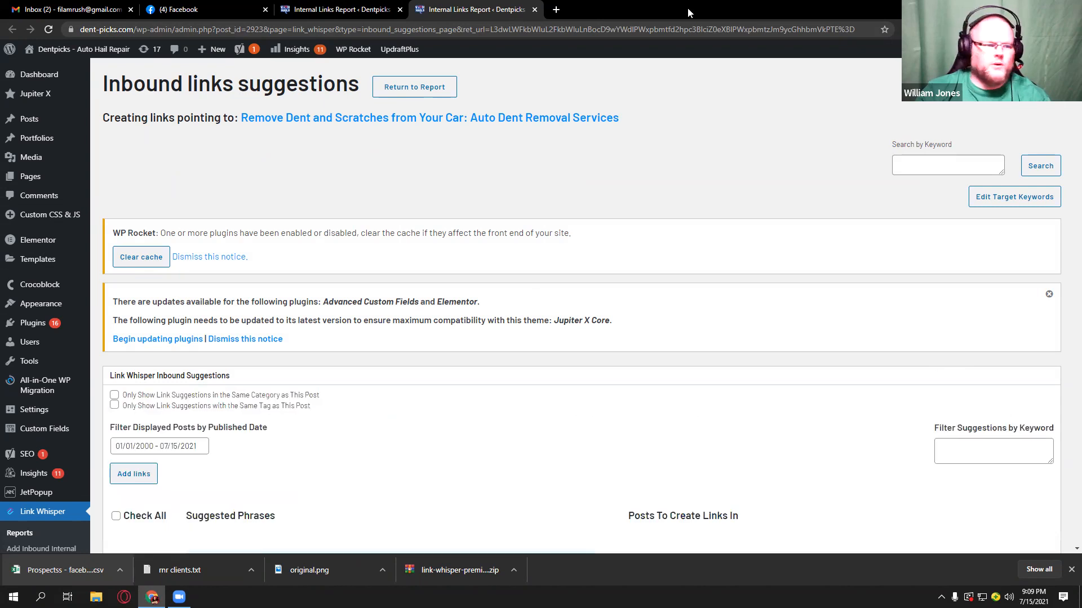
{"action": "left_click", "coordinate": [325, 10]}
{"action": "left_click", "coordinate": [451, 9]}
{"action": "scroll", "coordinate": [443, 180], "scroll_direction": "down", "scroll_amount": 5}
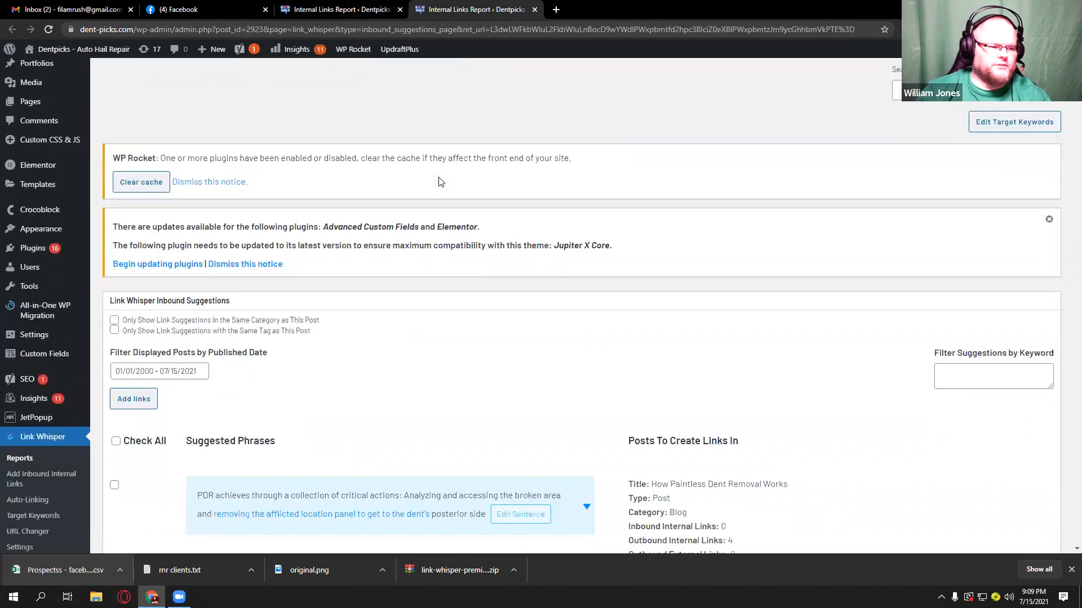
{"action": "scroll", "coordinate": [420, 193], "scroll_direction": "up", "scroll_amount": 5}
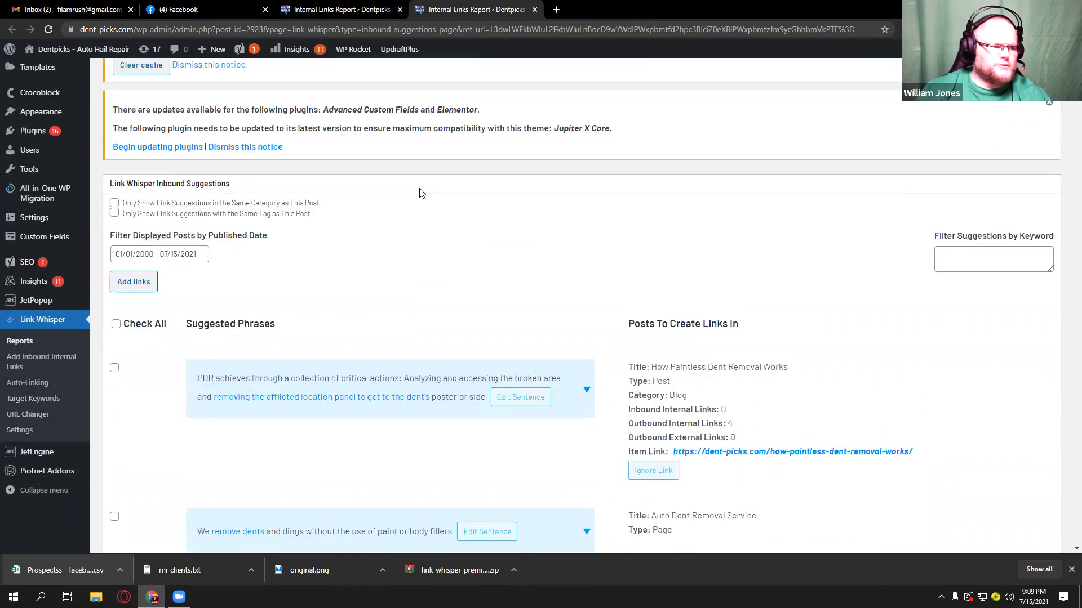
{"action": "left_click", "coordinate": [320, 9]}
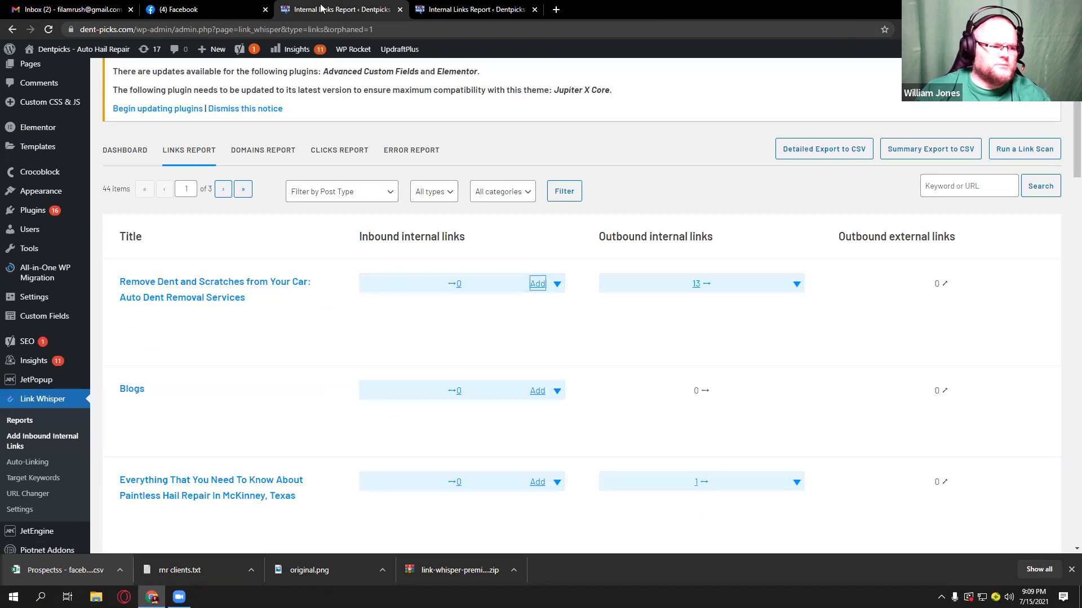
{"action": "left_click", "coordinate": [450, 7]}
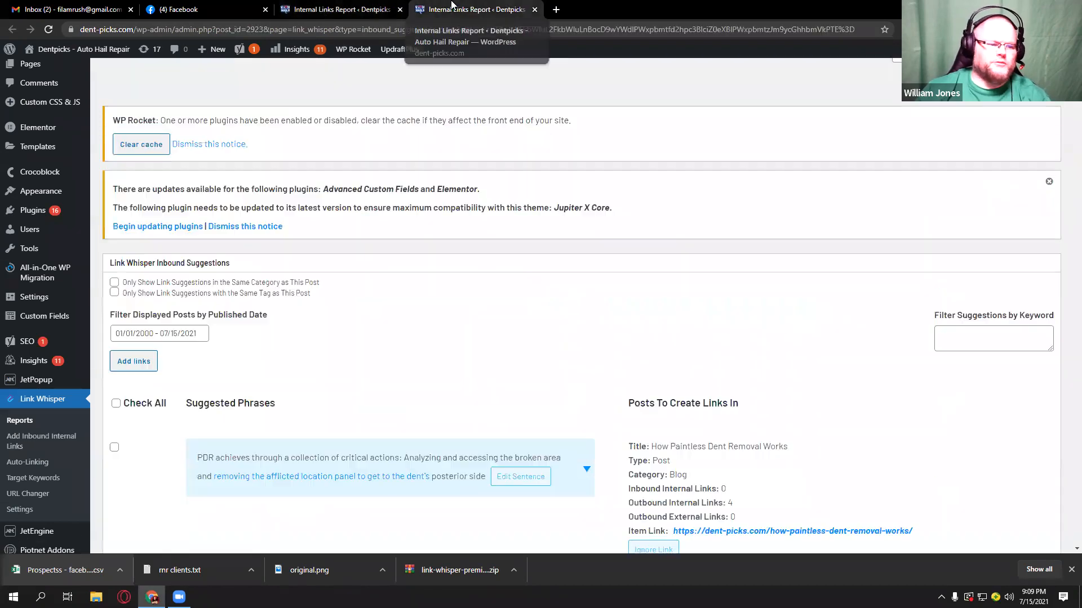
Step: Select the link suggestions from "Paintless Hail Repair In Allen, Texas" and "Paintless Dent Repair is a New Damage Removal Method"
{"action": "scroll", "coordinate": [386, 318], "scroll_direction": "down", "scroll_amount": 7}
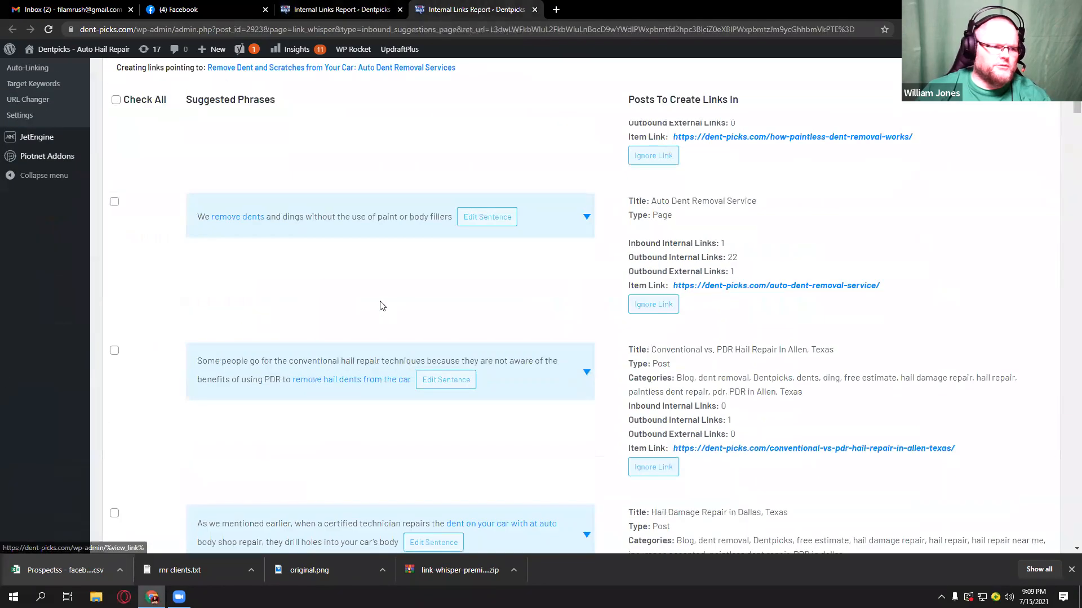
{"action": "scroll", "coordinate": [375, 301], "scroll_direction": "down", "scroll_amount": 4}
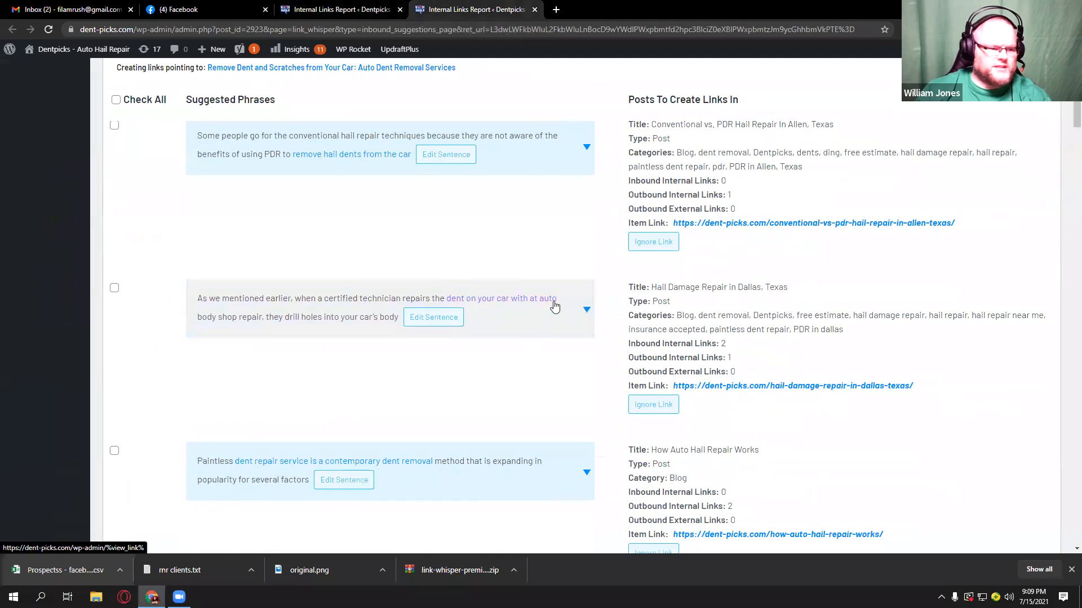
{"action": "scroll", "coordinate": [505, 327], "scroll_direction": "down", "scroll_amount": 1}
{"action": "scroll", "coordinate": [504, 327], "scroll_direction": "down", "scroll_amount": 6}
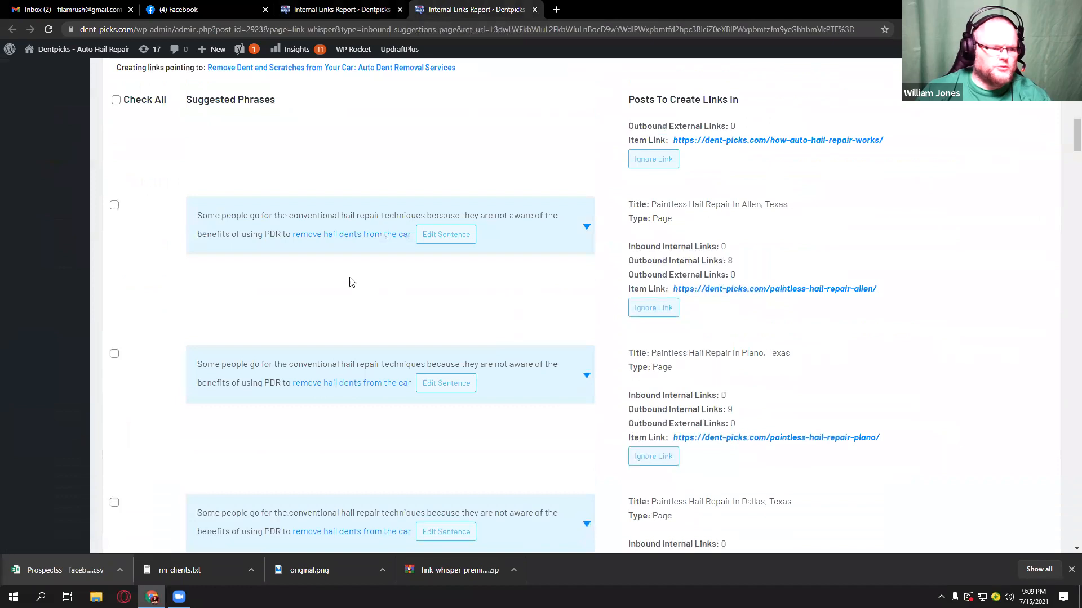
{"action": "left_click", "coordinate": [114, 207]}
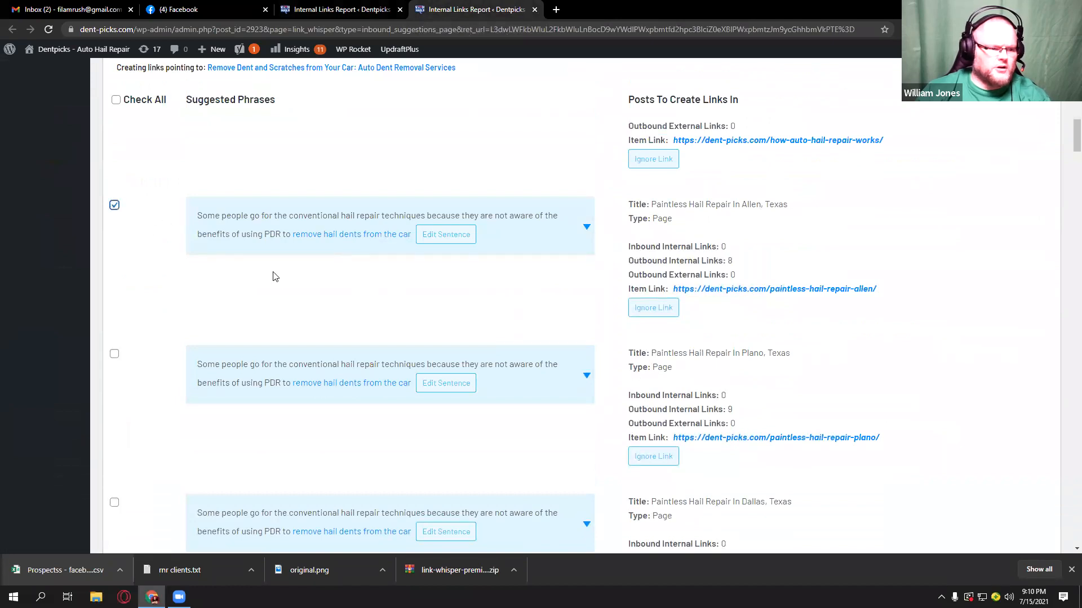
{"action": "scroll", "coordinate": [228, 345], "scroll_direction": "down", "scroll_amount": 4}
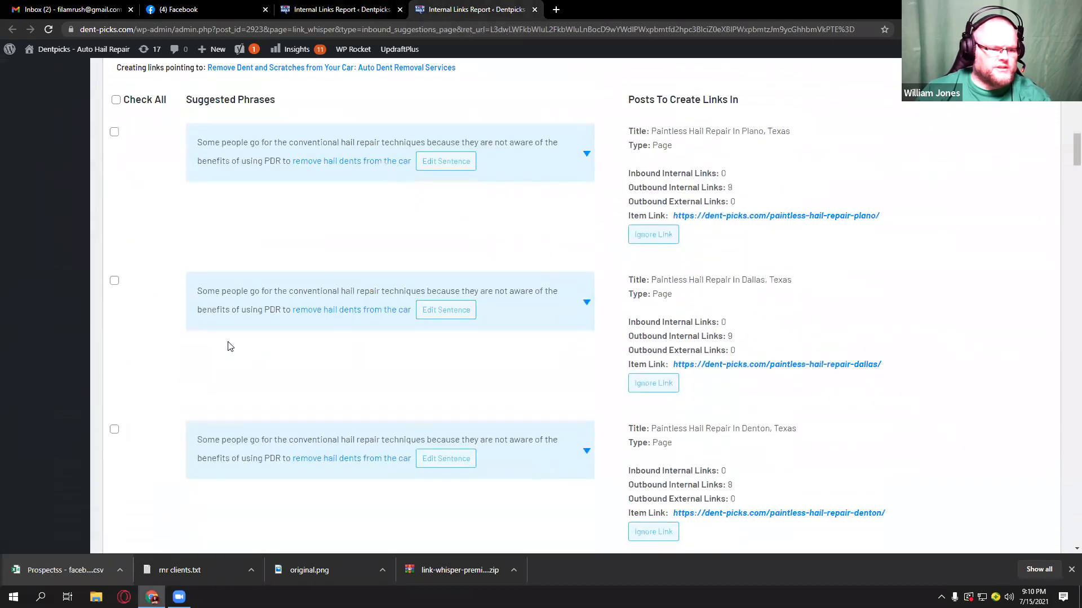
{"action": "scroll", "coordinate": [227, 345], "scroll_direction": "down", "scroll_amount": 4}
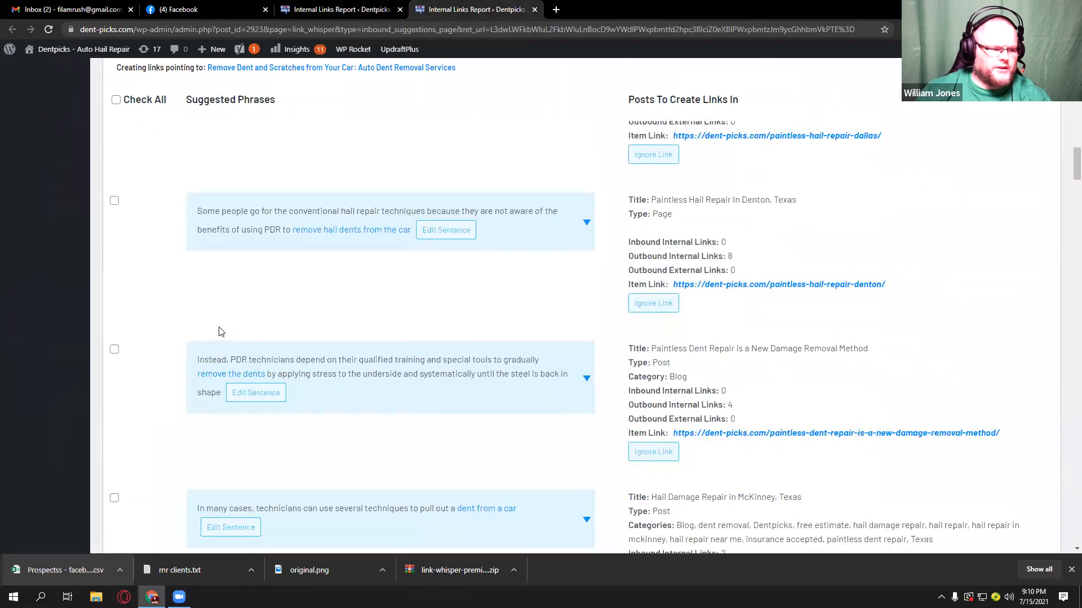
{"action": "left_click", "coordinate": [115, 350]}
Step: Add the selected inbound links to the "Remove Dent and Scratches from Your Car" post and return to a reloaded Orphaned Posts Report
{"action": "scroll", "coordinate": [236, 271], "scroll_direction": "up", "scroll_amount": 8}
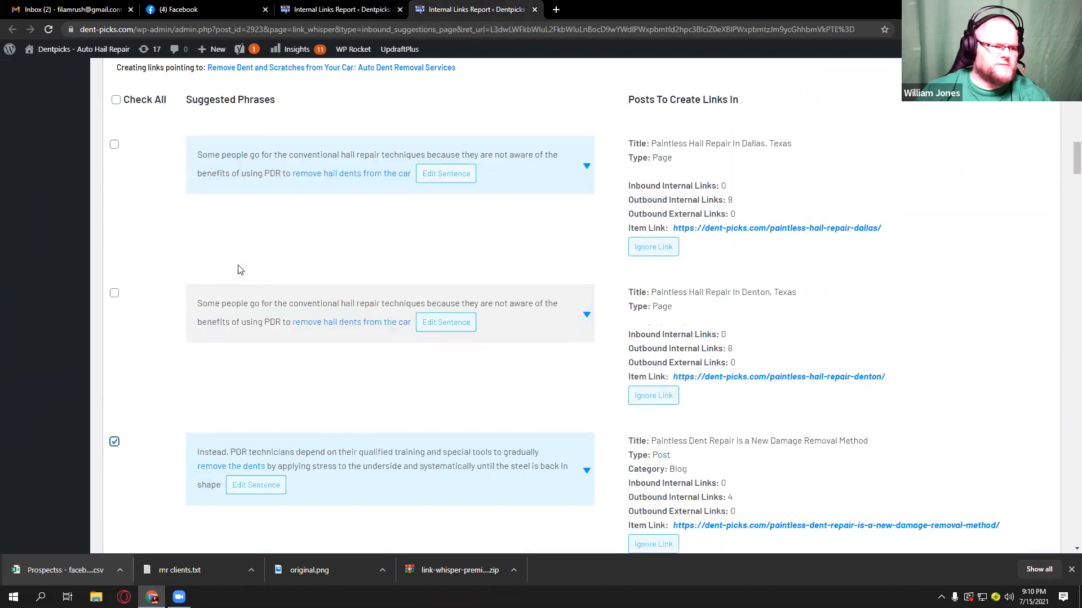
{"action": "scroll", "coordinate": [239, 271], "scroll_direction": "up", "scroll_amount": 10}
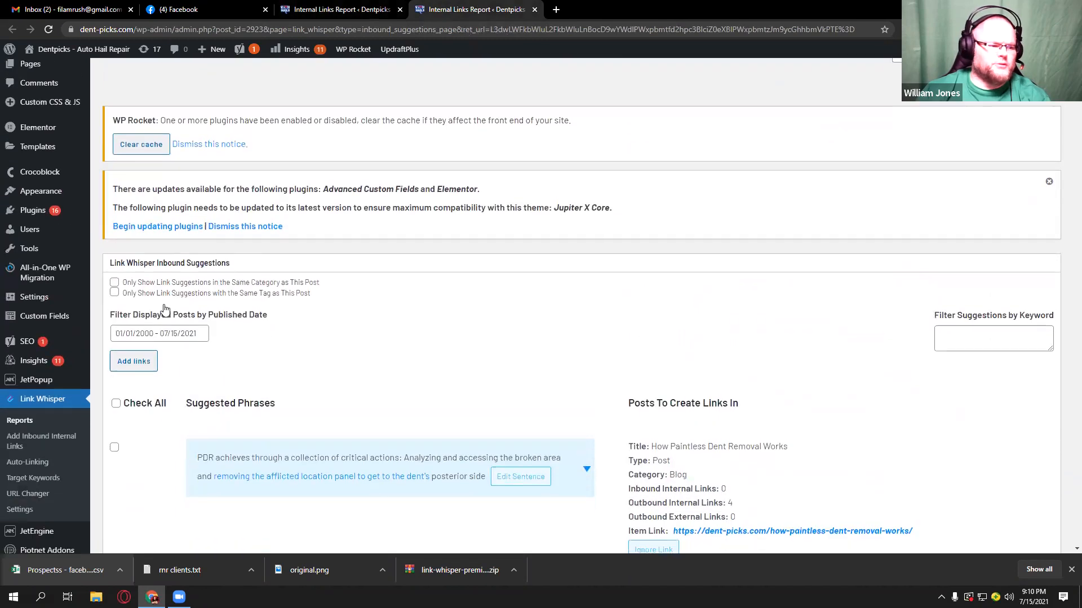
{"action": "left_click", "coordinate": [132, 362]}
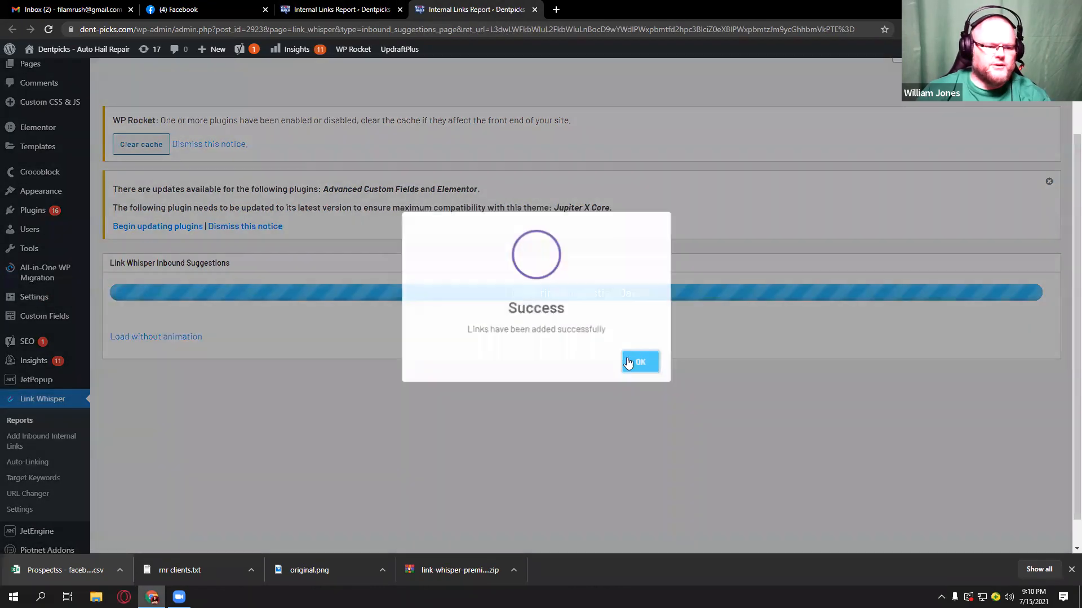
{"action": "left_click", "coordinate": [629, 362]}
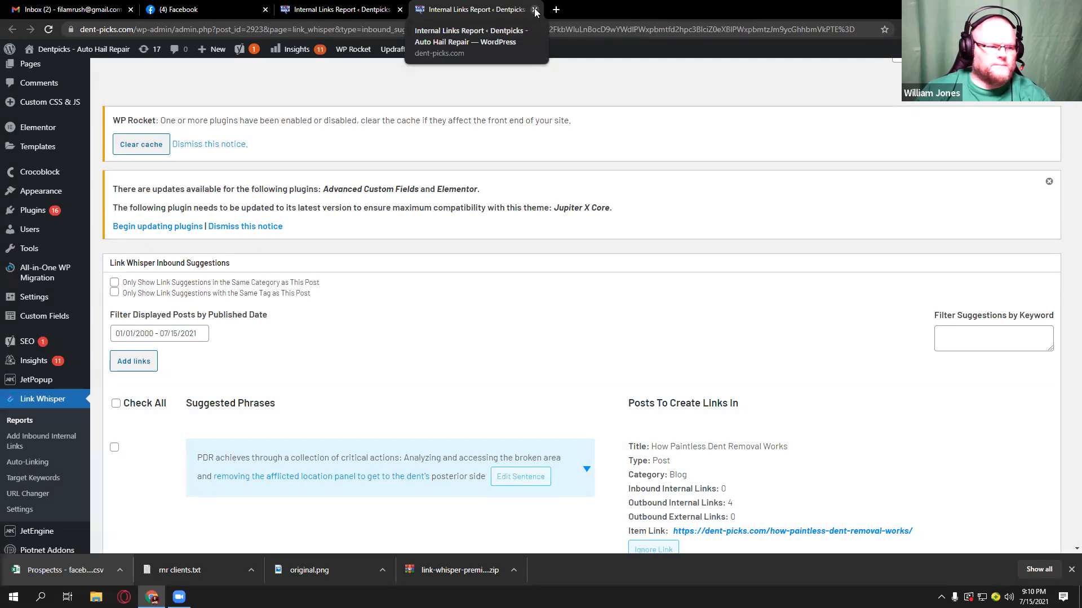
{"action": "left_click", "coordinate": [535, 11]}
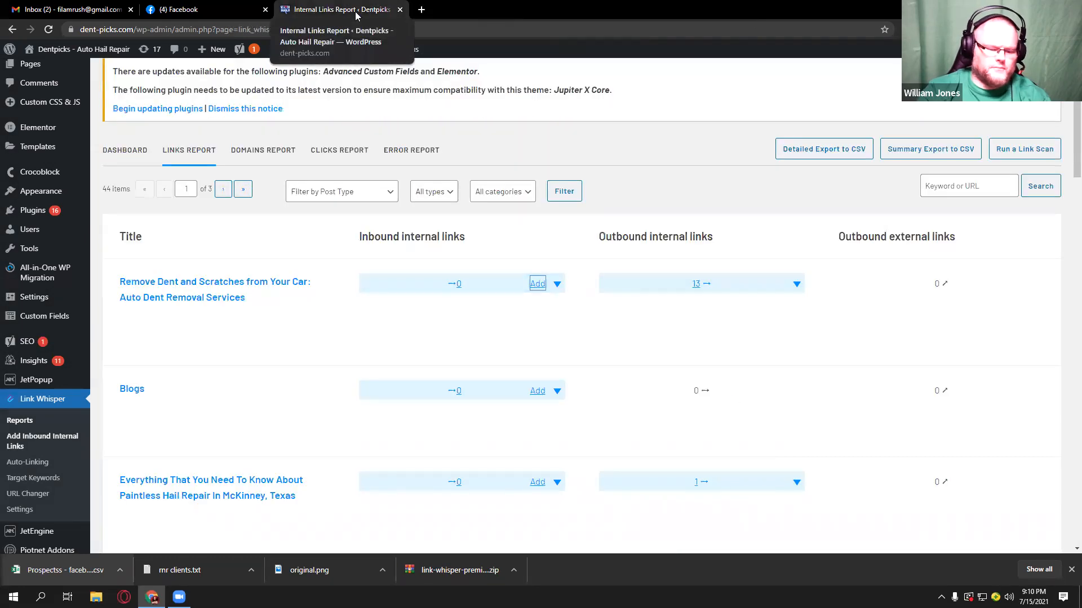
{"action": "key", "text": "F5"}
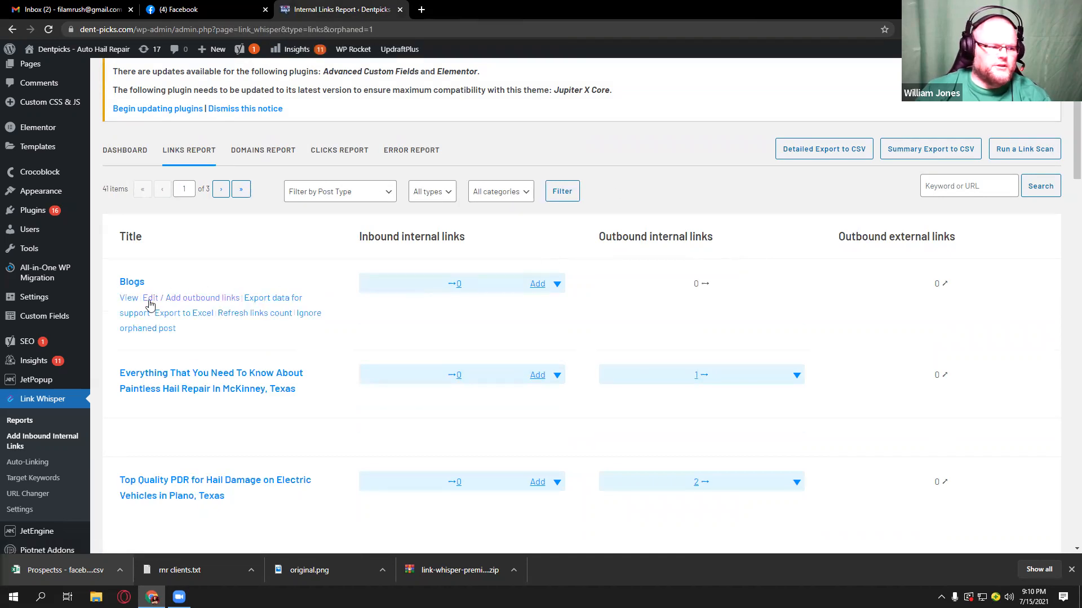
Step: Check the inbound link suggestions for the "Blogs" page separately and go back to the Orphaned Posts Report
{"action": "left_click", "coordinate": [539, 284]}
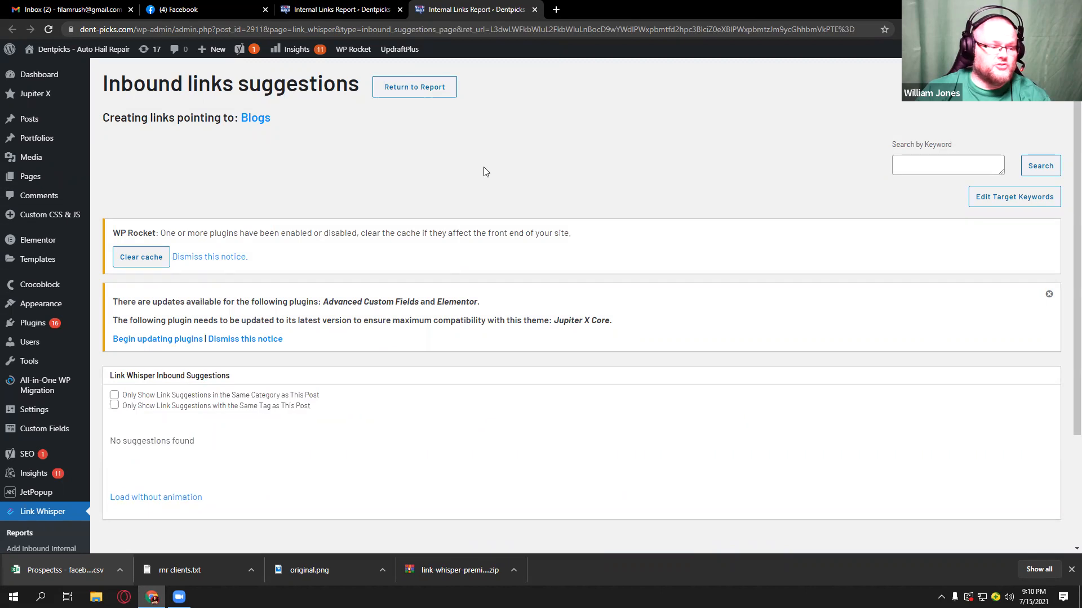
{"action": "scroll", "coordinate": [486, 172], "scroll_direction": "down", "scroll_amount": 2}
{"action": "left_click", "coordinate": [353, 9]}
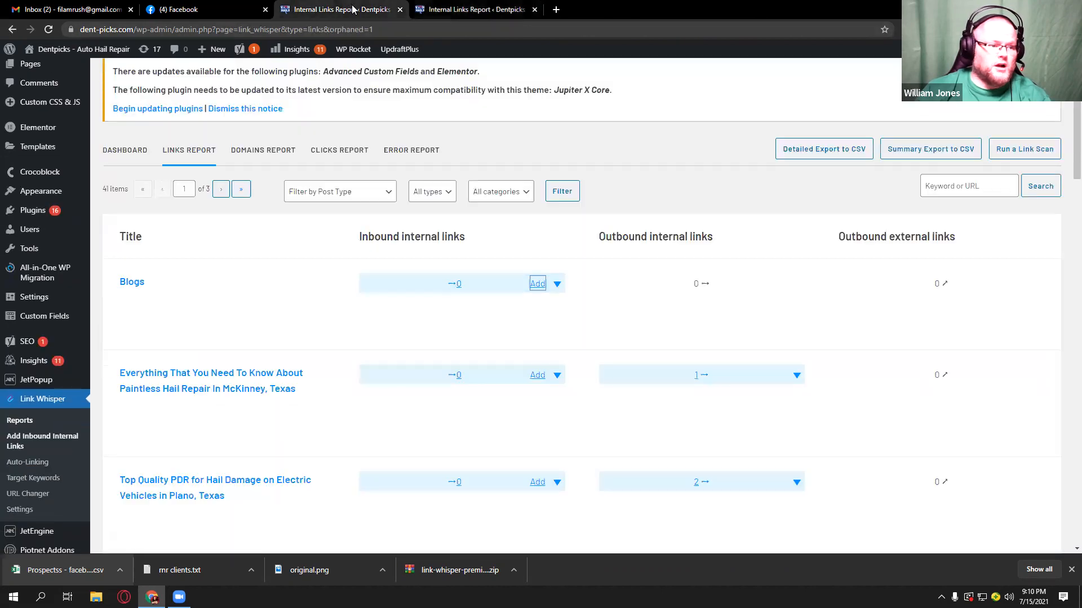
Step: Close the Blogs suggestions and open the inbound link suggestions for "Everything That You Need To Know About Paintless Hail Repair In McKinney, Texas"
{"action": "mouse_move", "coordinate": [165, 277]}
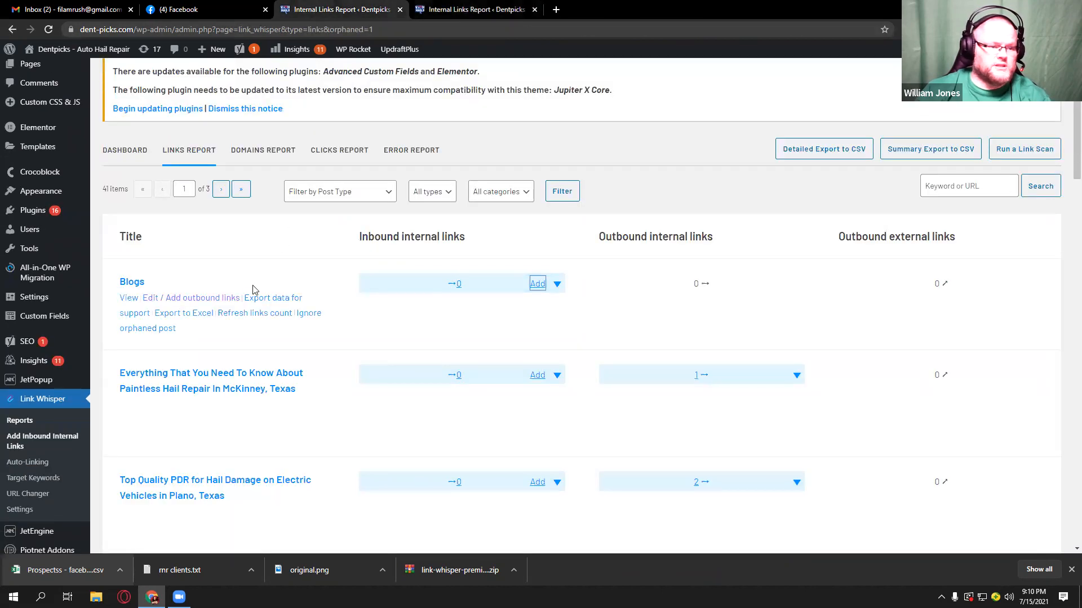
{"action": "left_click", "coordinate": [495, 10]}
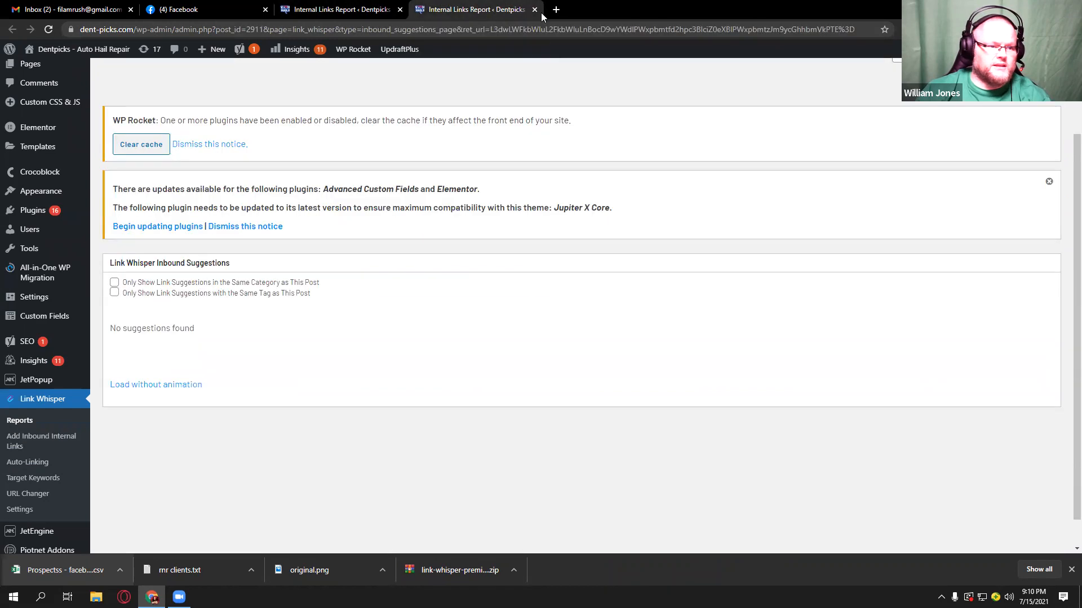
{"action": "left_click", "coordinate": [535, 9]}
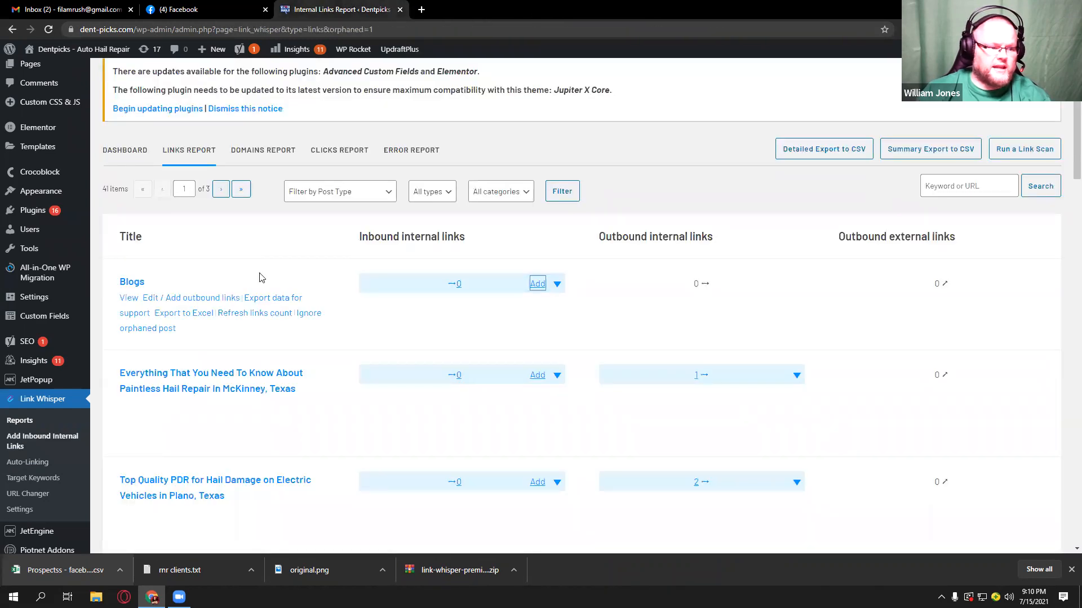
{"action": "scroll", "coordinate": [260, 278], "scroll_direction": "down", "scroll_amount": 4}
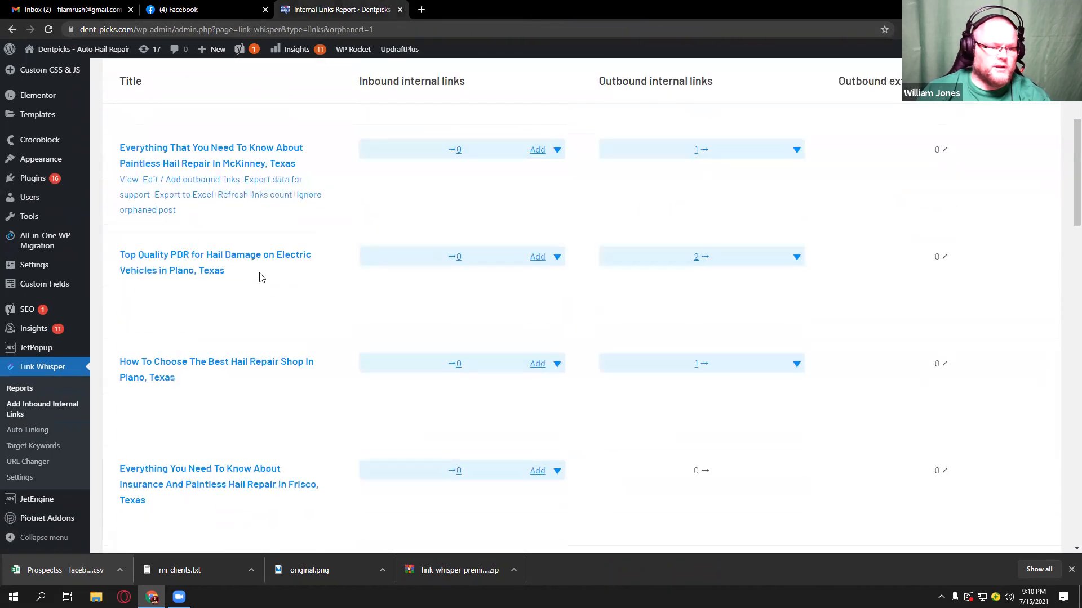
{"action": "left_click", "coordinate": [530, 152]}
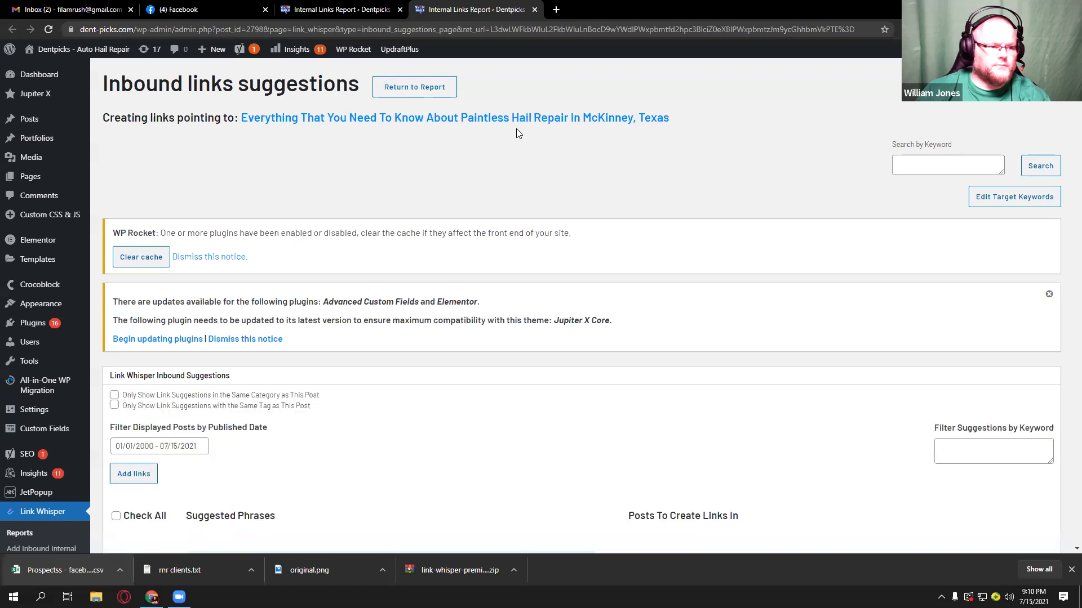
Step: Select the link suggestions from the Frisco insurance and paintless hail repair post and the "Paintless Hail Repair In Plano, Texas" page
{"action": "scroll", "coordinate": [516, 132], "scroll_direction": "down", "scroll_amount": 4}
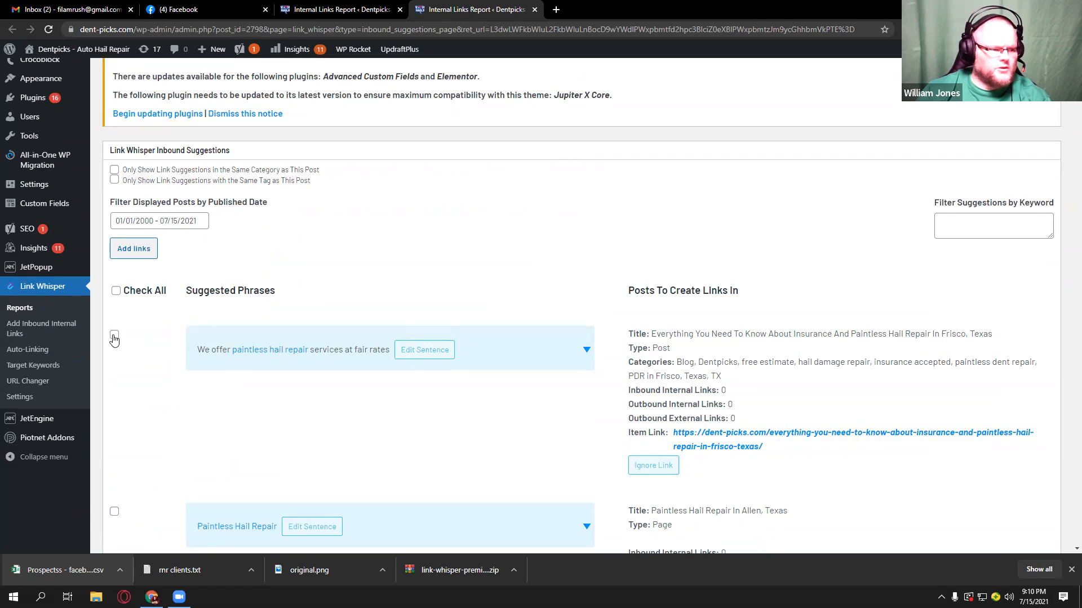
{"action": "scroll", "coordinate": [471, 336], "scroll_direction": "down", "scroll_amount": 3}
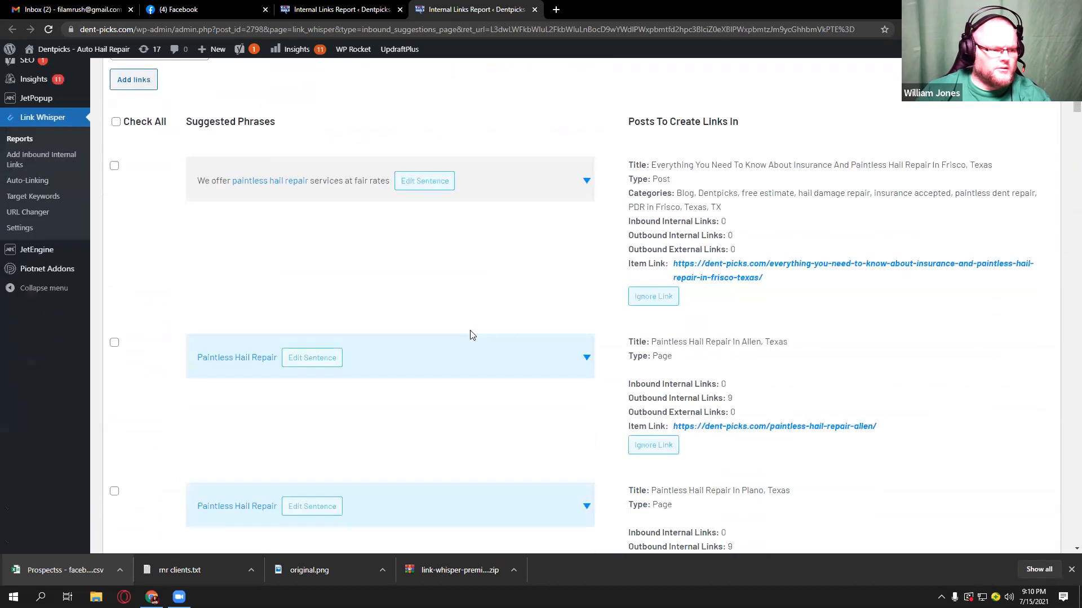
{"action": "scroll", "coordinate": [231, 360], "scroll_direction": "down", "scroll_amount": 4}
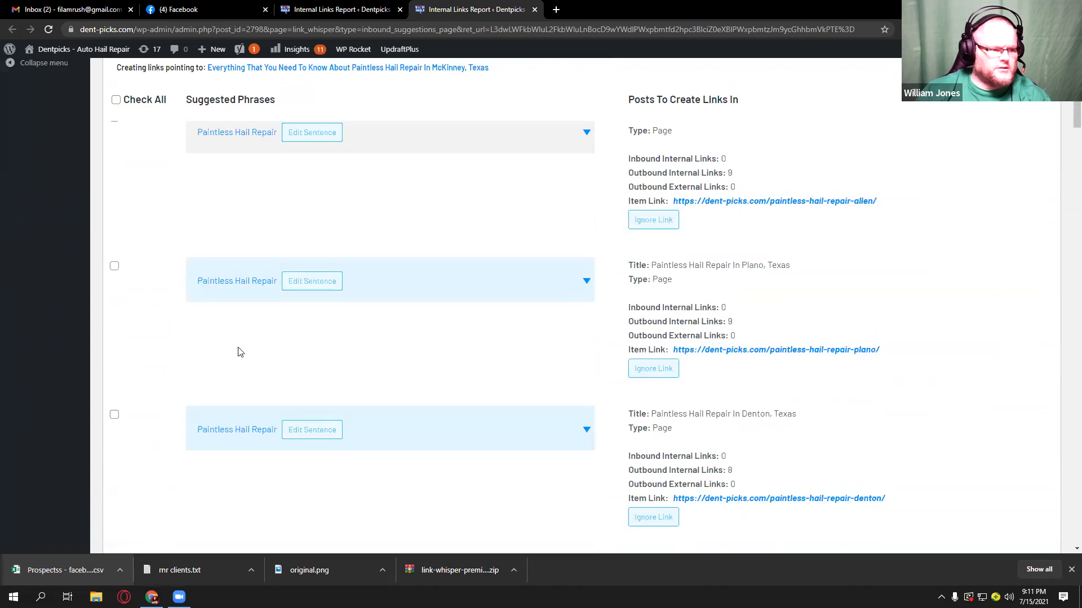
{"action": "left_click", "coordinate": [114, 267]}
{"action": "scroll", "coordinate": [119, 271], "scroll_direction": "up", "scroll_amount": 4}
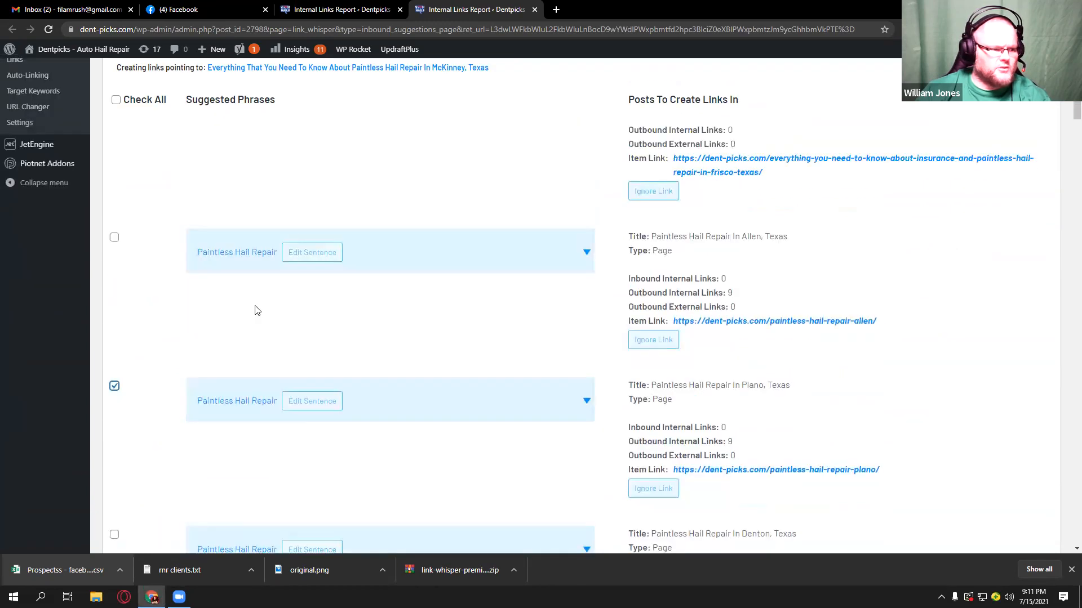
{"action": "scroll", "coordinate": [367, 287], "scroll_direction": "up", "scroll_amount": 5}
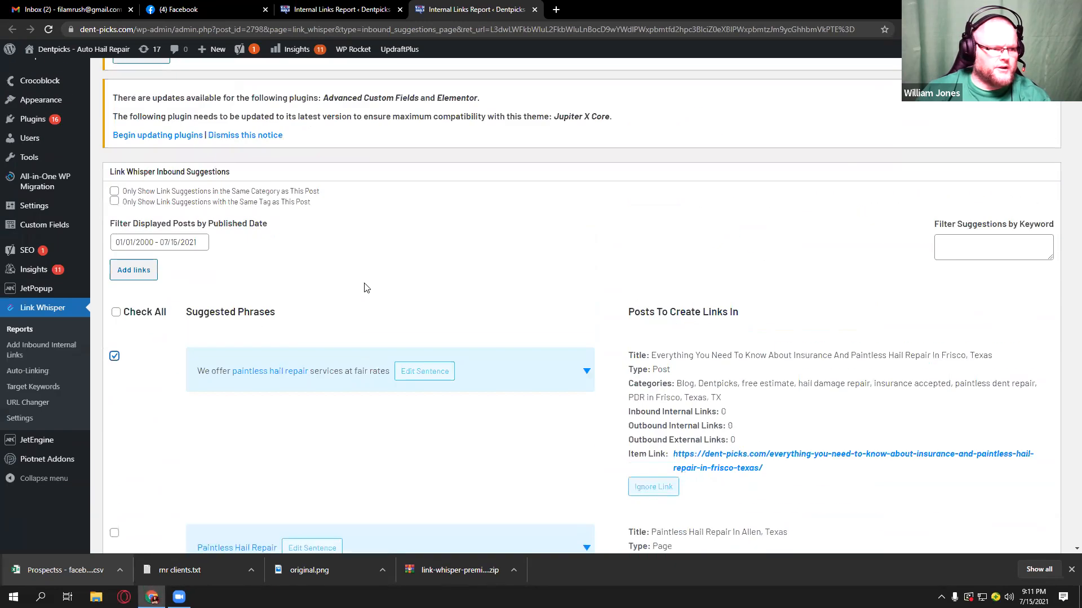
Step: Add the selected inbound links to the McKinney hail repair post, close its suggestions and reload the Orphaned Posts Report
{"action": "left_click", "coordinate": [130, 362]}
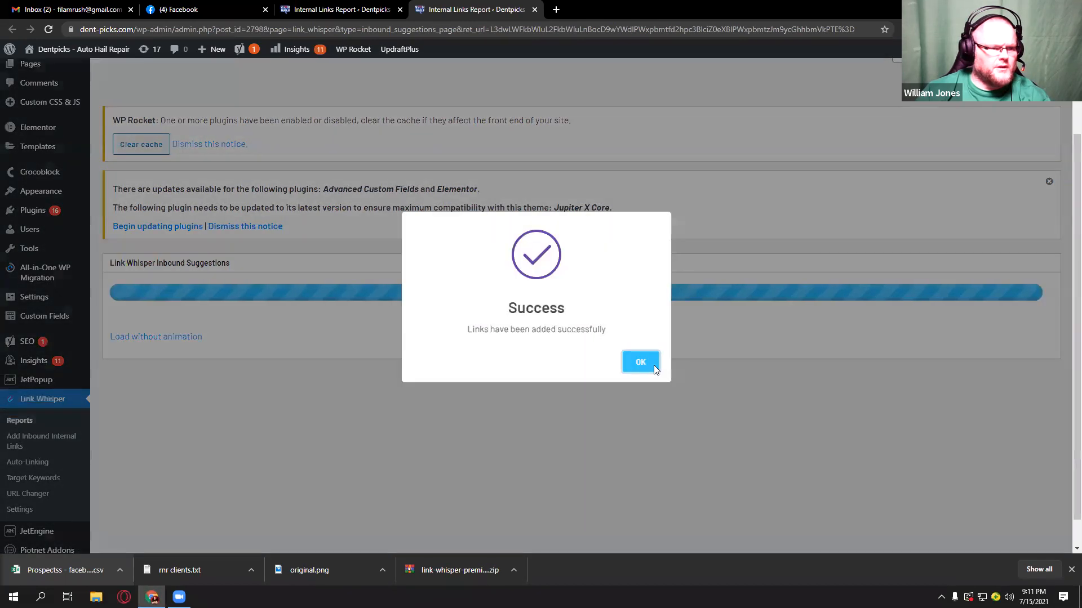
{"action": "left_click", "coordinate": [653, 366]}
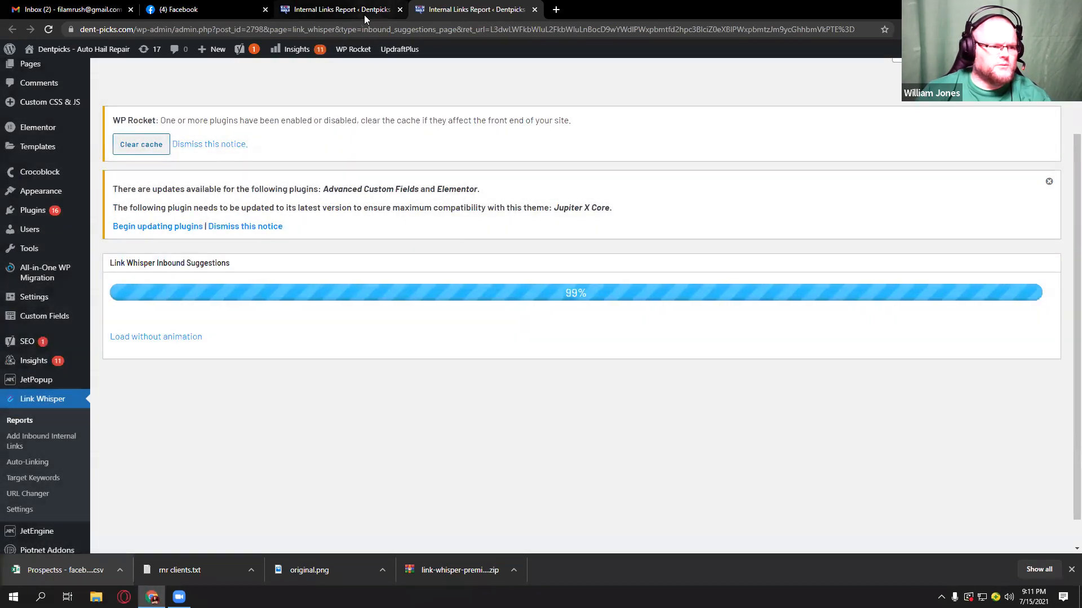
{"action": "left_click", "coordinate": [535, 9]}
{"action": "key", "text": "F5"}
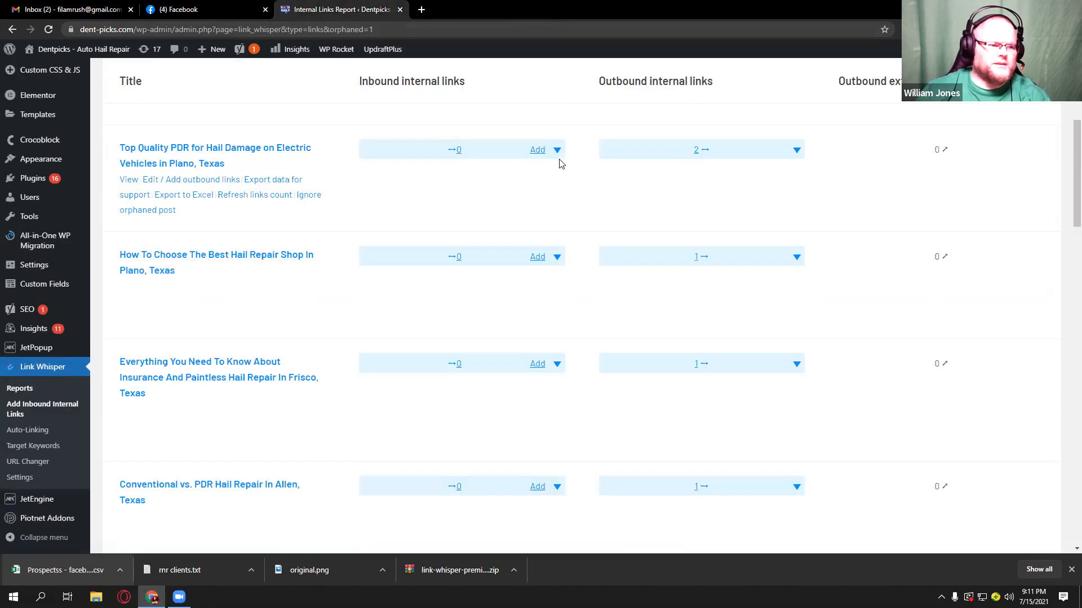
Step: For "Top Quality PDR for Hail Damage on Electric Vehicles in Plano, Texas", select the inbound suggestions from "Hail Damage Repair" and "Hail Damage Repair in McKinney, Texas"
{"action": "scroll", "coordinate": [560, 165], "scroll_direction": "up", "scroll_amount": 4}
{"action": "scroll", "coordinate": [558, 166], "scroll_direction": "down", "scroll_amount": 4}
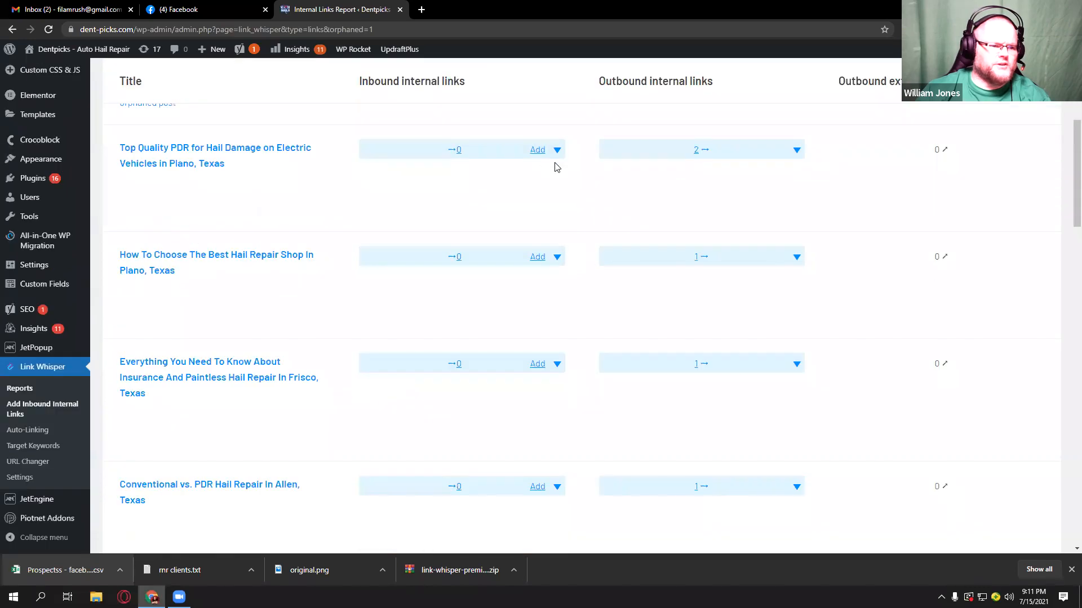
{"action": "left_click", "coordinate": [538, 150]}
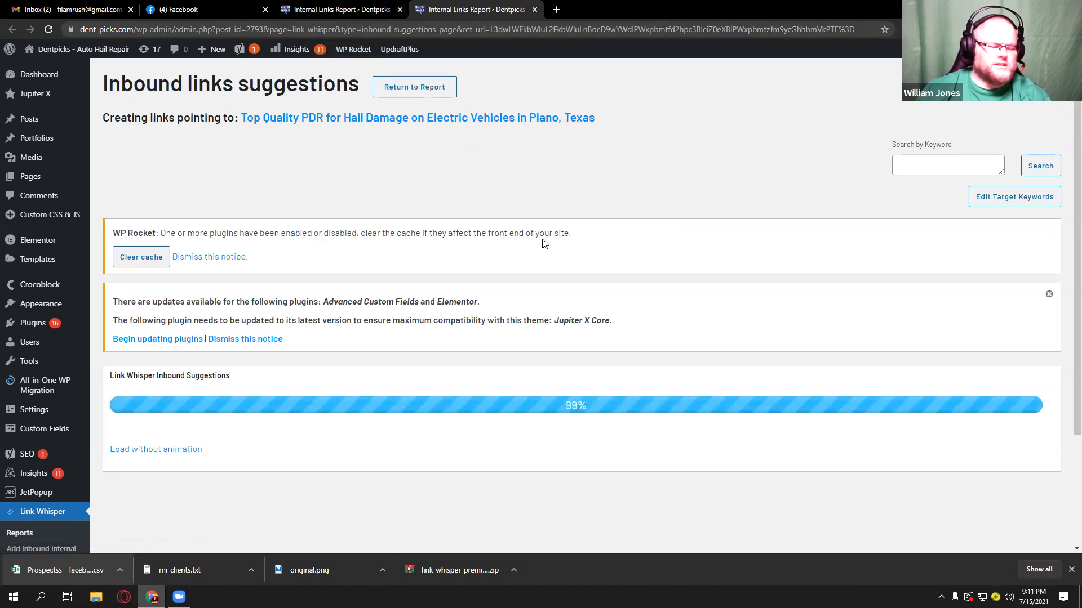
{"action": "scroll", "coordinate": [542, 244], "scroll_direction": "down", "scroll_amount": 2}
{"action": "scroll", "coordinate": [544, 244], "scroll_direction": "down", "scroll_amount": 4}
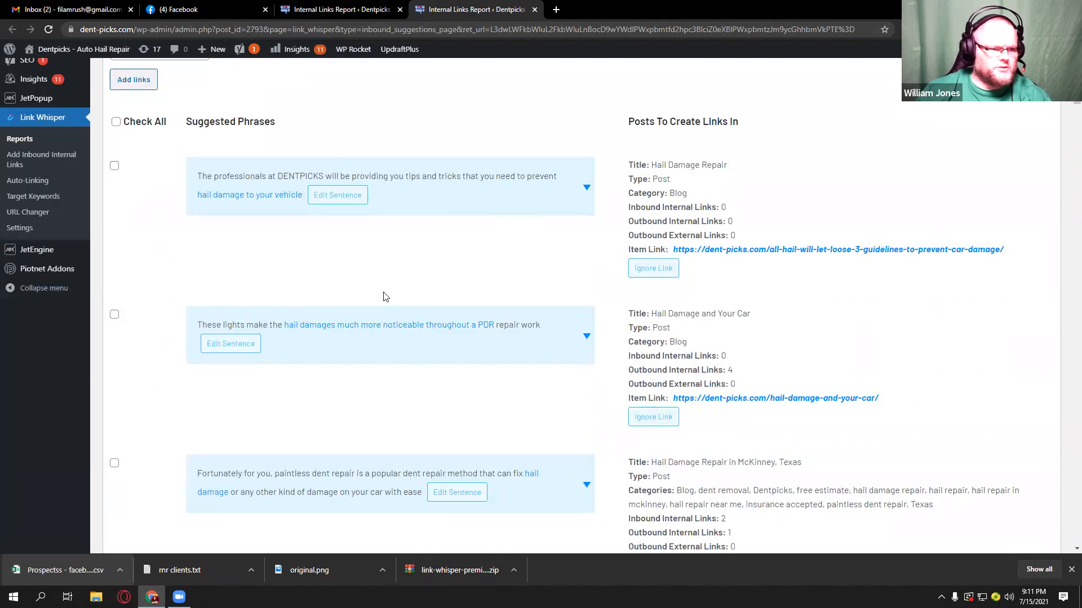
{"action": "scroll", "coordinate": [218, 246], "scroll_direction": "down", "scroll_amount": 4}
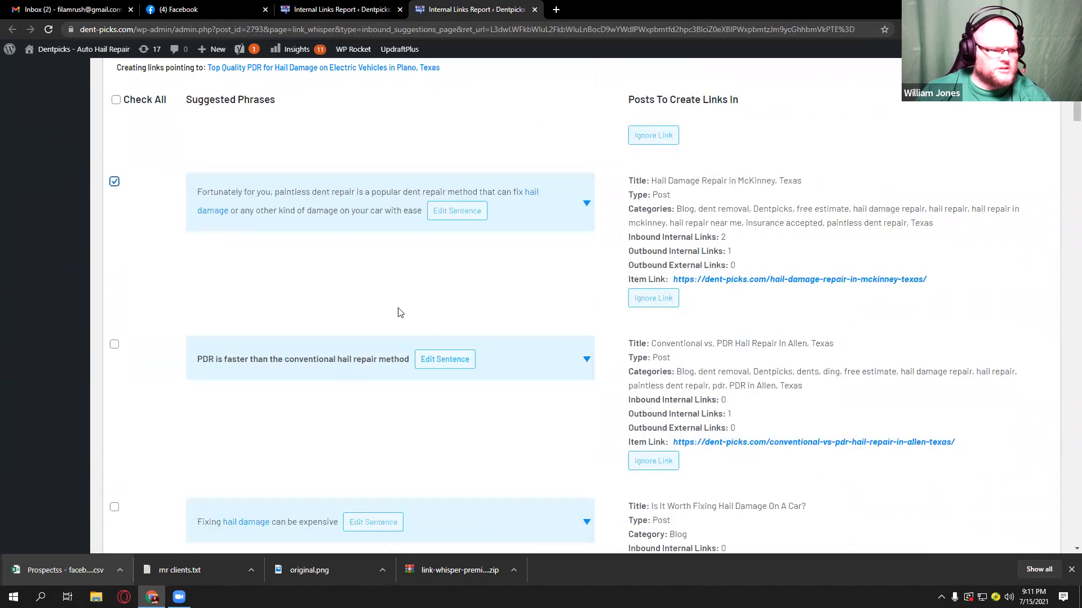
{"action": "scroll", "coordinate": [435, 332], "scroll_direction": "up", "scroll_amount": 7}
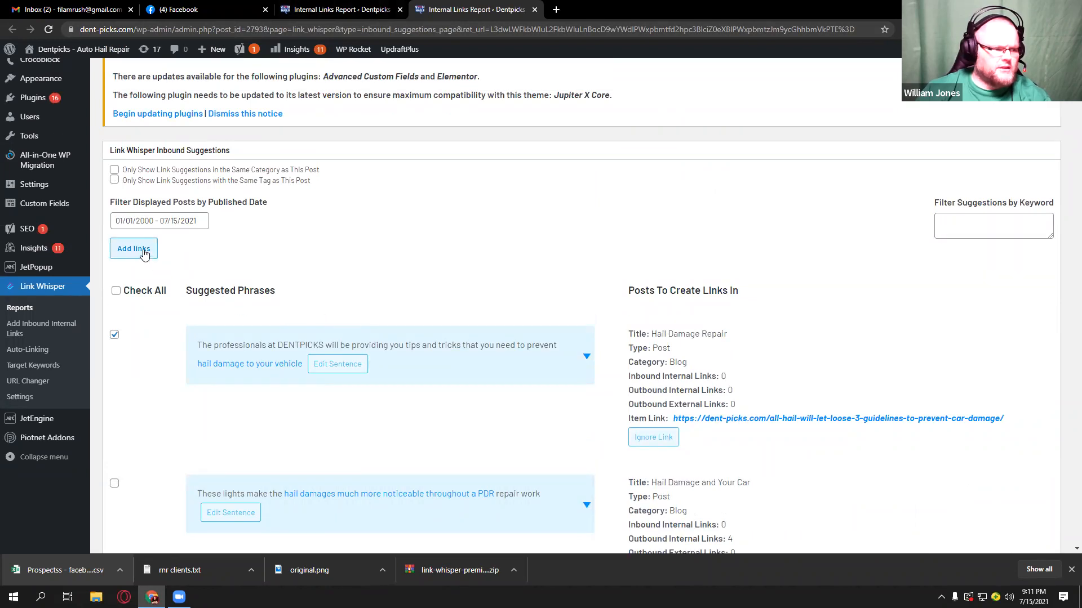
Step: Add the selected inbound links to the electric vehicles PDR post, close its suggestions and reload the Orphaned Posts Report
{"action": "left_click", "coordinate": [134, 249]}
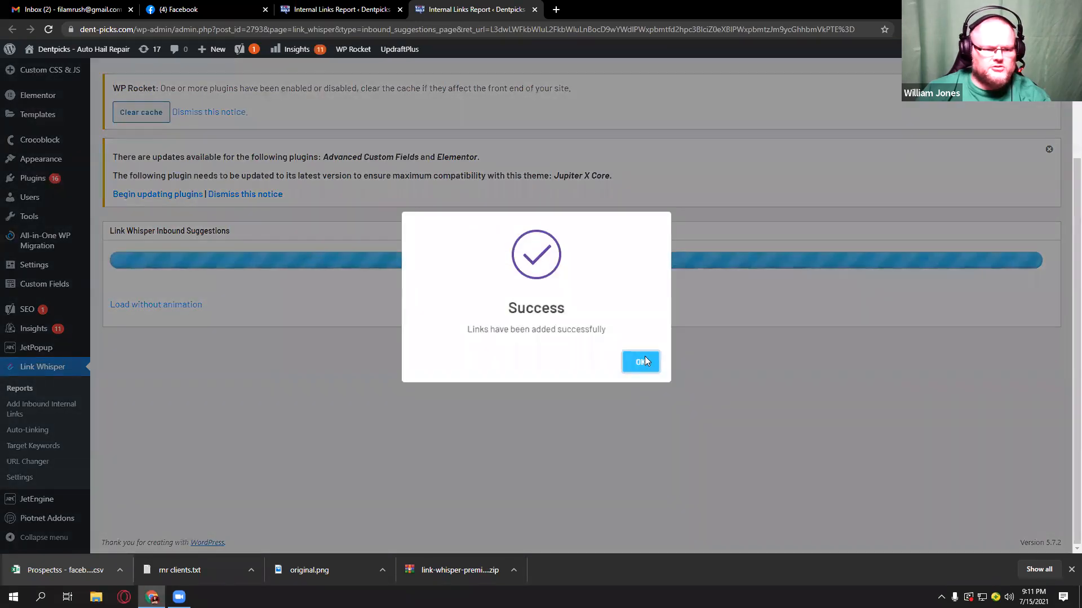
{"action": "left_click", "coordinate": [642, 358]}
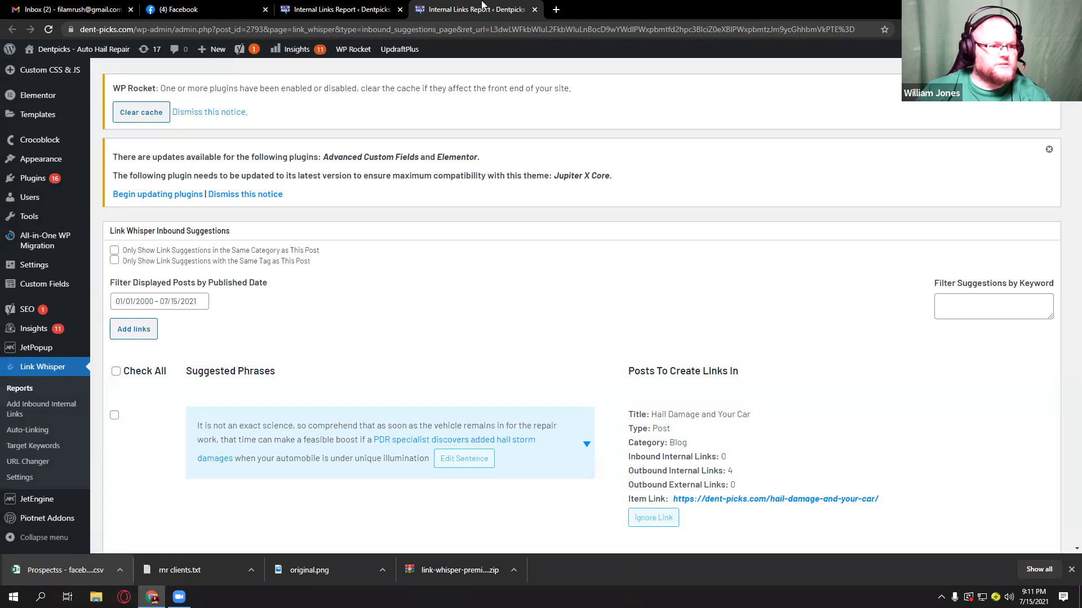
{"action": "left_click", "coordinate": [535, 10]}
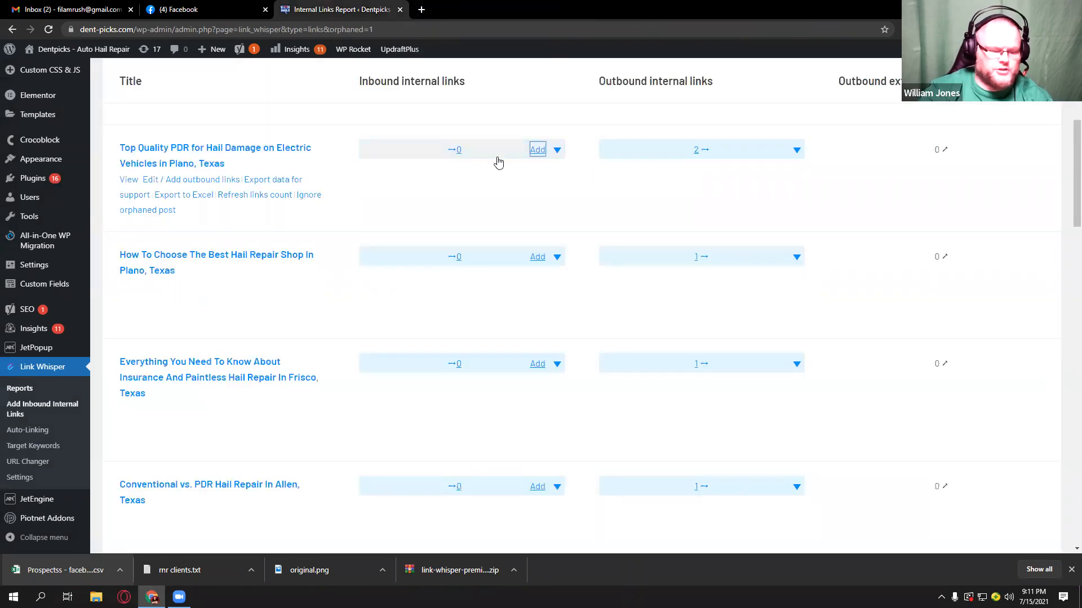
{"action": "key", "text": "F5"}
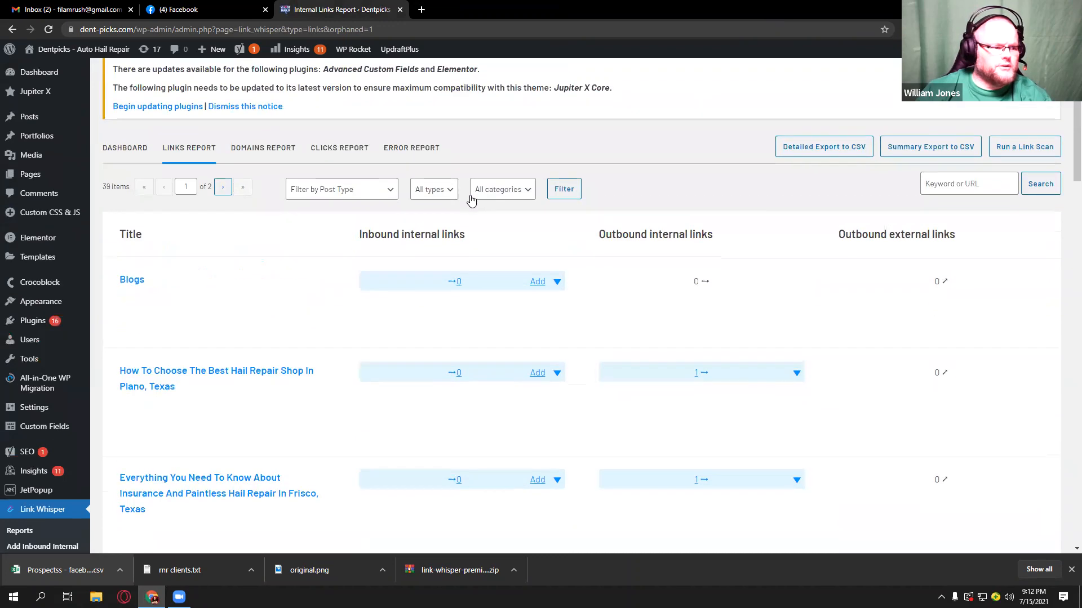
Step: Go through the orphaned posts to the end of page 2 and open the inbound link suggestions for "News"
{"action": "scroll", "coordinate": [511, 243], "scroll_direction": "down", "scroll_amount": 12}
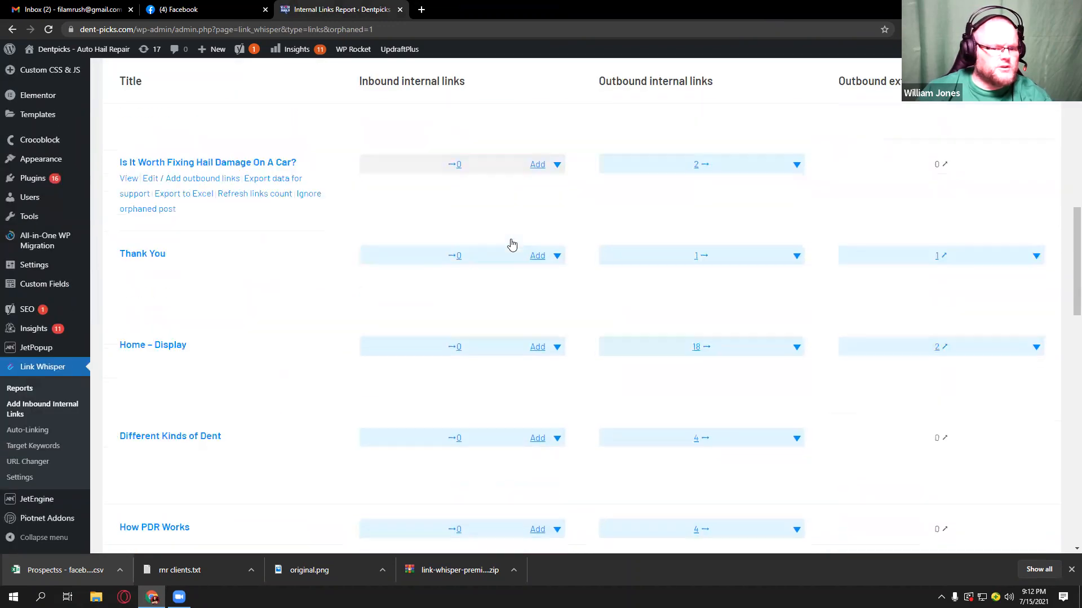
{"action": "scroll", "coordinate": [512, 244], "scroll_direction": "down", "scroll_amount": 15}
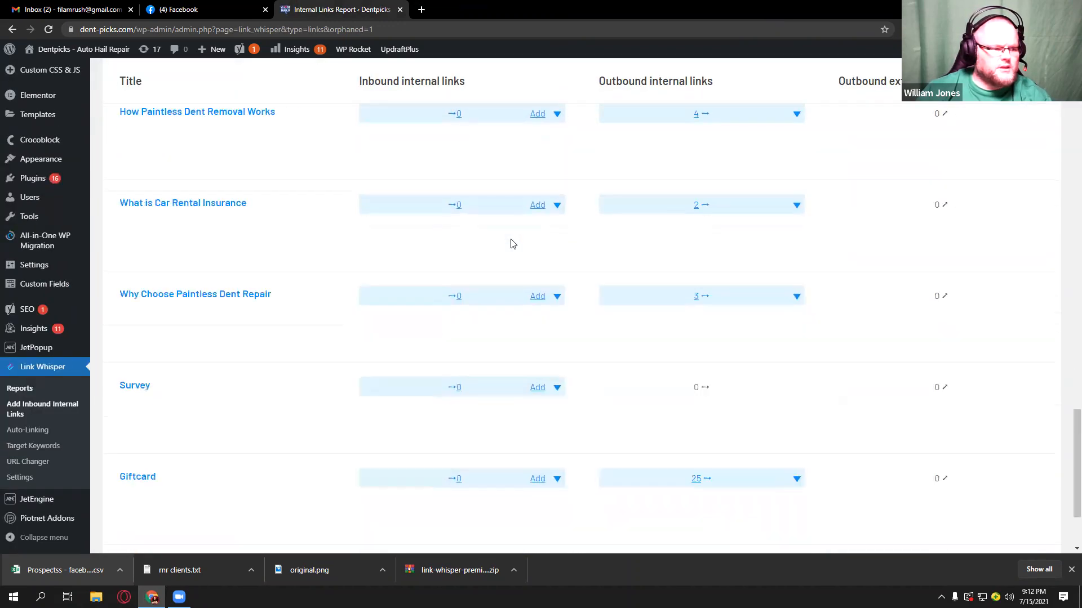
{"action": "scroll", "coordinate": [511, 244], "scroll_direction": "down", "scroll_amount": 1}
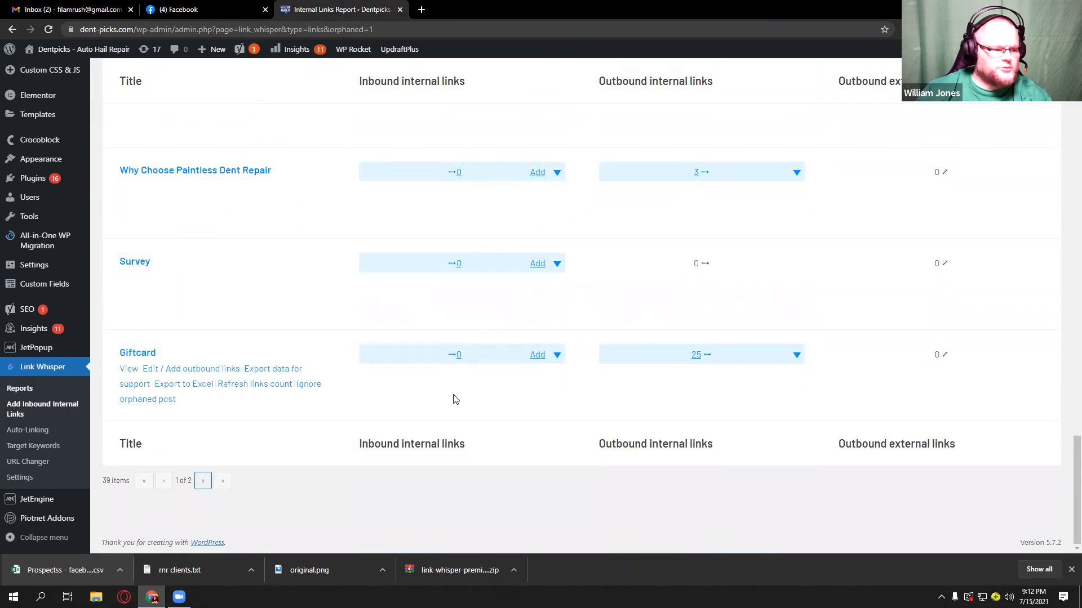
{"action": "left_click", "coordinate": [203, 482]}
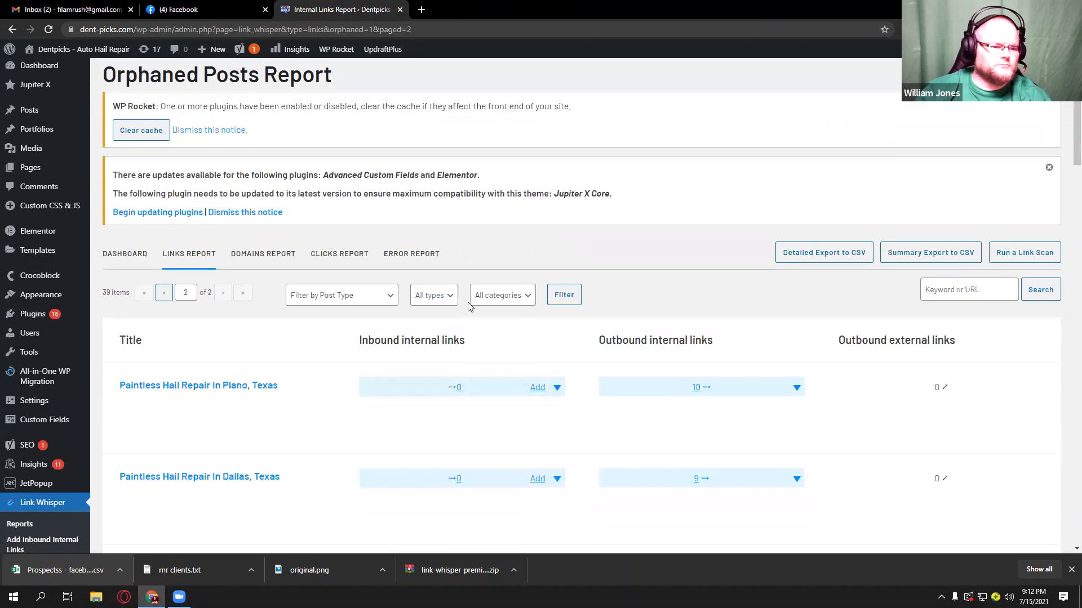
{"action": "scroll", "coordinate": [468, 305], "scroll_direction": "down", "scroll_amount": 14}
{"action": "scroll", "coordinate": [468, 307], "scroll_direction": "down", "scroll_amount": 12}
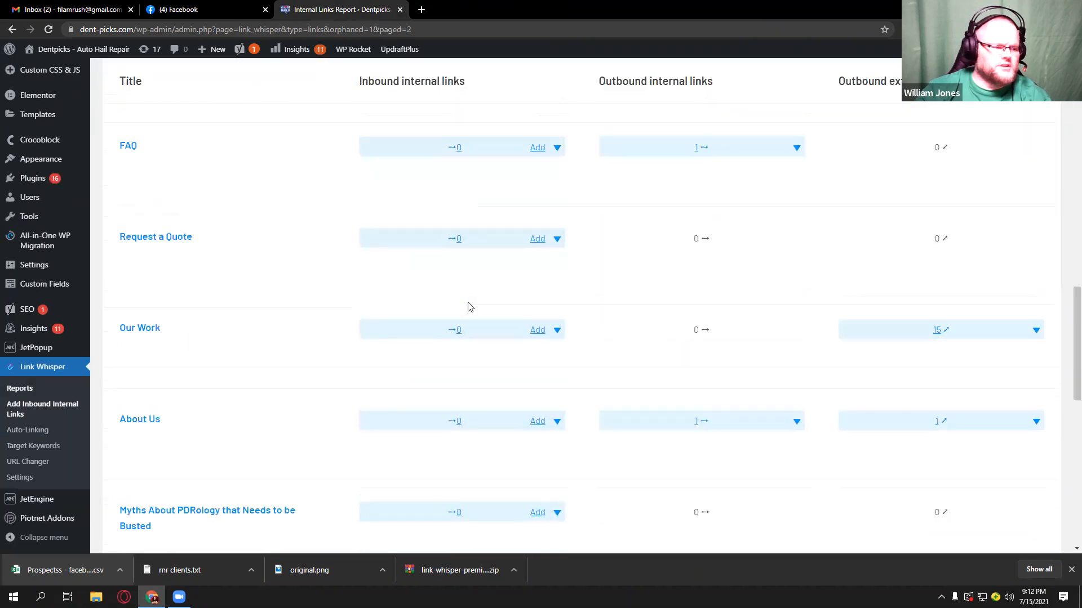
{"action": "scroll", "coordinate": [468, 307], "scroll_direction": "down", "scroll_amount": 5}
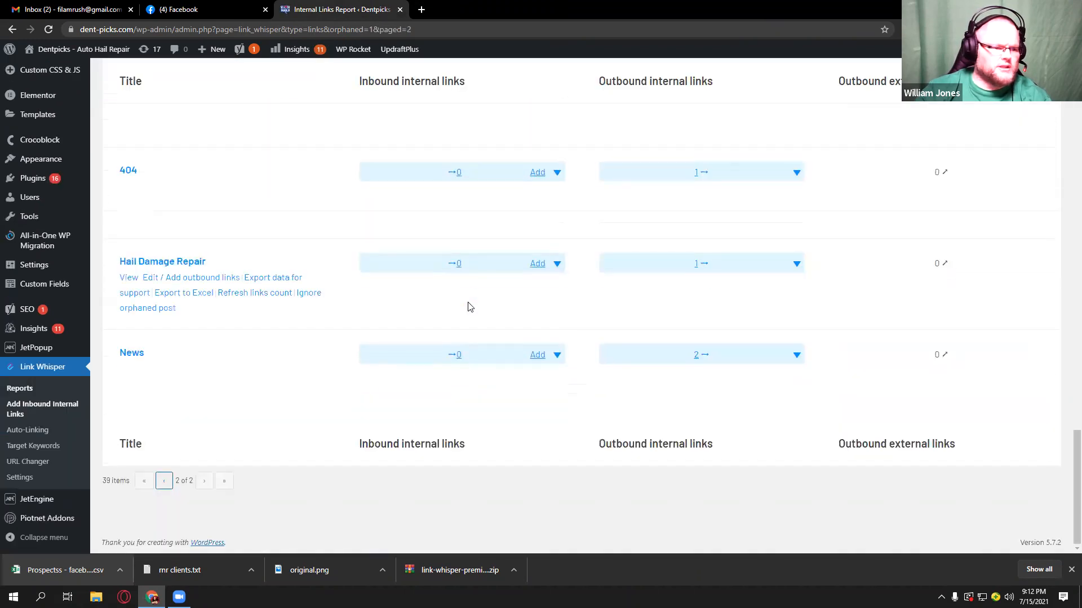
{"action": "left_click", "coordinate": [537, 355]}
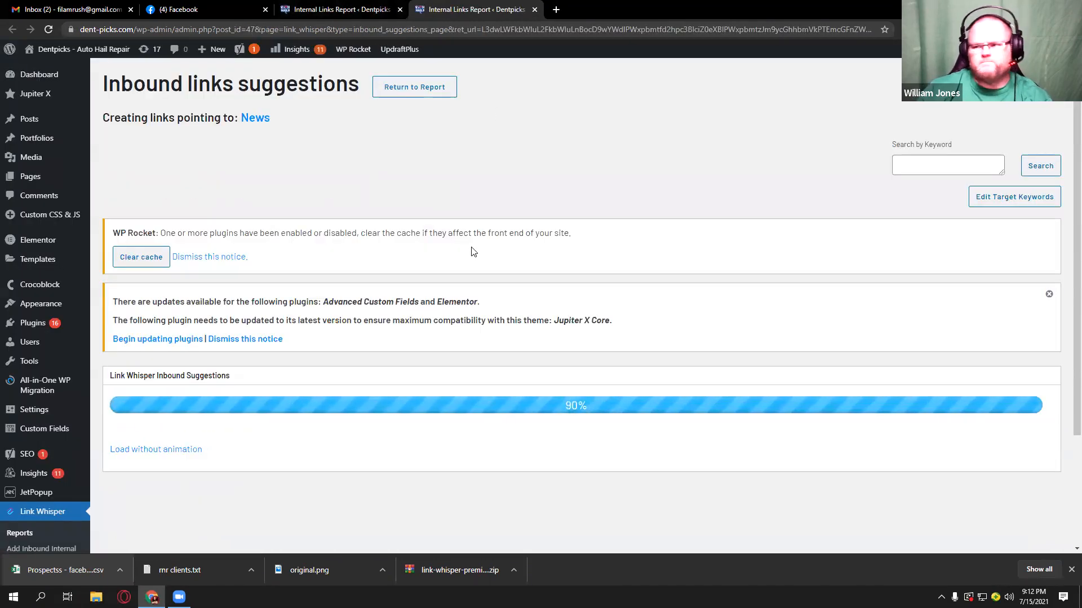
Step: Add the suggested inbound link from the Privacy Policy page to "News" and close its suggestions
{"action": "scroll", "coordinate": [466, 251], "scroll_direction": "down", "scroll_amount": 5}
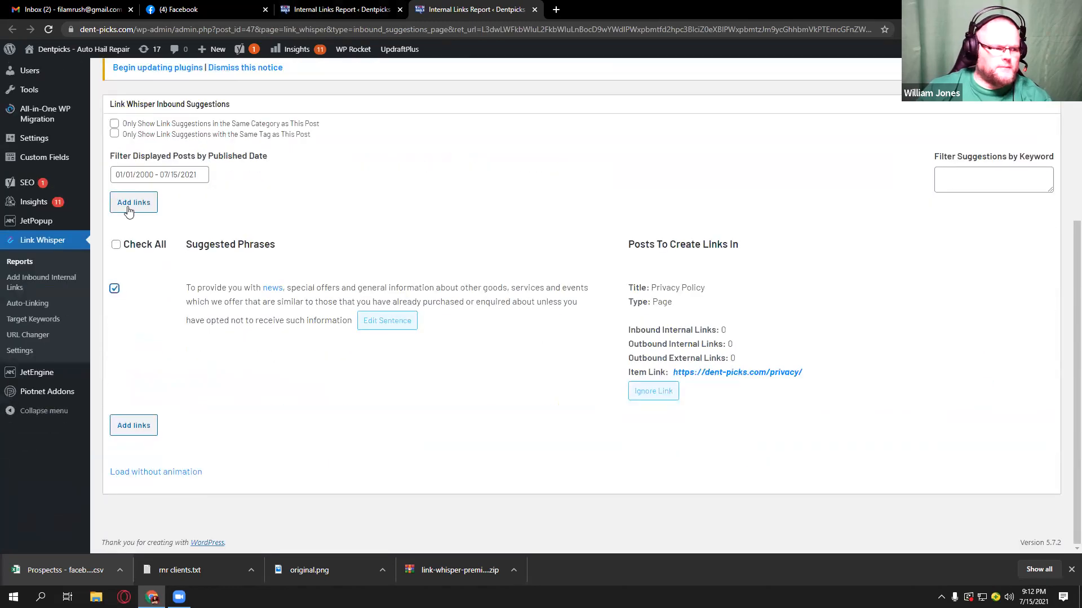
{"action": "left_click", "coordinate": [129, 211]}
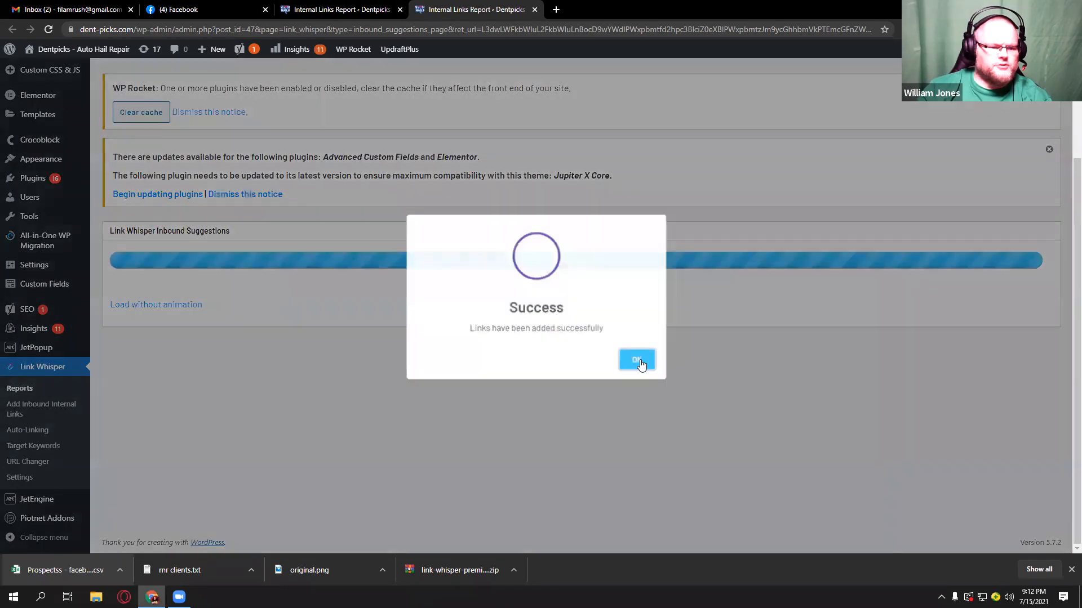
{"action": "left_click", "coordinate": [635, 358]}
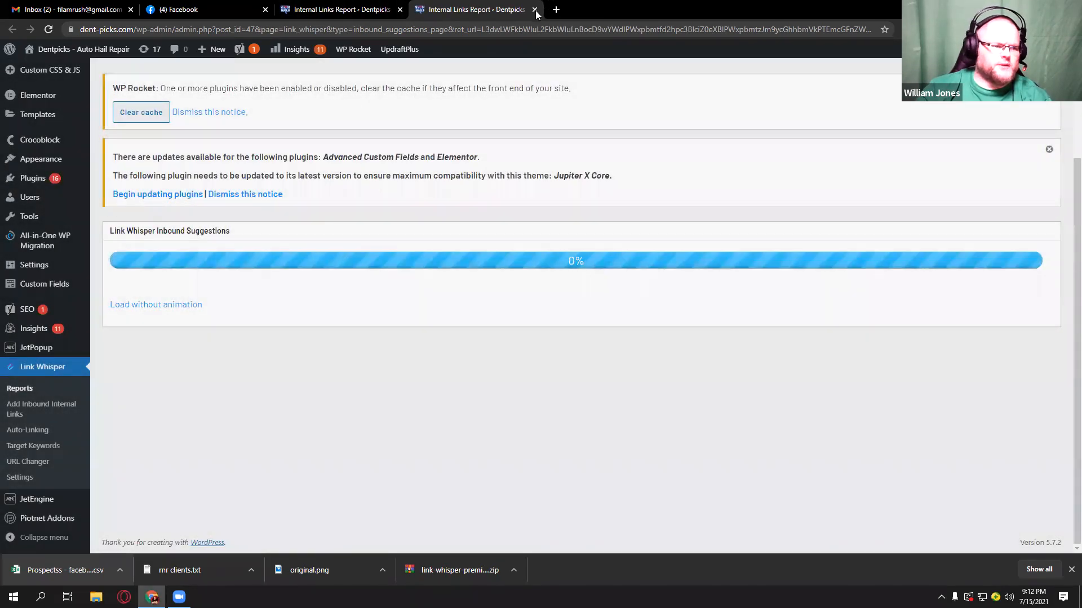
{"action": "left_click", "coordinate": [535, 9]}
Step: Open the inbound link suggestions for "Hail Damage Repair" and "404" separately and show those for "Hail Damage Repair"
{"action": "left_click", "coordinate": [538, 265]}
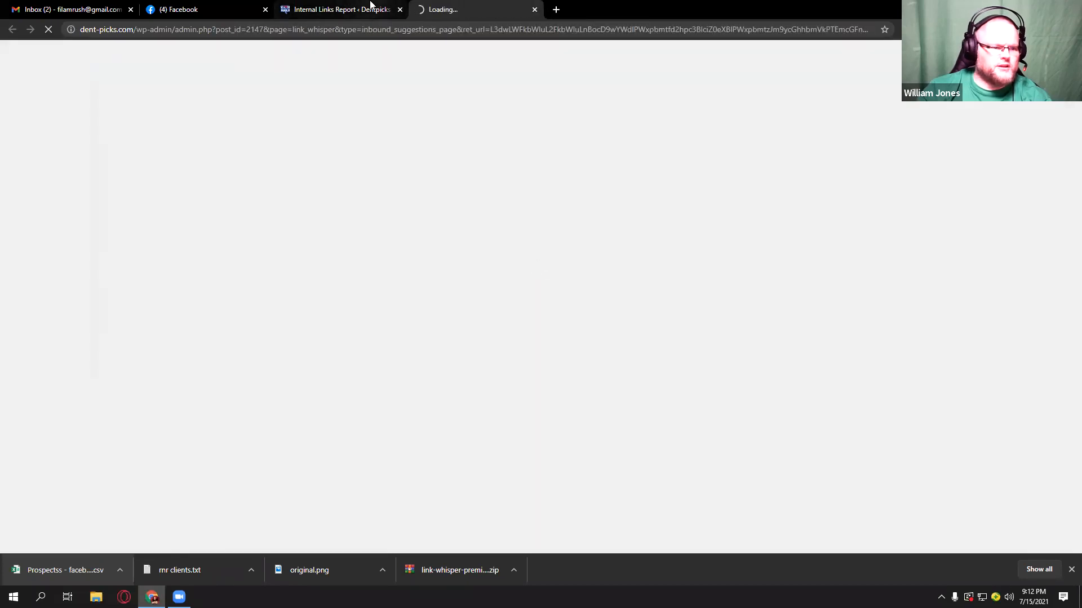
{"action": "left_click", "coordinate": [370, 7]}
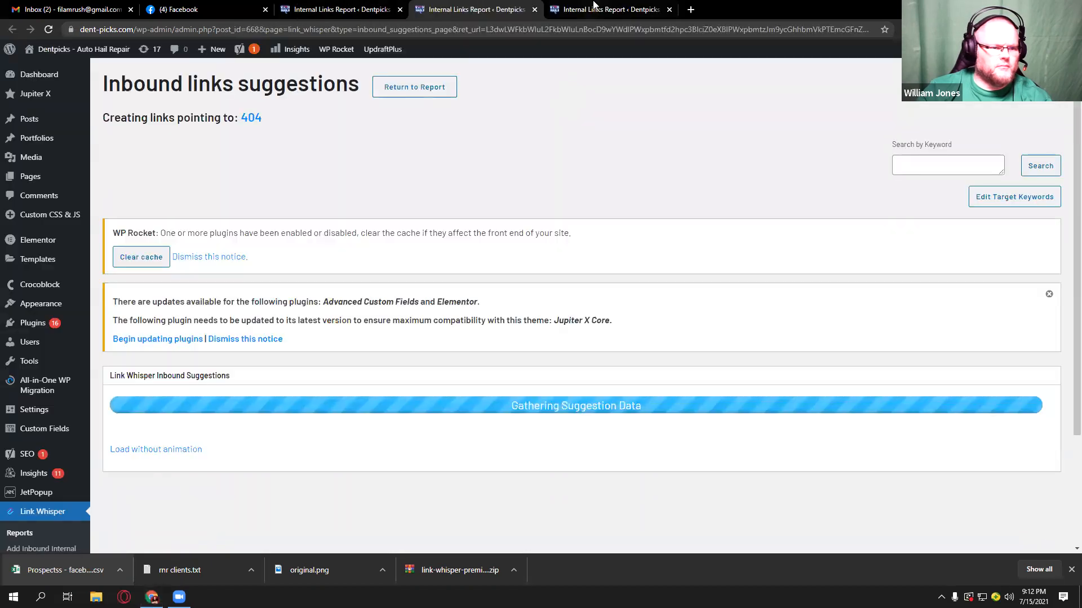
{"action": "left_click", "coordinate": [593, 7]}
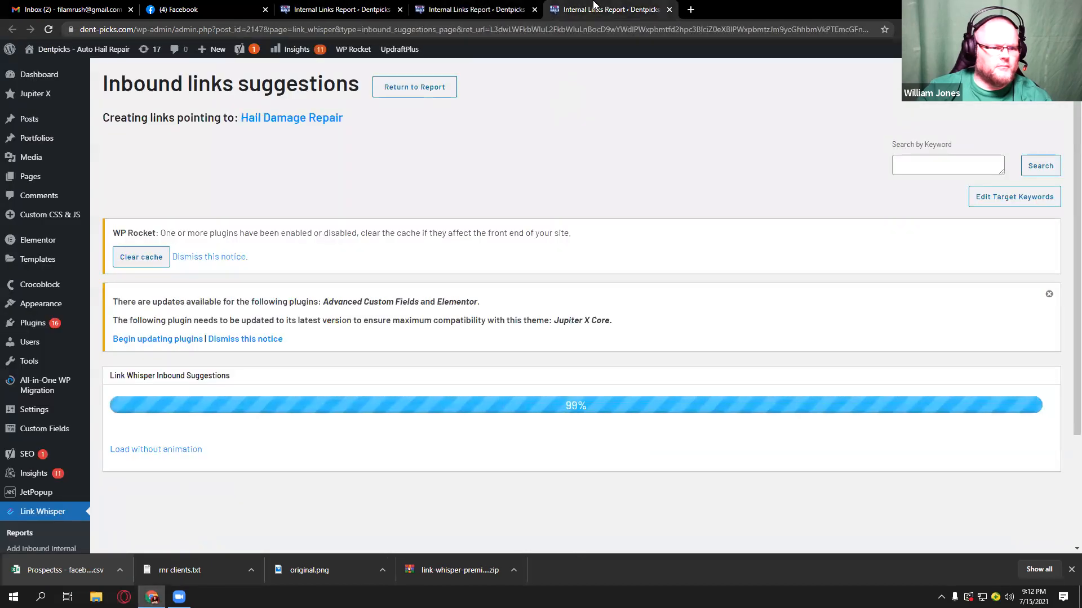
Step: Add inbound links to "Hail Damage Repair" from the Frisco insurance and hail repair post and the McKinney paintless hail repair post
{"action": "scroll", "coordinate": [397, 368], "scroll_direction": "down", "scroll_amount": 5}
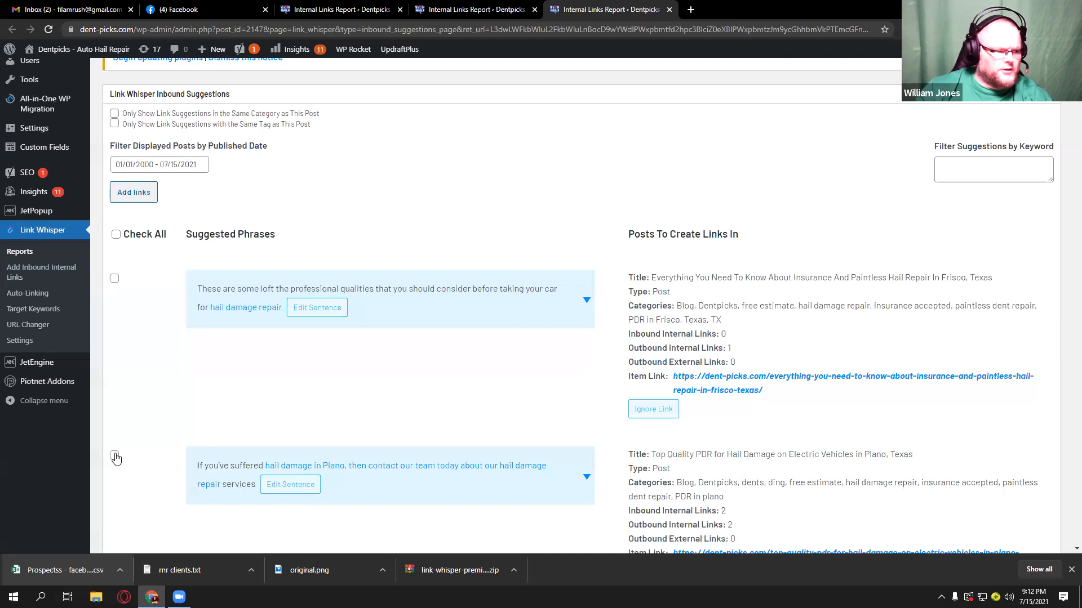
{"action": "scroll", "coordinate": [115, 458], "scroll_direction": "down", "scroll_amount": 2}
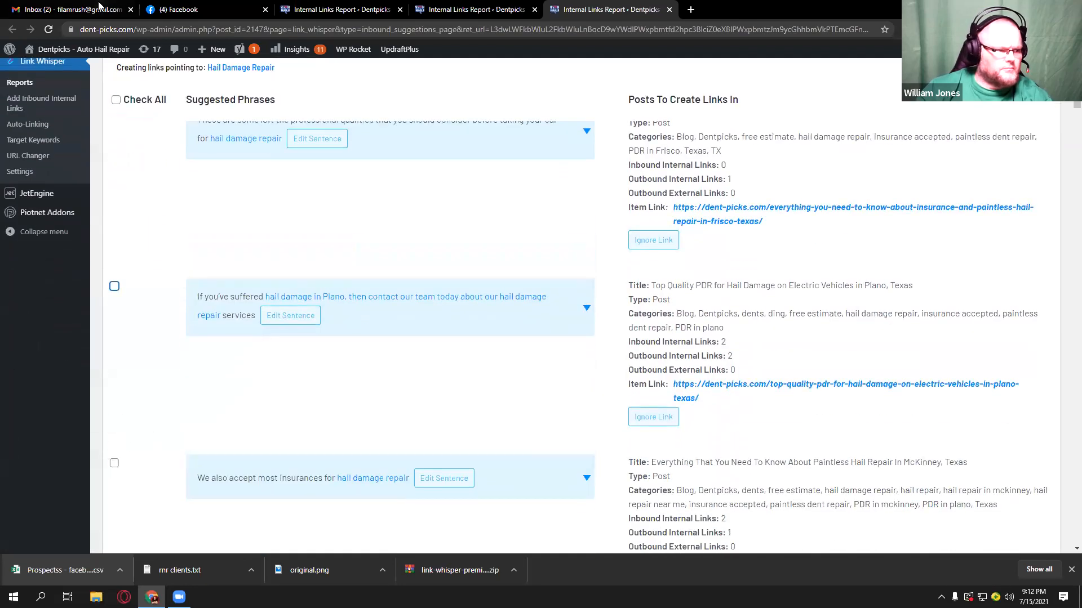
{"action": "scroll", "coordinate": [120, 222], "scroll_direction": "up", "scroll_amount": 1}
{"action": "left_click", "coordinate": [115, 223]}
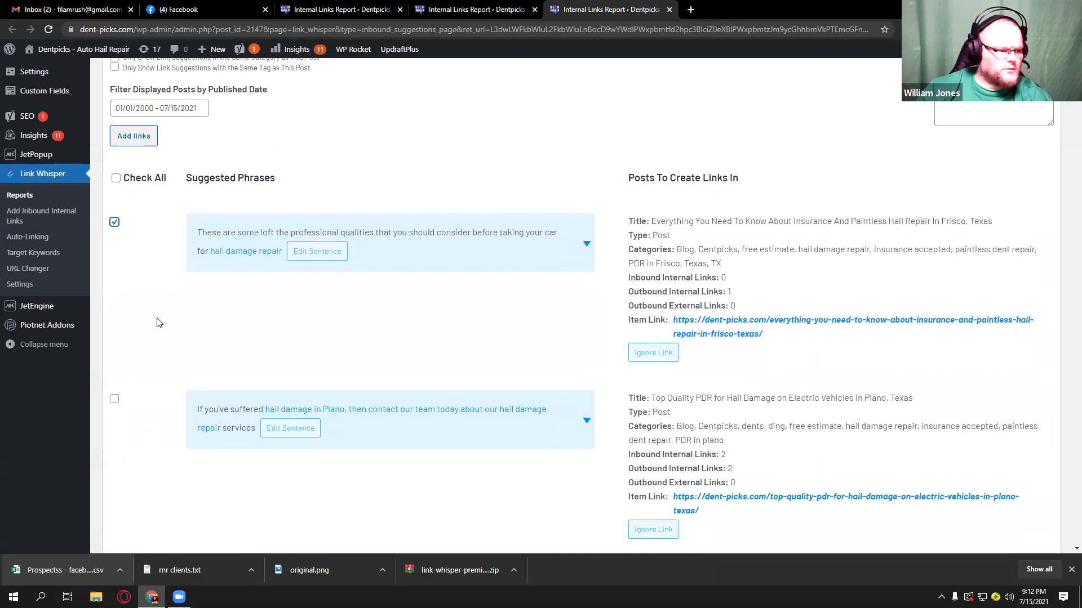
{"action": "scroll", "coordinate": [158, 323], "scroll_direction": "down", "scroll_amount": 4}
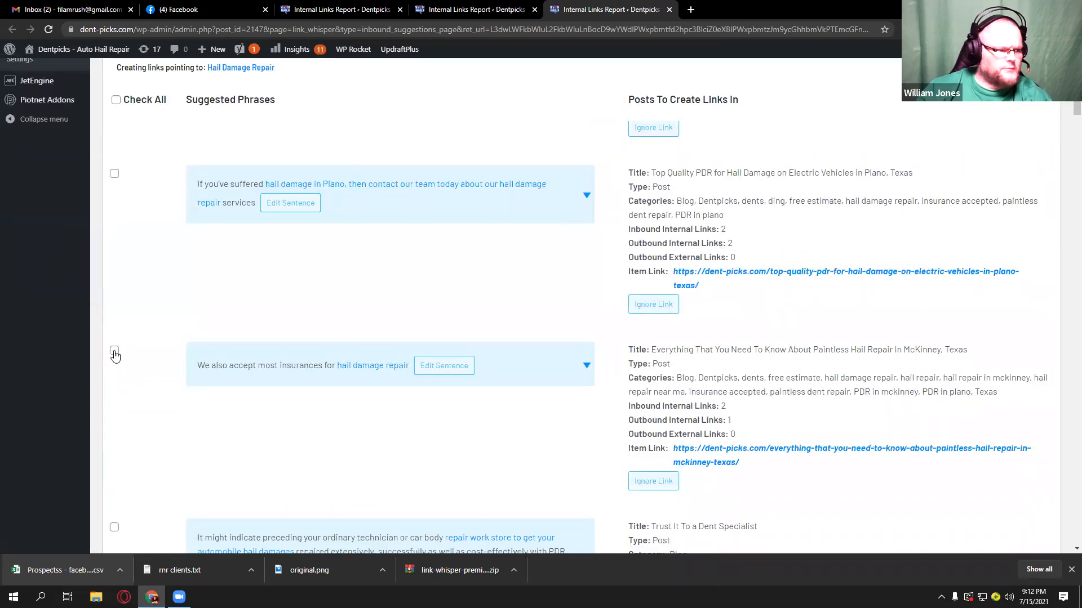
{"action": "left_click", "coordinate": [115, 355]}
{"action": "scroll", "coordinate": [186, 321], "scroll_direction": "up", "scroll_amount": 9}
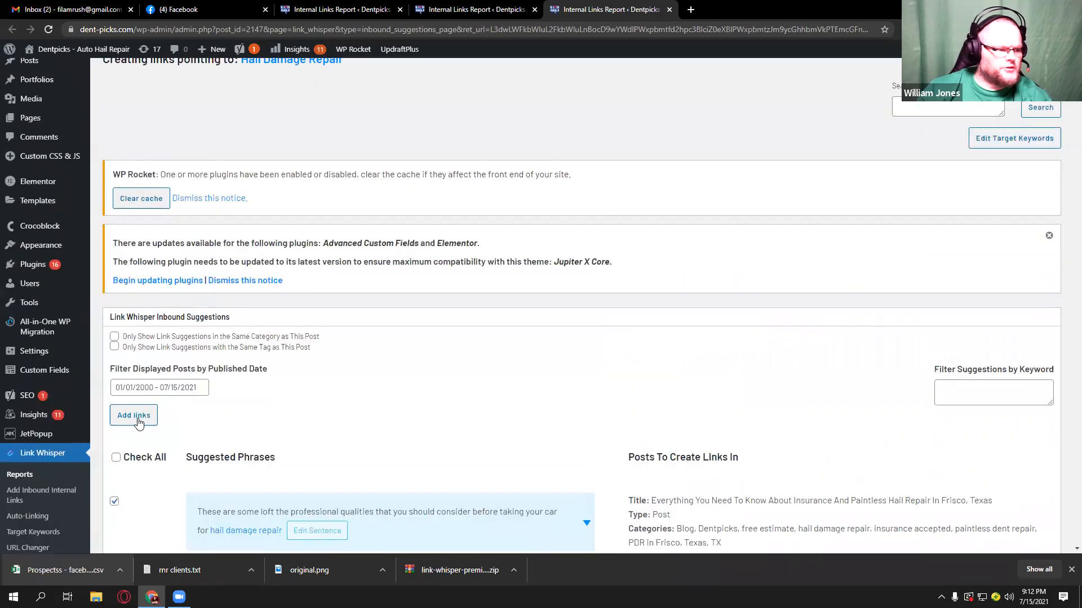
{"action": "left_click", "coordinate": [135, 416]}
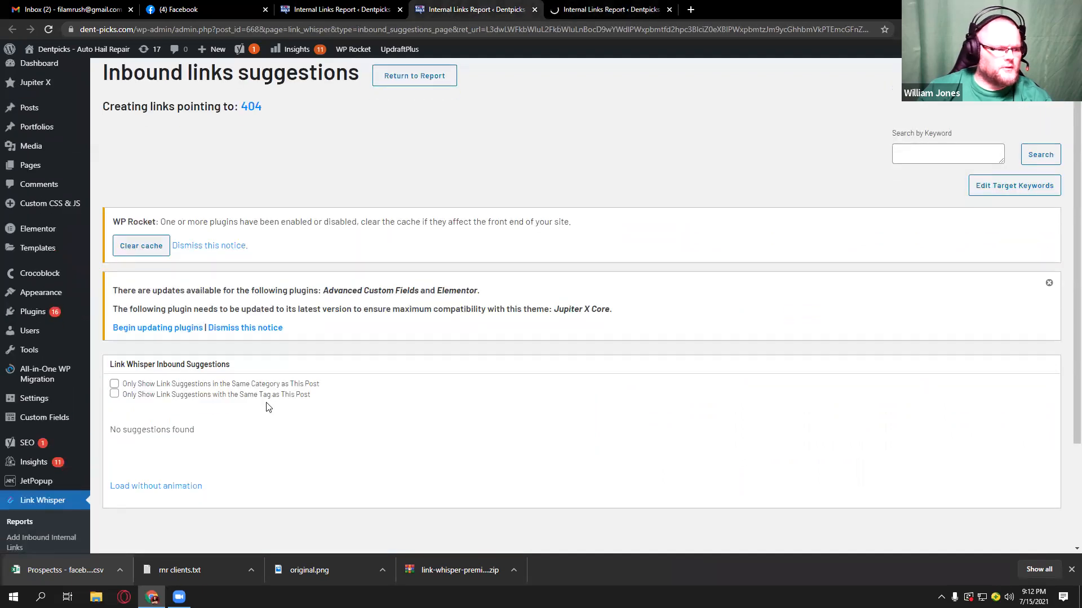
Step: Close the inbound link suggestions for "404" and "Hail Damage Repair" and reload the Orphaned Posts Report
{"action": "scroll", "coordinate": [266, 403], "scroll_direction": "down", "scroll_amount": 2}
{"action": "left_click", "coordinate": [535, 10]}
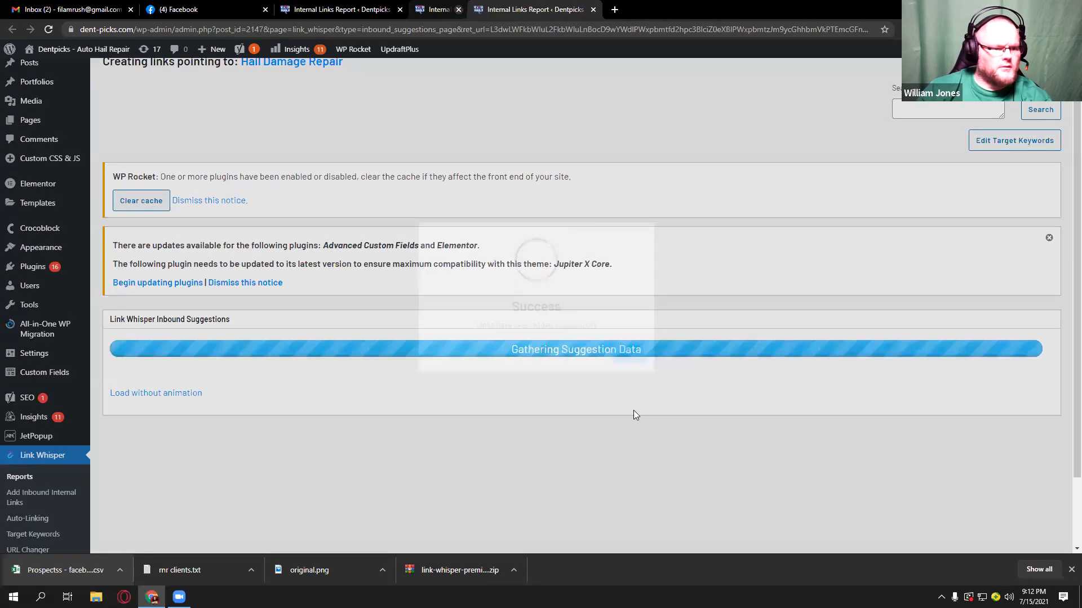
{"action": "left_click", "coordinate": [646, 369]}
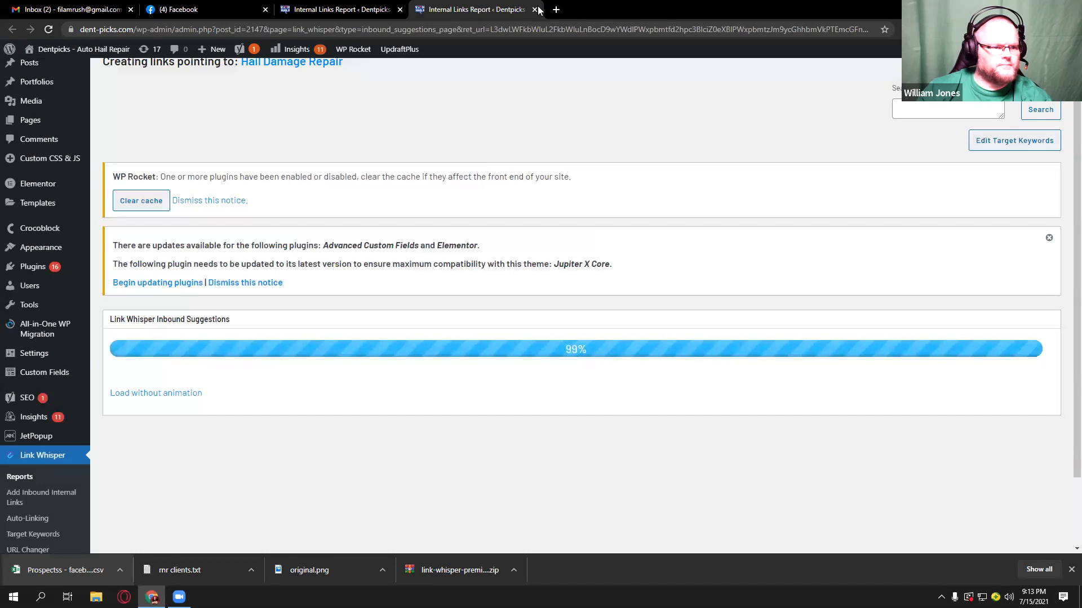
{"action": "left_click", "coordinate": [535, 9]}
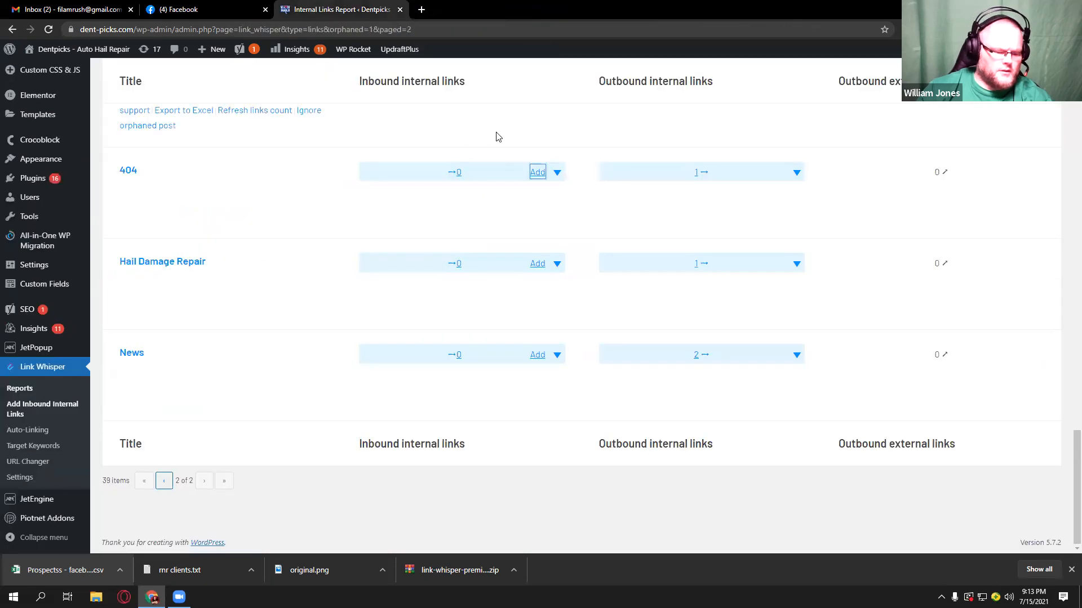
{"action": "key", "text": "F5"}
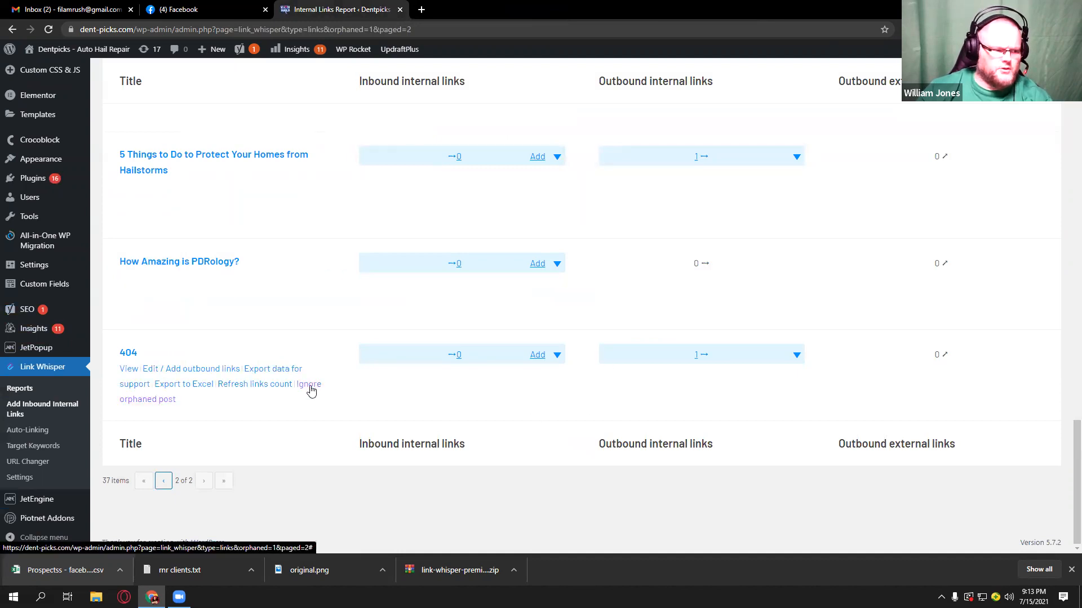
Step: Check the inbound link suggestions for "404" again, close them and ignore it as an orphaned post
{"action": "left_click", "coordinate": [537, 354]}
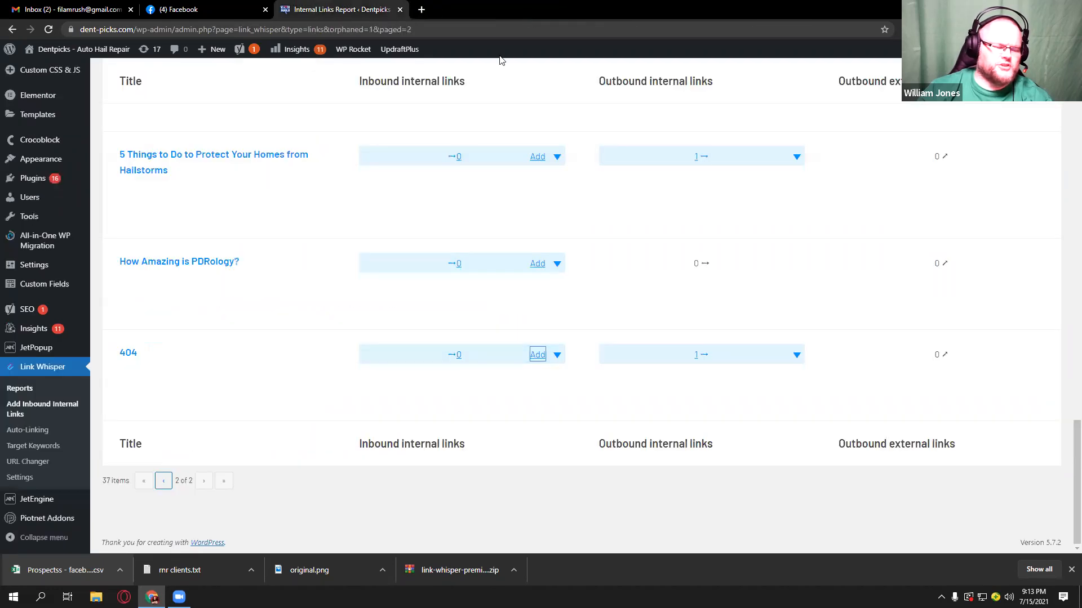
{"action": "left_click", "coordinate": [534, 9]}
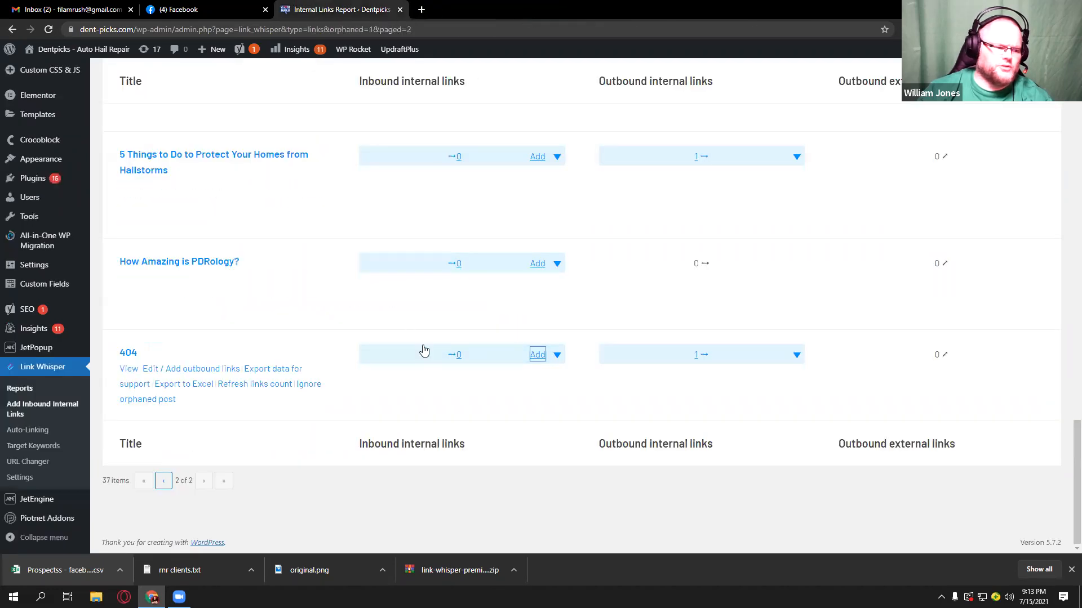
{"action": "left_click", "coordinate": [313, 386]}
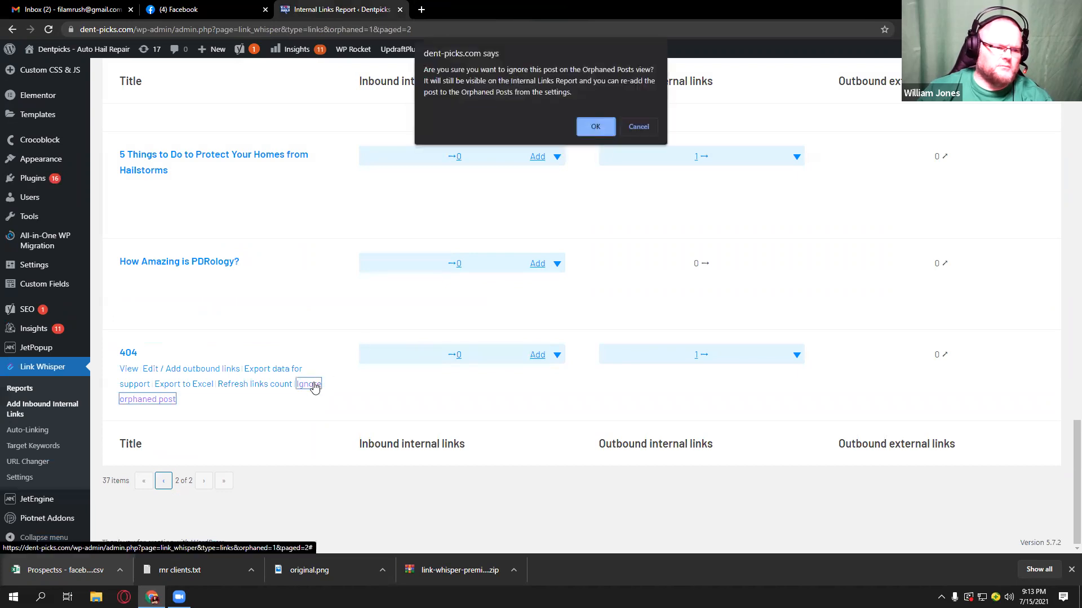
{"action": "left_click", "coordinate": [600, 130]}
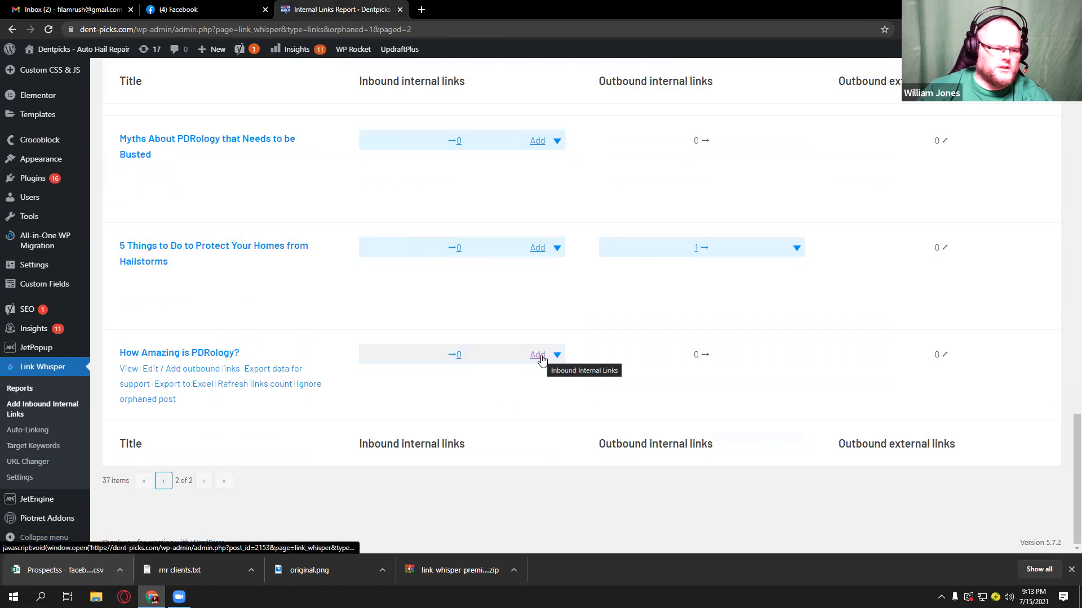
Step: Check the inbound link suggestions for "How Amazing is PDRology?", close them and ignore it as an orphaned post
{"action": "left_click", "coordinate": [539, 356]}
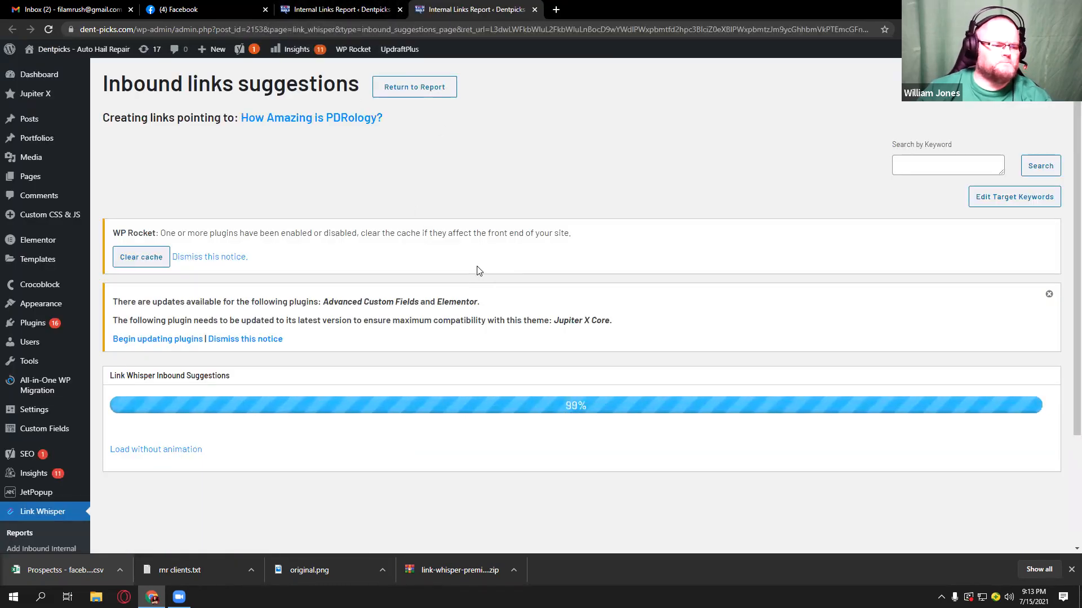
{"action": "scroll", "coordinate": [477, 267], "scroll_direction": "down", "scroll_amount": 1}
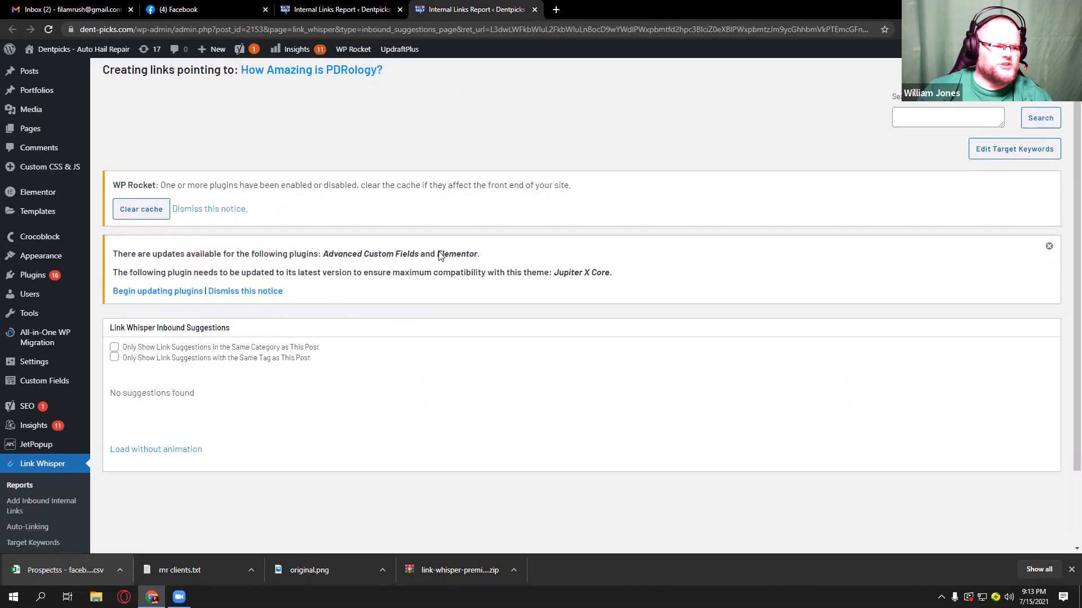
{"action": "left_click", "coordinate": [535, 10]}
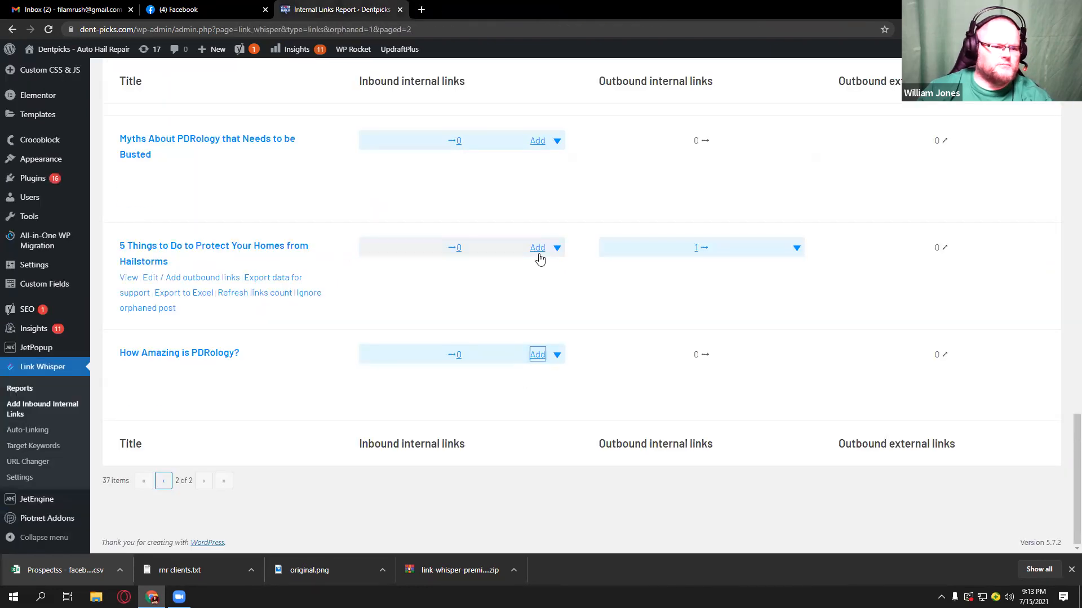
{"action": "left_click", "coordinate": [310, 389]}
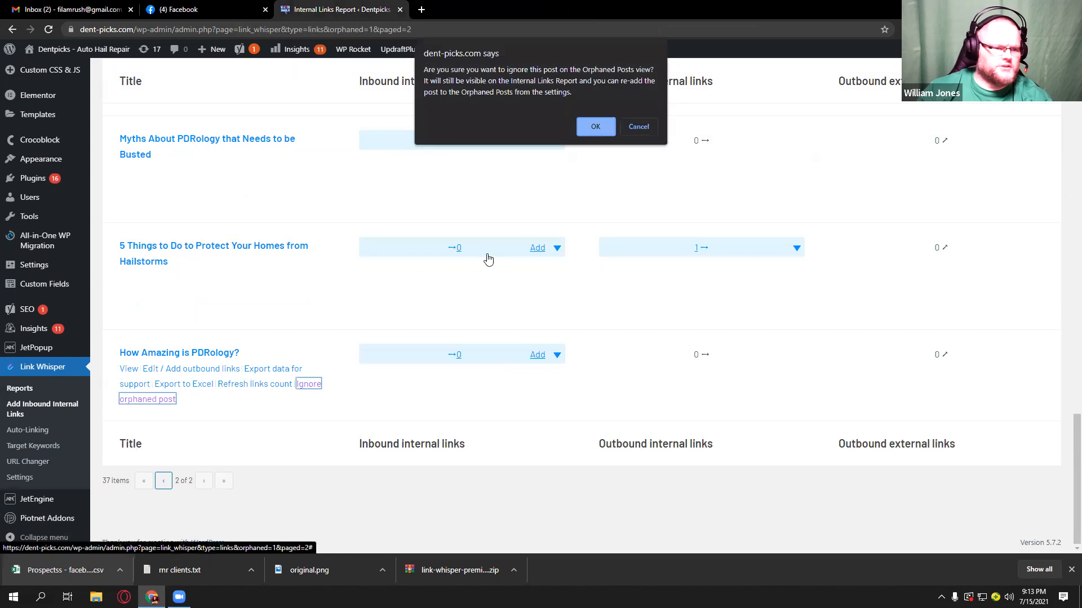
{"action": "left_click", "coordinate": [596, 127]}
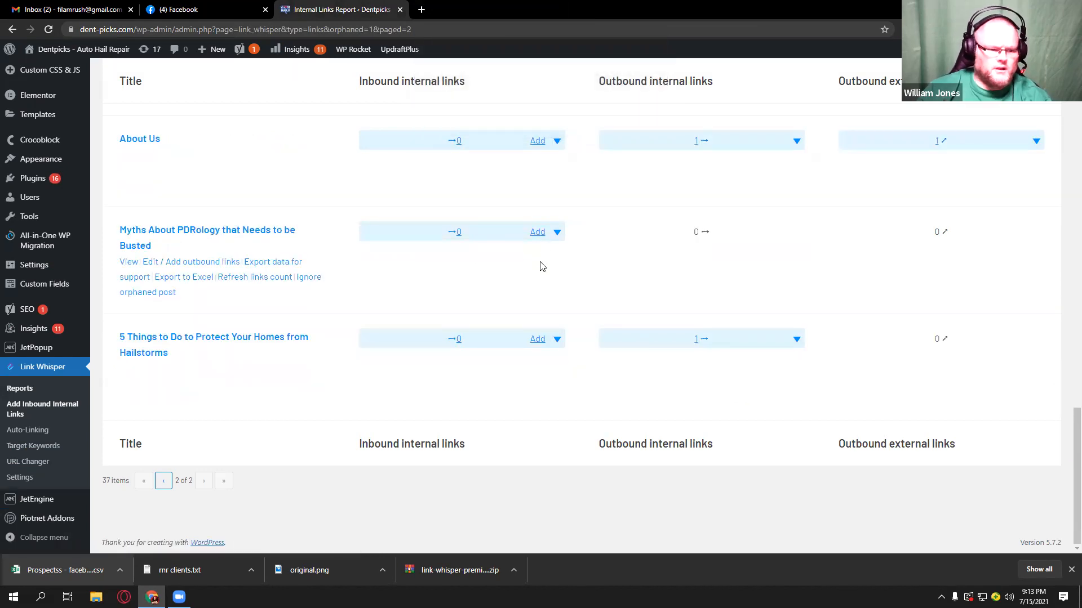
Step: Check the inbound link suggestions for "5 Things to Do to Protect Your Homes from Hailstorms", close them and ignore the orphaned post
{"action": "left_click", "coordinate": [538, 338]}
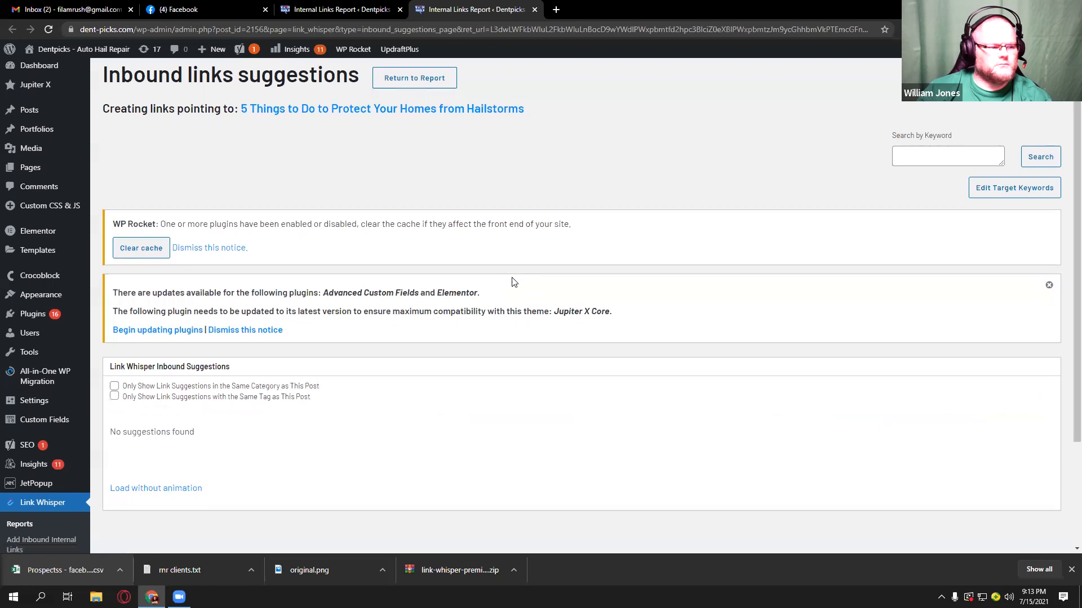
{"action": "scroll", "coordinate": [430, 223], "scroll_direction": "down", "scroll_amount": 3}
{"action": "left_click", "coordinate": [534, 10]}
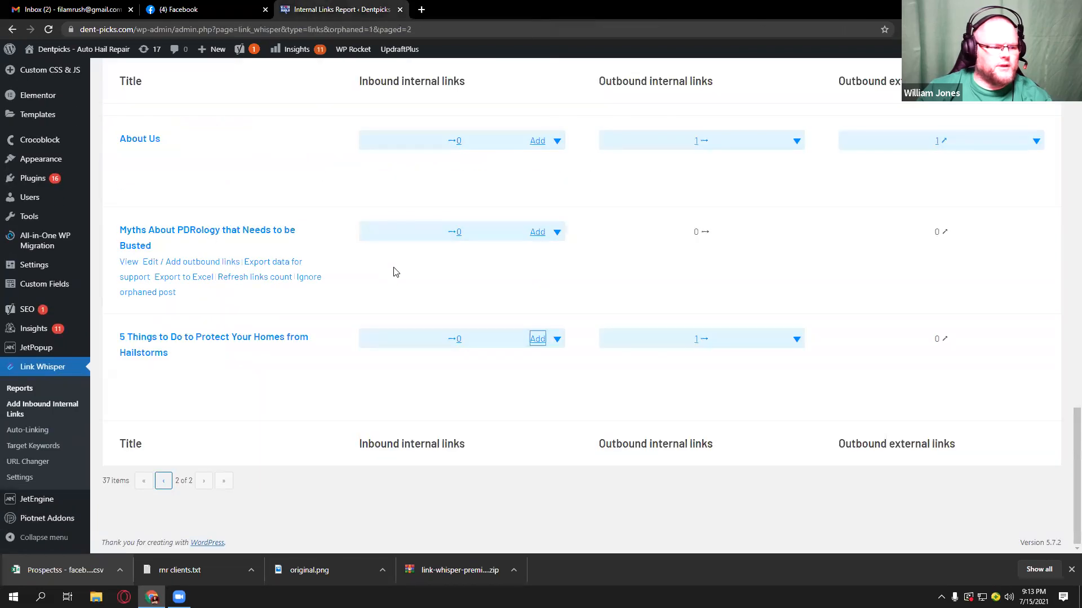
{"action": "left_click", "coordinate": [309, 385]}
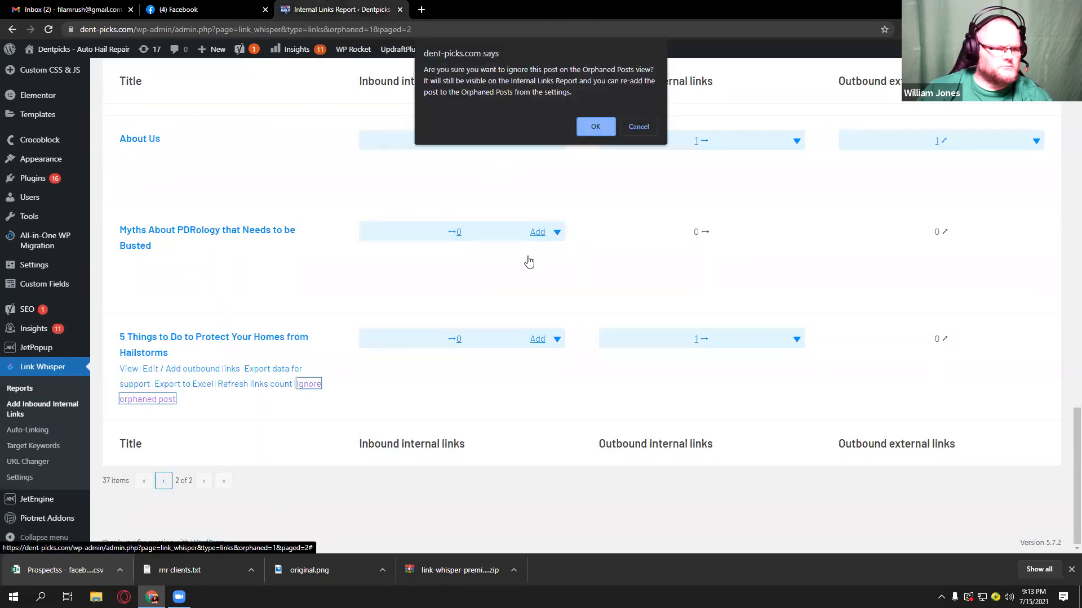
{"action": "left_click", "coordinate": [595, 127]}
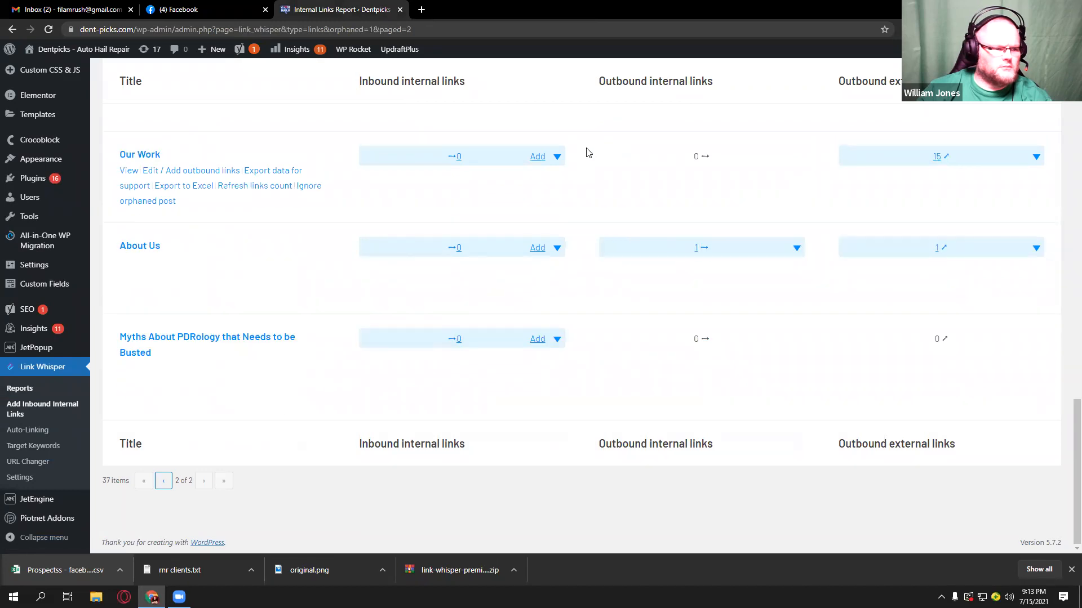
Step: Check the inbound link suggestions for "About Us", close them and ignore it as an orphaned post
{"action": "left_click", "coordinate": [538, 248]}
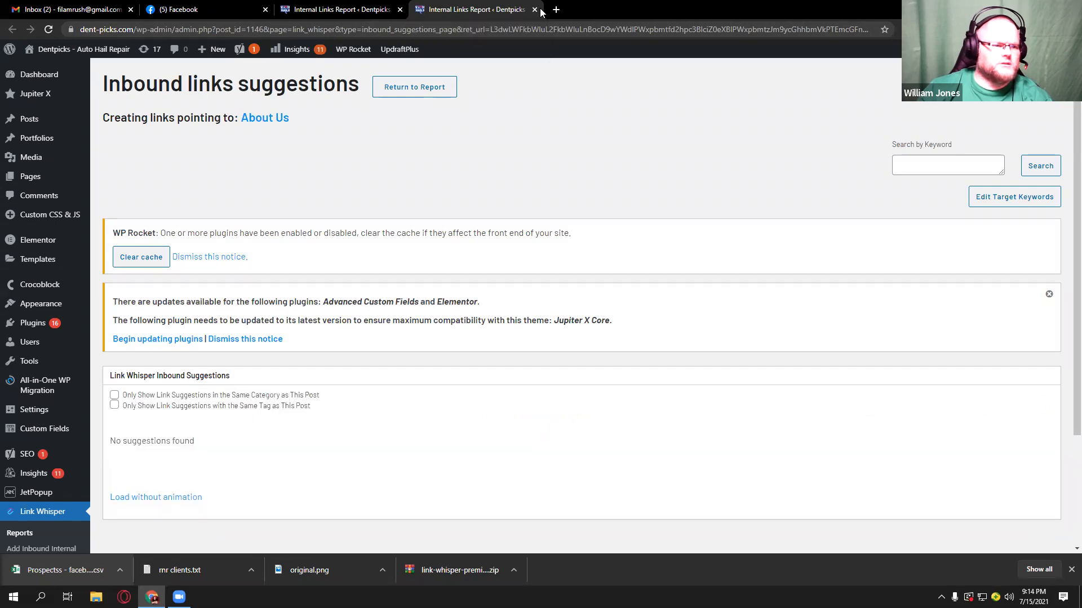
{"action": "left_click", "coordinate": [535, 10]}
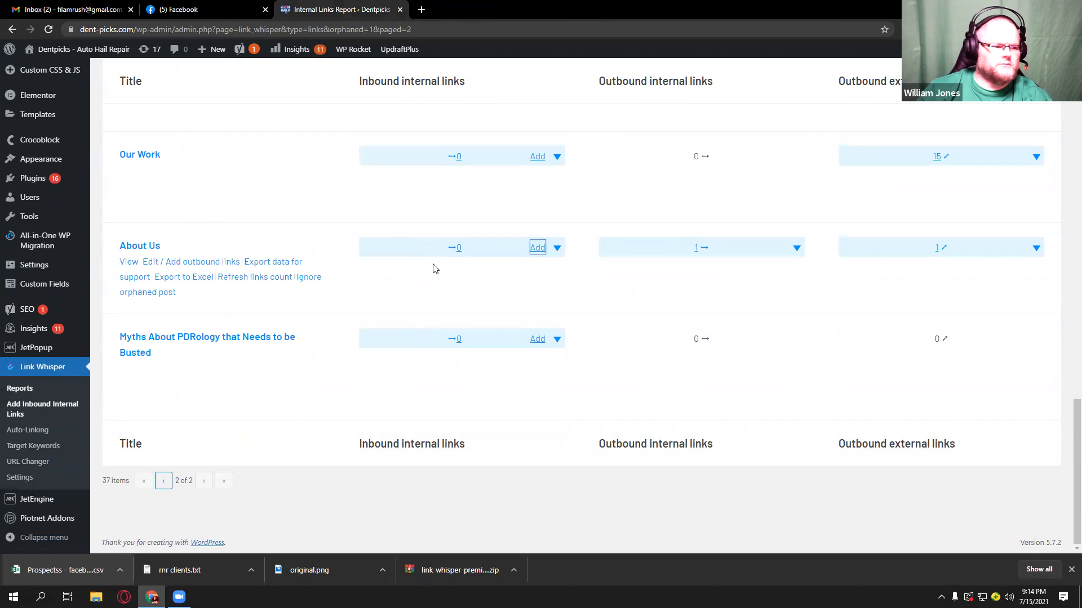
{"action": "left_click", "coordinate": [309, 277]}
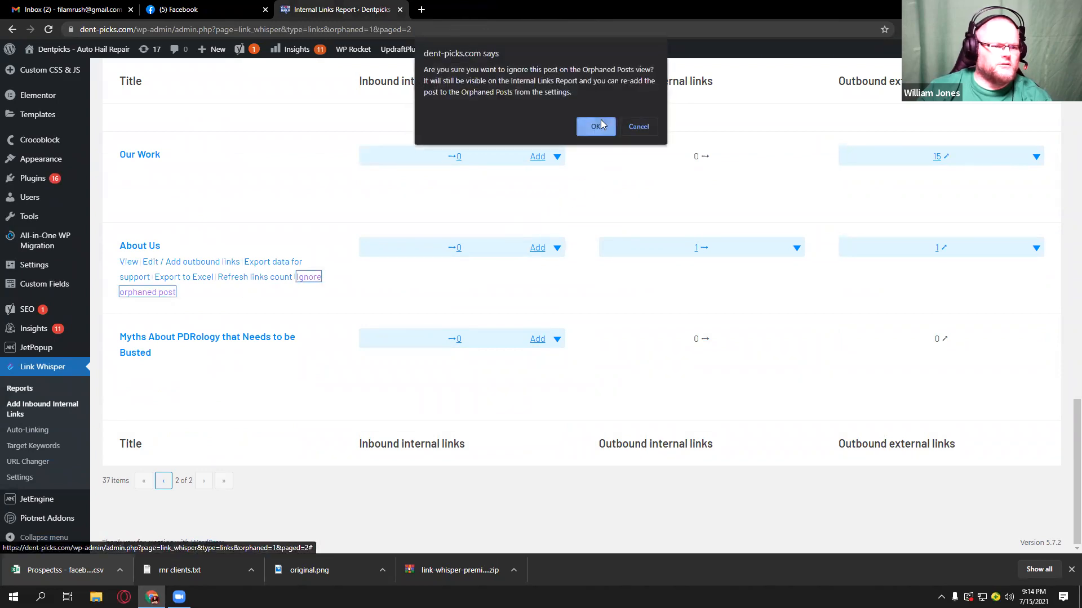
{"action": "left_click", "coordinate": [597, 126]}
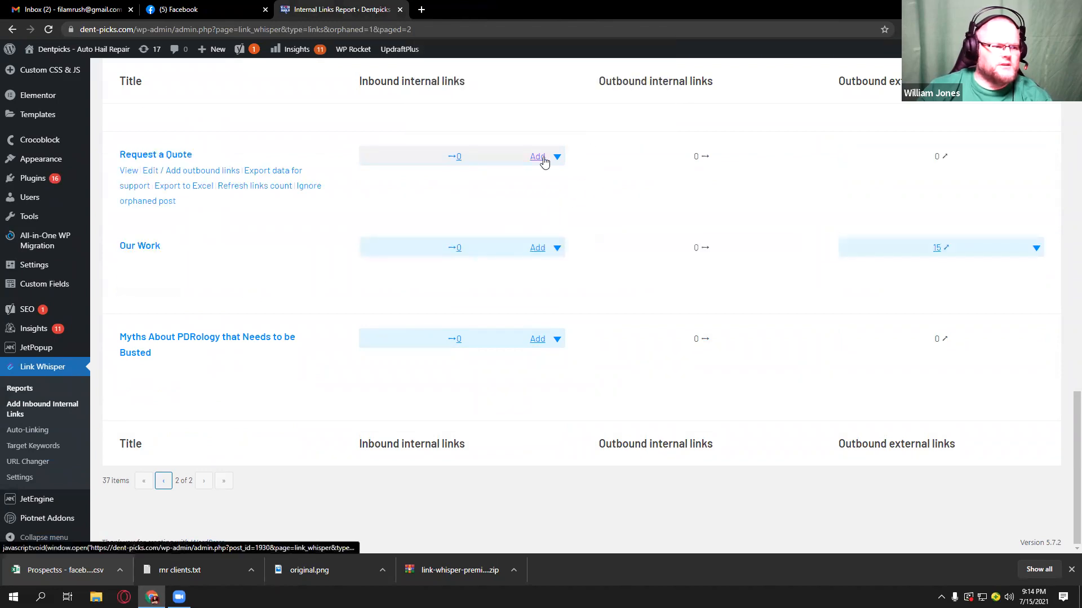
Step: Add the suggested inbound link from the "Gargantuan Hail in April, Breaks Texas's History" post to "Our Work" and close its suggestions
{"action": "left_click", "coordinate": [536, 247]}
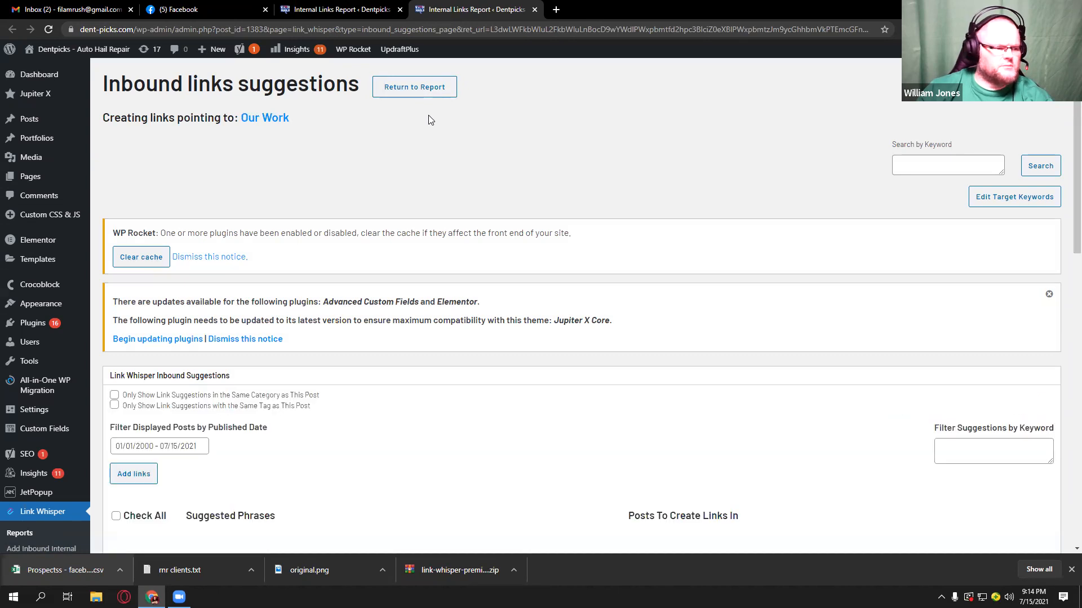
{"action": "scroll", "coordinate": [428, 119], "scroll_direction": "down", "scroll_amount": 6}
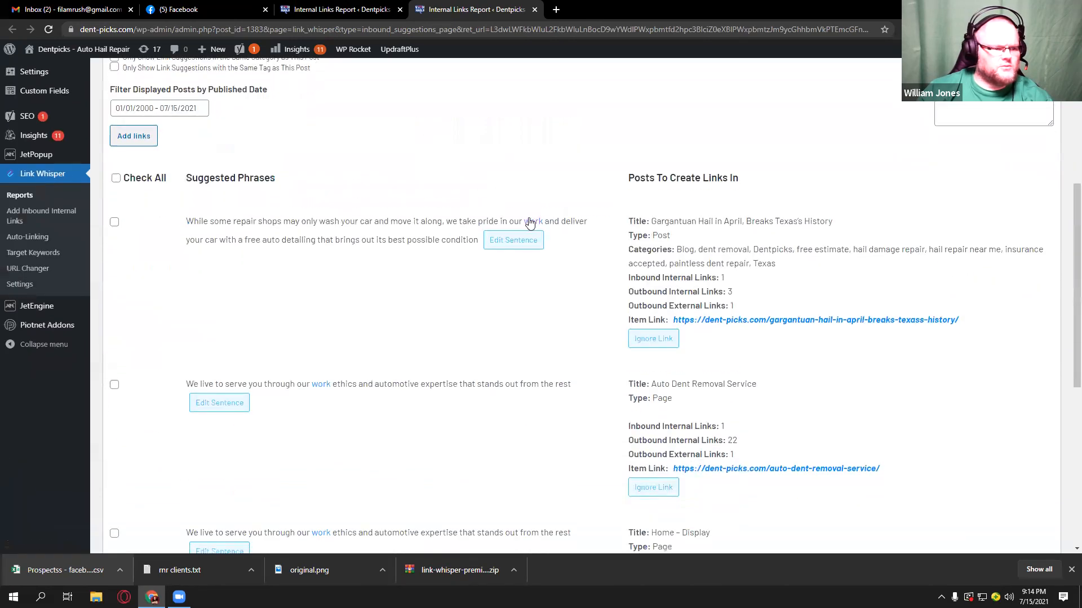
{"action": "scroll", "coordinate": [354, 375], "scroll_direction": "down", "scroll_amount": 3}
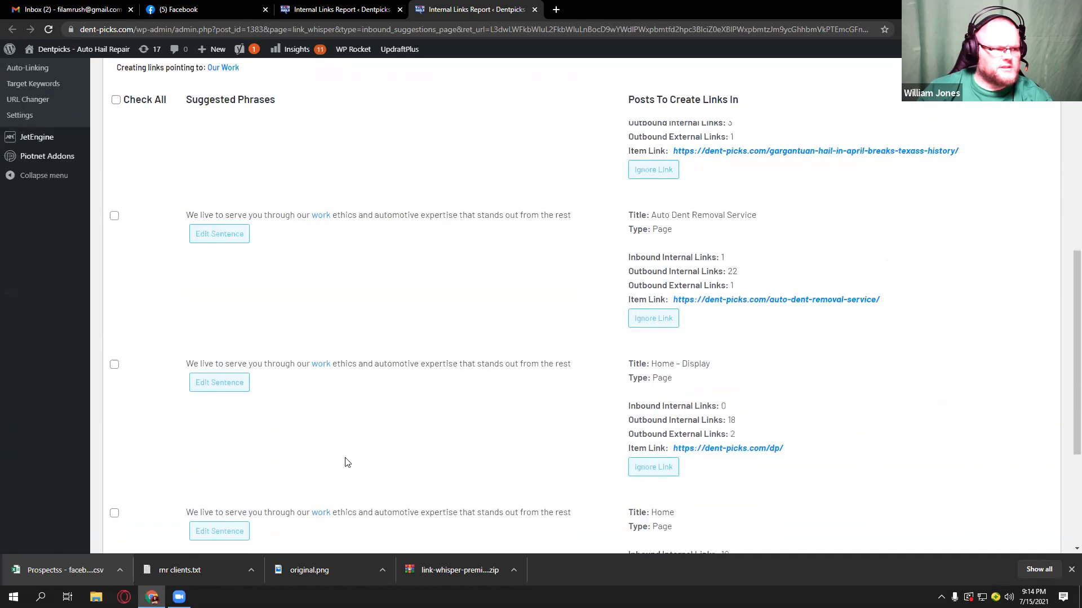
{"action": "scroll", "coordinate": [335, 358], "scroll_direction": "down", "scroll_amount": 4}
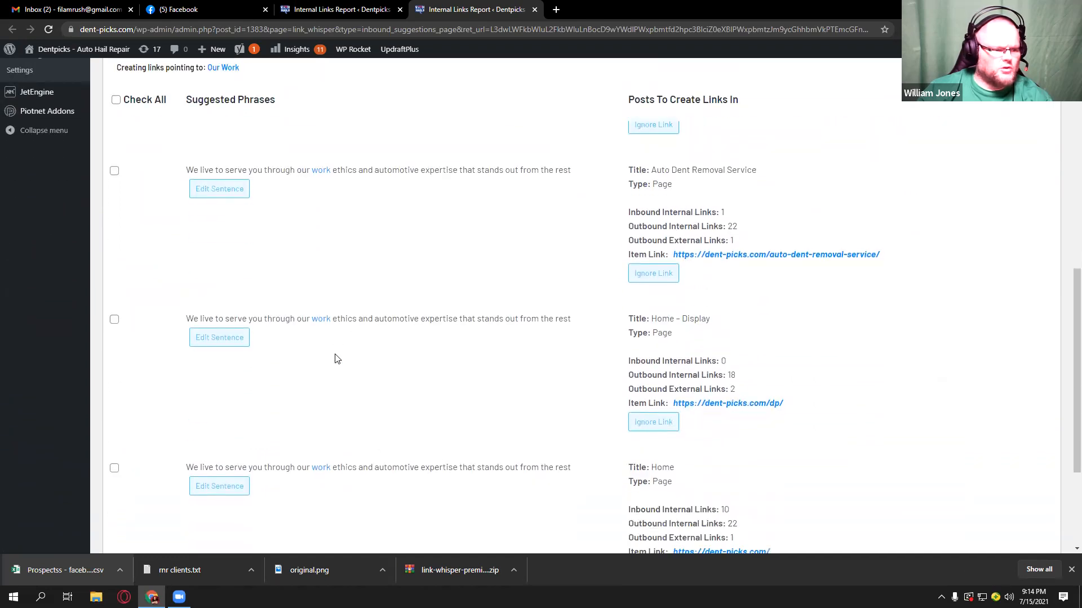
{"action": "scroll", "coordinate": [224, 312], "scroll_direction": "up", "scroll_amount": 4}
{"action": "scroll", "coordinate": [220, 310], "scroll_direction": "up", "scroll_amount": 3}
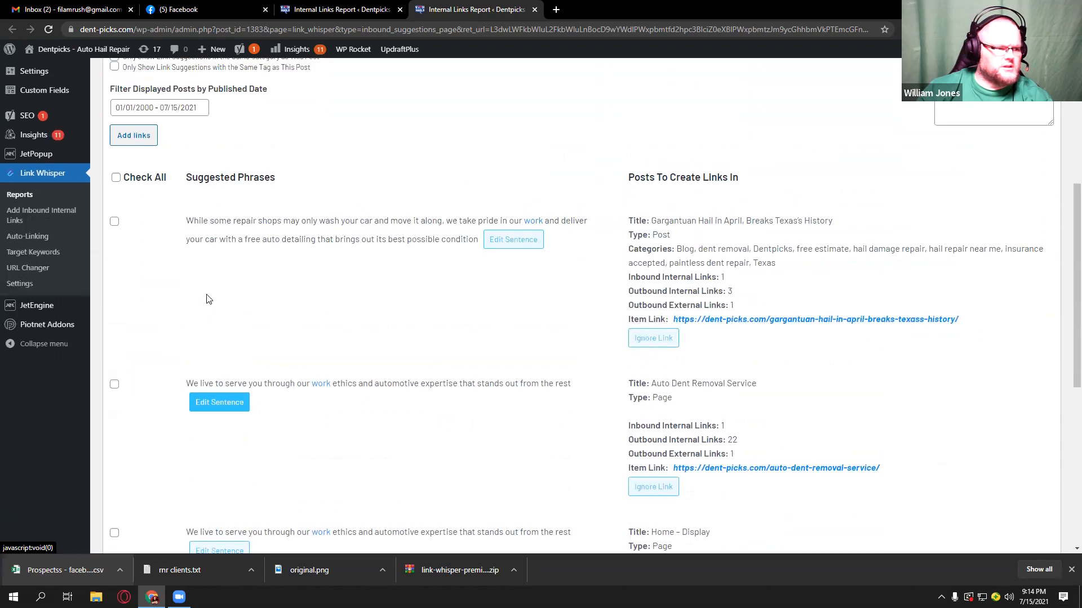
{"action": "scroll", "coordinate": [354, 370], "scroll_direction": "up", "scroll_amount": 2}
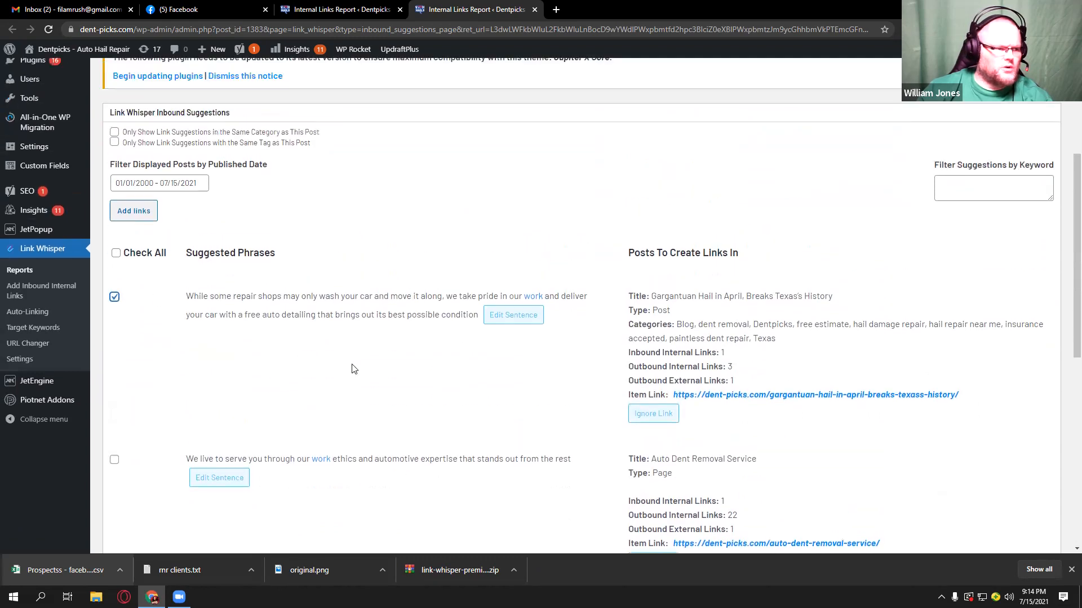
{"action": "left_click", "coordinate": [149, 256]}
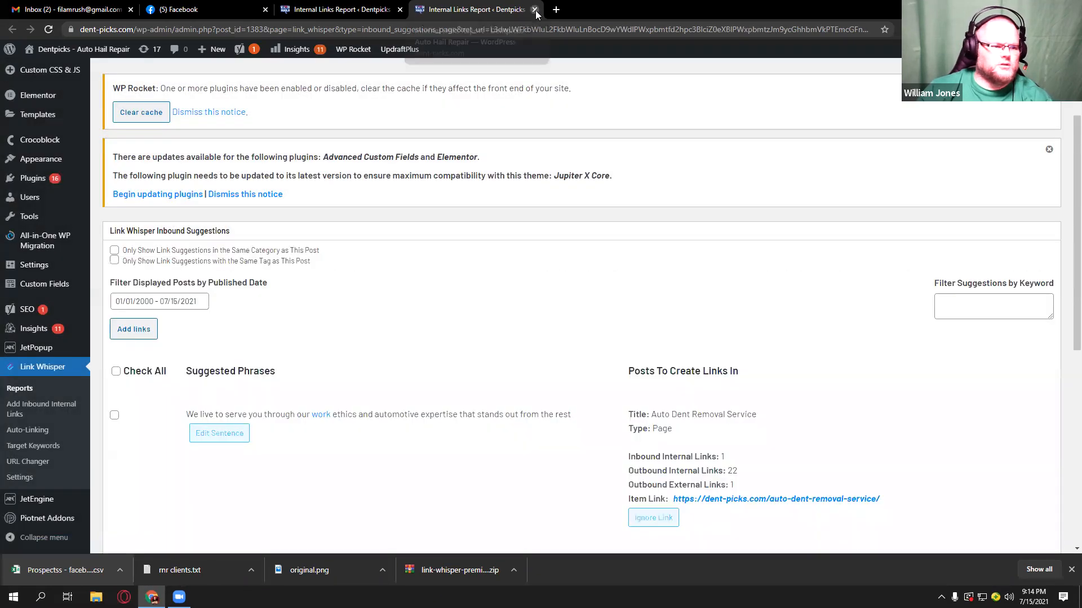
{"action": "left_click", "coordinate": [534, 9]}
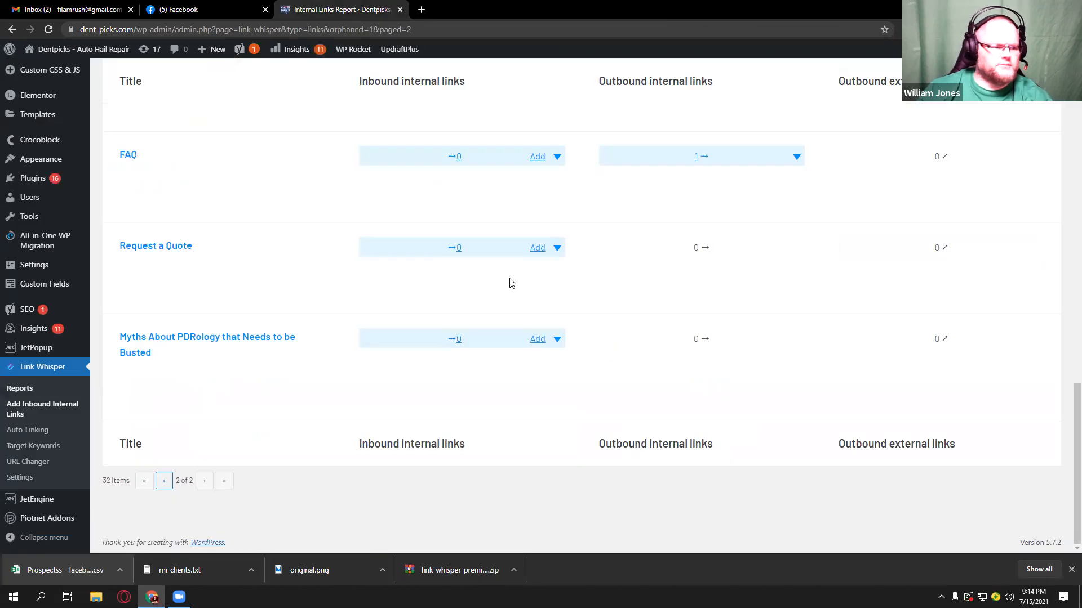
Step: Ignore "Myths About PDRology that Needs to be Busted" as an orphaned post
{"action": "left_click", "coordinate": [308, 385]}
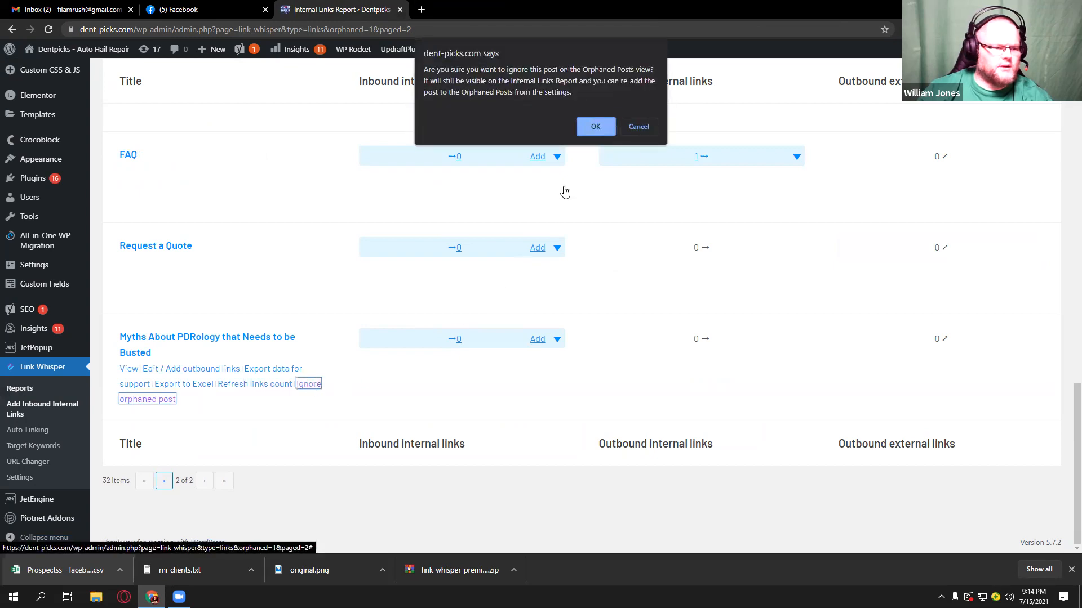
{"action": "left_click", "coordinate": [601, 129]}
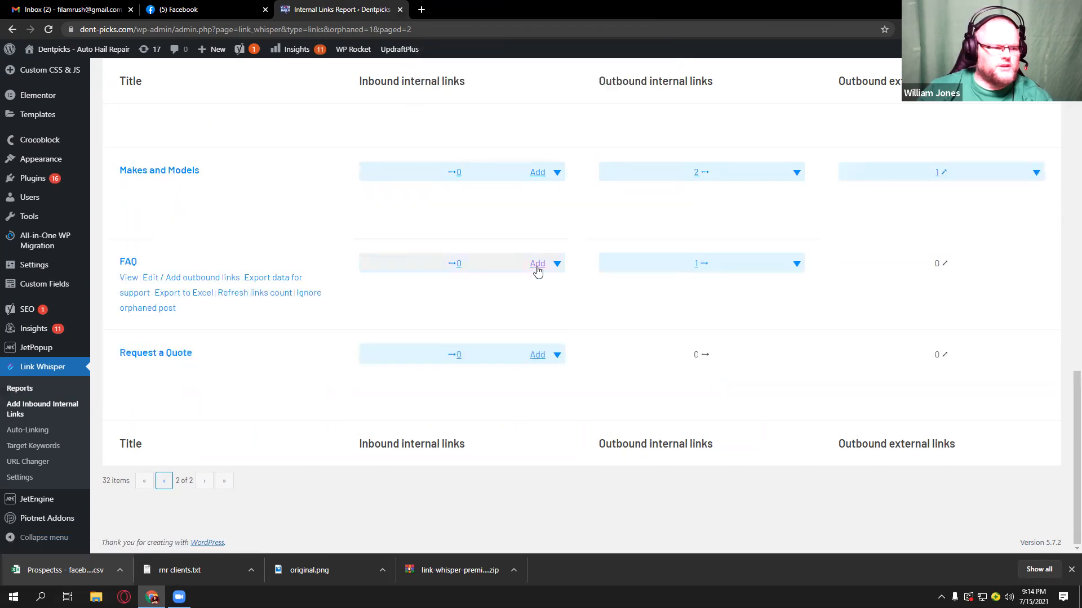
Step: Add inbound links to "Request a Quote" from the McKinney, Texas paintless hail repair post and "Why Choose Paintless Dent Repair", and close its suggestions
{"action": "left_click", "coordinate": [539, 355]}
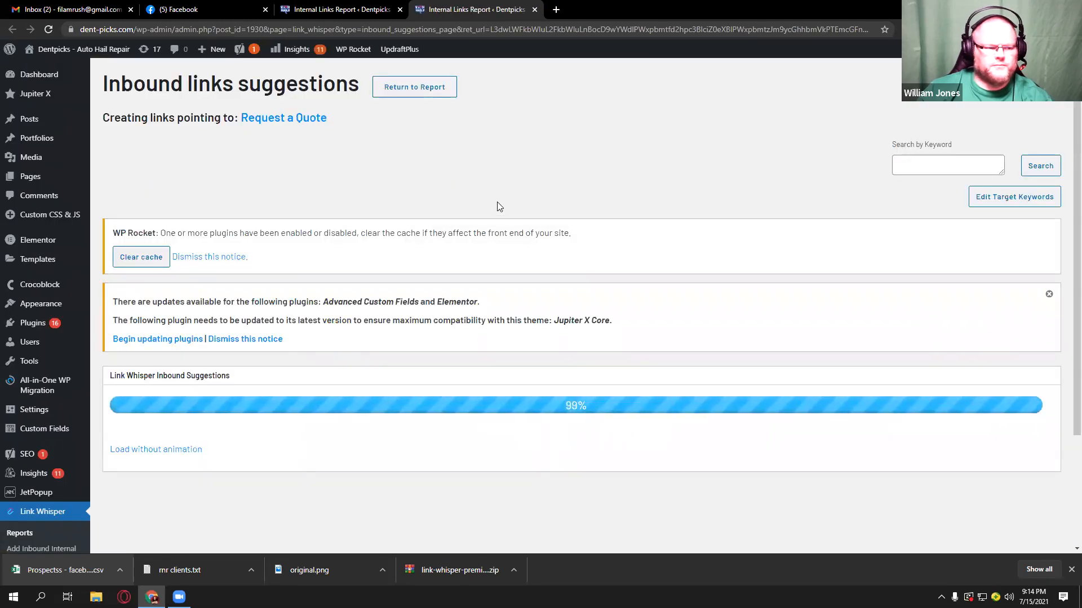
{"action": "scroll", "coordinate": [497, 206], "scroll_direction": "down", "scroll_amount": 5}
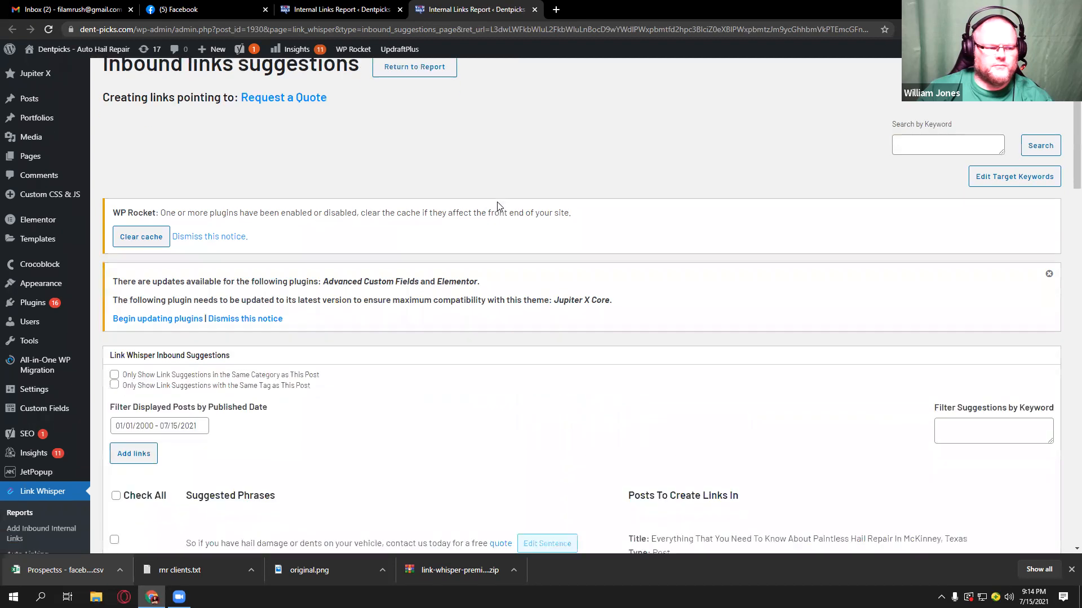
{"action": "scroll", "coordinate": [157, 218], "scroll_direction": "down", "scroll_amount": 1}
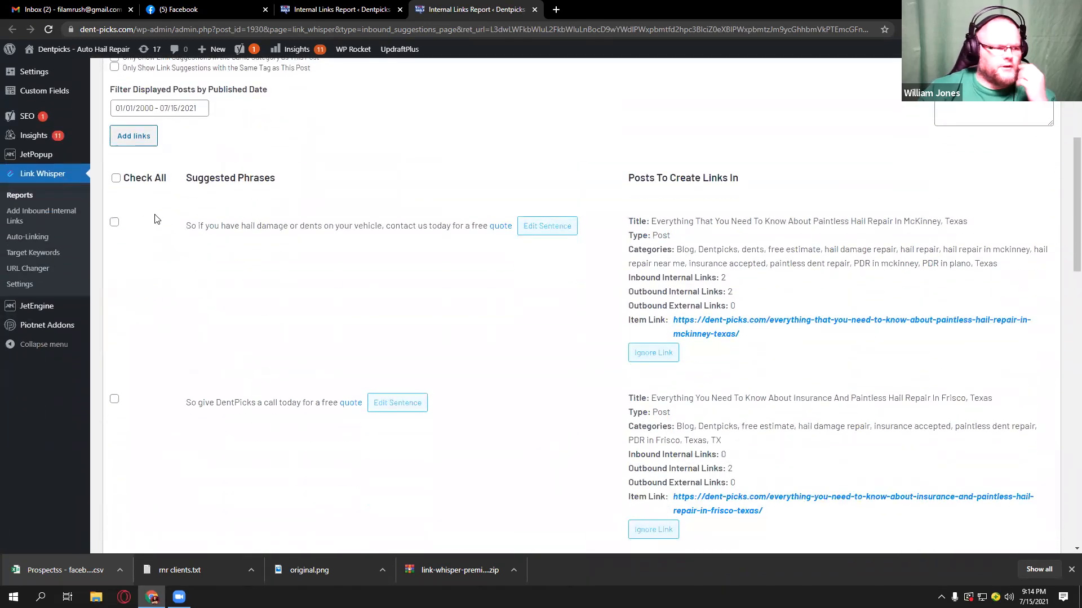
{"action": "left_click", "coordinate": [114, 224]}
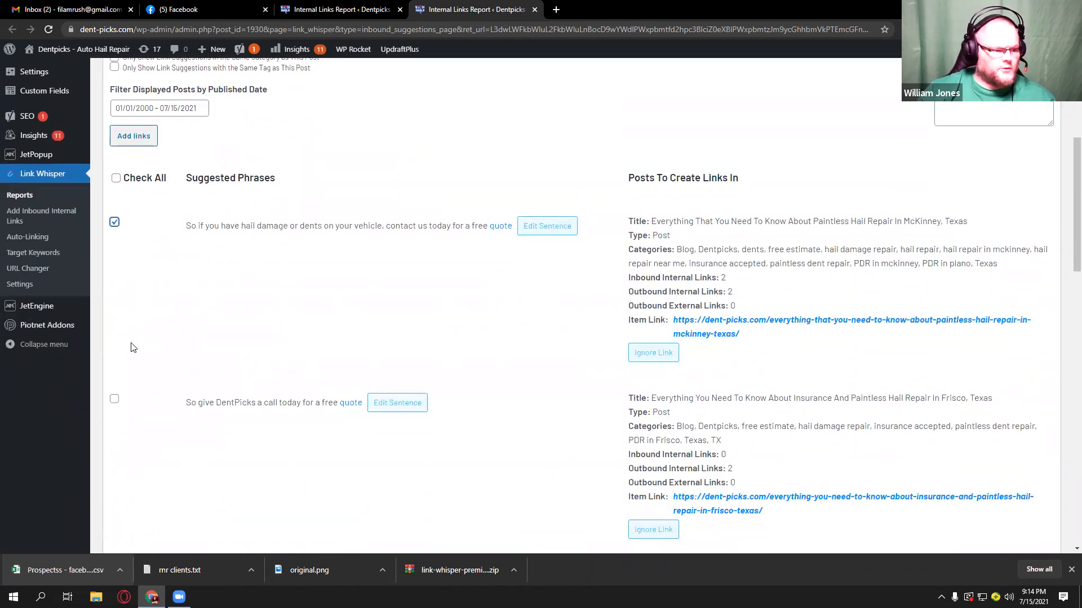
{"action": "scroll", "coordinate": [157, 378], "scroll_direction": "down", "scroll_amount": 3}
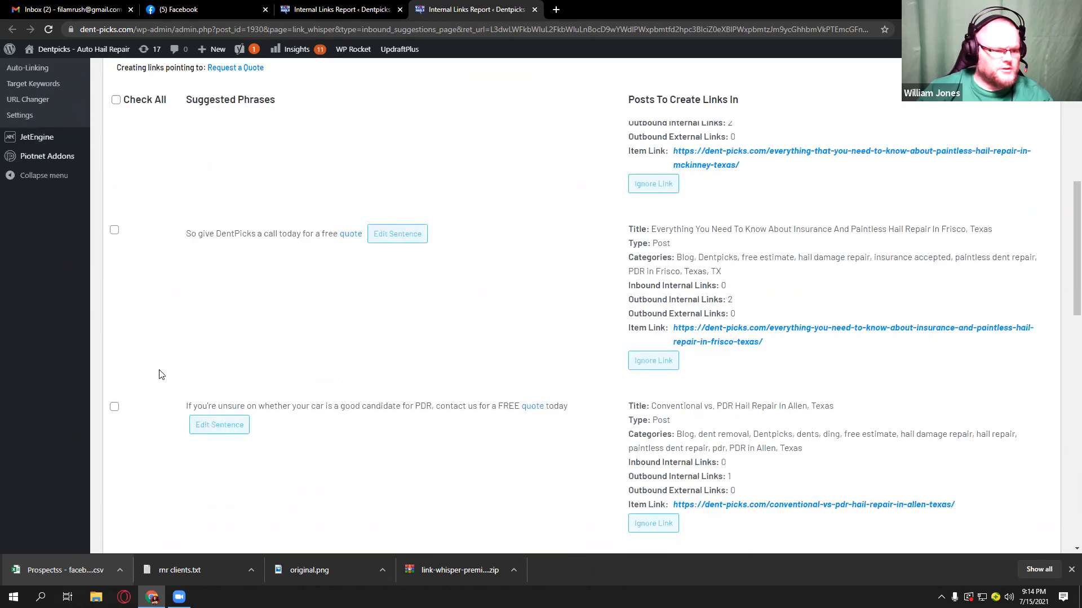
{"action": "scroll", "coordinate": [161, 375], "scroll_direction": "down", "scroll_amount": 4}
{"action": "scroll", "coordinate": [164, 371], "scroll_direction": "down", "scroll_amount": 6}
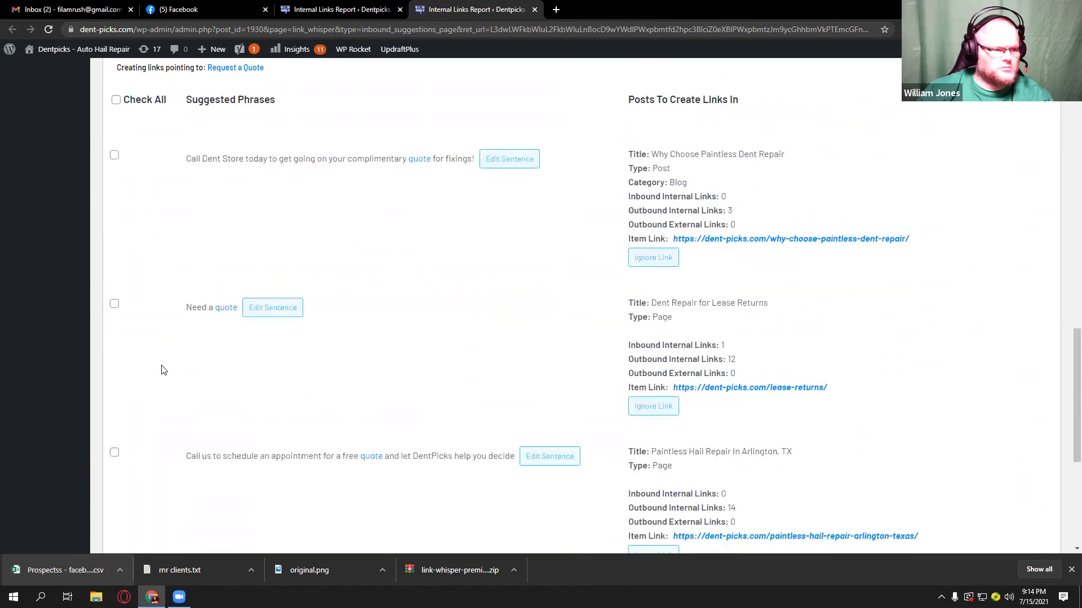
{"action": "left_click", "coordinate": [115, 156]}
{"action": "scroll", "coordinate": [237, 276], "scroll_direction": "up", "scroll_amount": 10}
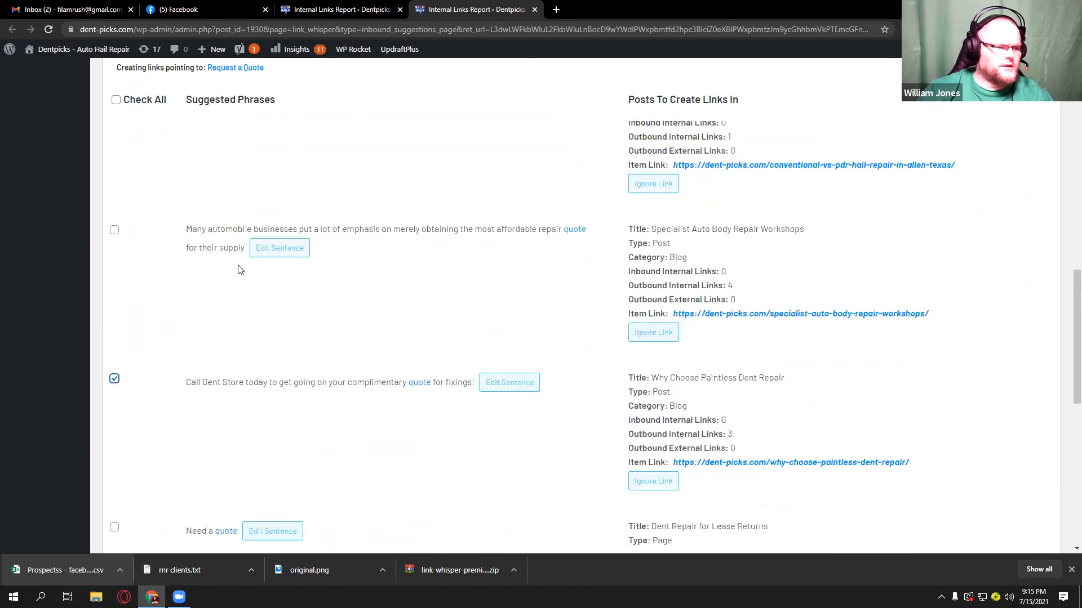
{"action": "scroll", "coordinate": [238, 268], "scroll_direction": "up", "scroll_amount": 5}
{"action": "left_click", "coordinate": [140, 362]}
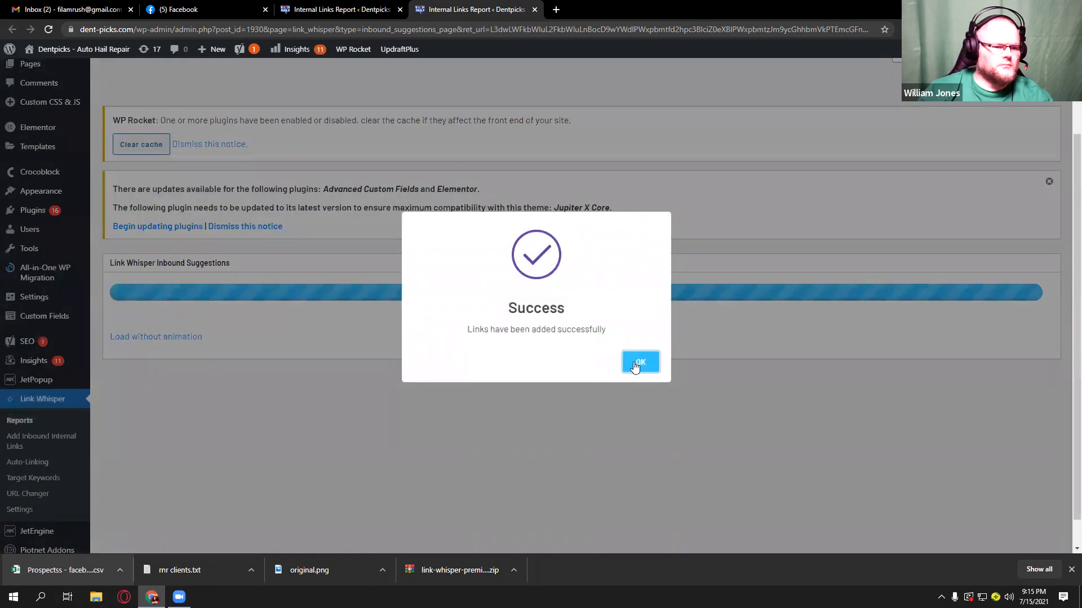
{"action": "left_click", "coordinate": [634, 368]}
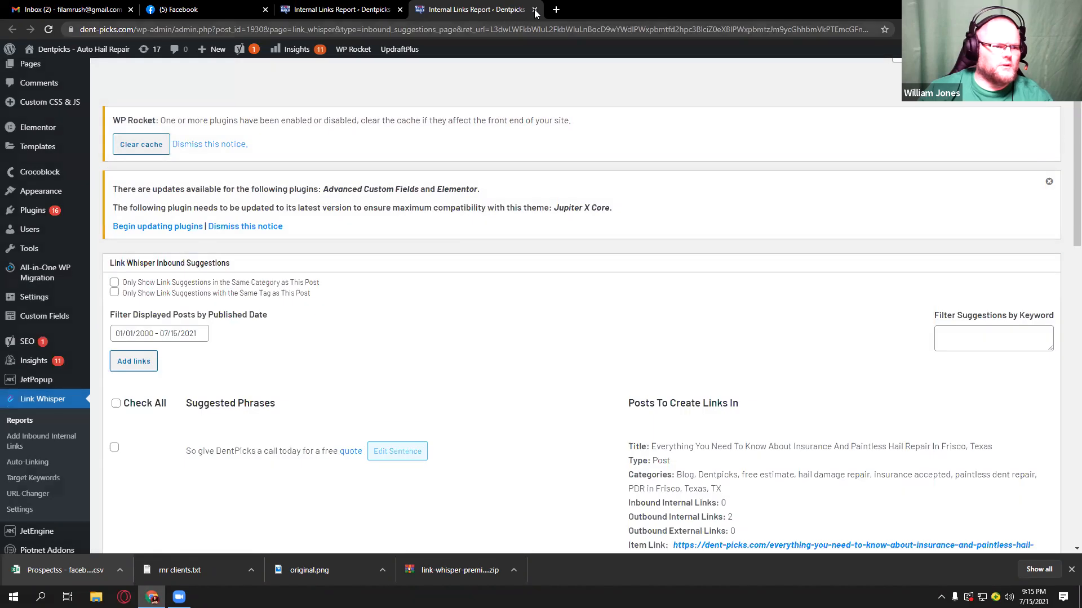
{"action": "left_click", "coordinate": [534, 10]}
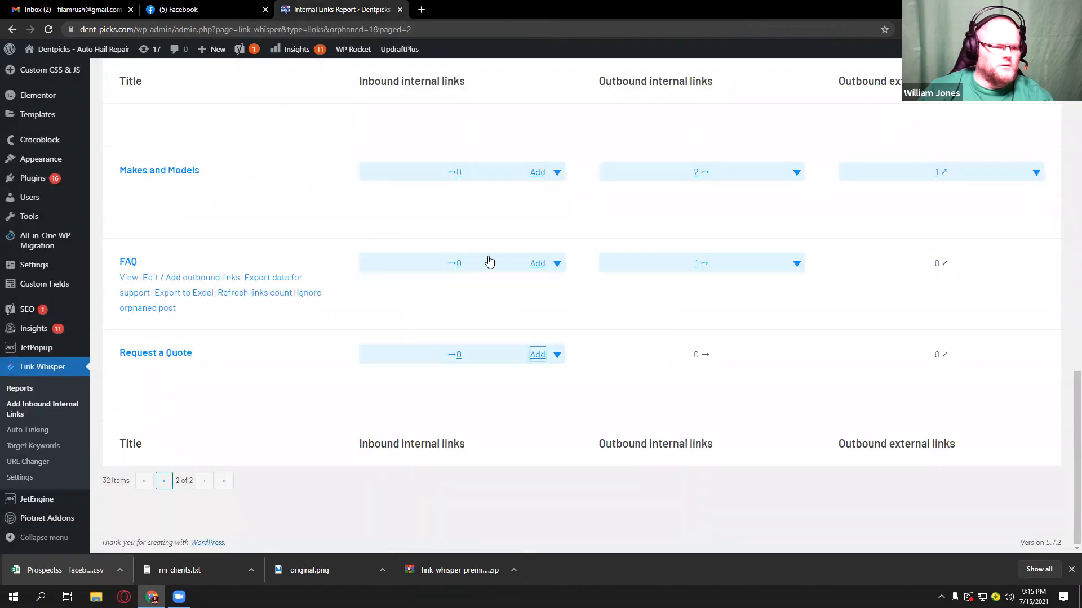
Step: Check the inbound link suggestions for "FAQ", refresh the orphaned posts report, close the suggestions and ignore "FAQ" as an orphaned post
{"action": "left_click", "coordinate": [538, 265]}
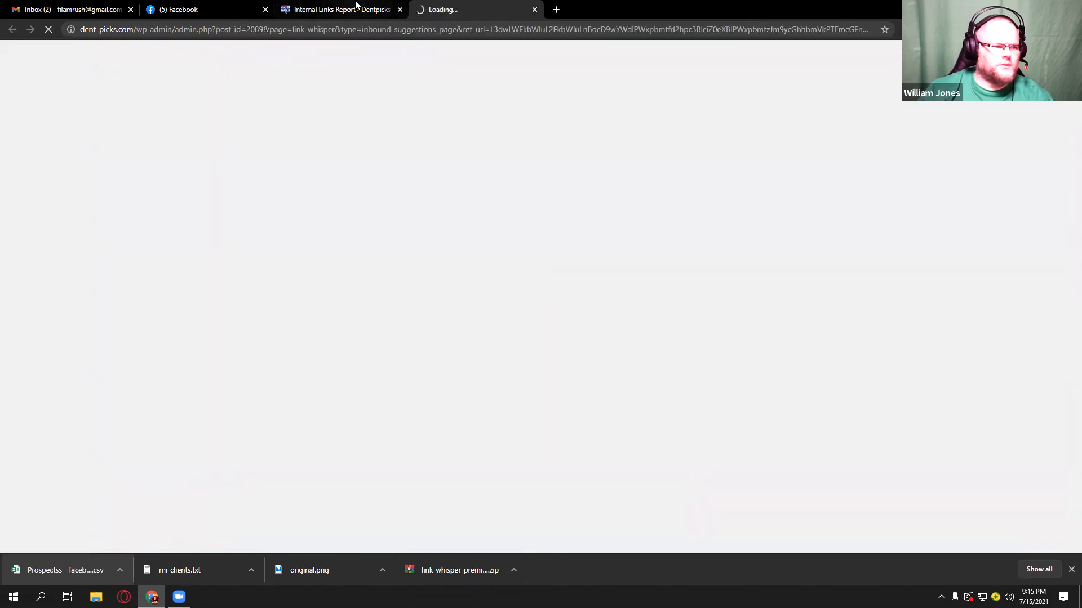
{"action": "left_click", "coordinate": [353, 9]}
{"action": "key", "text": "F5"}
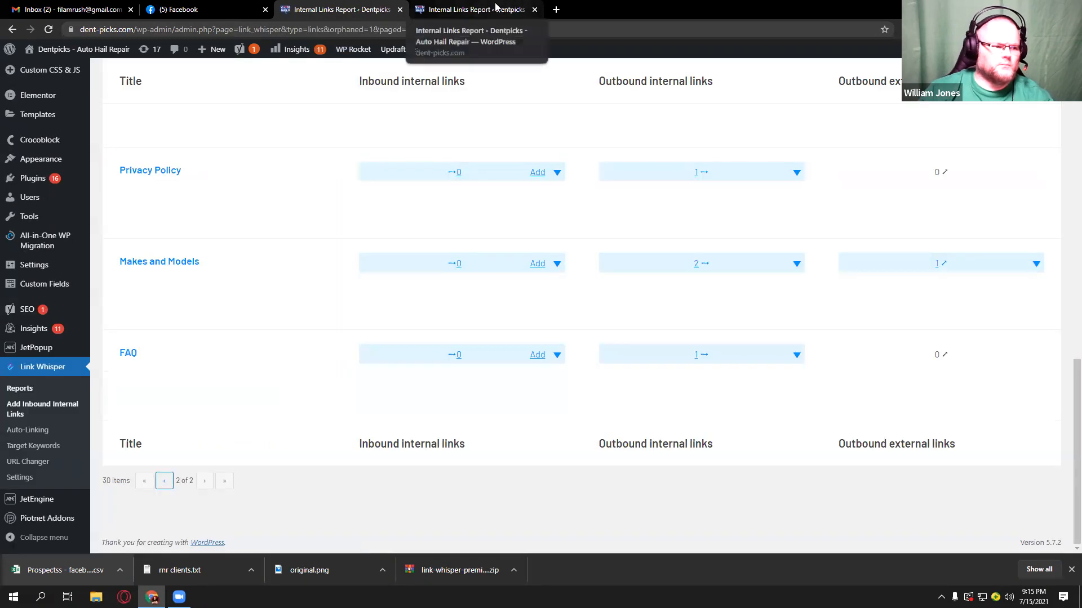
{"action": "left_click", "coordinate": [476, 10]}
{"action": "scroll", "coordinate": [424, 237], "scroll_direction": "down", "scroll_amount": 2}
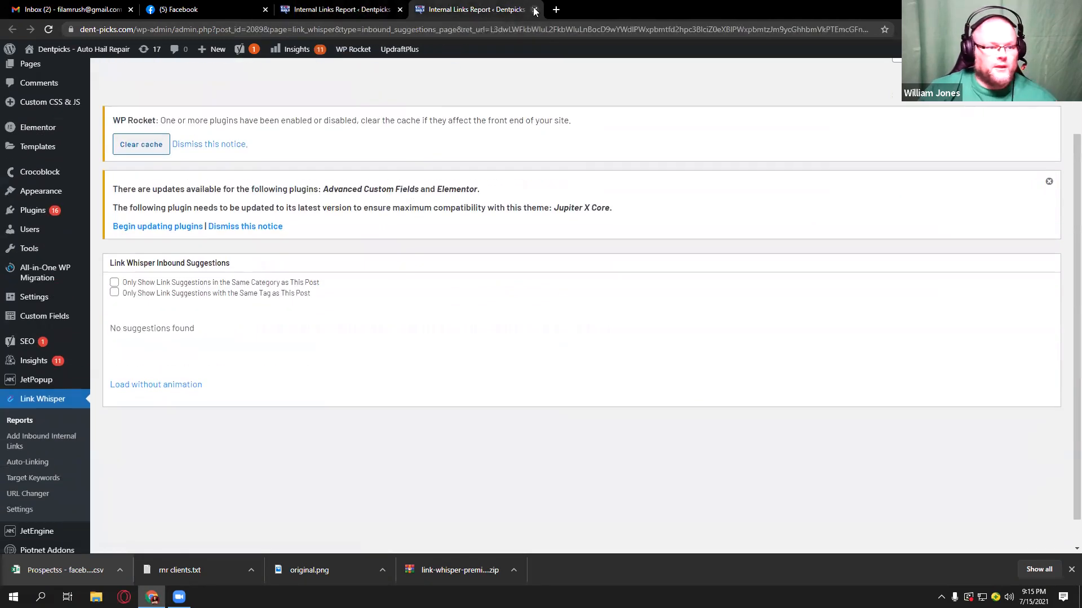
{"action": "left_click", "coordinate": [535, 10]}
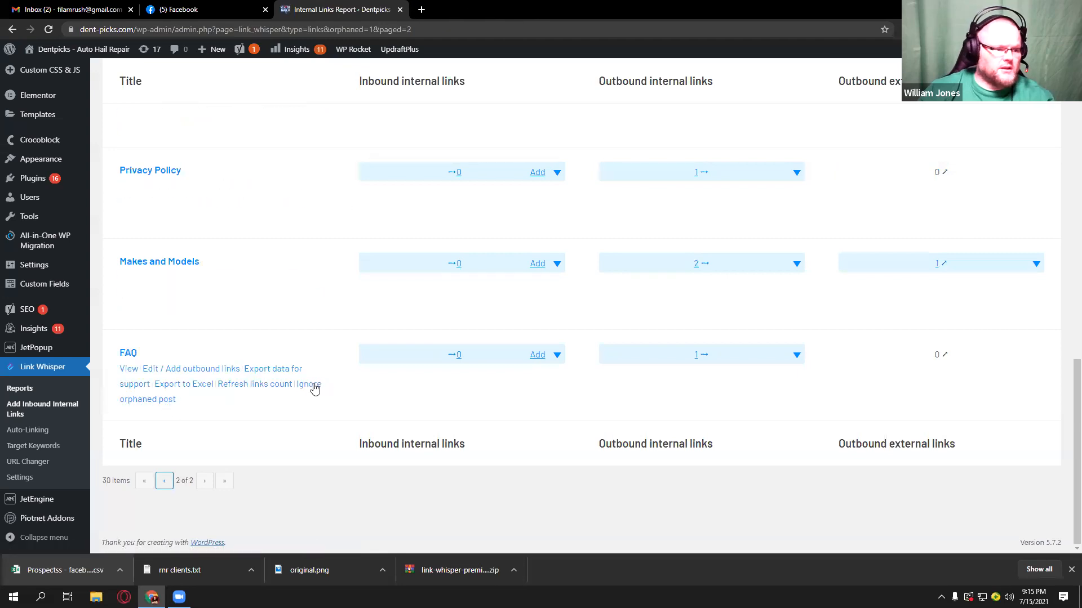
{"action": "left_click", "coordinate": [310, 388]}
{"action": "left_click", "coordinate": [595, 127]}
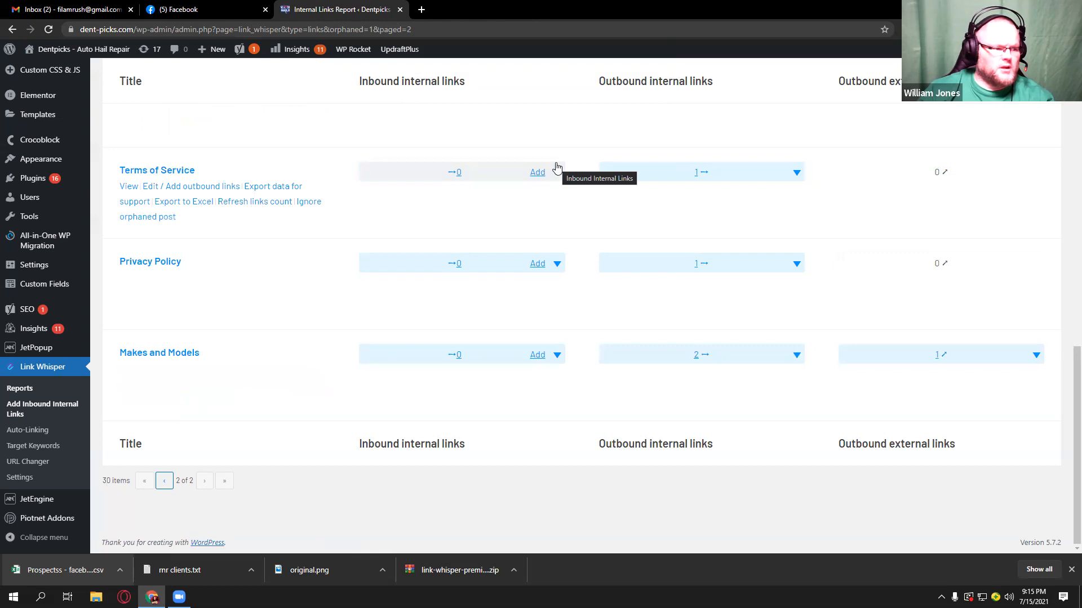
Step: Add the suggested inbound link from "Terms of Service" to "Privacy Policy", close its suggestions and refresh the orphaned posts report
{"action": "left_click", "coordinate": [534, 267]}
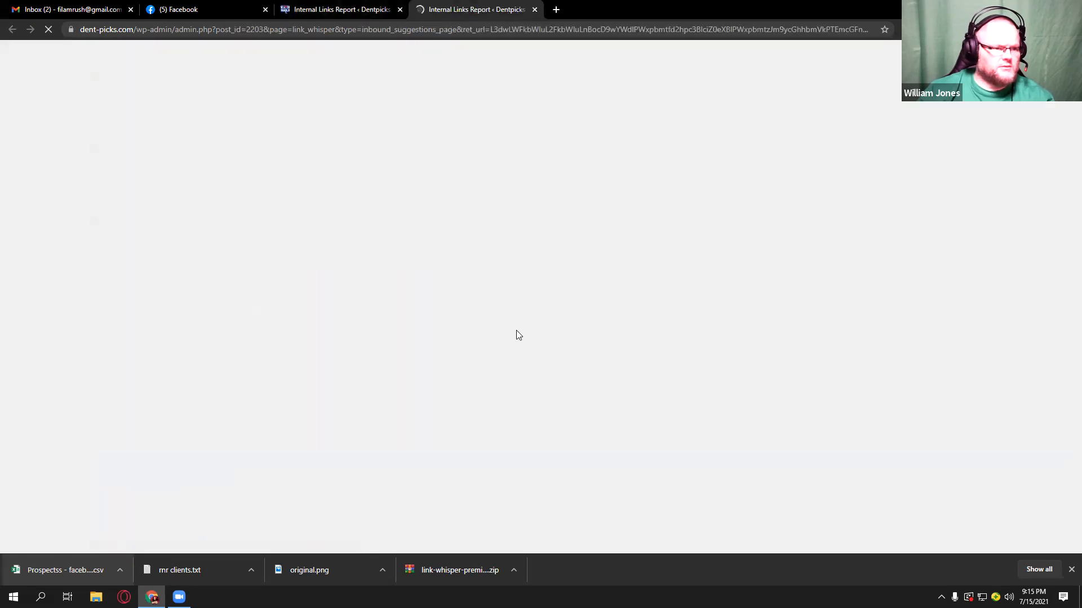
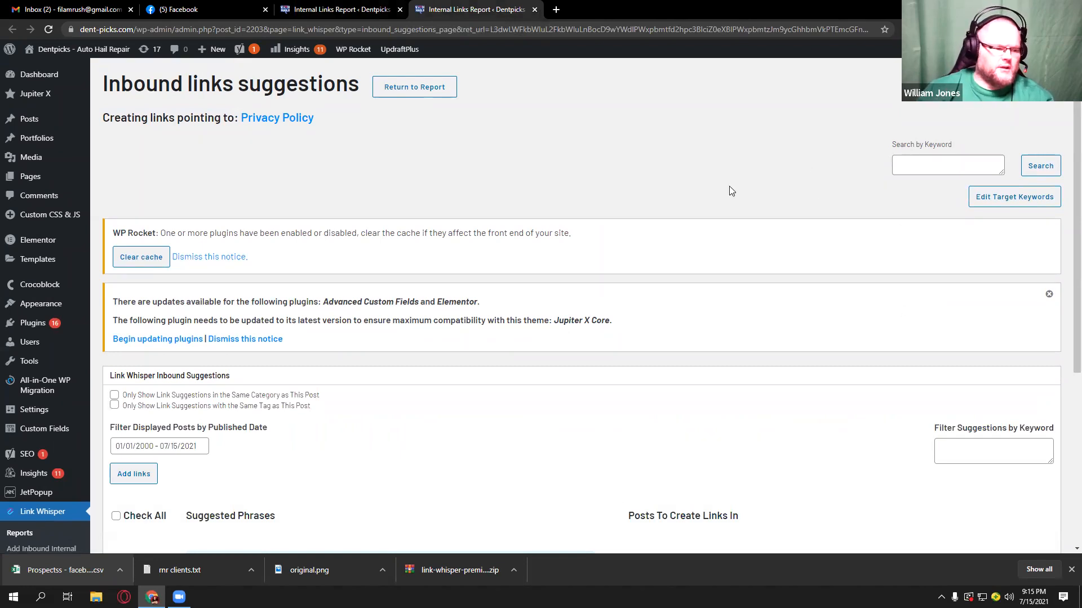
{"action": "scroll", "coordinate": [730, 191], "scroll_direction": "down", "scroll_amount": 5}
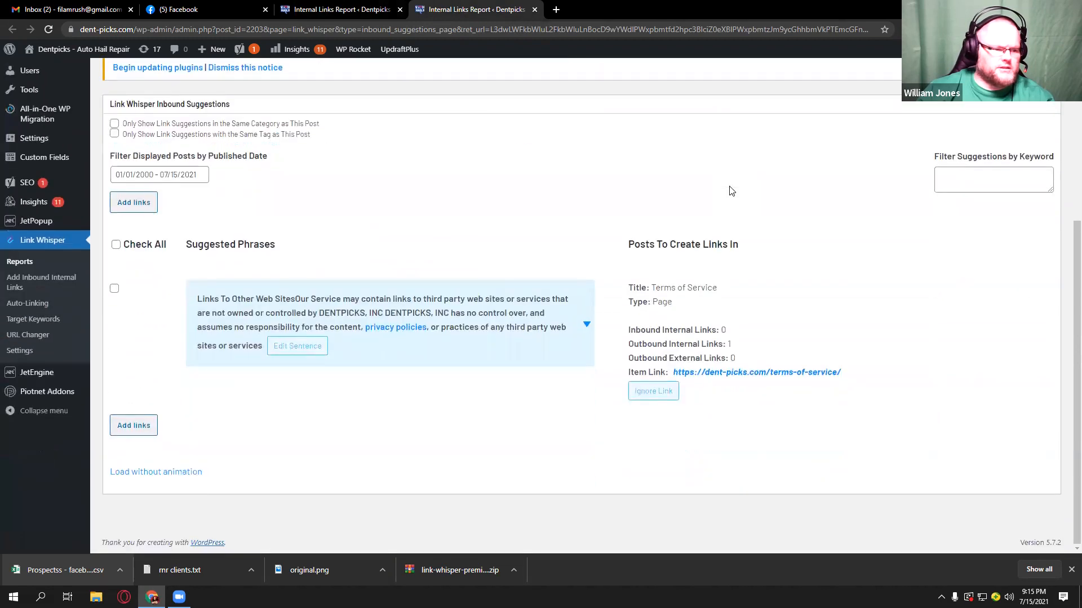
{"action": "left_click", "coordinate": [113, 289]}
{"action": "scroll", "coordinate": [124, 270], "scroll_direction": "up", "scroll_amount": 1}
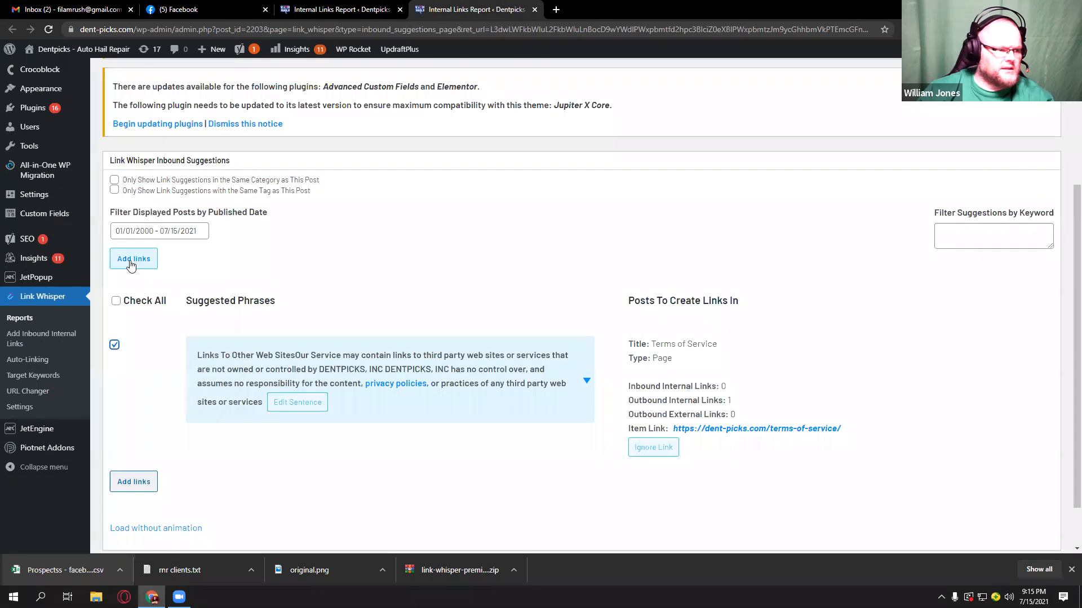
{"action": "left_click", "coordinate": [131, 263]}
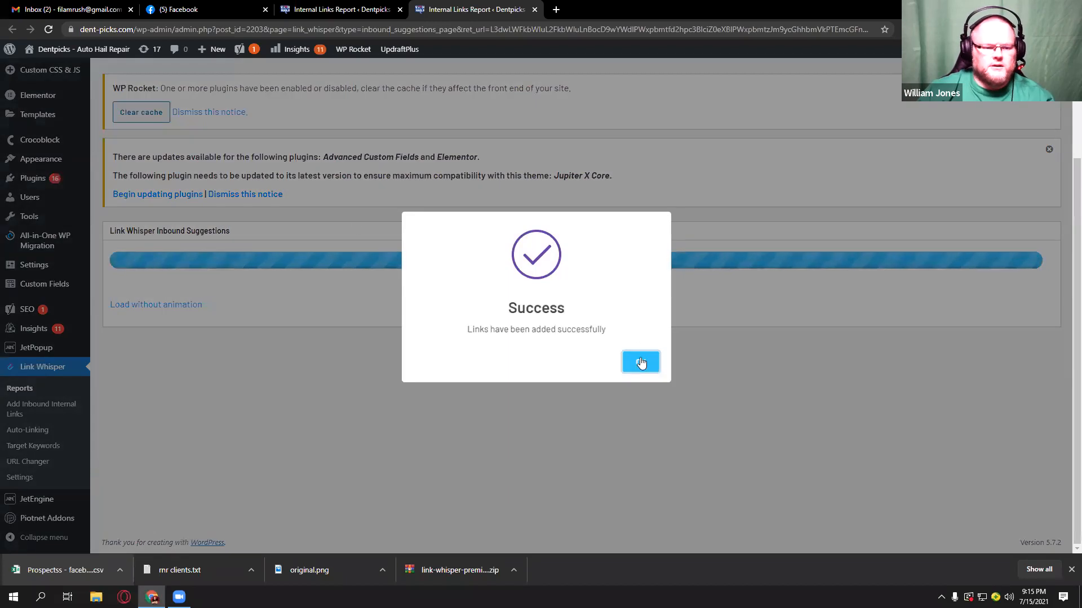
{"action": "left_click", "coordinate": [641, 362]}
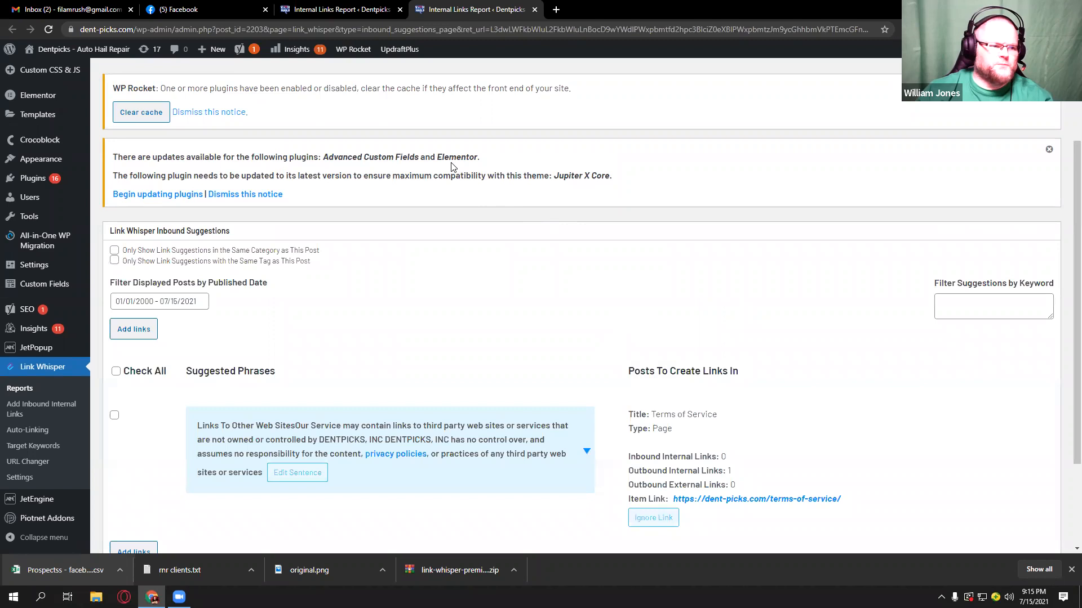
{"action": "left_click", "coordinate": [533, 10]}
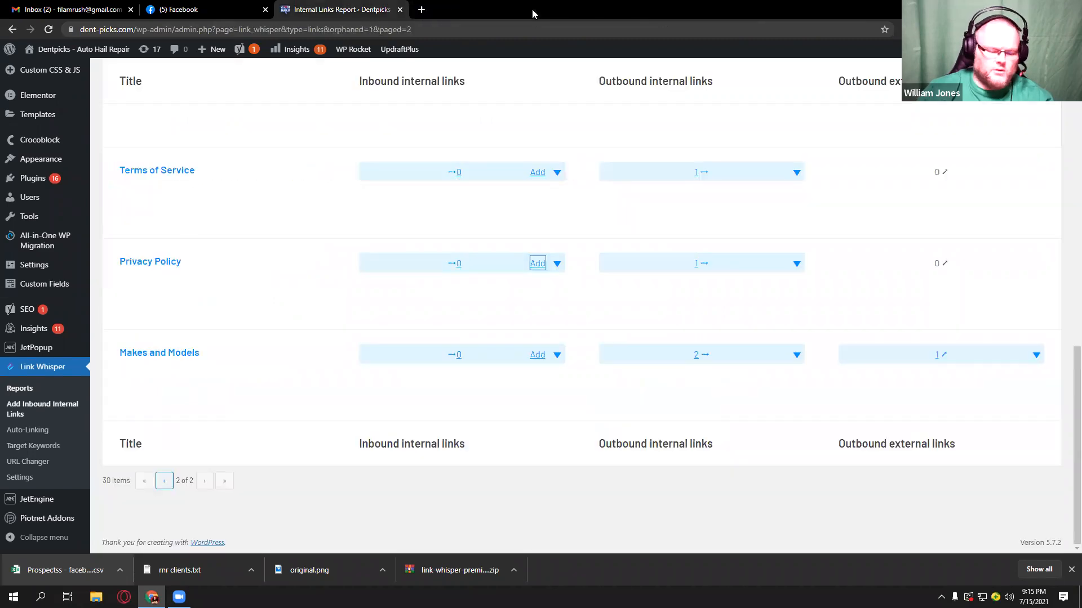
{"action": "key", "text": "F5"}
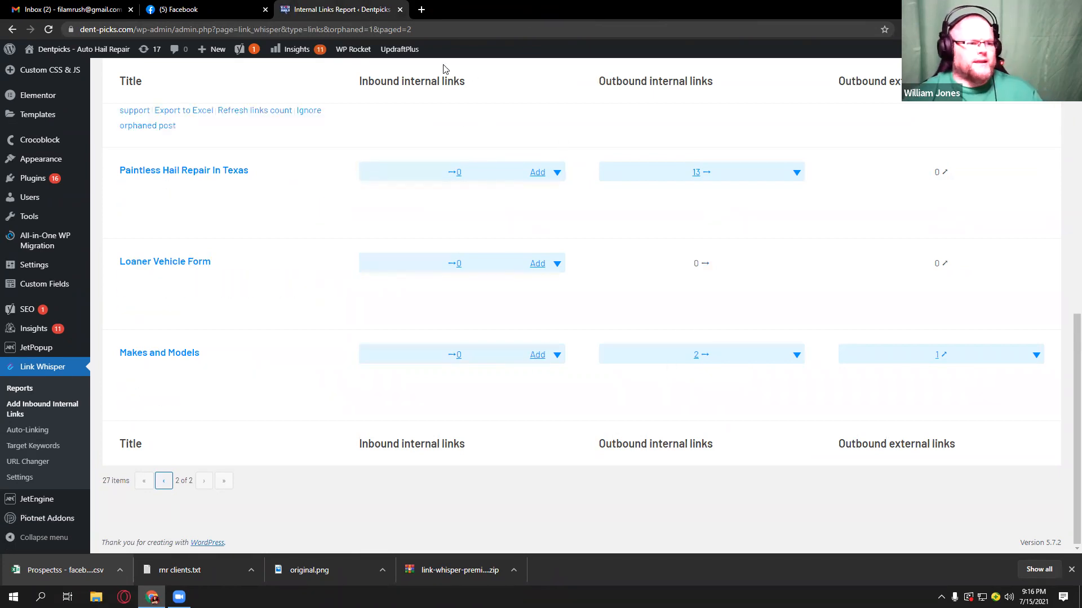
Step: Look up the sites activated under the Link Whisper license in the linkwhisper.com account, and close the account page
{"action": "left_click", "coordinate": [422, 10]}
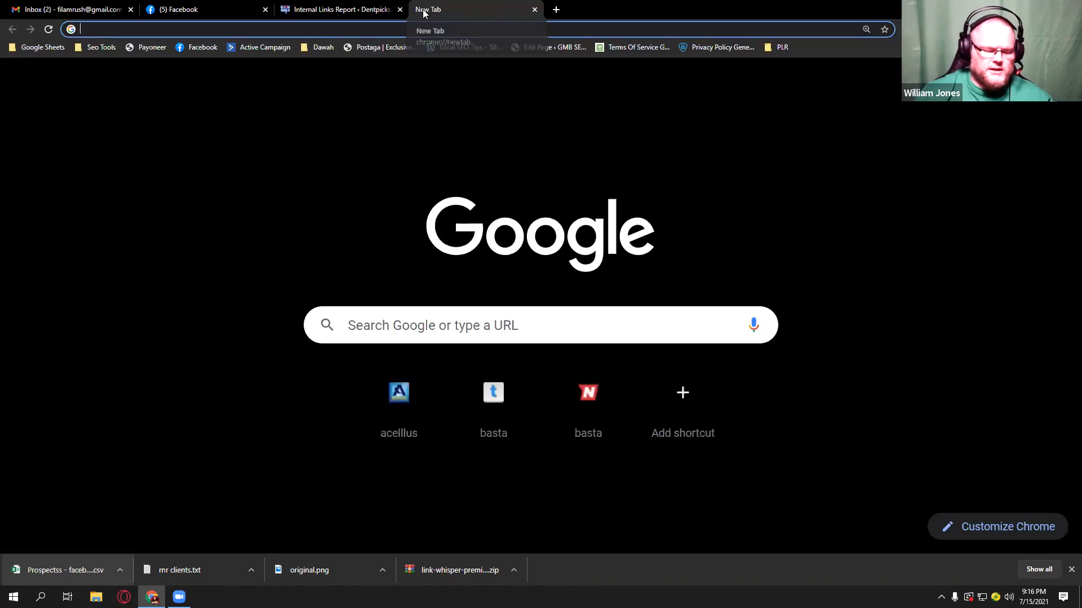
{"action": "type", "text": "link"}
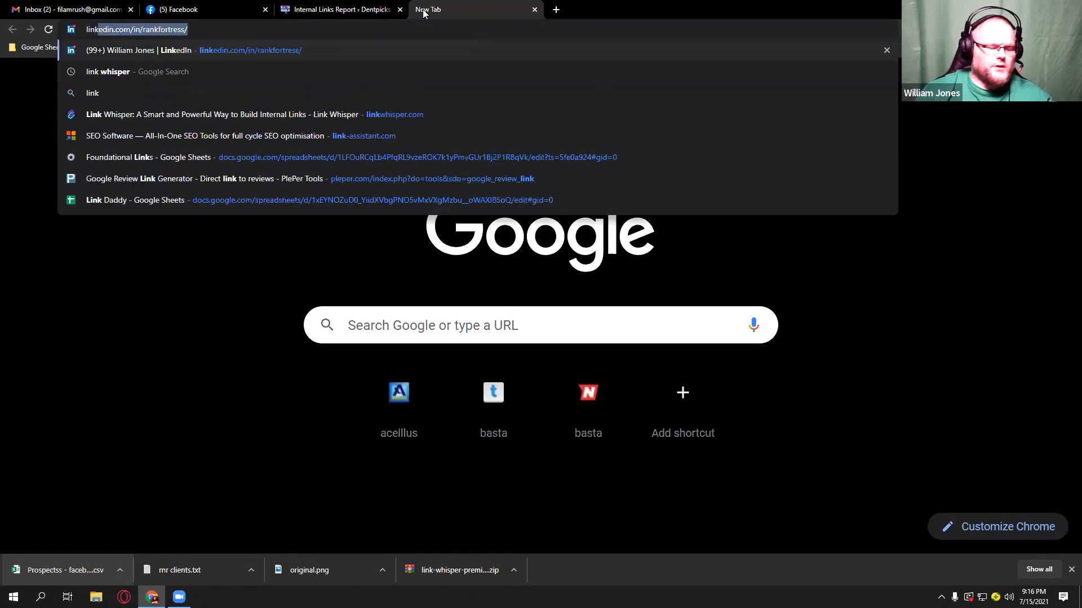
{"action": "type", "text": "wh"}
{"action": "key", "text": "Return"}
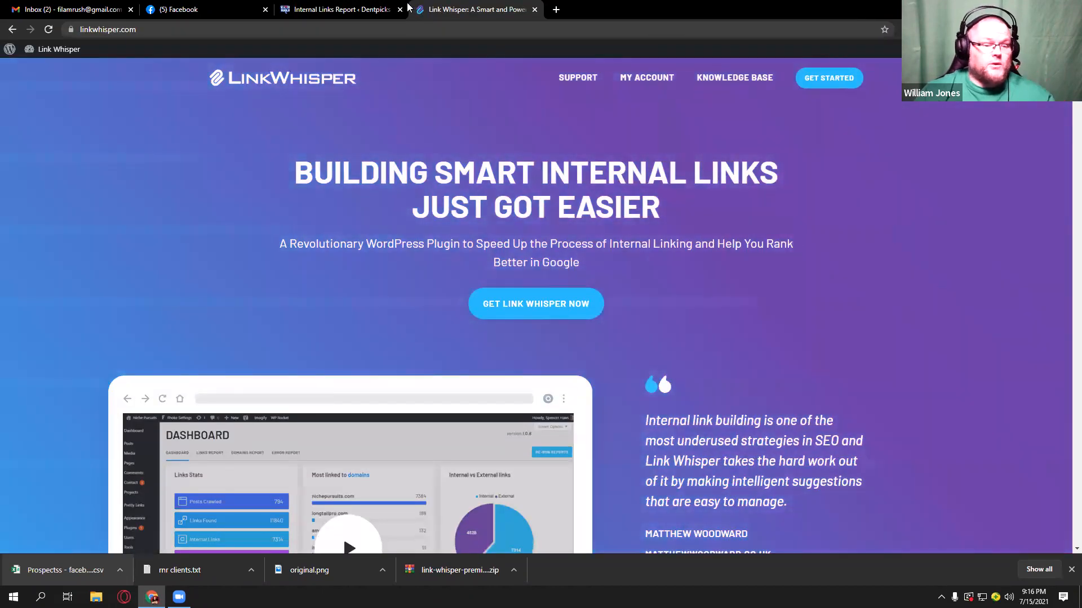
{"action": "left_click", "coordinate": [654, 81]}
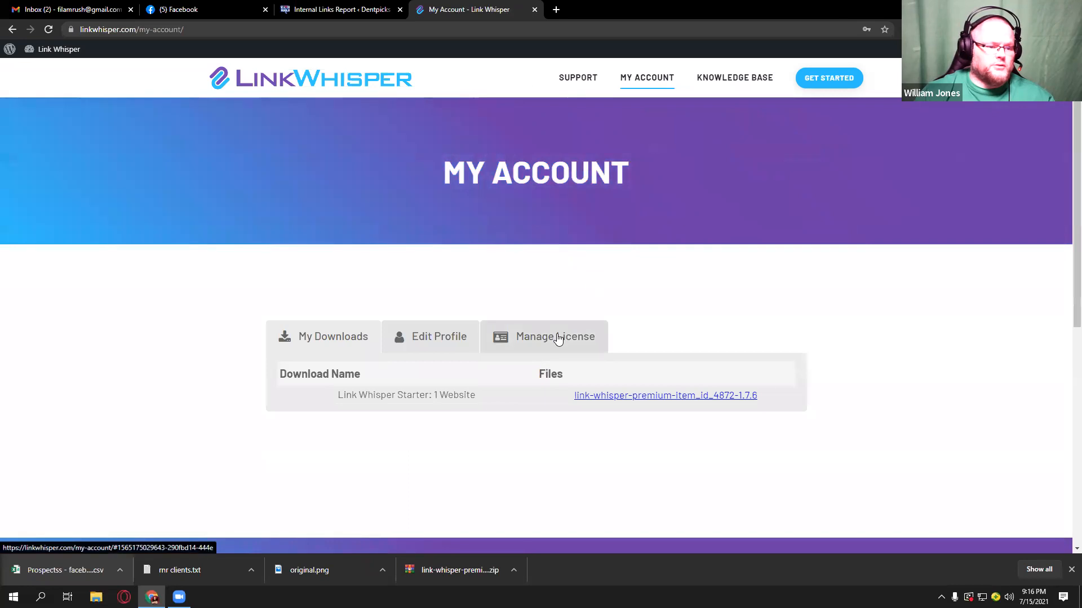
{"action": "left_click", "coordinate": [557, 337]}
{"action": "scroll", "coordinate": [634, 392], "scroll_direction": "down", "scroll_amount": 2}
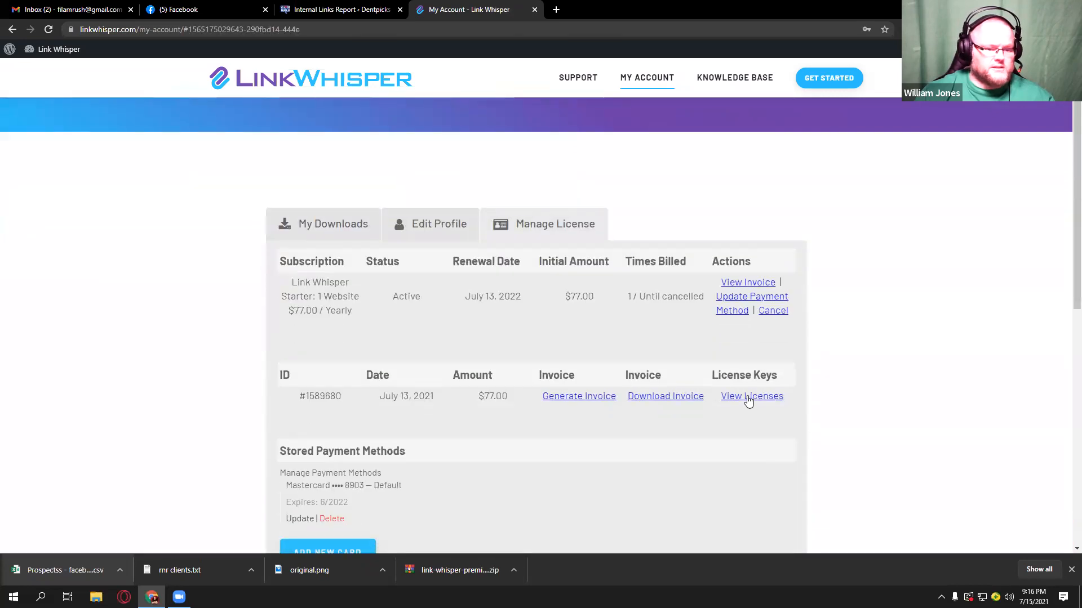
{"action": "left_click", "coordinate": [753, 396]}
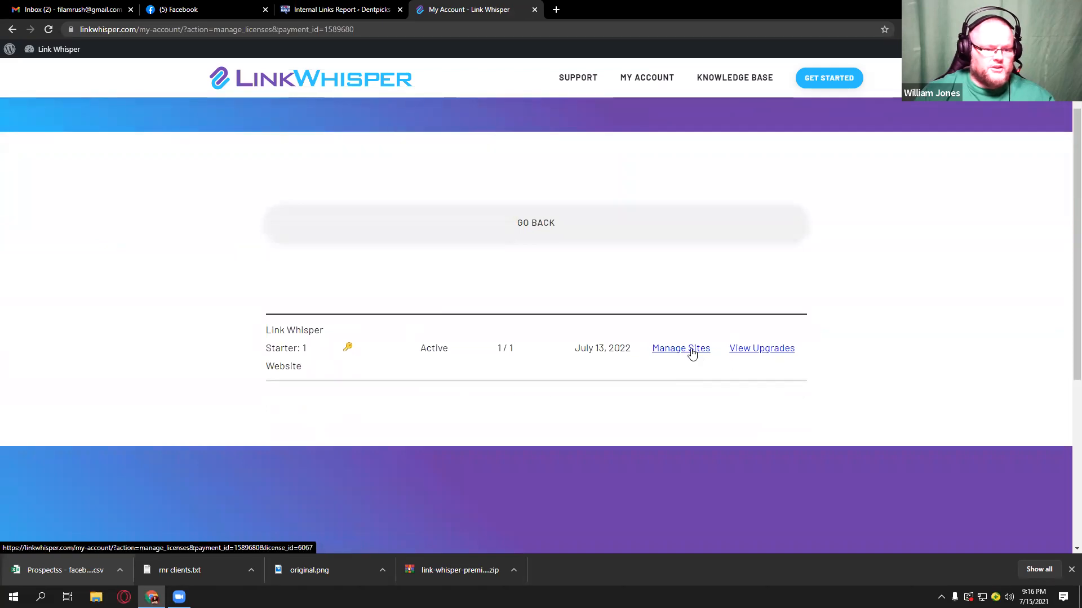
{"action": "left_click", "coordinate": [691, 350]}
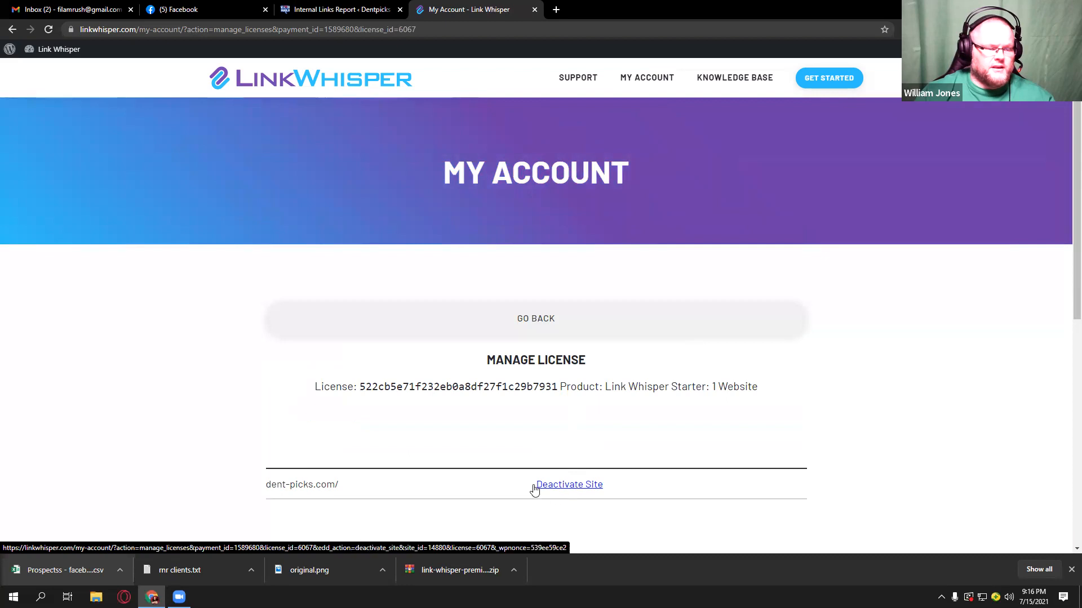
{"action": "left_click", "coordinate": [535, 9]}
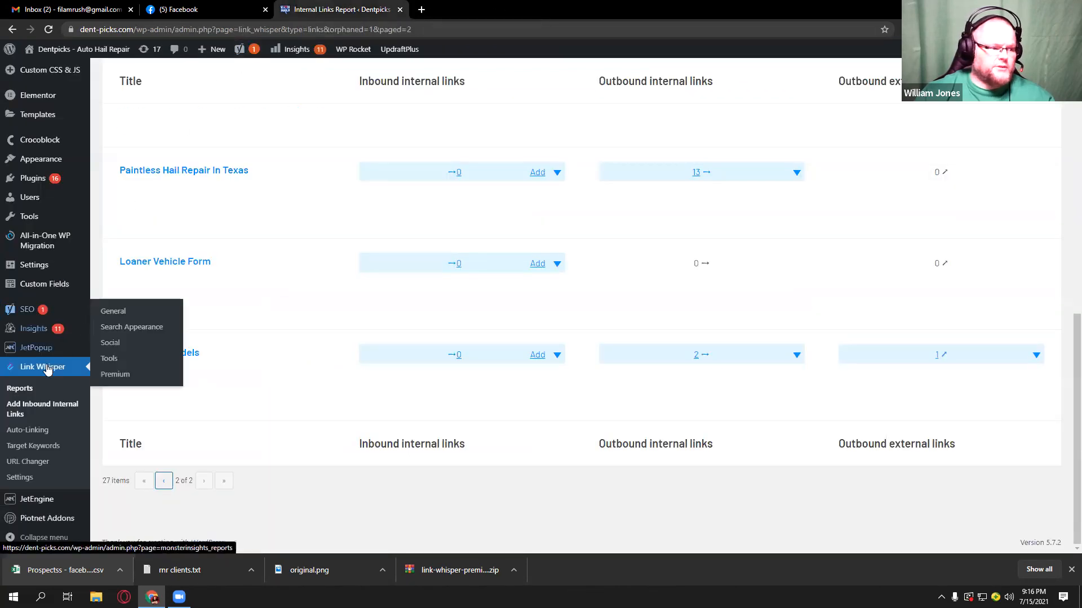
Step: Open the Link Whisper reports dashboard for Dentpicks and look over its link stats
{"action": "left_click", "coordinate": [25, 390]}
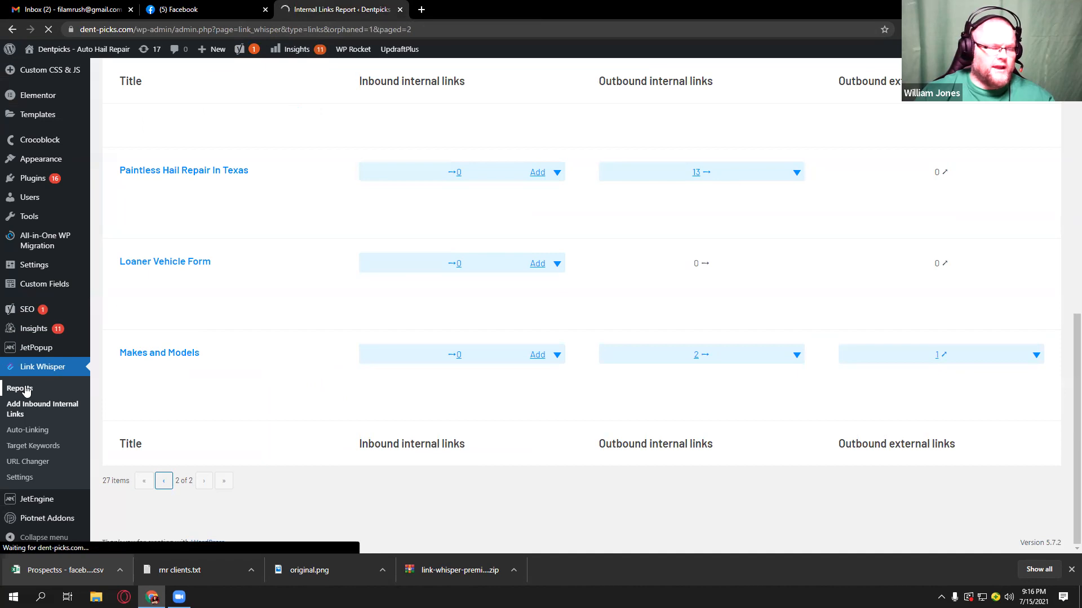
{"action": "scroll", "coordinate": [429, 397], "scroll_direction": "down", "scroll_amount": 2}
{"action": "scroll", "coordinate": [676, 338], "scroll_direction": "up", "scroll_amount": 2}
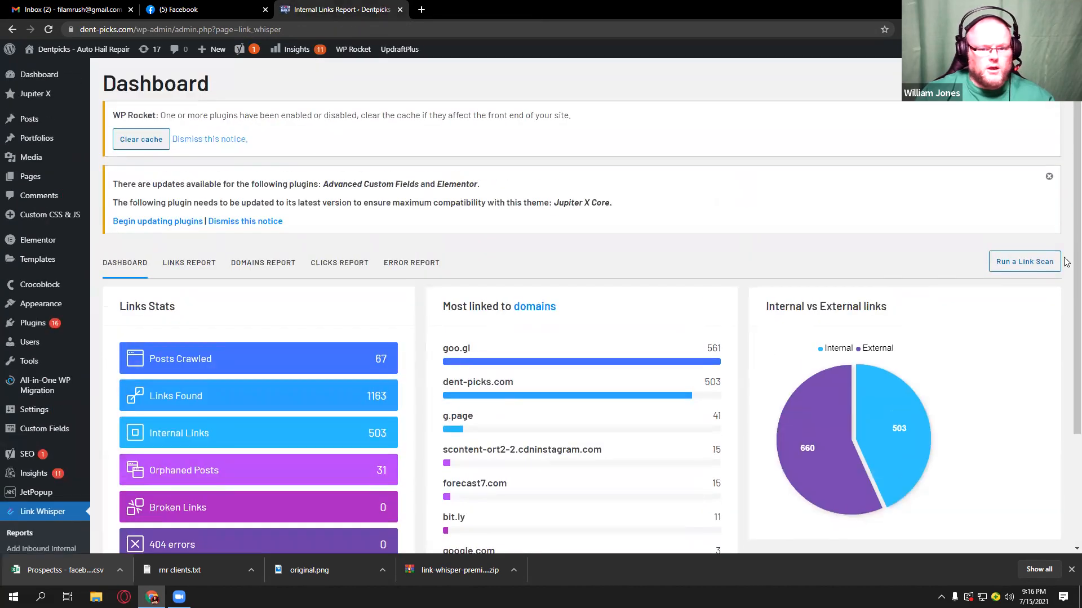
Step: Run a new link scan, close its completion dialog and look over the dashboard's link stats
{"action": "left_click", "coordinate": [1034, 267]}
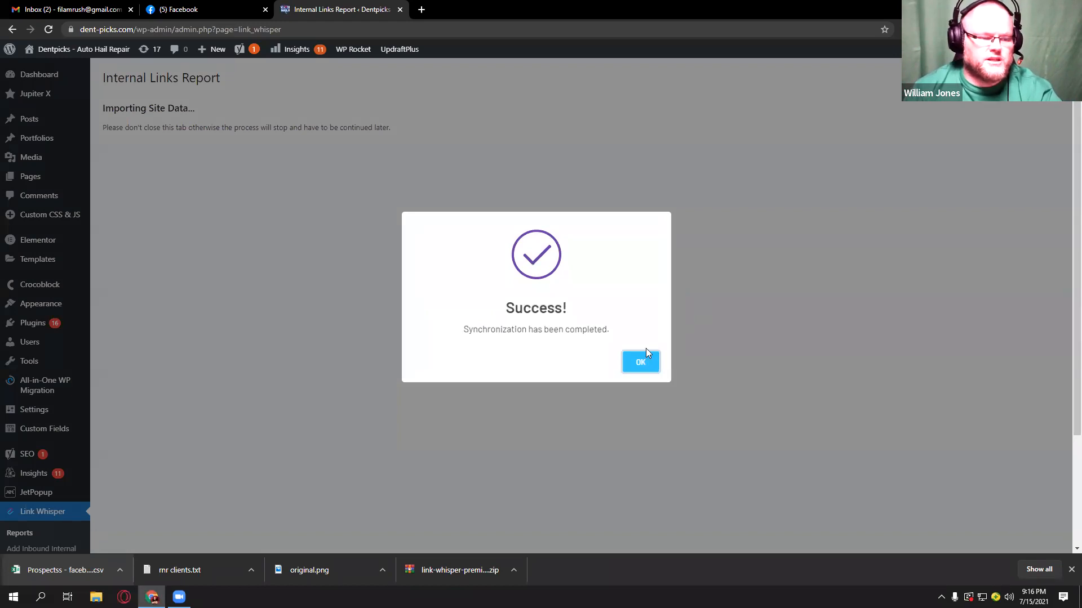
{"action": "left_click", "coordinate": [646, 351]}
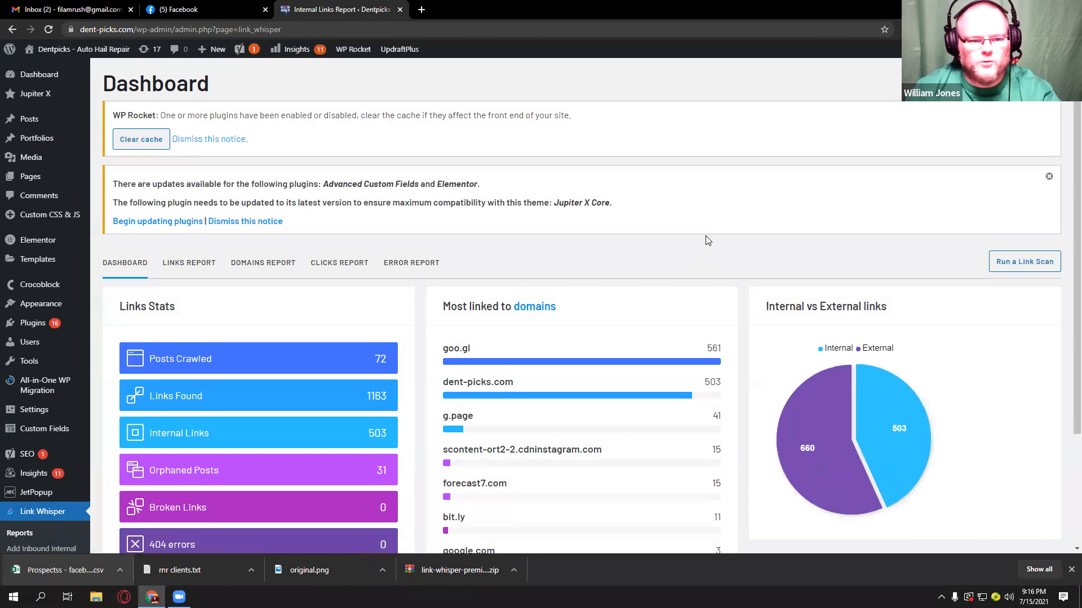
{"action": "scroll", "coordinate": [704, 236], "scroll_direction": "down", "scroll_amount": 3}
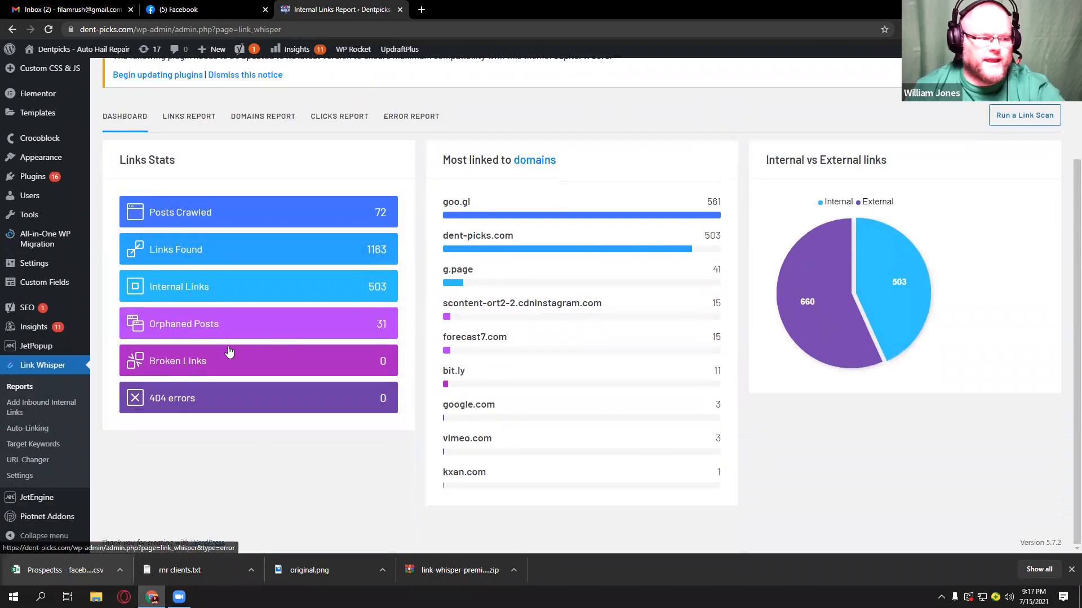
Step: Open the orphaned posts report and look through both pages down to "Makes and Models"
{"action": "left_click", "coordinate": [210, 324]}
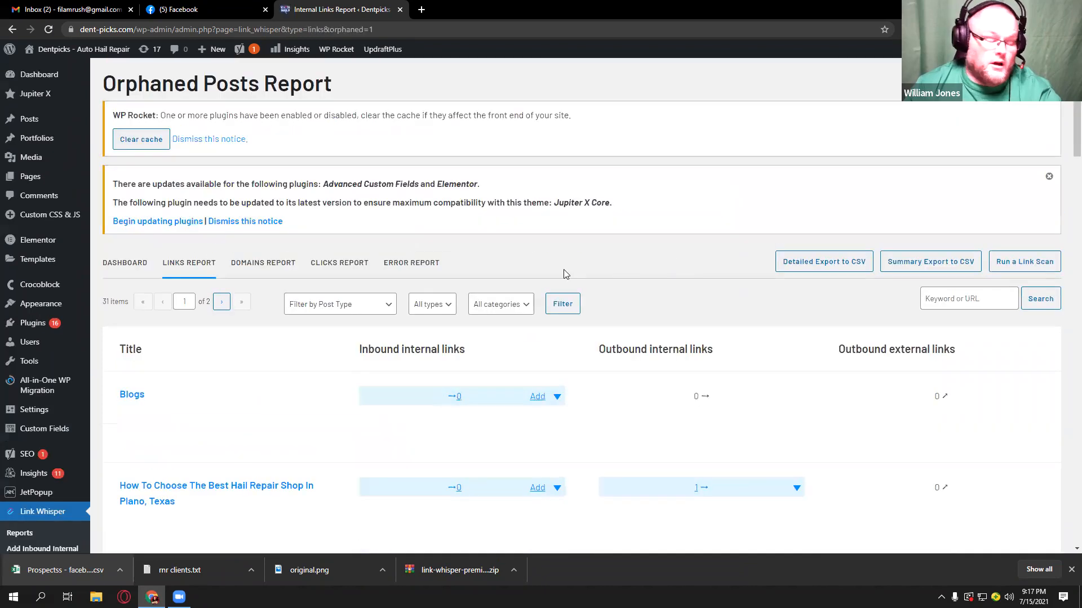
{"action": "scroll", "coordinate": [564, 271], "scroll_direction": "down", "scroll_amount": 3}
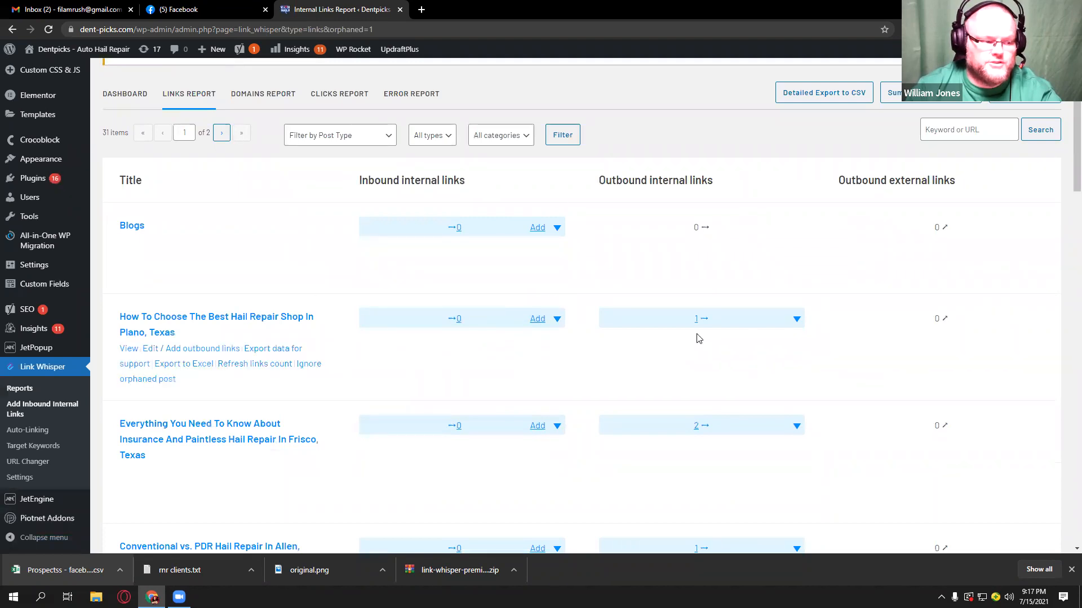
{"action": "scroll", "coordinate": [698, 338], "scroll_direction": "down", "scroll_amount": 10}
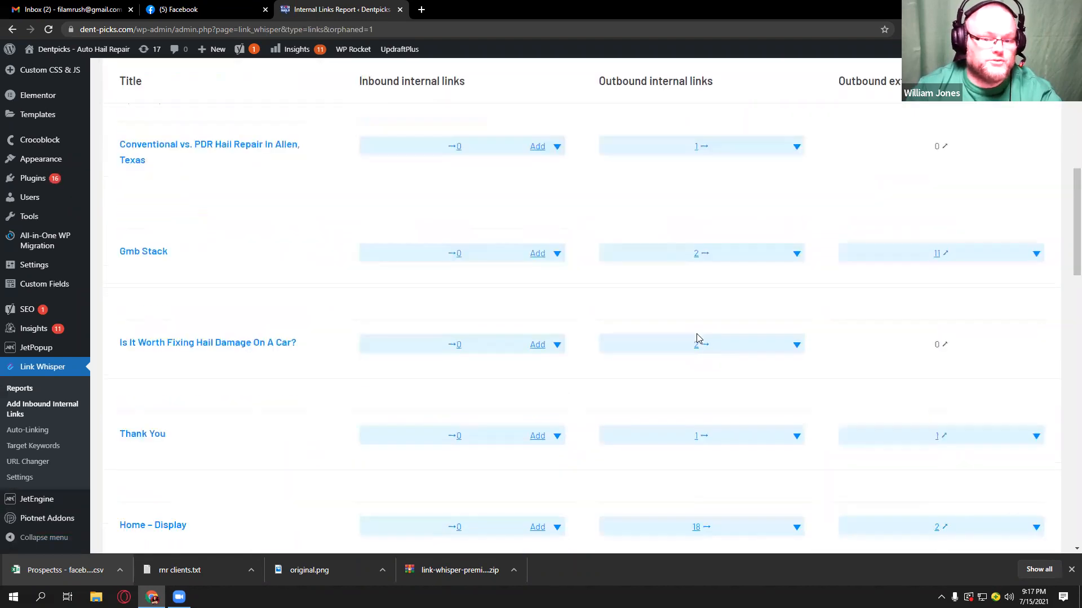
{"action": "scroll", "coordinate": [697, 338], "scroll_direction": "down", "scroll_amount": 15}
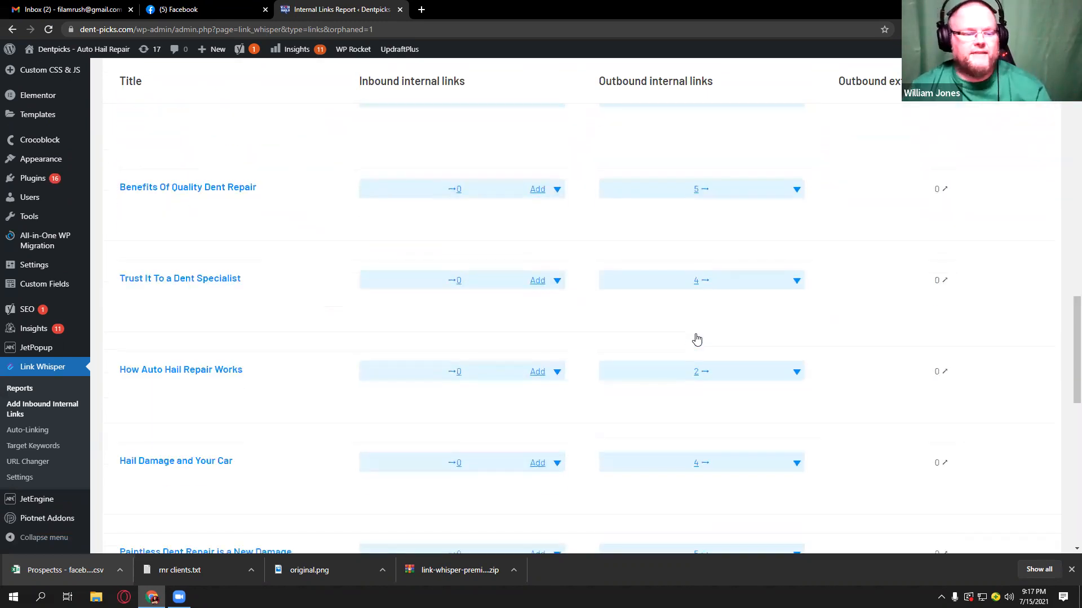
{"action": "scroll", "coordinate": [697, 339], "scroll_direction": "down", "scroll_amount": 2}
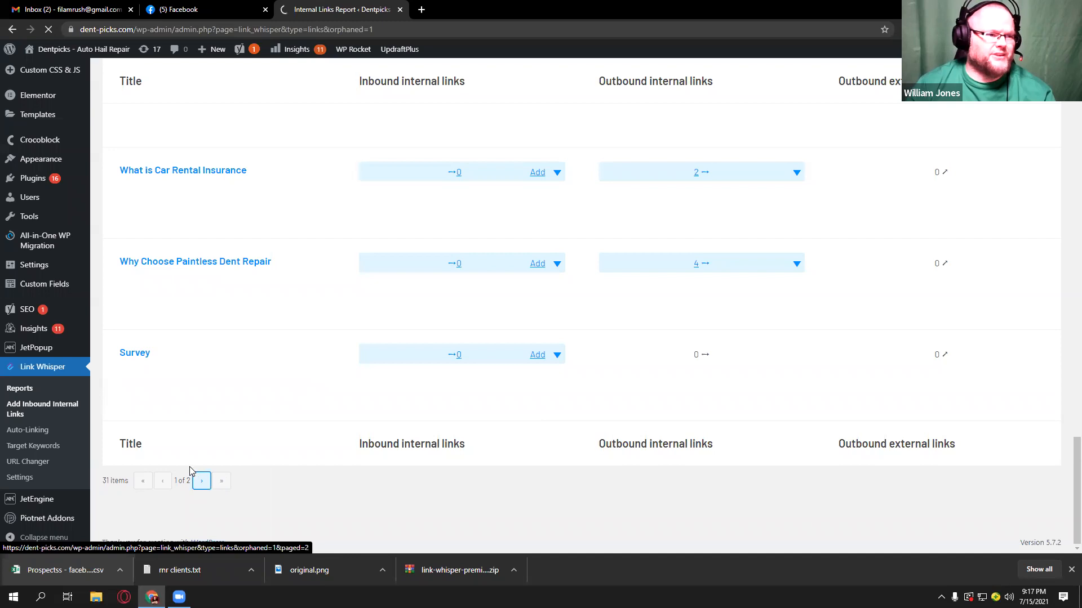
{"action": "left_click", "coordinate": [201, 482]}
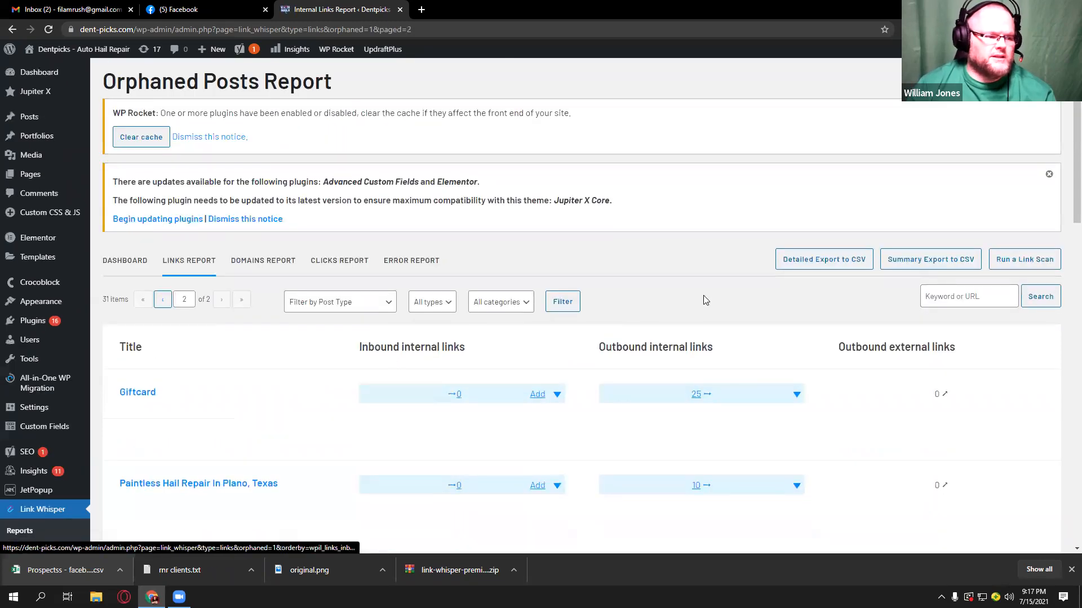
{"action": "scroll", "coordinate": [704, 295], "scroll_direction": "down", "scroll_amount": 12}
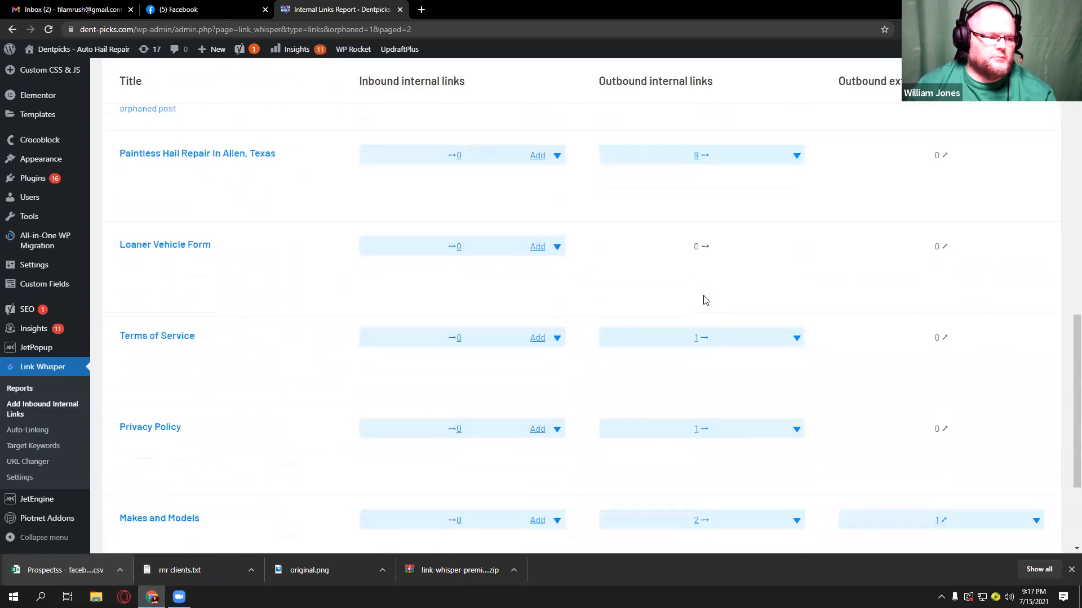
{"action": "scroll", "coordinate": [702, 301], "scroll_direction": "down", "scroll_amount": 3}
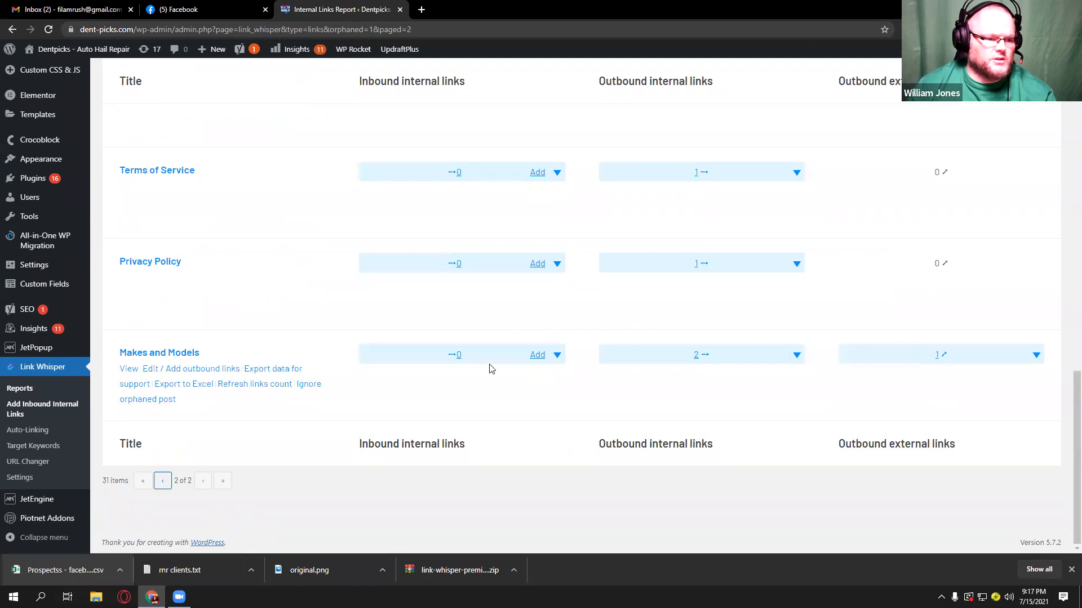
Step: Add the suggested inbound link from "Top Quality PDR for Hail Damage on Electric Vehicles in Plano, Texas" to "Makes and Models" and close its suggestions
{"action": "left_click", "coordinate": [531, 356]}
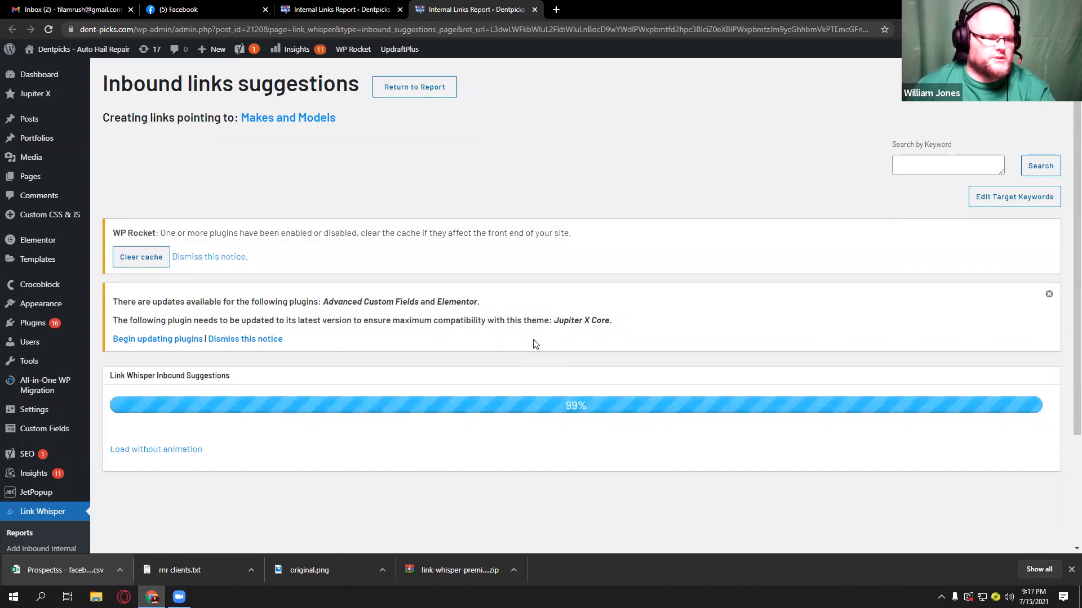
{"action": "scroll", "coordinate": [583, 268], "scroll_direction": "down", "scroll_amount": 5}
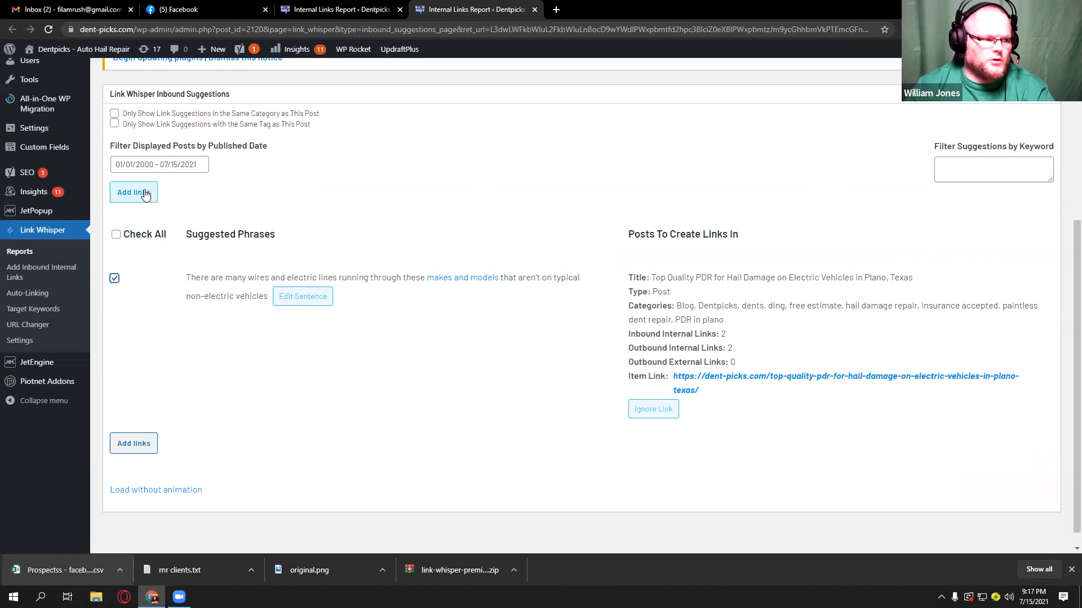
{"action": "left_click", "coordinate": [139, 193]}
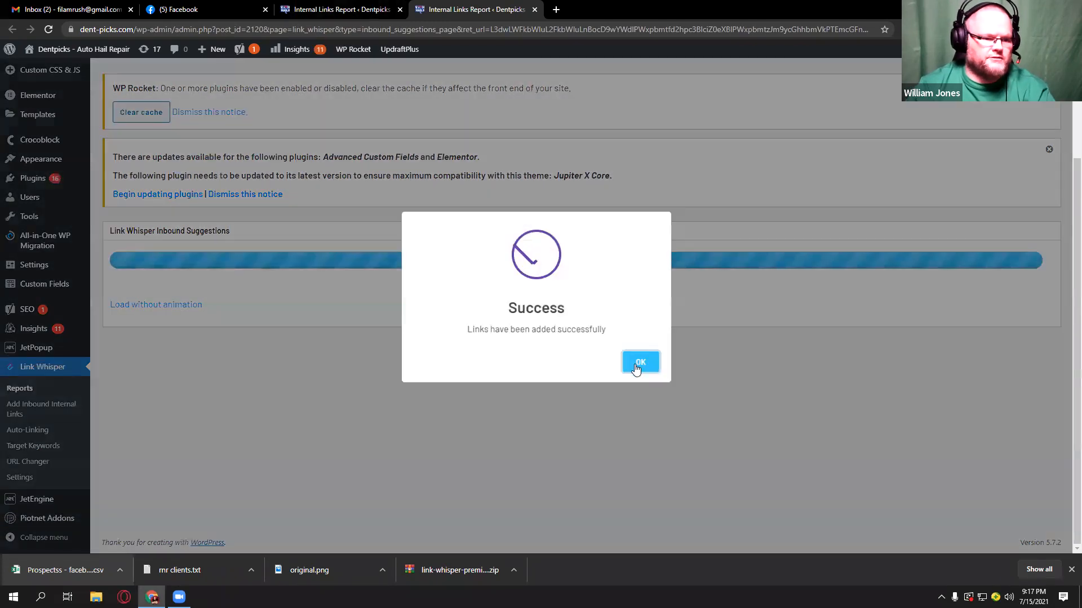
{"action": "left_click", "coordinate": [638, 365]}
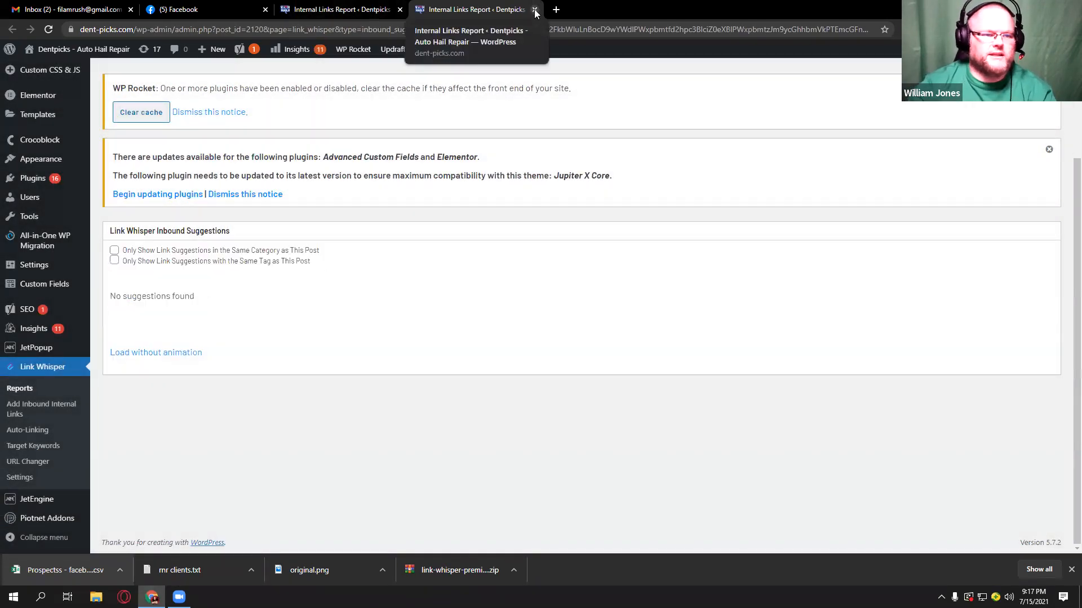
{"action": "left_click", "coordinate": [534, 12]}
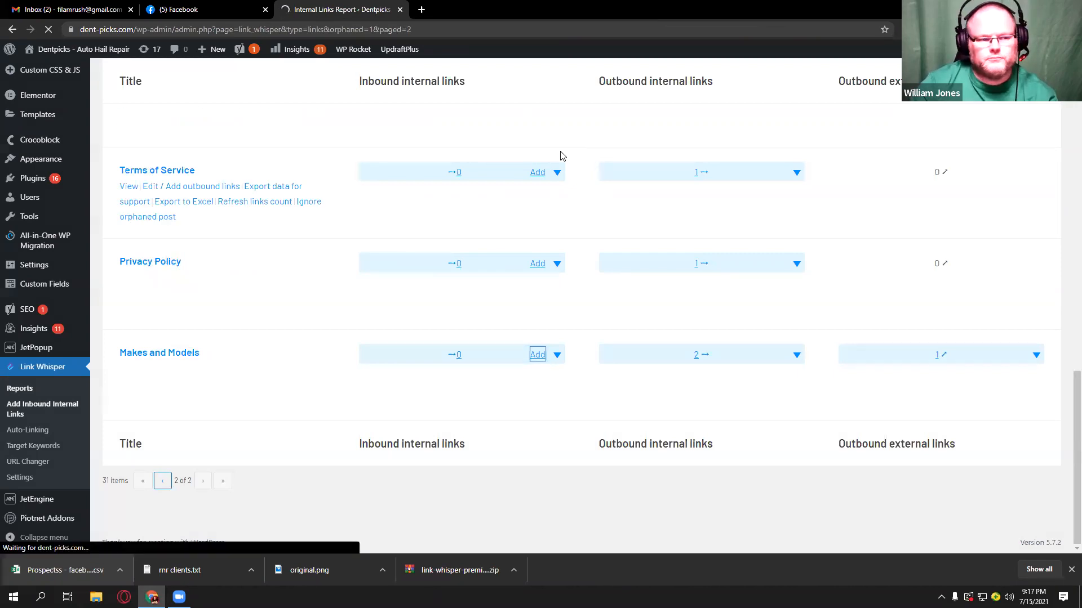
Step: Add the "privacy policies" inbound link from "Terms of Service" to "Privacy Policy", close the suggestions and refresh the orphaned posts report
{"action": "left_click", "coordinate": [538, 358]}
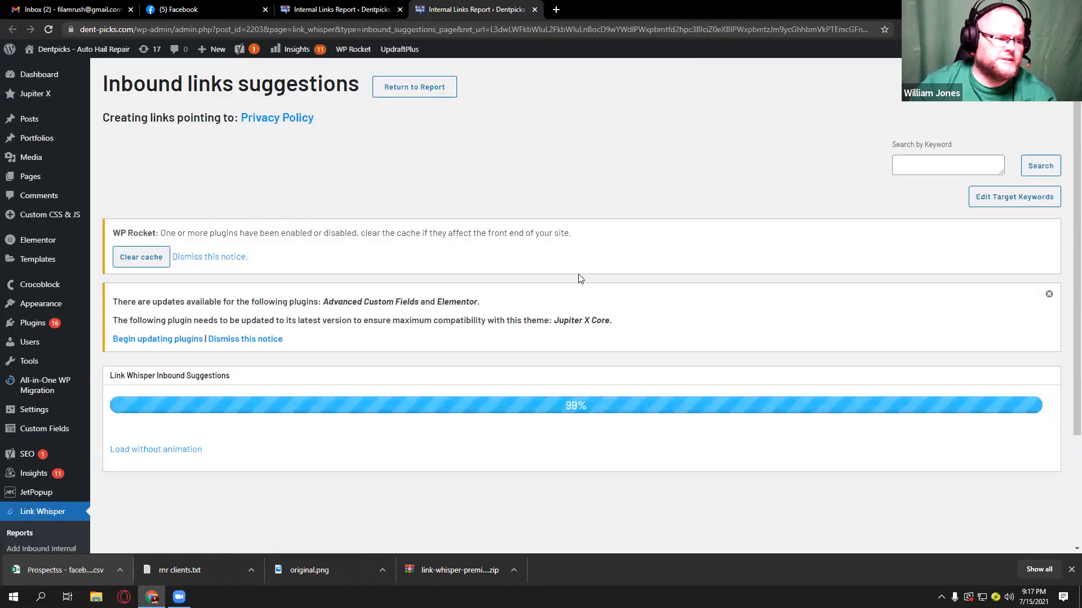
{"action": "scroll", "coordinate": [581, 279], "scroll_direction": "down", "scroll_amount": 1}
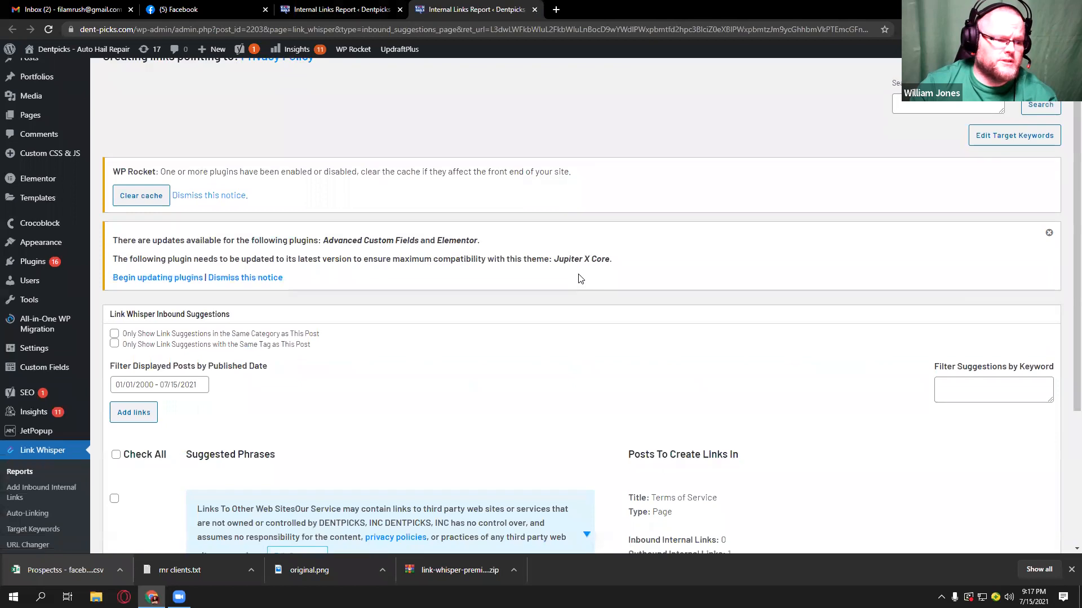
{"action": "scroll", "coordinate": [581, 279], "scroll_direction": "down", "scroll_amount": 3}
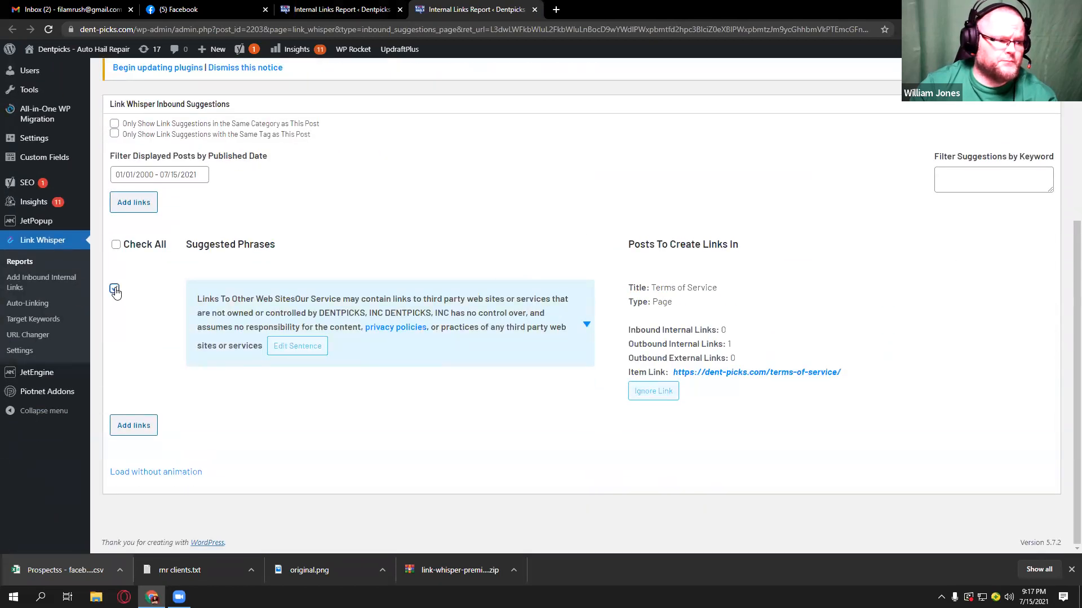
{"action": "left_click", "coordinate": [129, 203]}
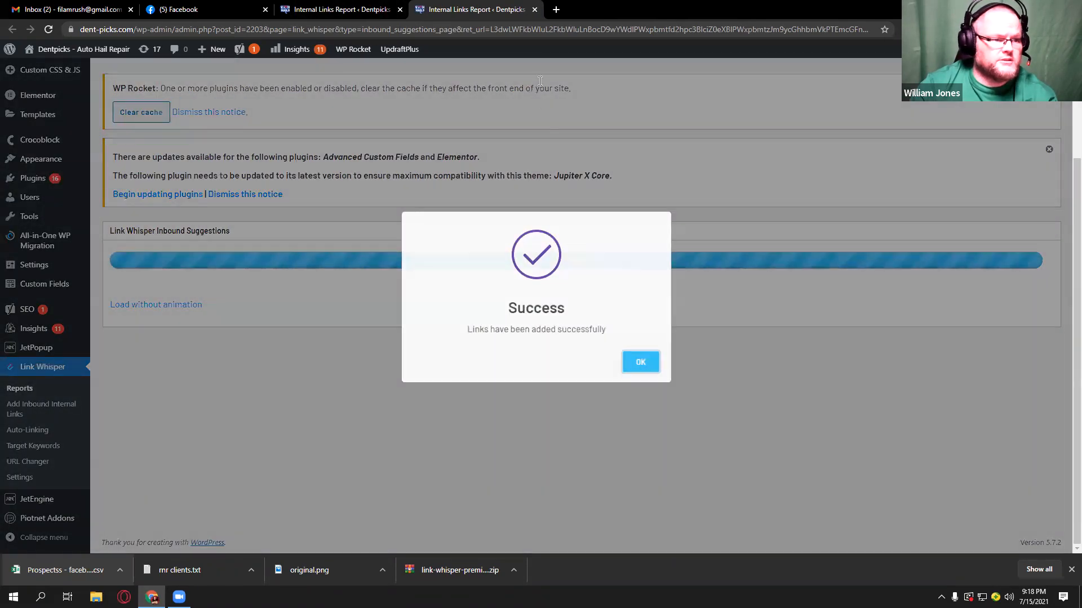
{"action": "left_click", "coordinate": [639, 363]}
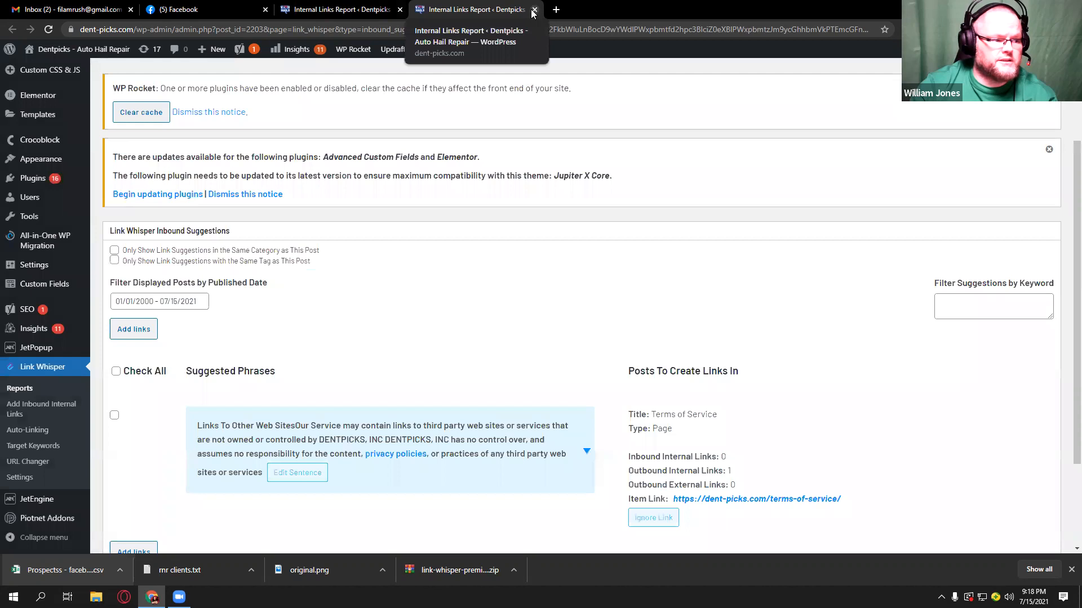
{"action": "left_click", "coordinate": [533, 9]}
{"action": "key", "text": "F5"}
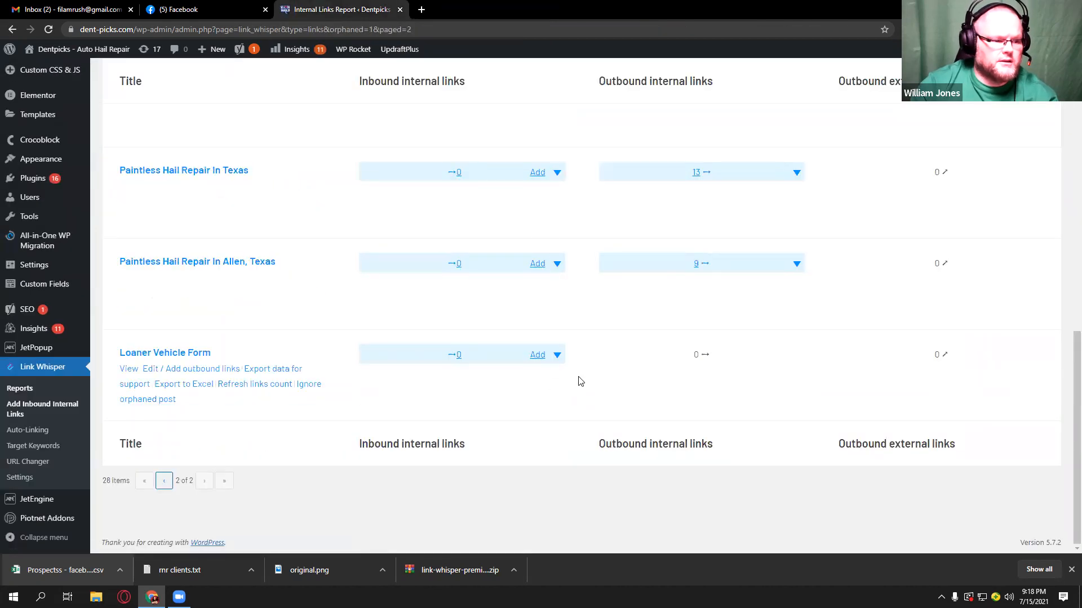
Step: Add the suggested inbound links from "How Auto Hail Repair Works" and "Specialist Auto Body Repair Workshops" to "Loaner Vehicle Form", and refresh the report
{"action": "left_click", "coordinate": [538, 356]}
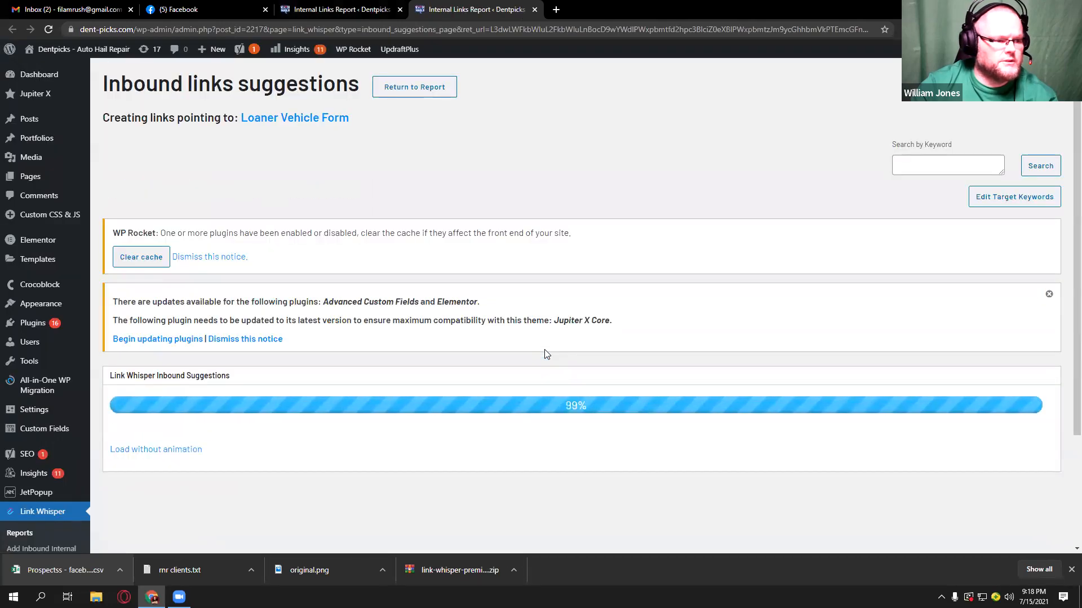
{"action": "left_click", "coordinate": [1049, 295]}
{"action": "scroll", "coordinate": [433, 387], "scroll_direction": "down", "scroll_amount": 5}
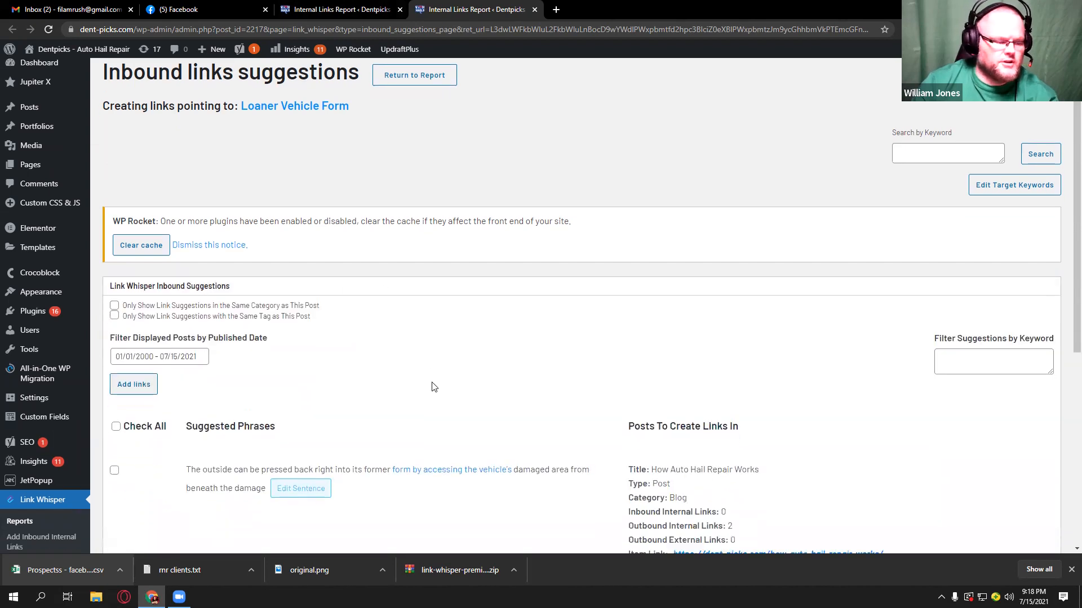
{"action": "left_click", "coordinate": [115, 202]}
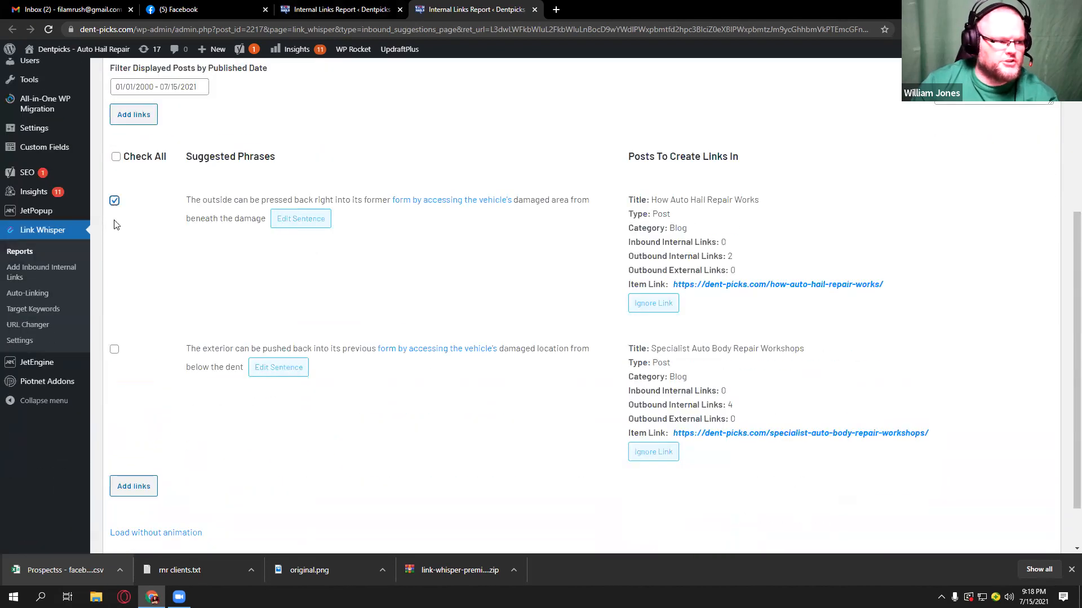
{"action": "left_click", "coordinate": [114, 350]}
{"action": "scroll", "coordinate": [270, 393], "scroll_direction": "up", "scroll_amount": 2}
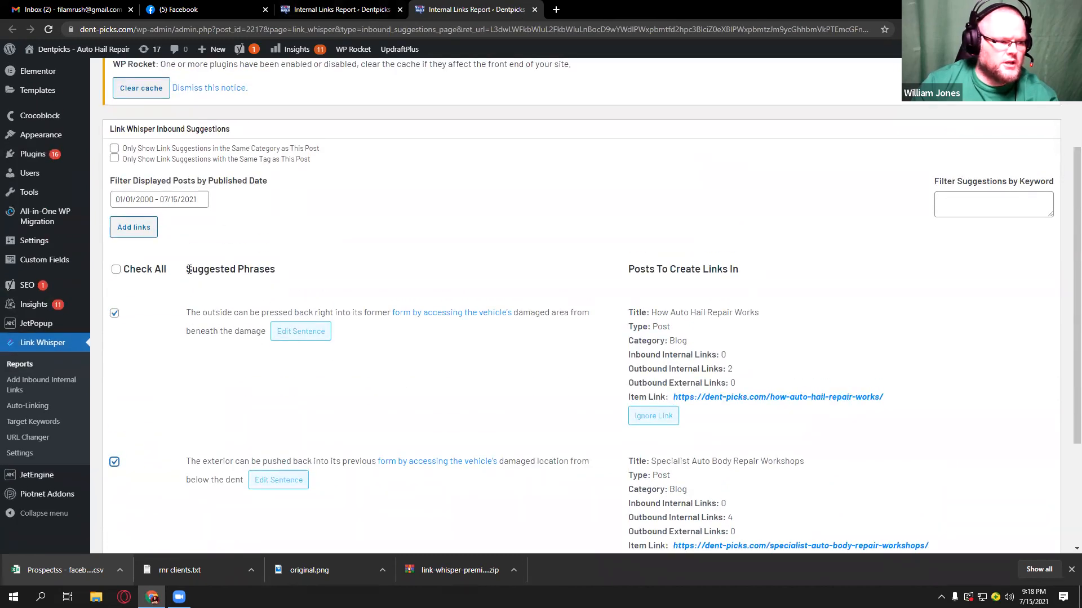
{"action": "left_click", "coordinate": [133, 228]}
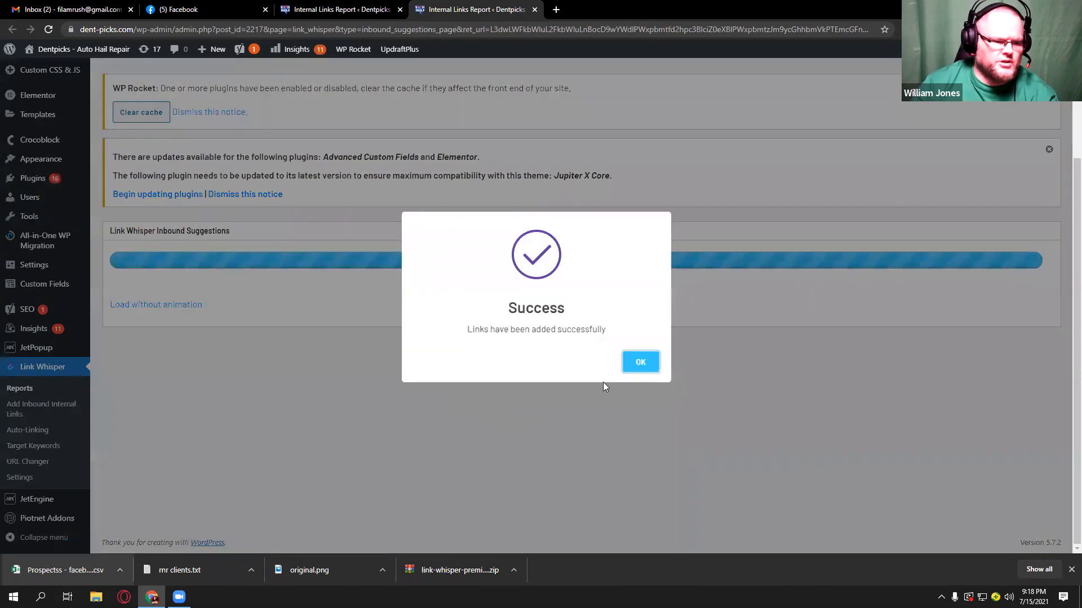
{"action": "left_click", "coordinate": [641, 361]}
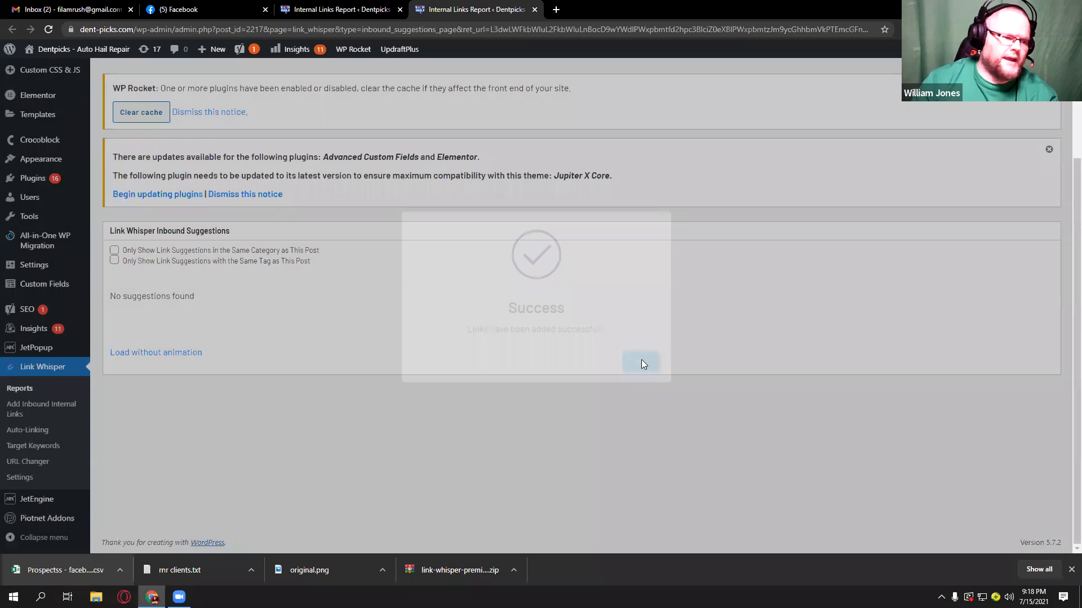
{"action": "left_click", "coordinate": [535, 9]}
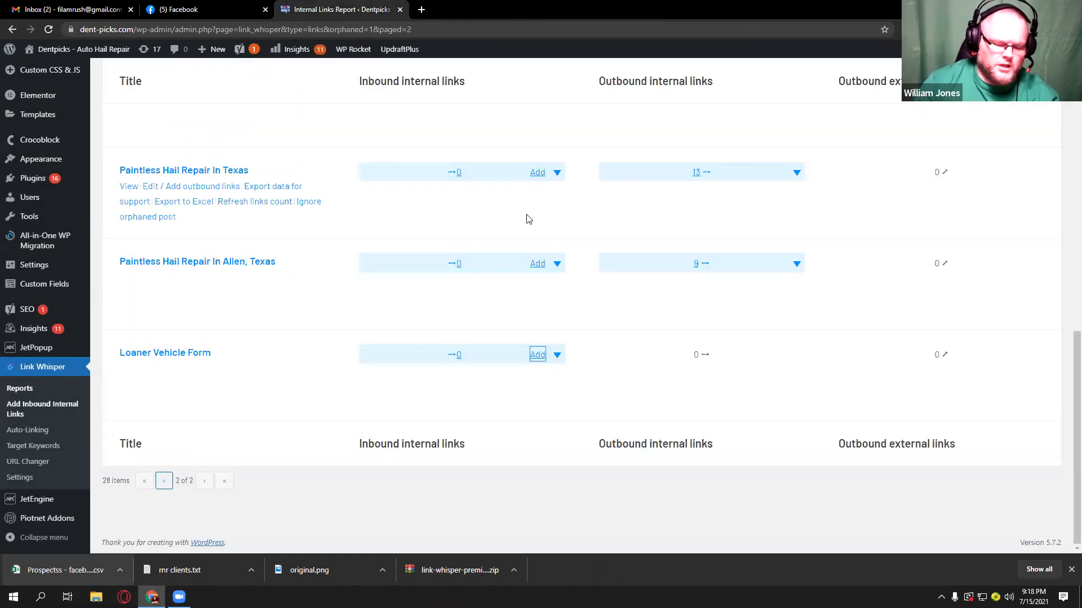
{"action": "key", "text": "F5"}
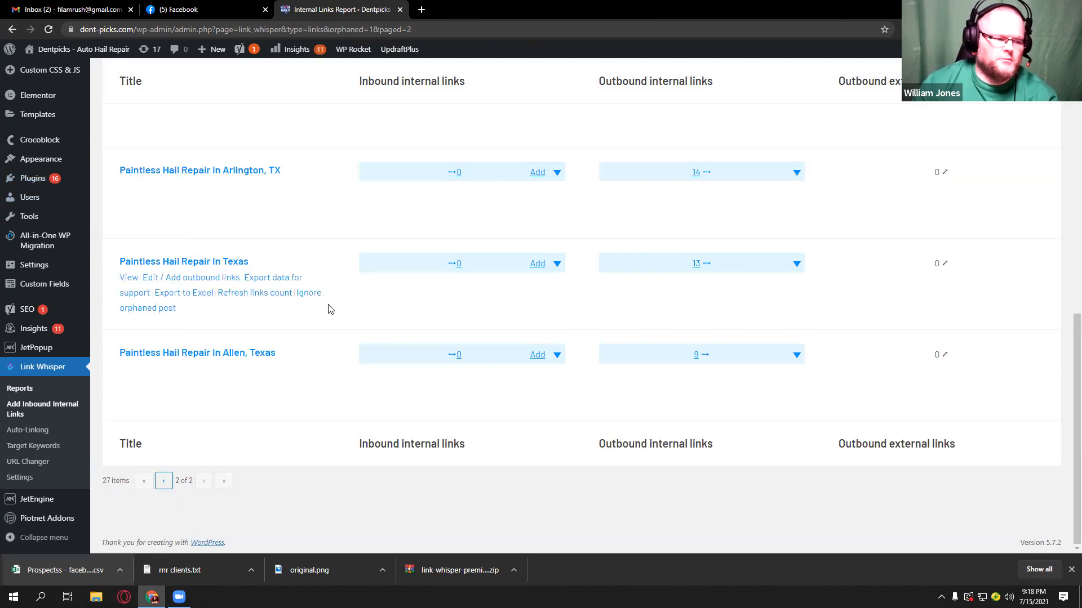
Step: Add the suggested inbound links from "Paintless Hail Repair In Texas" and the McKinney post to "Paintless Hail Repair In Allen, Texas", and refresh the report
{"action": "left_click", "coordinate": [538, 355]}
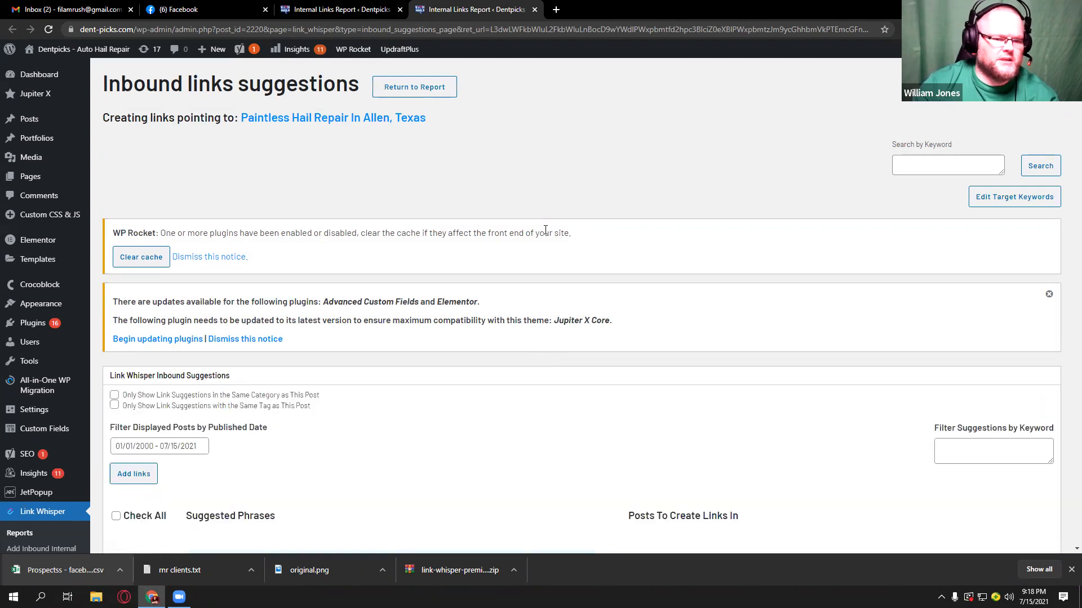
{"action": "left_click", "coordinate": [1047, 296]}
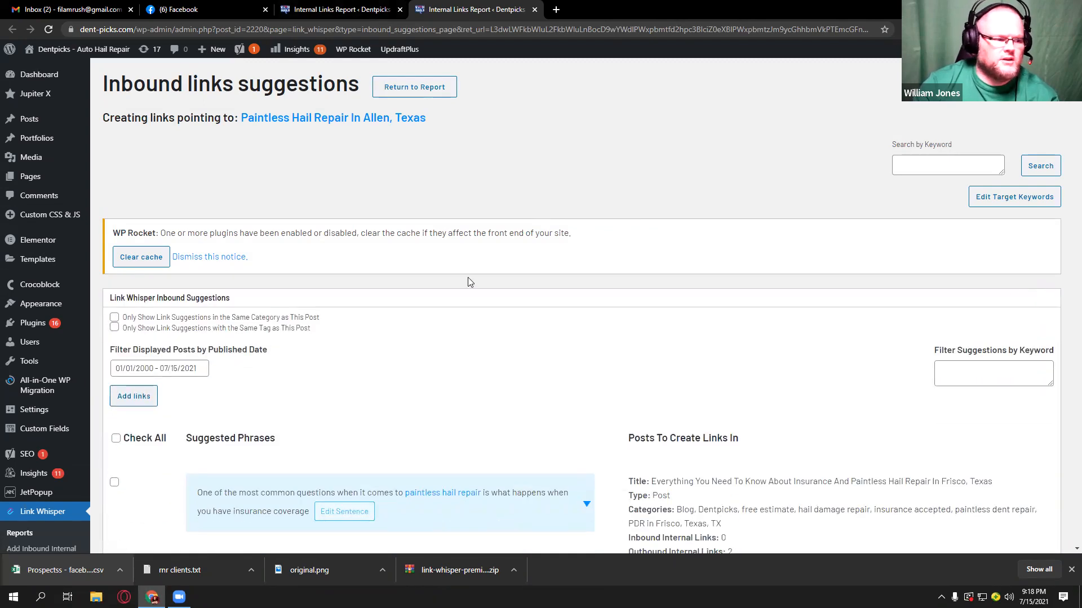
{"action": "scroll", "coordinate": [468, 280], "scroll_direction": "down", "scroll_amount": 4}
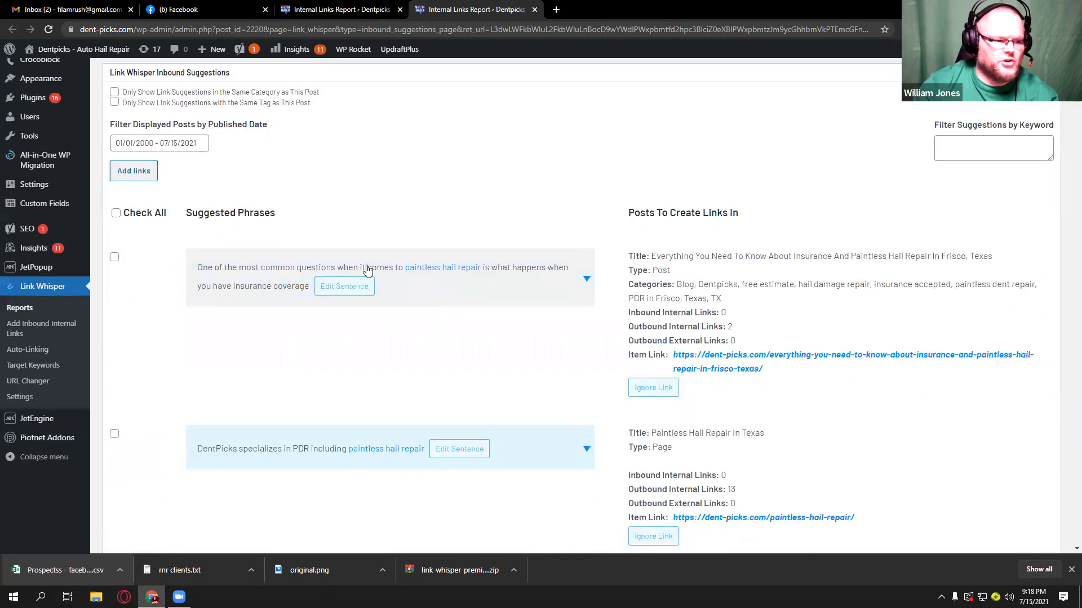
{"action": "scroll", "coordinate": [504, 306], "scroll_direction": "down", "scroll_amount": 4}
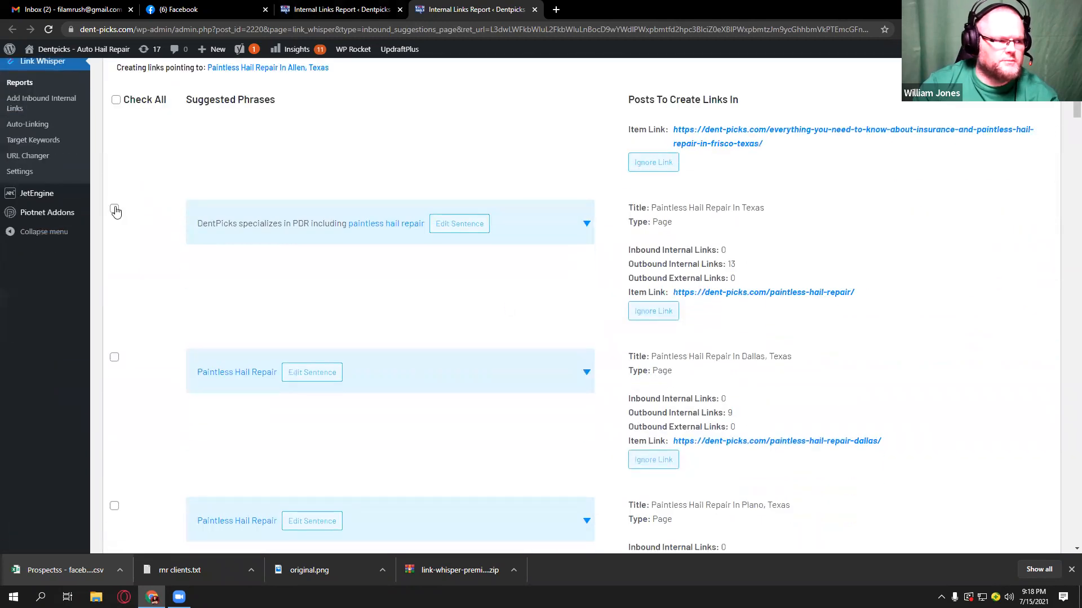
{"action": "scroll", "coordinate": [175, 276], "scroll_direction": "down", "scroll_amount": 8}
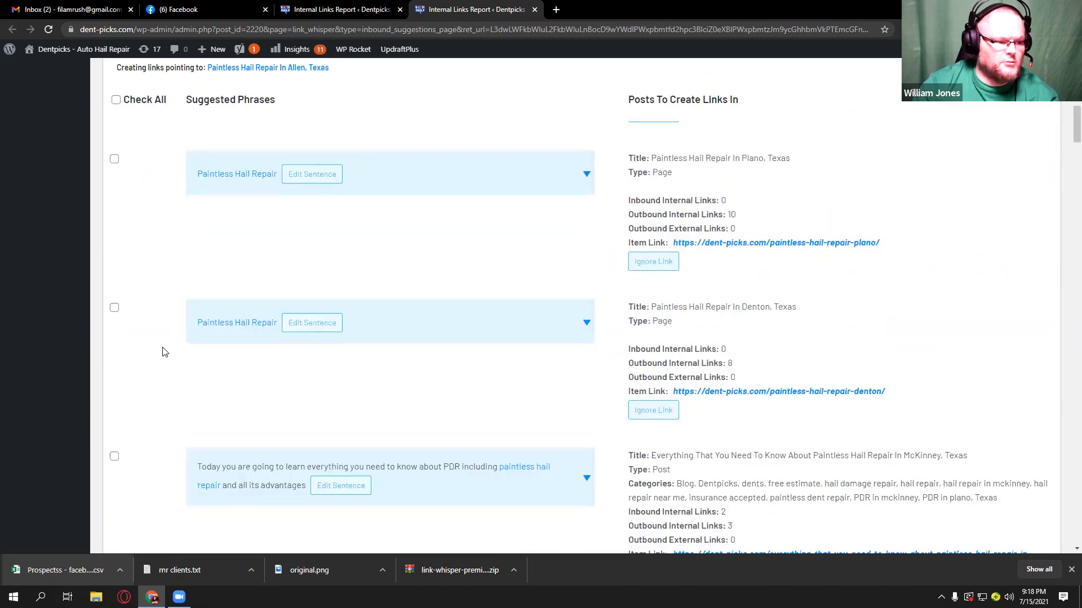
{"action": "left_click", "coordinate": [115, 353]}
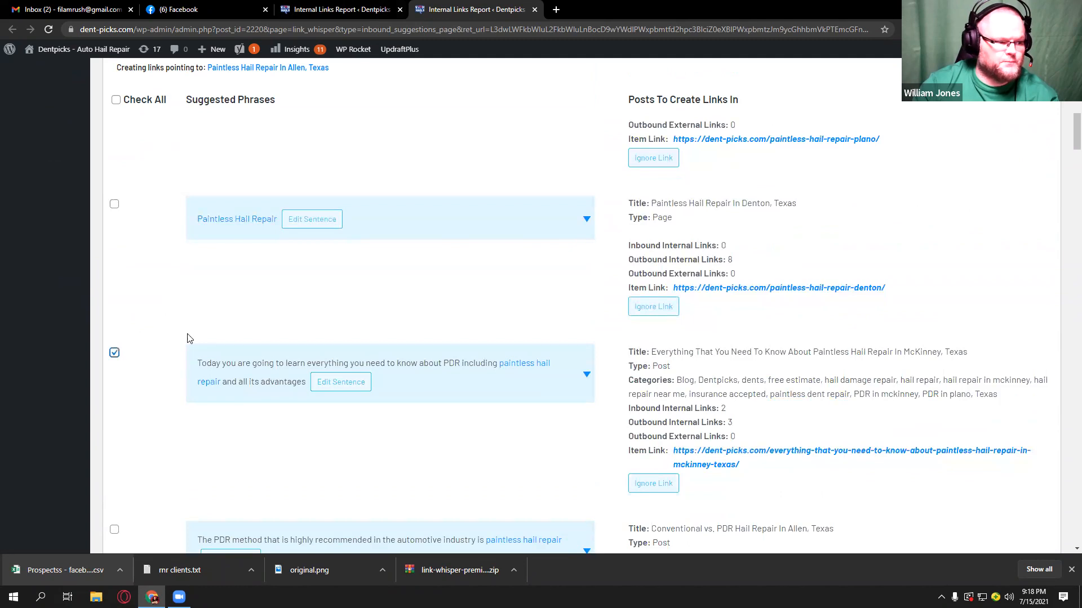
{"action": "scroll", "coordinate": [222, 334], "scroll_direction": "up", "scroll_amount": 15}
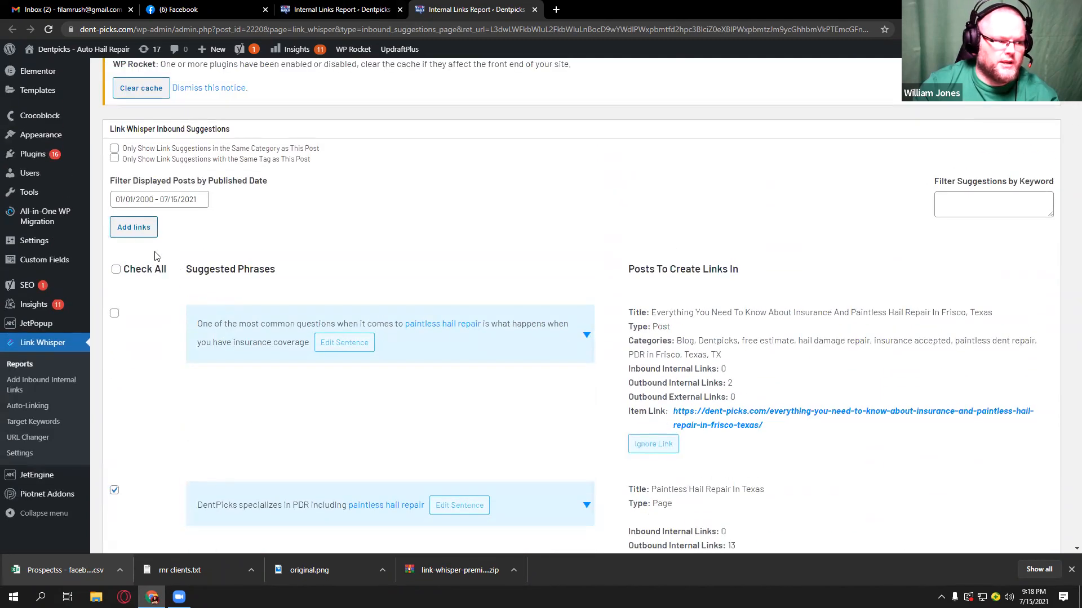
{"action": "left_click", "coordinate": [140, 230]}
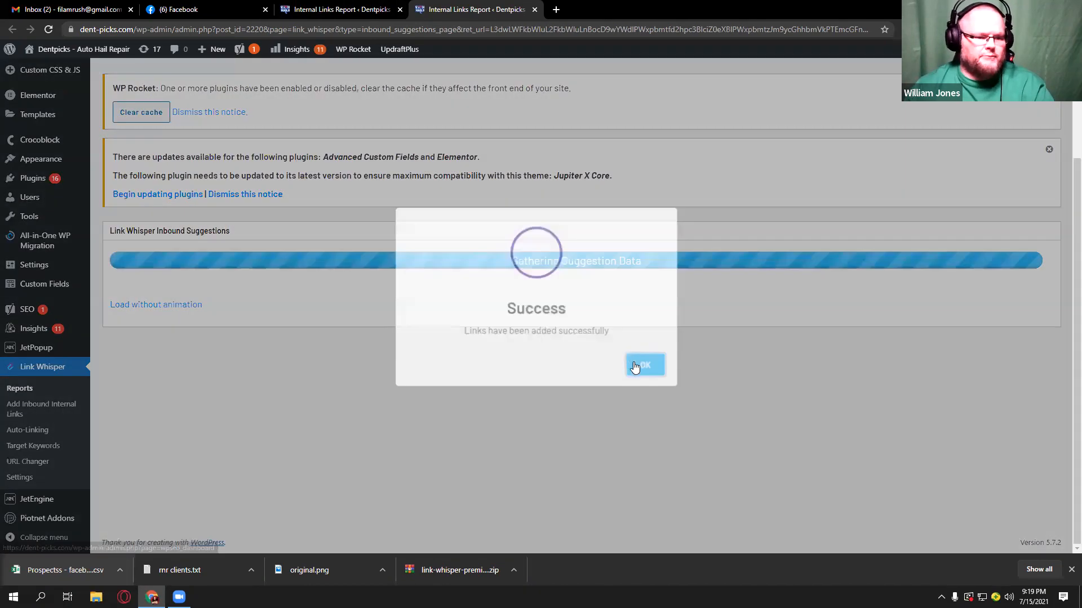
{"action": "left_click", "coordinate": [642, 365]}
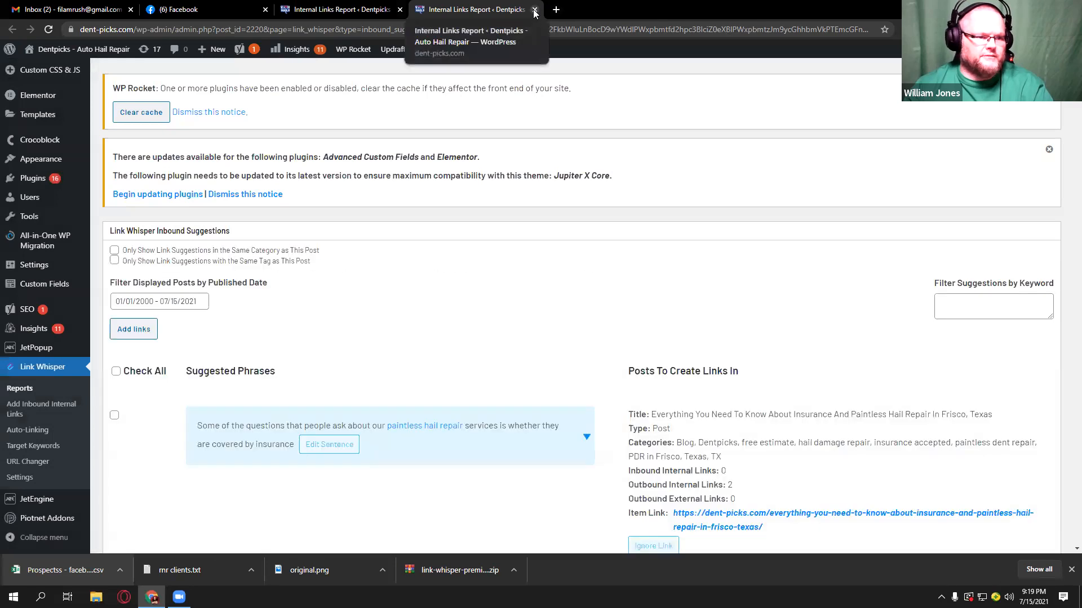
{"action": "left_click", "coordinate": [534, 10]}
{"action": "key", "text": "F5"}
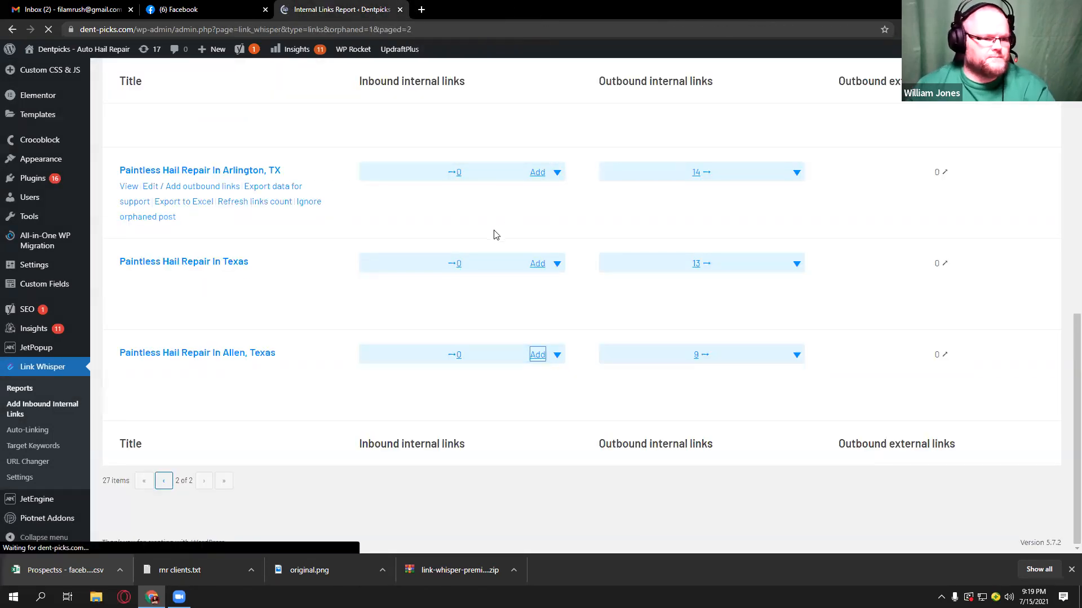
Step: Add the suggested inbound links from the Allen page and the Frisco insurance post to "Paintless Hail Repair In Texas", and refresh the report
{"action": "left_click", "coordinate": [538, 355]}
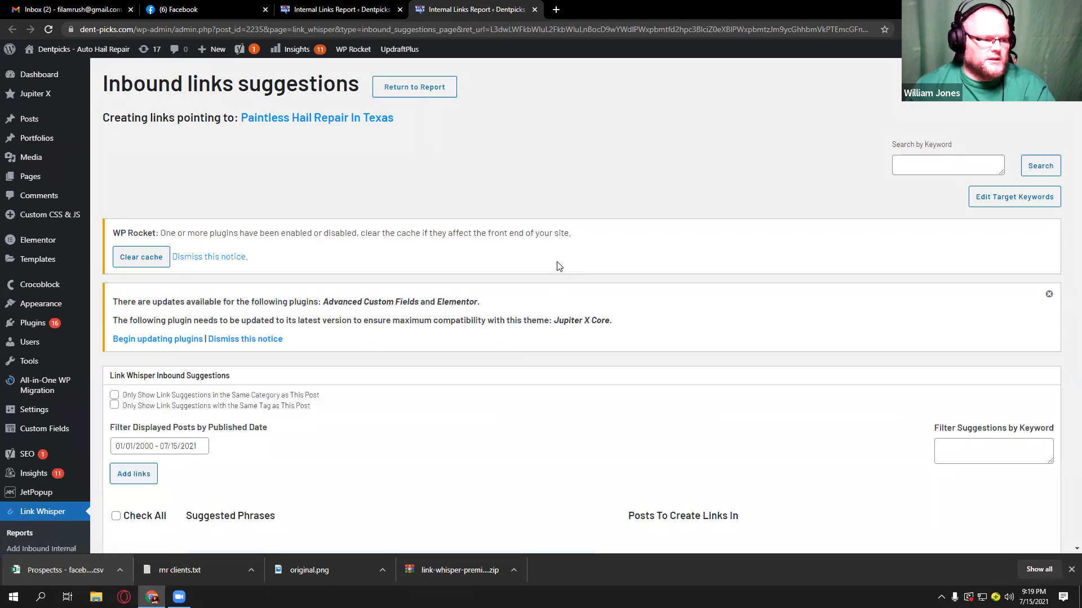
{"action": "scroll", "coordinate": [558, 266], "scroll_direction": "down", "scroll_amount": 6}
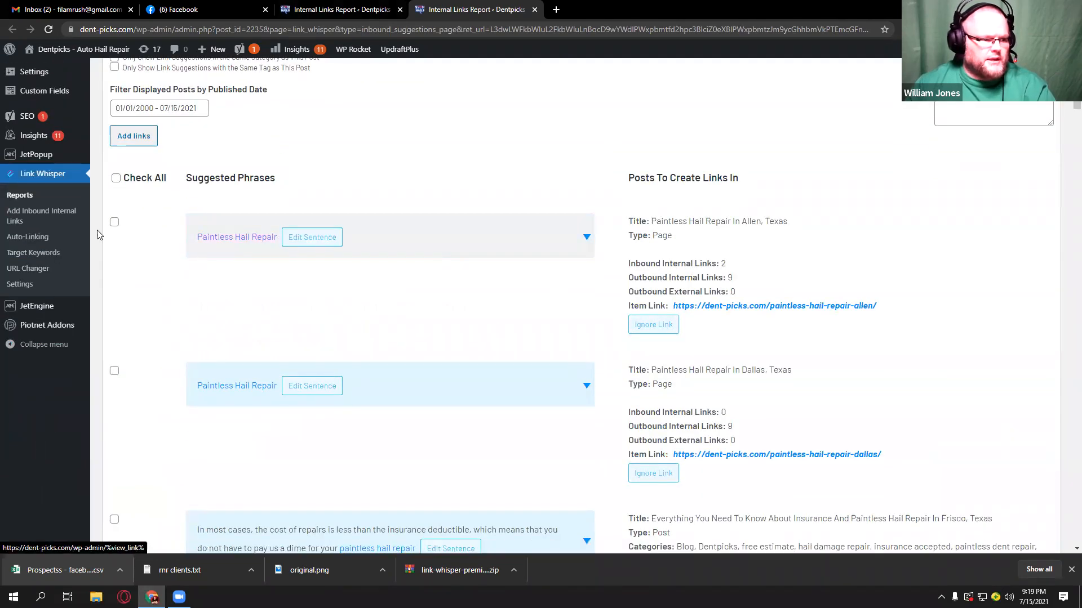
{"action": "scroll", "coordinate": [271, 364], "scroll_direction": "down", "scroll_amount": 4}
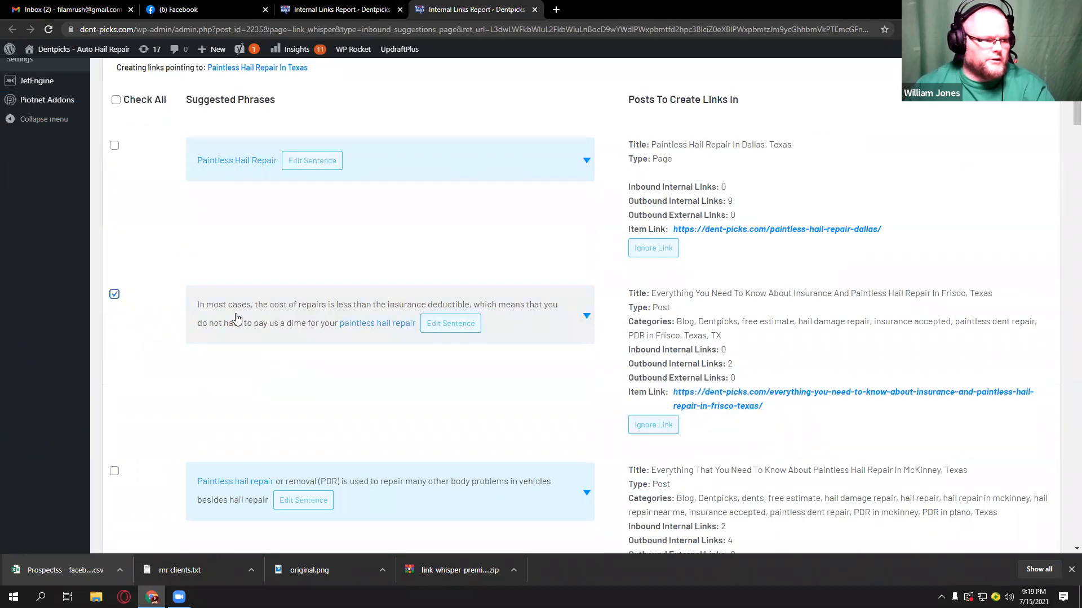
{"action": "scroll", "coordinate": [236, 319], "scroll_direction": "up", "scroll_amount": 5}
{"action": "left_click", "coordinate": [132, 193]}
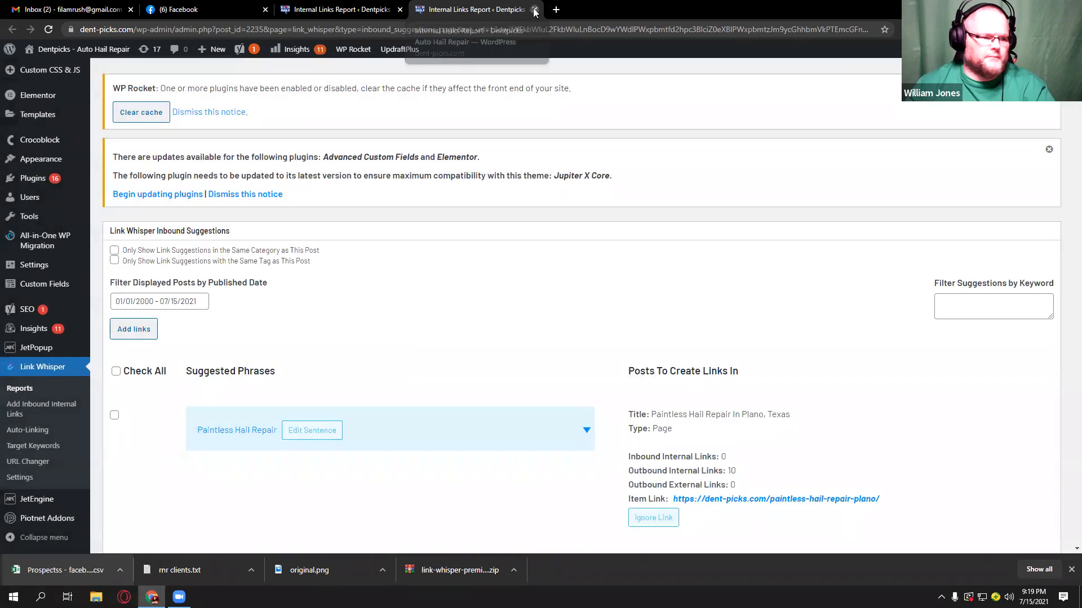
{"action": "left_click", "coordinate": [534, 9]}
{"action": "key", "text": "F5"}
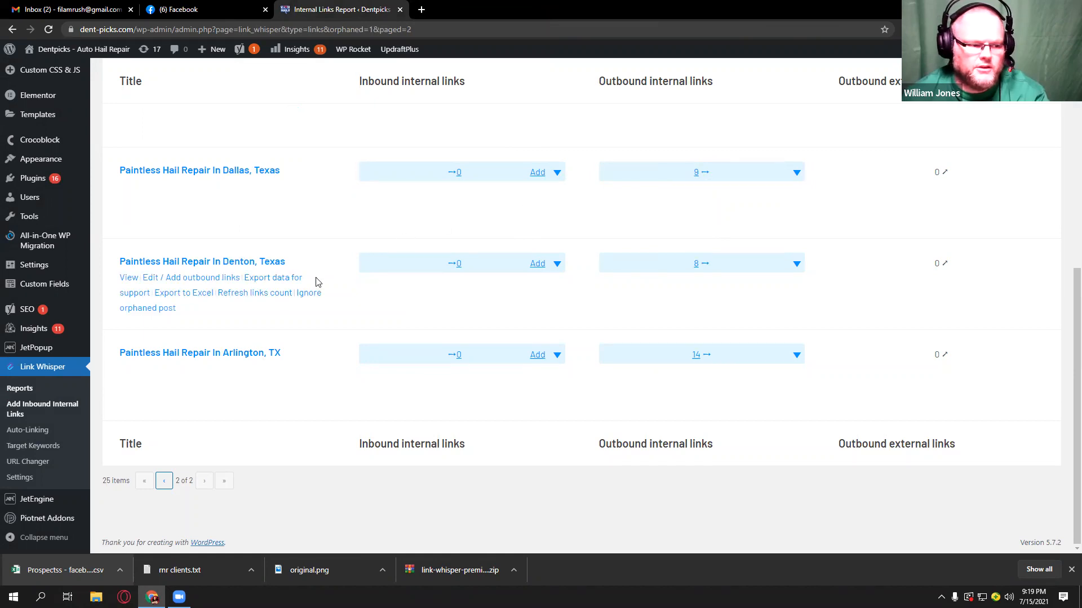
Step: Select the suggested inbound links from the Frisco insurance post and "Conventional vs. PDR Hail Repair In Allen, Texas" to "Paintless Hail Repair In Arlington, TX"
{"action": "left_click", "coordinate": [538, 356]}
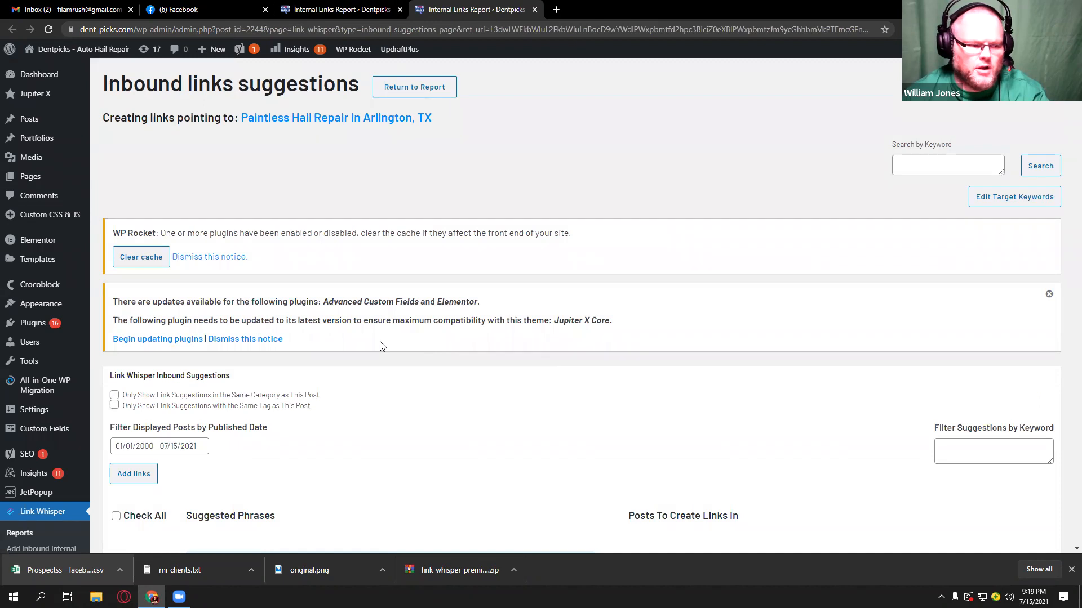
{"action": "scroll", "coordinate": [380, 346], "scroll_direction": "down", "scroll_amount": 4}
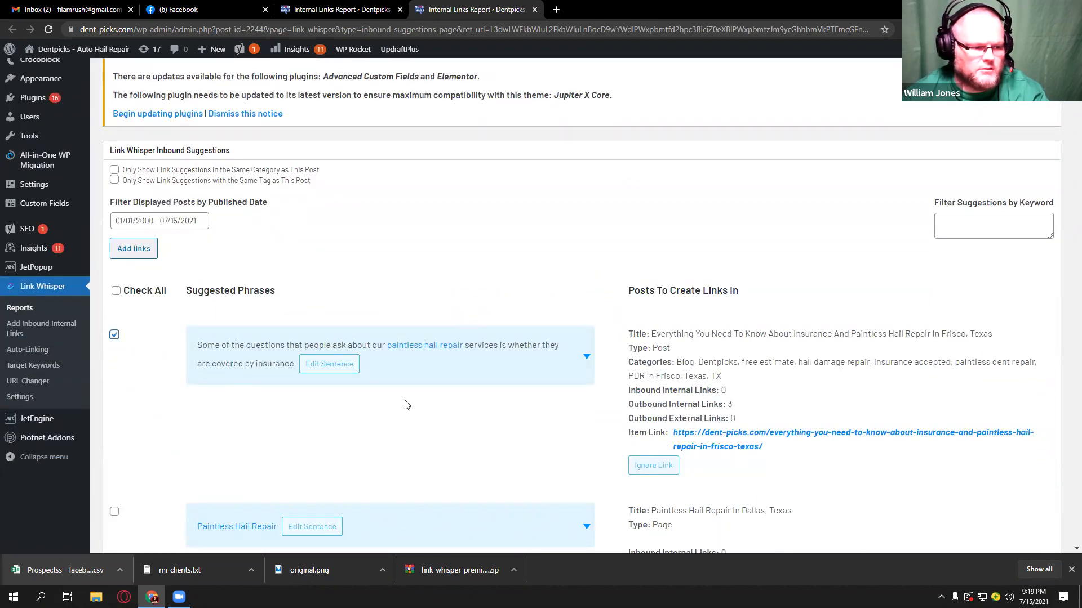
{"action": "scroll", "coordinate": [405, 406], "scroll_direction": "down", "scroll_amount": 4}
{"action": "scroll", "coordinate": [396, 406], "scroll_direction": "down", "scroll_amount": 7}
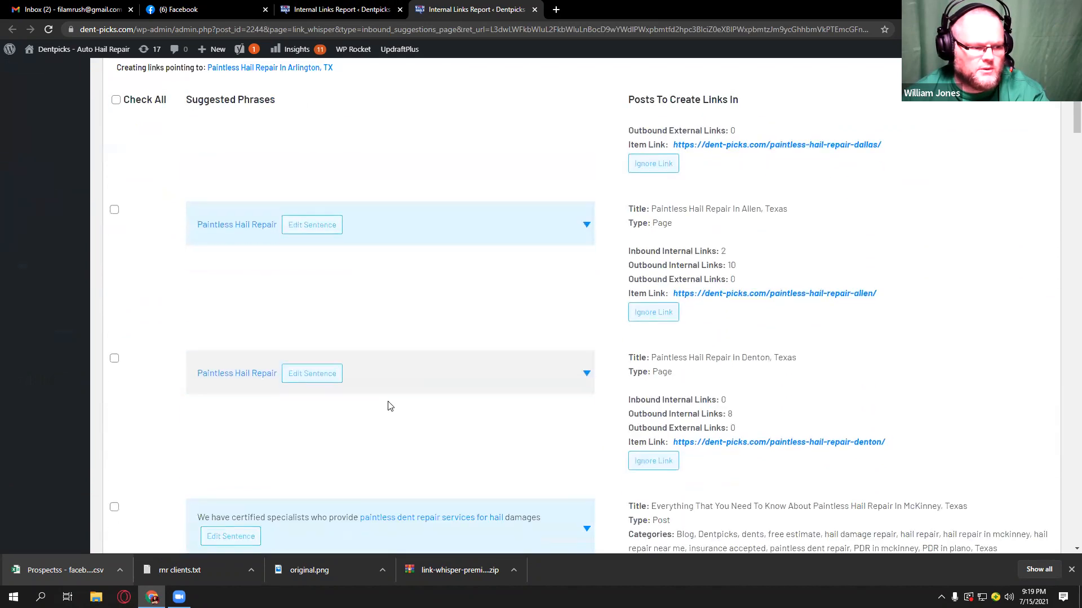
{"action": "scroll", "coordinate": [386, 404], "scroll_direction": "down", "scroll_amount": 4}
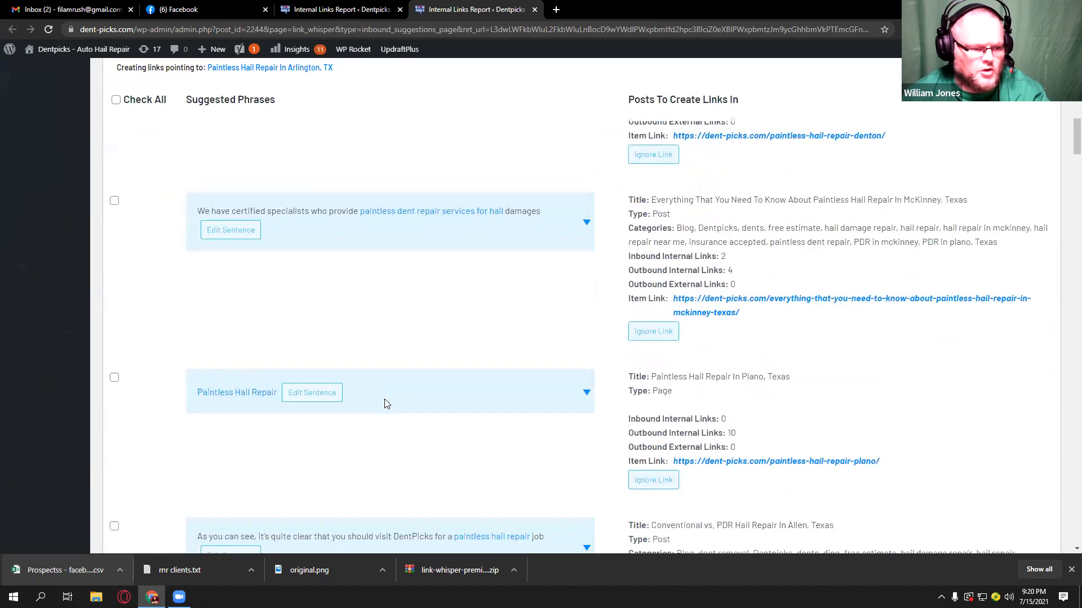
{"action": "scroll", "coordinate": [385, 402], "scroll_direction": "down", "scroll_amount": 2}
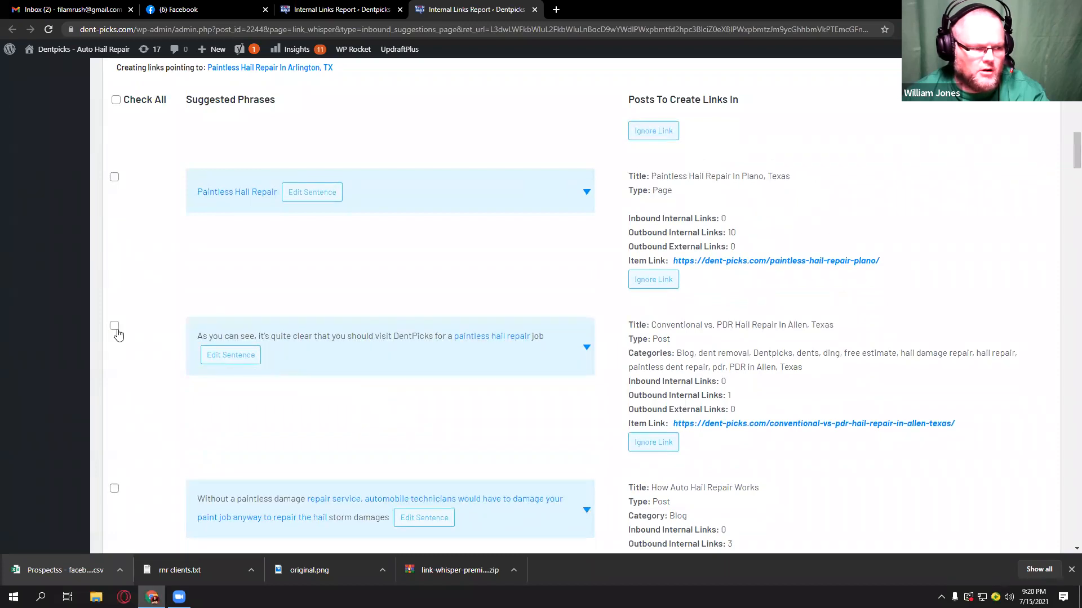
{"action": "scroll", "coordinate": [280, 411], "scroll_direction": "up", "scroll_amount": 10}
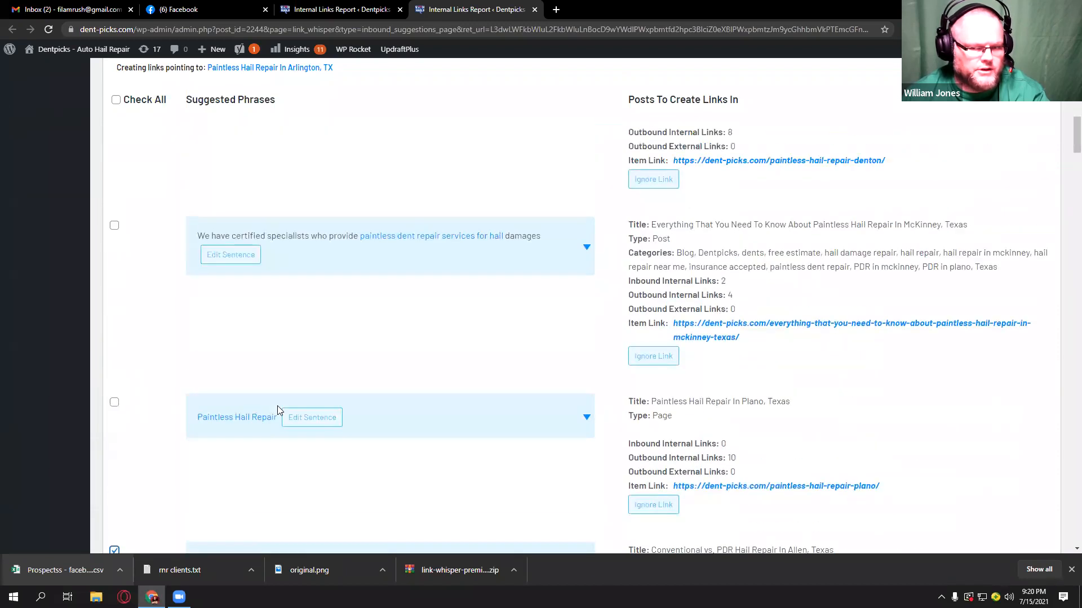
Step: Add the checked inbound link suggestions pointing to the Paintless Hail Repair In Arlington, TX page
{"action": "scroll", "coordinate": [276, 407], "scroll_direction": "up", "scroll_amount": 5}
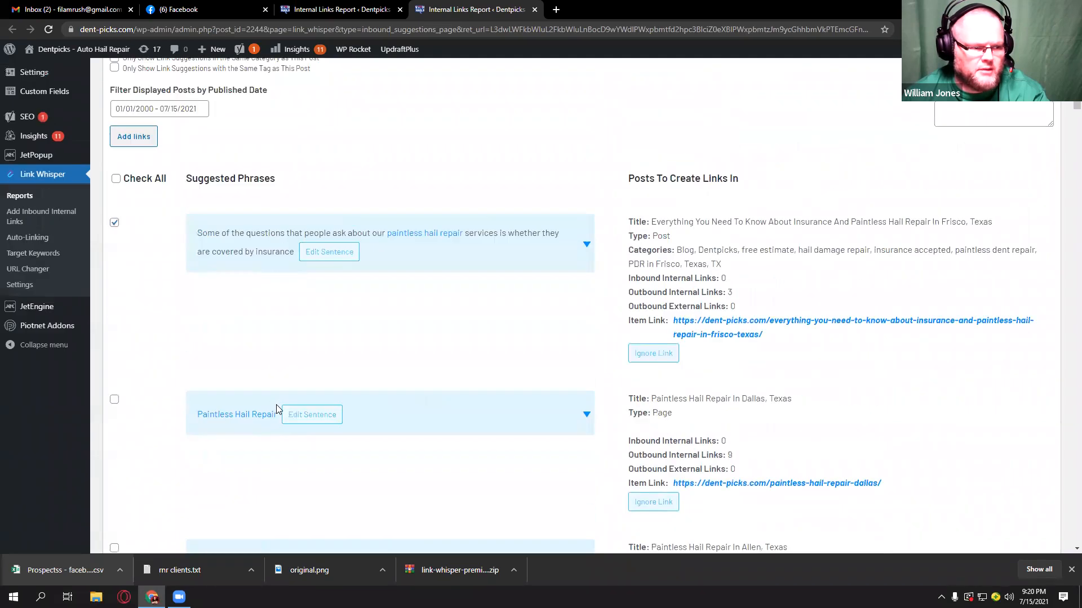
{"action": "left_click", "coordinate": [134, 197]}
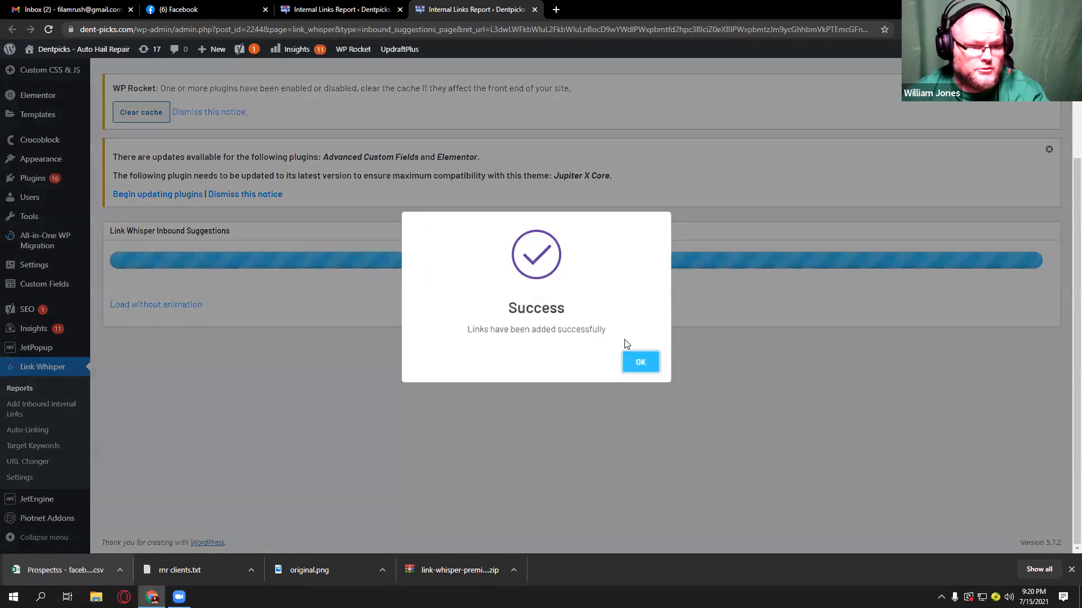
{"action": "left_click", "coordinate": [640, 362]}
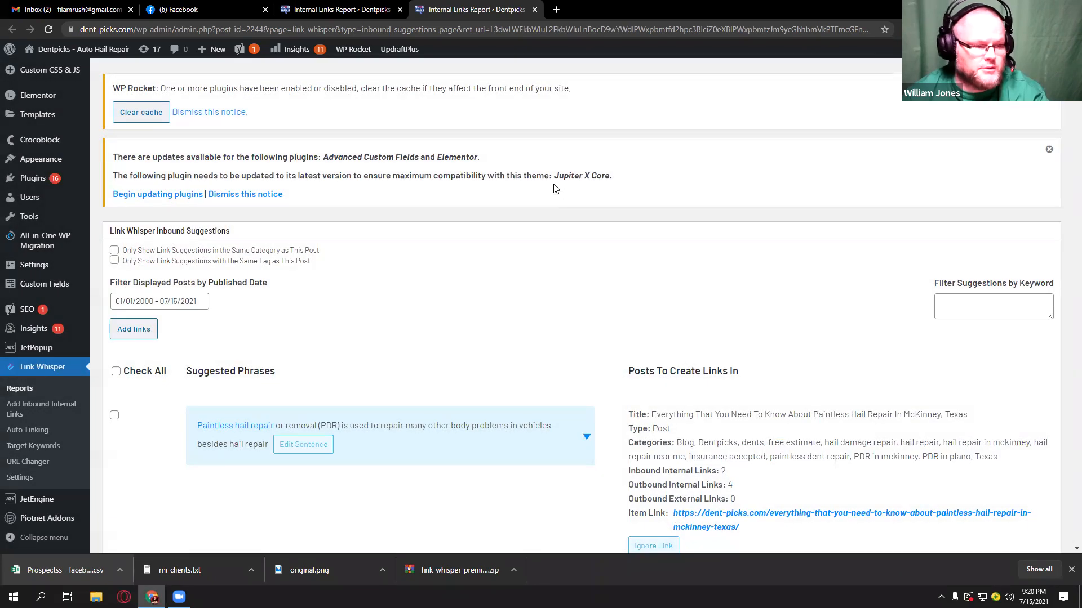
Step: Return to the internal links report, refresh it, and open the inbound link suggestions for Paintless Hail Repair In Denton, Texas
{"action": "left_click", "coordinate": [535, 10]}
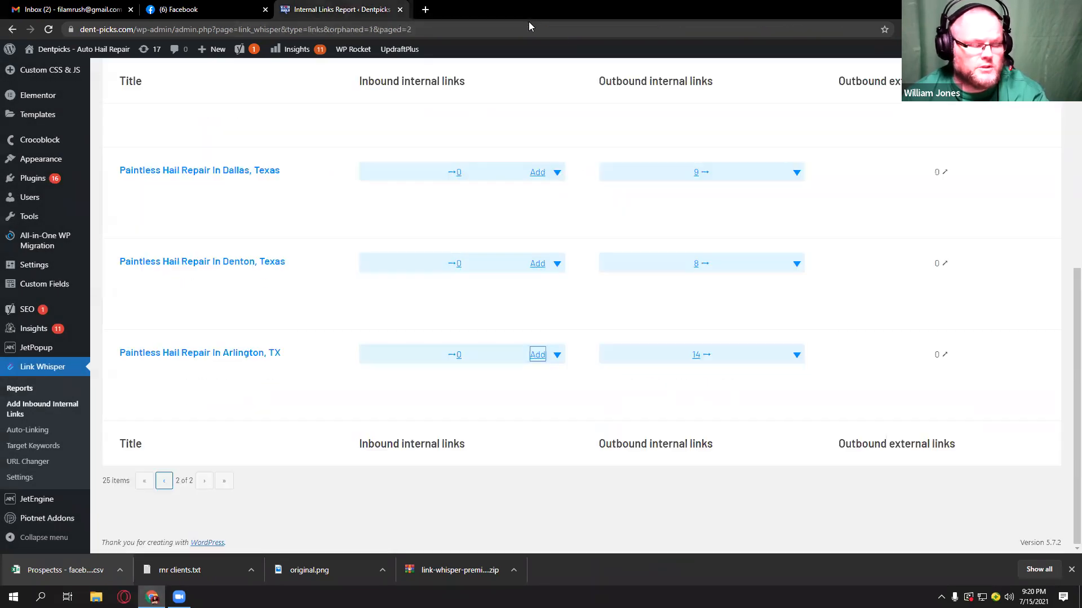
{"action": "key", "text": "F5"}
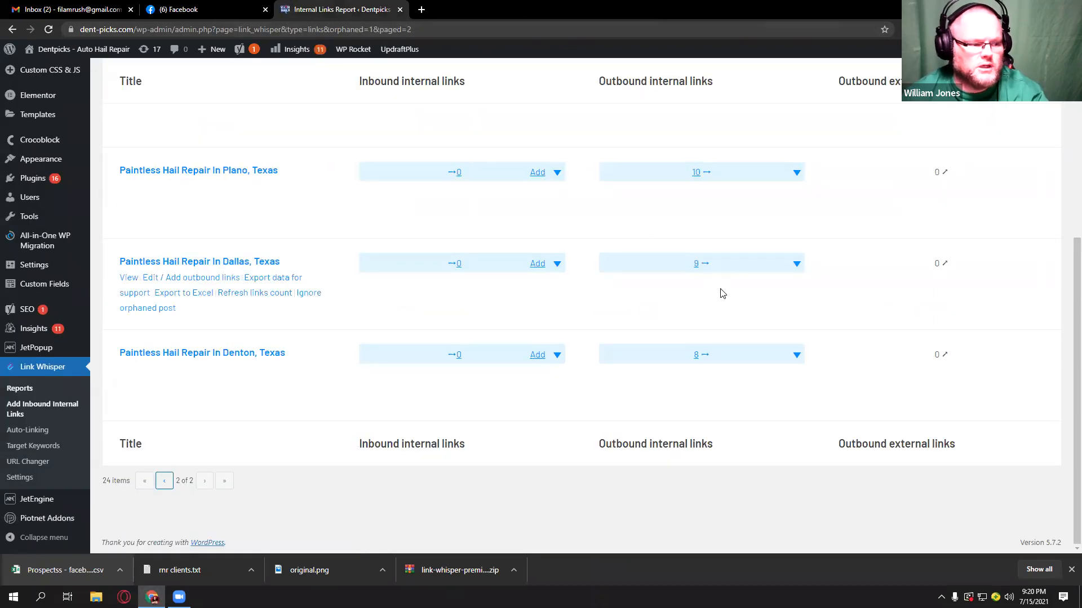
{"action": "left_click", "coordinate": [538, 355]}
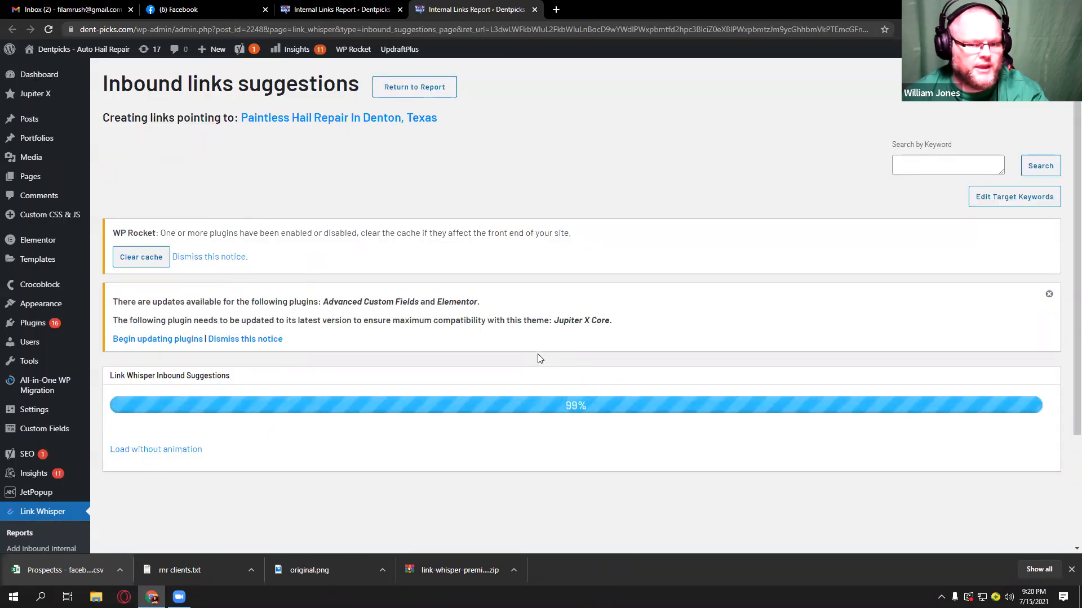
Step: Add inbound links to the Denton page from the Frisco insurance post and the Conventional vs. PDR Hail Repair In Allen post
{"action": "scroll", "coordinate": [544, 339], "scroll_direction": "down", "scroll_amount": 5}
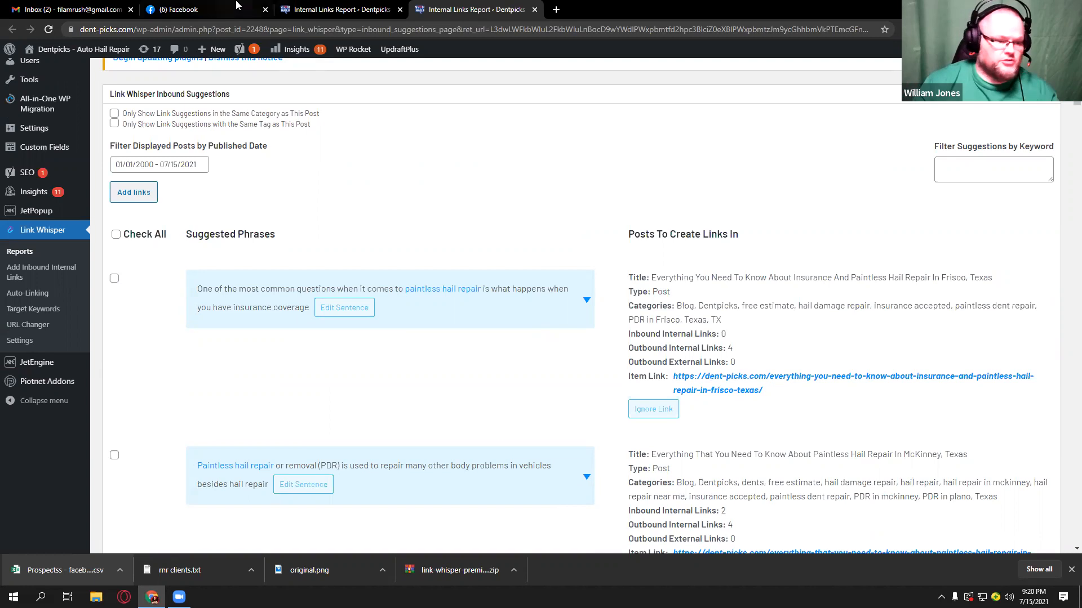
{"action": "scroll", "coordinate": [292, 132], "scroll_direction": "down", "scroll_amount": 2}
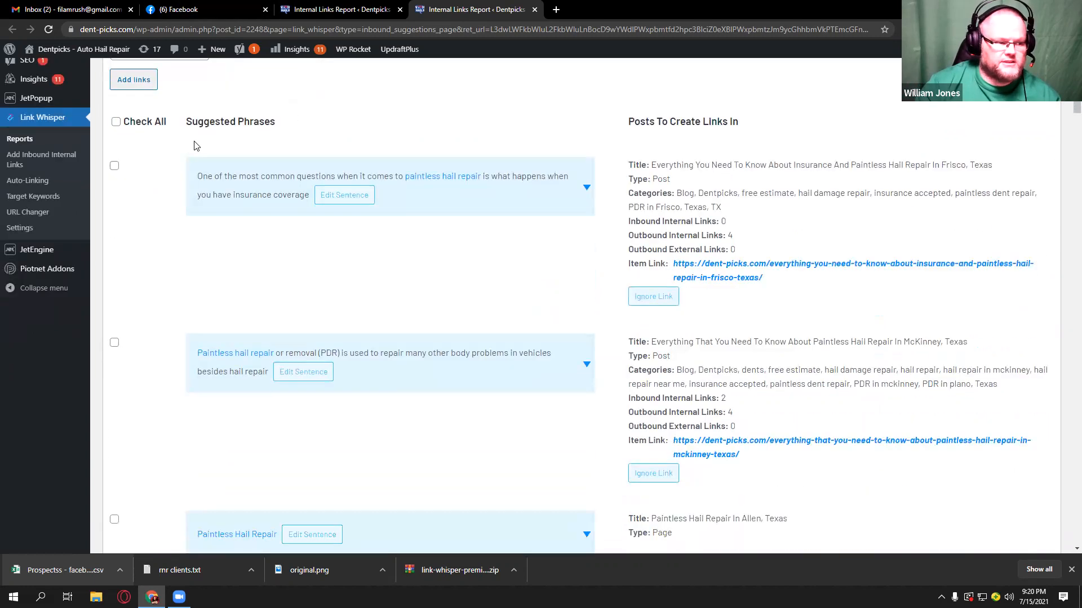
{"action": "left_click", "coordinate": [114, 157]}
{"action": "scroll", "coordinate": [313, 263], "scroll_direction": "down", "scroll_amount": 10}
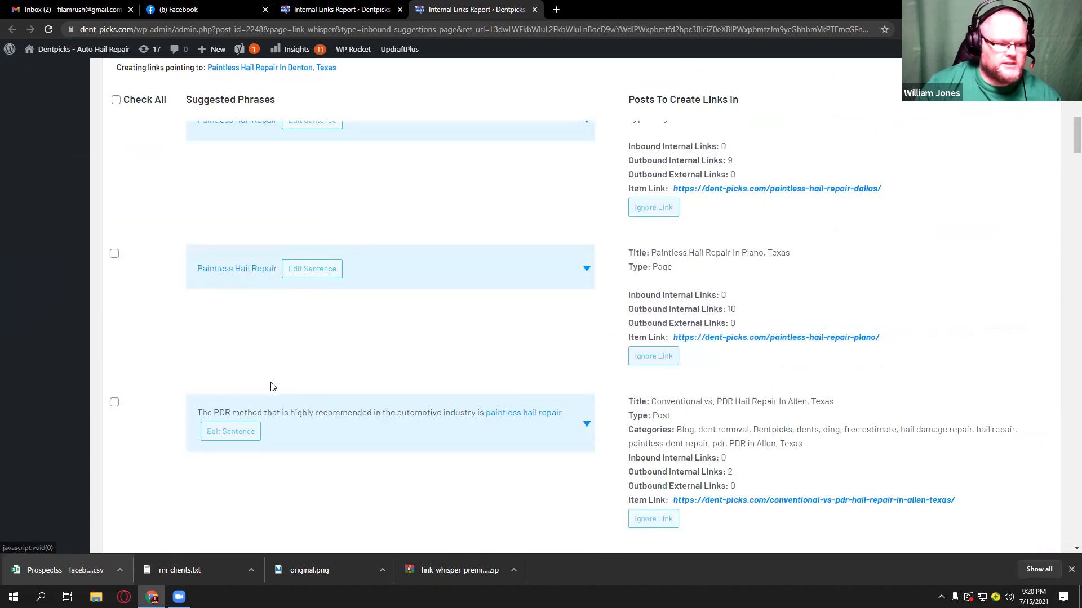
{"action": "left_click", "coordinate": [115, 403]}
{"action": "scroll", "coordinate": [224, 407], "scroll_direction": "up", "scroll_amount": 15}
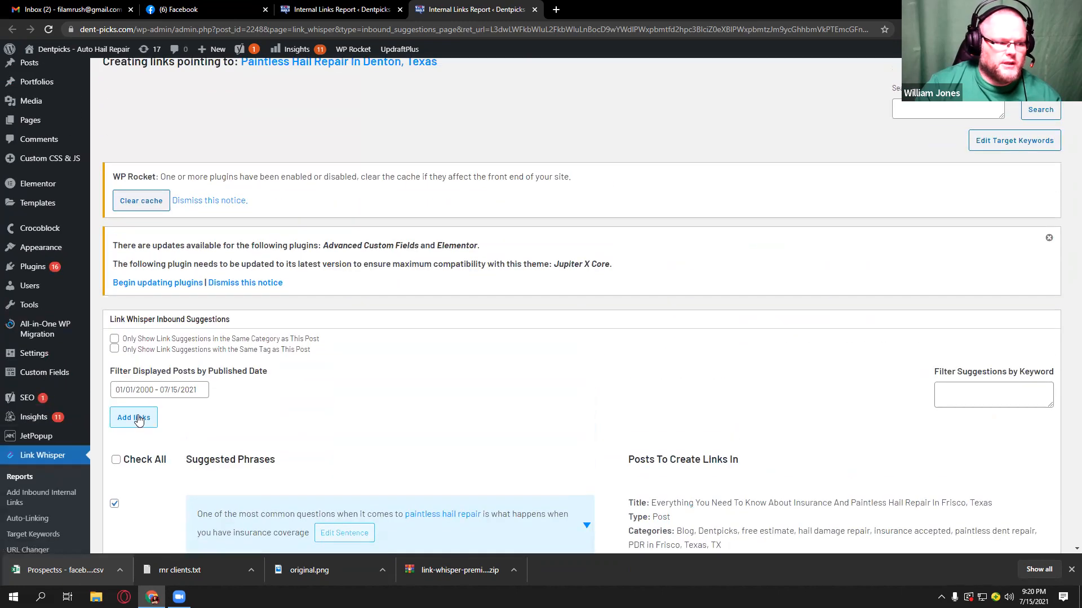
{"action": "left_click", "coordinate": [139, 420]}
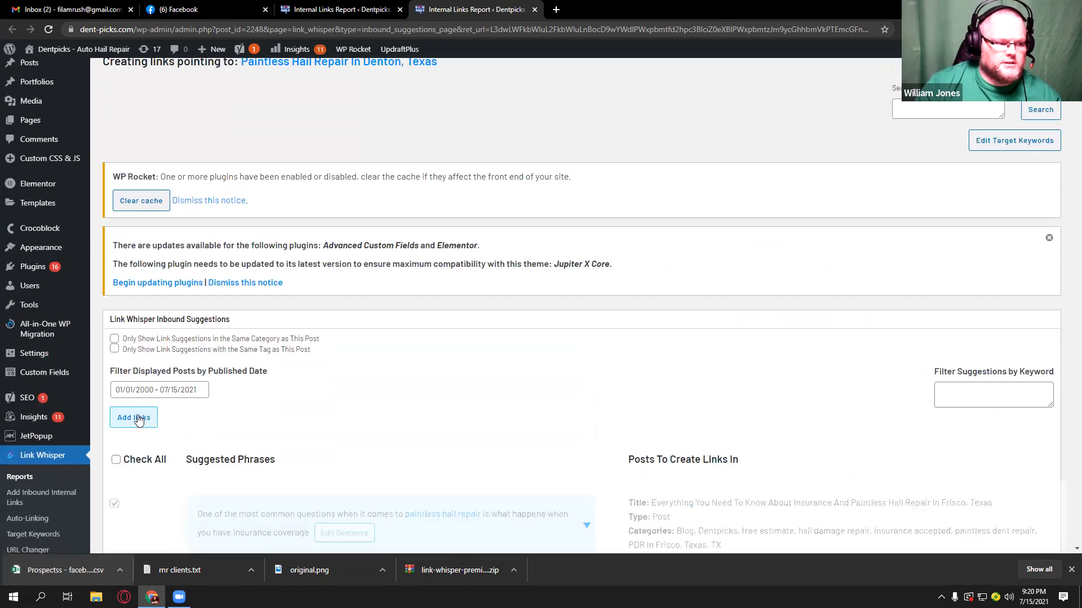
Step: Switch to Gmail, move the Indeed job alert email to Trash, and return to the Denton link suggestions
{"action": "left_click", "coordinate": [61, 16]}
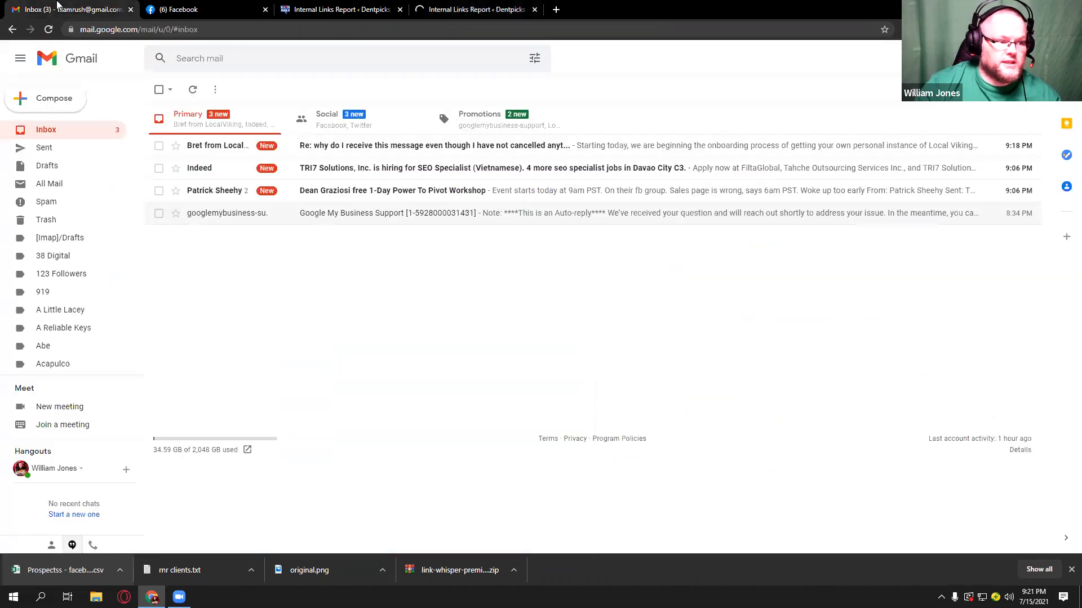
{"action": "left_click", "coordinate": [159, 168]}
{"action": "left_click", "coordinate": [243, 91]}
{"action": "left_click", "coordinate": [476, 9]}
{"action": "left_click", "coordinate": [65, 9]}
{"action": "scroll", "coordinate": [85, 228], "scroll_direction": "down", "scroll_amount": 4}
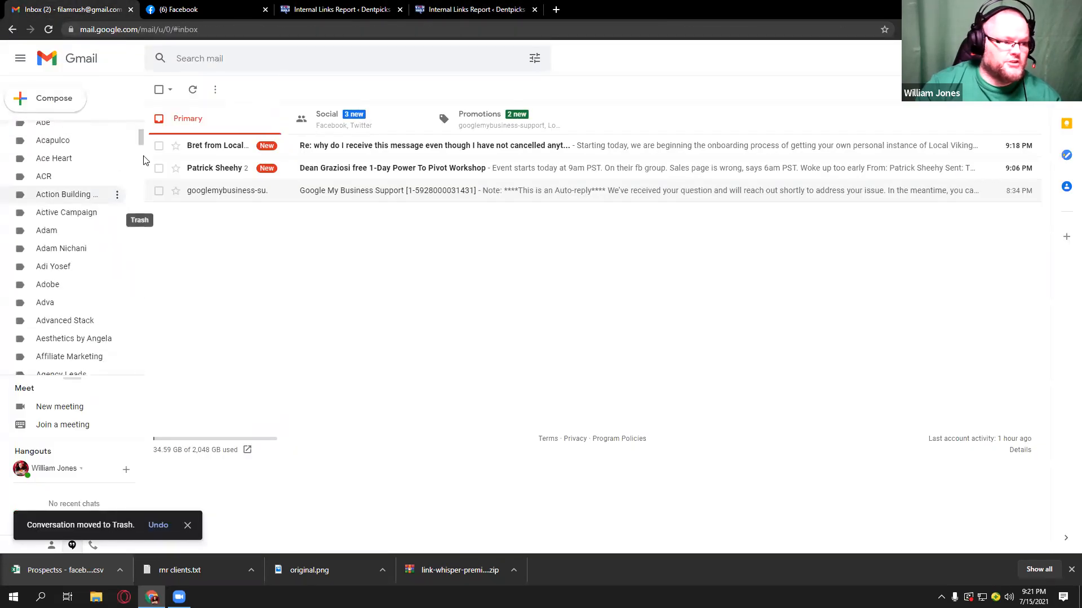
{"action": "left_click", "coordinate": [456, 6]}
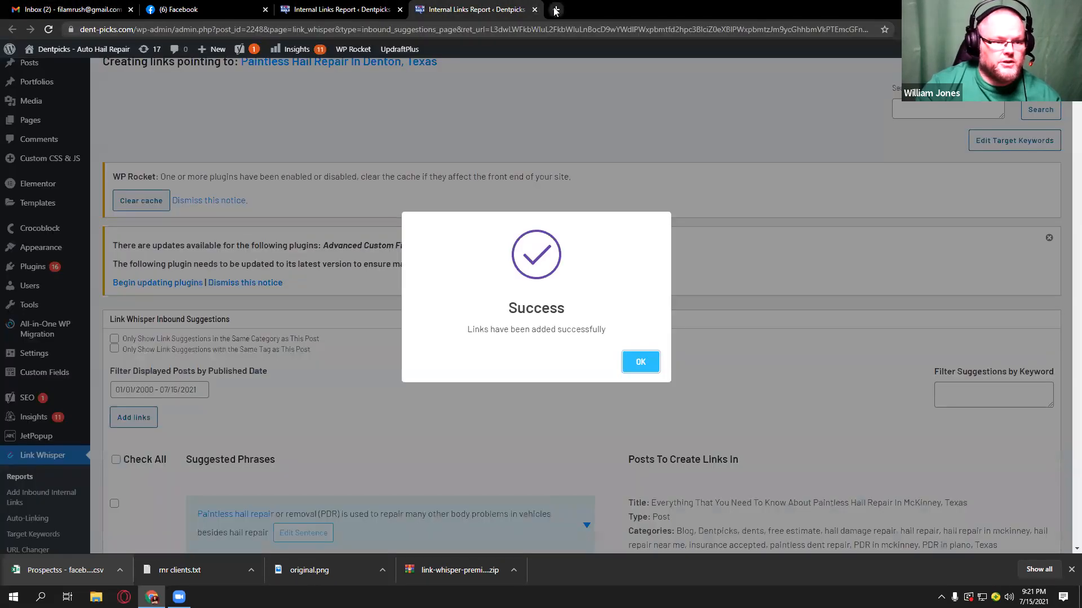
Step: Review the GMB SEO products on rankfortress.com, close the site, and dismiss the added-links confirmation
{"action": "left_click", "coordinate": [556, 9]}
{"action": "type", "text": "rank"}
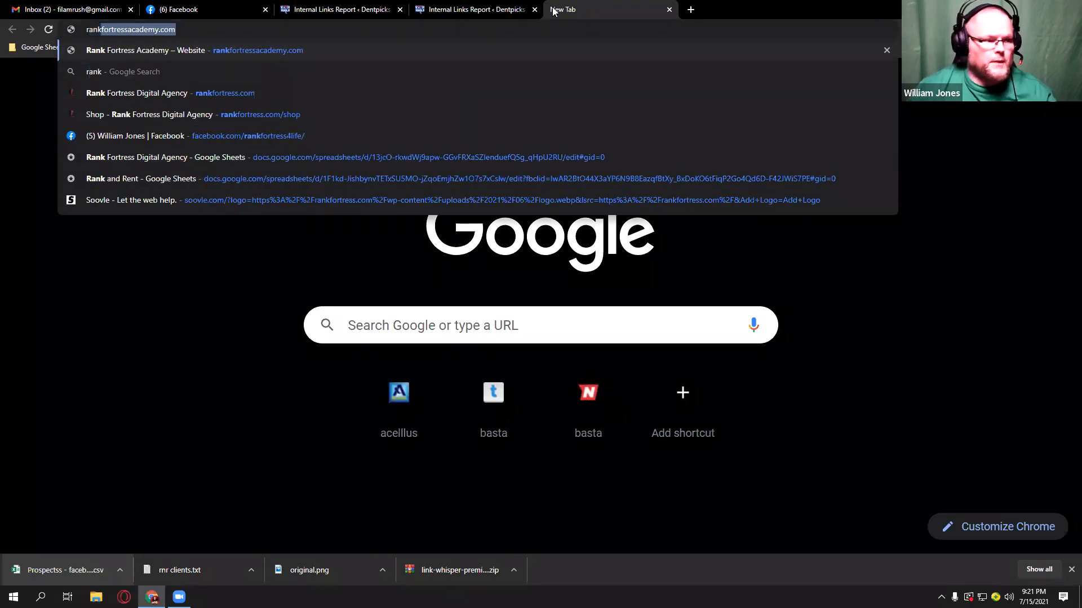
{"action": "key", "text": "Delete"}
{"action": "key", "text": "Down"}
{"action": "key", "text": "Return"}
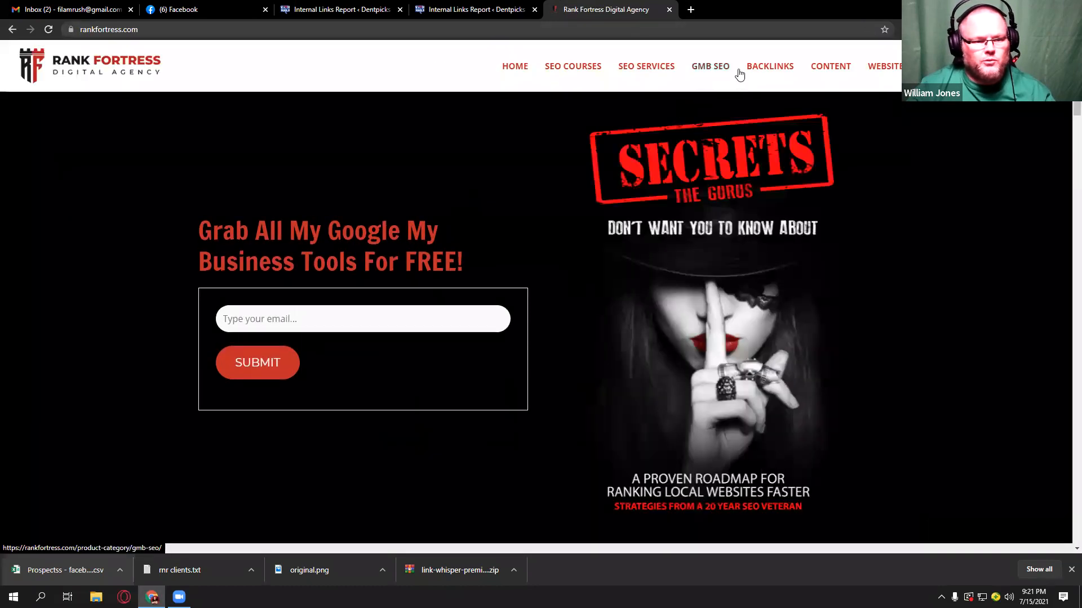
{"action": "left_click", "coordinate": [719, 69]}
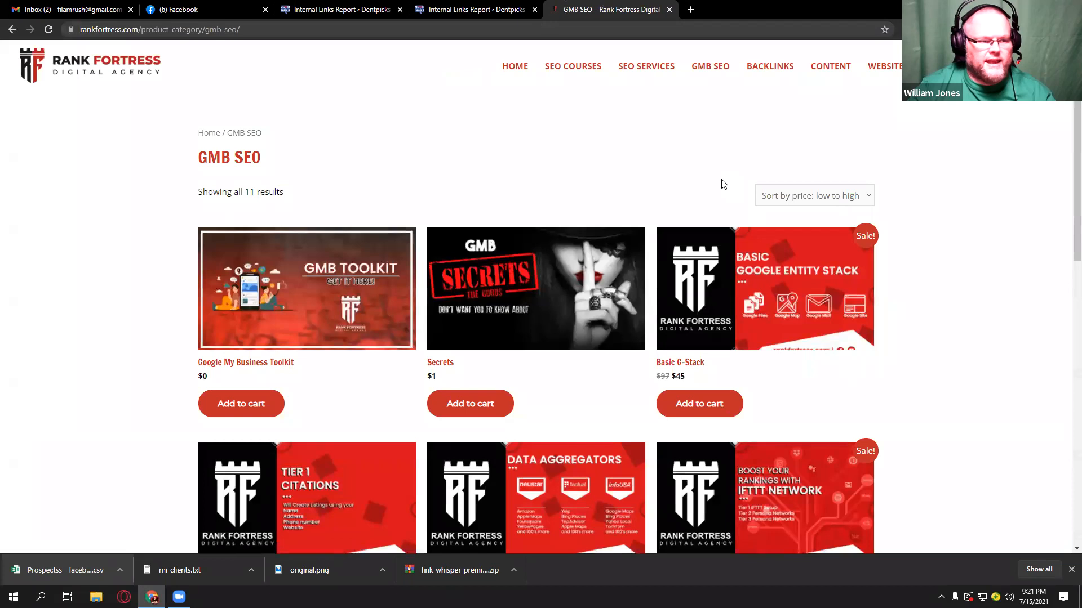
{"action": "scroll", "coordinate": [683, 176], "scroll_direction": "down", "scroll_amount": 6}
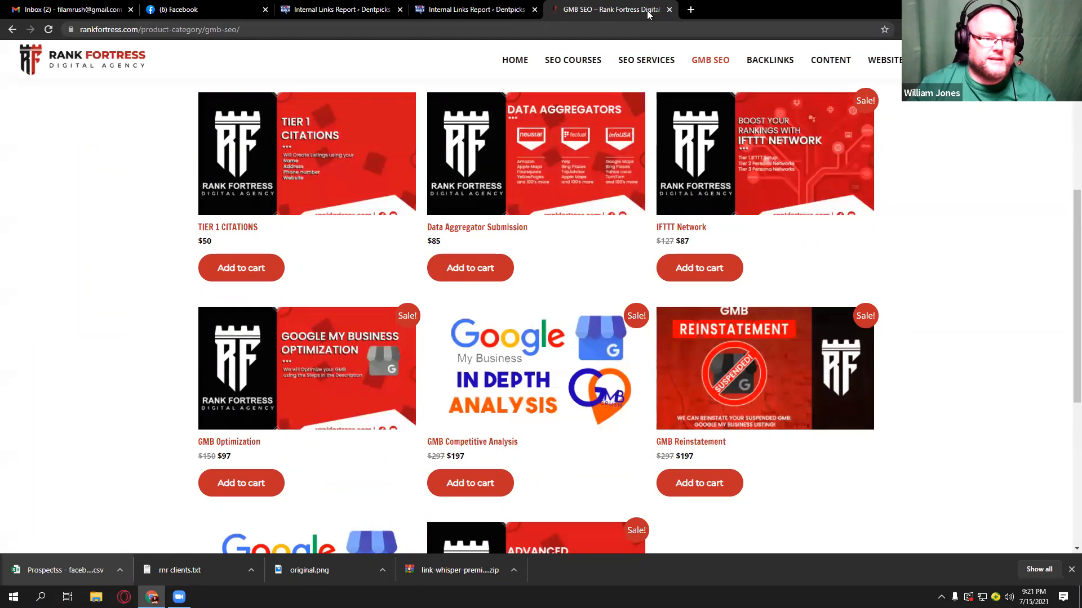
{"action": "left_click", "coordinate": [669, 9]}
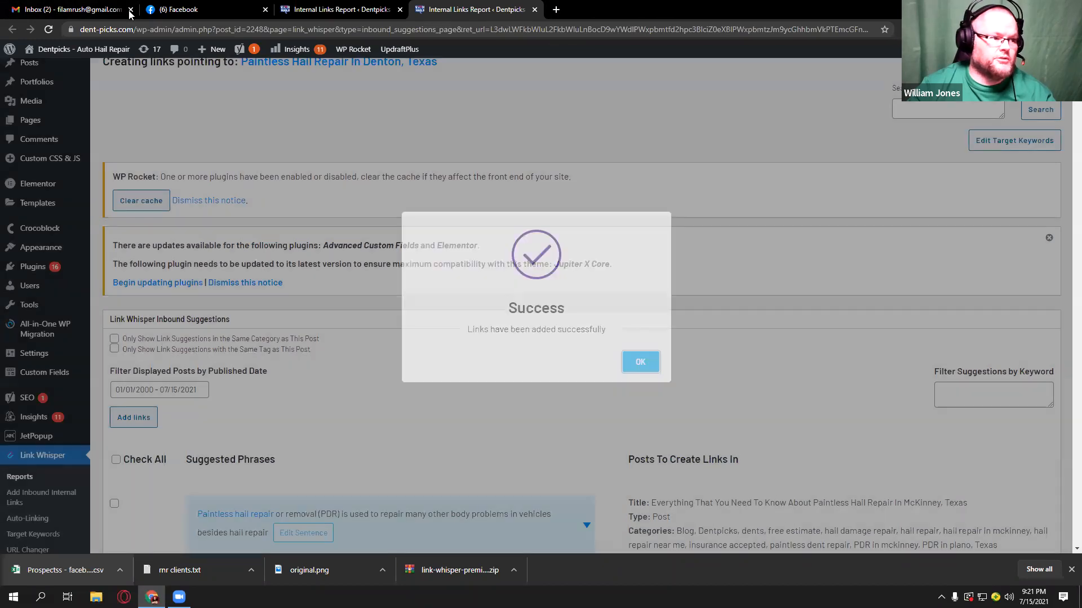
{"action": "left_click", "coordinate": [637, 367]}
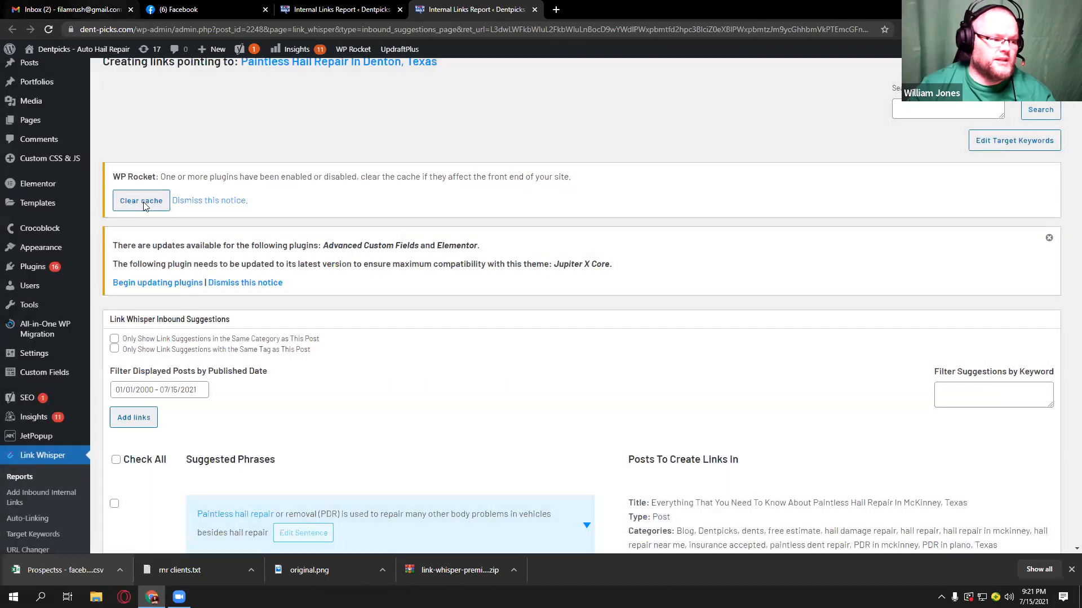
Step: Switch to Gmail, find the GMB label in the label list, and open its conversations
{"action": "left_click", "coordinate": [68, 10]}
{"action": "scroll", "coordinate": [51, 219], "scroll_direction": "down", "scroll_amount": 20}
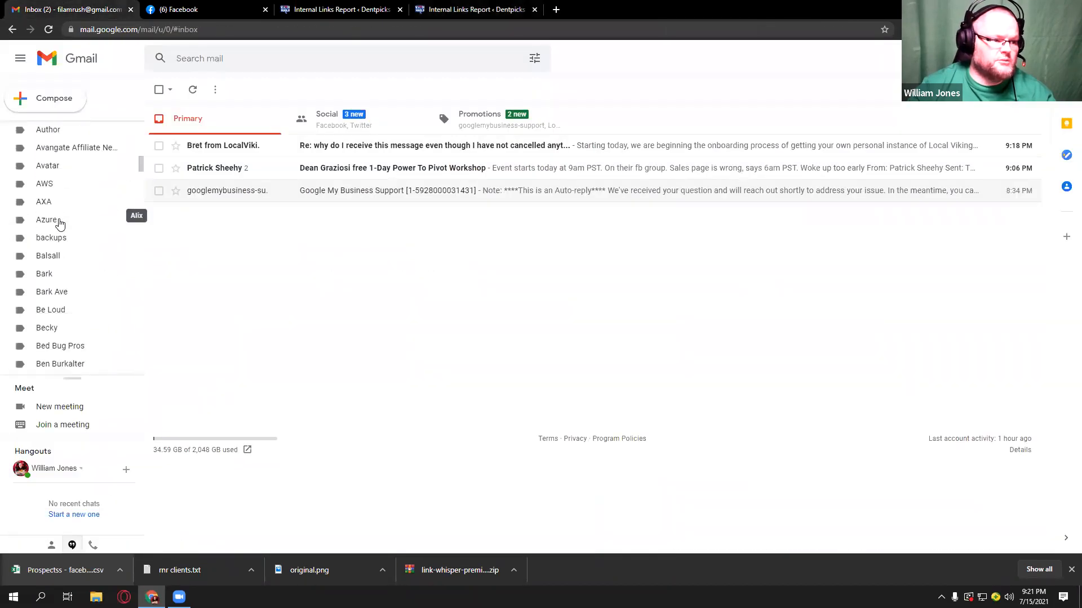
{"action": "scroll", "coordinate": [60, 224], "scroll_direction": "down", "scroll_amount": 15}
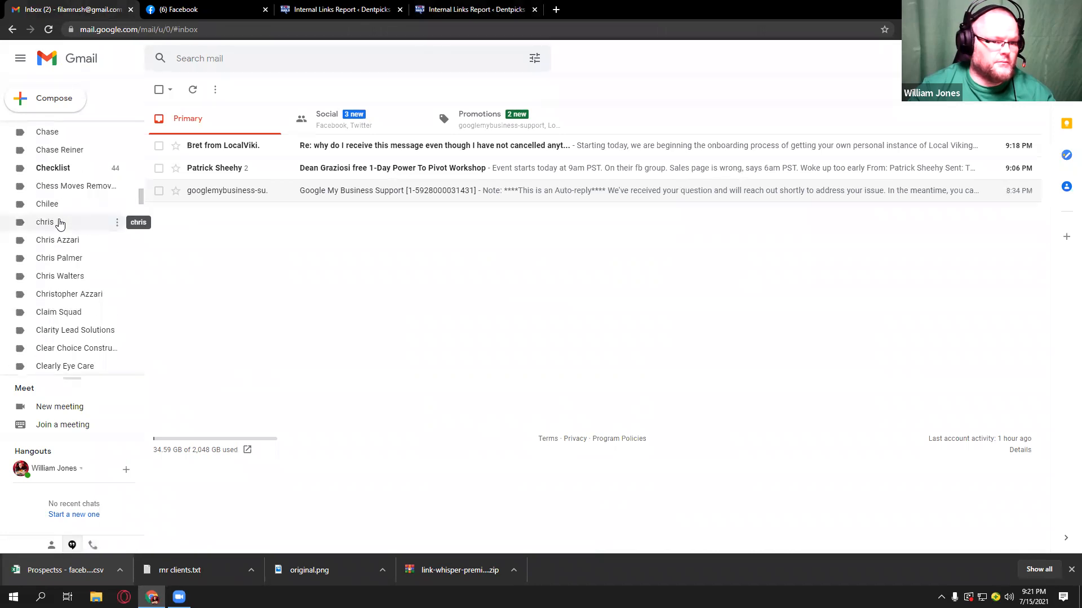
{"action": "scroll", "coordinate": [60, 224], "scroll_direction": "down", "scroll_amount": 10}
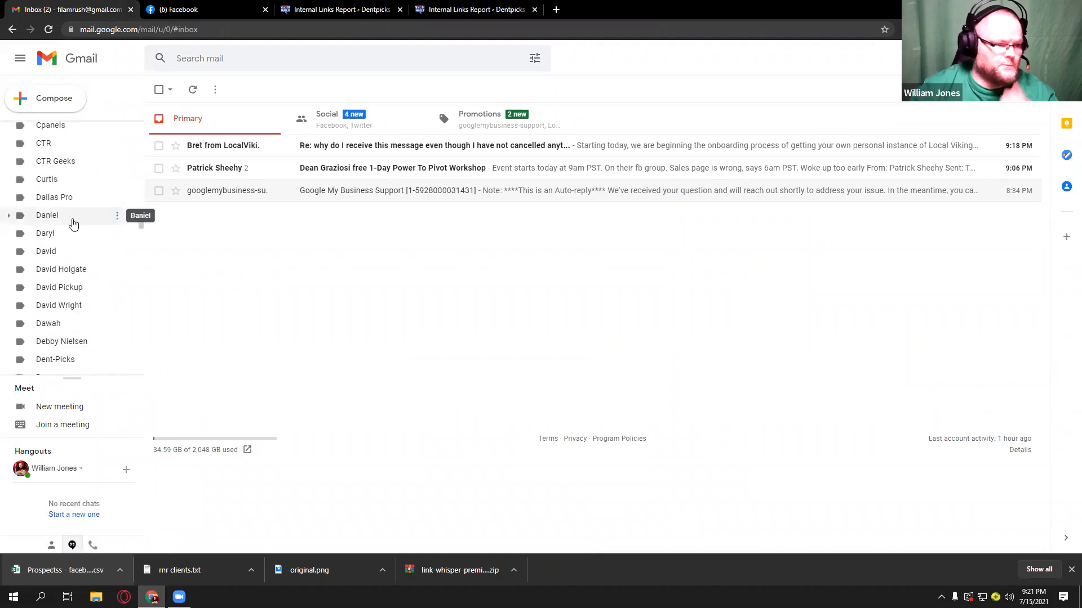
{"action": "scroll", "coordinate": [103, 305], "scroll_direction": "down", "scroll_amount": 1}
{"action": "scroll", "coordinate": [102, 304], "scroll_direction": "down", "scroll_amount": 8}
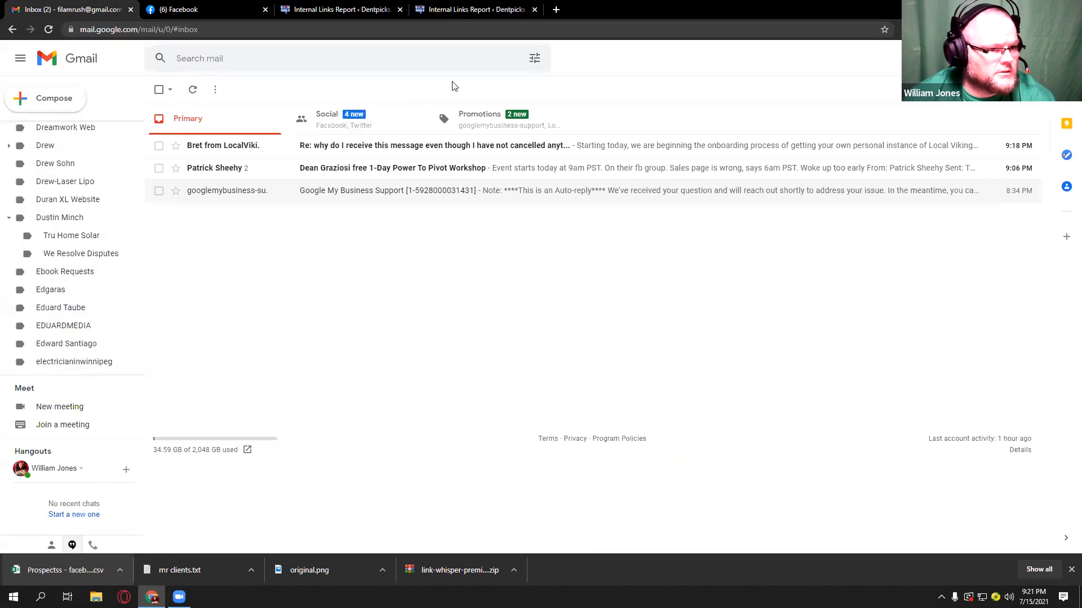
{"action": "scroll", "coordinate": [63, 254], "scroll_direction": "up", "scroll_amount": 10}
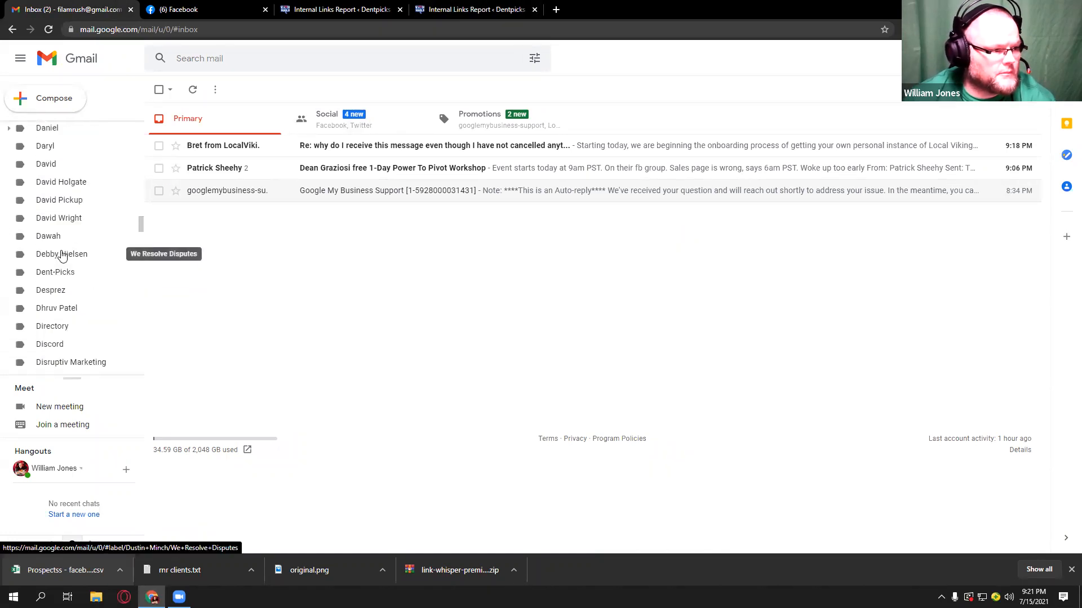
{"action": "scroll", "coordinate": [67, 251], "scroll_direction": "up", "scroll_amount": 1}
{"action": "scroll", "coordinate": [68, 251], "scroll_direction": "down", "scroll_amount": 7}
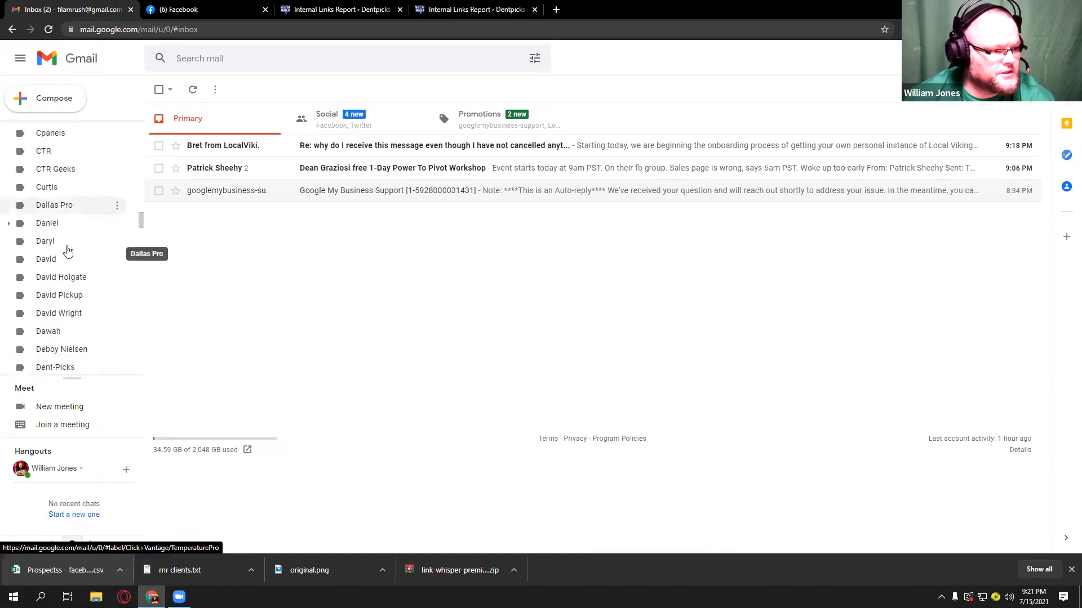
{"action": "scroll", "coordinate": [67, 252], "scroll_direction": "down", "scroll_amount": 12}
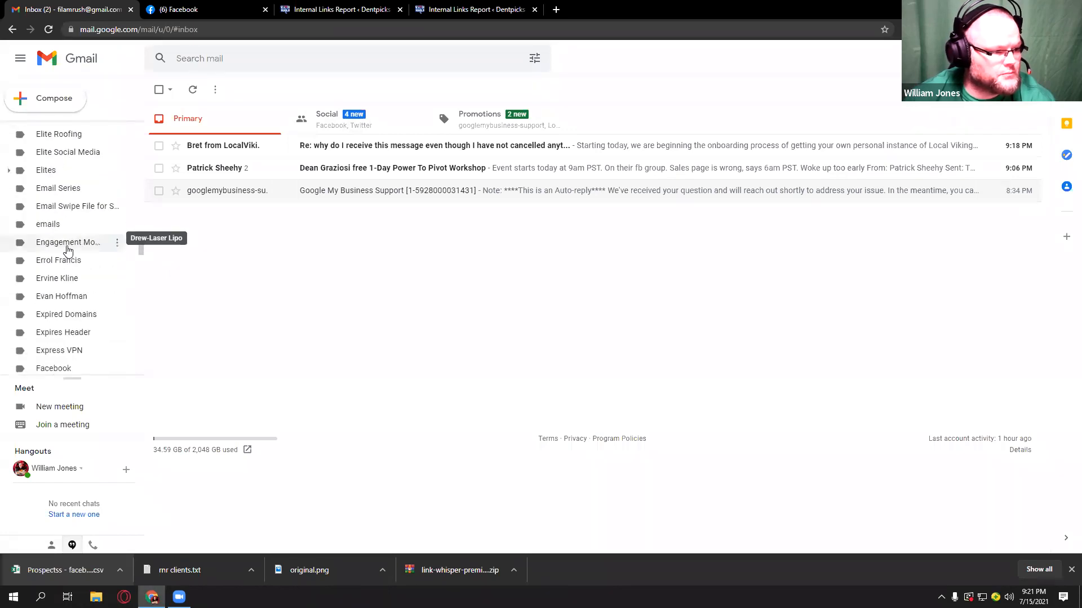
{"action": "scroll", "coordinate": [67, 252], "scroll_direction": "down", "scroll_amount": 8}
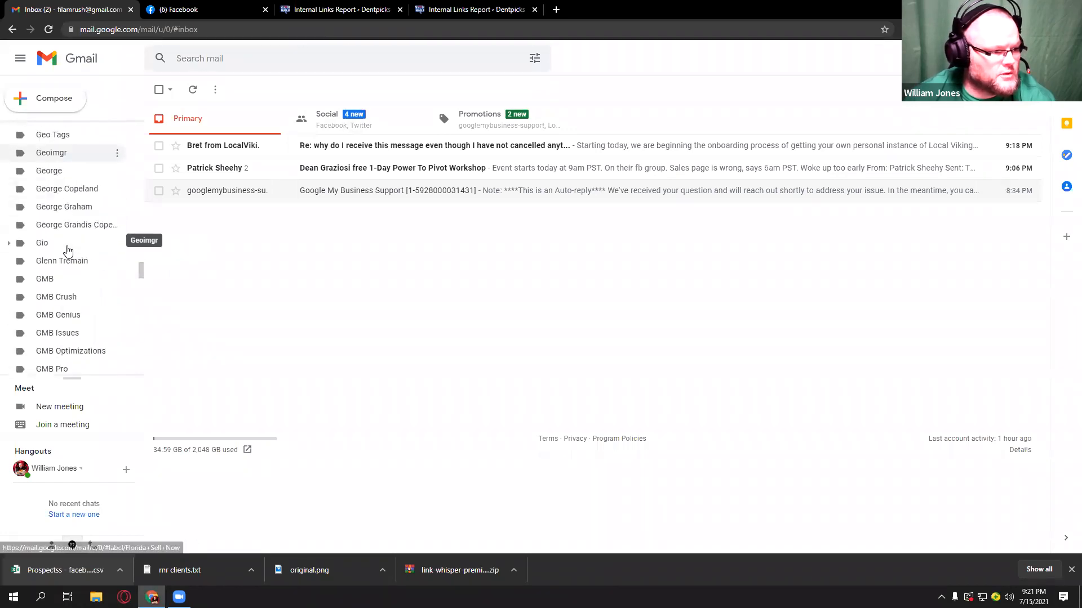
{"action": "left_click", "coordinate": [65, 253]}
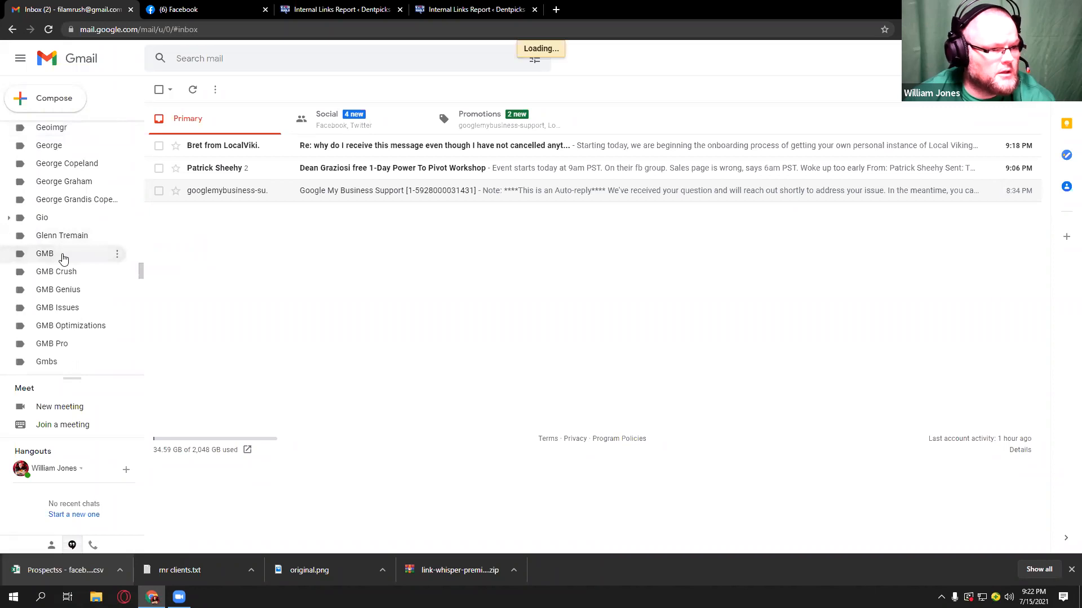
Step: Open the forwarded Seattle Mold Removal suspension conversation and read the Google My Business suspension notice down to its reinstatement link
{"action": "left_click", "coordinate": [356, 116]}
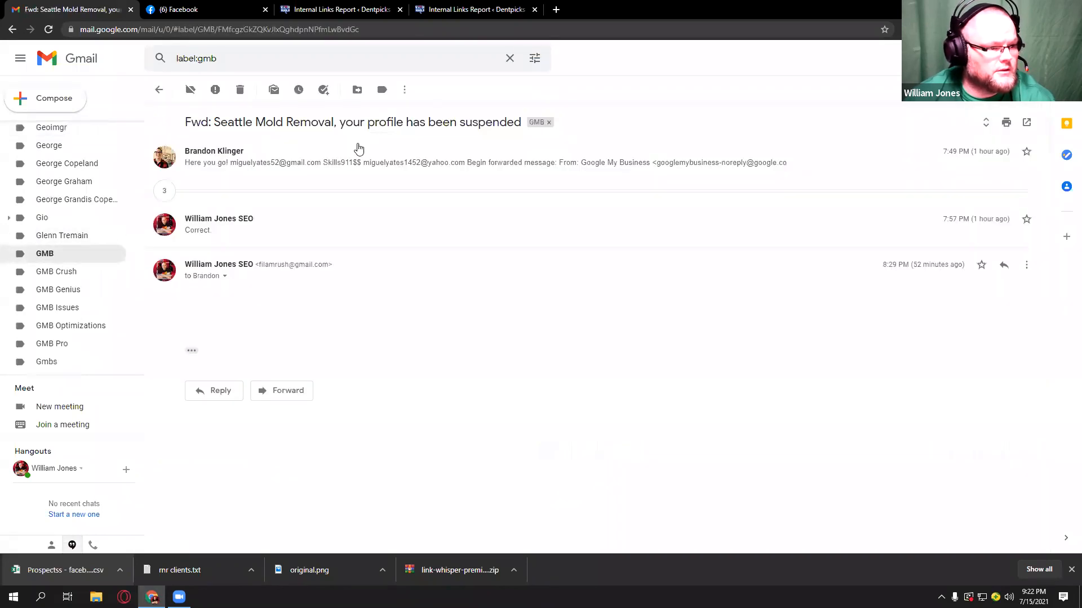
{"action": "left_click", "coordinate": [351, 180]}
{"action": "scroll", "coordinate": [644, 337], "scroll_direction": "down", "scroll_amount": 4}
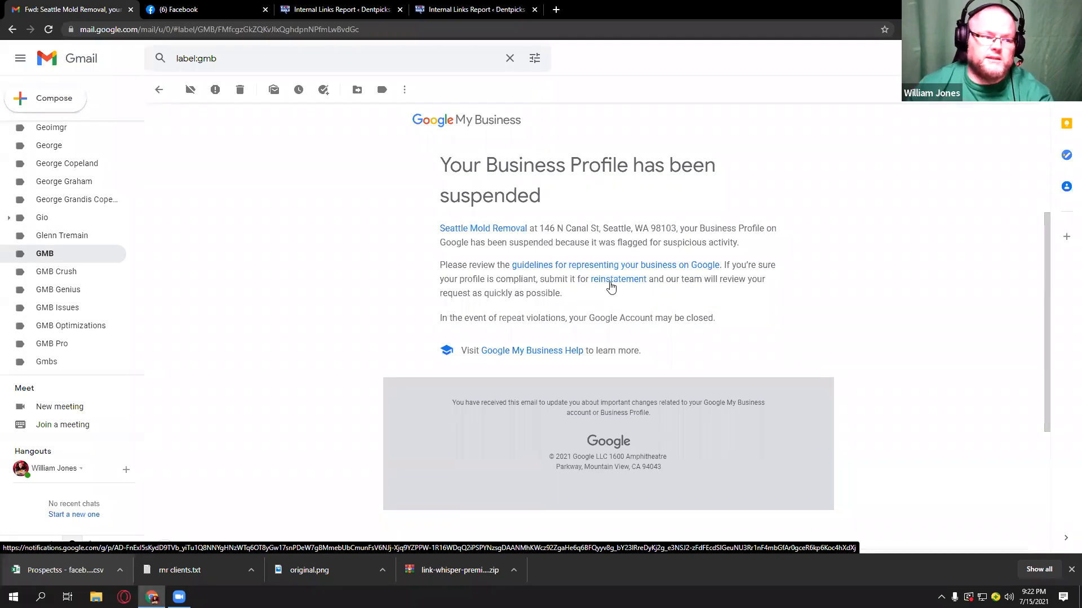
Step: Return to the inbox, open the Google My Business Support auto-reply, and highlight its two body paragraphs
{"action": "left_click", "coordinate": [82, 254]}
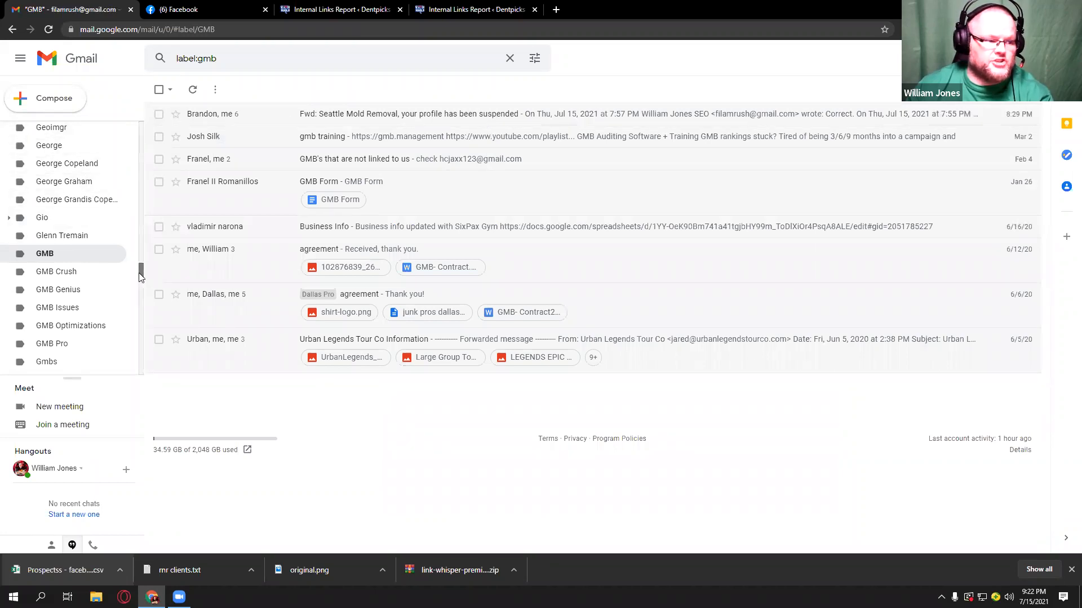
{"action": "left_click_drag", "start_coordinate": [141, 277], "coordinate": [137, 116]}
{"action": "left_click", "coordinate": [83, 130]}
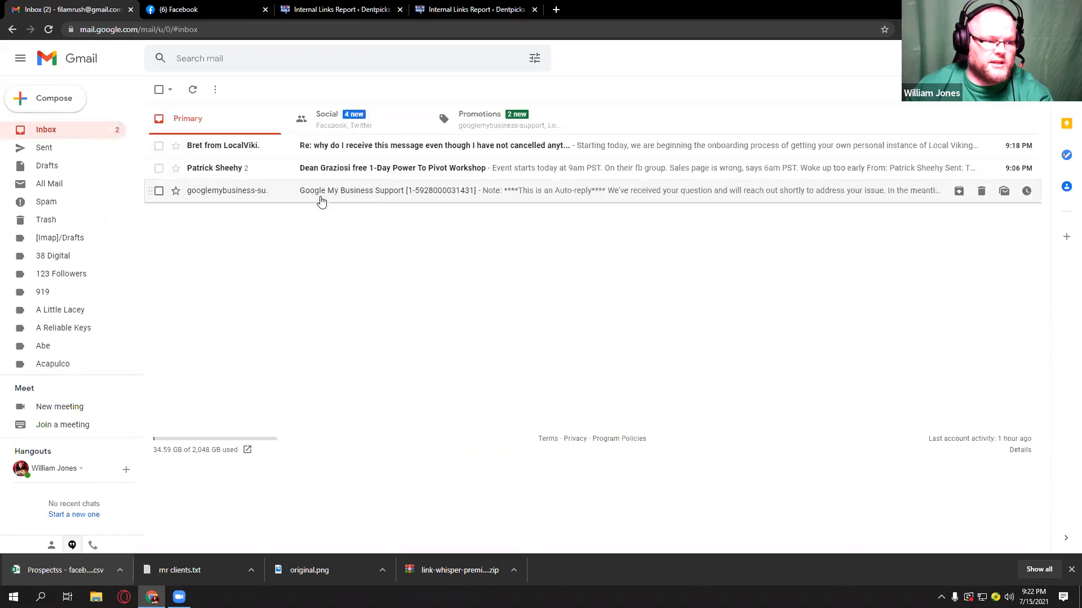
{"action": "left_click", "coordinate": [372, 193]}
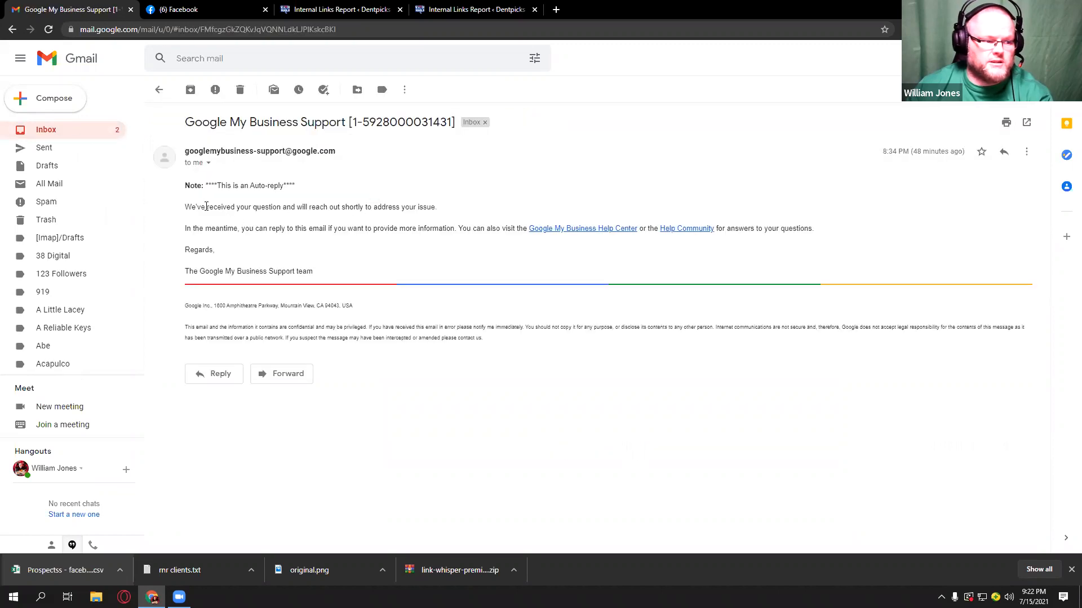
{"action": "left_click_drag", "start_coordinate": [187, 206], "coordinate": [809, 235]}
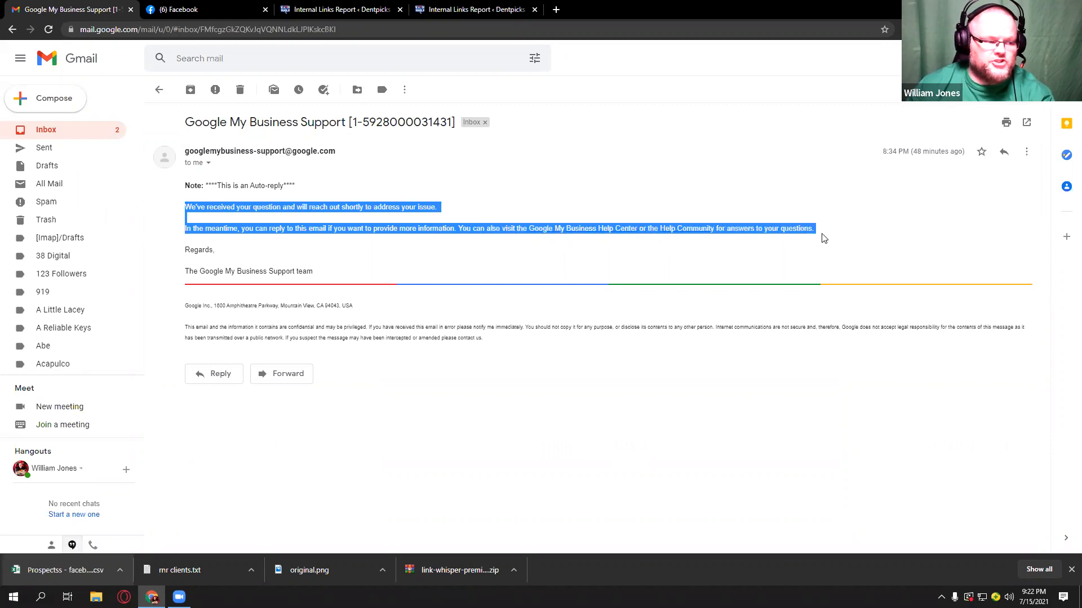
Step: Reopen the Google My Business Support auto-reply from the inbox, reread it, and return to the inbox
{"action": "left_click", "coordinate": [60, 140]}
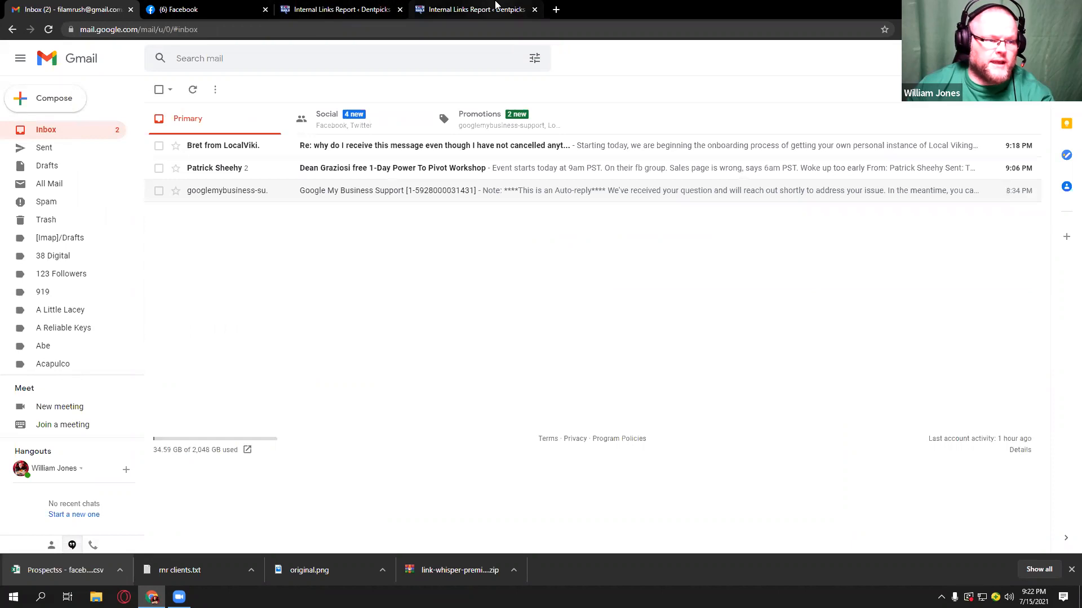
{"action": "left_click", "coordinate": [418, 189]}
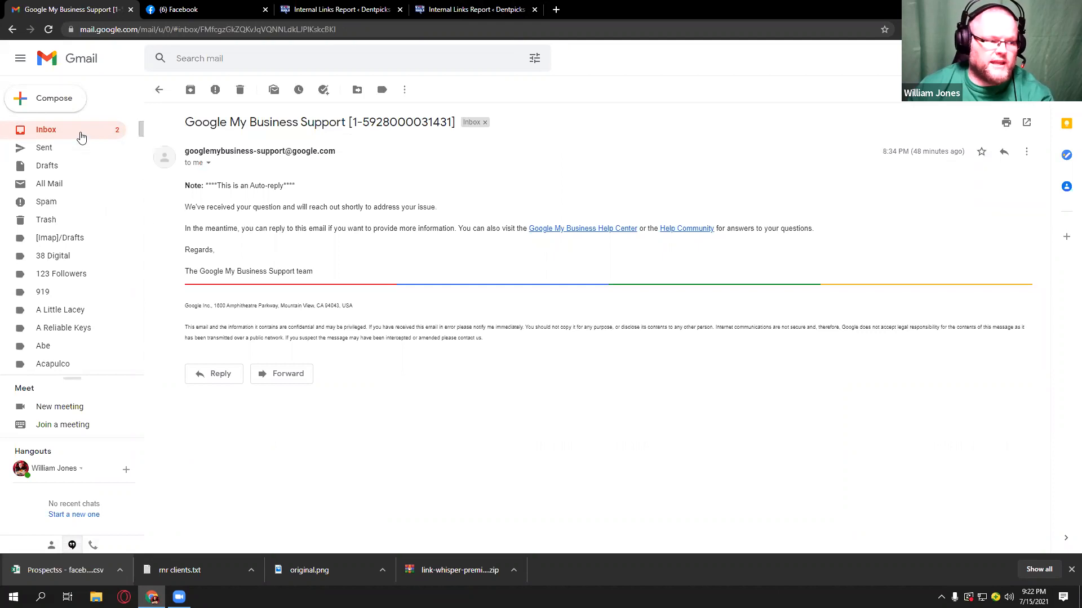
{"action": "left_click", "coordinate": [80, 134]}
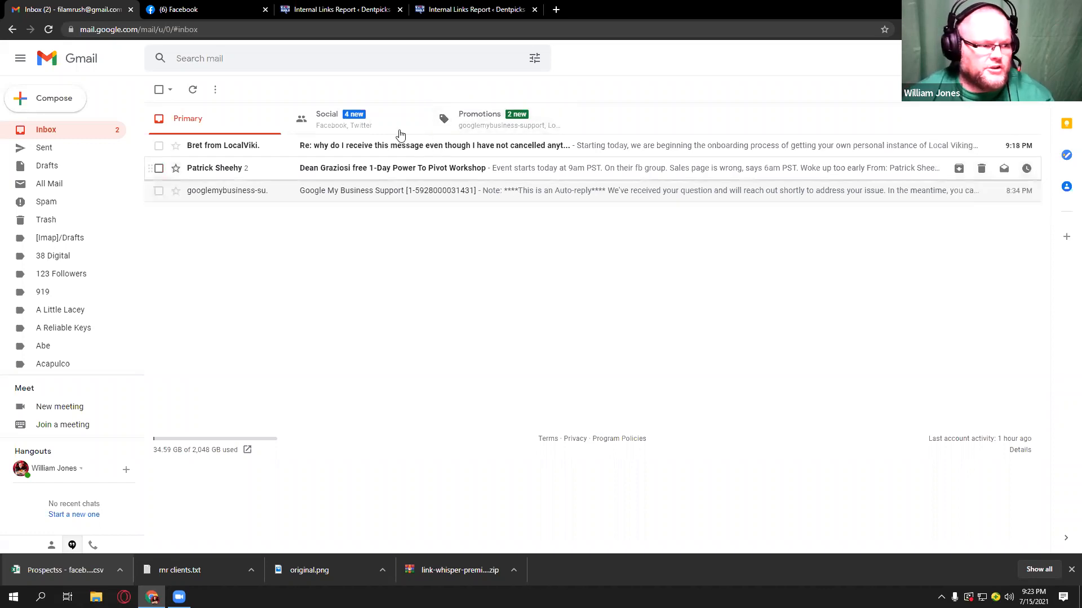
{"action": "left_click", "coordinate": [304, 58]}
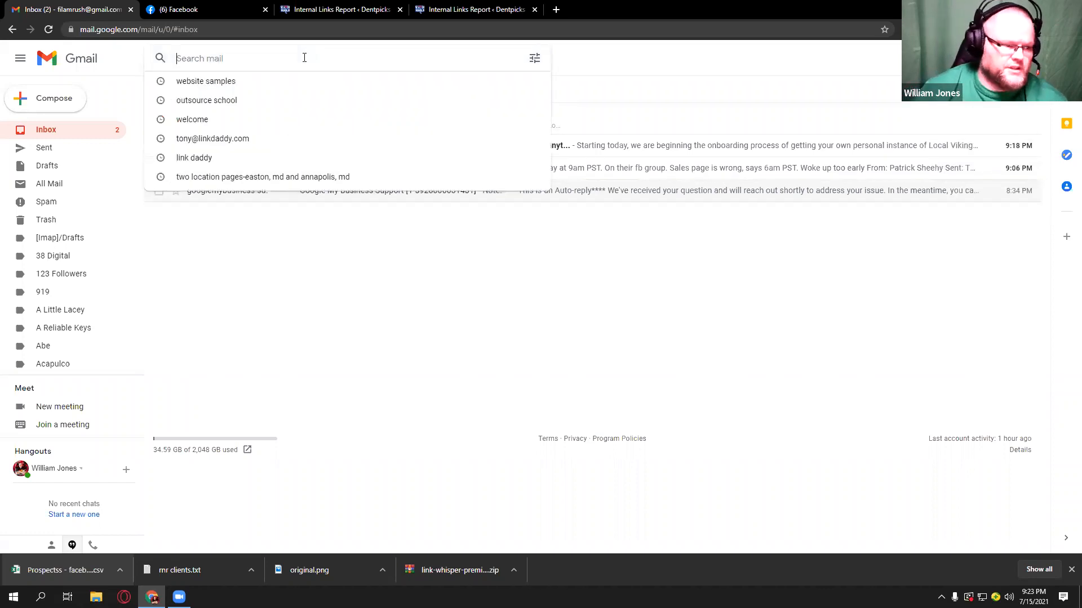
{"action": "left_click", "coordinate": [360, 272]}
Step: Copy the sender address from the Google My Business Support auto-reply and search mail for it together with "good news"
{"action": "left_click", "coordinate": [378, 192]}
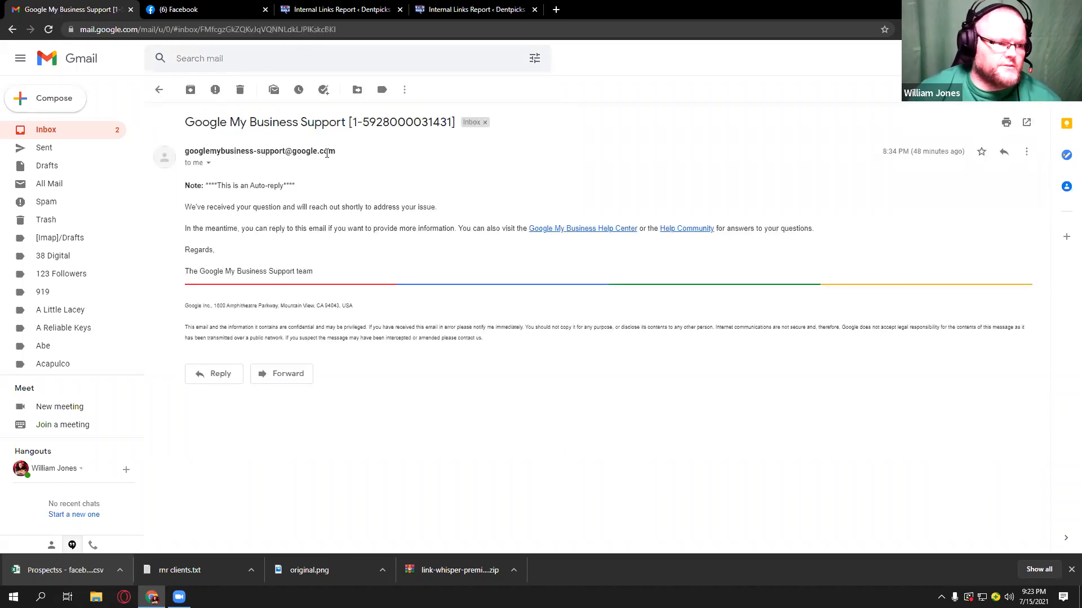
{"action": "left_click_drag", "start_coordinate": [341, 151], "coordinate": [187, 152]}
{"action": "key", "text": "ctrl+c"}
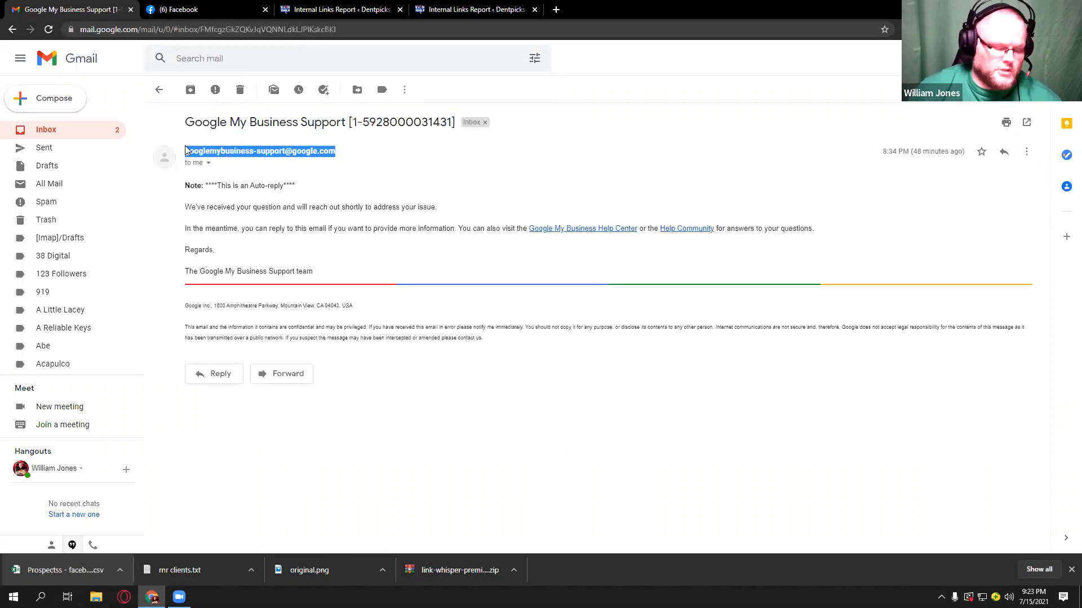
{"action": "left_click", "coordinate": [293, 61]}
{"action": "key", "text": "ctrl+v"}
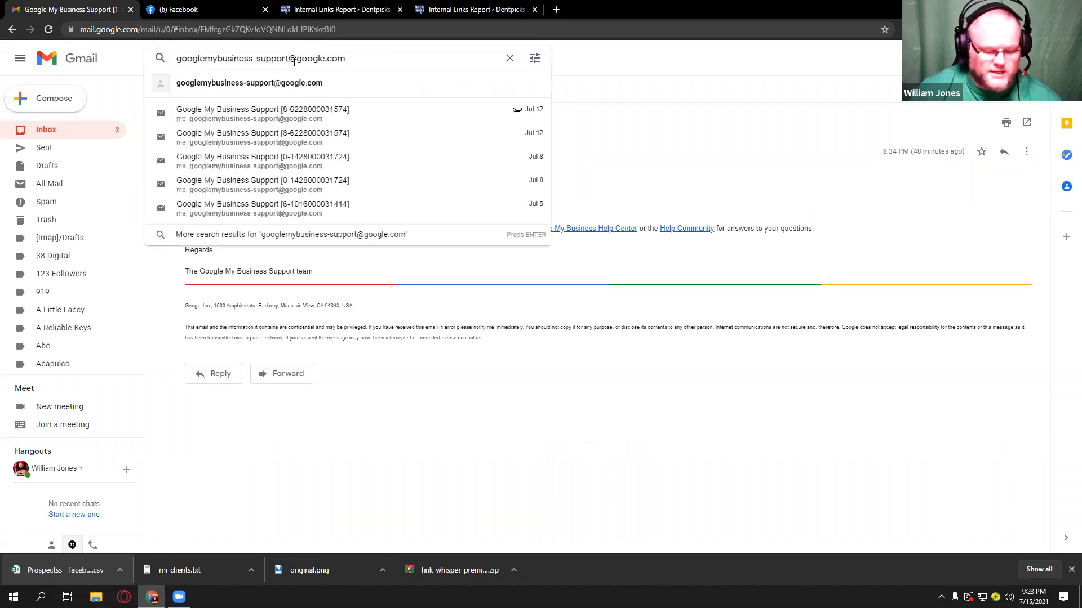
{"action": "type", "text": "good news"}
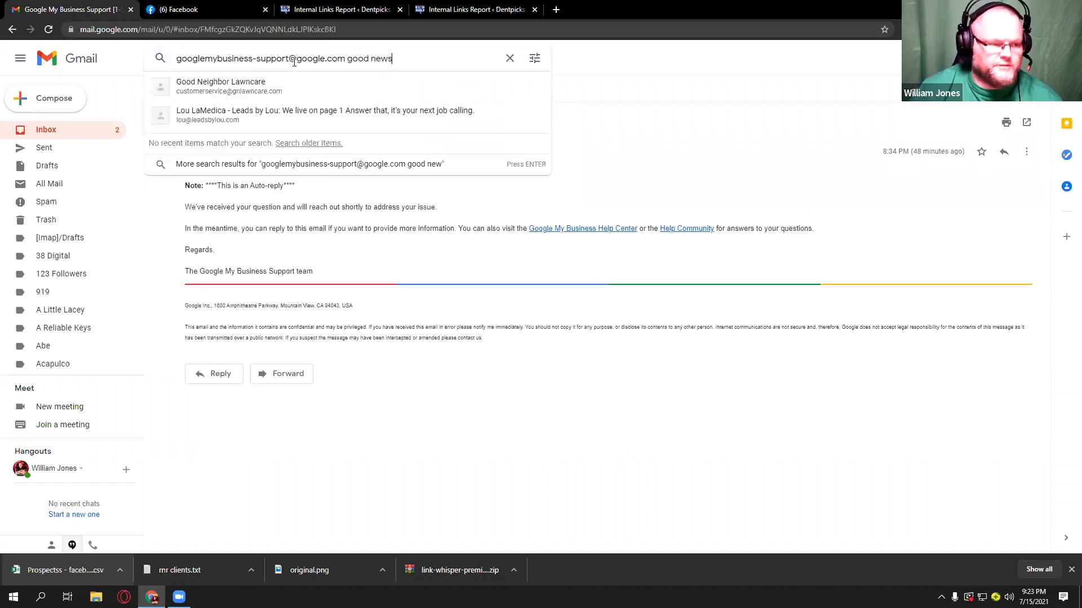
{"action": "key", "text": "Return"}
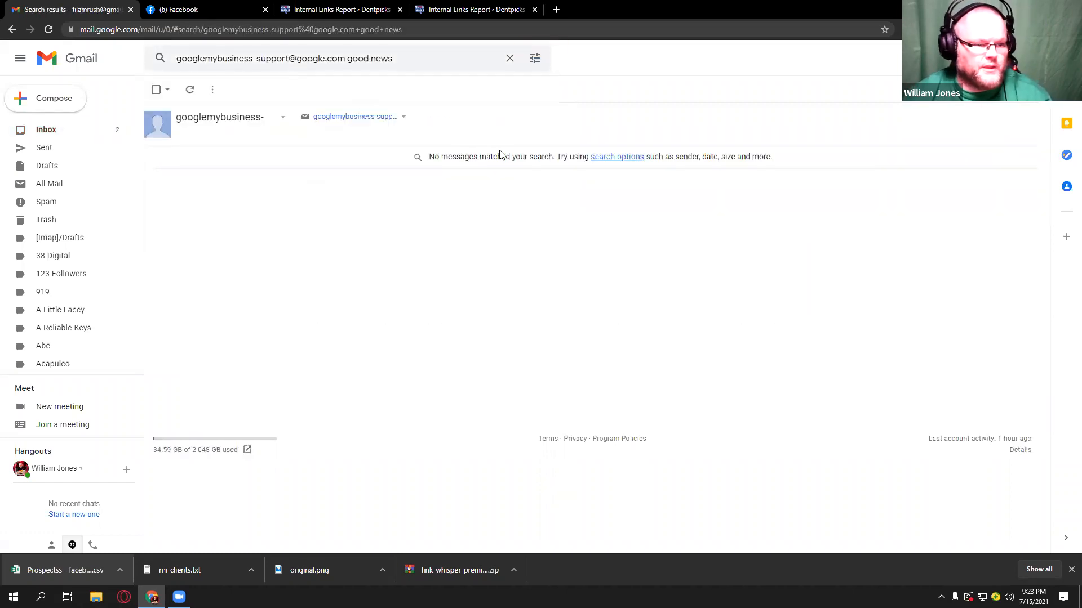
{"action": "left_click", "coordinate": [627, 158]}
{"action": "left_click", "coordinate": [337, 425]}
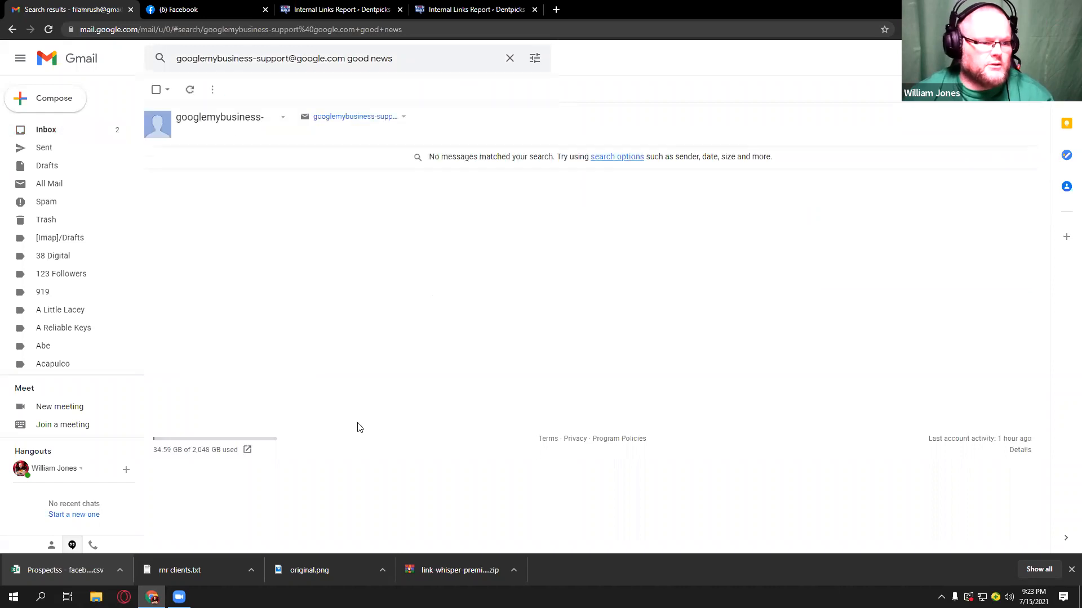
Step: Rerun the mail search with only the support address, check the auto-reply among the results, and return to the list
{"action": "left_click_drag", "start_coordinate": [415, 55], "coordinate": [348, 58]}
{"action": "key", "text": "BackSpace"}
{"action": "key", "text": "Return"}
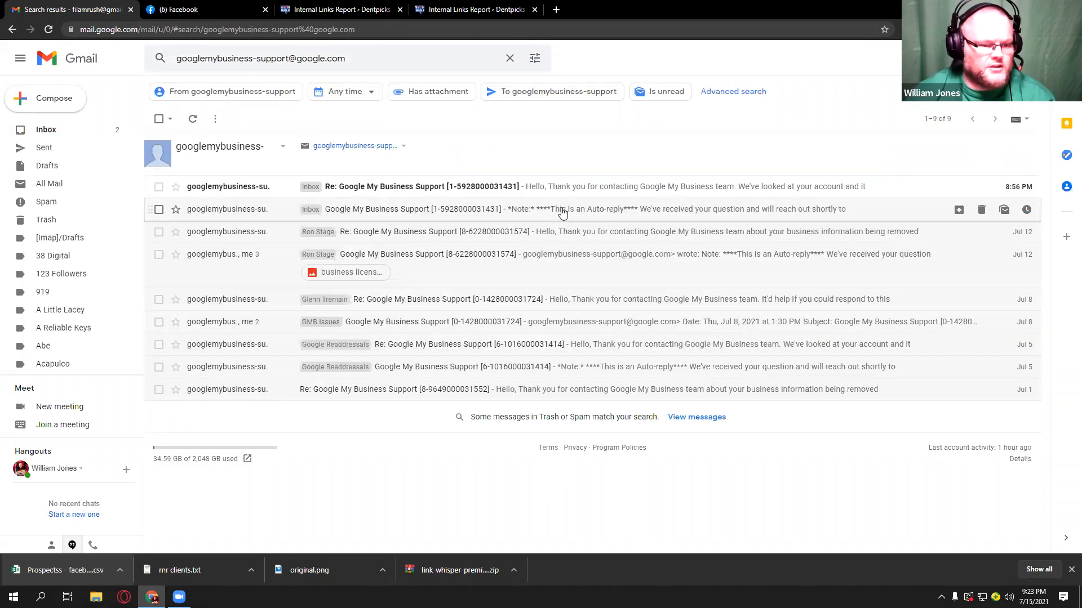
{"action": "left_click", "coordinate": [562, 212]}
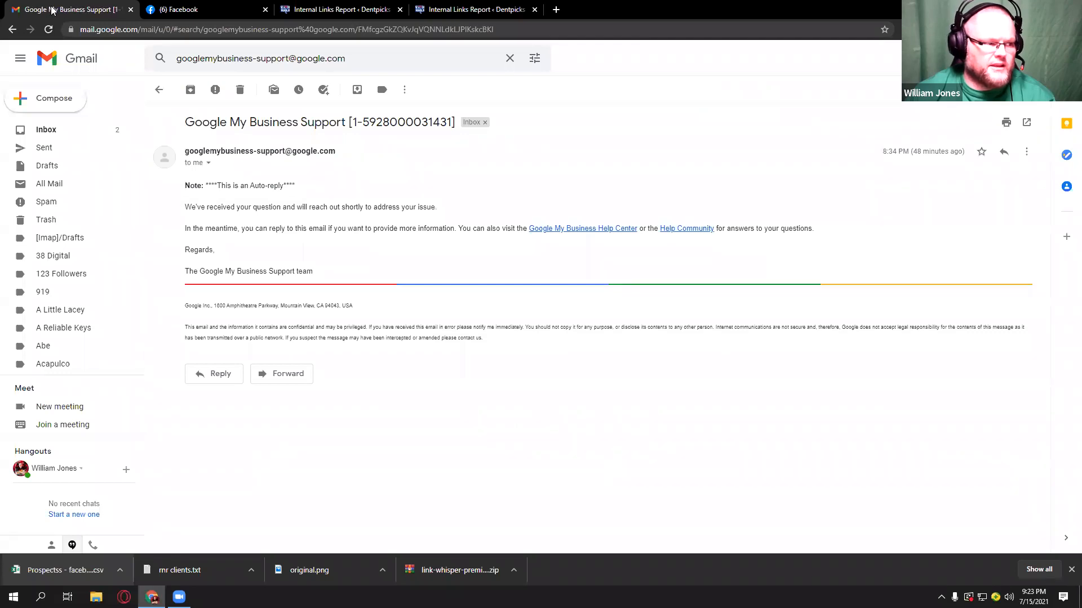
{"action": "left_click", "coordinate": [12, 29]}
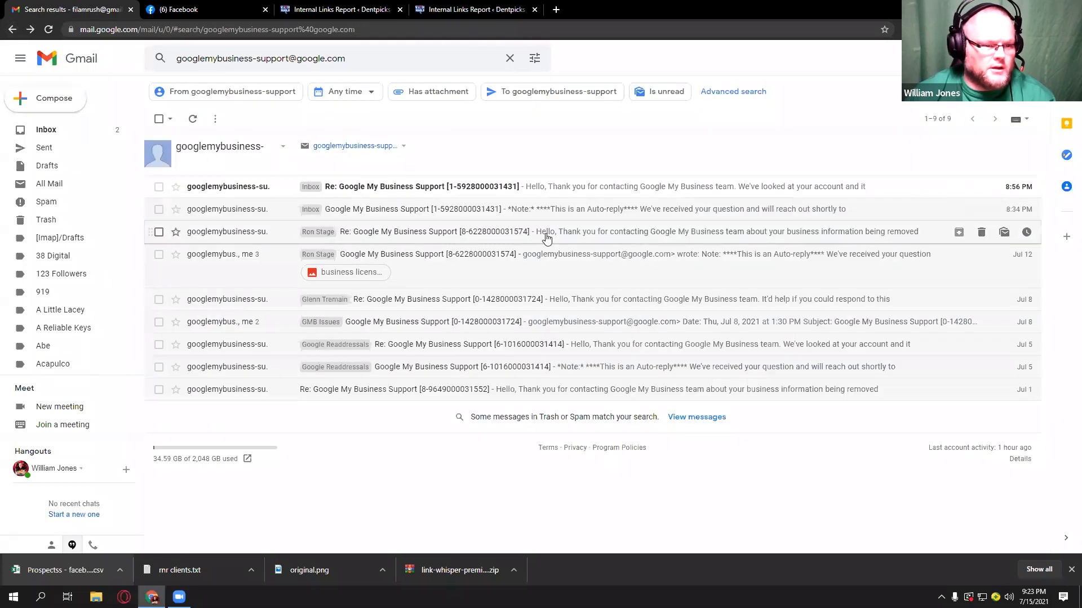
Step: Read the July 8 Google My Business Support reply about acceptable business verification proofs, and return to the search results
{"action": "left_click", "coordinate": [585, 299]}
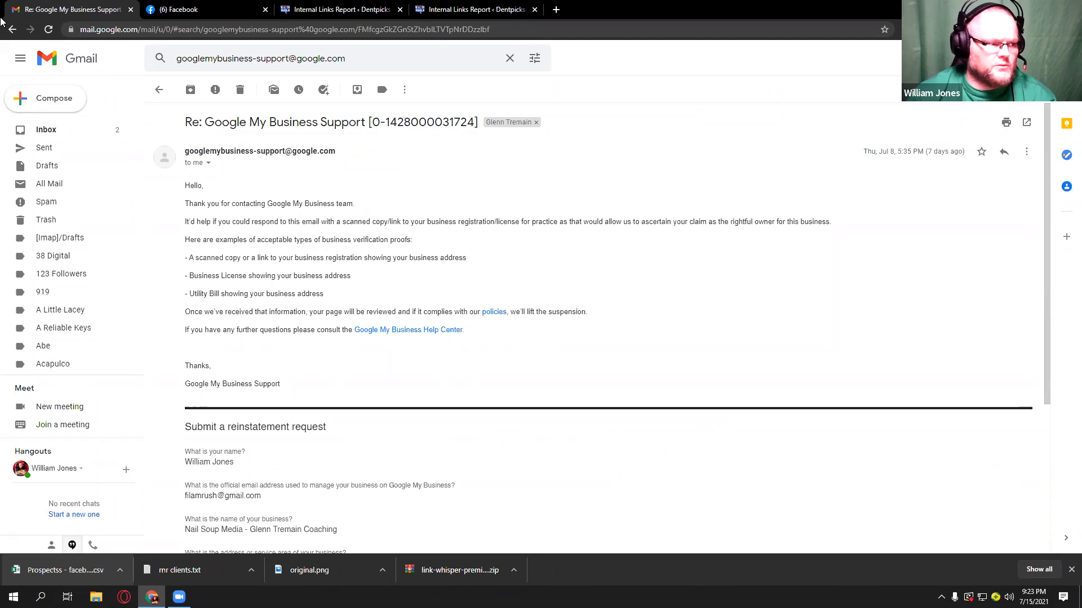
{"action": "left_click", "coordinate": [12, 28]}
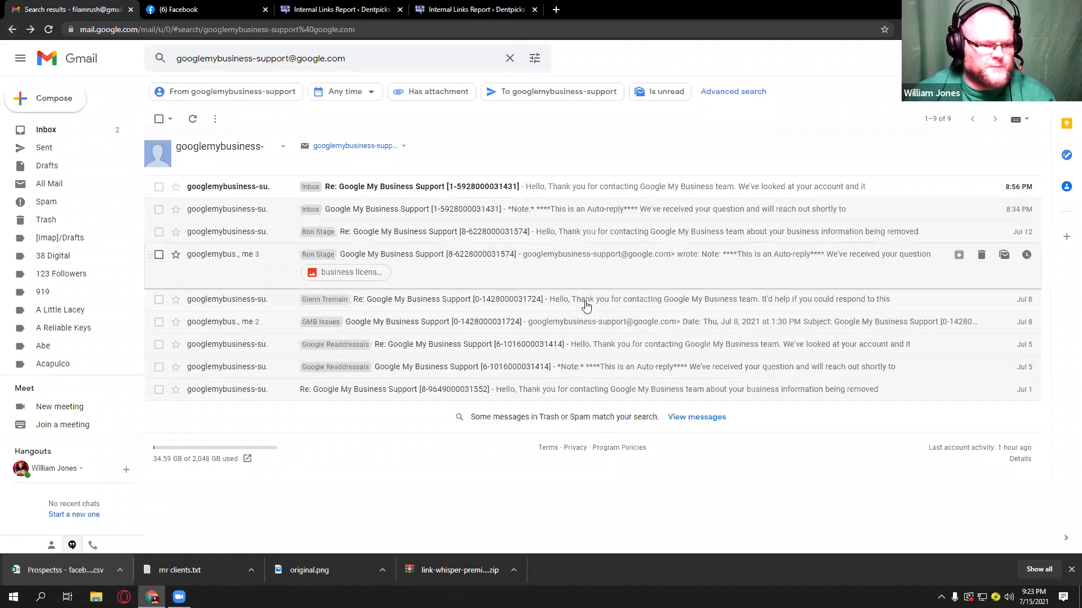
{"action": "left_click", "coordinate": [586, 303]}
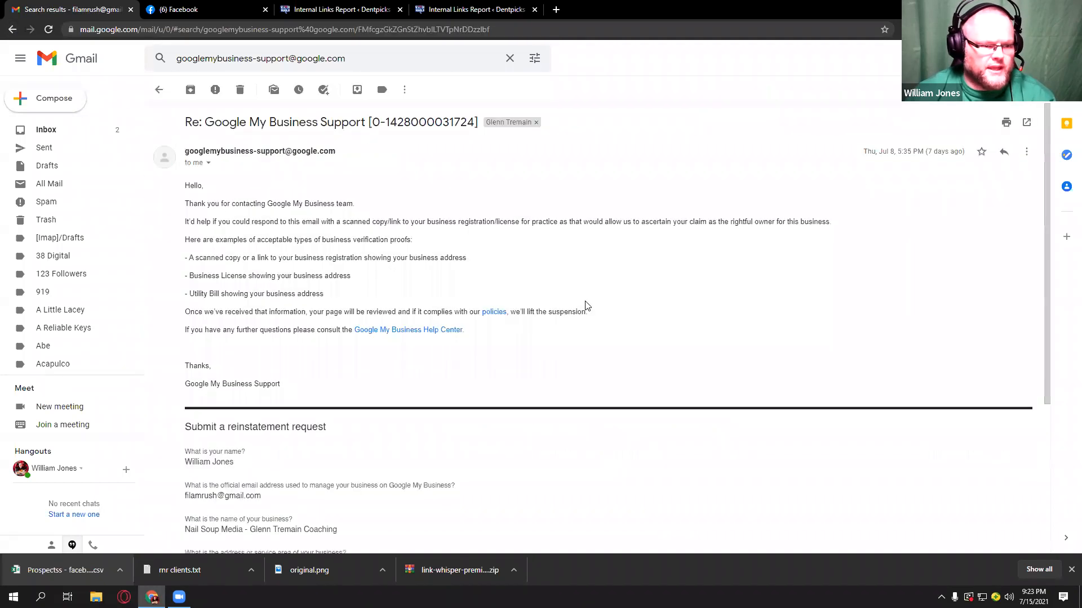
{"action": "left_click", "coordinate": [13, 29]}
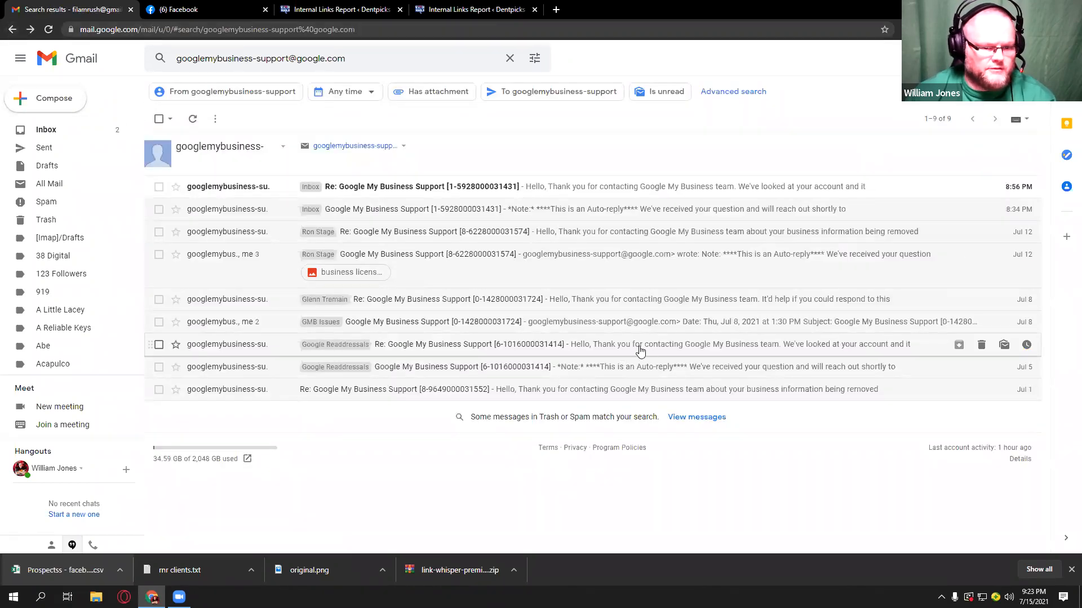
Step: Read the July 5 support reply about Rank Fortress down to its reinstatement request details, and return to the search results
{"action": "left_click", "coordinate": [643, 348]}
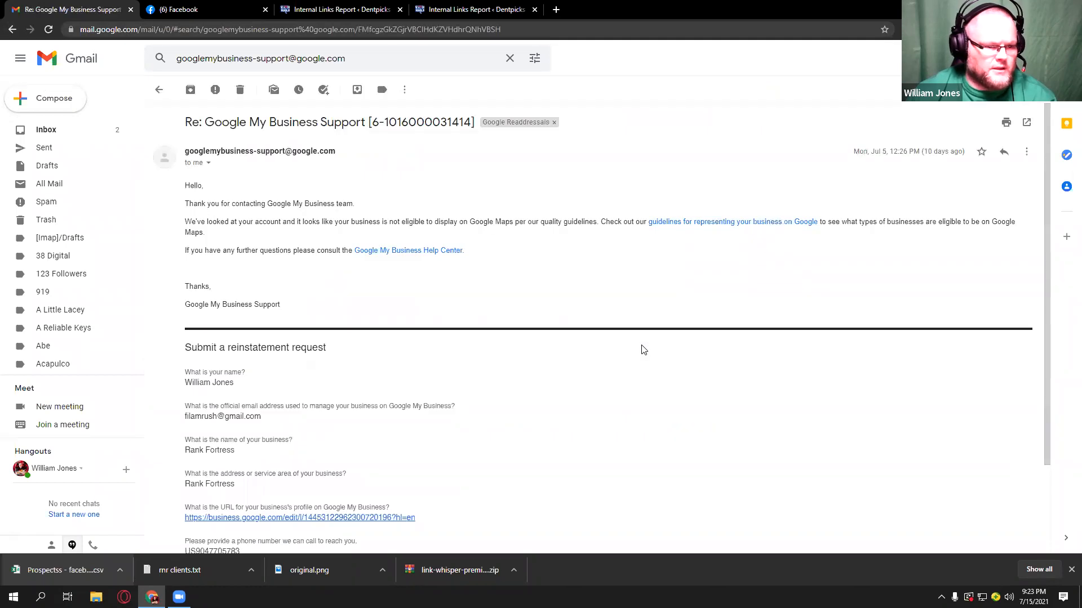
{"action": "scroll", "coordinate": [640, 349], "scroll_direction": "down", "scroll_amount": 2}
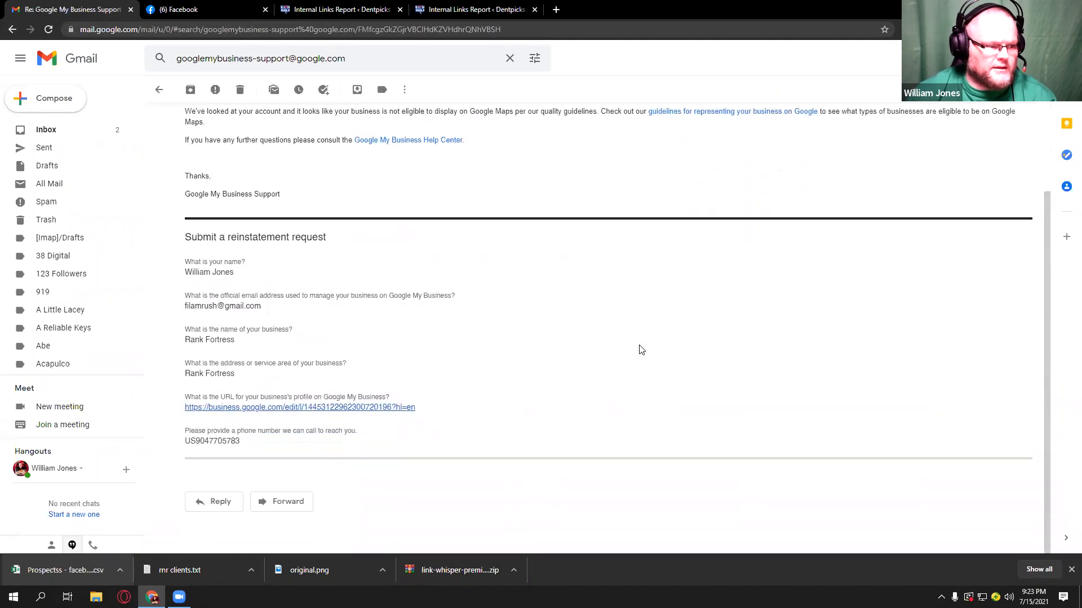
{"action": "left_click", "coordinate": [13, 29]}
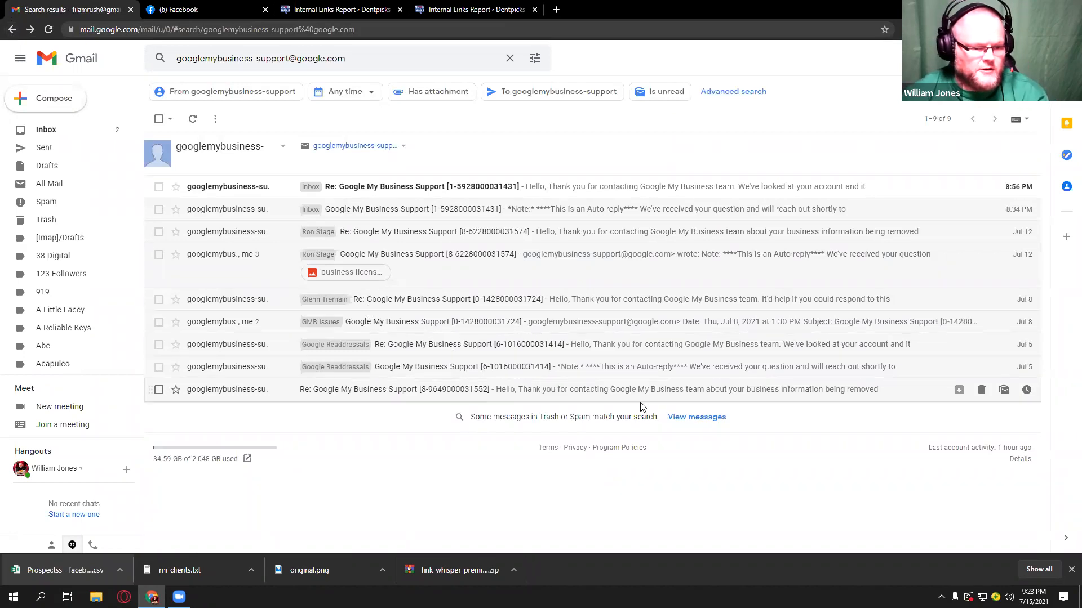
Step: List the matching messages in Trash, read the July 1 Fairway Dental conversation and the Guelph Royal Dental Centre reply, and return to the inbox
{"action": "left_click", "coordinate": [687, 418]}
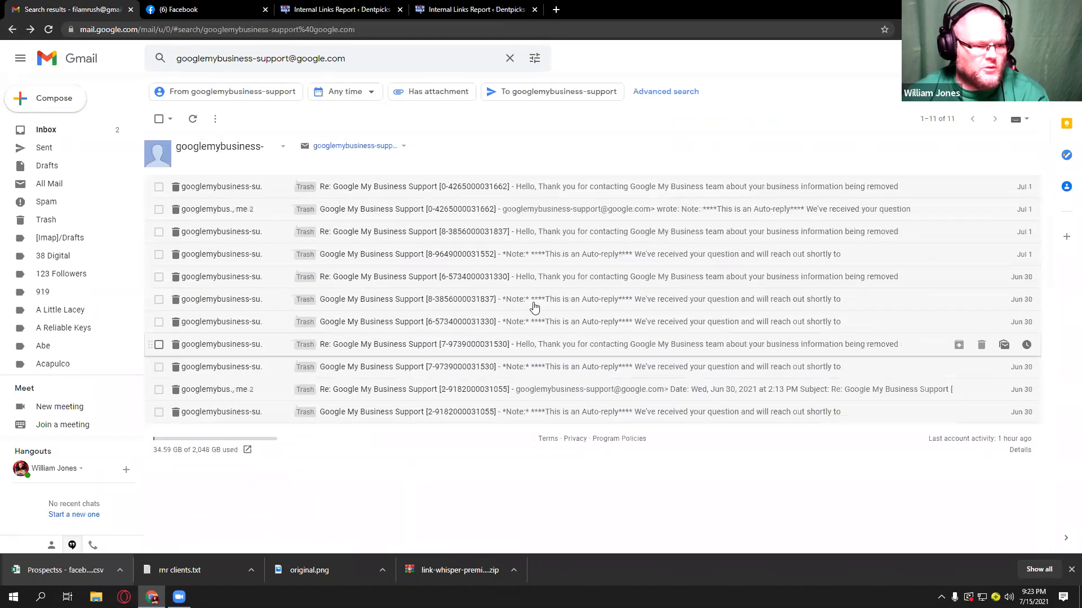
{"action": "left_click", "coordinate": [591, 215]}
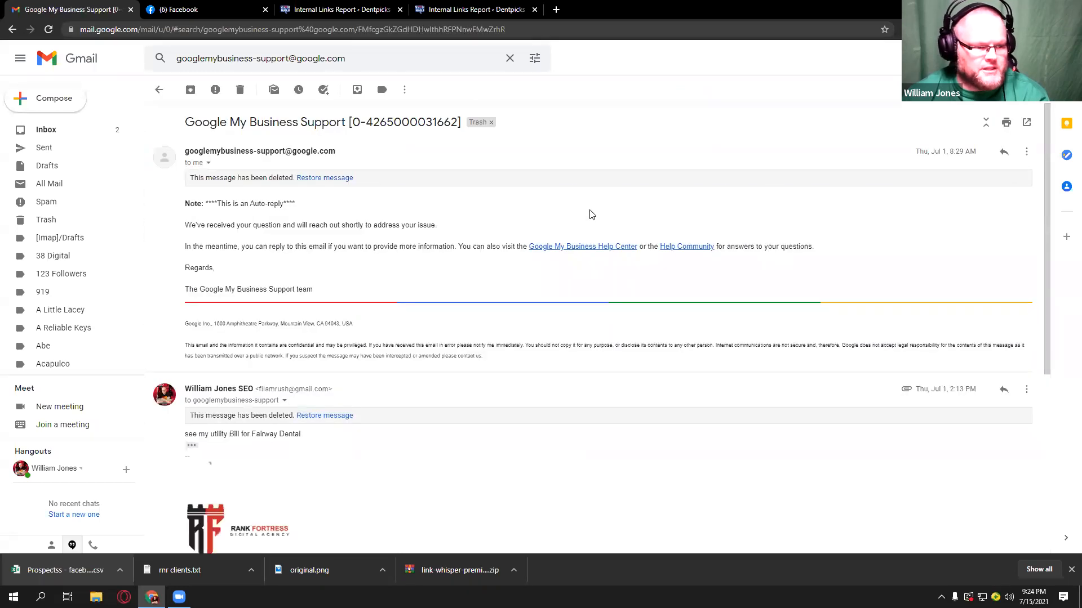
{"action": "left_click", "coordinate": [12, 29]}
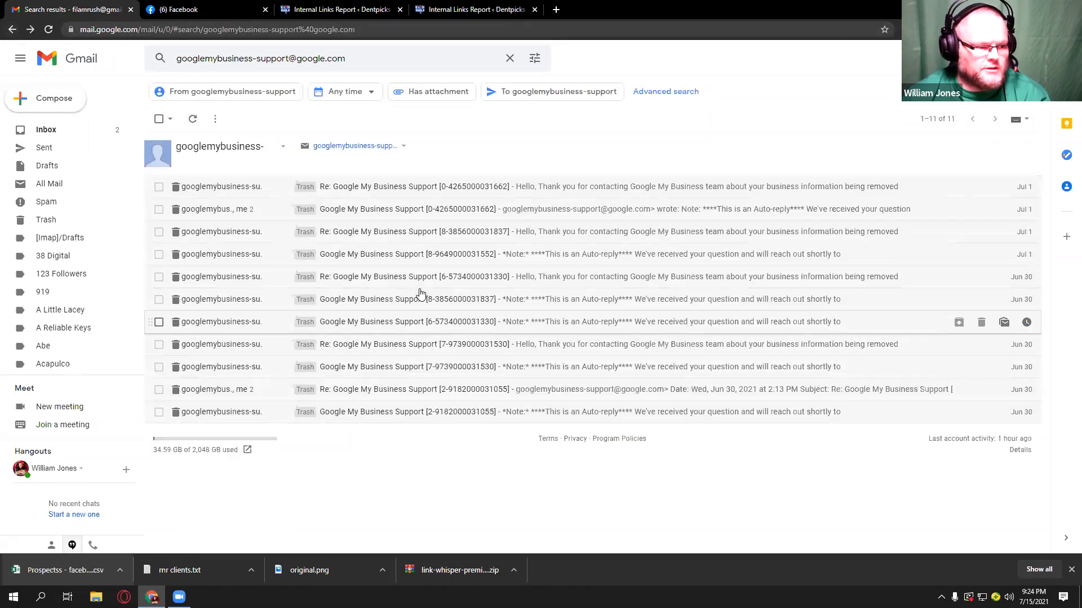
{"action": "left_click", "coordinate": [424, 242]}
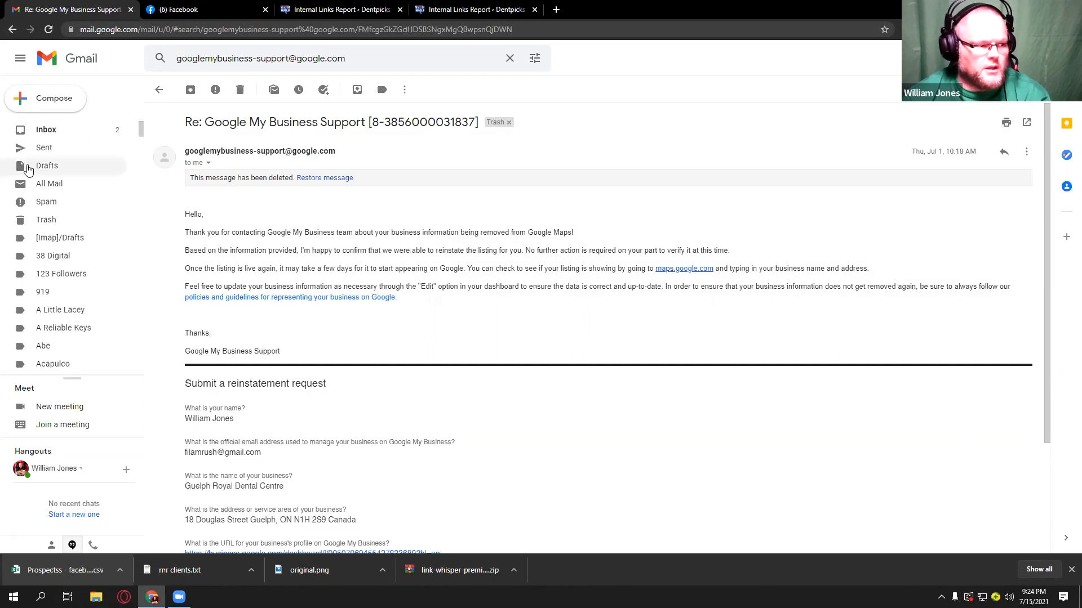
{"action": "left_click", "coordinate": [60, 137]}
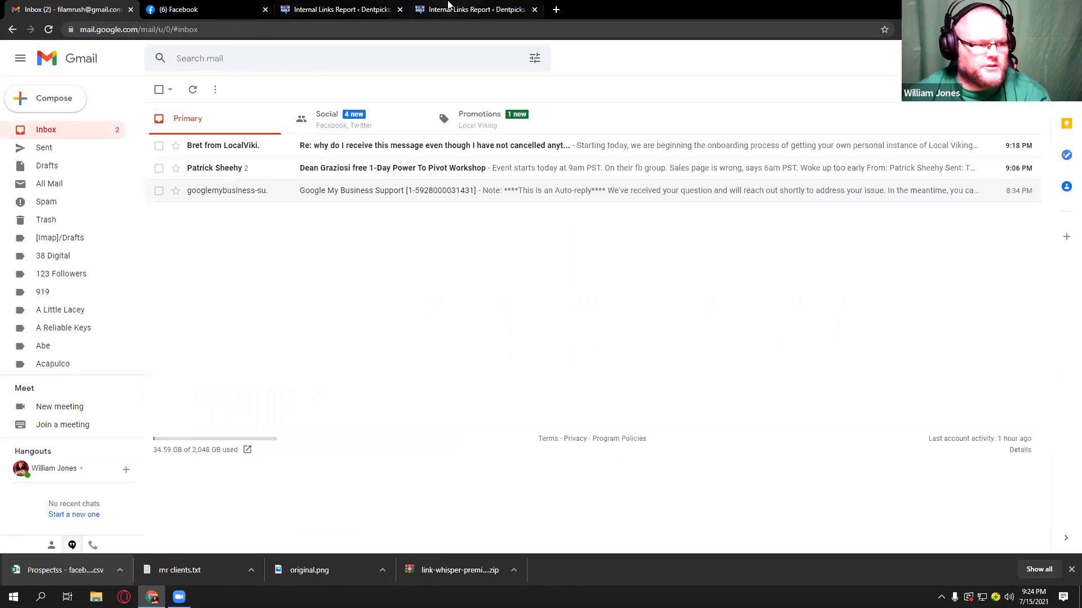
Step: Switch to Link Whisper, add the selected McKinney post link pointing to Paintless Hail Repair In Denton, Texas, and close its suggestions page
{"action": "left_click", "coordinate": [449, 7]}
{"action": "scroll", "coordinate": [518, 420], "scroll_direction": "down", "scroll_amount": 5}
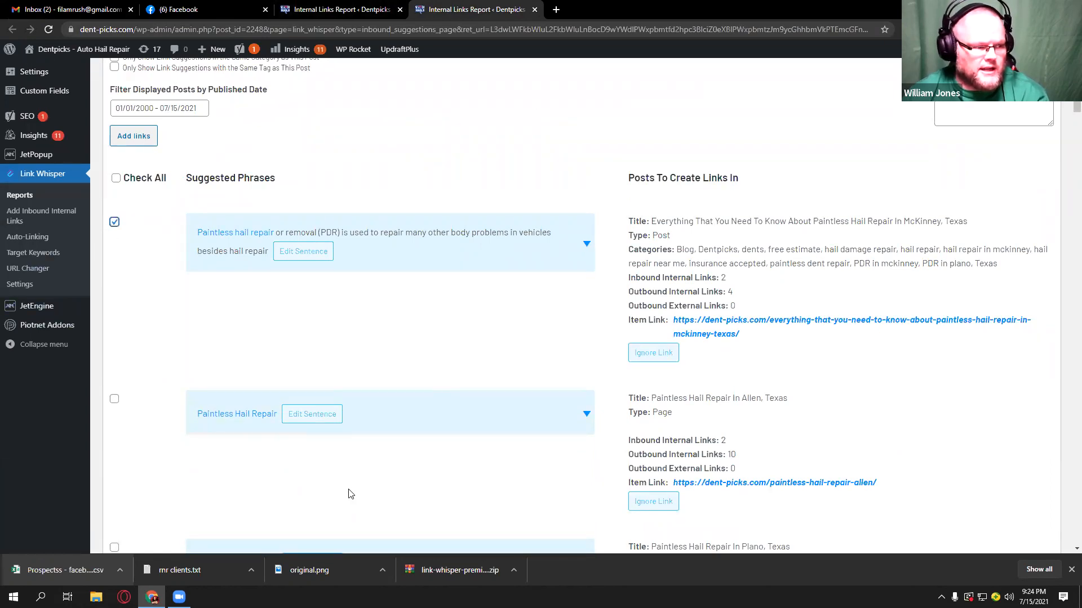
{"action": "scroll", "coordinate": [349, 494], "scroll_direction": "down", "scroll_amount": 2}
{"action": "scroll", "coordinate": [233, 309], "scroll_direction": "up", "scroll_amount": 10}
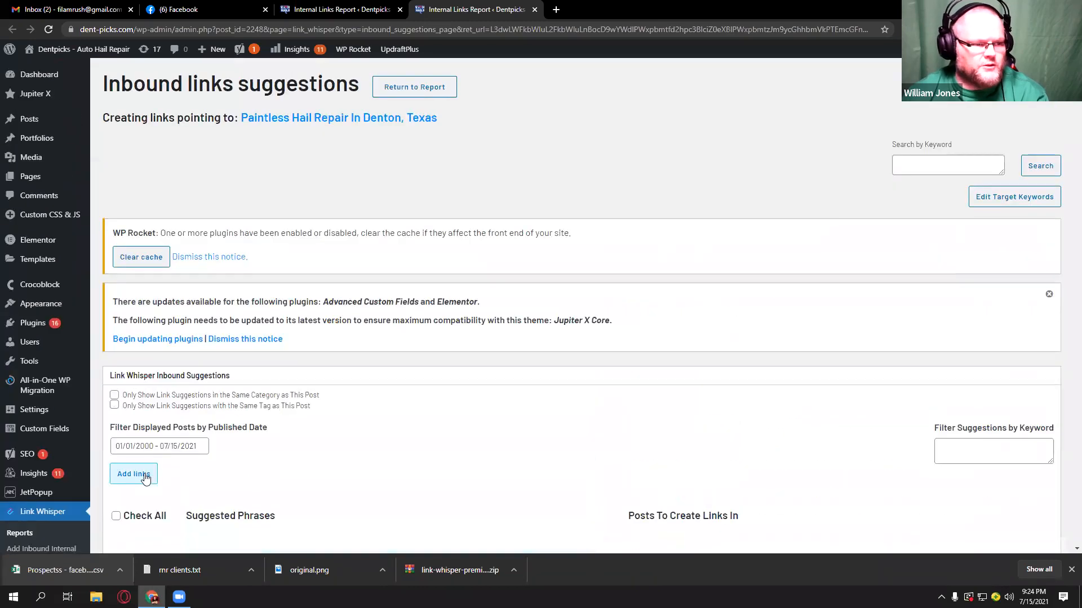
{"action": "left_click", "coordinate": [145, 477]}
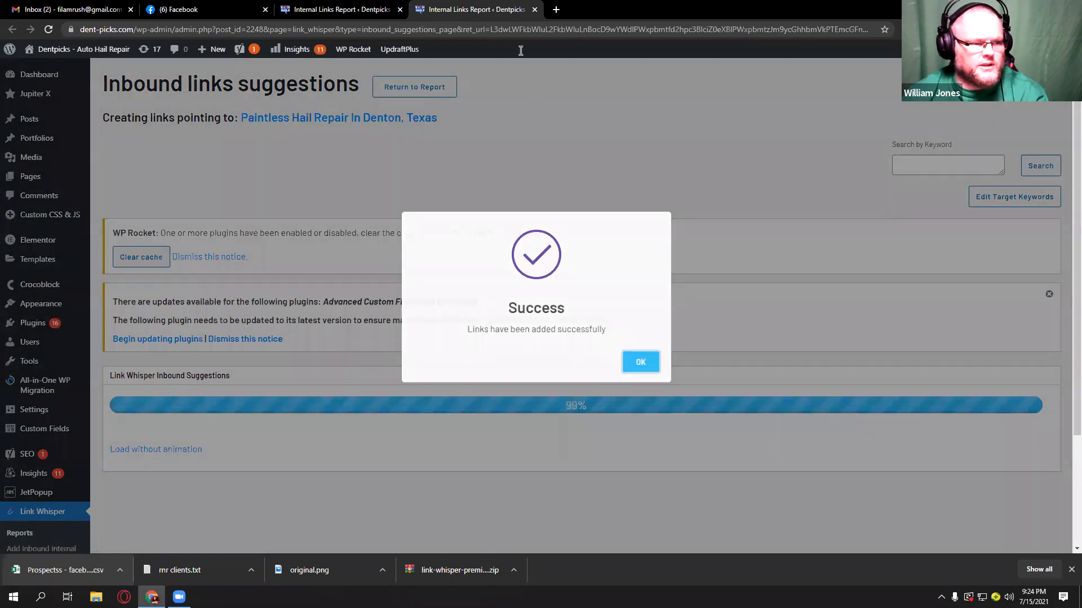
{"action": "left_click", "coordinate": [646, 364]}
{"action": "left_click", "coordinate": [535, 9]}
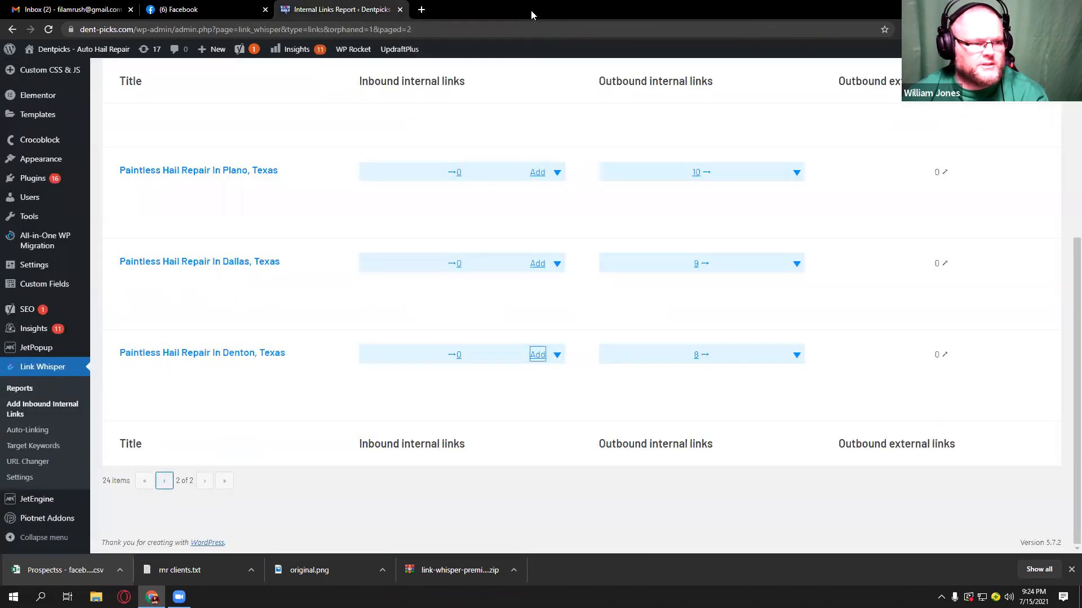
Step: Refresh the orphaned posts report and open the inbound link suggestions for Paintless Hail Repair In Dallas, Texas
{"action": "key", "text": "F5"}
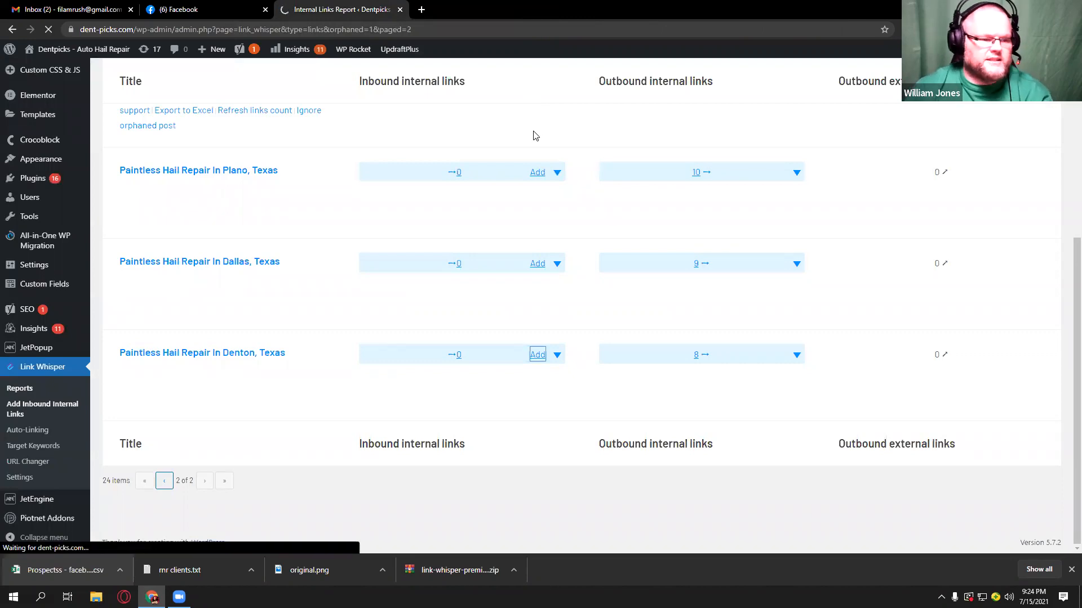
{"action": "left_click", "coordinate": [536, 356]}
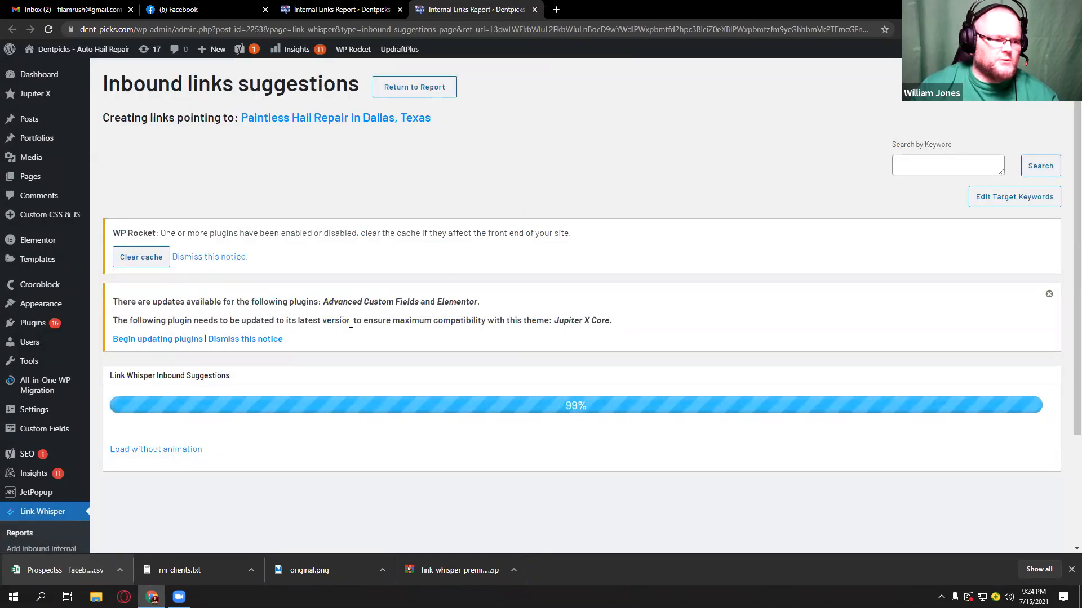
{"action": "scroll", "coordinate": [349, 323], "scroll_direction": "down", "scroll_amount": 1}
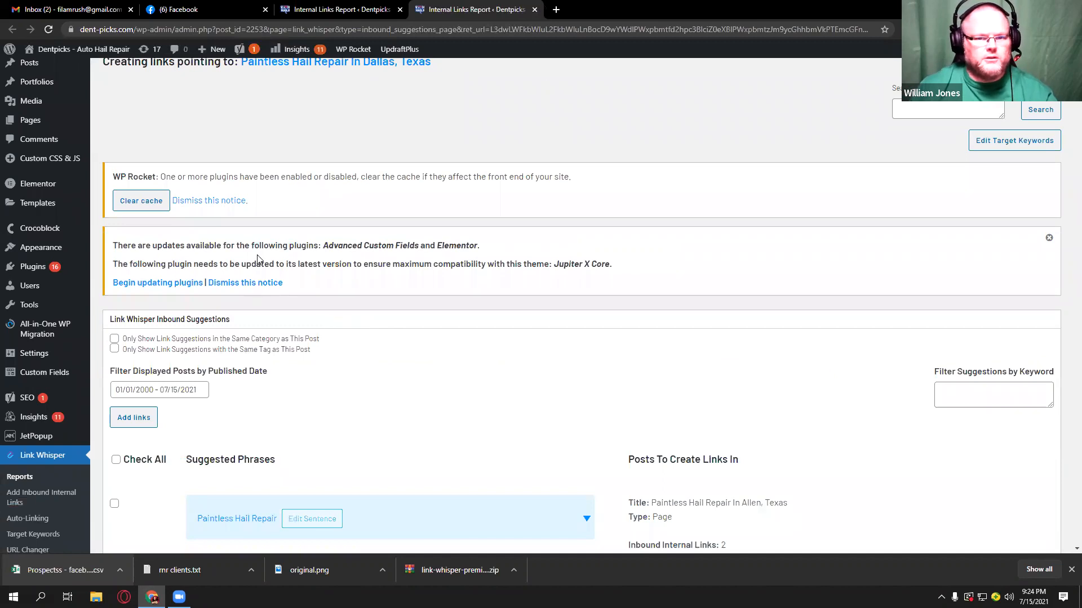
Step: Open the "info for google" folder on the desktop and view business license.jpg and utility.jpg for Seattle Mold Removal
{"action": "key", "text": "super+d"}
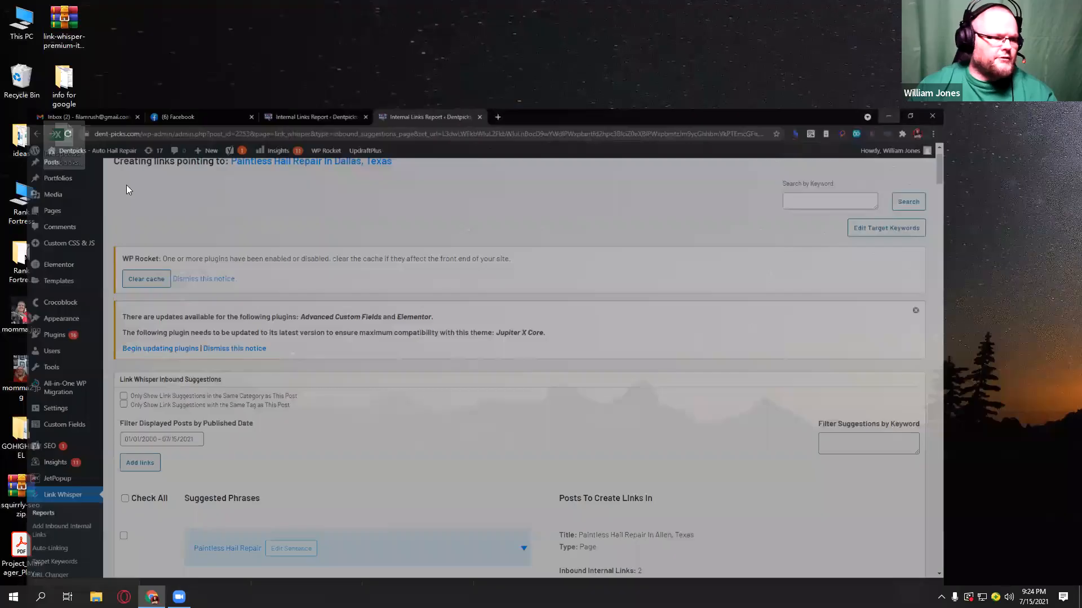
{"action": "double_click", "coordinate": [64, 85]}
{"action": "double_click", "coordinate": [516, 224]}
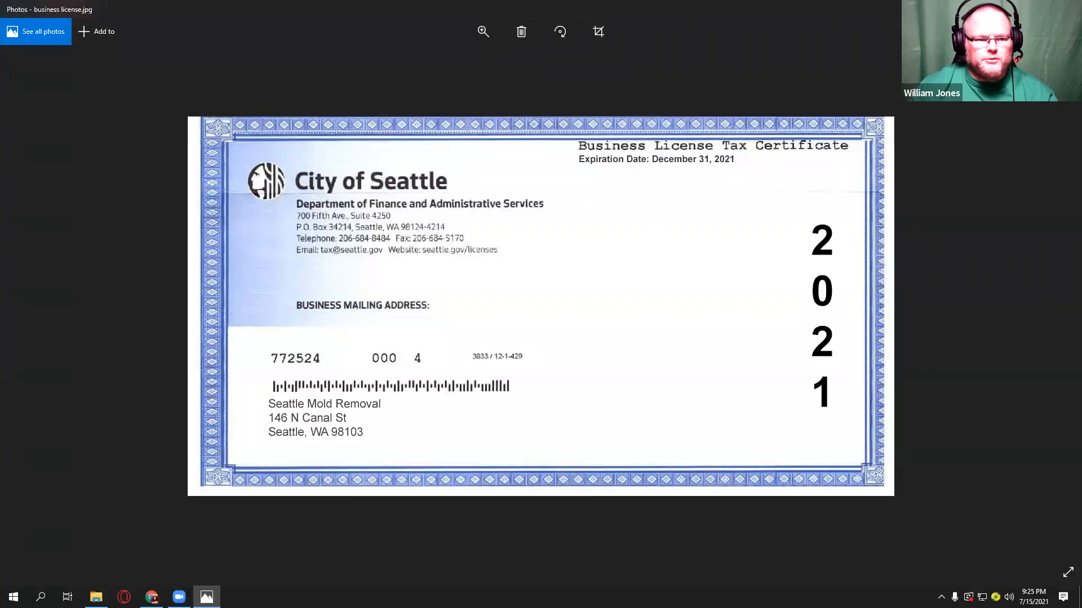
{"action": "key", "text": "alt+F4"}
{"action": "double_click", "coordinate": [590, 216]}
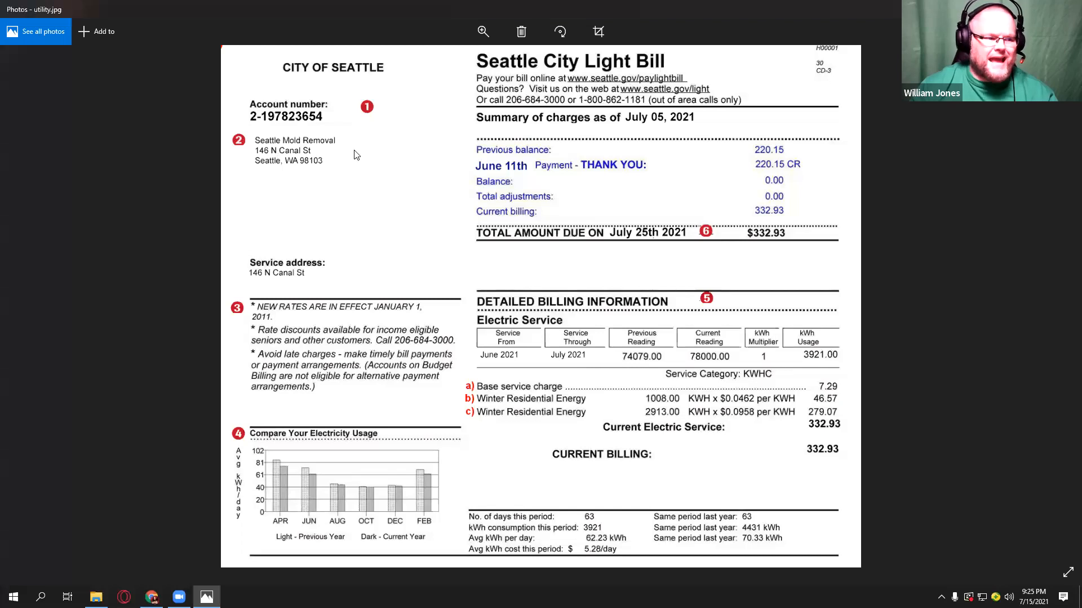
Step: Close the utility.jpg image and the "info for google" folder, and switch back to the Link Whisper suggestions page in the browser
{"action": "left_click", "coordinate": [1068, 9]}
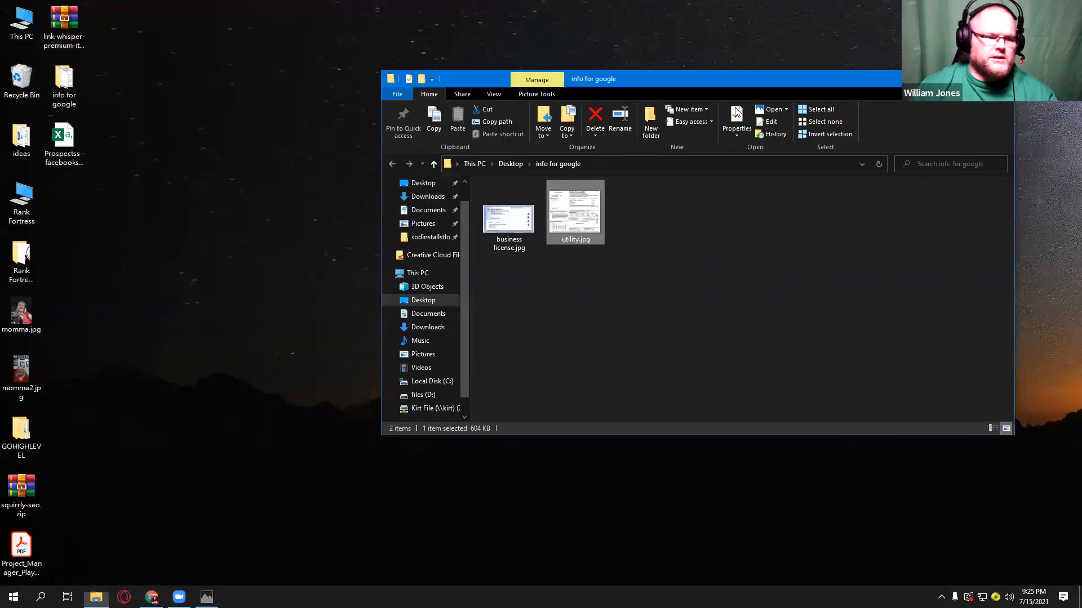
{"action": "left_click", "coordinate": [1001, 79]}
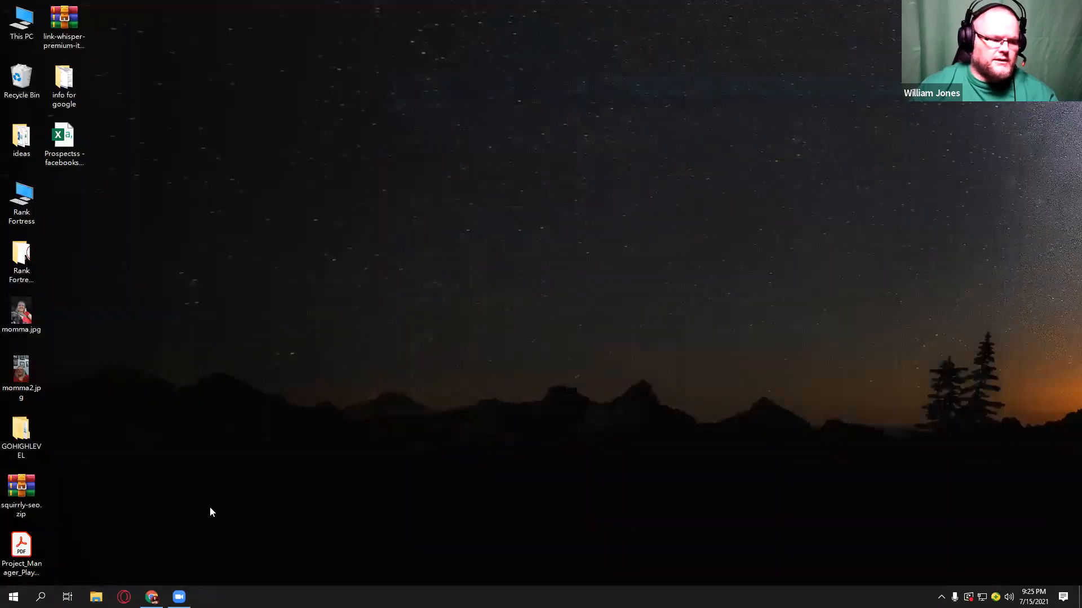
{"action": "mouse_move", "coordinate": [151, 597]}
{"action": "left_click", "coordinate": [149, 550]}
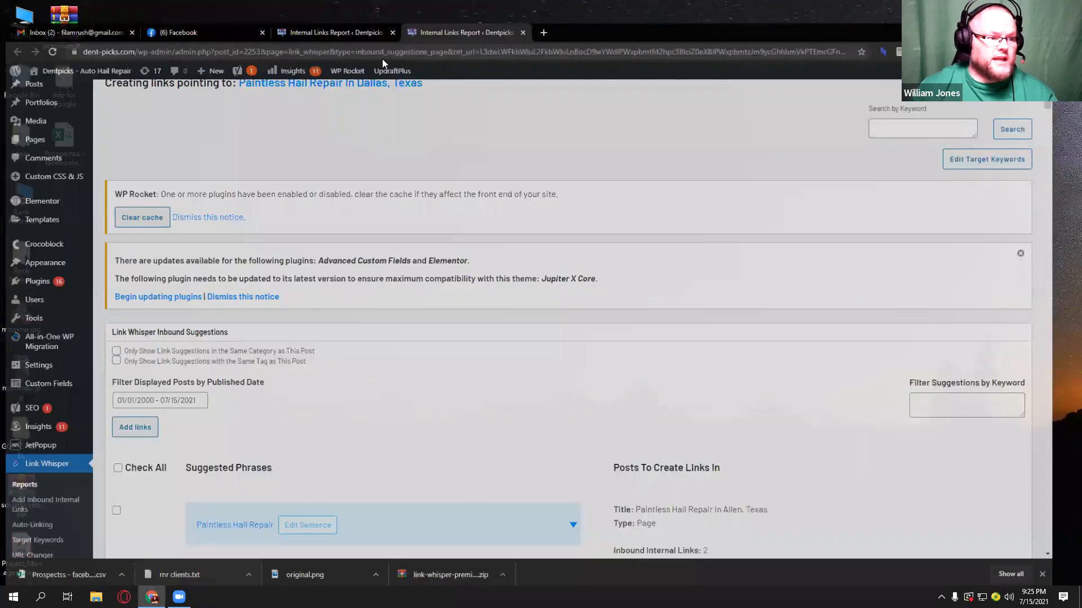
Step: Add the suggested links from the Allen and Plano hail repair pages to Paintless Hail Repair In Dallas, Texas, and close its suggestions page
{"action": "scroll", "coordinate": [374, 290], "scroll_direction": "down", "scroll_amount": 5}
{"action": "left_click", "coordinate": [114, 280]}
{"action": "scroll", "coordinate": [310, 363], "scroll_direction": "down", "scroll_amount": 4}
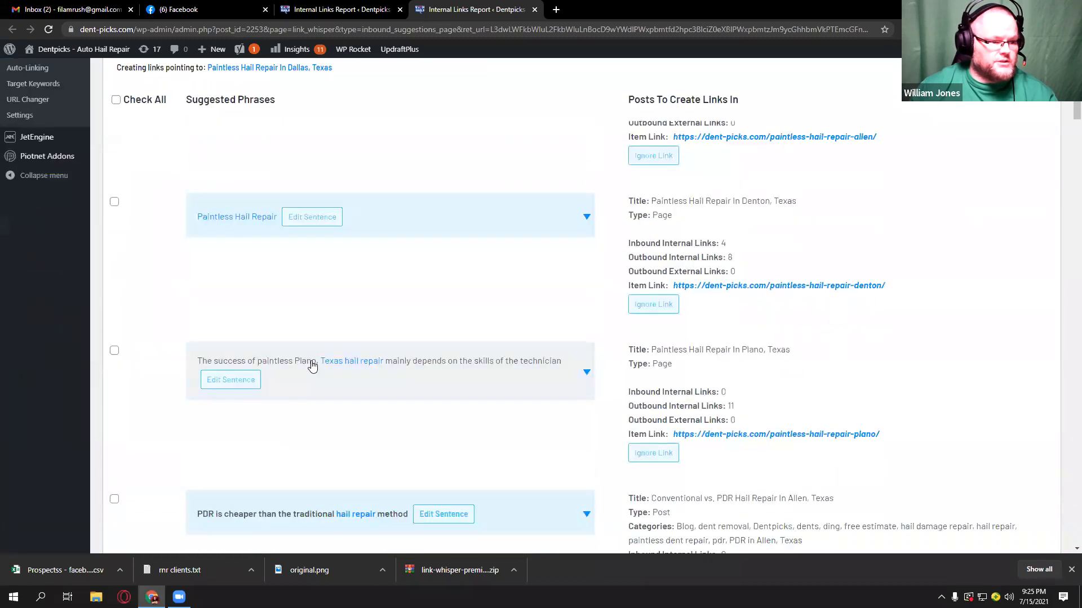
{"action": "scroll", "coordinate": [309, 383], "scroll_direction": "up", "scroll_amount": 4}
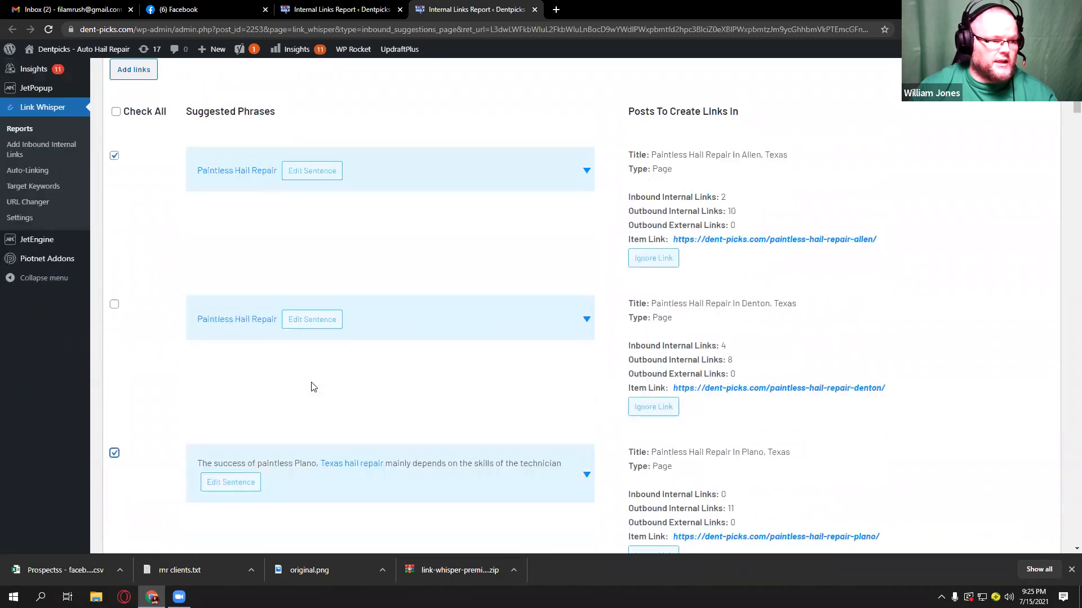
{"action": "left_click", "coordinate": [143, 193]}
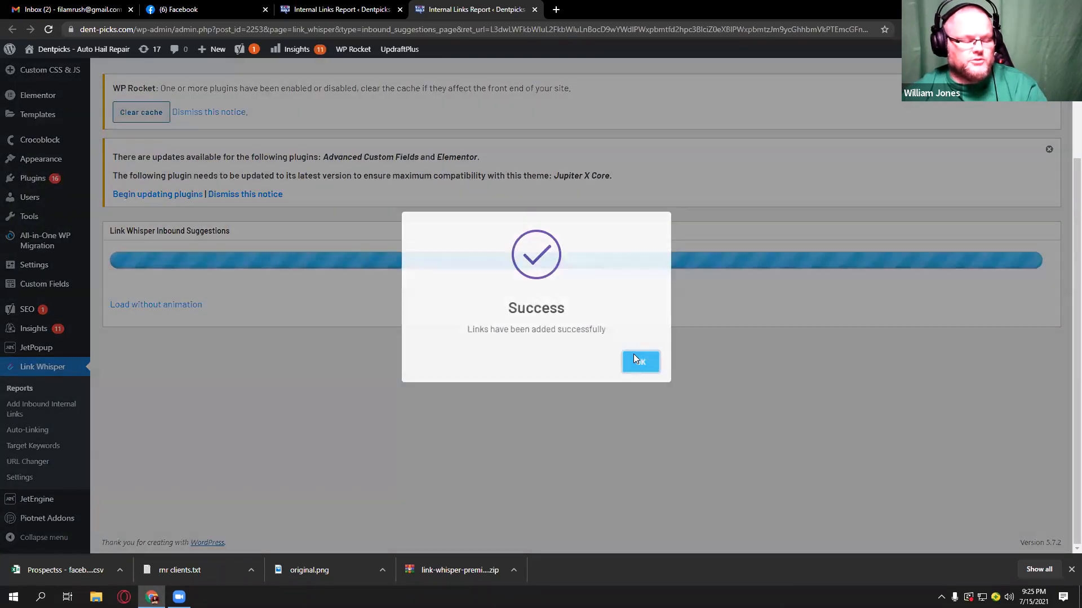
{"action": "left_click", "coordinate": [636, 359]}
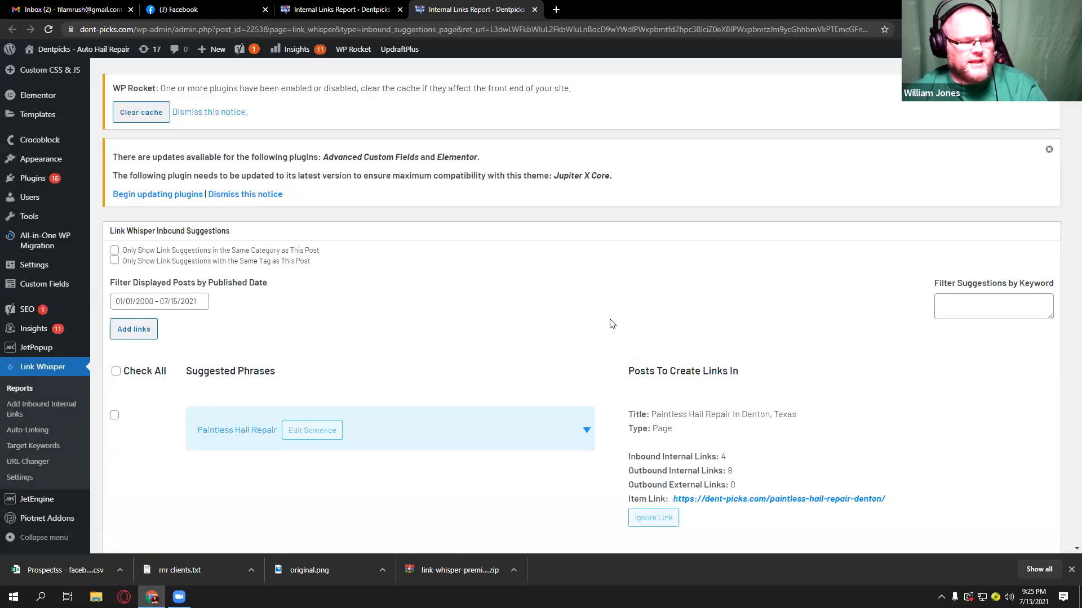
{"action": "left_click", "coordinate": [535, 11]}
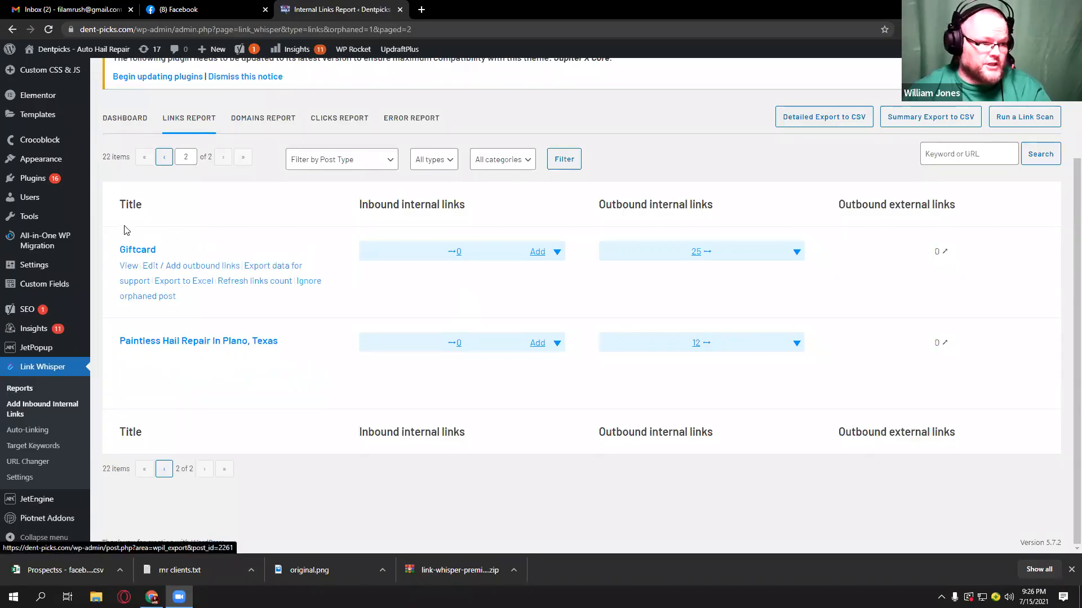
Step: Open the inbound suggestions for Paintless Hail Repair In Plano, Texas, and select the Allen page and the "Conventional vs. PDR Hail Repair In Allen, Texas" post
{"action": "left_click", "coordinate": [535, 343]}
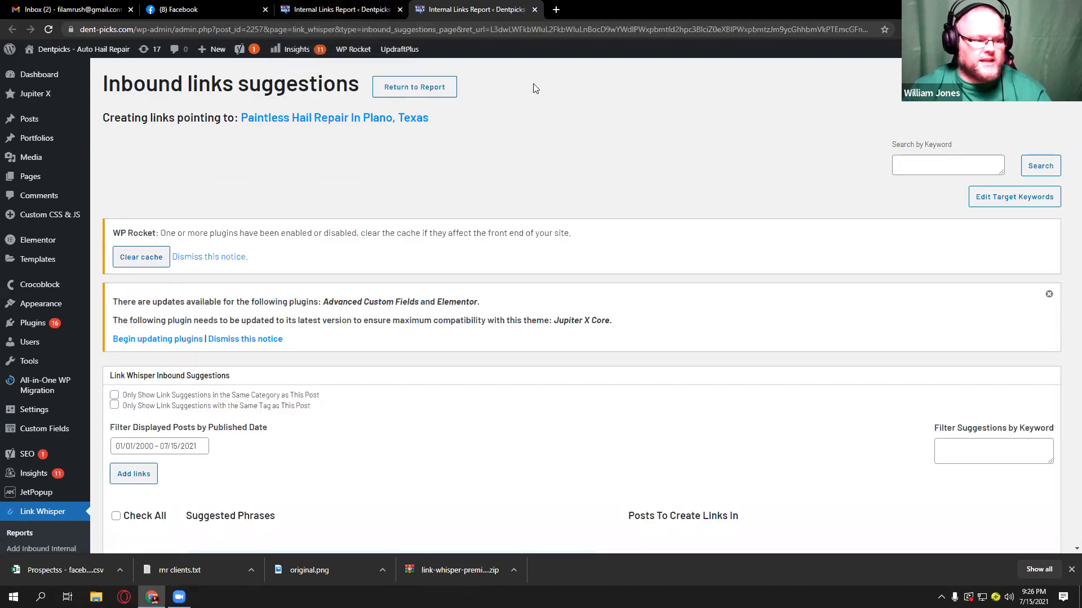
{"action": "scroll", "coordinate": [541, 278], "scroll_direction": "down", "scroll_amount": 5}
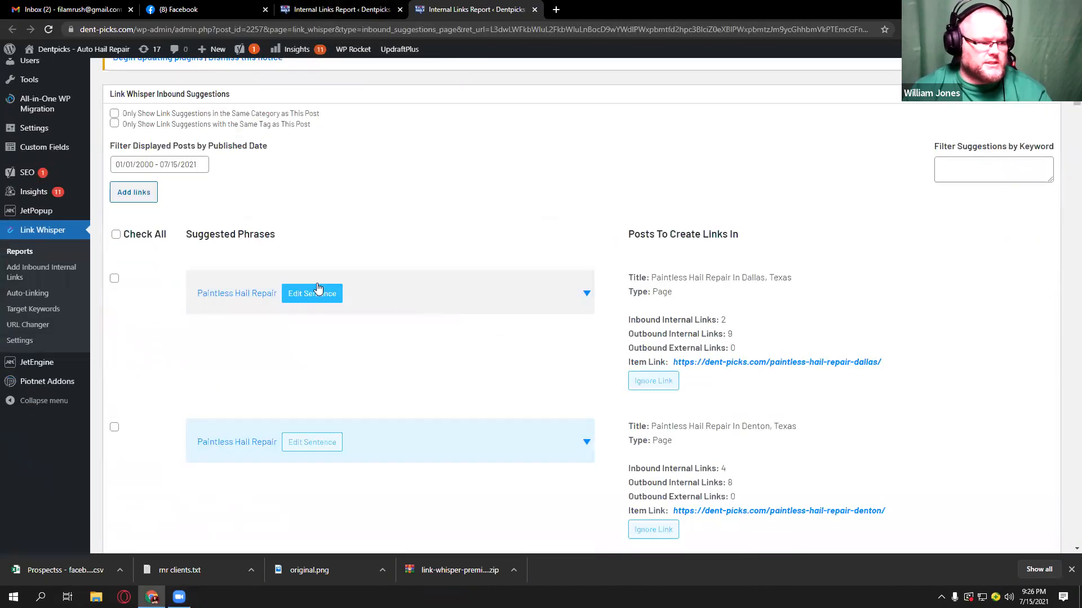
{"action": "scroll", "coordinate": [208, 313], "scroll_direction": "down", "scroll_amount": 5}
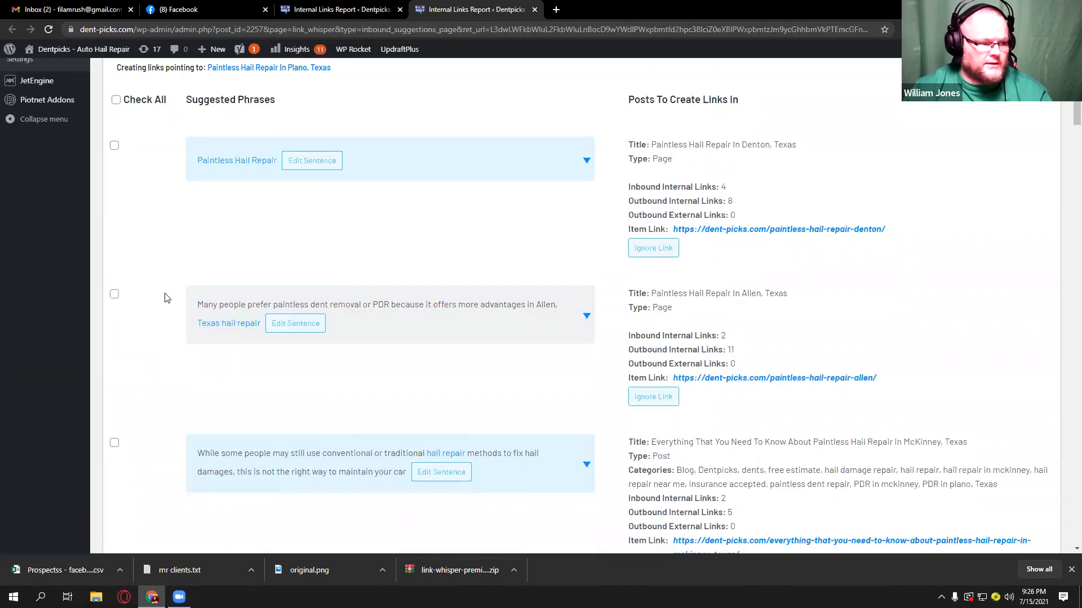
{"action": "scroll", "coordinate": [181, 289], "scroll_direction": "up", "scroll_amount": 5}
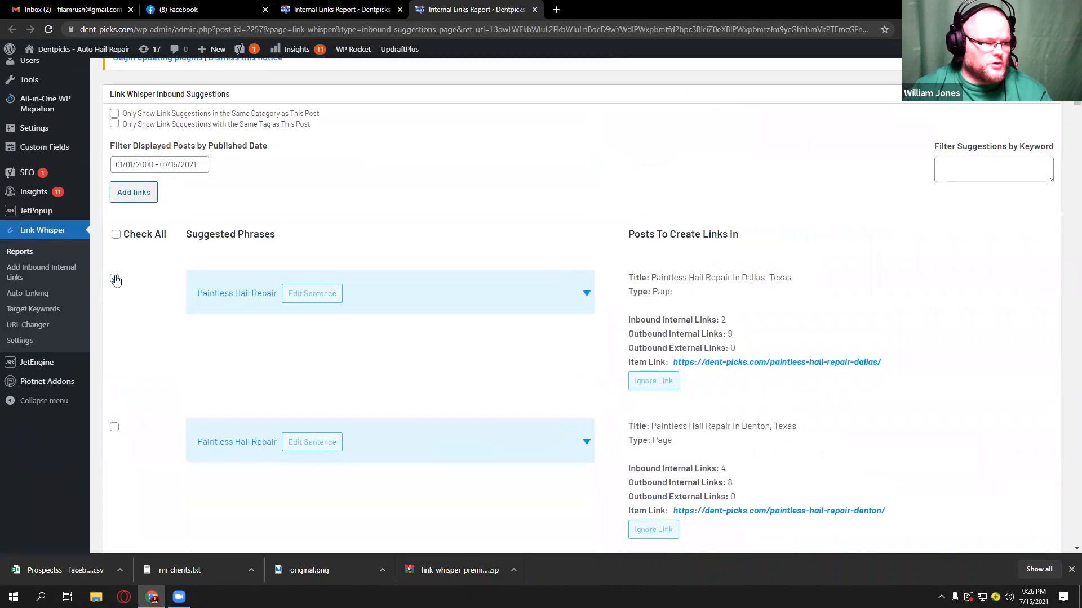
{"action": "scroll", "coordinate": [221, 282], "scroll_direction": "down", "scroll_amount": 8}
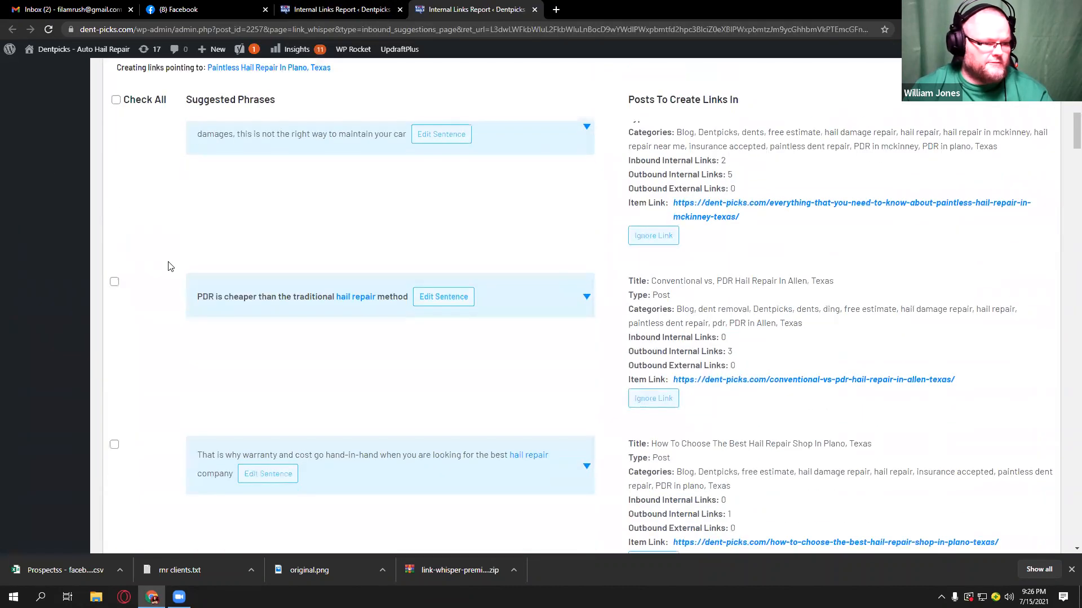
{"action": "scroll", "coordinate": [234, 286], "scroll_direction": "up", "scroll_amount": 8}
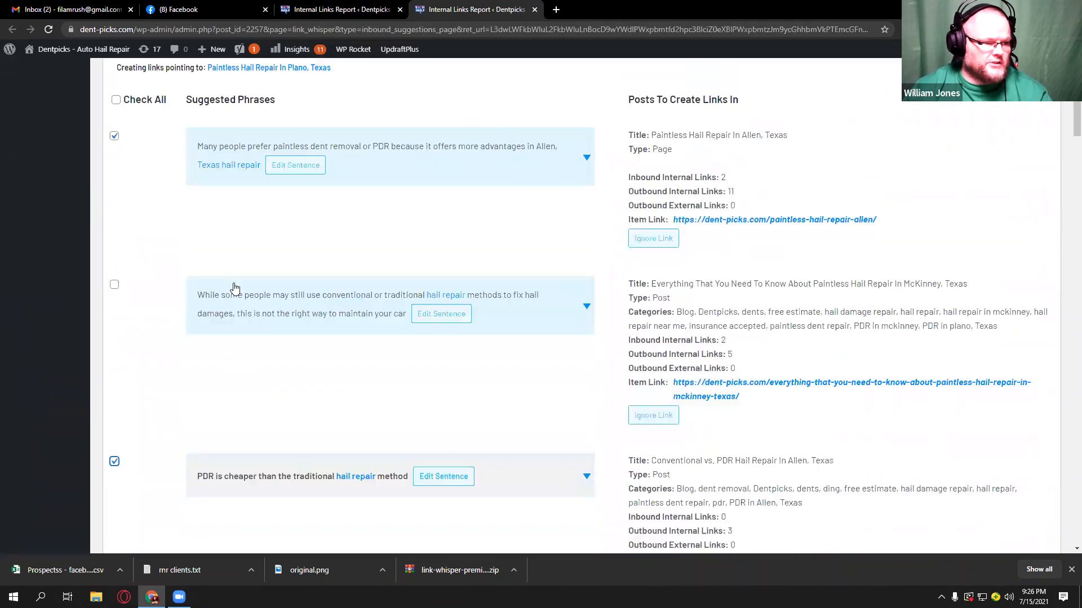
{"action": "scroll", "coordinate": [140, 474], "scroll_direction": "up", "scroll_amount": 3}
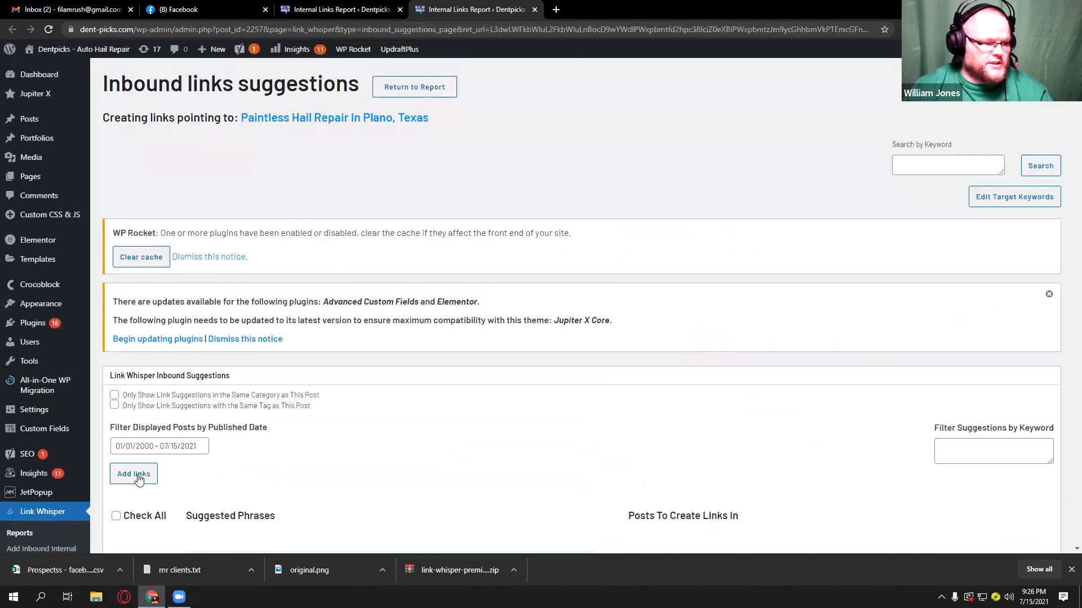
Step: Add the selected links pointing to Paintless Hail Repair In Plano, Texas, and close its suggestions page
{"action": "left_click", "coordinate": [143, 475]}
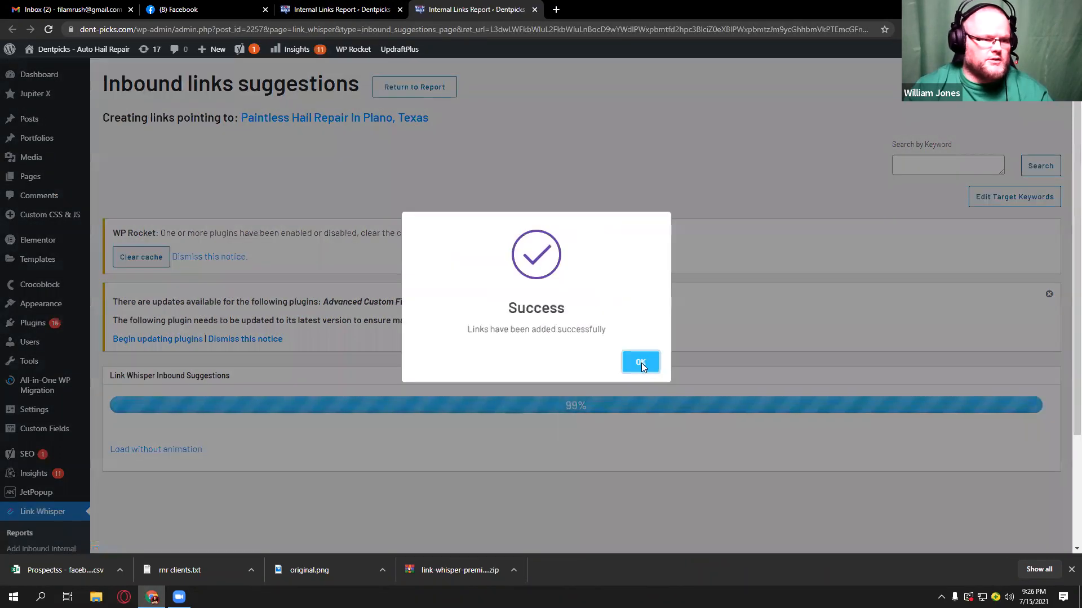
{"action": "left_click", "coordinate": [634, 363]}
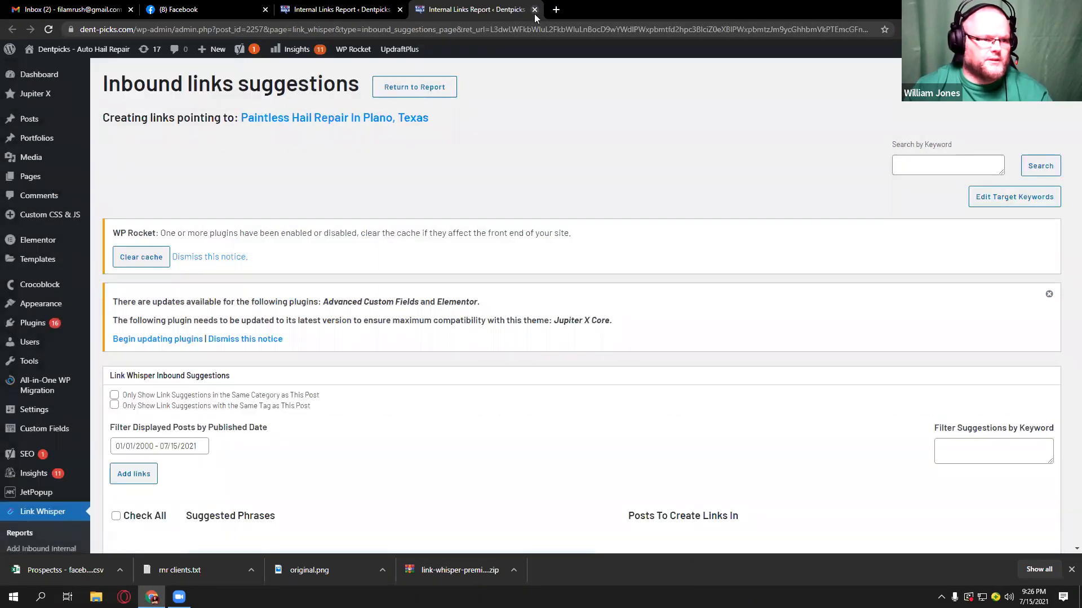
{"action": "left_click", "coordinate": [535, 10]}
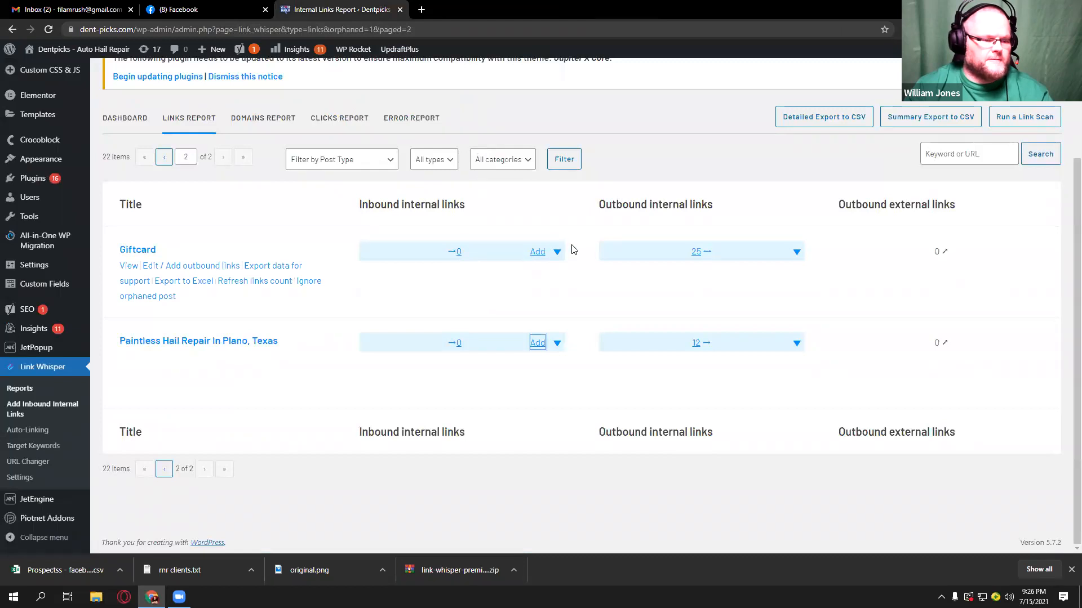
Step: Check the inbound link suggestions for the Giftcard page, close them, and ignore Giftcard as an orphaned post
{"action": "left_click", "coordinate": [537, 251]}
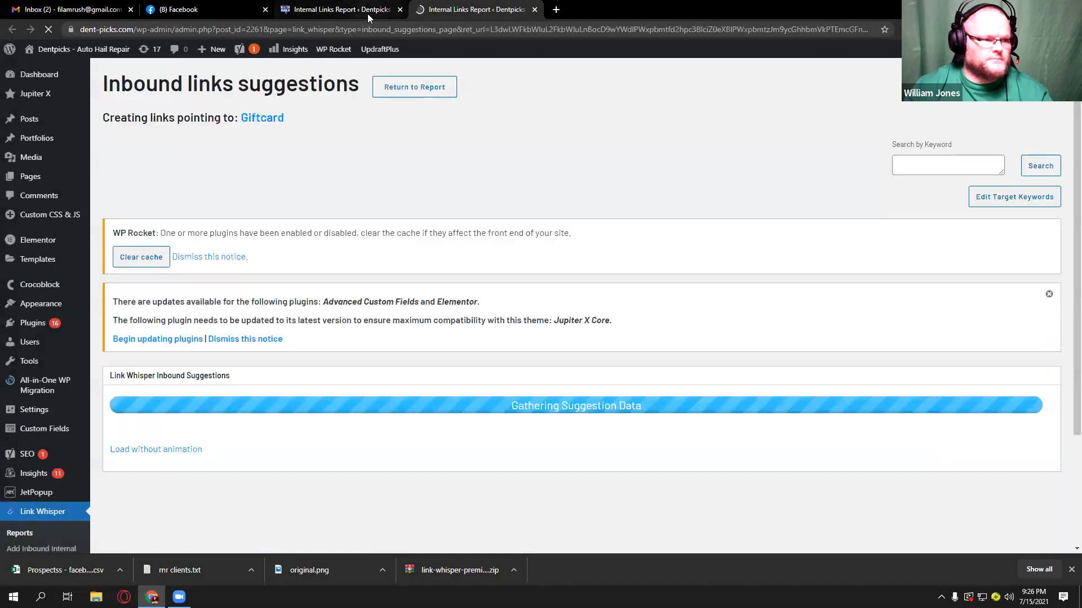
{"action": "left_click", "coordinate": [367, 14]}
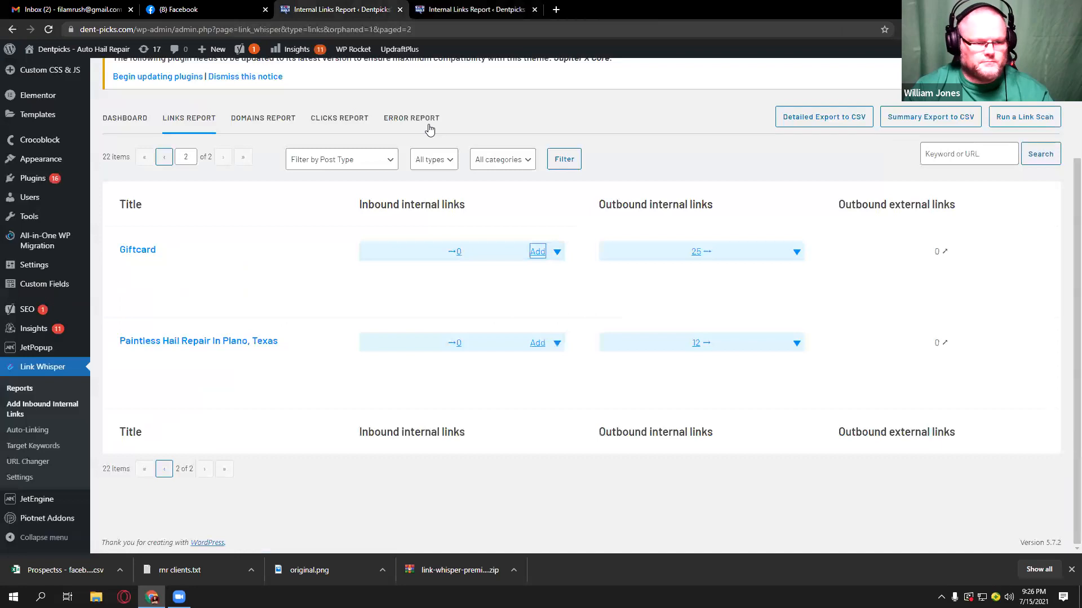
{"action": "left_click", "coordinate": [498, 10]}
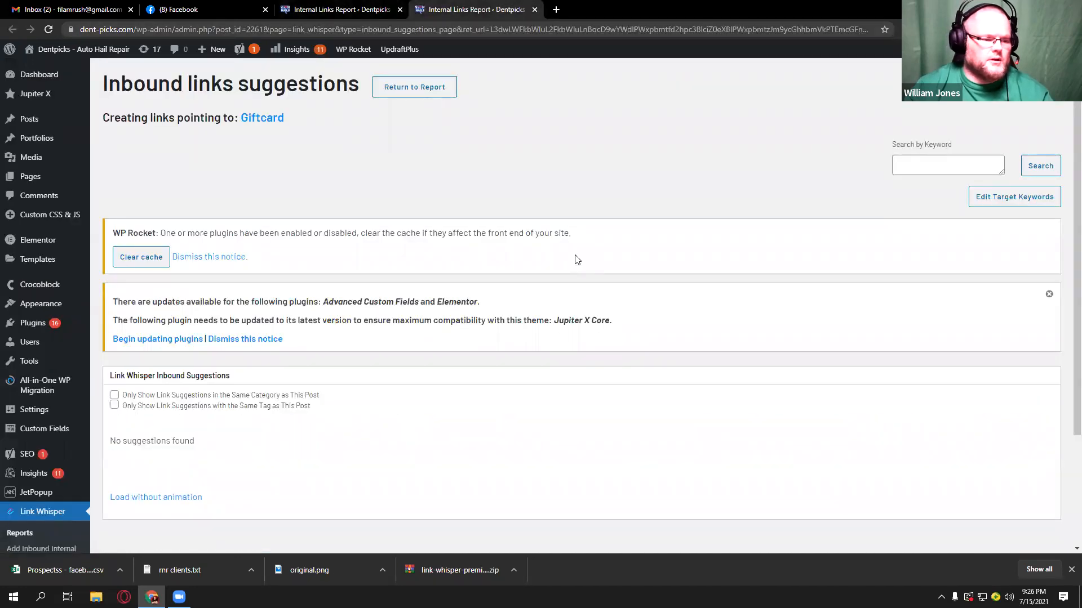
{"action": "scroll", "coordinate": [576, 259], "scroll_direction": "down", "scroll_amount": 3}
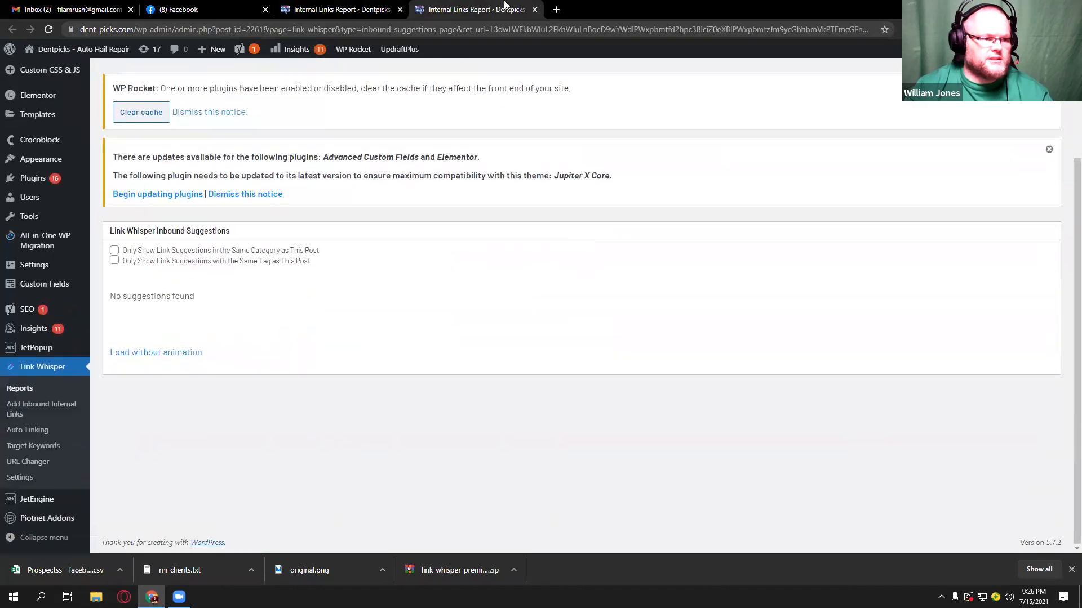
{"action": "left_click", "coordinate": [535, 10]}
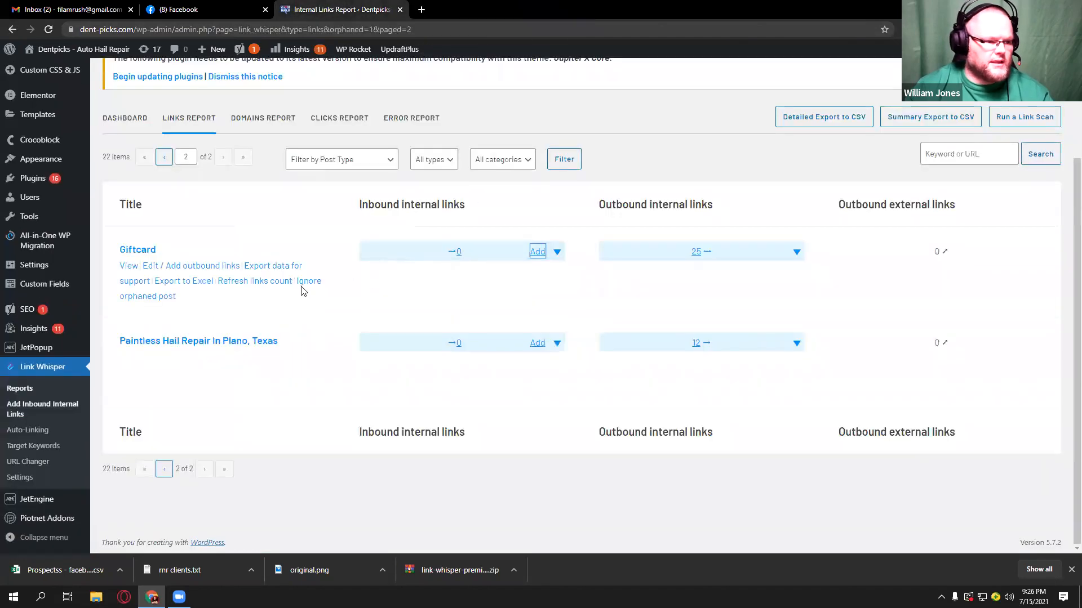
{"action": "left_click", "coordinate": [302, 289]}
{"action": "left_click", "coordinate": [590, 128]}
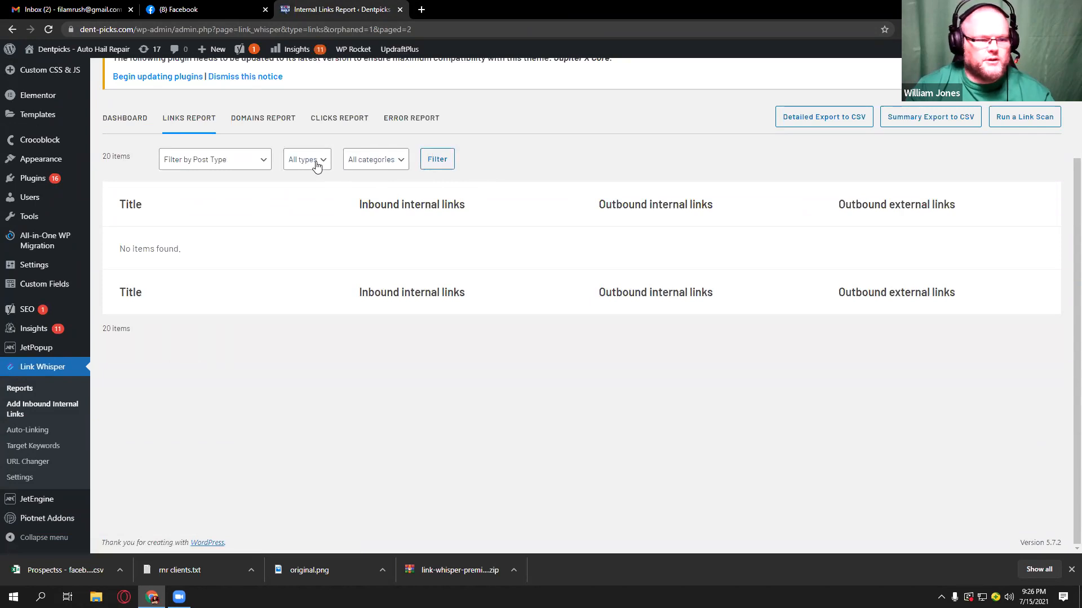
Step: Return to the Link Whisper dashboard and run a link scan of the whole site
{"action": "left_click", "coordinate": [138, 123]}
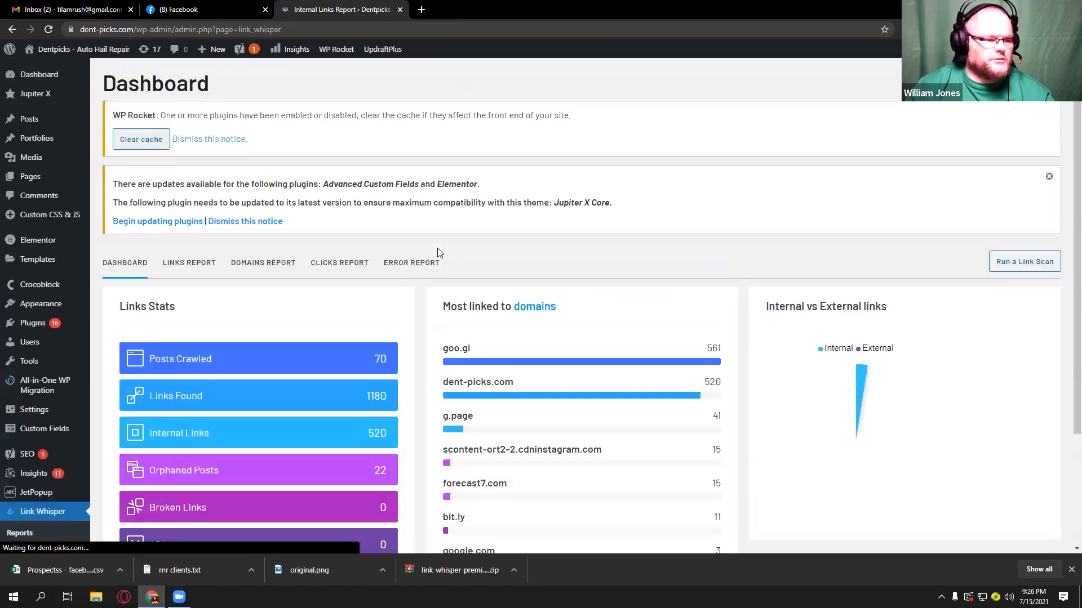
{"action": "left_click", "coordinate": [1033, 268]}
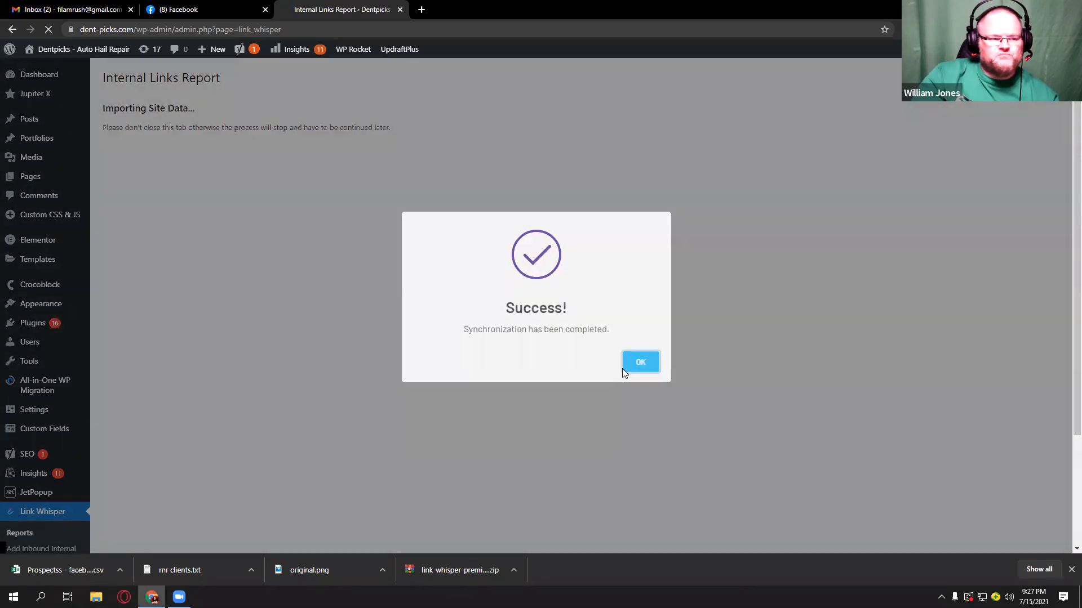
{"action": "left_click", "coordinate": [624, 368]}
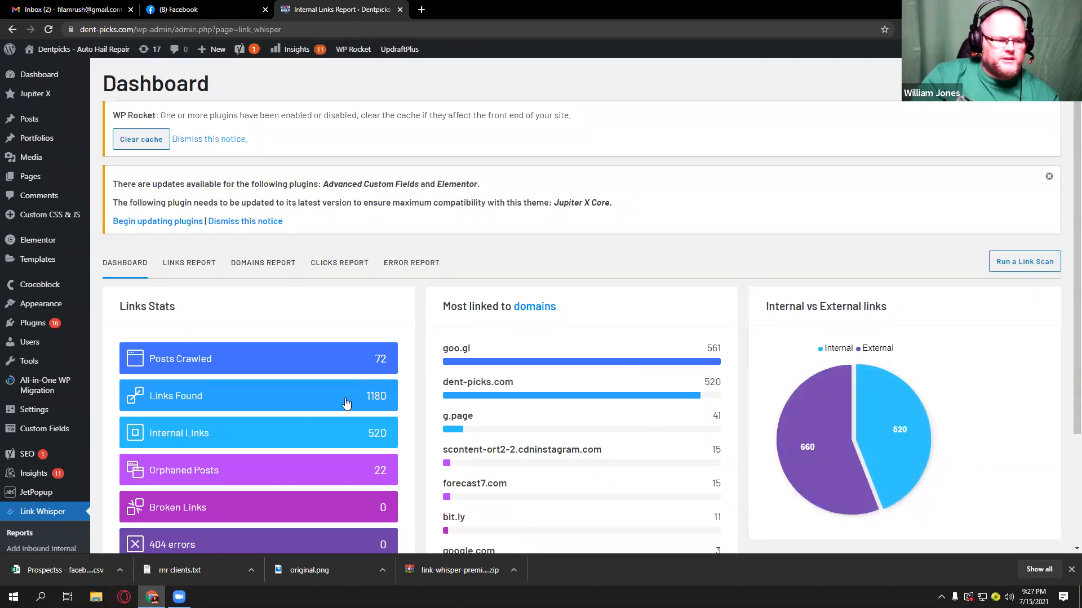
Step: Reopen the orphaned posts report from the dashboard's link stats and ignore Blogs as an orphaned post
{"action": "scroll", "coordinate": [290, 439], "scroll_direction": "down", "scroll_amount": 2}
{"action": "left_click", "coordinate": [170, 361]}
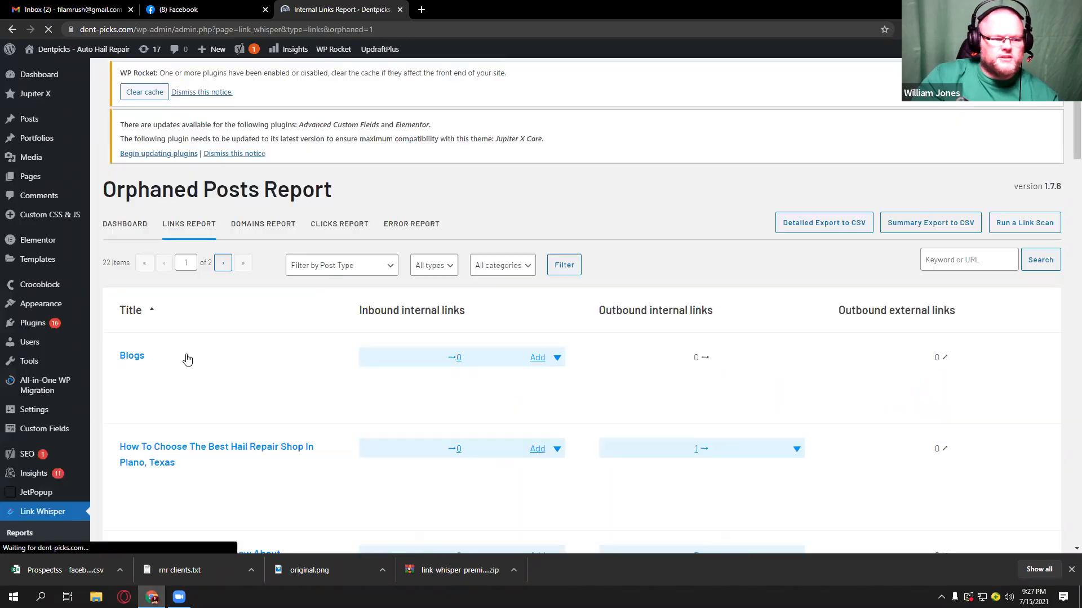
{"action": "scroll", "coordinate": [270, 370], "scroll_direction": "down", "scroll_amount": 2}
{"action": "scroll", "coordinate": [270, 371], "scroll_direction": "down", "scroll_amount": 2}
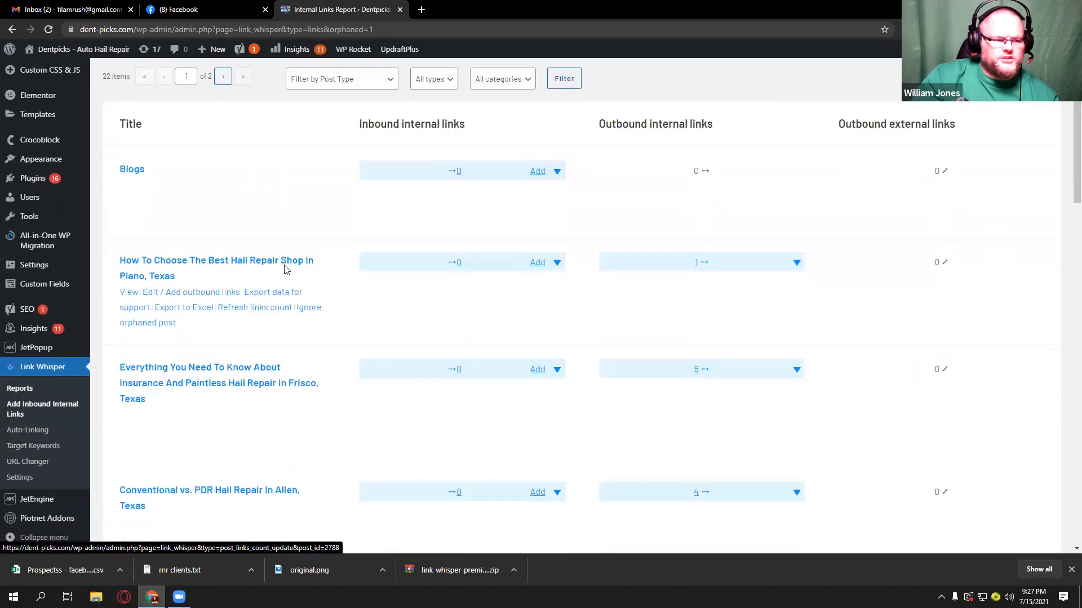
{"action": "left_click", "coordinate": [313, 206]}
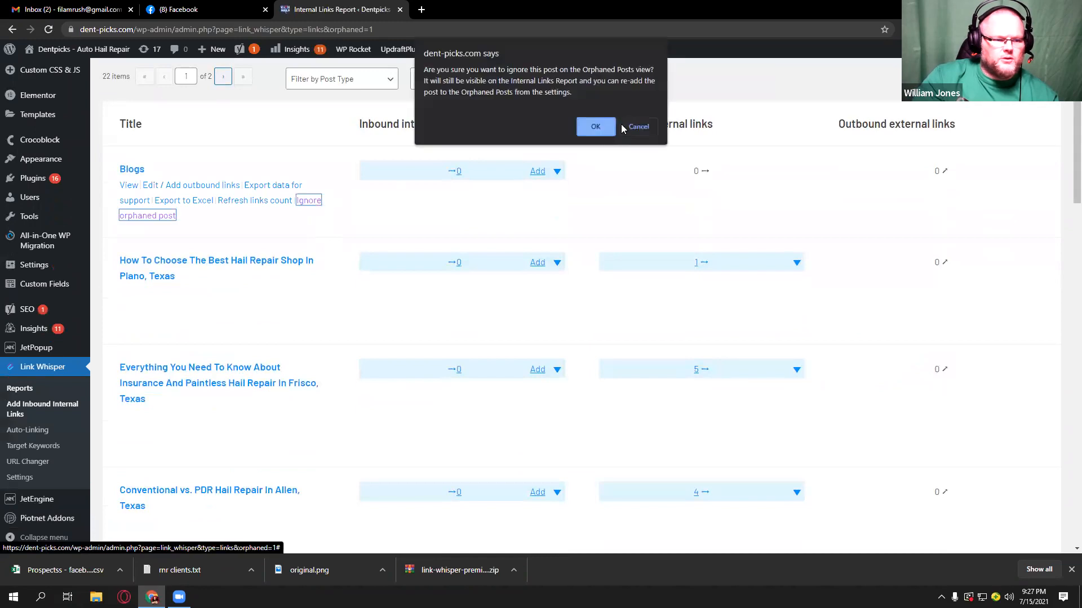
{"action": "left_click", "coordinate": [591, 125]}
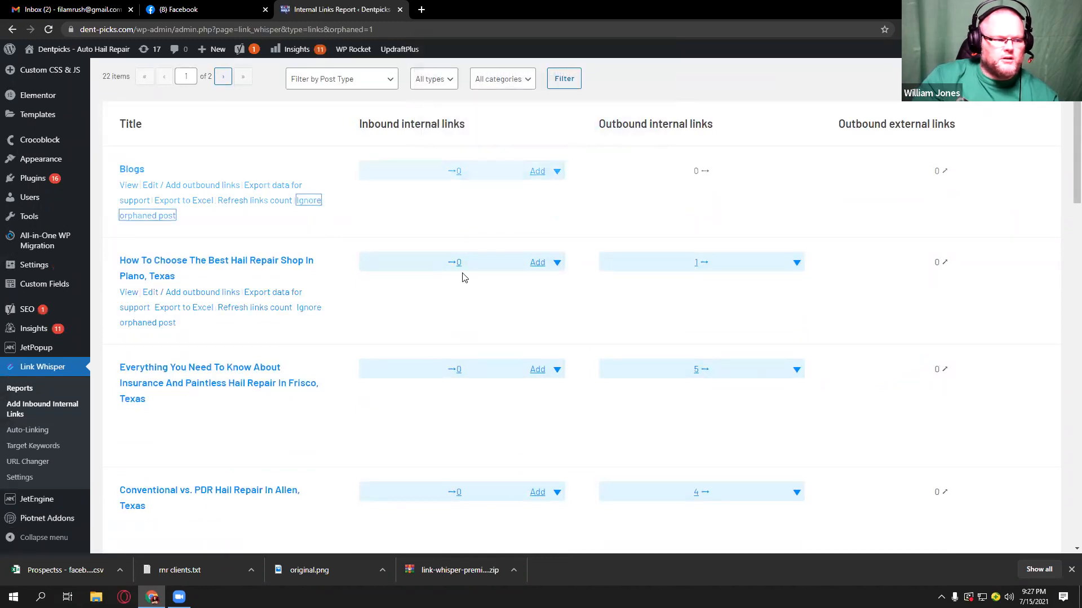
Step: Open the inbound suggestions for How To Choose The Best Hail Repair Shop In Plano, Texas and select the links in the Dallas and Allen pages
{"action": "scroll", "coordinate": [463, 276], "scroll_direction": "down", "scroll_amount": 2}
{"action": "left_click", "coordinate": [538, 173]}
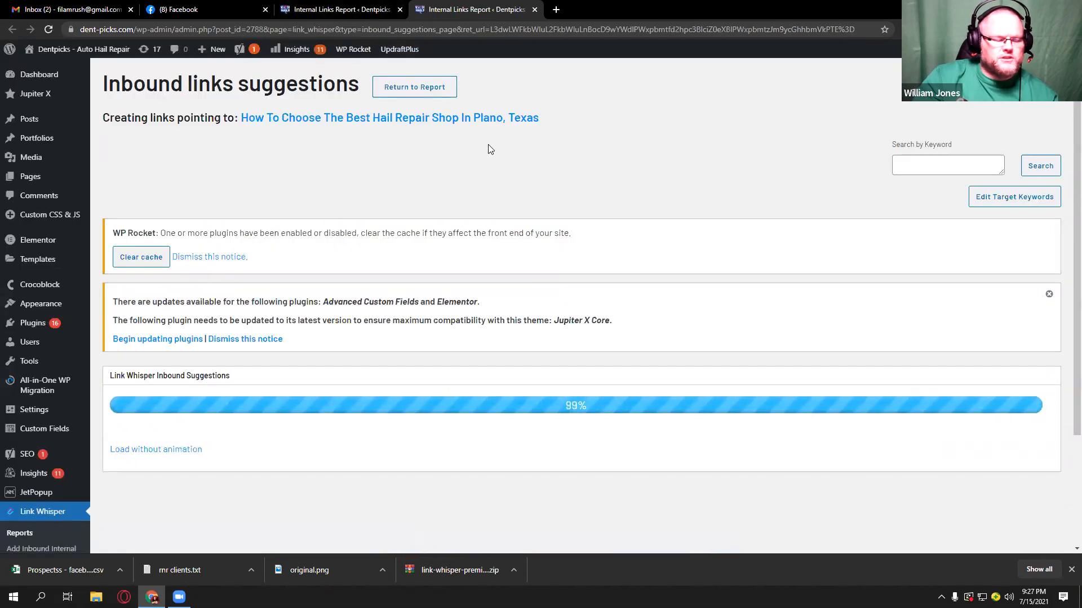
{"action": "scroll", "coordinate": [437, 176], "scroll_direction": "down", "scroll_amount": 4}
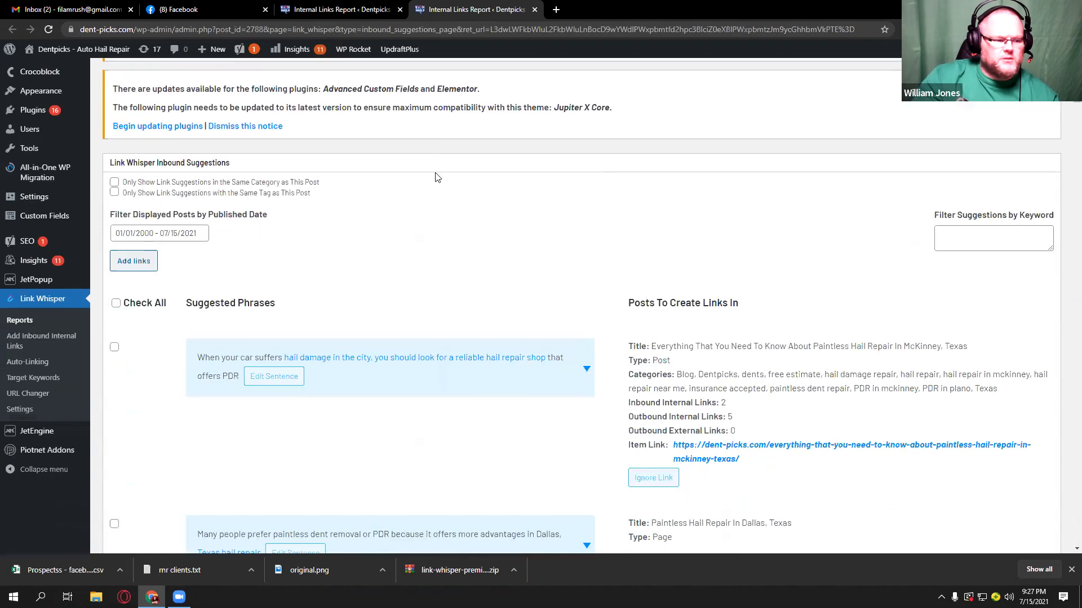
{"action": "scroll", "coordinate": [437, 177], "scroll_direction": "down", "scroll_amount": 6}
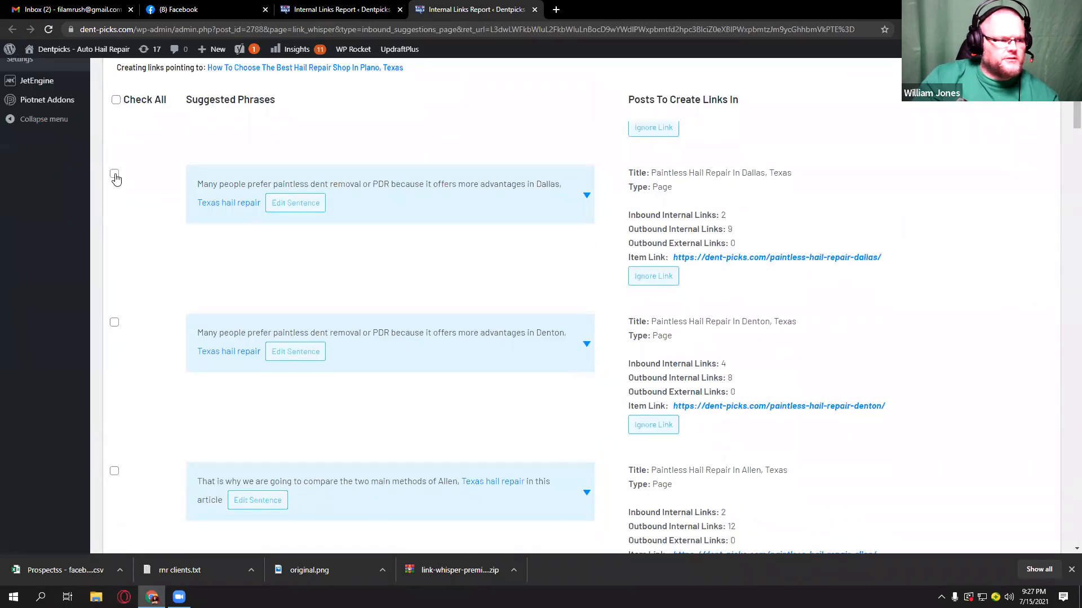
{"action": "scroll", "coordinate": [244, 216], "scroll_direction": "down", "scroll_amount": 5}
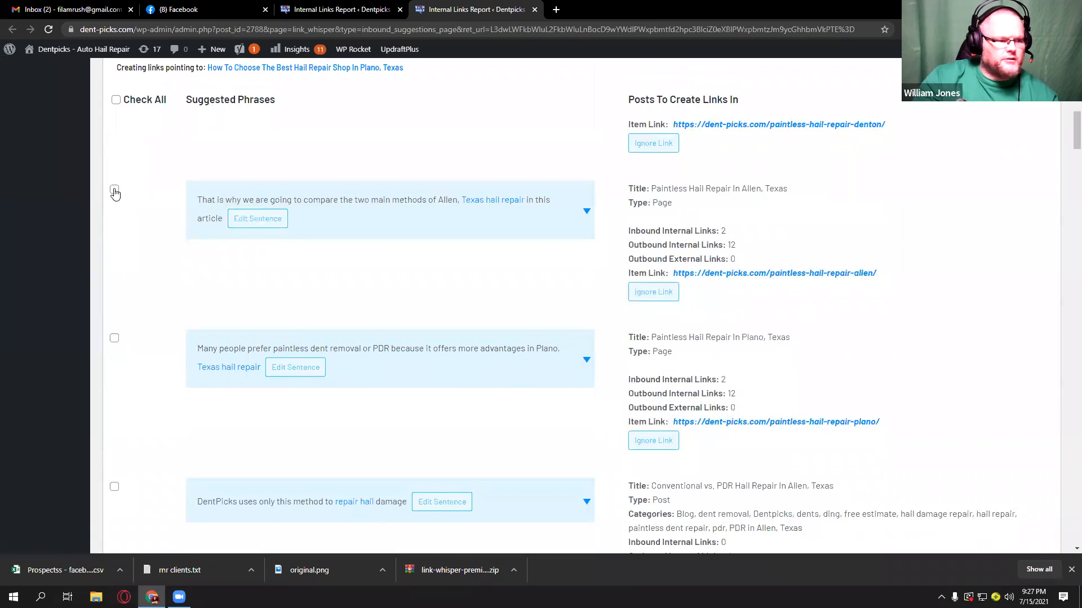
{"action": "left_click", "coordinate": [114, 191]}
{"action": "scroll", "coordinate": [299, 258], "scroll_direction": "up", "scroll_amount": 10}
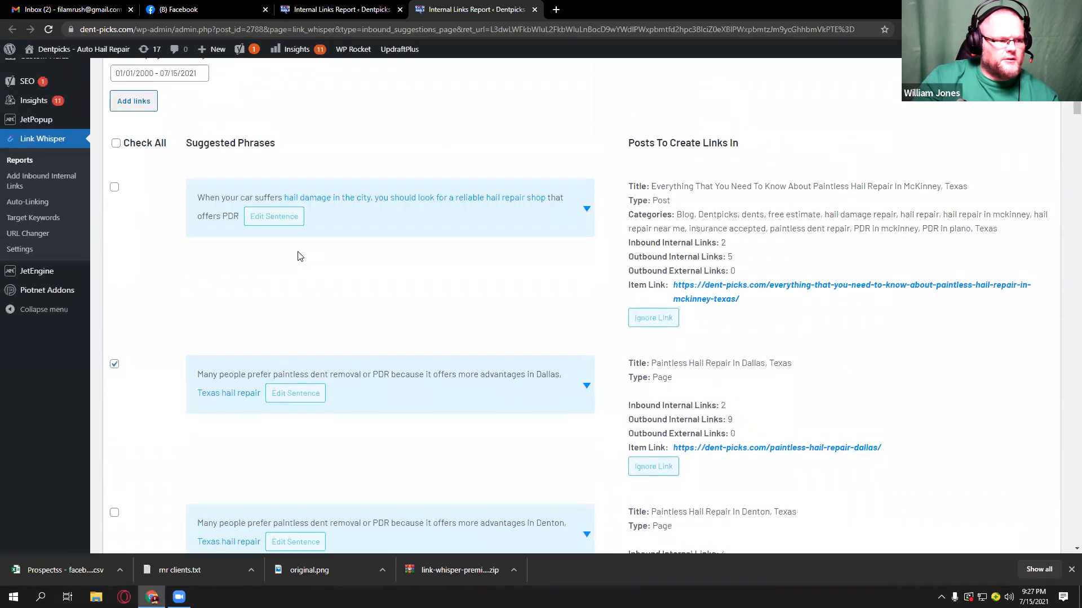
Step: Add the selected links to the Plano hail repair shop post, close its suggestions page, and refresh the orphaned posts report
{"action": "left_click", "coordinate": [135, 193]}
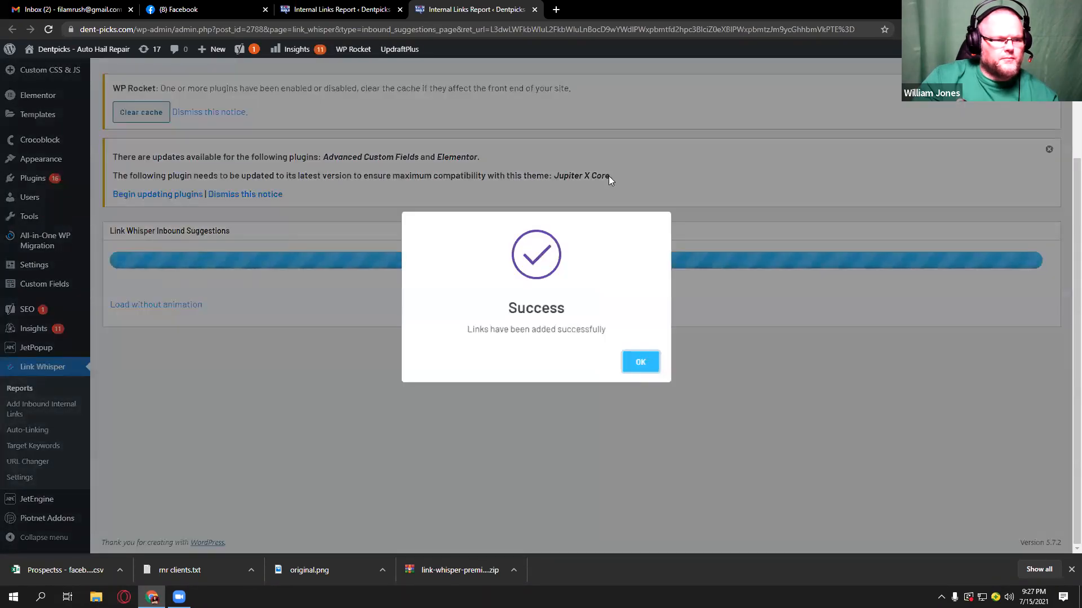
{"action": "left_click", "coordinate": [609, 177]}
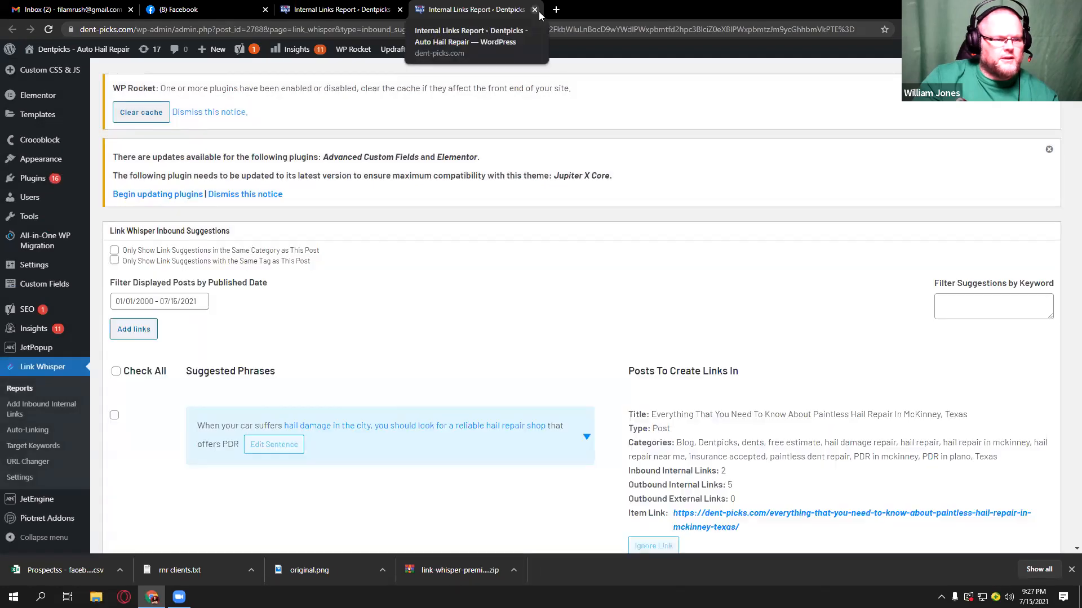
{"action": "left_click", "coordinate": [535, 9]}
{"action": "key", "text": "F5"}
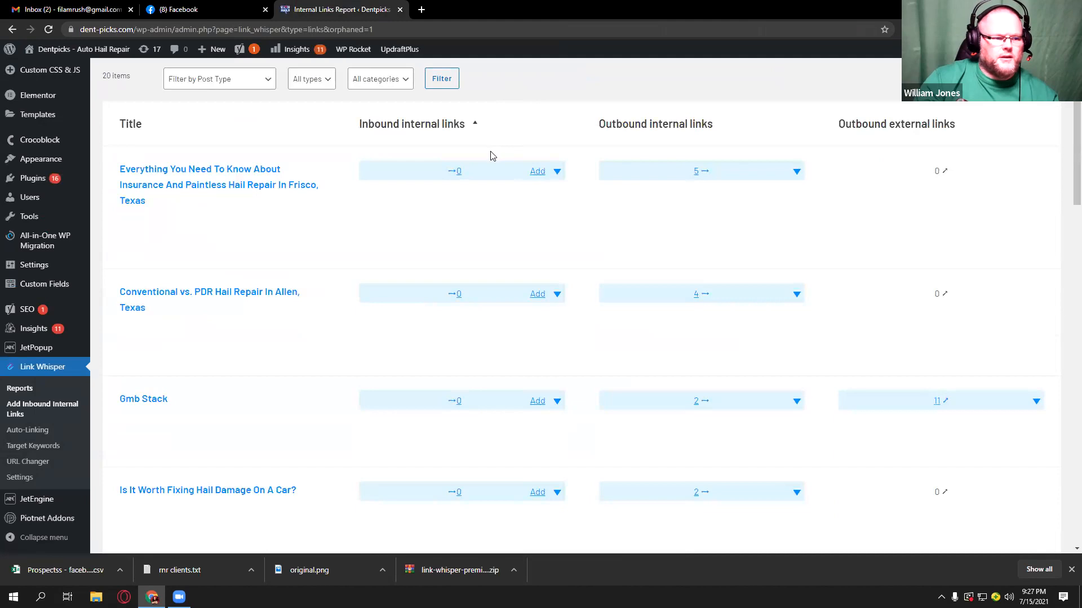
Step: Open the inbound suggestions for the Frisco insurance and paintless hail repair post and select the suggested link in the Denton page
{"action": "left_click", "coordinate": [537, 172]}
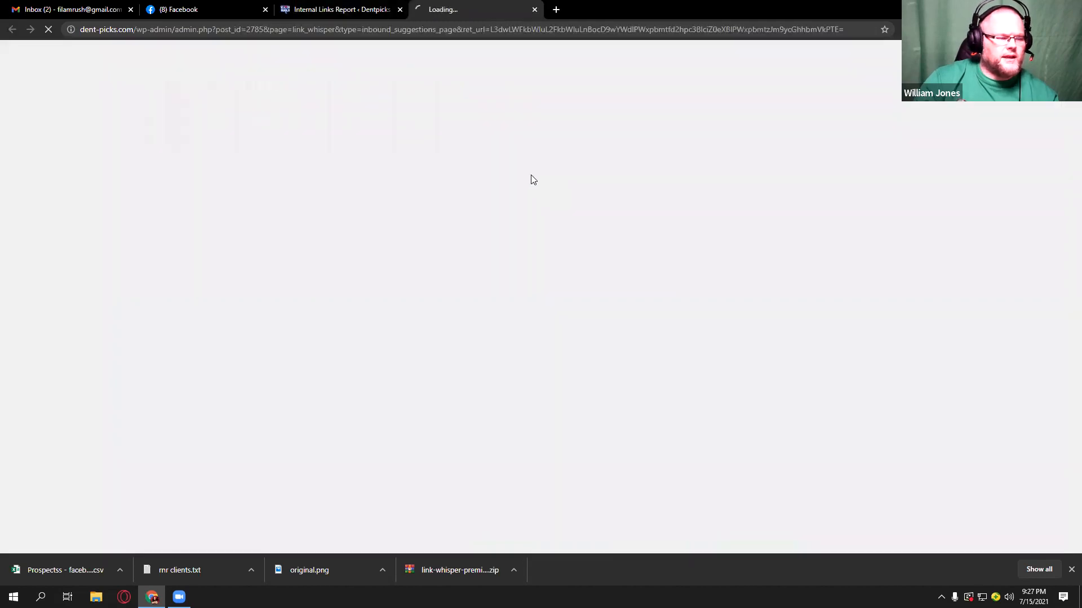
{"action": "left_click", "coordinate": [358, 10]}
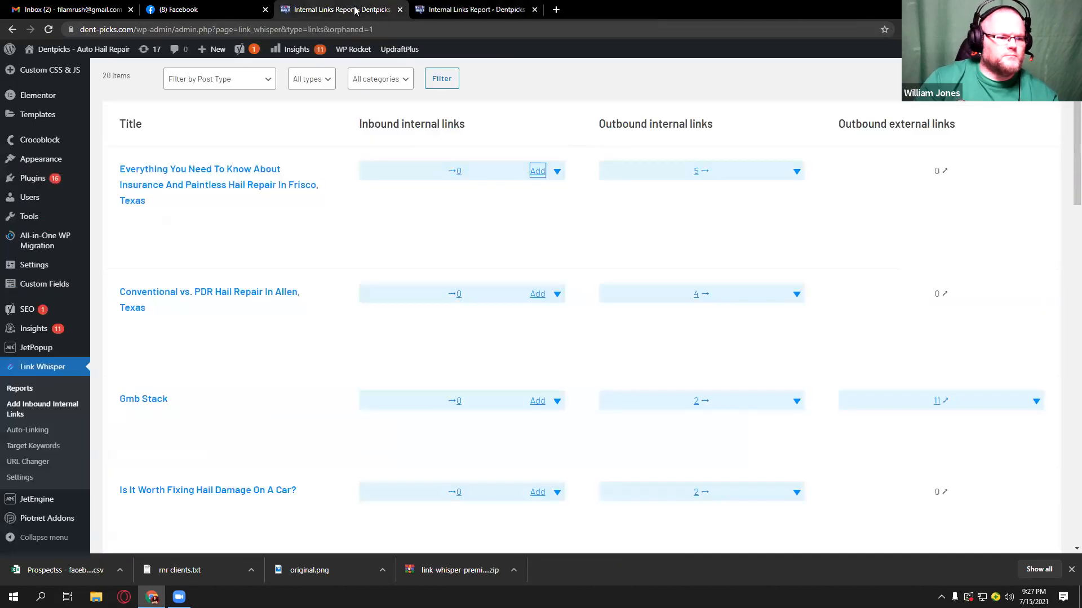
{"action": "left_click", "coordinate": [457, 10]}
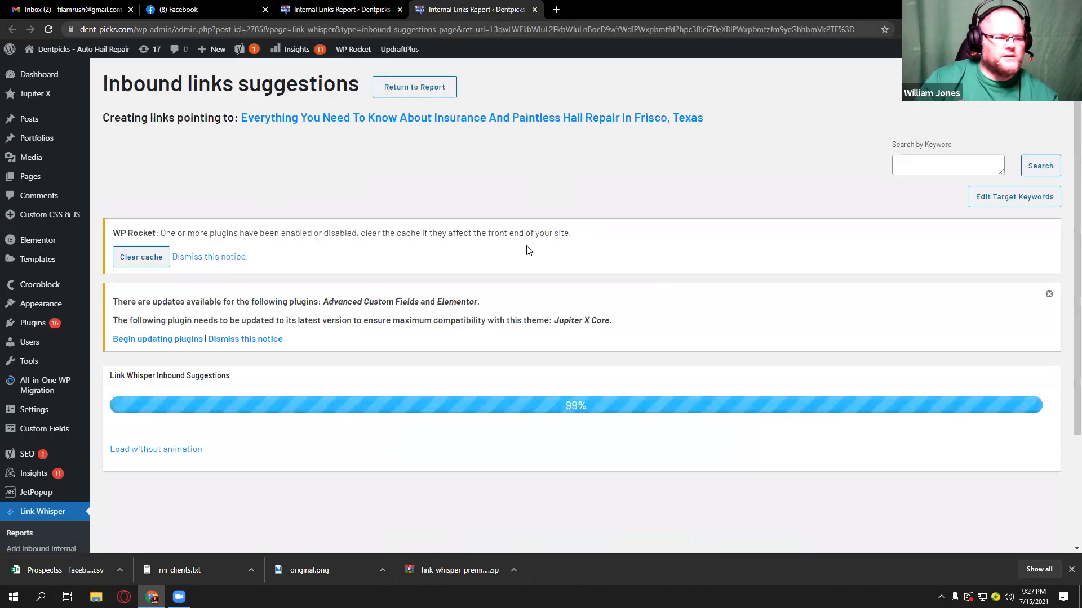
{"action": "scroll", "coordinate": [528, 250], "scroll_direction": "down", "scroll_amount": 7}
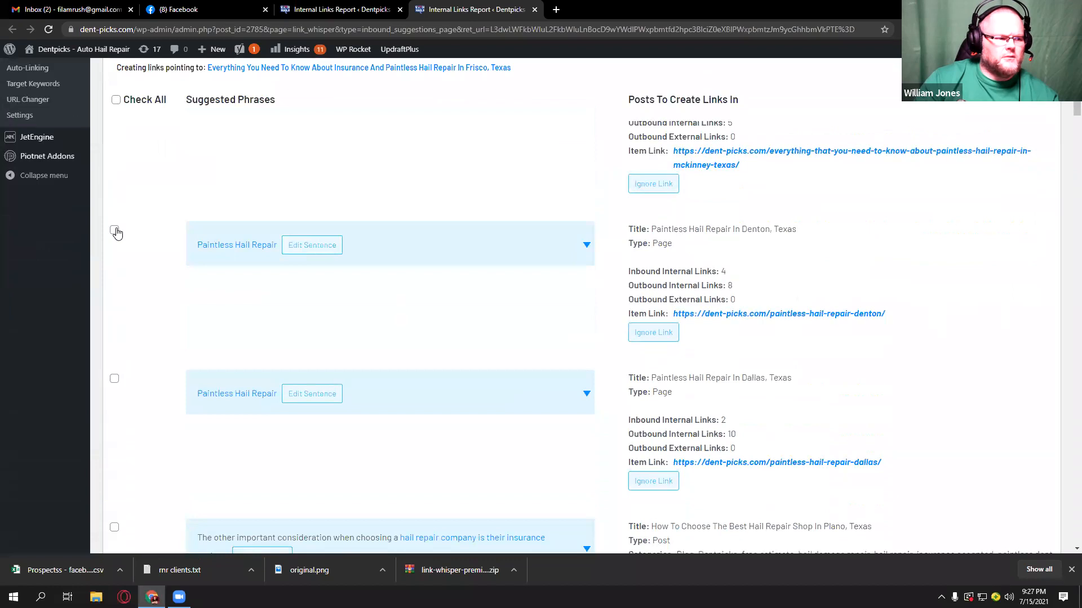
{"action": "scroll", "coordinate": [233, 337], "scroll_direction": "down", "scroll_amount": 6}
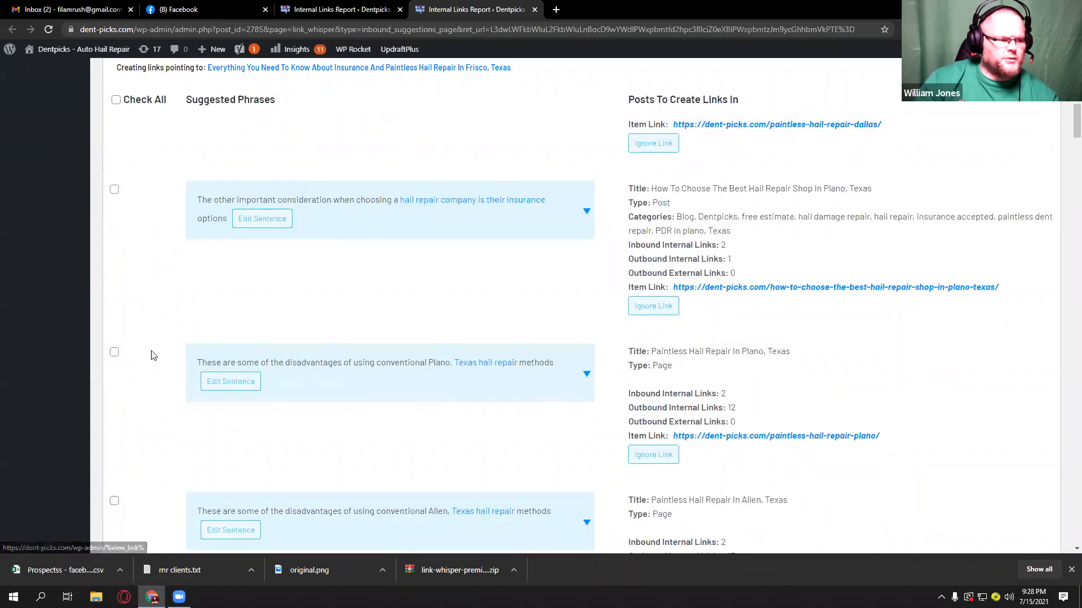
{"action": "scroll", "coordinate": [507, 346], "scroll_direction": "up", "scroll_amount": 10}
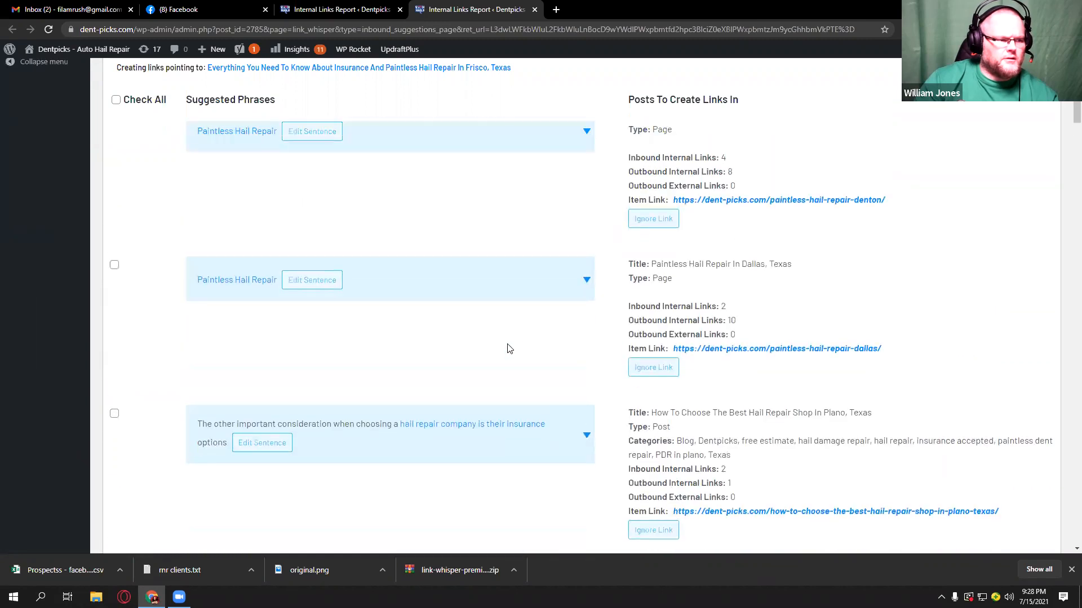
Step: Add the selected link to the Frisco insurance post, close its suggestions page, and reload the orphaned posts report
{"action": "left_click", "coordinate": [135, 193]}
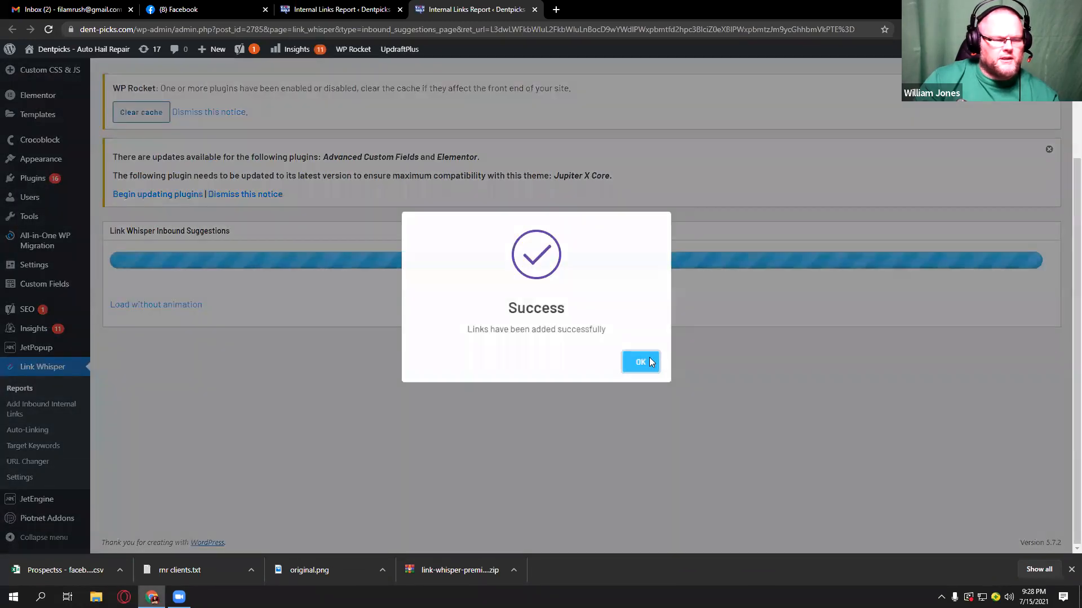
{"action": "left_click", "coordinate": [648, 362]}
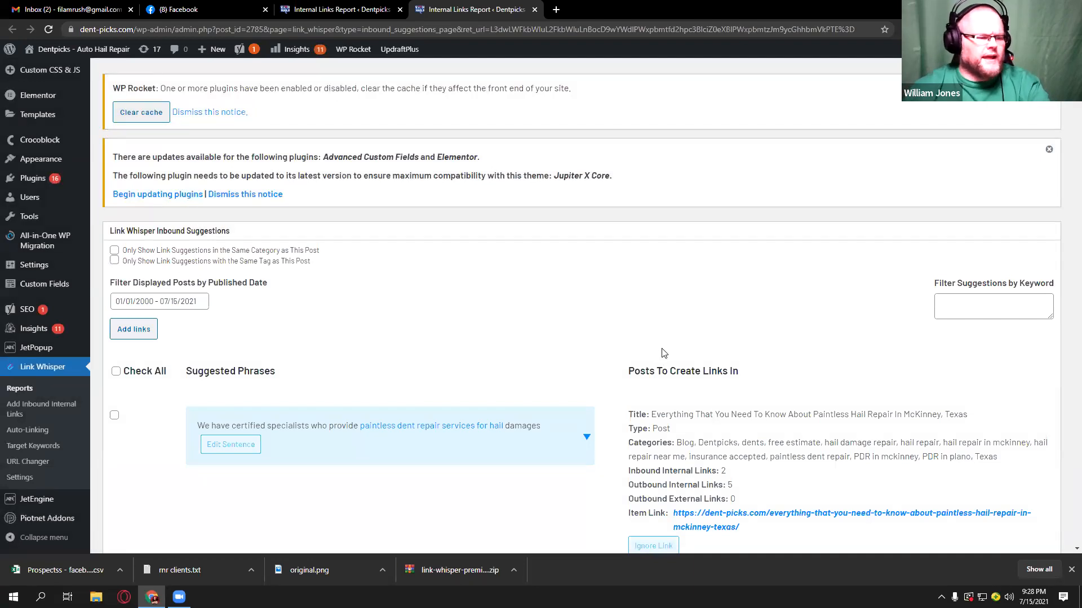
{"action": "left_click", "coordinate": [534, 10]}
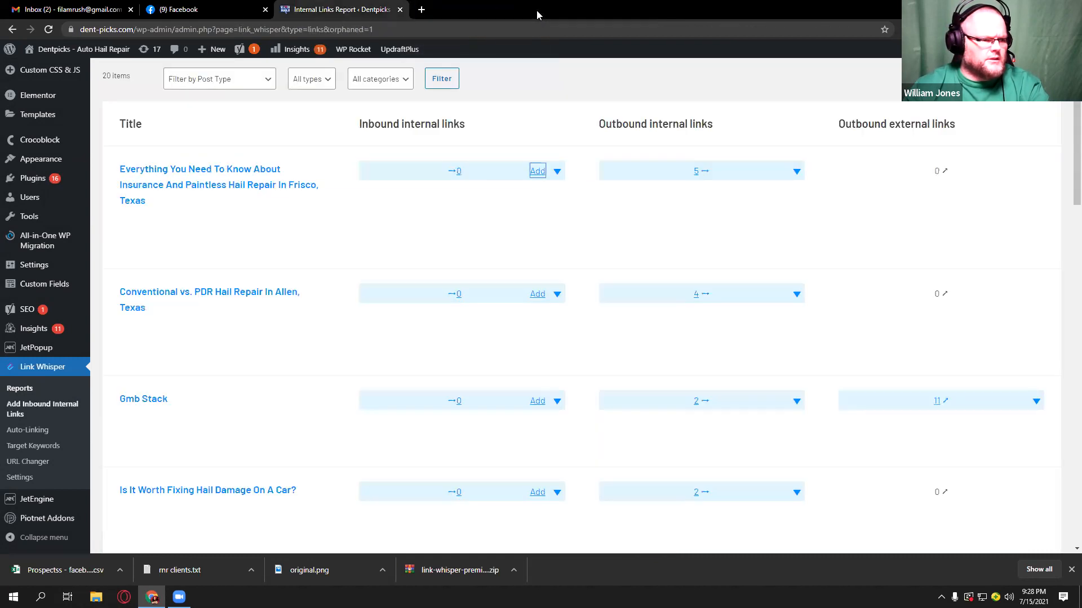
{"action": "left_click", "coordinate": [454, 24]}
{"action": "key", "text": "Return"}
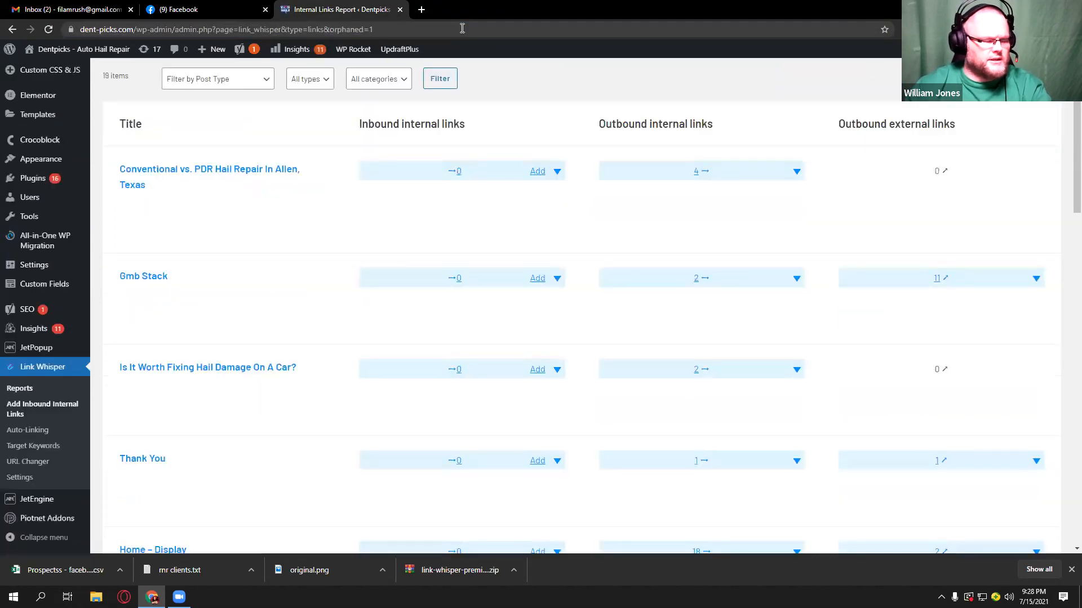
Step: Open the inbound suggestions for Is It Worth Fixing Hail Damage On A Car? and select relevant links, including the one in Hail Damage Repair
{"action": "scroll", "coordinate": [542, 225], "scroll_direction": "up", "scroll_amount": 2}
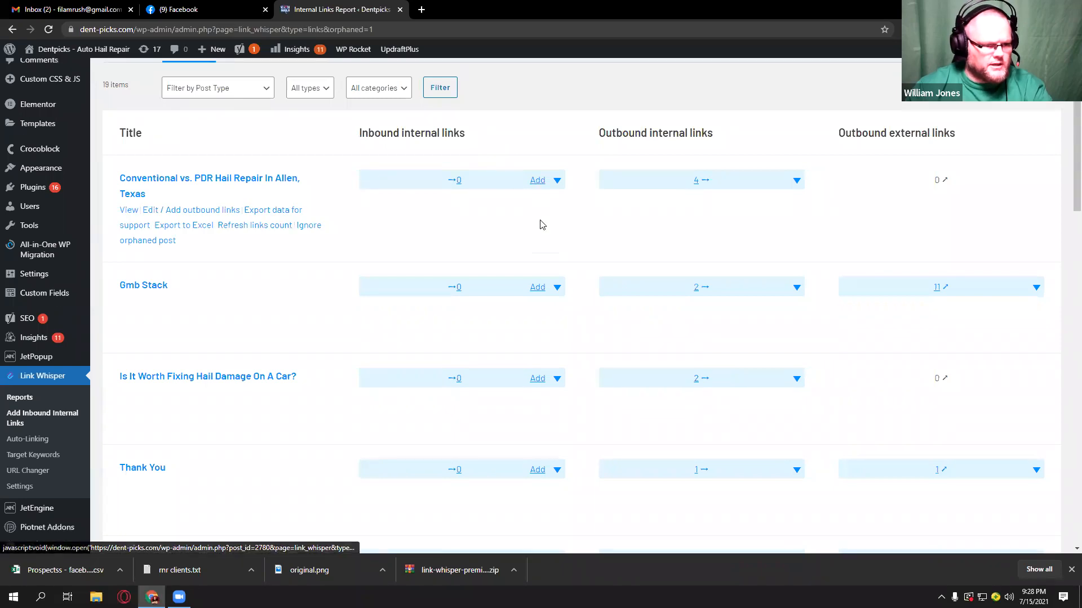
{"action": "scroll", "coordinate": [541, 226], "scroll_direction": "down", "scroll_amount": 4}
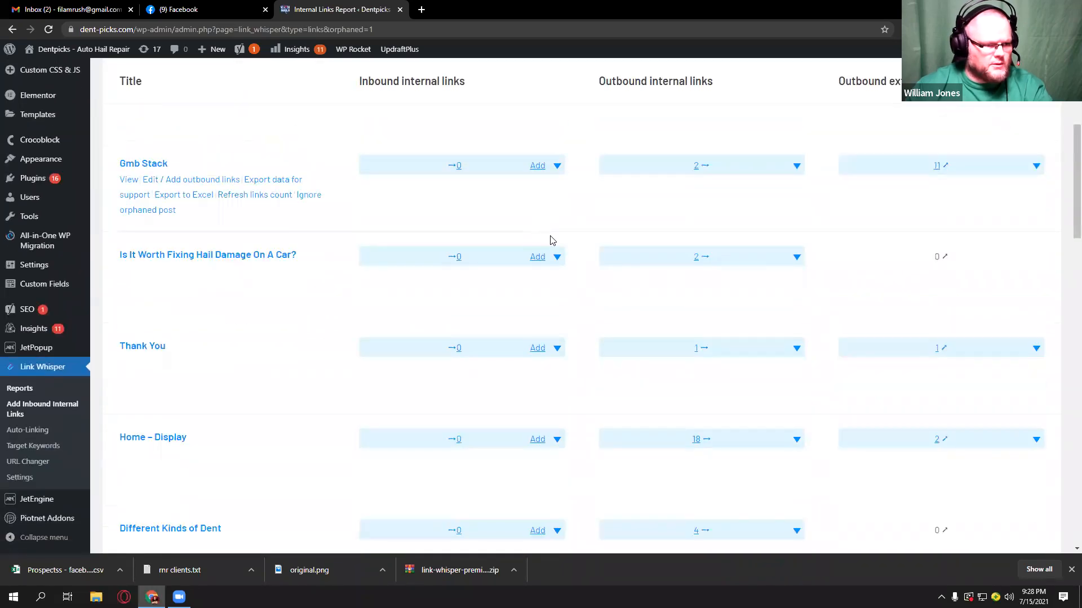
{"action": "left_click", "coordinate": [537, 257]}
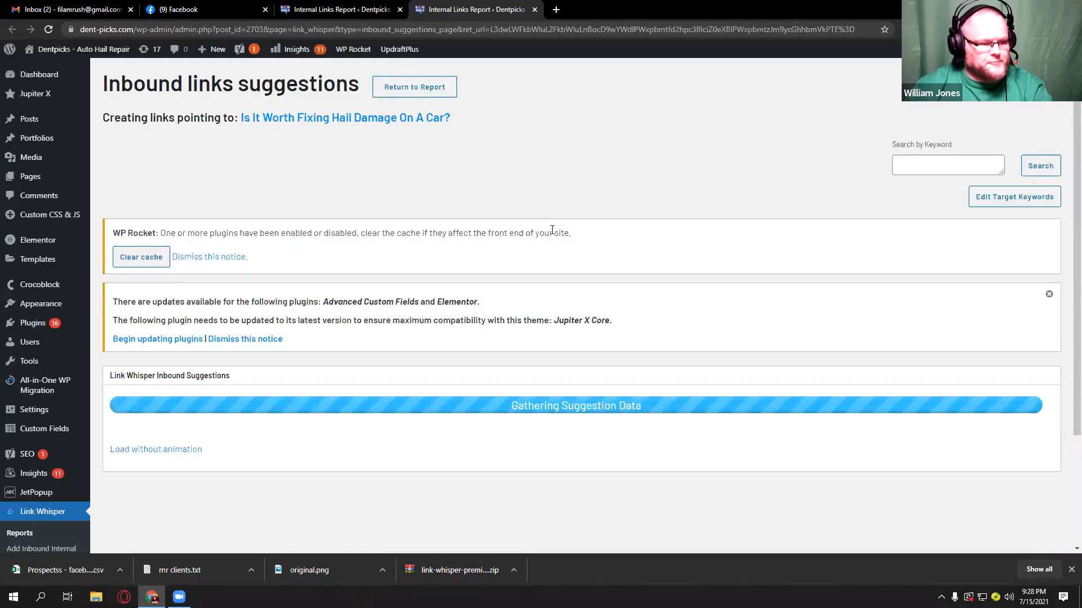
{"action": "scroll", "coordinate": [552, 230], "scroll_direction": "down", "scroll_amount": 3}
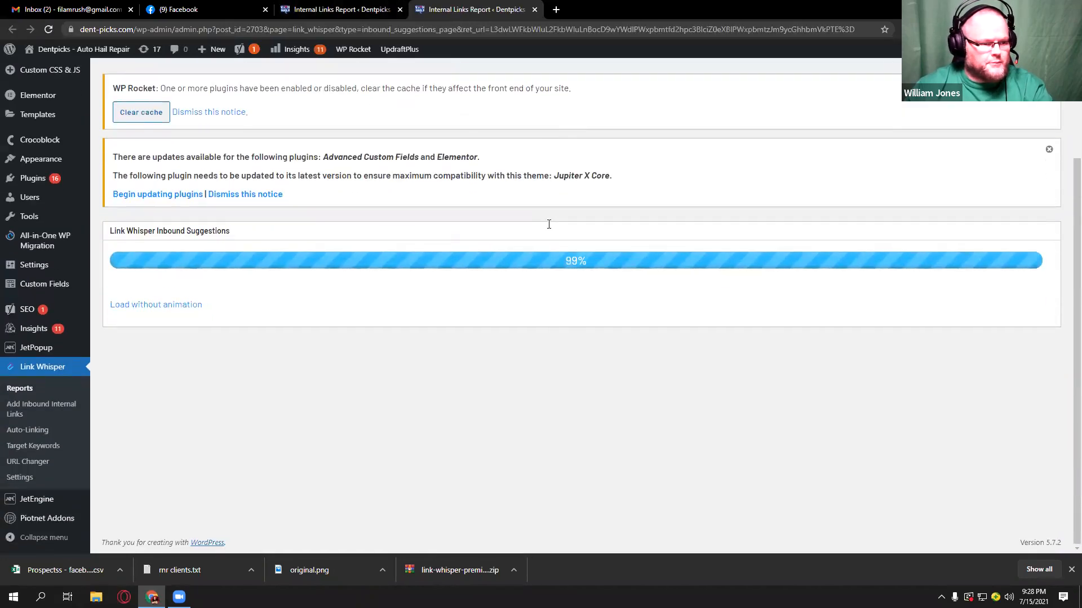
{"action": "scroll", "coordinate": [549, 224], "scroll_direction": "down", "scroll_amount": 3}
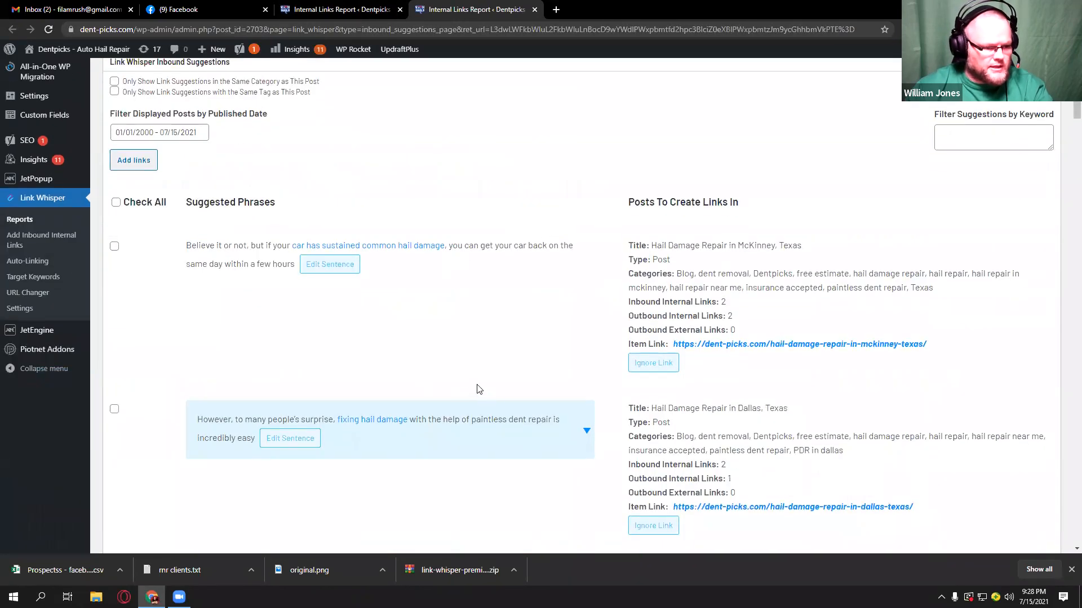
{"action": "scroll", "coordinate": [385, 345], "scroll_direction": "down", "scroll_amount": 5}
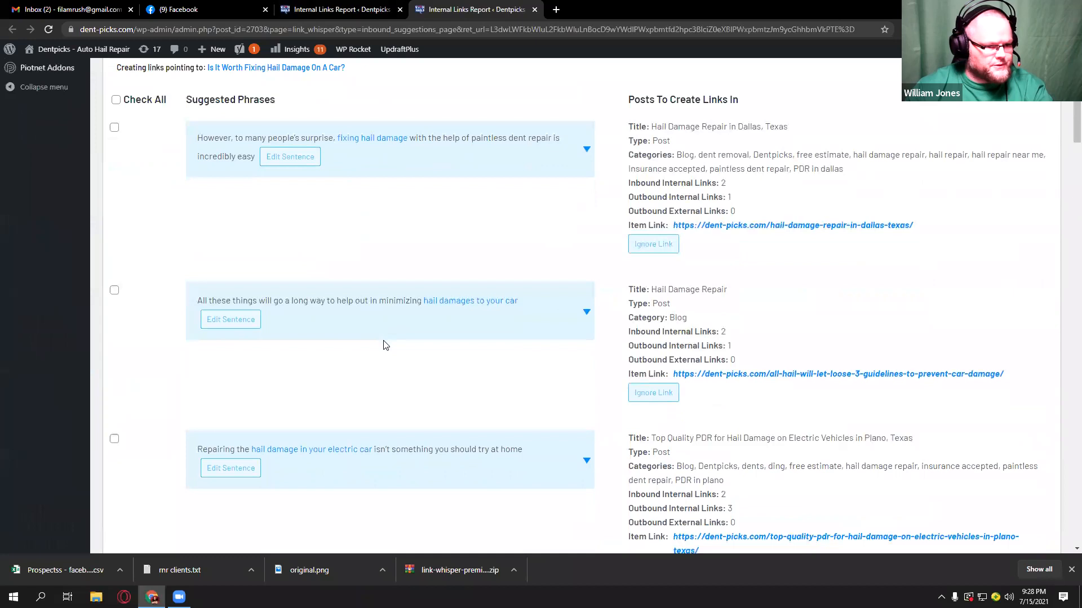
{"action": "scroll", "coordinate": [314, 362], "scroll_direction": "down", "scroll_amount": 10}
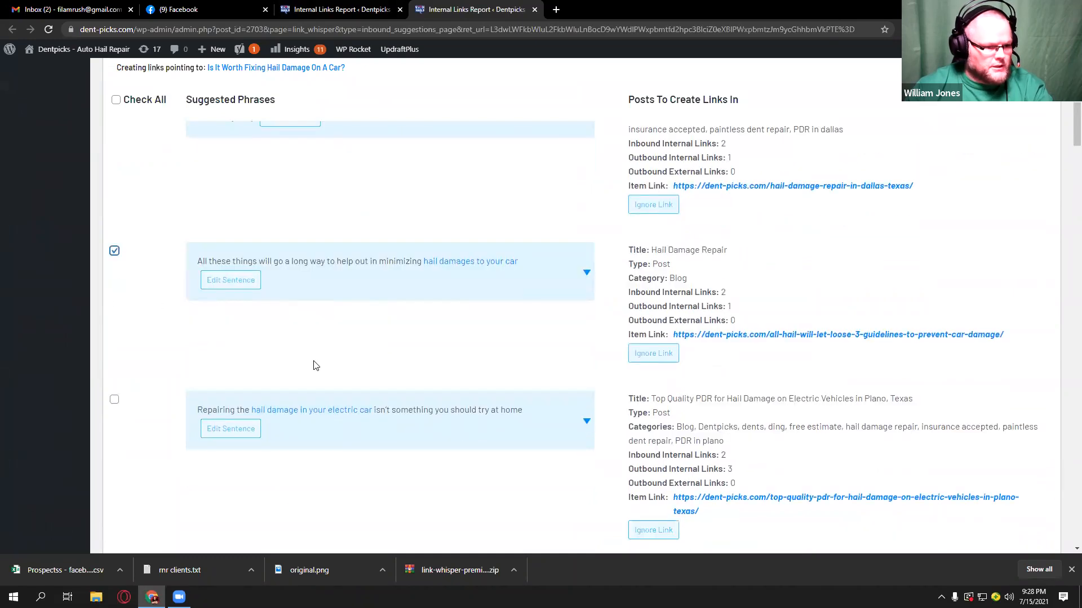
{"action": "scroll", "coordinate": [314, 362], "scroll_direction": "down", "scroll_amount": 3}
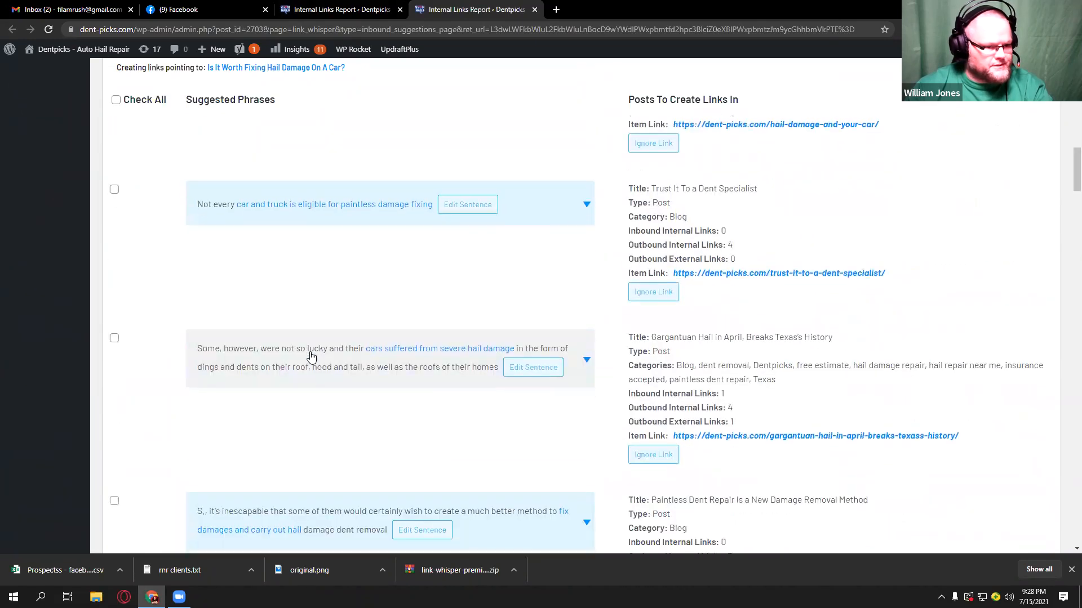
{"action": "scroll", "coordinate": [307, 361], "scroll_direction": "down", "scroll_amount": 5}
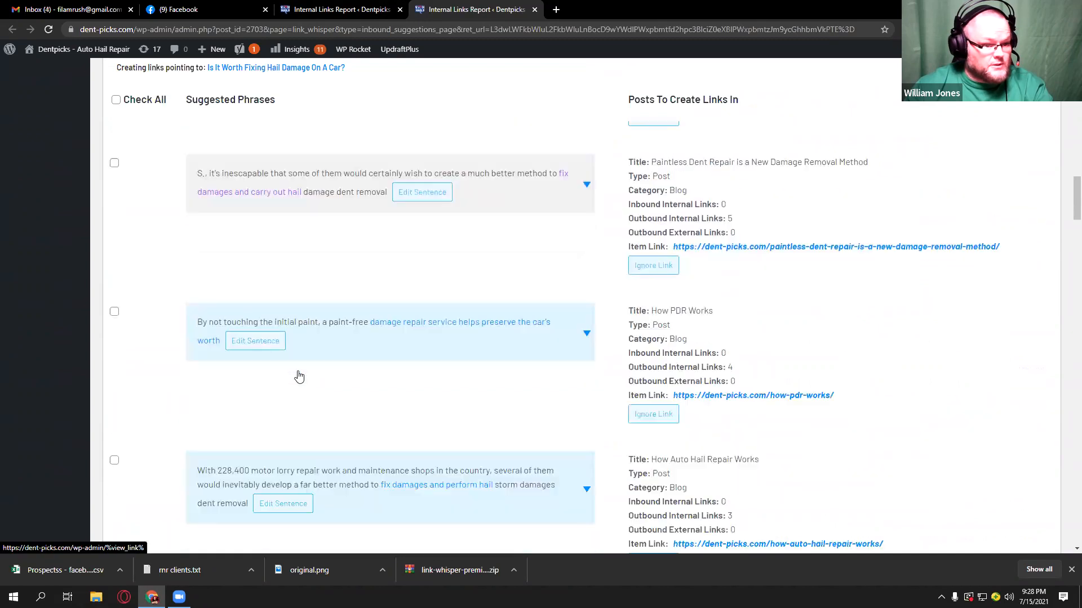
{"action": "scroll", "coordinate": [296, 374], "scroll_direction": "down", "scroll_amount": 3}
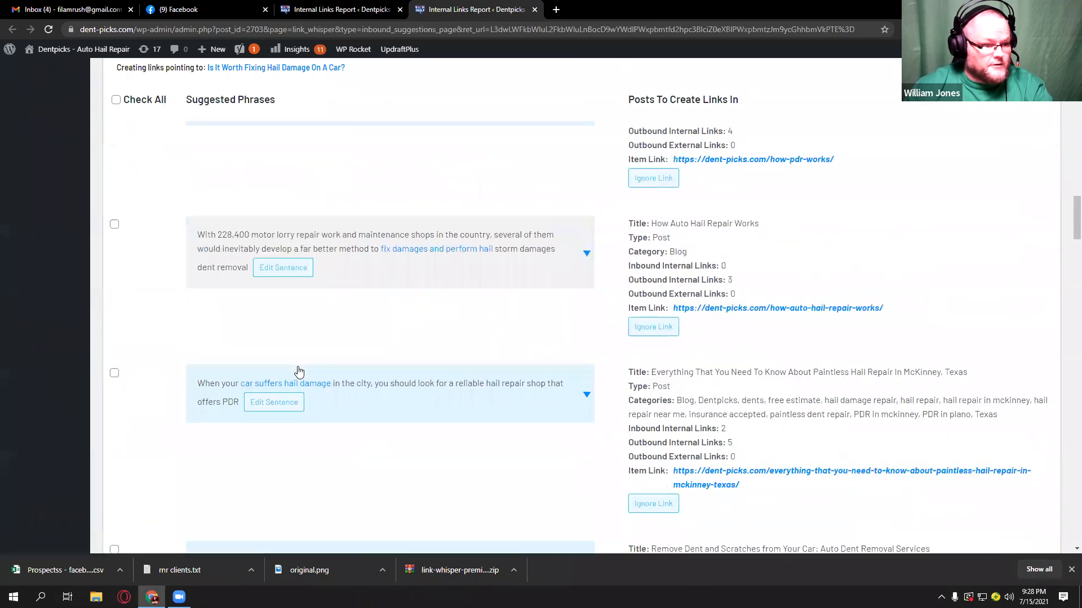
{"action": "left_click", "coordinate": [114, 341]}
{"action": "scroll", "coordinate": [223, 344], "scroll_direction": "up", "scroll_amount": 13}
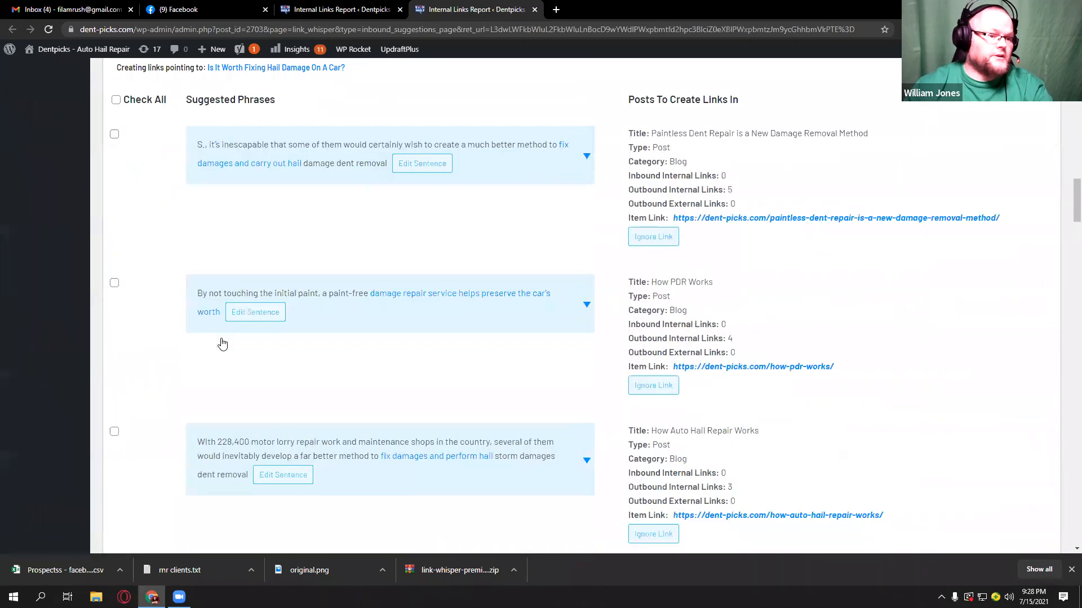
{"action": "scroll", "coordinate": [192, 317], "scroll_direction": "up", "scroll_amount": 10}
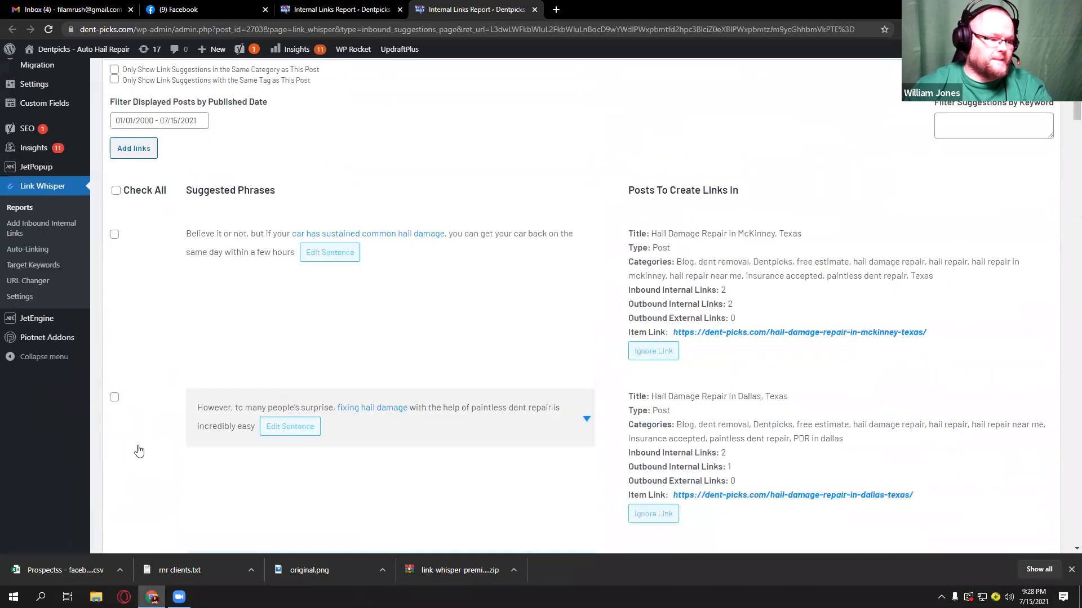
Step: Add the selected links to Is It Worth Fixing Hail Damage On A Car?, close its suggestions page, and refresh the orphaned posts report
{"action": "left_click", "coordinate": [137, 447]}
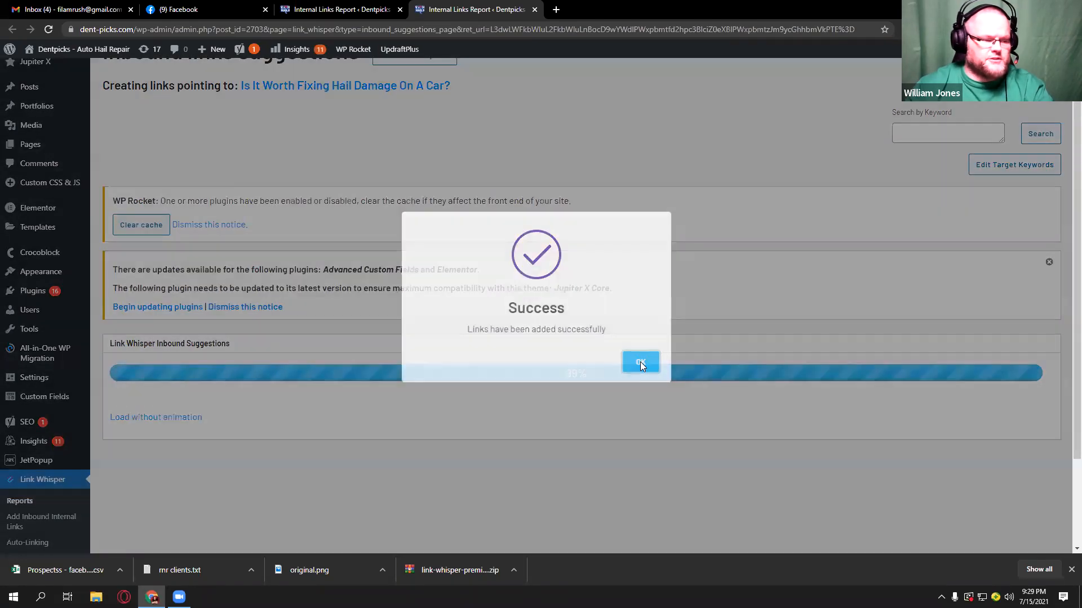
{"action": "left_click", "coordinate": [641, 364]}
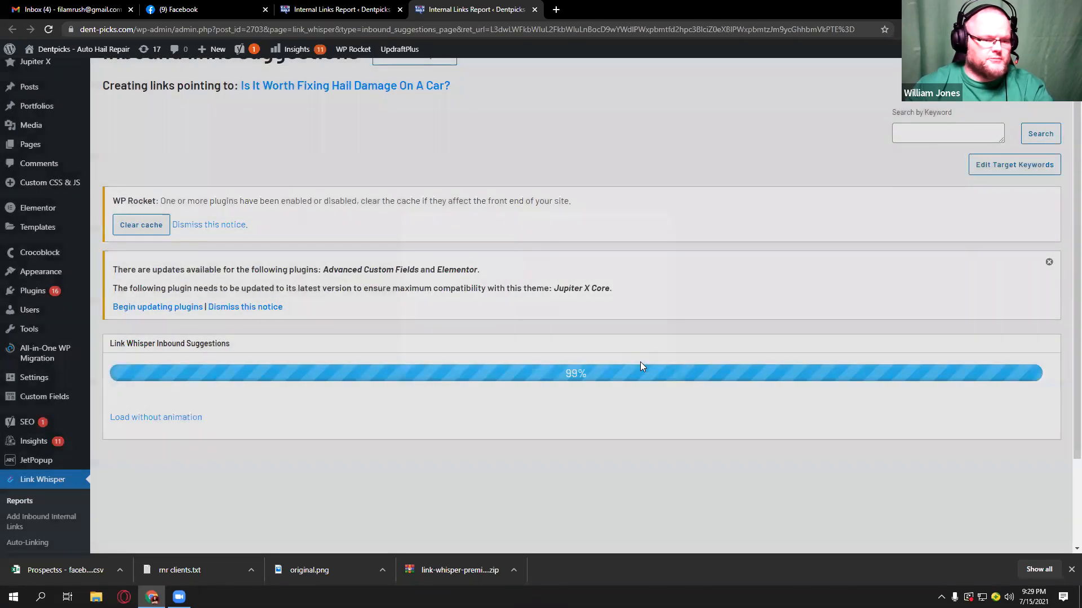
{"action": "scroll", "coordinate": [142, 370], "scroll_direction": "down", "scroll_amount": 4}
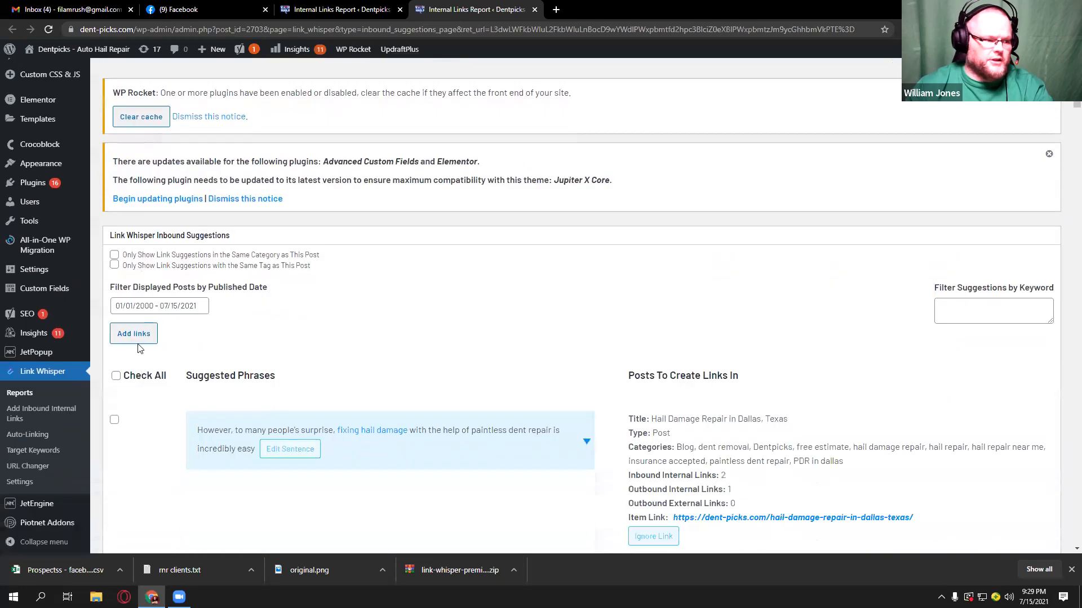
{"action": "left_click", "coordinate": [535, 10]}
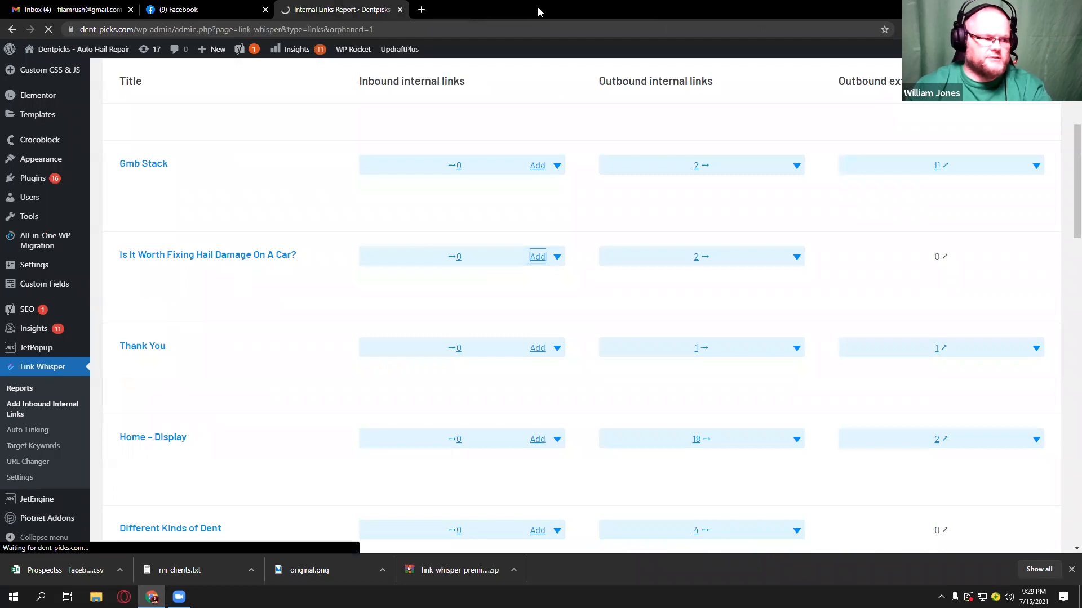
{"action": "mouse_move", "coordinate": [75, 350]}
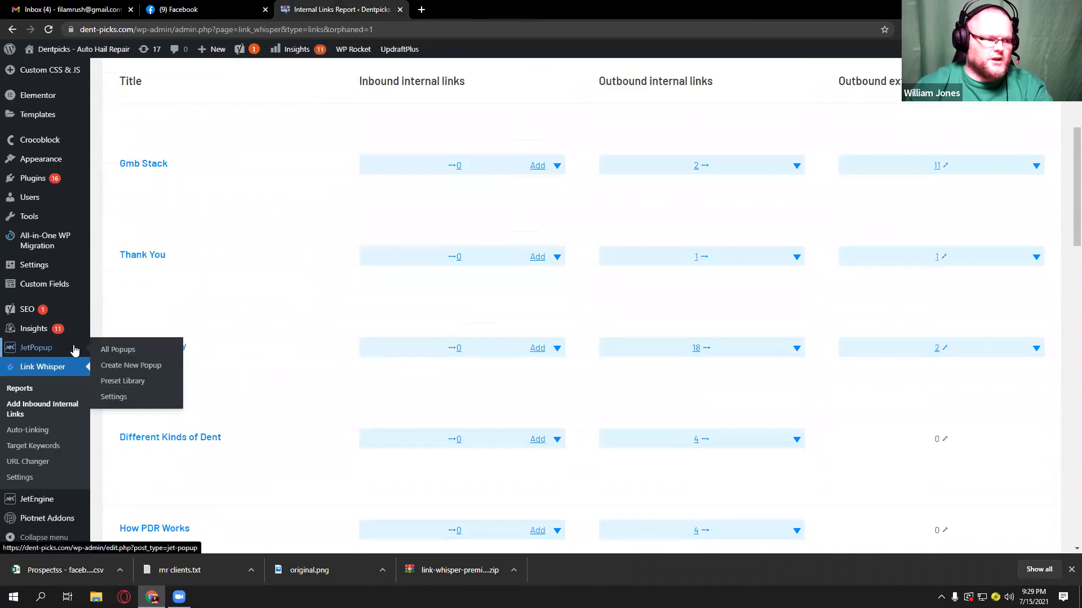
Step: Check the inbound link suggestions for Home – Display and ignore it as an orphaned post
{"action": "left_click", "coordinate": [538, 348]}
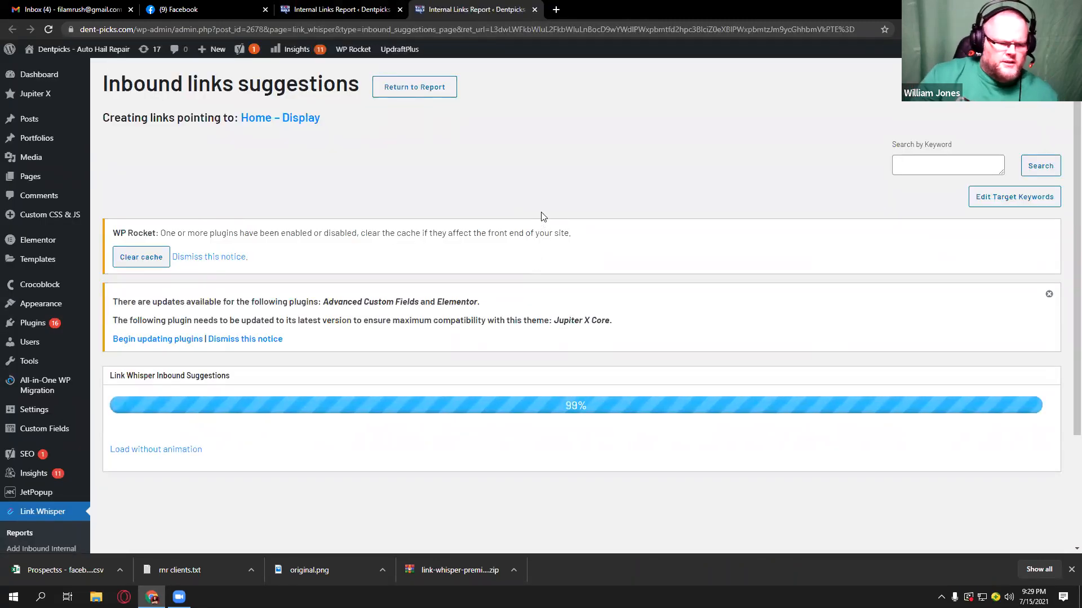
{"action": "left_click", "coordinate": [533, 10]}
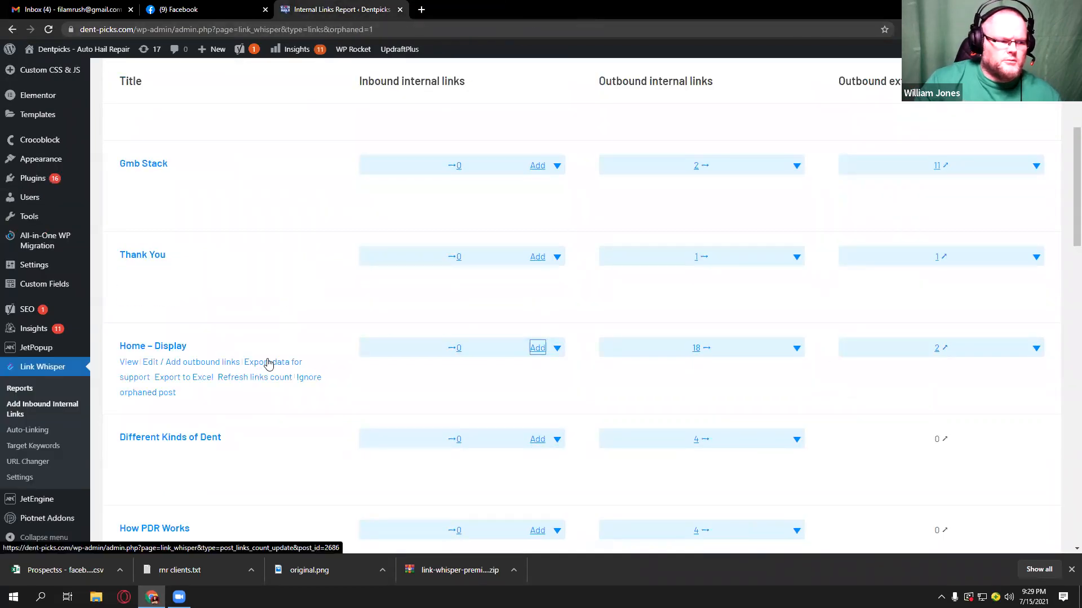
{"action": "left_click", "coordinate": [312, 379]}
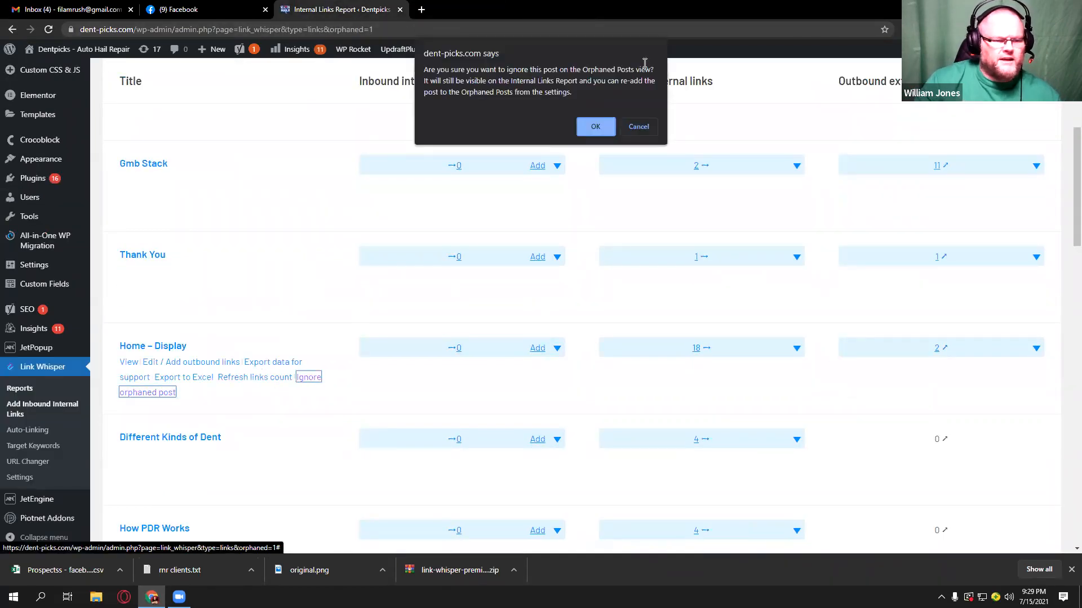
{"action": "left_click", "coordinate": [603, 129]}
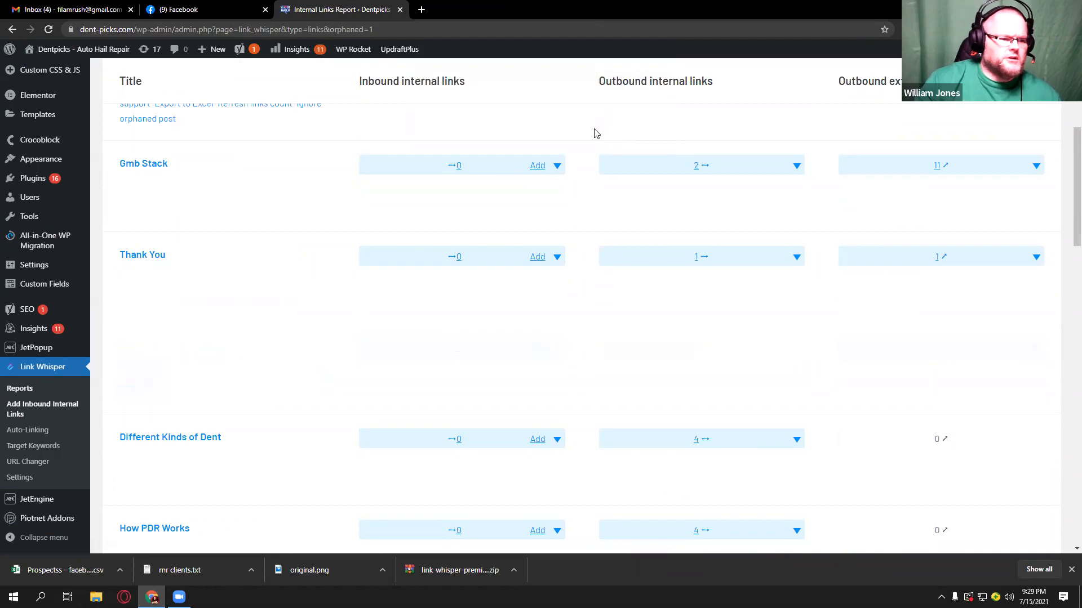
Step: Check the inbound link suggestions for the Thank You page and ignore it as an orphaned post
{"action": "left_click", "coordinate": [537, 258]}
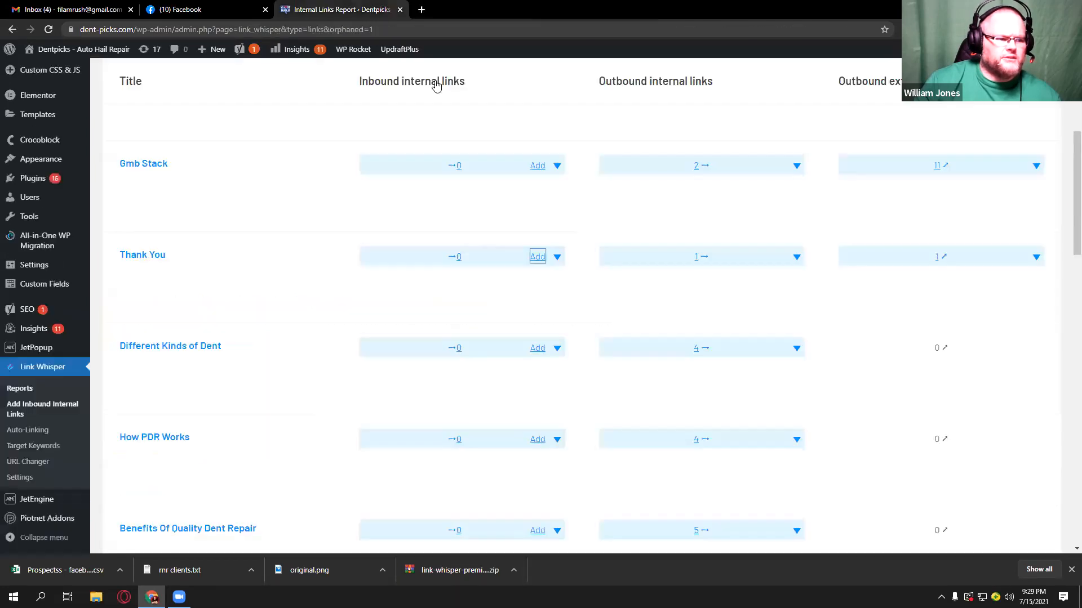
{"action": "left_click", "coordinate": [535, 10]}
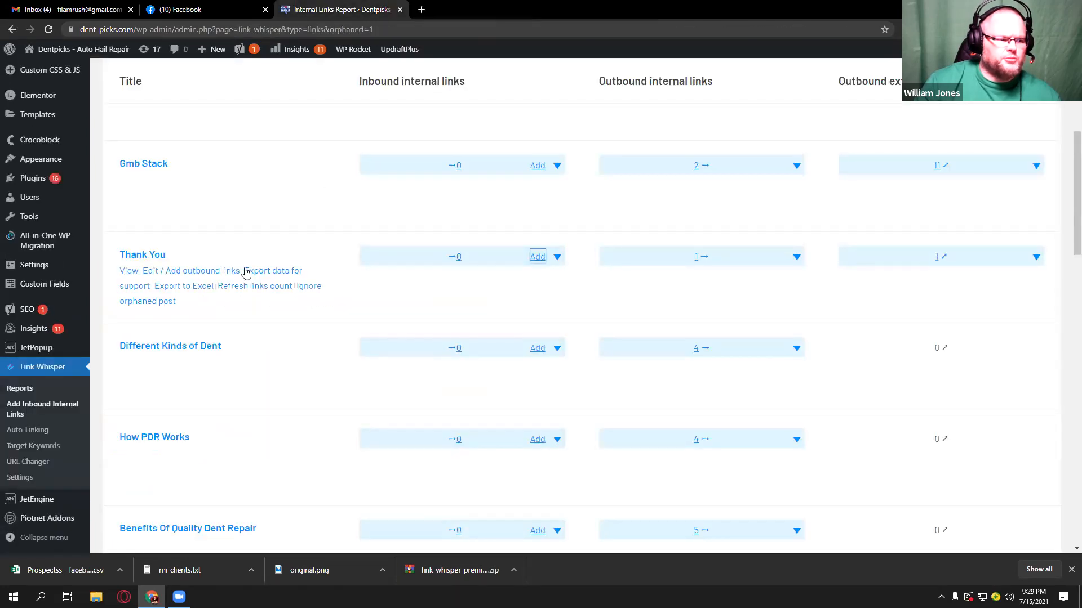
{"action": "left_click", "coordinate": [314, 293]}
{"action": "left_click", "coordinate": [598, 127]}
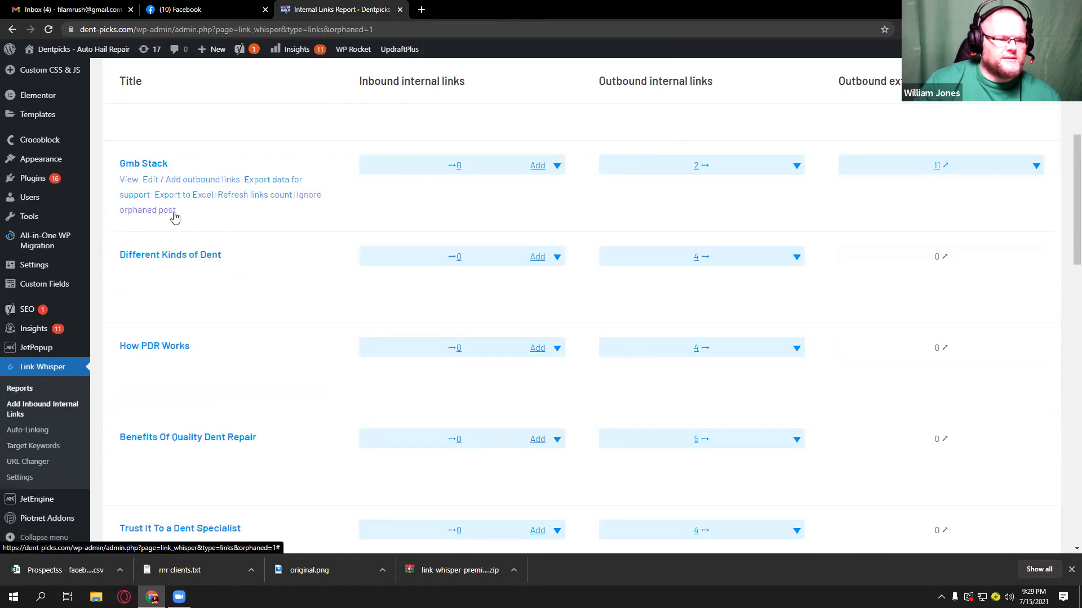
Step: Check the inbound link suggestions for Gmb Stack and ignore it as an orphaned post
{"action": "left_click", "coordinate": [537, 167]}
{"action": "left_click", "coordinate": [355, 10]}
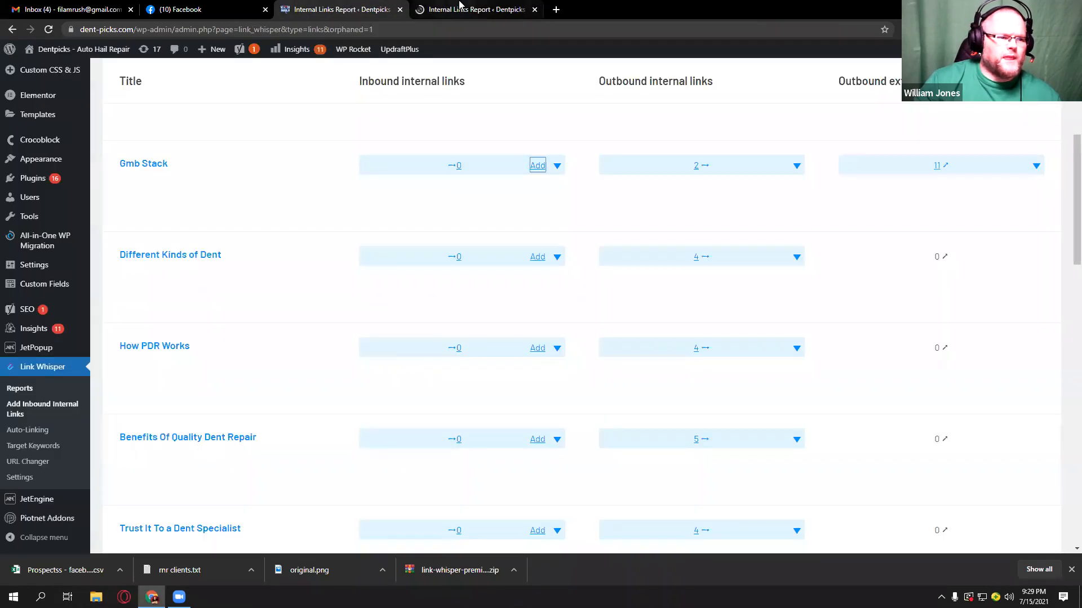
{"action": "left_click", "coordinate": [459, 8]}
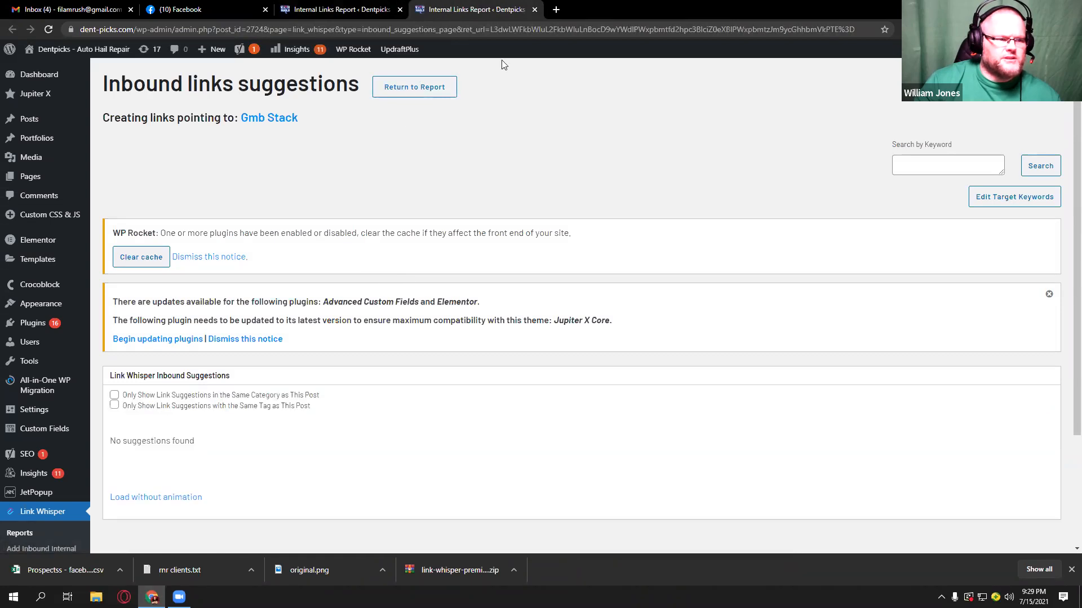
{"action": "left_click", "coordinate": [535, 10]}
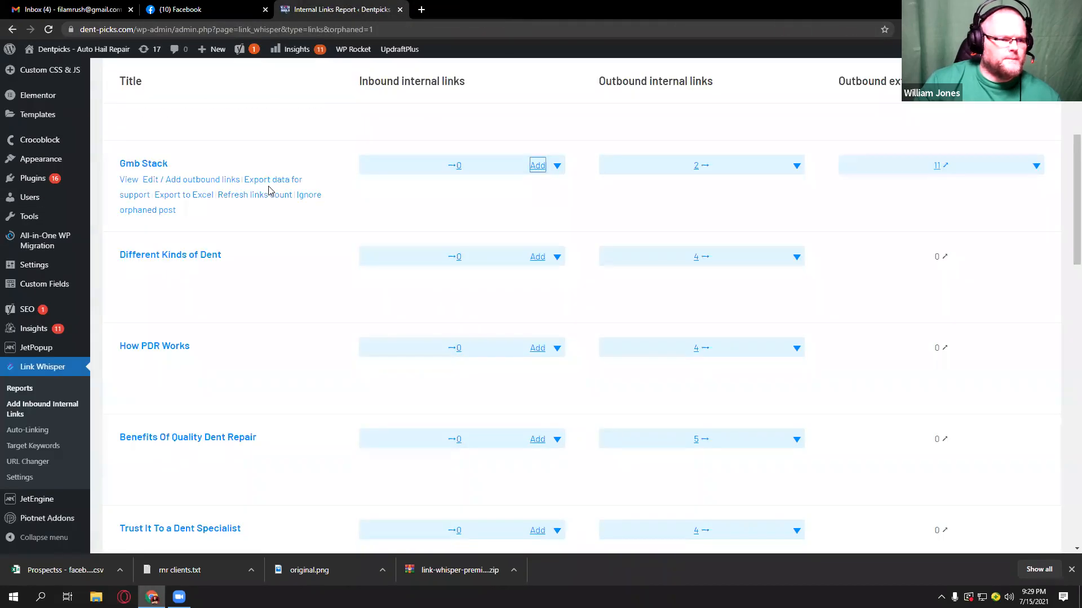
{"action": "mouse_move", "coordinate": [277, 181]}
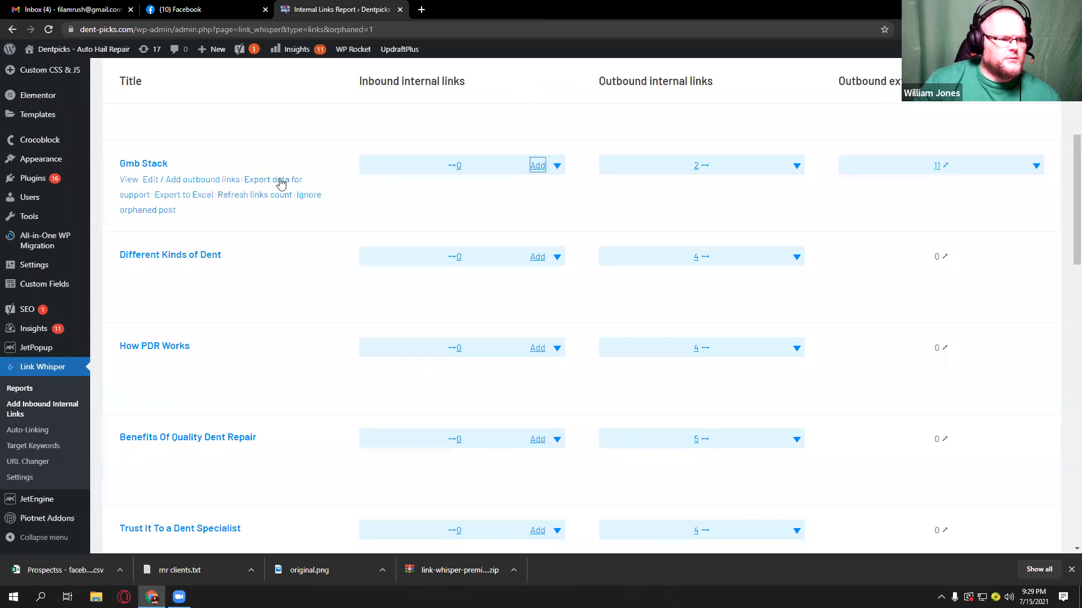
{"action": "left_click", "coordinate": [310, 198]}
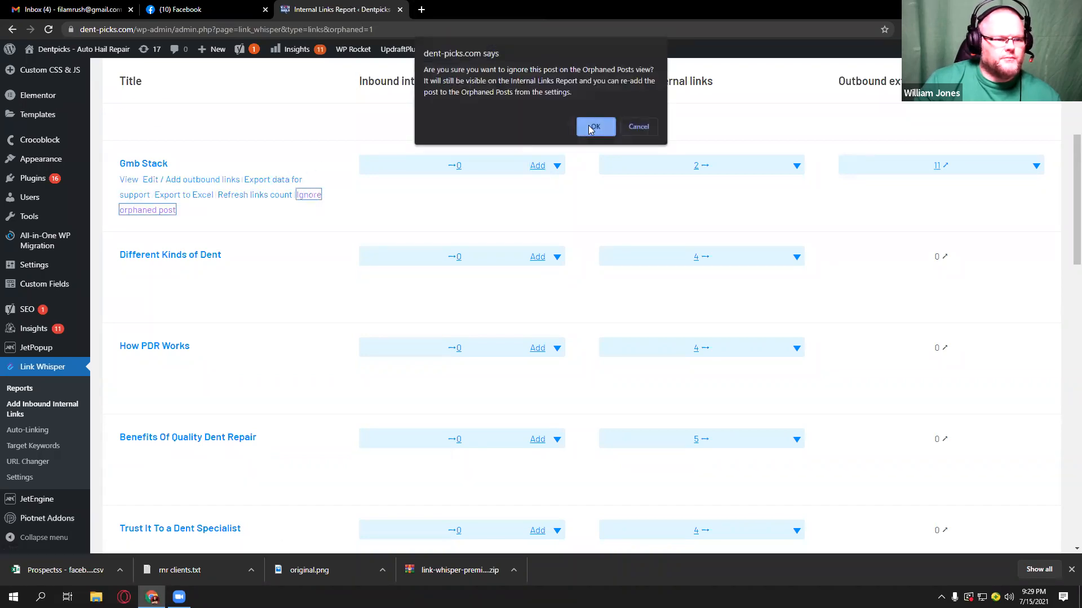
{"action": "left_click", "coordinate": [584, 126]}
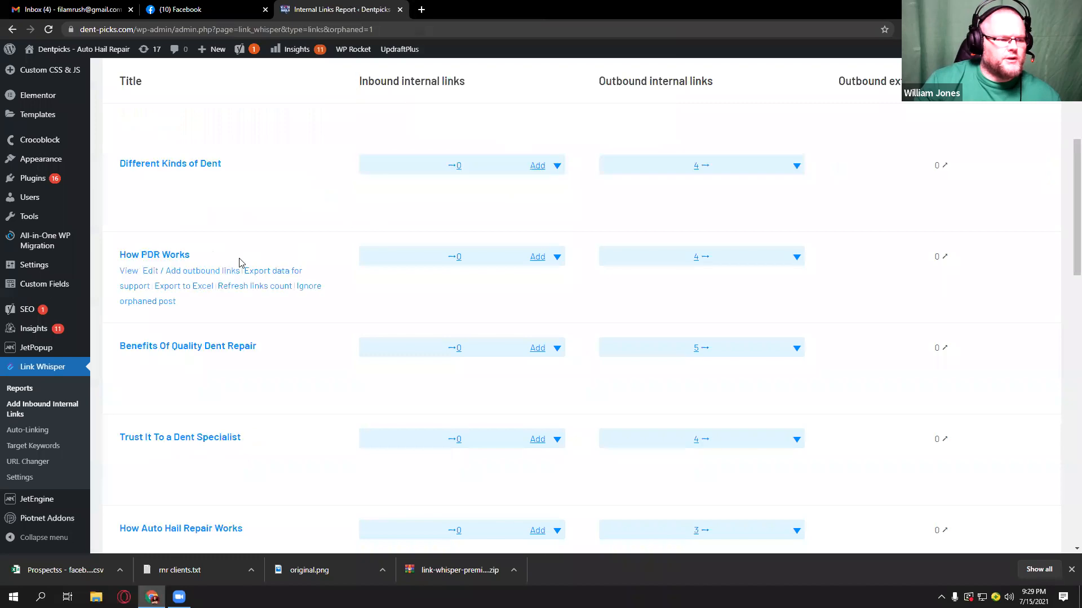
Step: Open the inbound suggestions for Different Kinds of Dent and select the suggested link in Paintless Hail Repair In Texas
{"action": "left_click", "coordinate": [537, 166]}
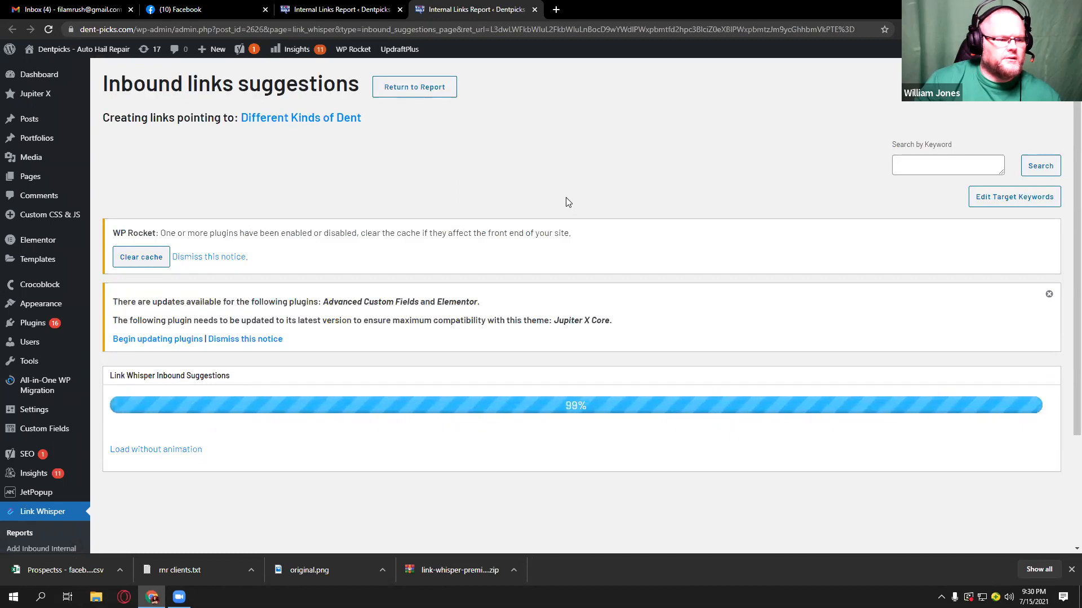
{"action": "scroll", "coordinate": [568, 202], "scroll_direction": "down", "scroll_amount": 1}
{"action": "scroll", "coordinate": [566, 201], "scroll_direction": "down", "scroll_amount": 3}
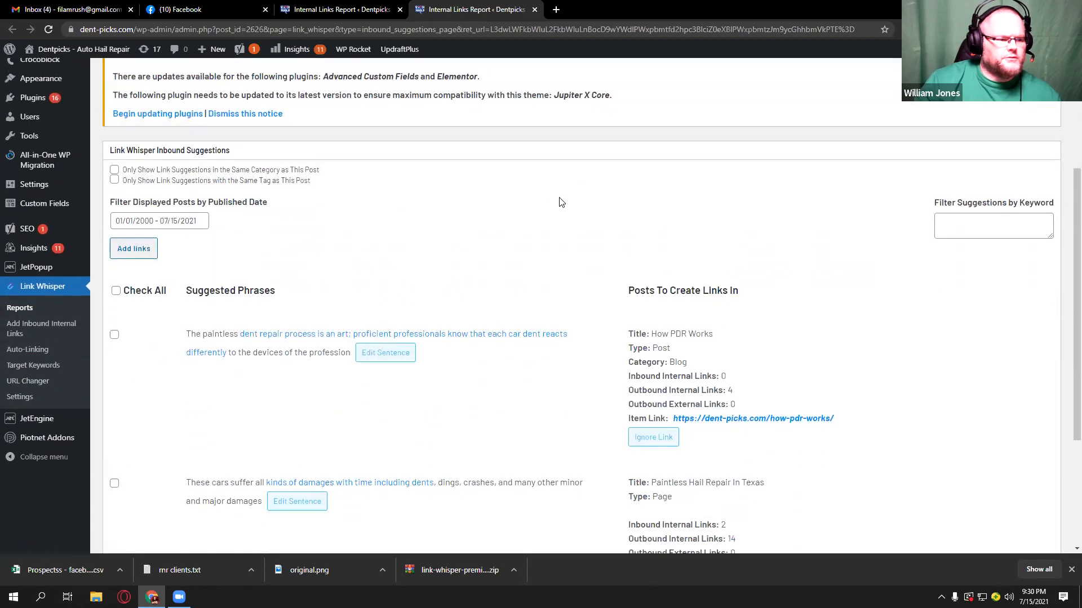
{"action": "scroll", "coordinate": [276, 261], "scroll_direction": "down", "scroll_amount": 3}
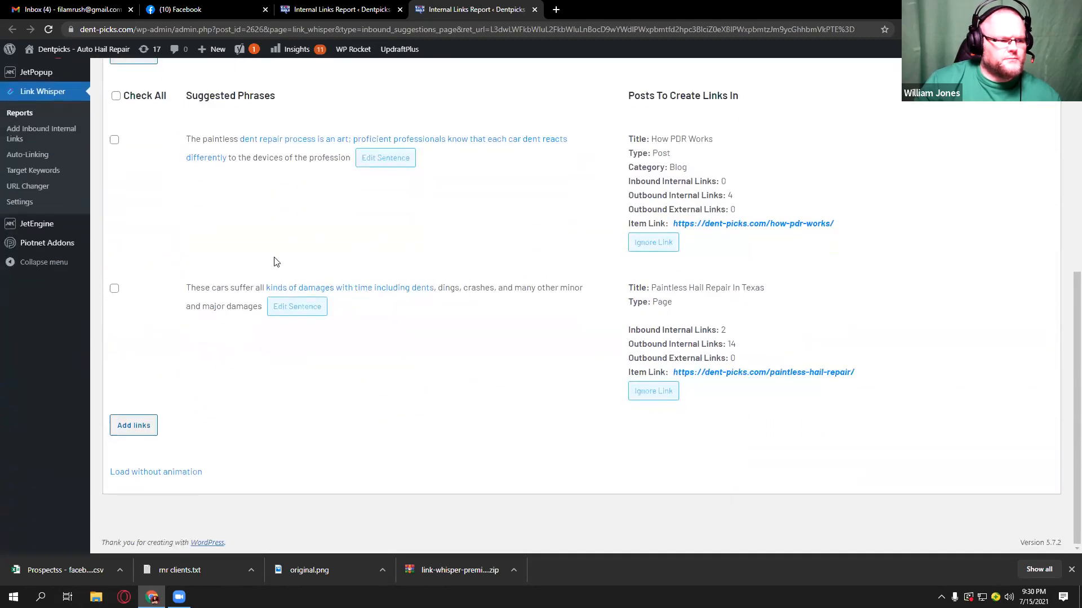
{"action": "left_click", "coordinate": [114, 289]}
Step: Add the selected link to Different Kinds of Dent and ignore How PDR Works in the orphaned posts report
{"action": "scroll", "coordinate": [188, 282], "scroll_direction": "up", "scroll_amount": 6}
{"action": "left_click", "coordinate": [136, 397]}
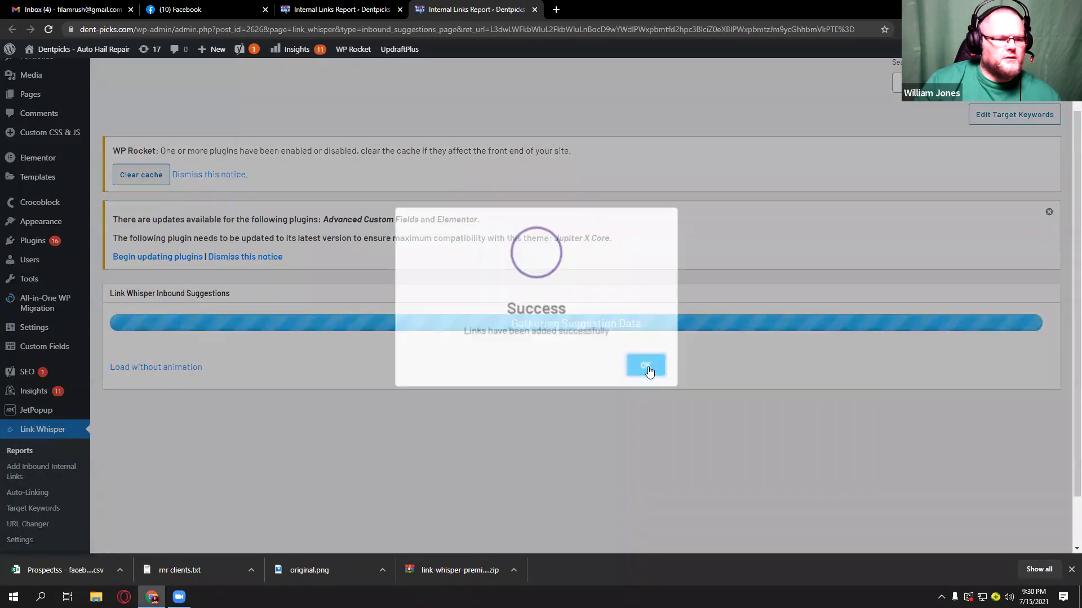
{"action": "left_click", "coordinate": [649, 371]}
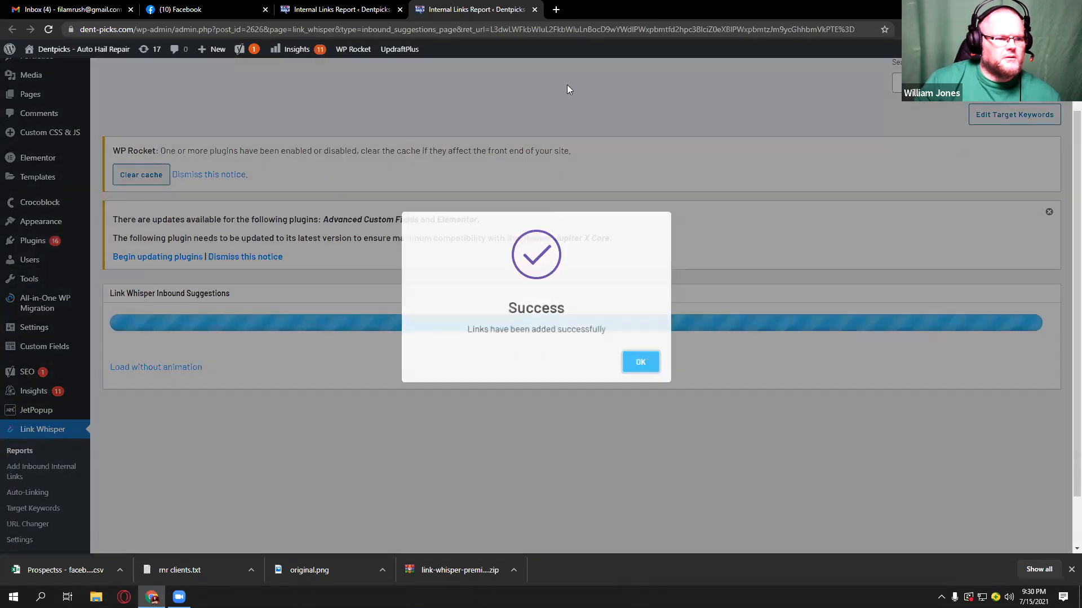
{"action": "left_click", "coordinate": [534, 9]}
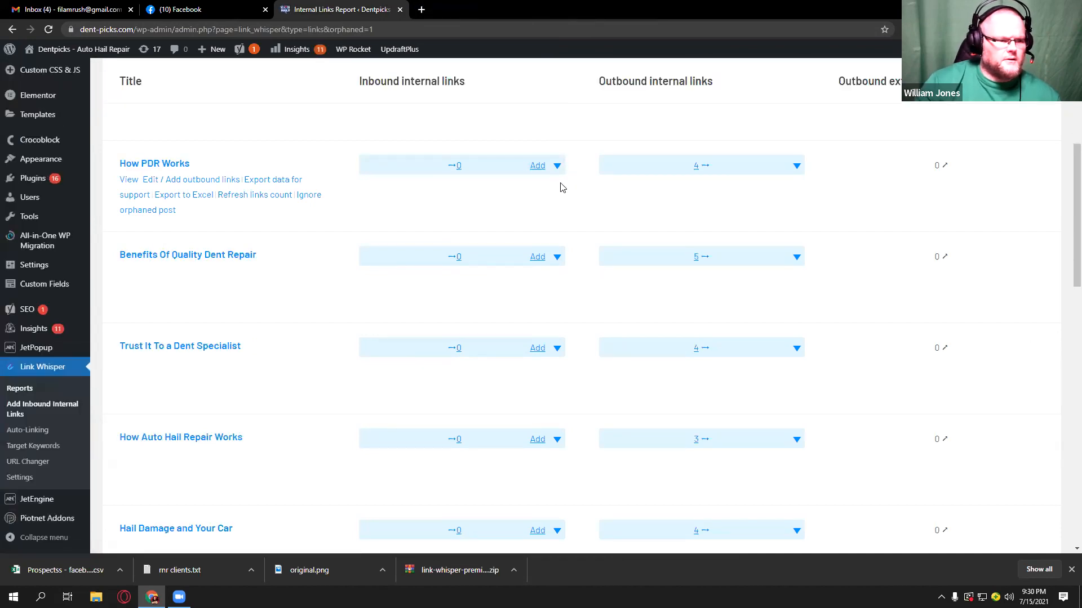
{"action": "left_click", "coordinate": [310, 197]}
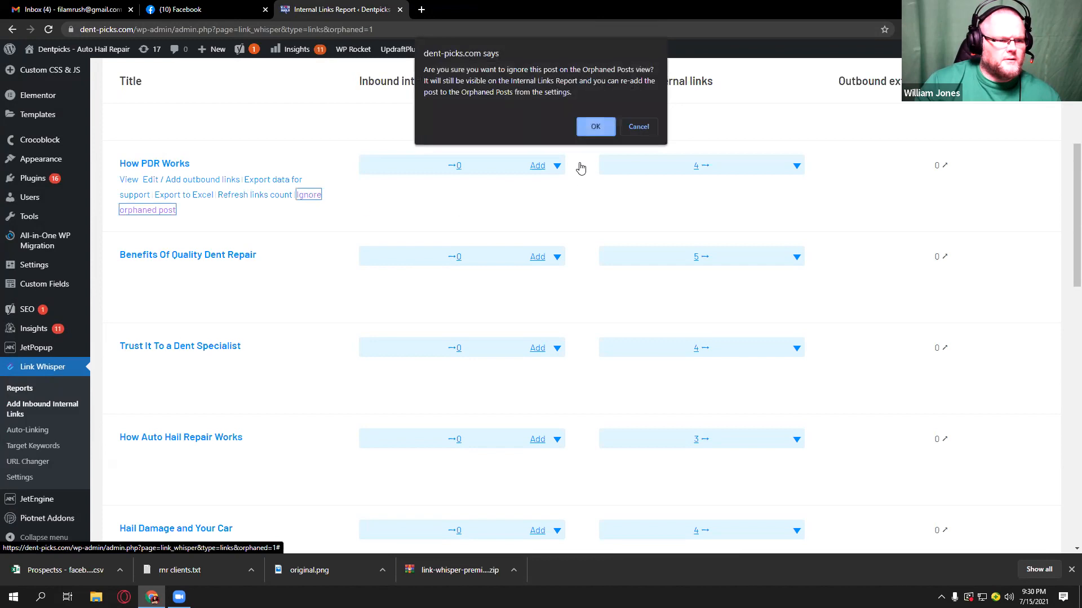
{"action": "left_click", "coordinate": [605, 134]}
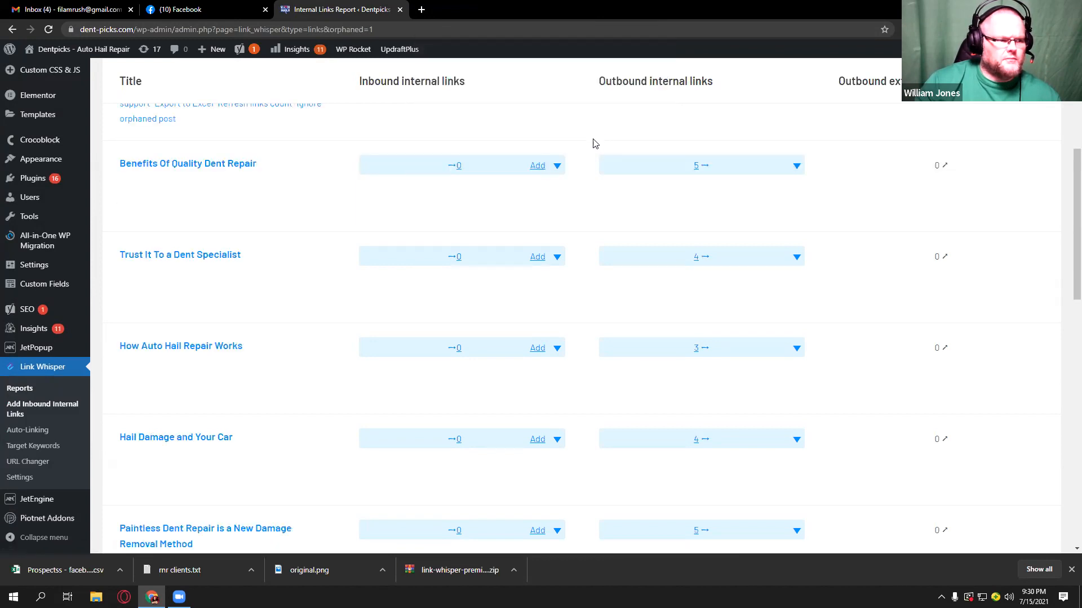
Step: Open the inbound suggestions for Benefits Of Quality Dent Repair and select the suggested link in Trust It To a Dent Specialist
{"action": "left_click", "coordinate": [535, 166]}
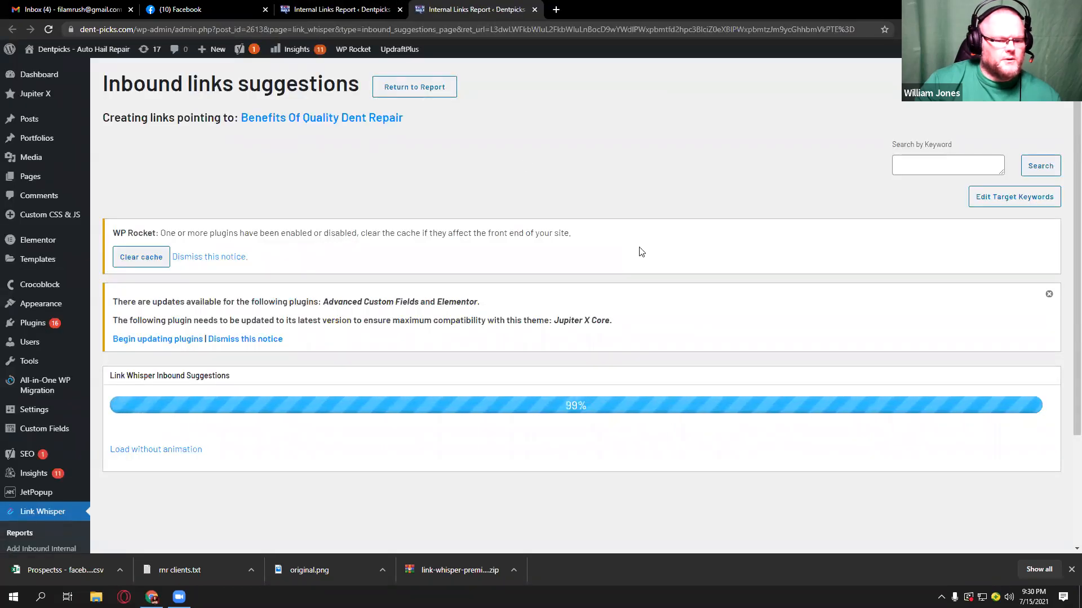
{"action": "scroll", "coordinate": [641, 252], "scroll_direction": "down", "scroll_amount": 5}
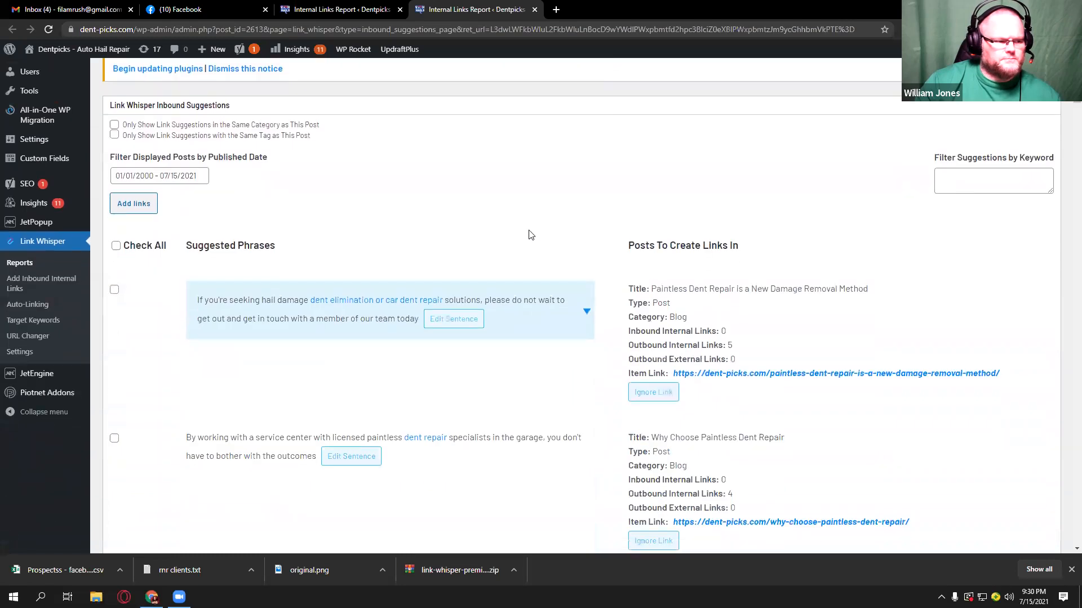
{"action": "scroll", "coordinate": [519, 235], "scroll_direction": "down", "scroll_amount": 4}
{"action": "left_click", "coordinate": [114, 202]}
{"action": "scroll", "coordinate": [536, 325], "scroll_direction": "down", "scroll_amount": 6}
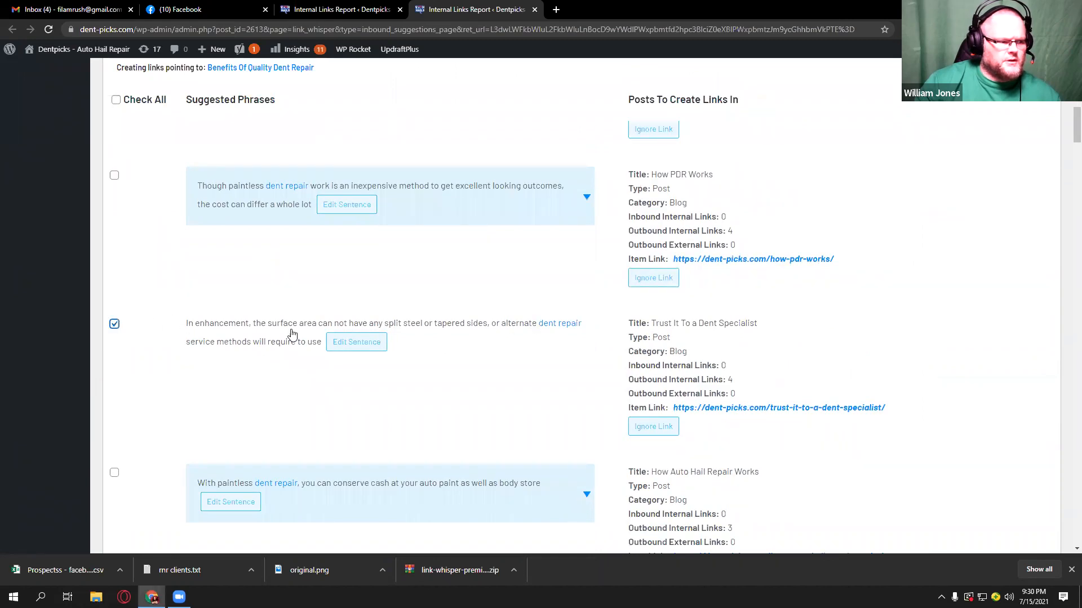
Step: Add the selected link to Benefits Of Quality Dent Repair, close its suggestions page, and reload the orphaned posts report
{"action": "scroll", "coordinate": [469, 349], "scroll_direction": "up", "scroll_amount": 6}
{"action": "scroll", "coordinate": [140, 309], "scroll_direction": "up", "scroll_amount": 3}
{"action": "left_click", "coordinate": [138, 305]}
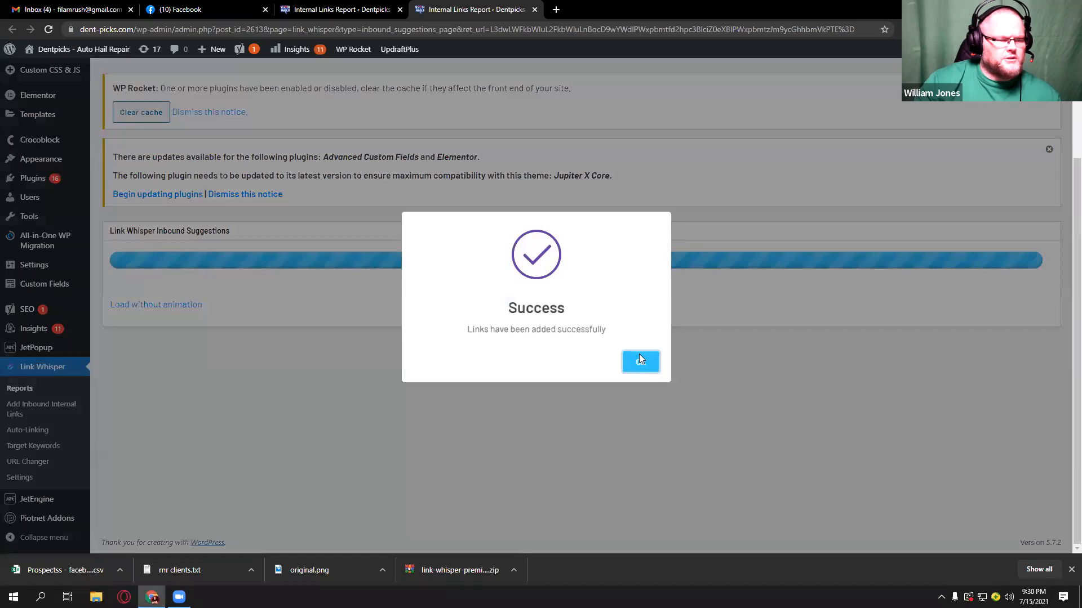
{"action": "left_click", "coordinate": [639, 355]}
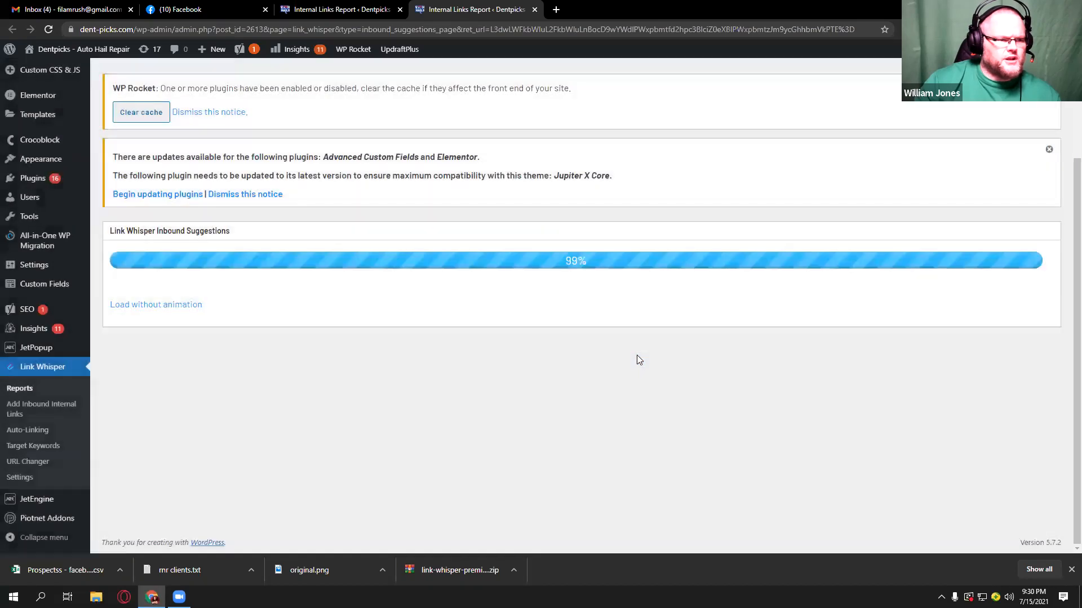
{"action": "left_click", "coordinate": [535, 10]}
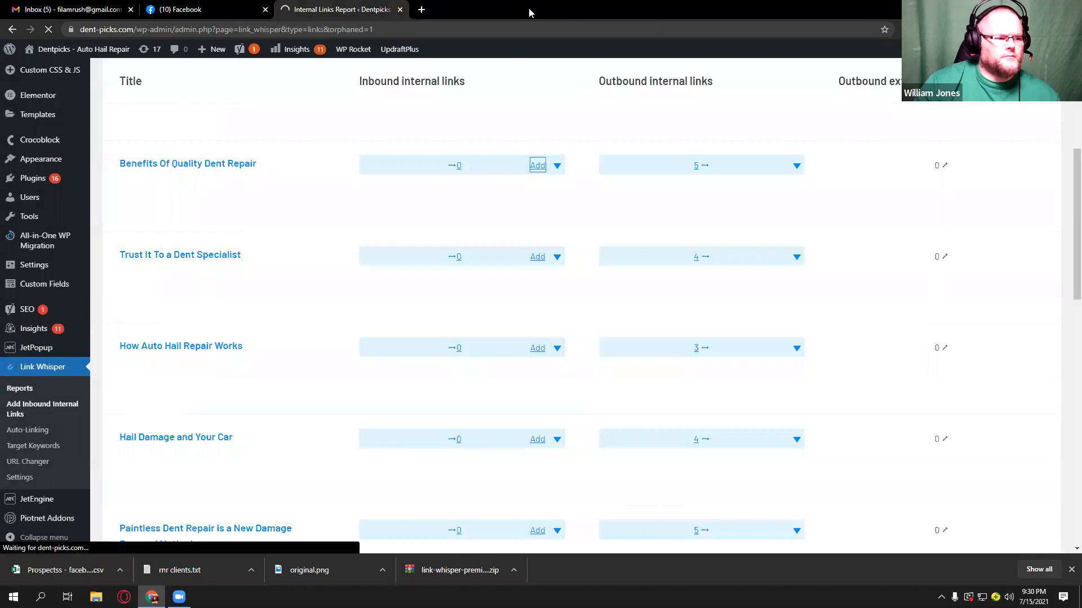
Step: Open the inbound suggestions for How Auto Hail Repair Works and select the link in How To Choose The Best Hail Repair Shop In Plano, Texas
{"action": "left_click", "coordinate": [536, 258]}
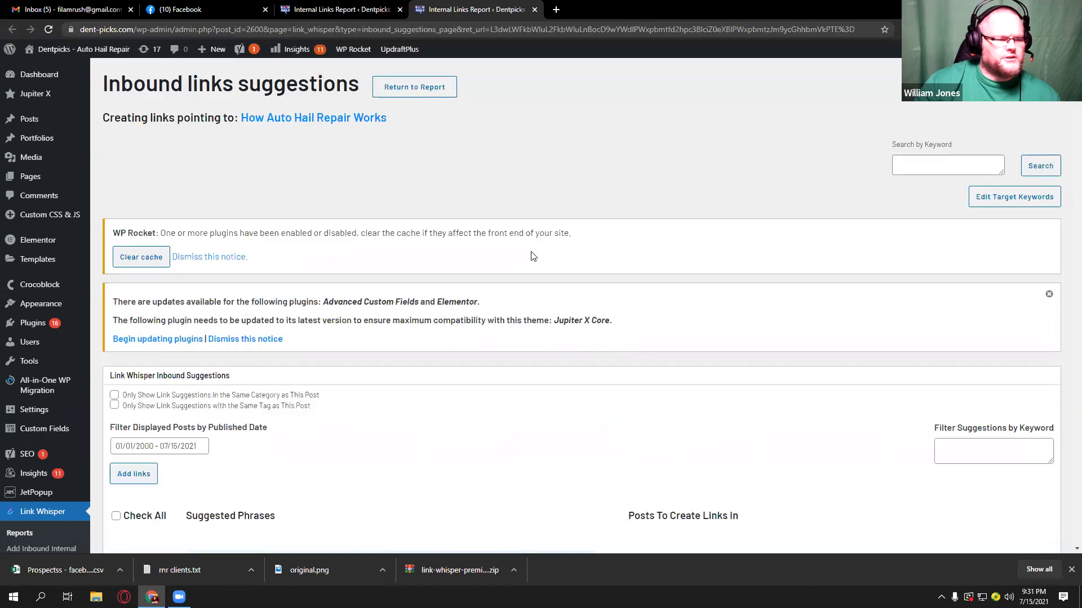
{"action": "scroll", "coordinate": [454, 304], "scroll_direction": "down", "scroll_amount": 8}
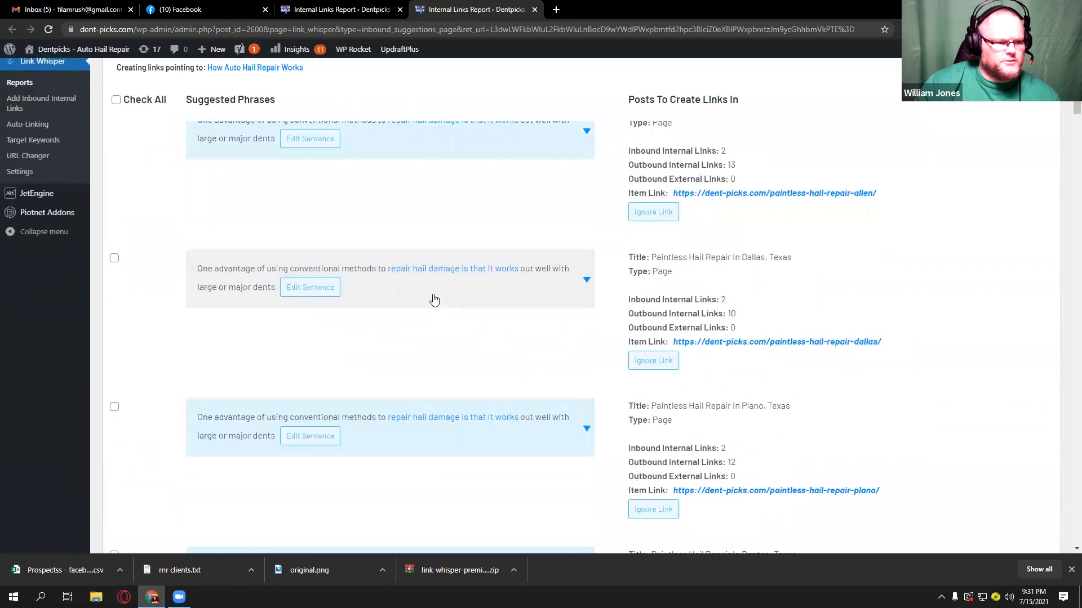
{"action": "scroll", "coordinate": [433, 300], "scroll_direction": "down", "scroll_amount": 3}
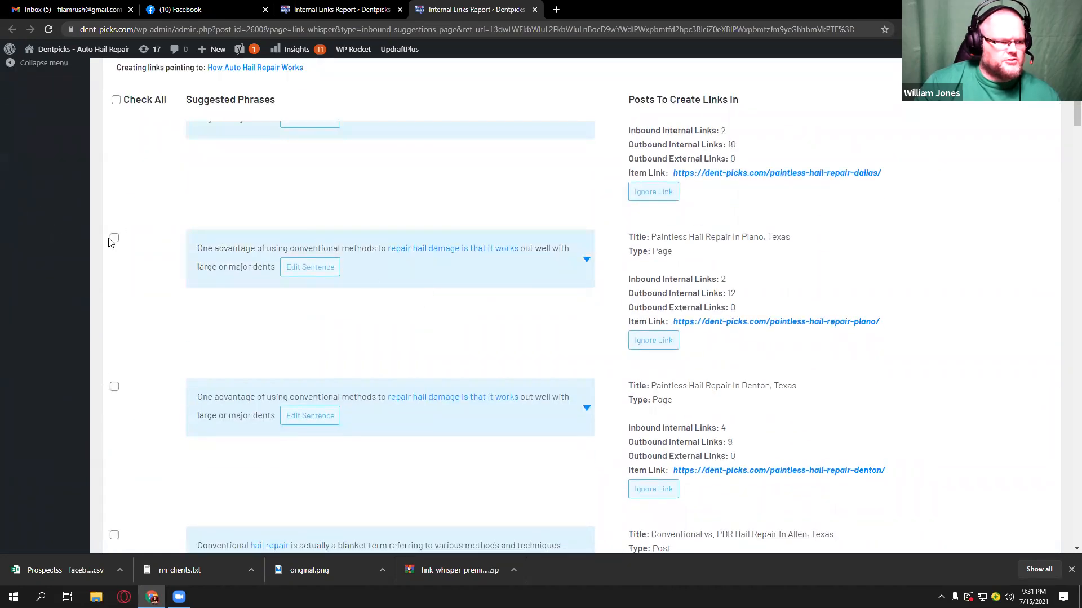
{"action": "scroll", "coordinate": [162, 311], "scroll_direction": "down", "scroll_amount": 7}
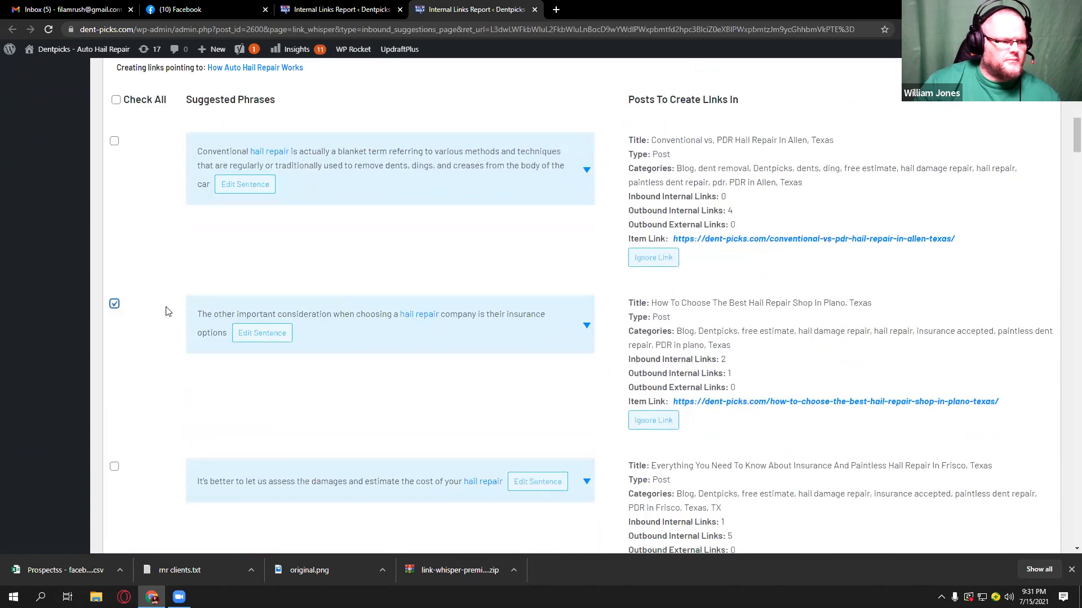
Step: Add the selected link to How Auto Hail Repair Works, close its suggestions page, and reload the orphaned posts report
{"action": "scroll", "coordinate": [166, 312], "scroll_direction": "up", "scroll_amount": 15}
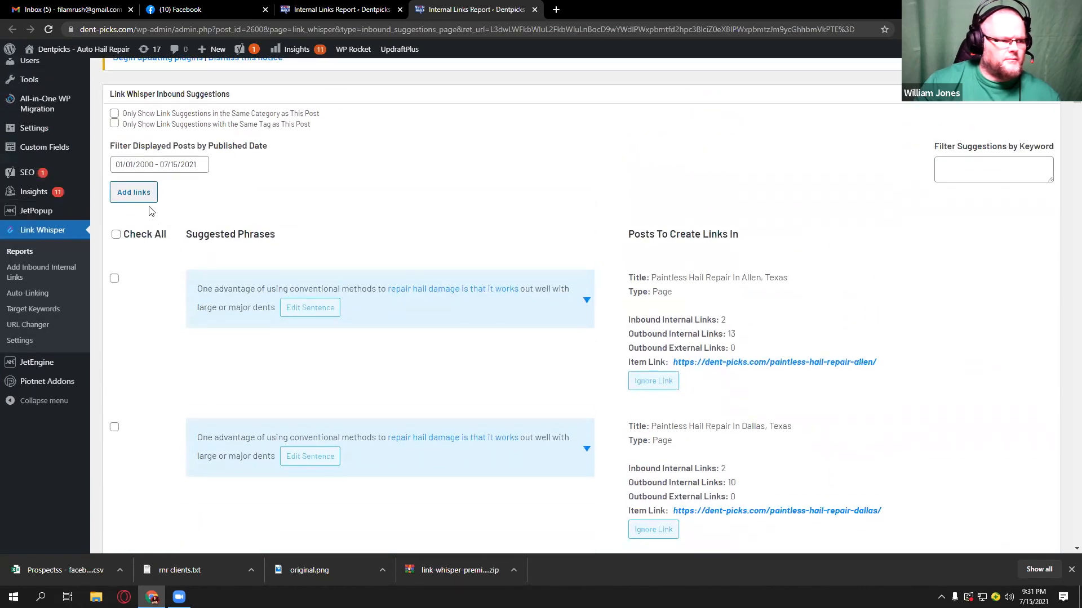
{"action": "left_click", "coordinate": [144, 197]}
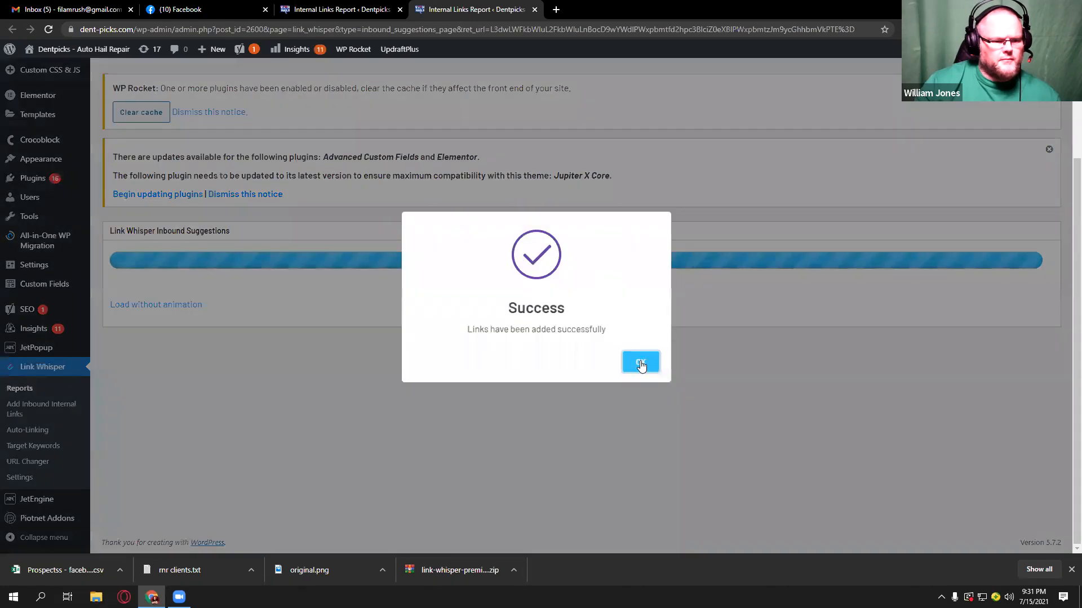
{"action": "left_click", "coordinate": [640, 364]}
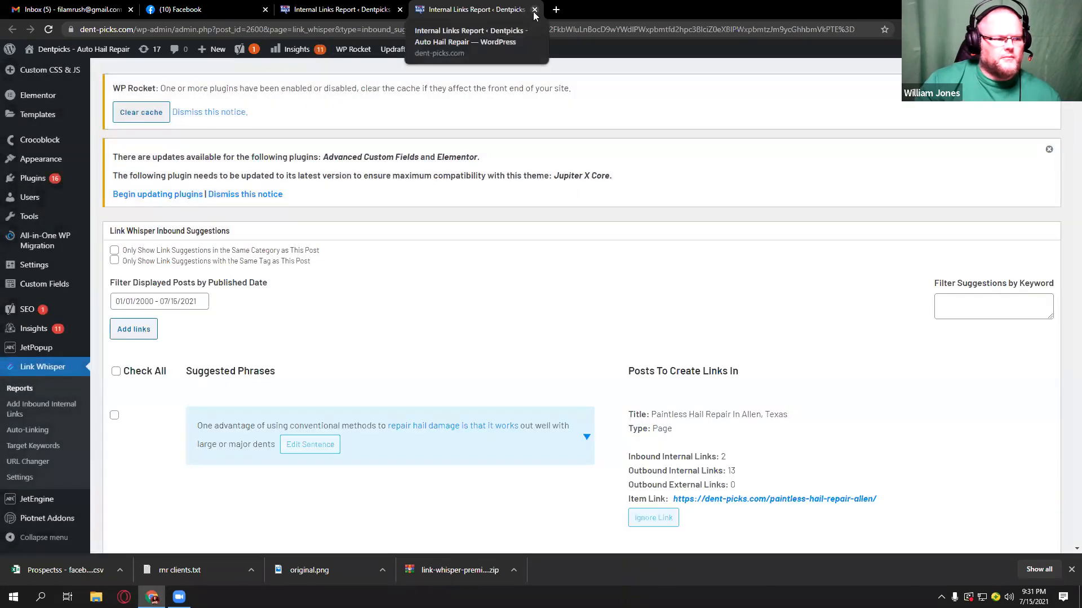
{"action": "left_click", "coordinate": [534, 10]}
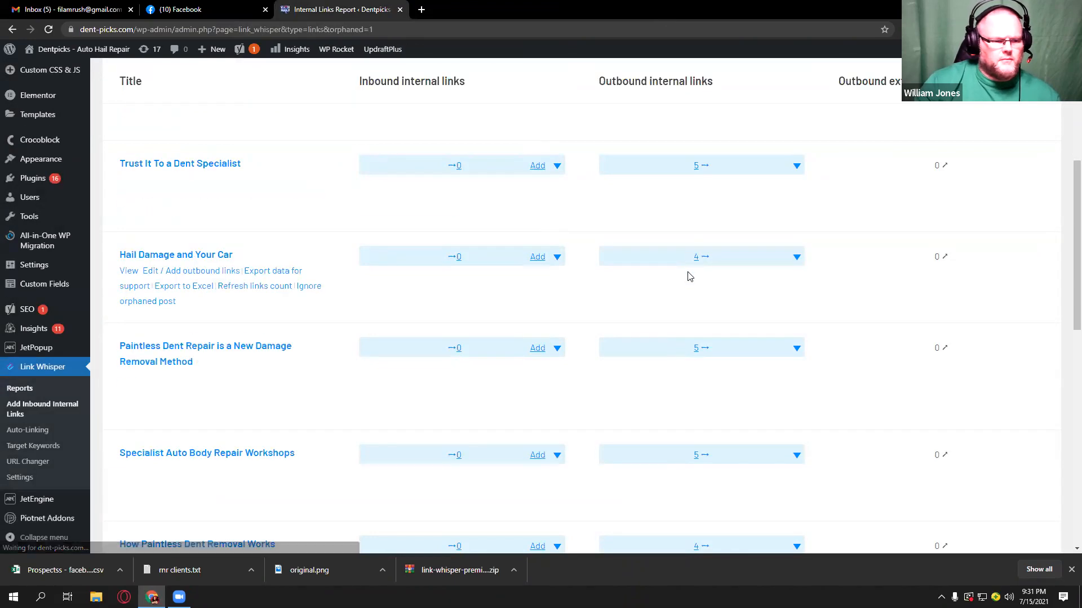
Step: Ignore the Privacy Policy, Terms of Service and Survey pages in the orphaned posts report
{"action": "scroll", "coordinate": [689, 276], "scroll_direction": "down", "scroll_amount": 5}
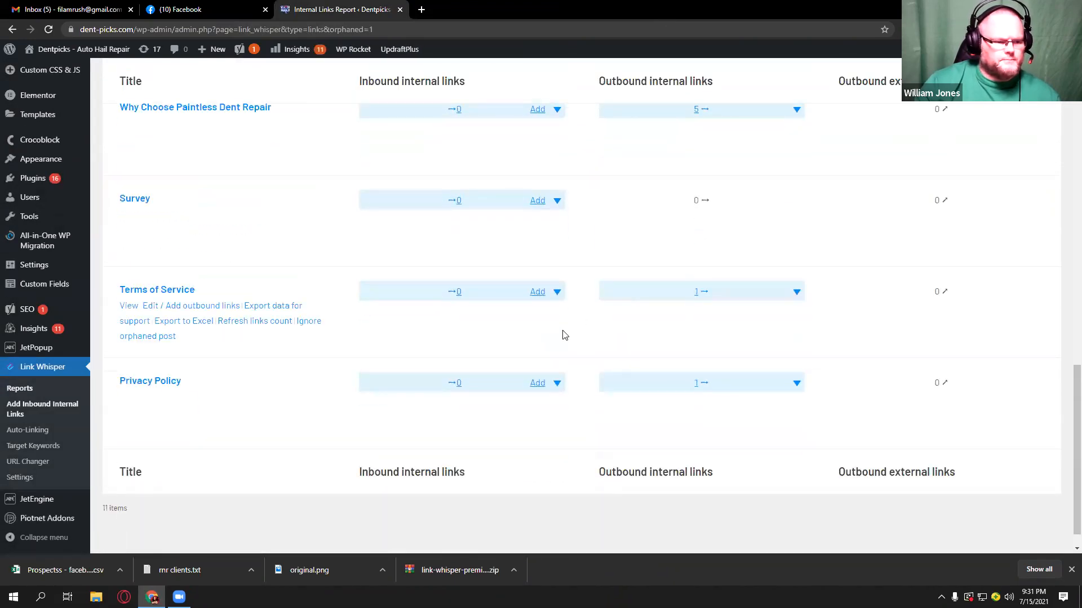
{"action": "left_click", "coordinate": [308, 413]}
{"action": "left_click", "coordinate": [595, 126]}
{"action": "mouse_move", "coordinate": [289, 316]}
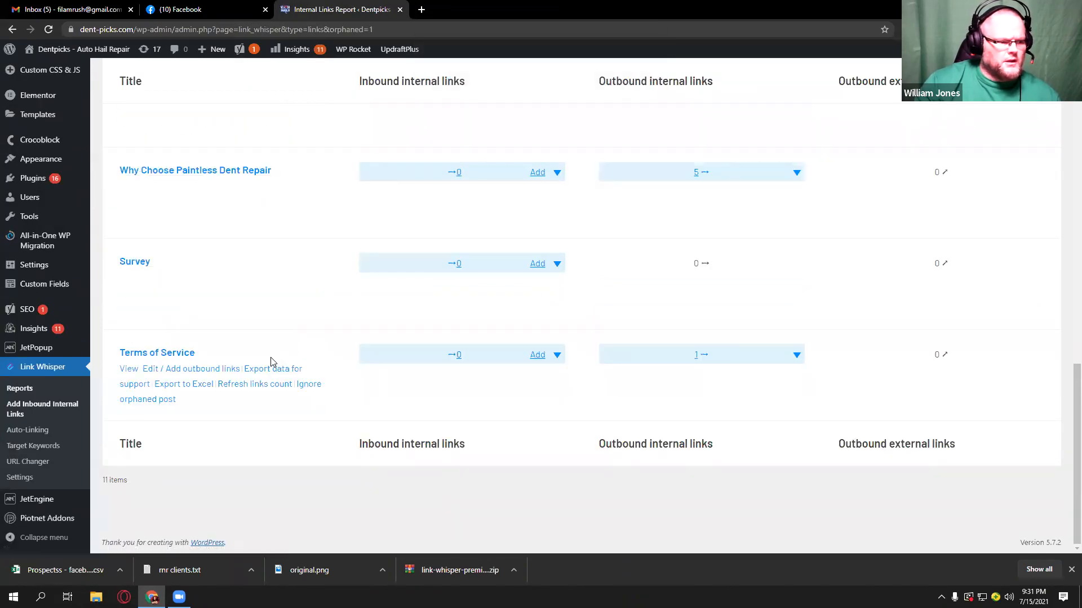
{"action": "left_click", "coordinate": [309, 384]}
{"action": "left_click", "coordinate": [596, 126]}
{"action": "mouse_move", "coordinate": [461, 213]}
{"action": "mouse_move", "coordinate": [333, 352]}
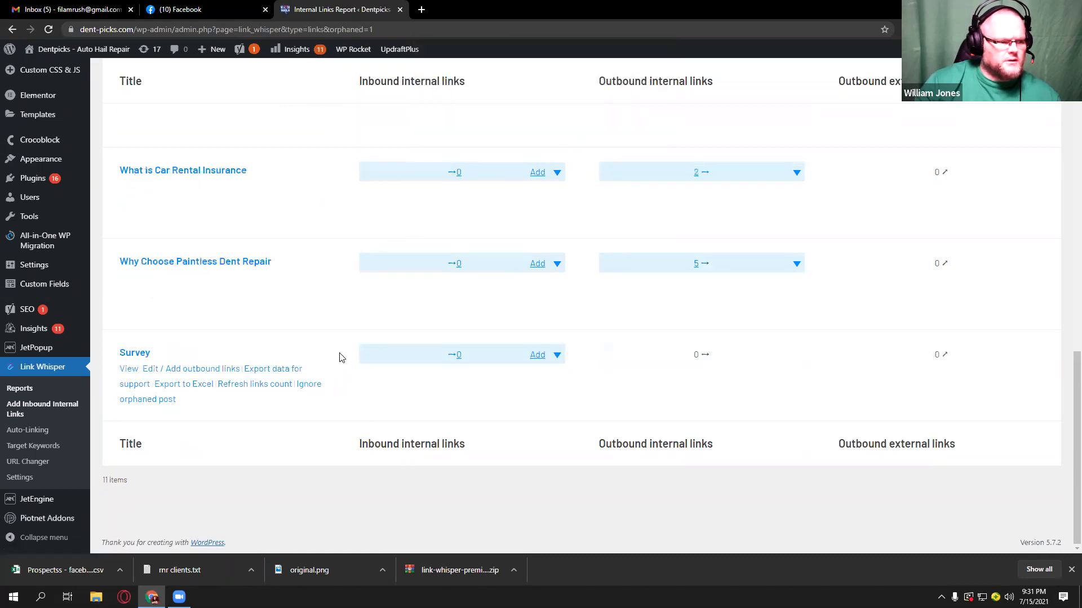
{"action": "left_click", "coordinate": [314, 385]}
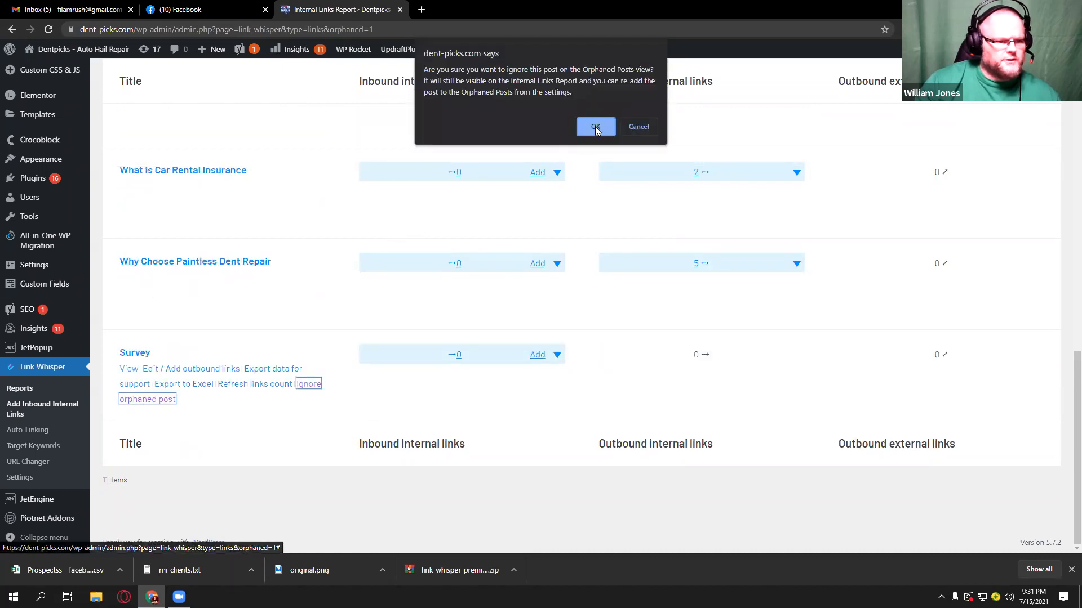
{"action": "left_click", "coordinate": [595, 126]}
Step: Open the inbound suggestions for What is Car Rental Insurance and select the suggested links in the Home and Hail Repair pages
{"action": "mouse_move", "coordinate": [332, 231]}
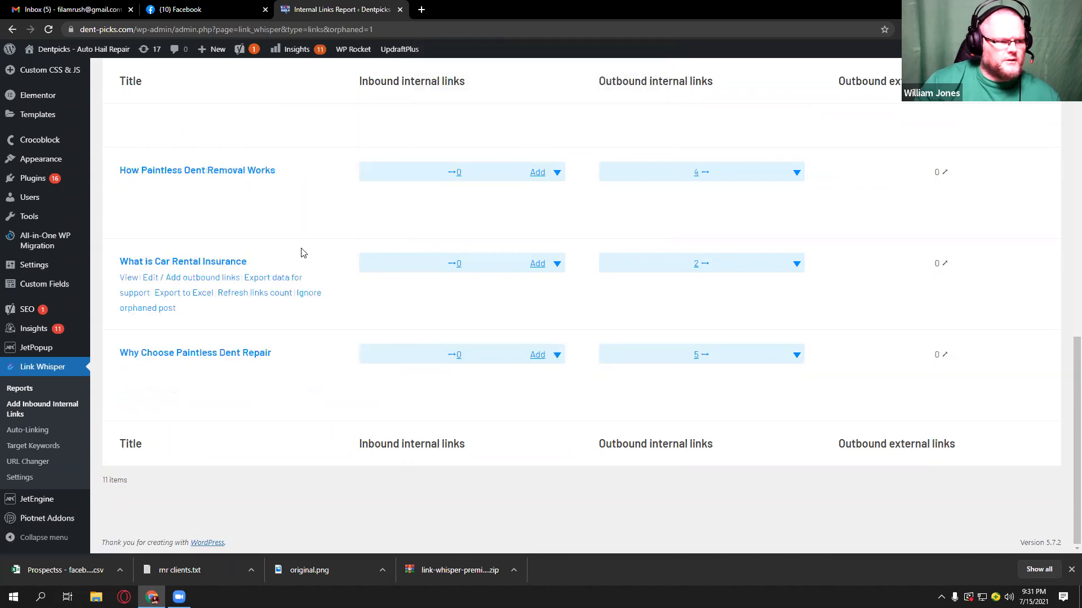
{"action": "left_click", "coordinate": [531, 265]}
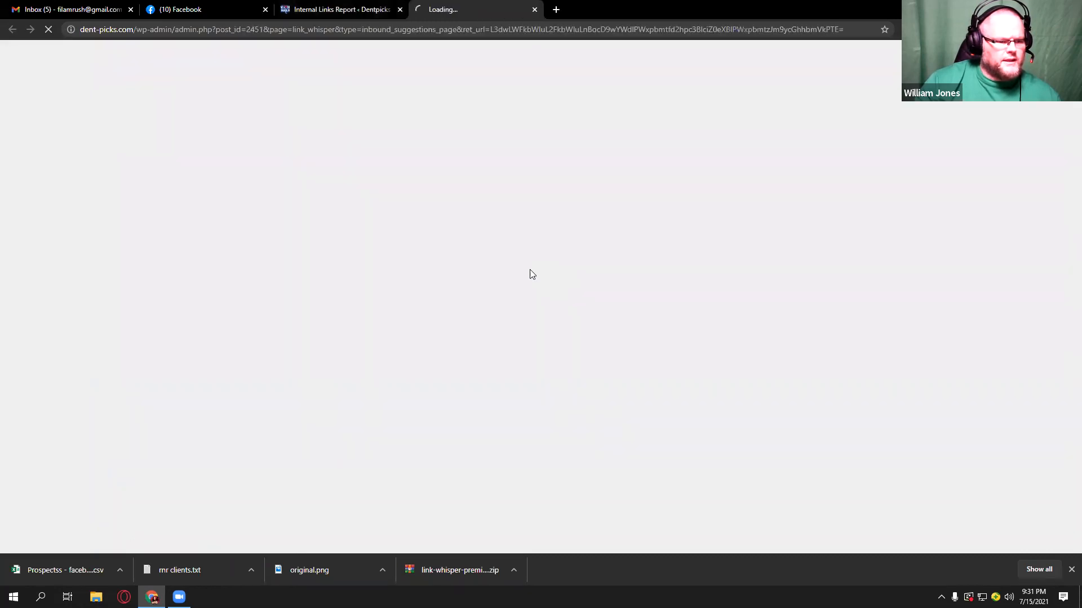
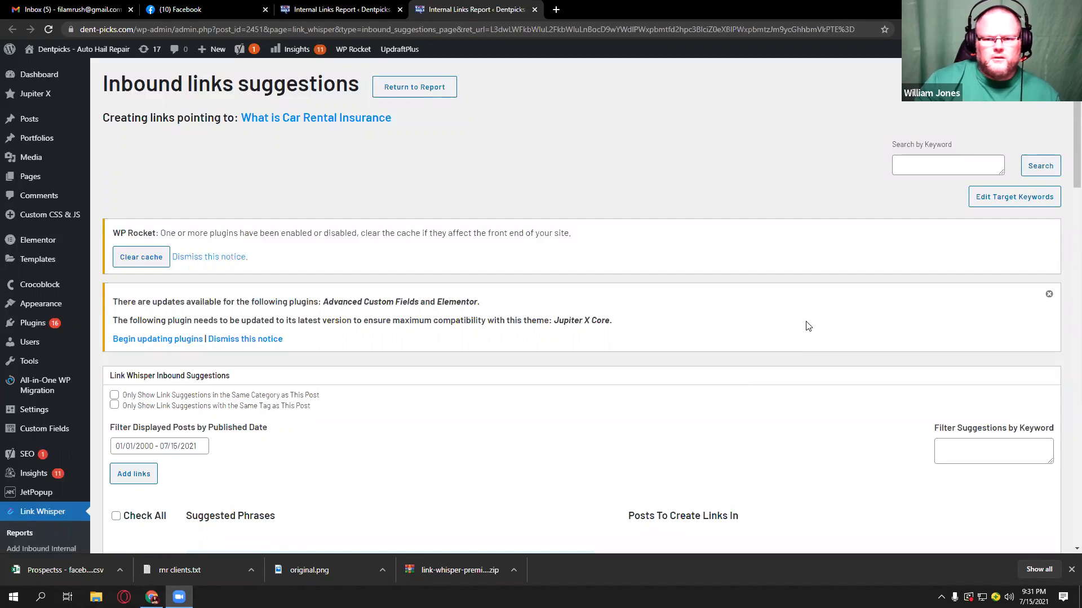
{"action": "scroll", "coordinate": [395, 338], "scroll_direction": "down", "scroll_amount": 8}
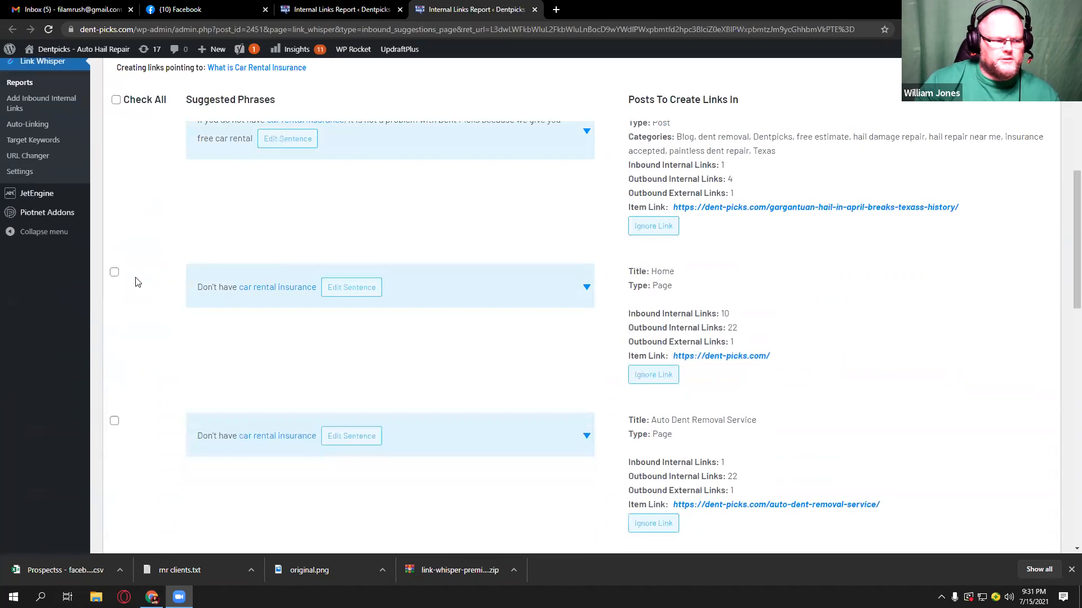
{"action": "left_click", "coordinate": [114, 273]}
{"action": "scroll", "coordinate": [203, 353], "scroll_direction": "down", "scroll_amount": 5}
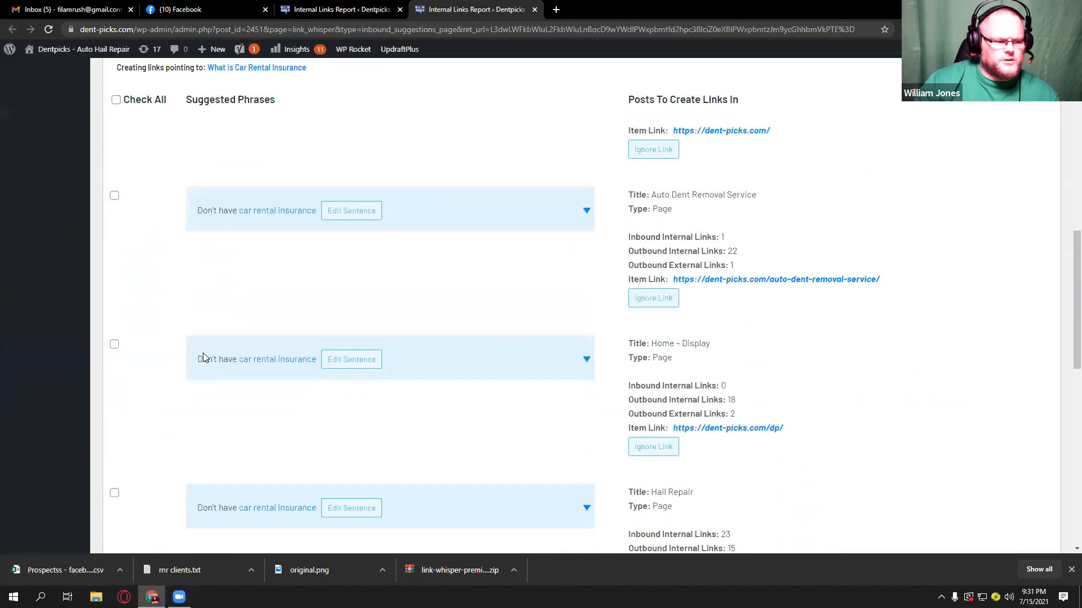
{"action": "scroll", "coordinate": [191, 348], "scroll_direction": "down", "scroll_amount": 3}
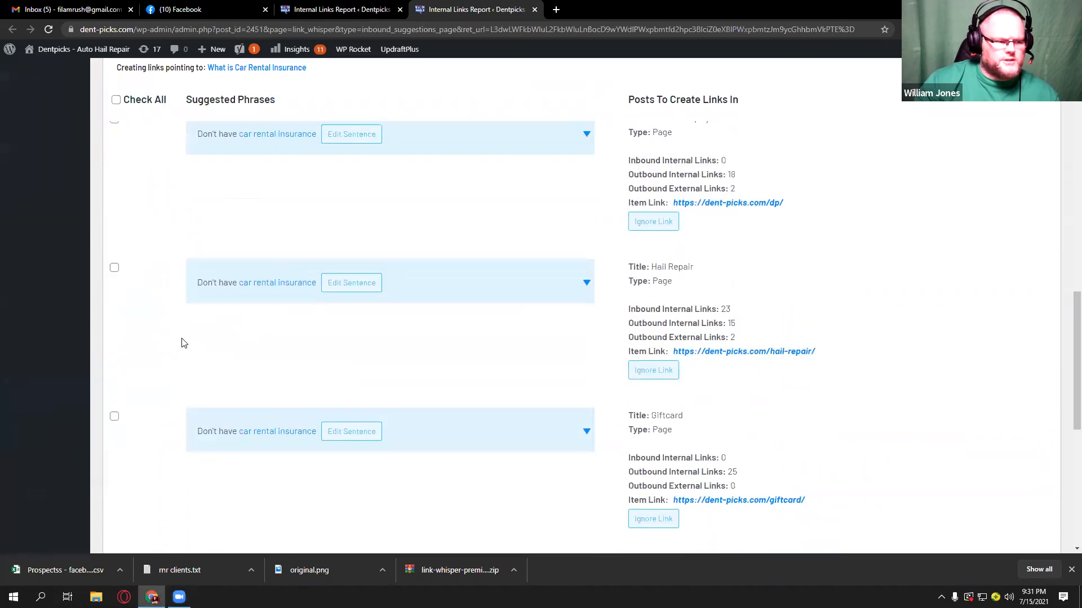
{"action": "left_click", "coordinate": [114, 269]}
Step: Add the selected links to What is Car Rental Insurance, close its suggestions page, and reload the orphaned posts report
{"action": "scroll", "coordinate": [481, 404], "scroll_direction": "up", "scroll_amount": 13}
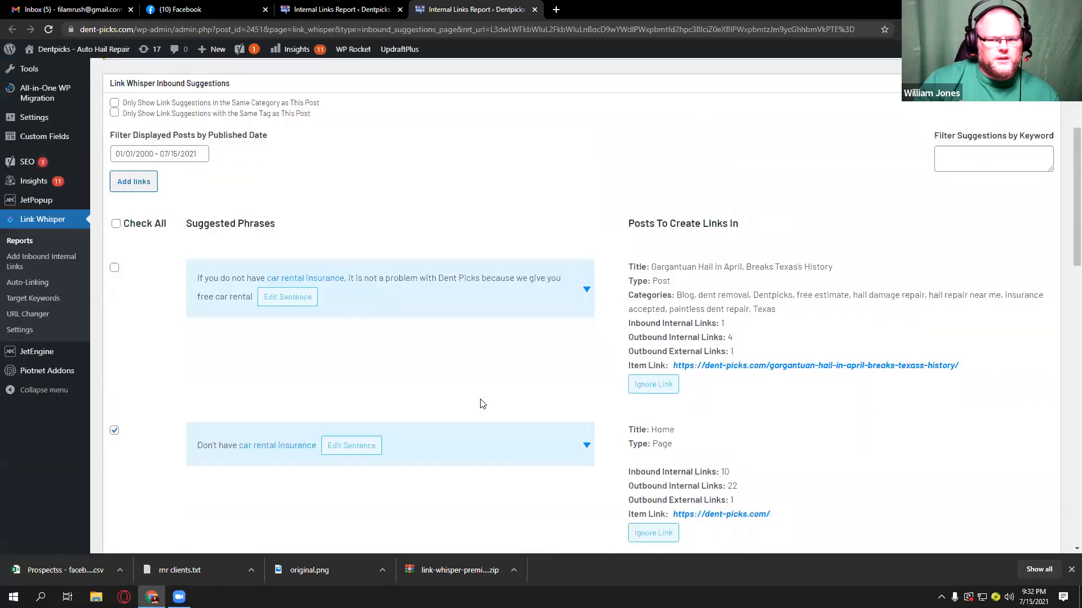
{"action": "scroll", "coordinate": [481, 404], "scroll_direction": "up", "scroll_amount": 3}
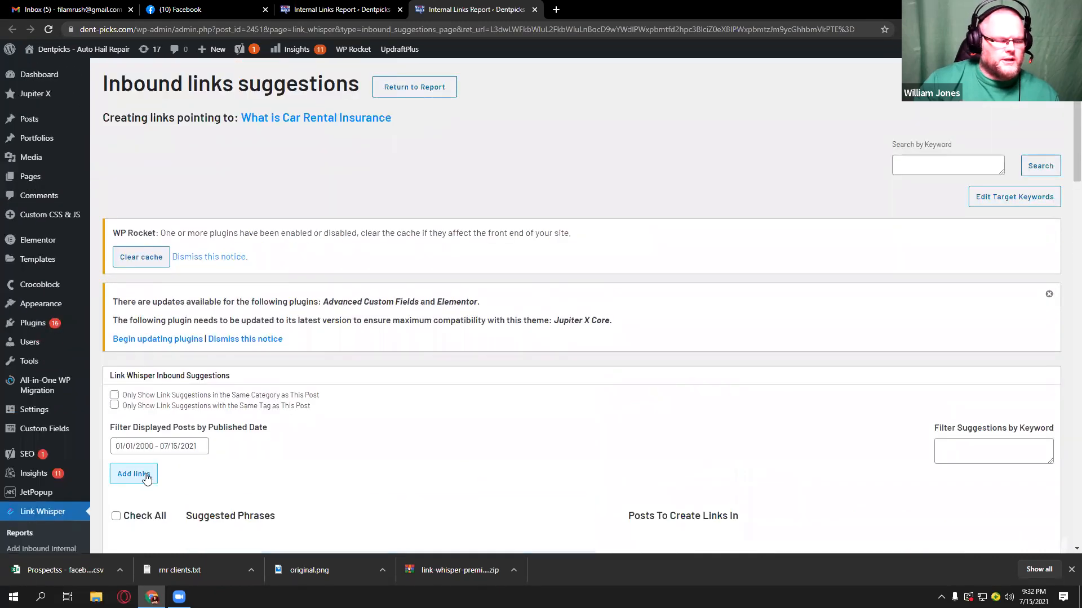
{"action": "left_click", "coordinate": [146, 479]}
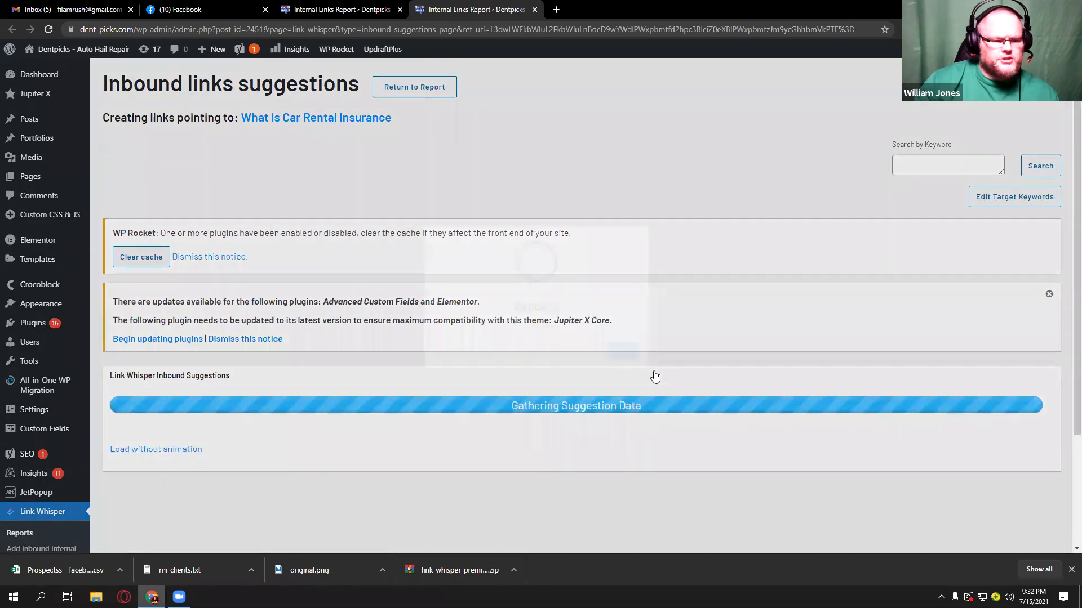
{"action": "left_click", "coordinate": [645, 365]}
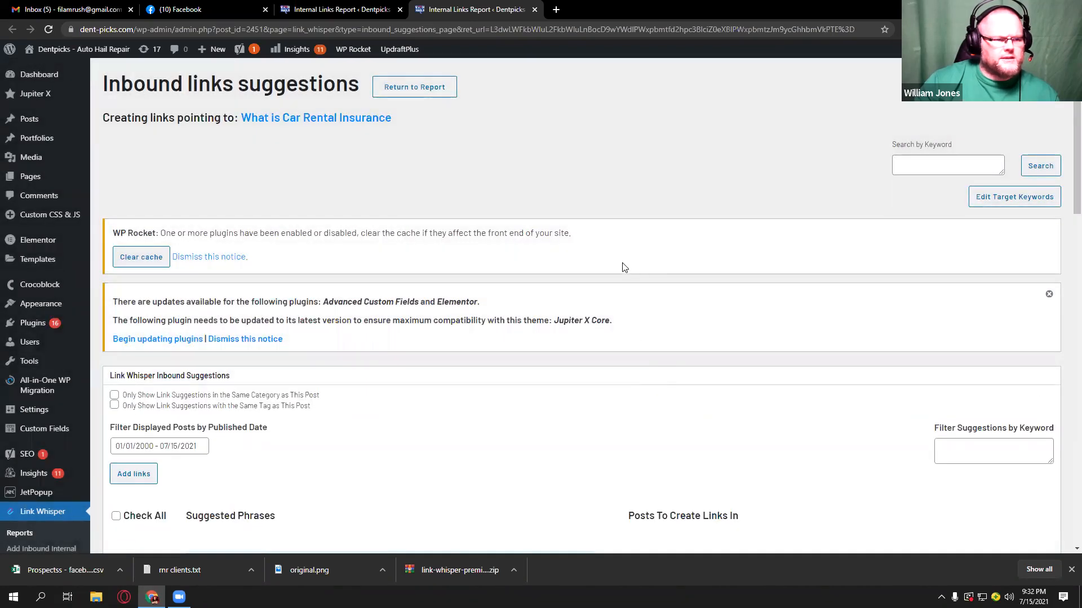
{"action": "scroll", "coordinate": [563, 117], "scroll_direction": "down", "scroll_amount": 4}
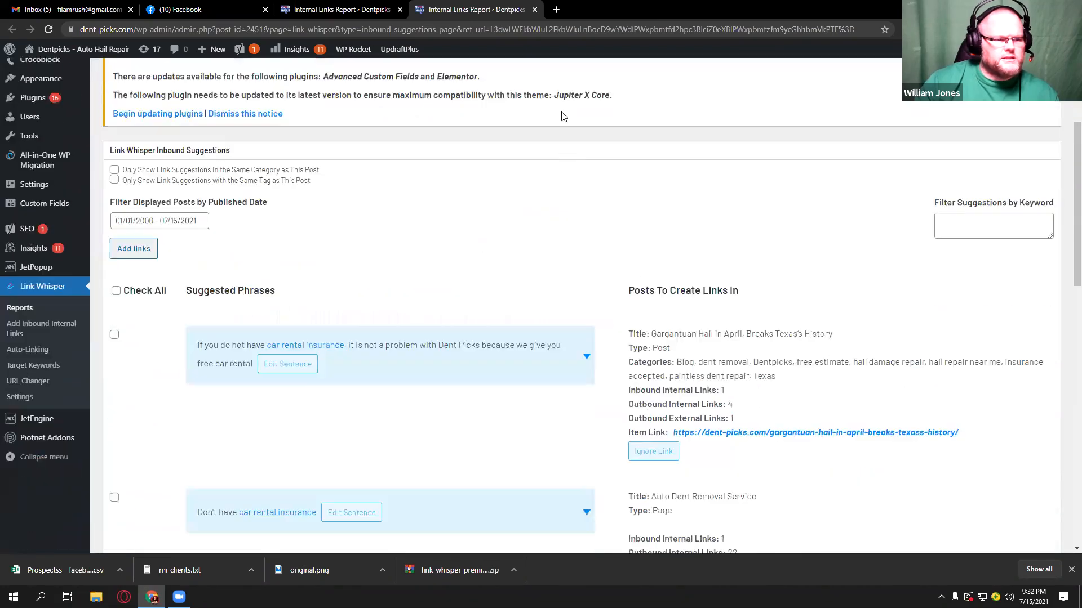
{"action": "left_click", "coordinate": [534, 10]}
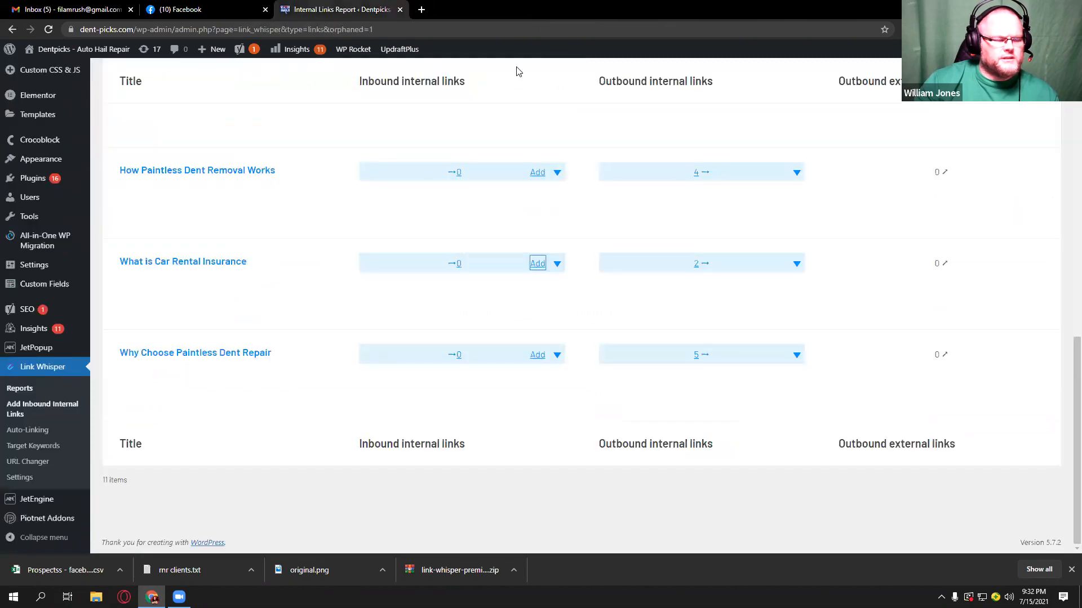
{"action": "left_click", "coordinate": [465, 267]}
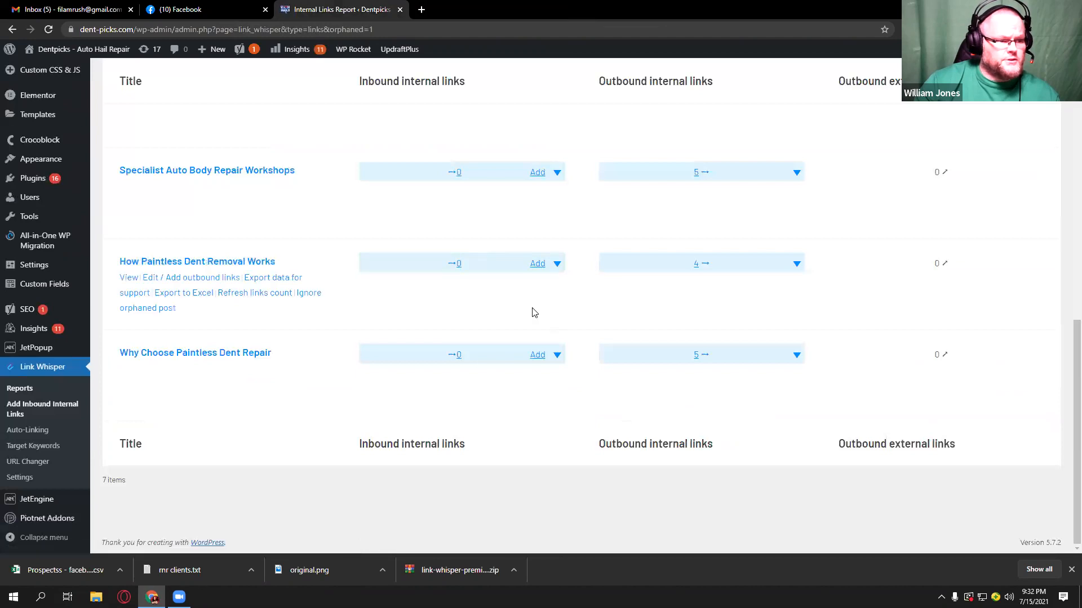
Step: Open the inbound suggestions for Hail Damage and Your Car and select the suggested link in How Auto Hail Repair Works
{"action": "scroll", "coordinate": [534, 312], "scroll_direction": "up", "scroll_amount": 5}
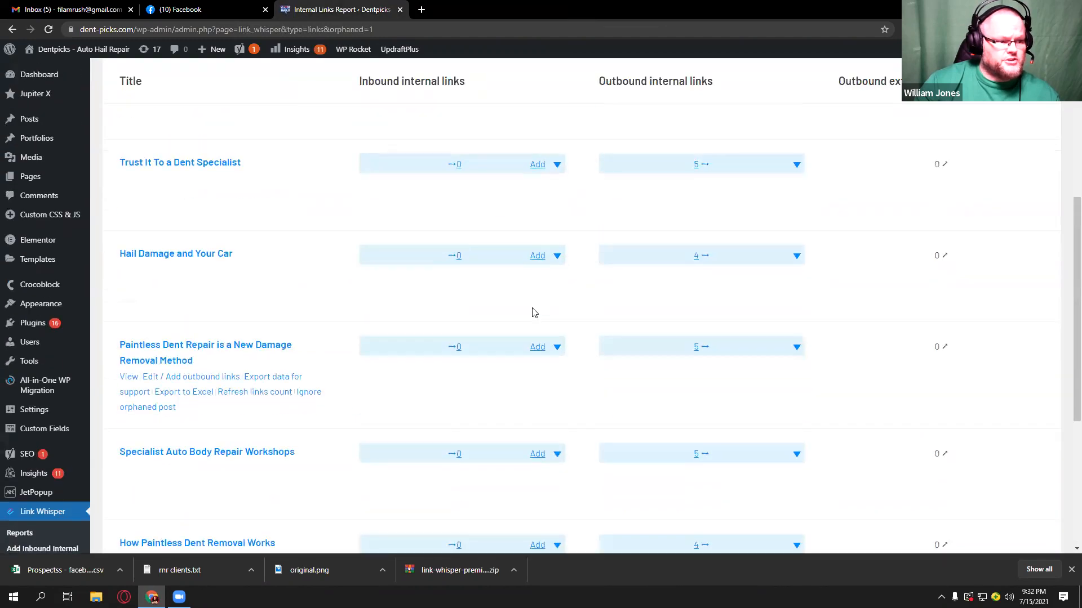
{"action": "left_click", "coordinate": [538, 256]}
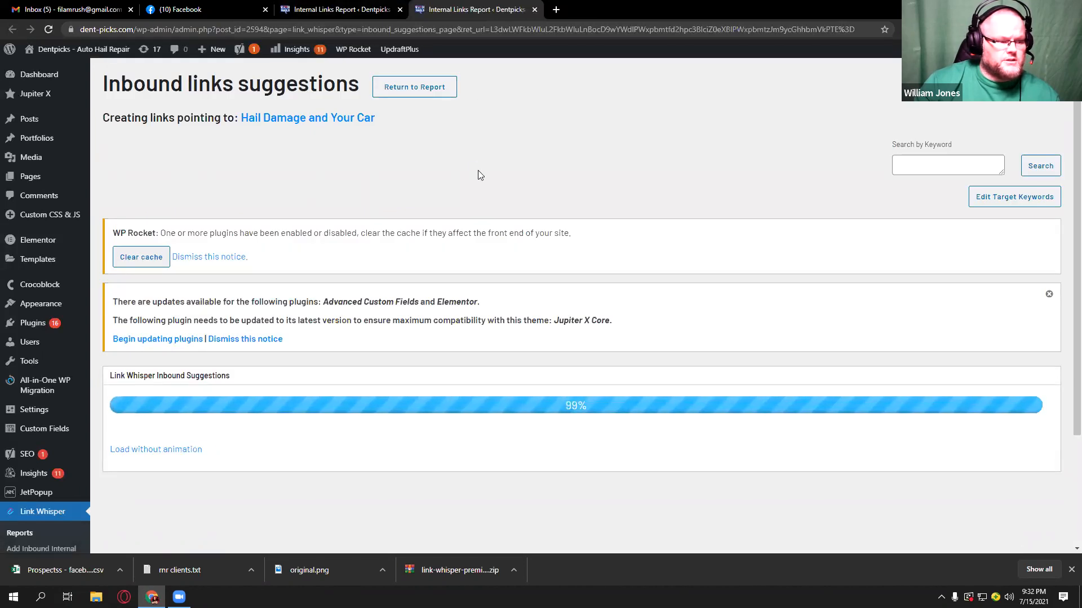
{"action": "scroll", "coordinate": [478, 170], "scroll_direction": "down", "scroll_amount": 2}
{"action": "scroll", "coordinate": [473, 171], "scroll_direction": "down", "scroll_amount": 5}
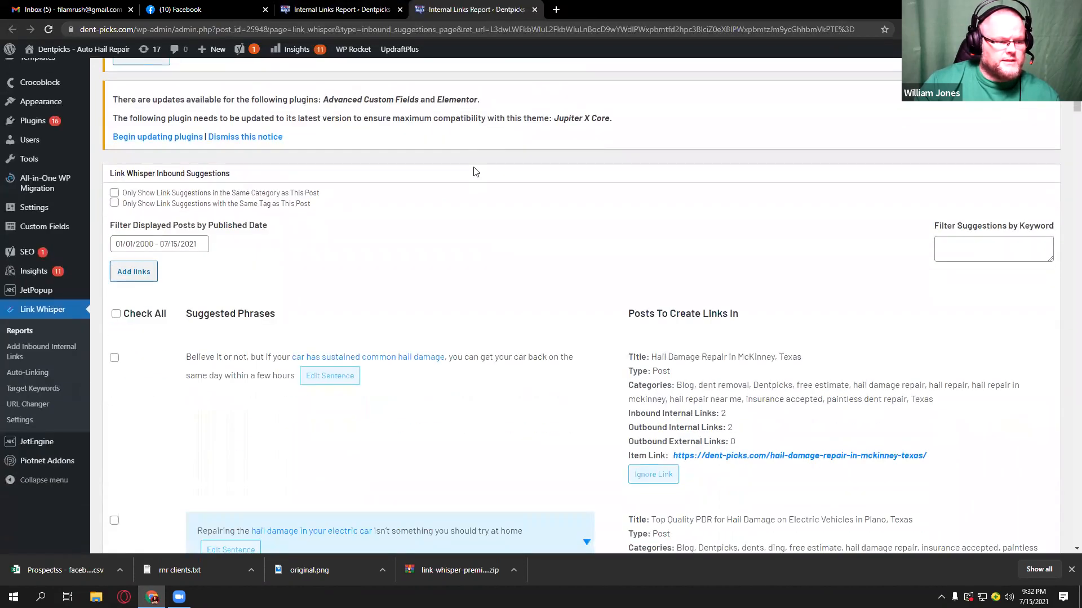
{"action": "scroll", "coordinate": [466, 228], "scroll_direction": "down", "scroll_amount": 6}
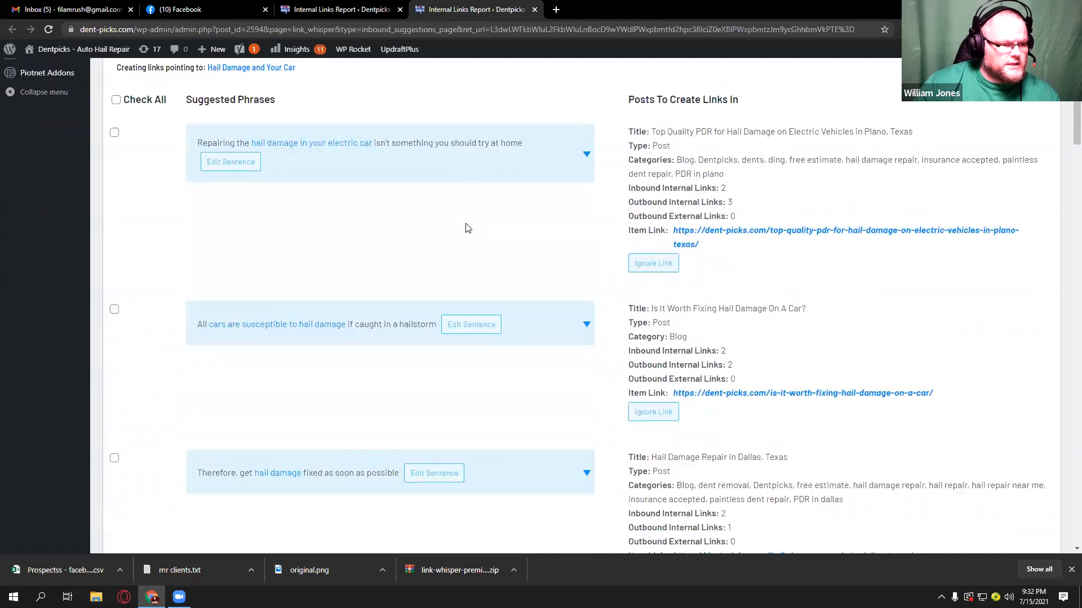
{"action": "scroll", "coordinate": [367, 230], "scroll_direction": "down", "scroll_amount": 2}
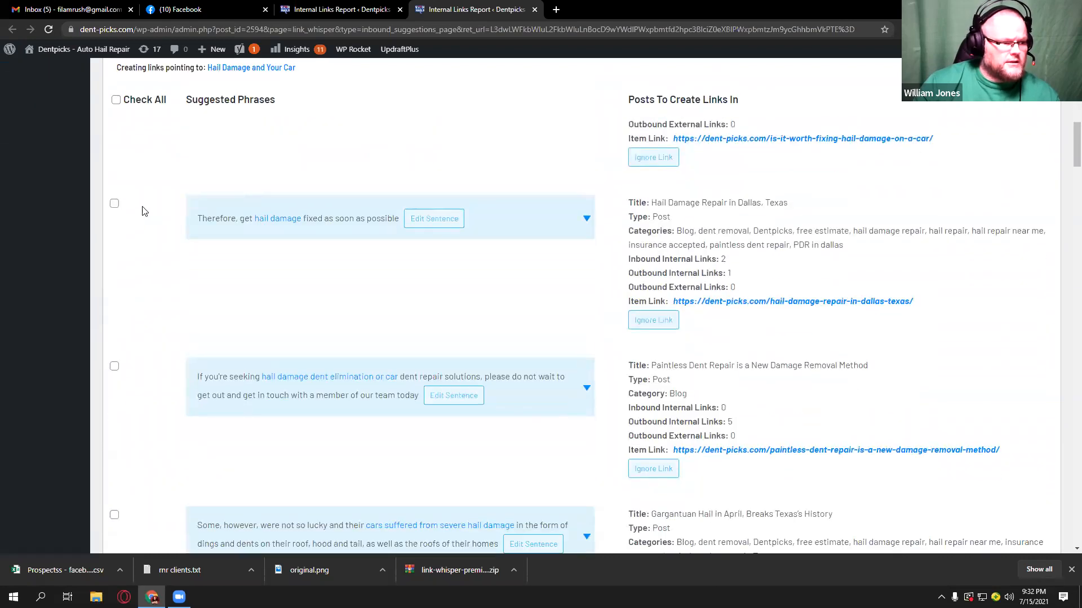
{"action": "scroll", "coordinate": [284, 329], "scroll_direction": "down", "scroll_amount": 9}
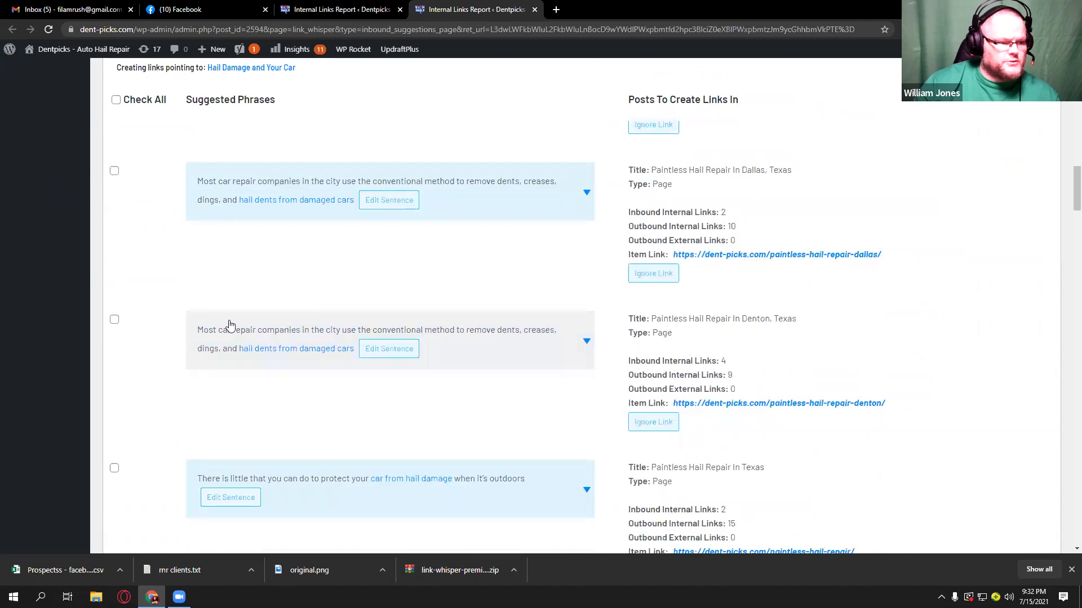
{"action": "scroll", "coordinate": [191, 340], "scroll_direction": "down", "scroll_amount": 4}
{"action": "scroll", "coordinate": [190, 340], "scroll_direction": "down", "scroll_amount": 7}
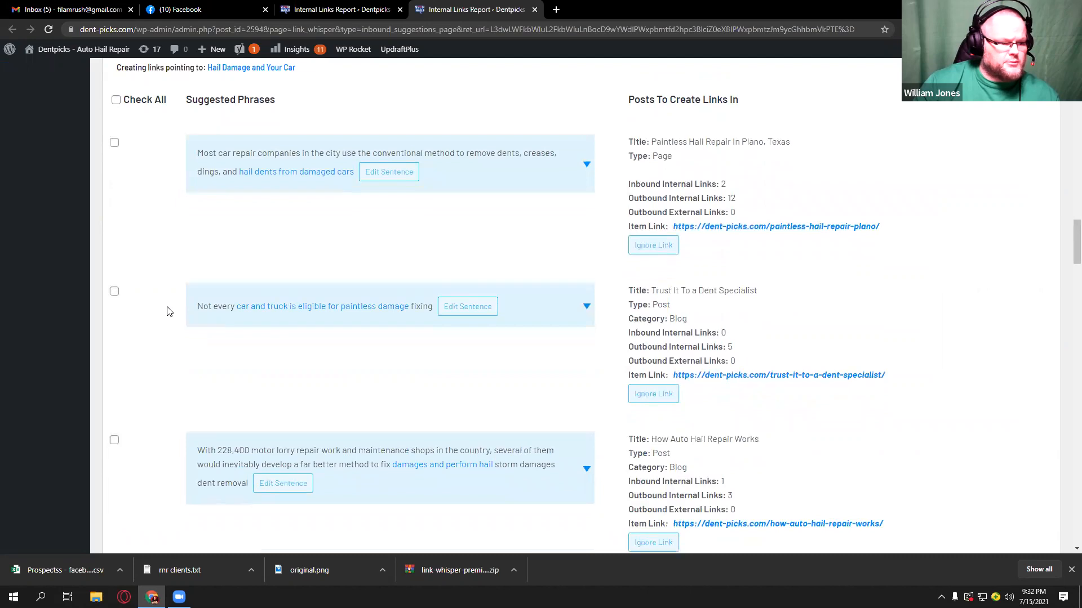
{"action": "scroll", "coordinate": [167, 311], "scroll_direction": "down", "scroll_amount": 3}
{"action": "left_click", "coordinate": [114, 276]}
Step: Add the selected link to Hail Damage and Your Car and close its suggestions page
{"action": "scroll", "coordinate": [350, 327], "scroll_direction": "up", "scroll_amount": 15}
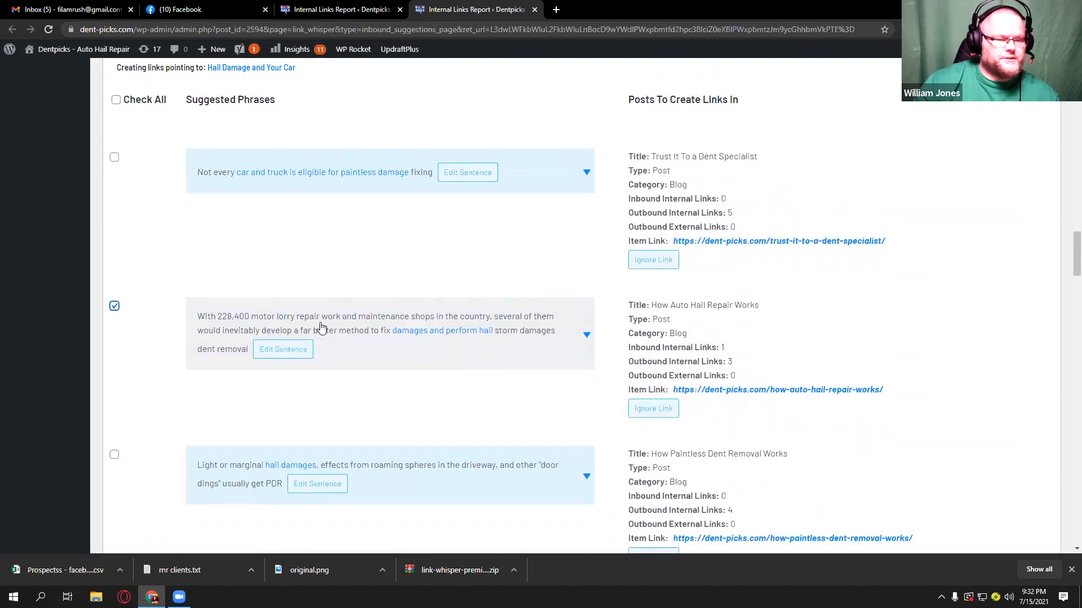
{"action": "scroll", "coordinate": [321, 328], "scroll_direction": "up", "scroll_amount": 15}
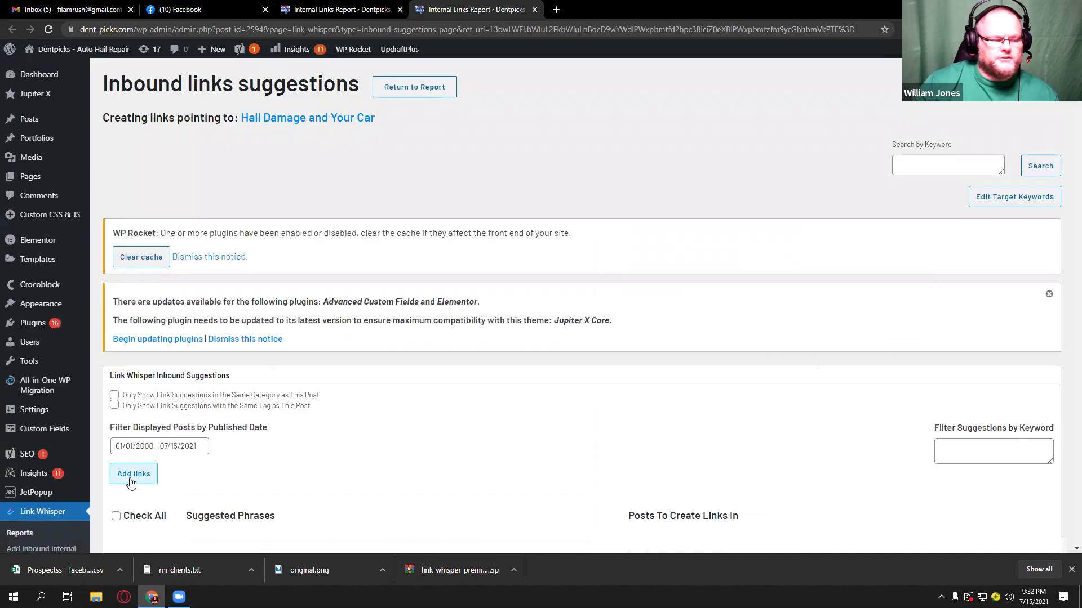
{"action": "left_click", "coordinate": [131, 475]}
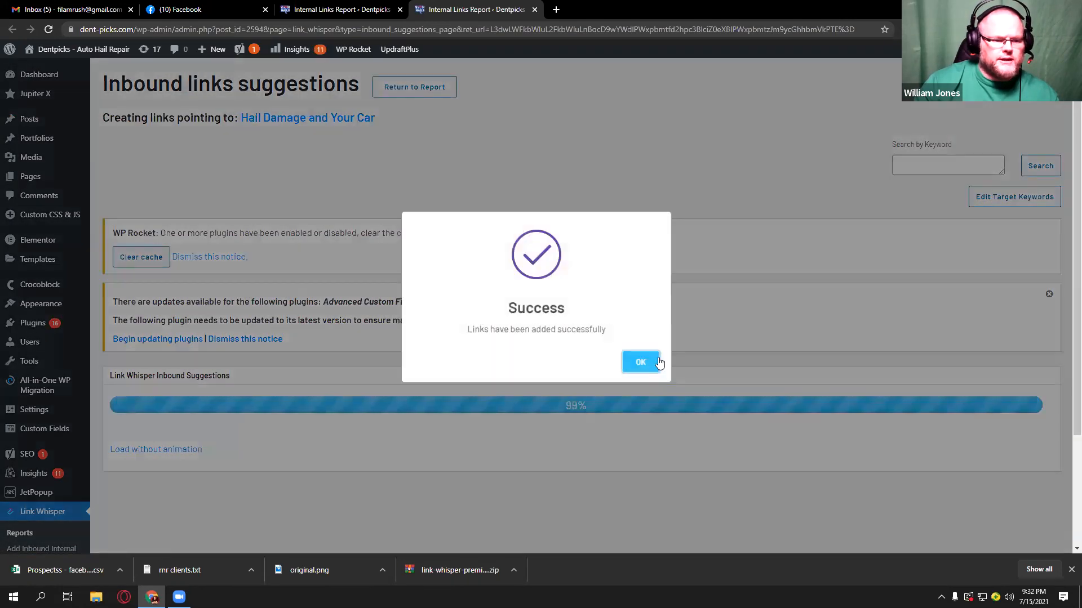
{"action": "left_click", "coordinate": [655, 361]}
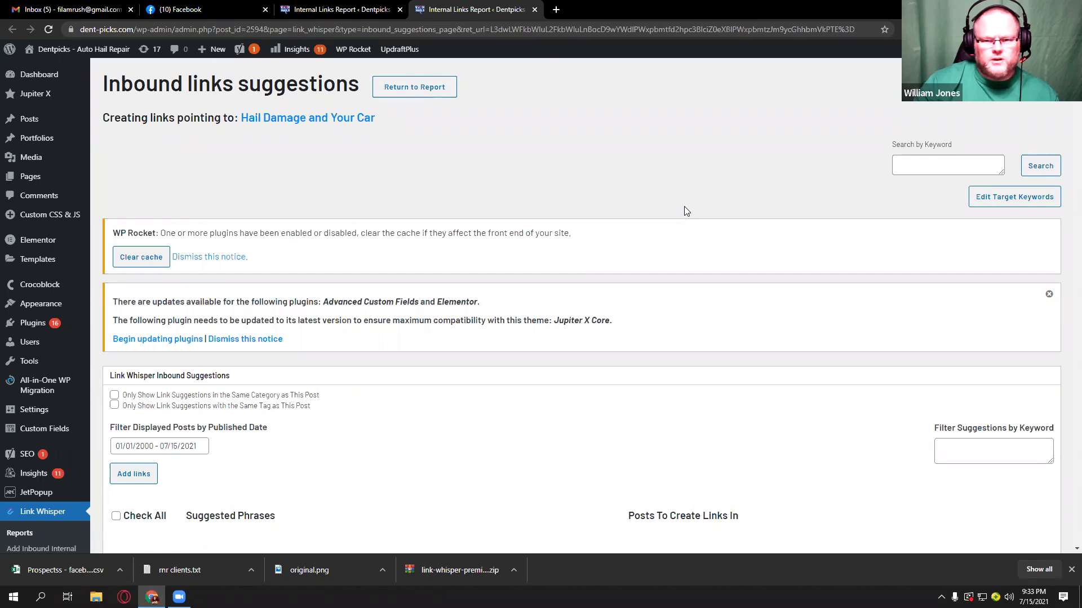
{"action": "left_click", "coordinate": [535, 10]}
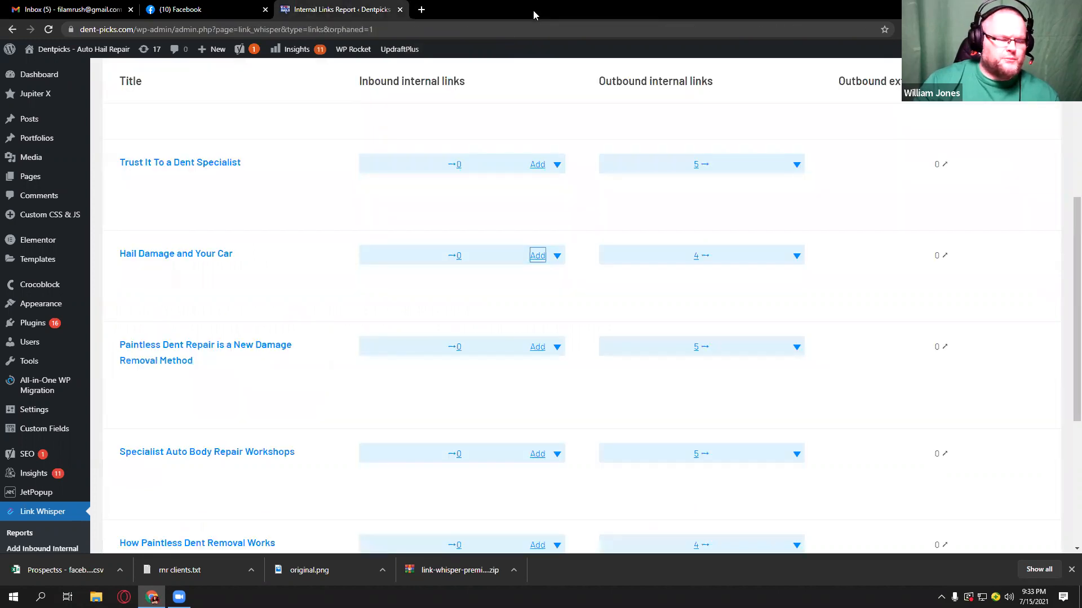
Step: Open the inbound suggestions for Conventional vs. PDR Hail Repair In Allen, Texas and select the links in the Allen, Dallas and Denton pages
{"action": "scroll", "coordinate": [418, 232], "scroll_direction": "down", "scroll_amount": 4}
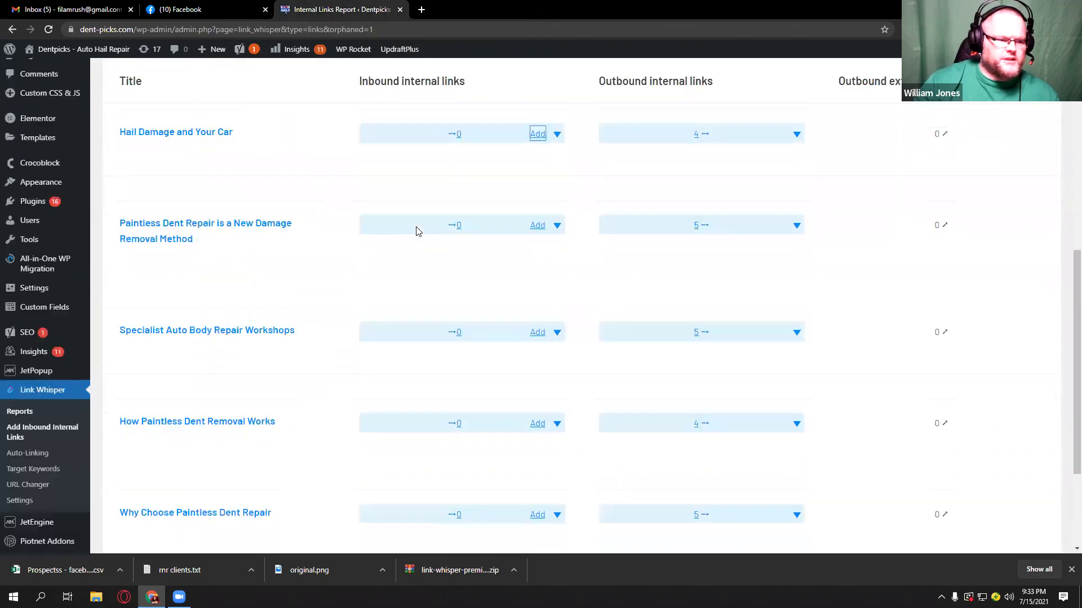
{"action": "scroll", "coordinate": [408, 226], "scroll_direction": "up", "scroll_amount": 7}
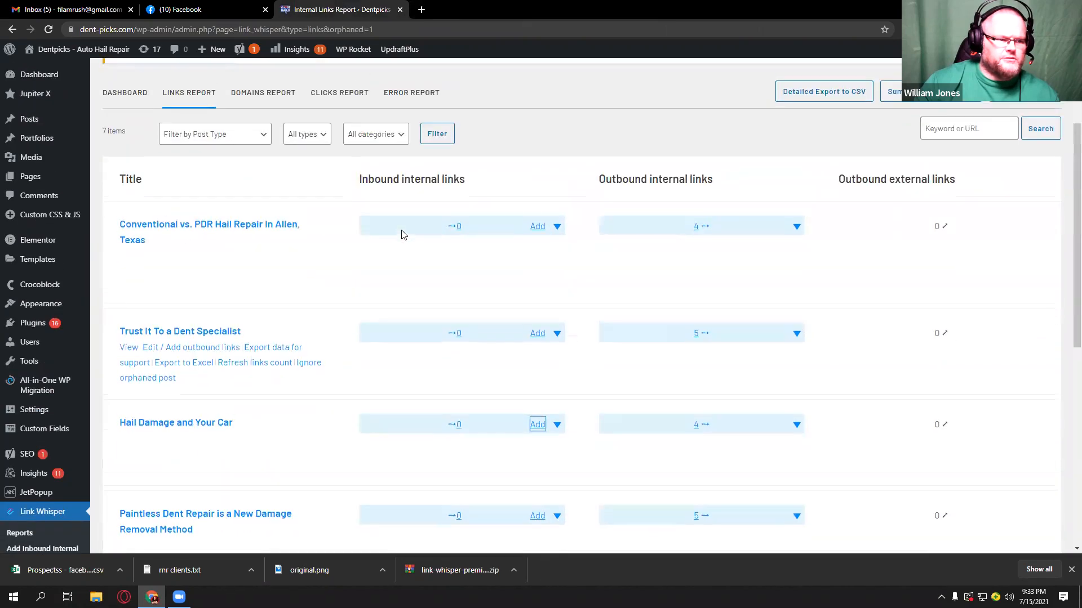
{"action": "scroll", "coordinate": [402, 235], "scroll_direction": "down", "scroll_amount": 1}
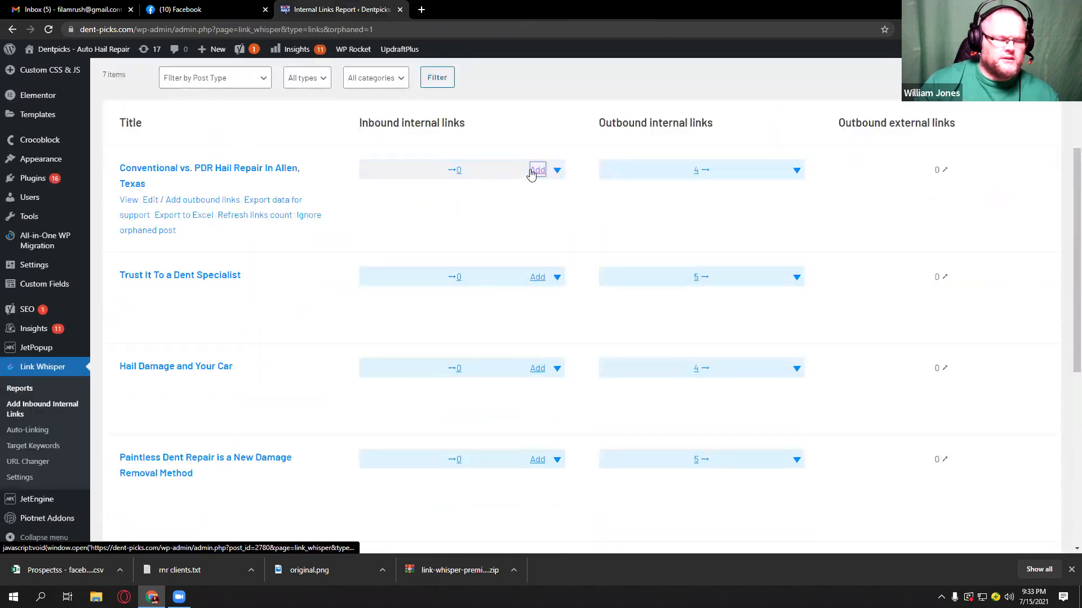
{"action": "left_click", "coordinate": [532, 170]}
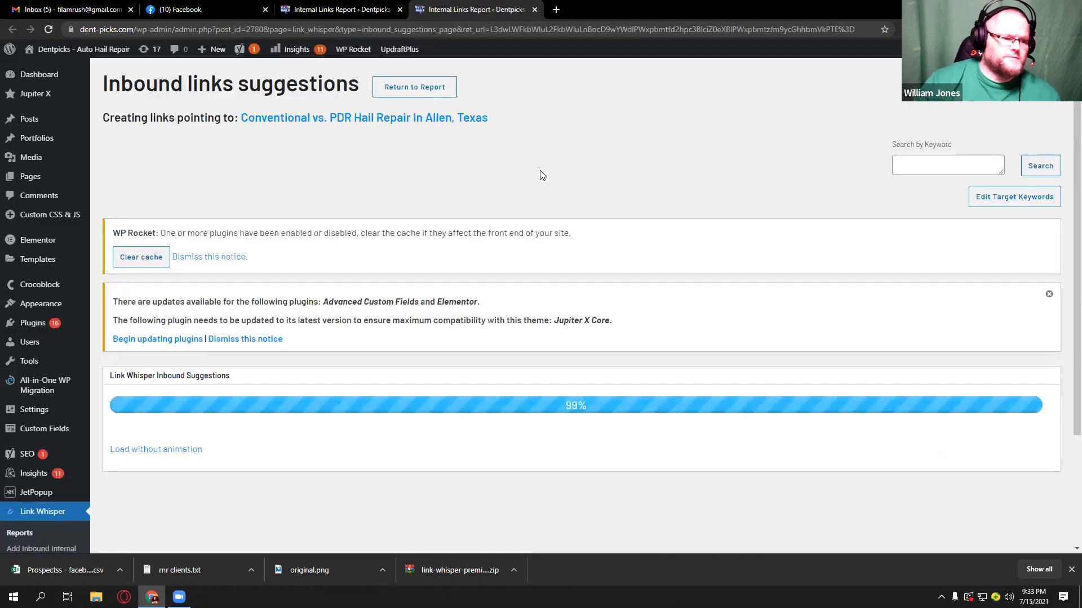
{"action": "scroll", "coordinate": [521, 186], "scroll_direction": "down", "scroll_amount": 5}
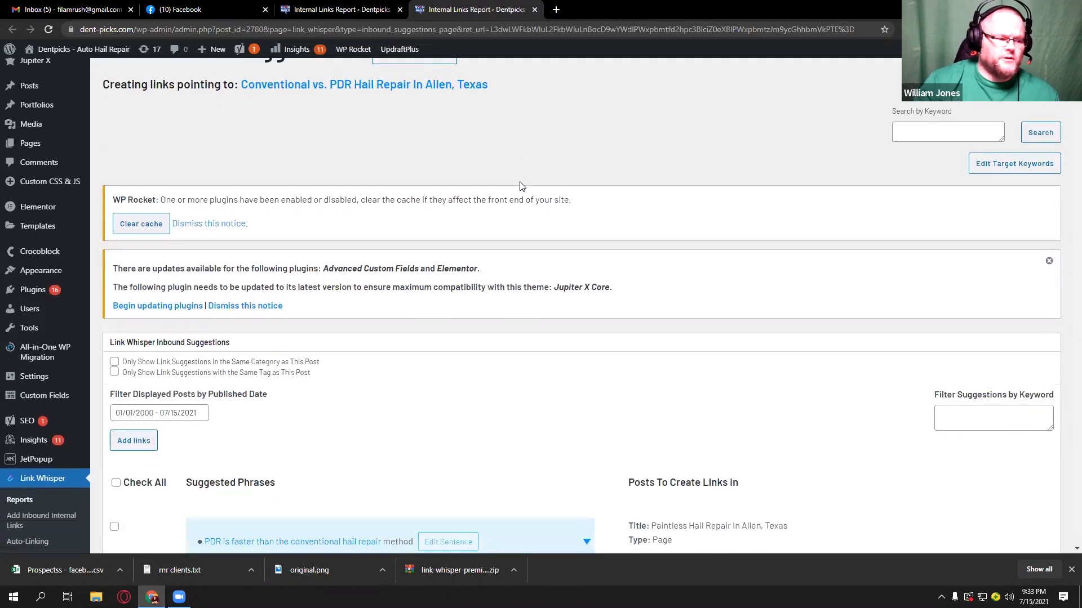
{"action": "scroll", "coordinate": [522, 186], "scroll_direction": "down", "scroll_amount": 5}
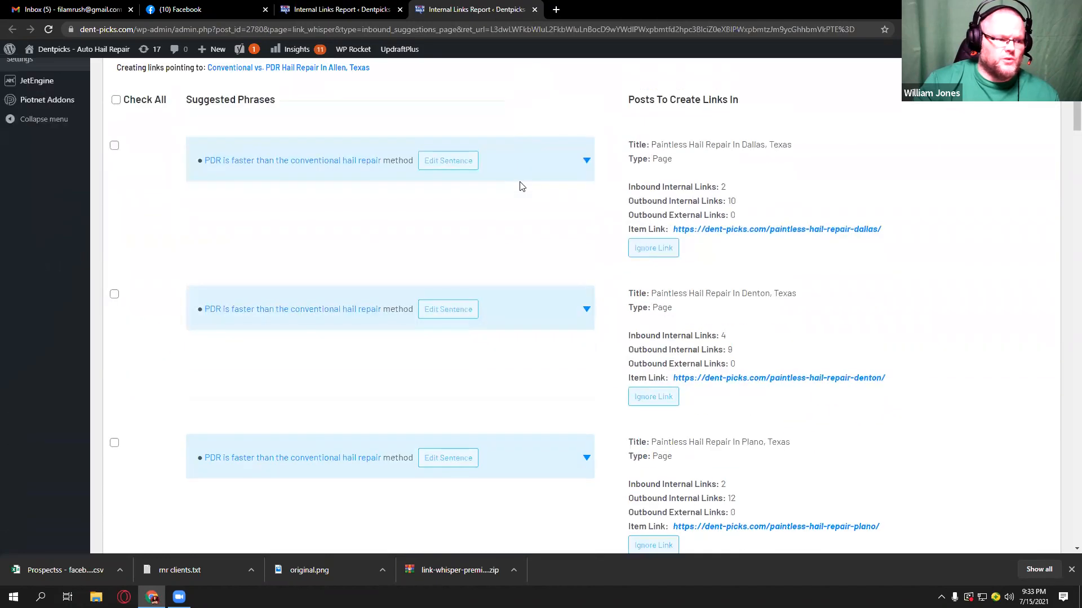
{"action": "scroll", "coordinate": [255, 301], "scroll_direction": "up", "scroll_amount": 10}
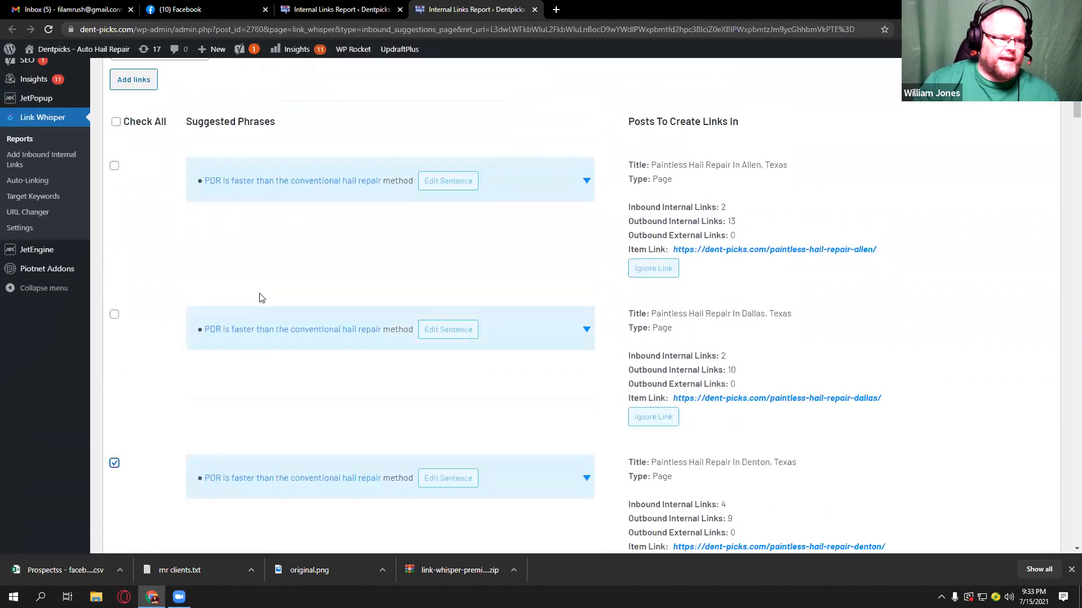
Step: Add the selected links to Conventional vs. PDR Hail Repair In Allen, Texas, close its suggestions page, and reload the orphaned posts report
{"action": "left_click", "coordinate": [151, 358]}
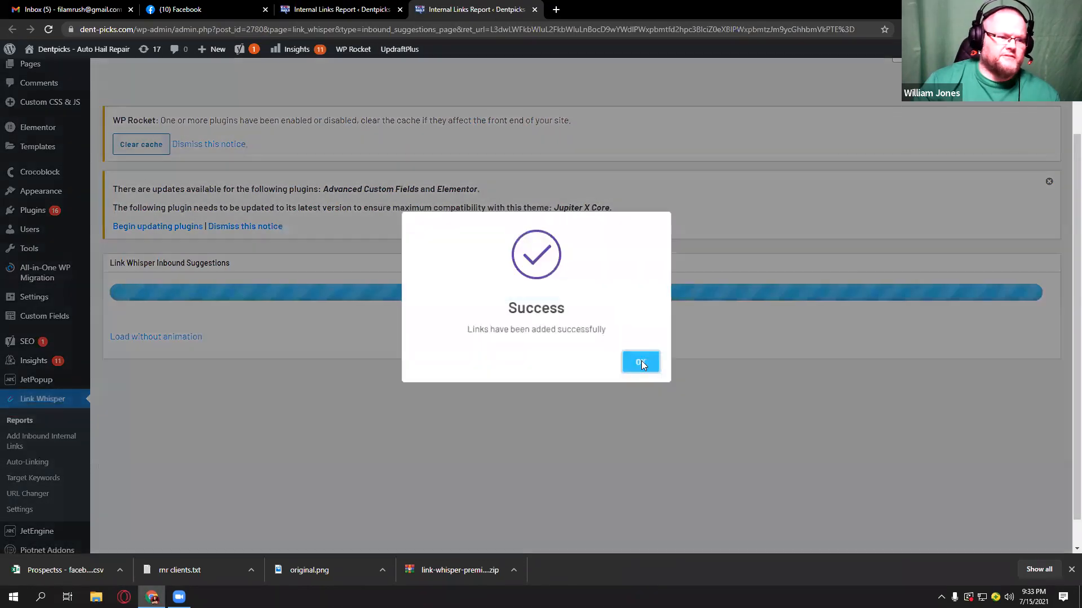
{"action": "left_click", "coordinate": [641, 362]}
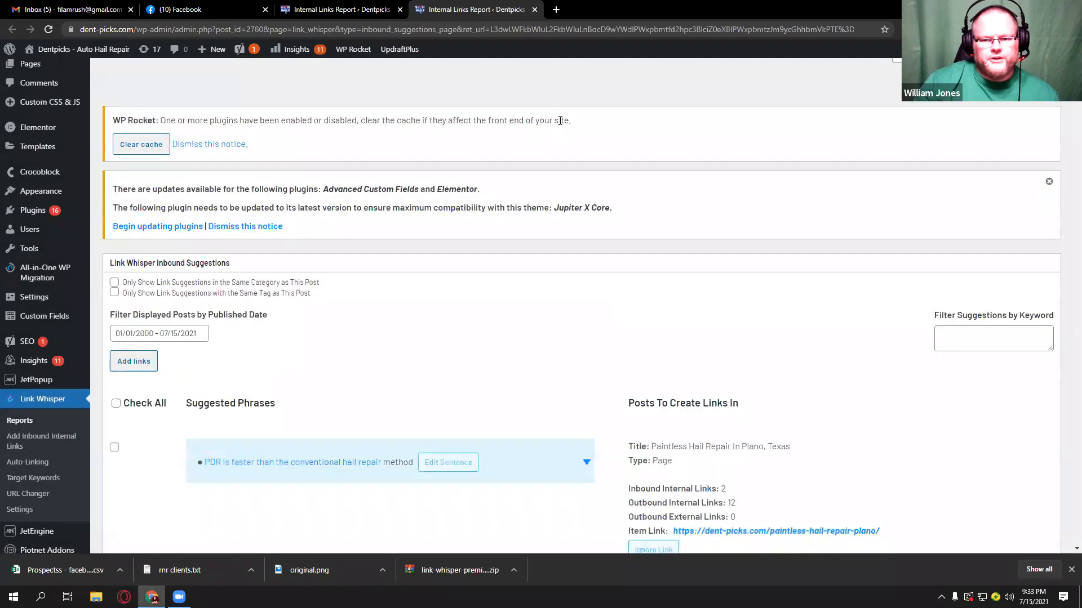
{"action": "left_click", "coordinate": [535, 10]}
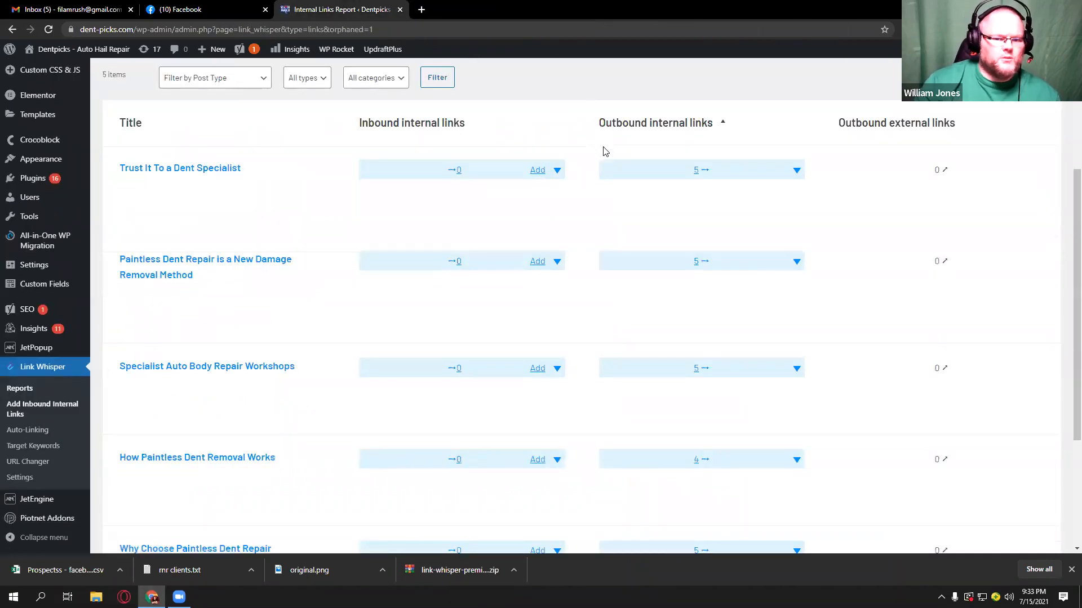
Step: Open the inbound suggestions for Trust It To a Dent Specialist and select the link in Paintless Dent Repair is a New Damage Removal Method
{"action": "left_click", "coordinate": [537, 171]}
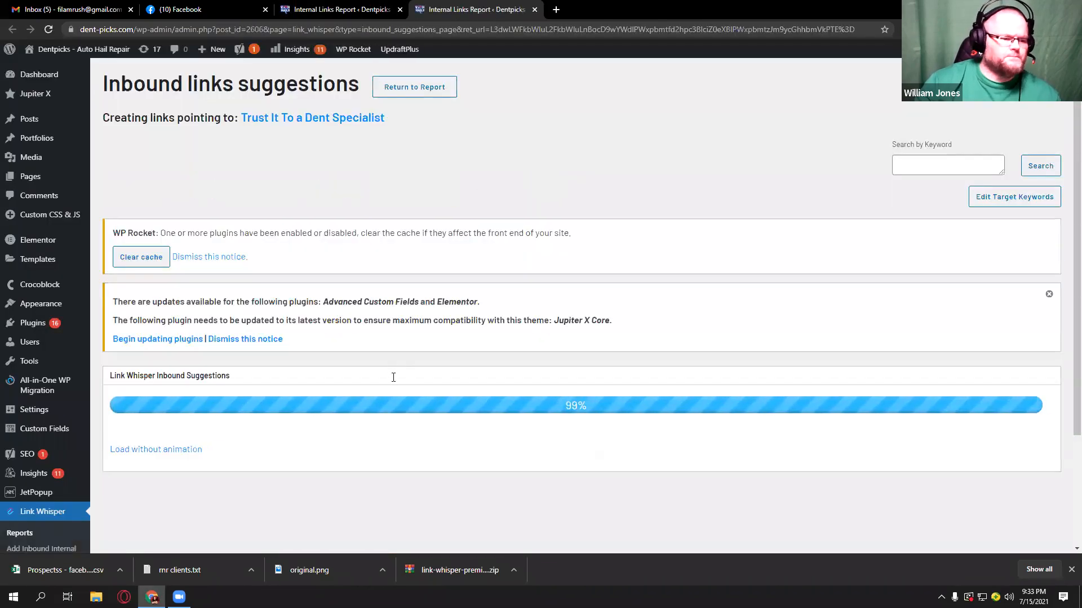
{"action": "scroll", "coordinate": [393, 379], "scroll_direction": "down", "scroll_amount": 6}
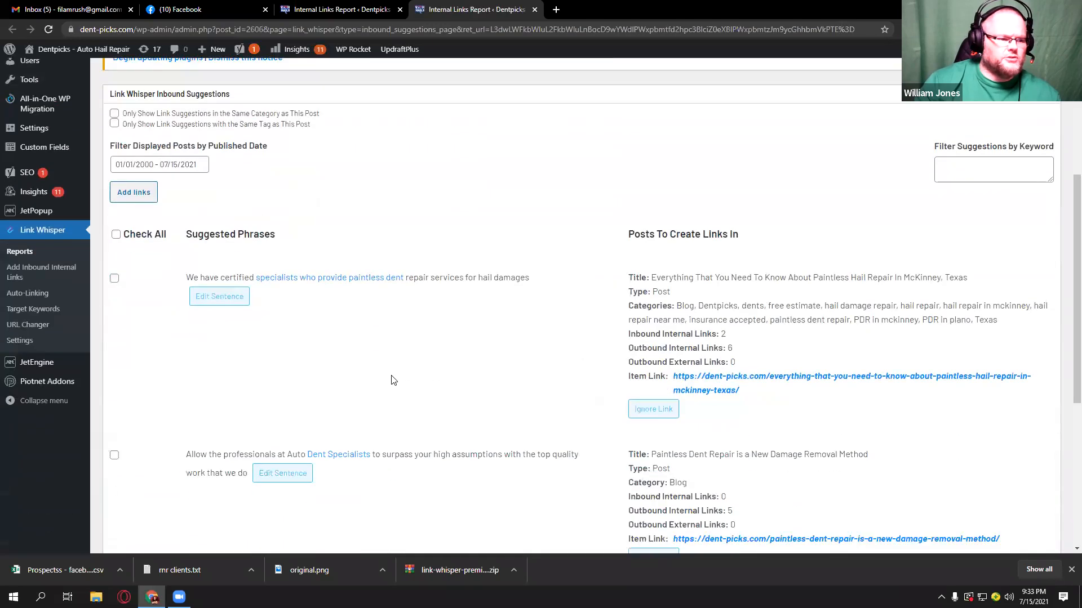
{"action": "scroll", "coordinate": [394, 380], "scroll_direction": "down", "scroll_amount": 4}
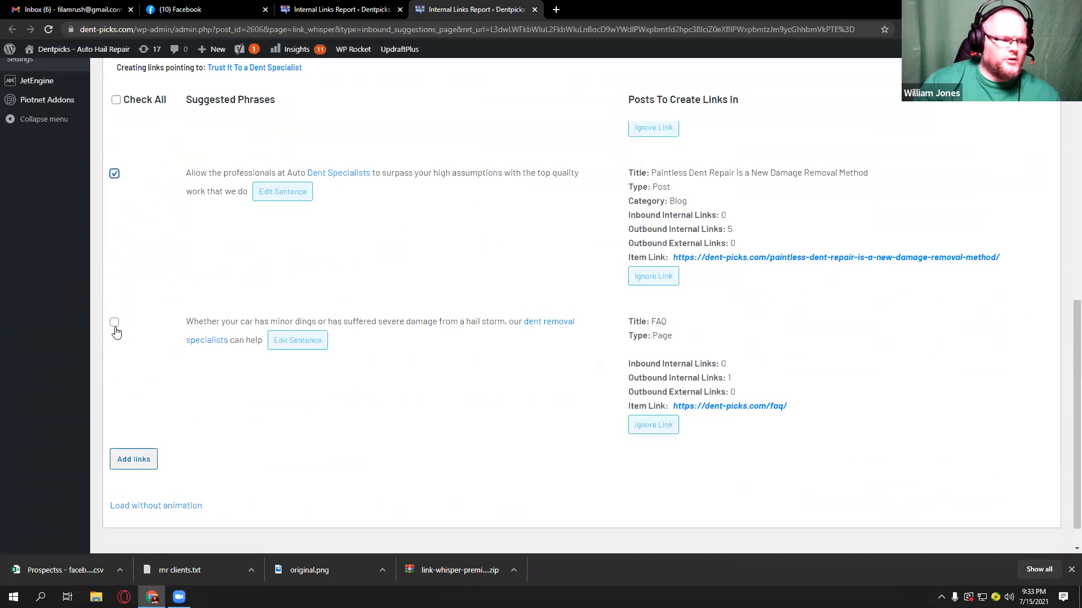
Step: Add the selected links to Trust It To a Dent Specialist, close its suggestions page, and reload the orphaned posts report
{"action": "left_click", "coordinate": [141, 460]}
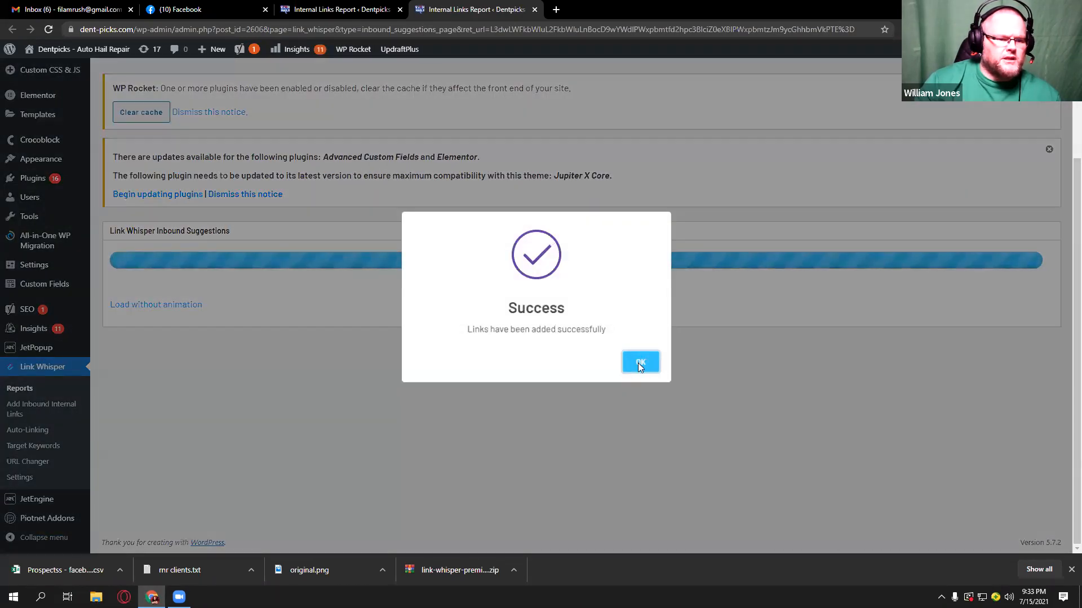
{"action": "left_click", "coordinate": [640, 365]}
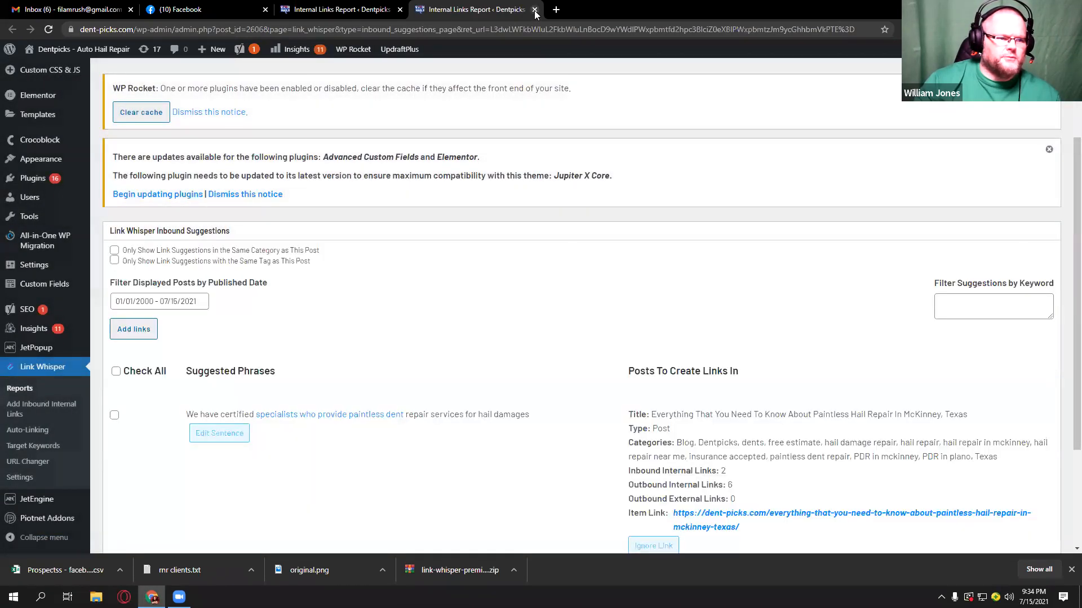
{"action": "left_click", "coordinate": [535, 9]}
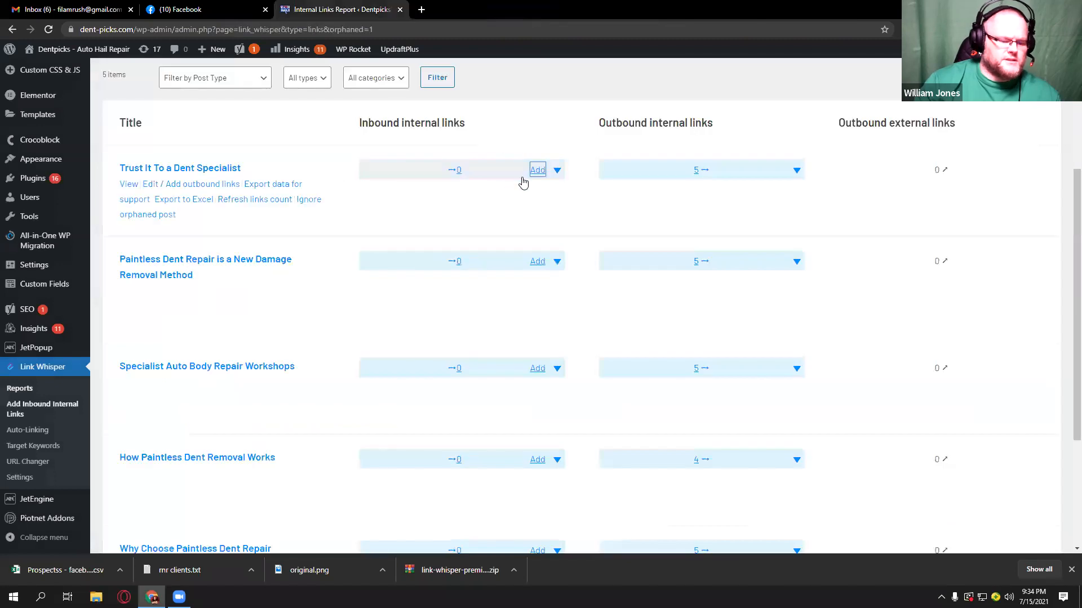
{"action": "left_click", "coordinate": [535, 170]}
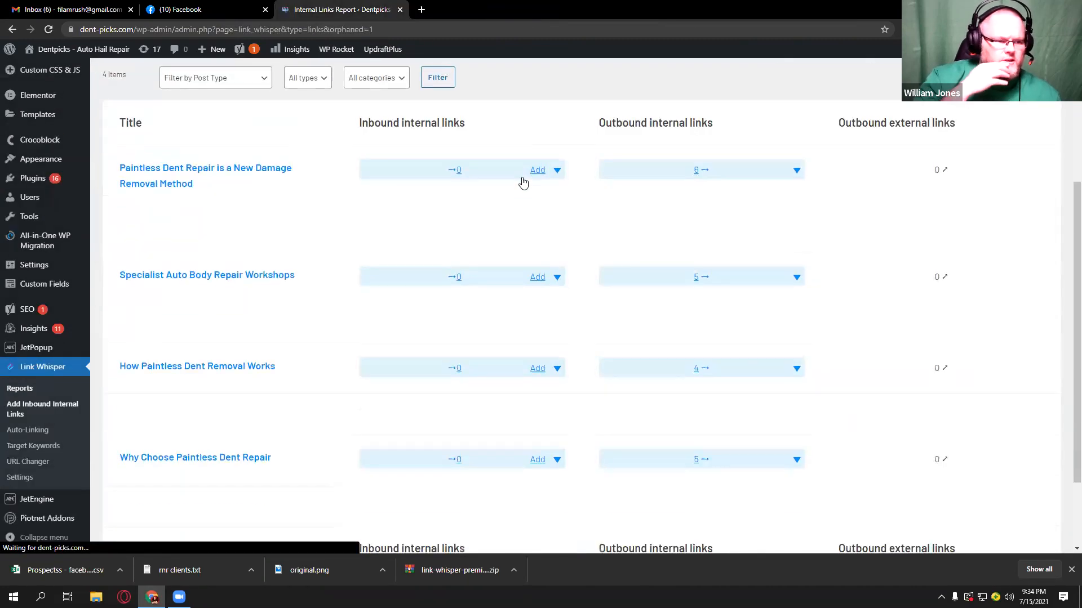
Step: For How Paintless Dent Removal Works, select inbound suggestions in Why Choose Paintless Dent Repair and Paintless Dent Repair is a New Damage Removal Method
{"action": "scroll", "coordinate": [542, 256], "scroll_direction": "down", "scroll_amount": 2}
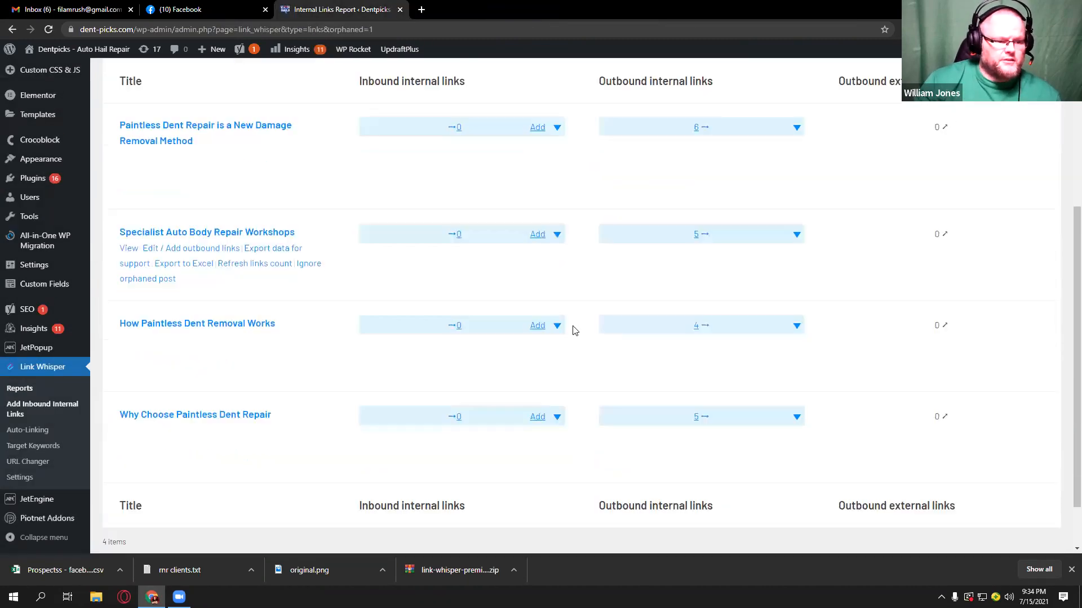
{"action": "left_click", "coordinate": [538, 265]}
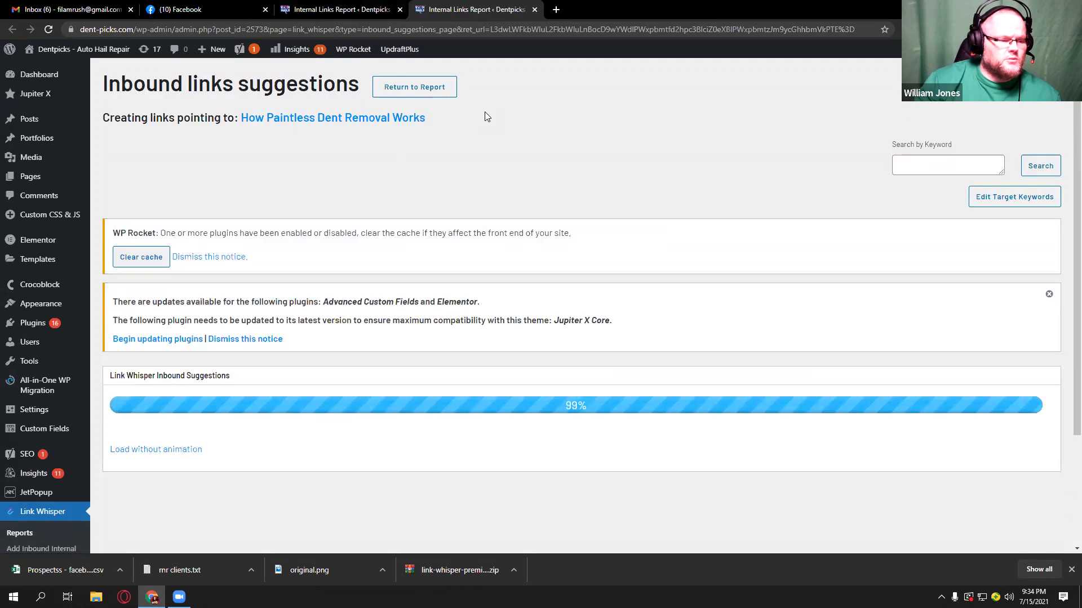
{"action": "scroll", "coordinate": [486, 116], "scroll_direction": "down", "scroll_amount": 6}
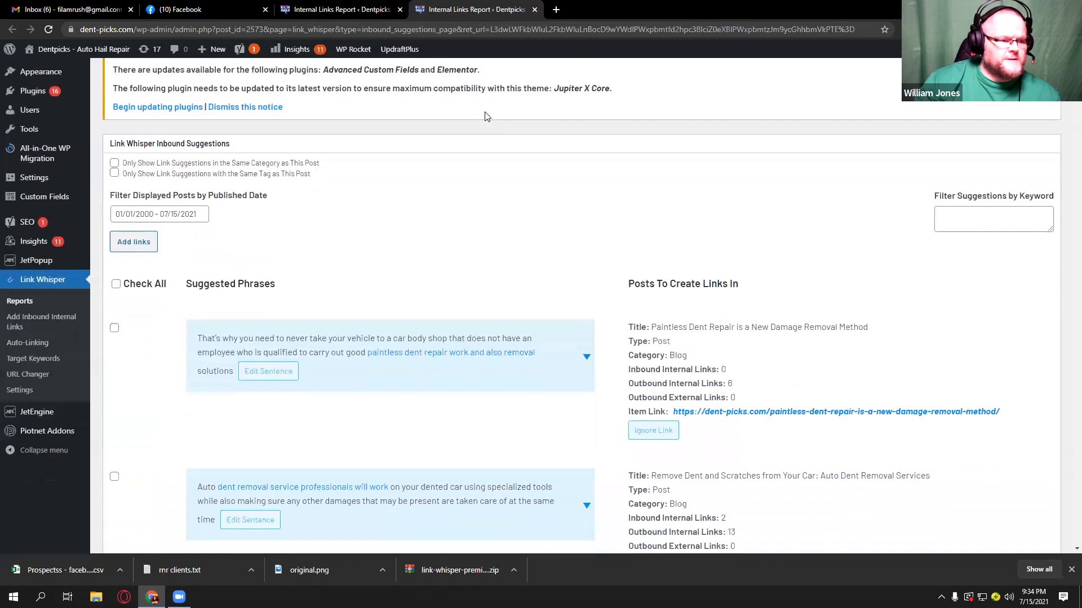
{"action": "scroll", "coordinate": [487, 117], "scroll_direction": "down", "scroll_amount": 7}
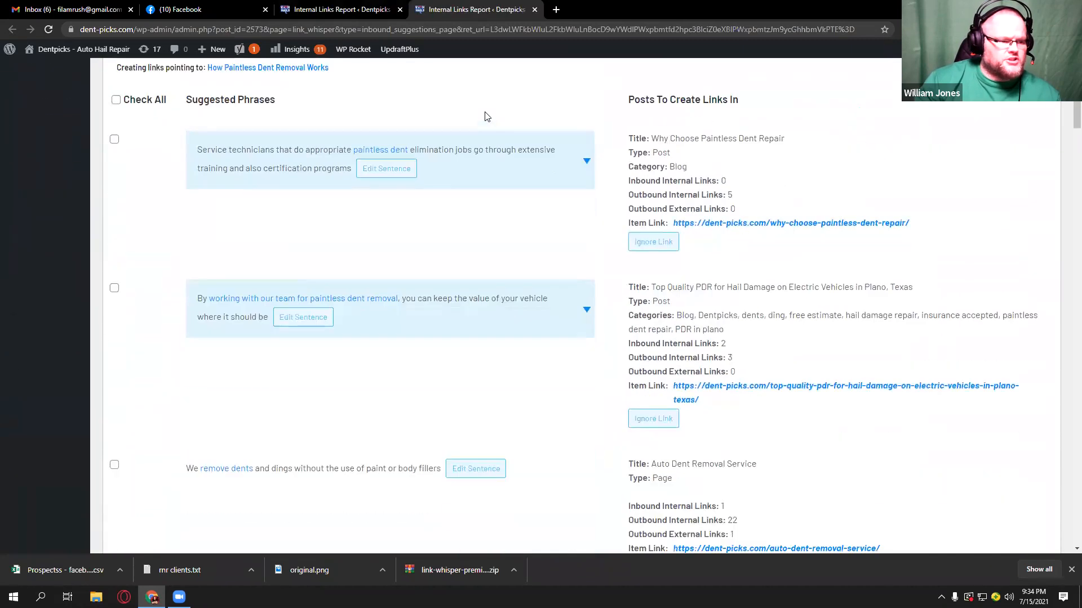
{"action": "scroll", "coordinate": [486, 117], "scroll_direction": "down", "scroll_amount": 2}
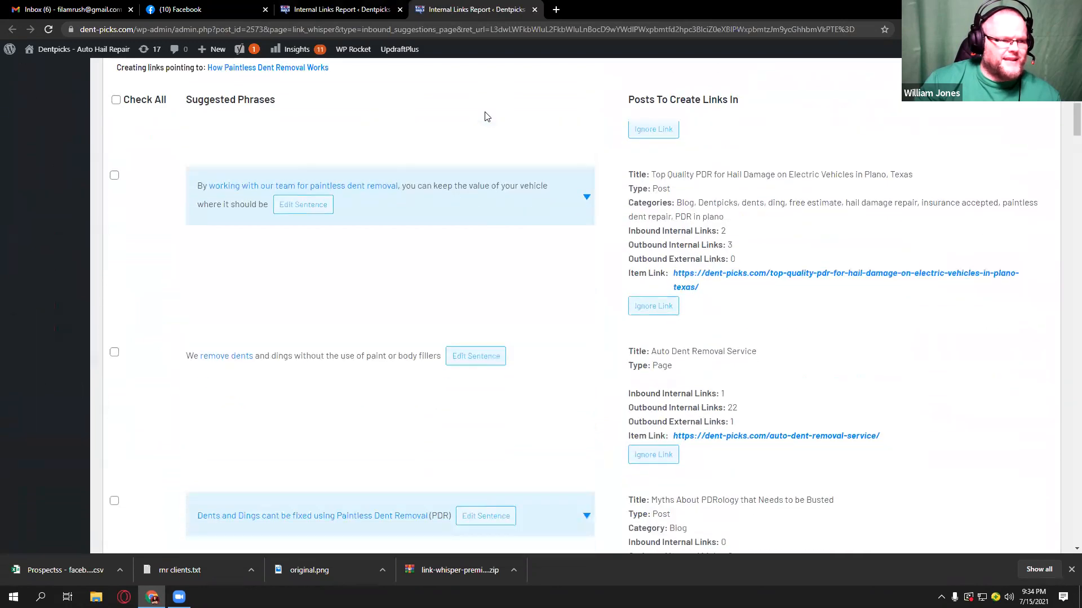
{"action": "scroll", "coordinate": [487, 117], "scroll_direction": "up", "scroll_amount": 4}
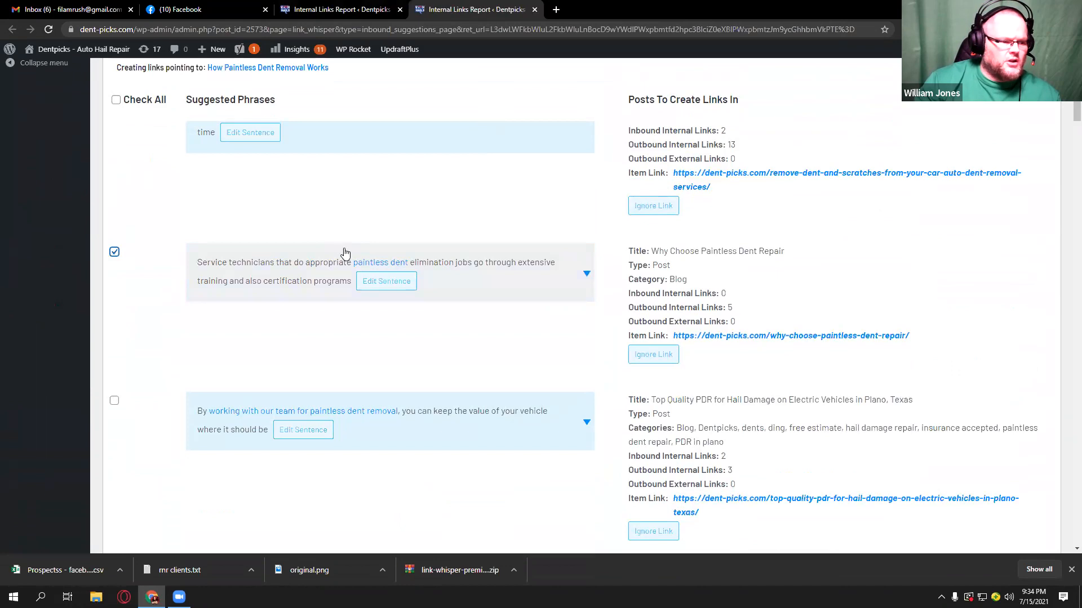
{"action": "scroll", "coordinate": [345, 253], "scroll_direction": "up", "scroll_amount": 5}
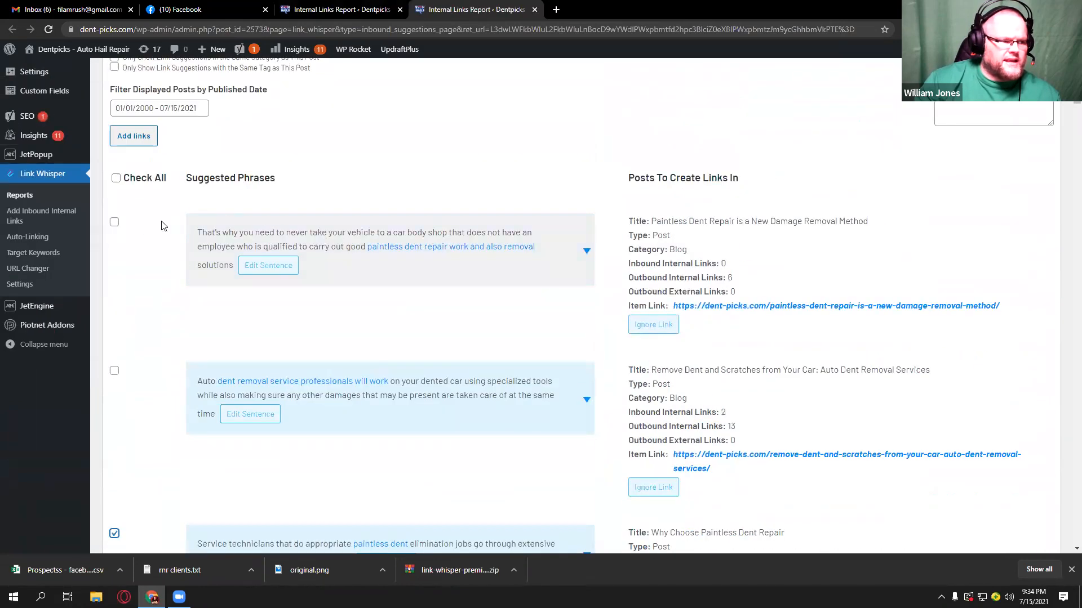
Step: Add the selected links to How Paintless Dent Removal Works, close its suggestions page, and reload the orphaned posts report
{"action": "left_click", "coordinate": [145, 145]}
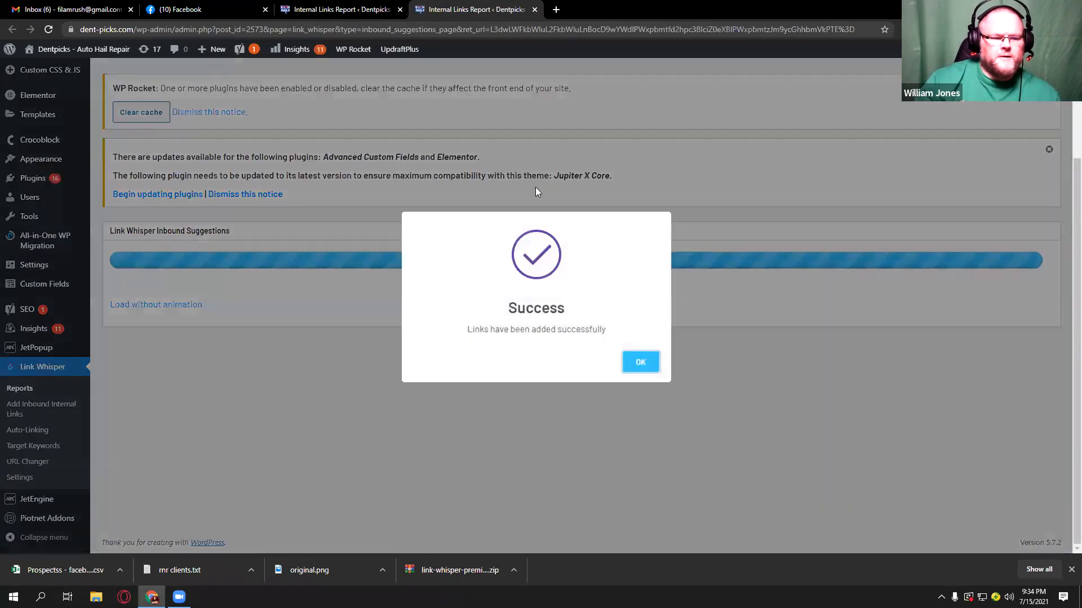
{"action": "left_click", "coordinate": [641, 363]}
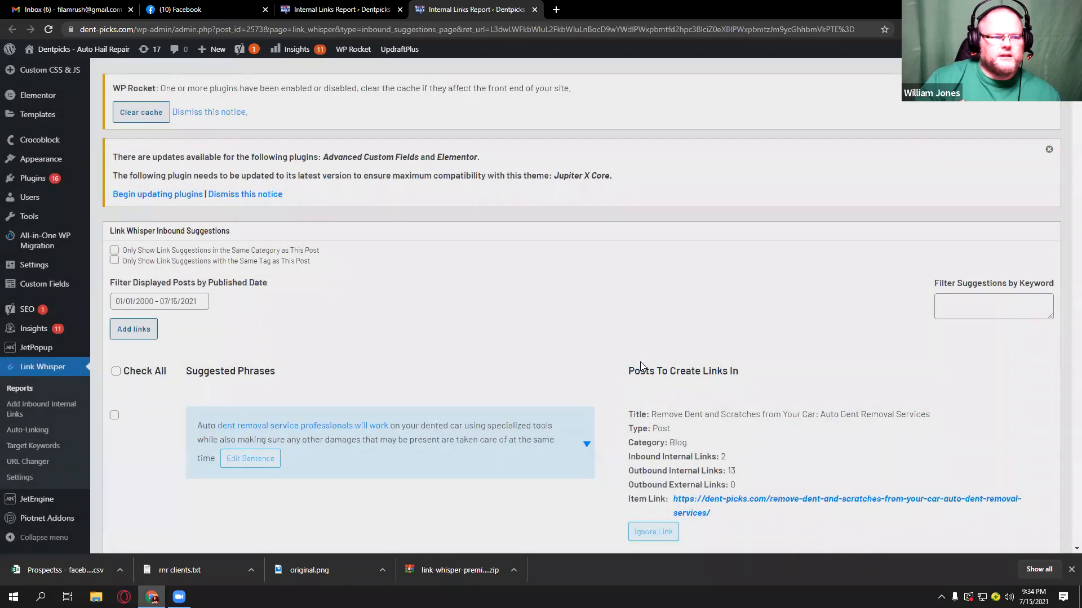
{"action": "left_click", "coordinate": [534, 10]}
{"action": "key", "text": "F5"}
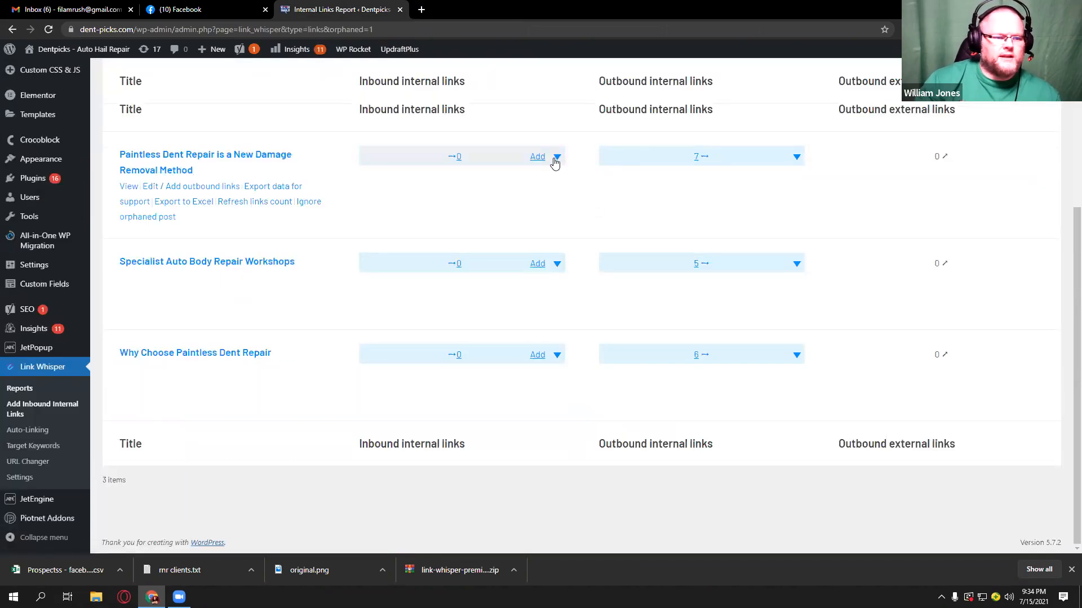
Step: Open the inbound suggestions for Paintless Dent Repair is a New Damage Removal Method and select the link in Hail Damage Repair in Dallas, Texas
{"action": "left_click", "coordinate": [537, 157]}
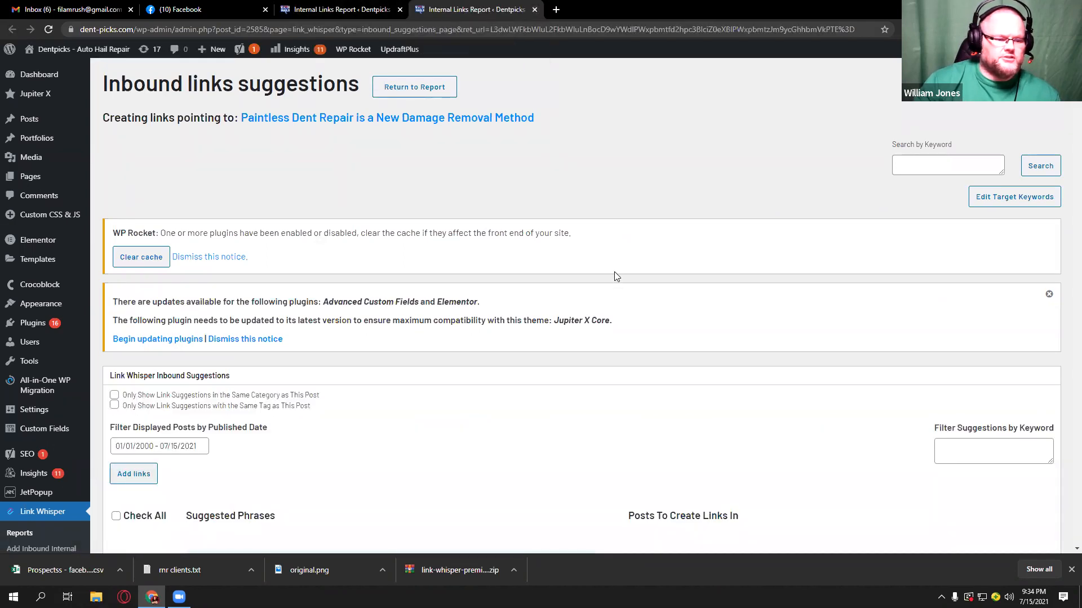
{"action": "scroll", "coordinate": [614, 272], "scroll_direction": "down", "scroll_amount": 6}
{"action": "scroll", "coordinate": [473, 237], "scroll_direction": "down", "scroll_amount": 1}
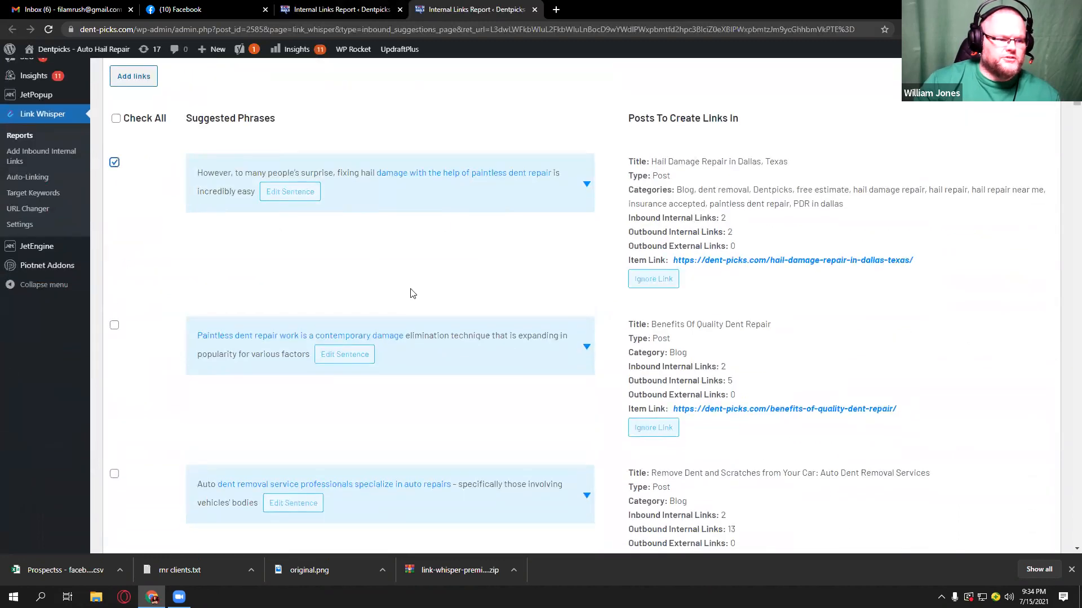
{"action": "scroll", "coordinate": [406, 290], "scroll_direction": "down", "scroll_amount": 10}
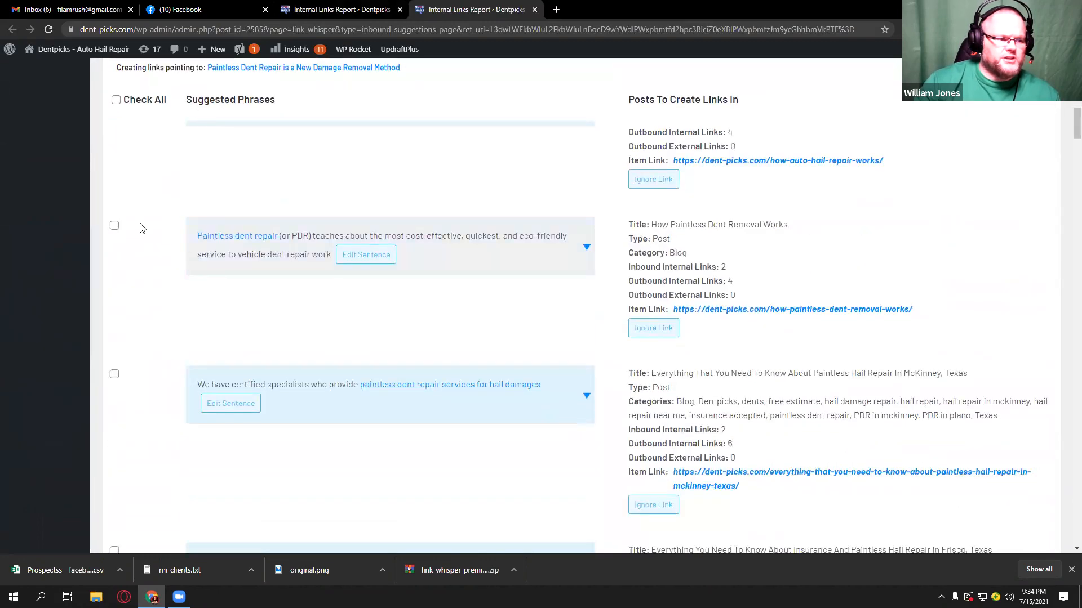
{"action": "scroll", "coordinate": [274, 245], "scroll_direction": "up", "scroll_amount": 13}
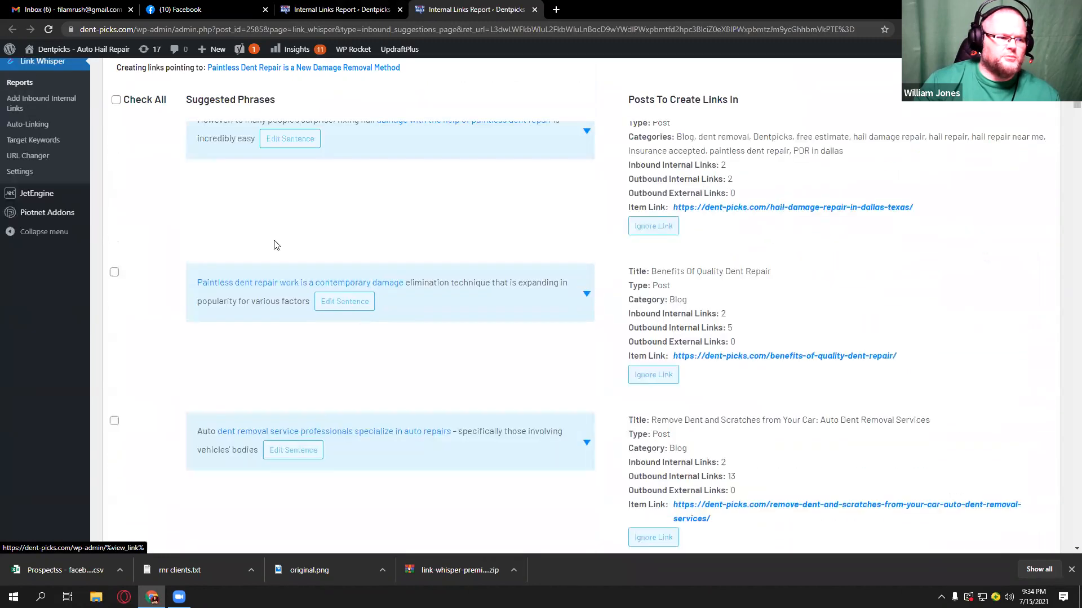
{"action": "scroll", "coordinate": [189, 279], "scroll_direction": "up", "scroll_amount": 1}
Step: Add the selected links to Paintless Dent Repair is a New Damage Removal Method, close its suggestions page, and reload the orphaned posts report
{"action": "left_click", "coordinate": [142, 306]}
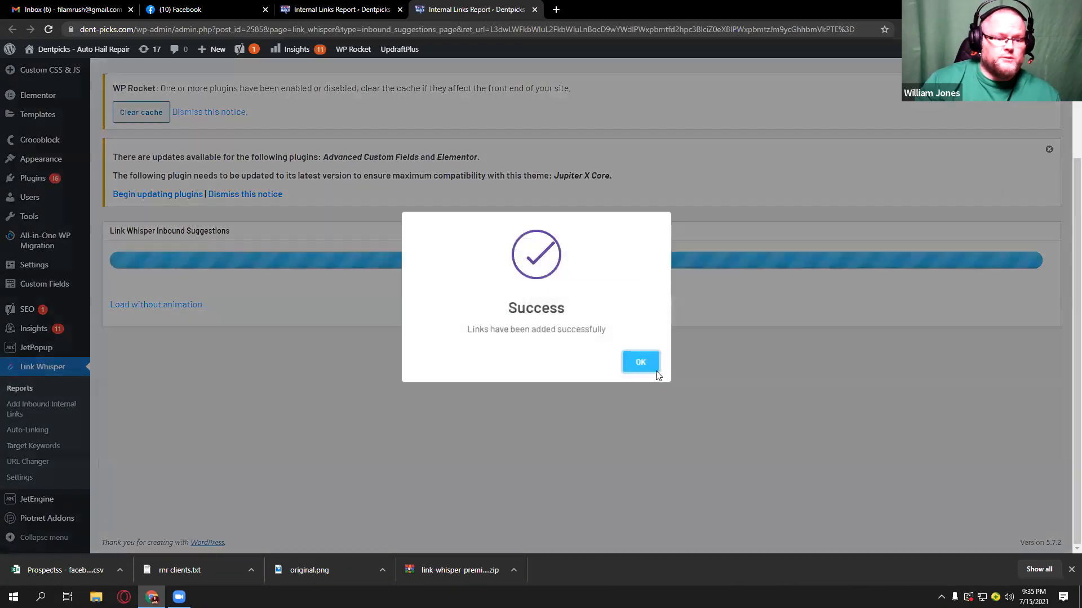
{"action": "left_click", "coordinate": [655, 370]}
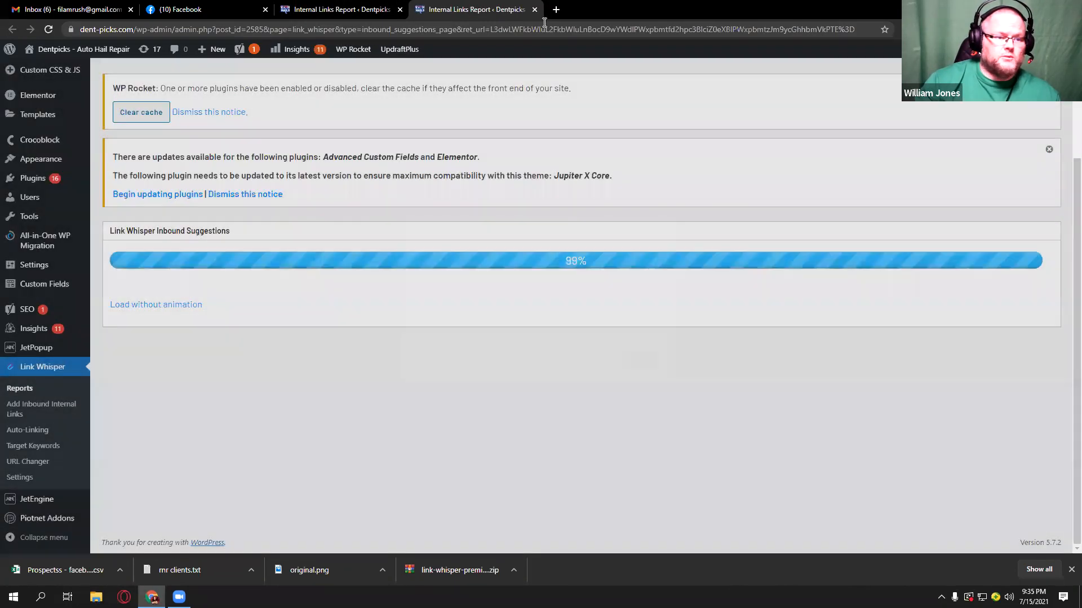
{"action": "left_click", "coordinate": [535, 9]}
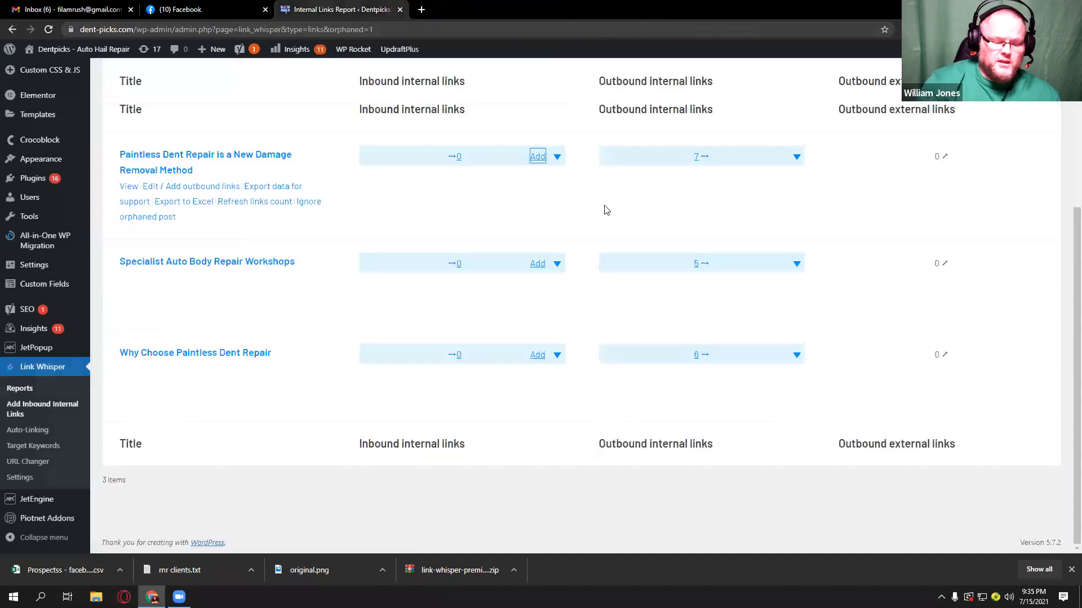
{"action": "key", "text": "F5"}
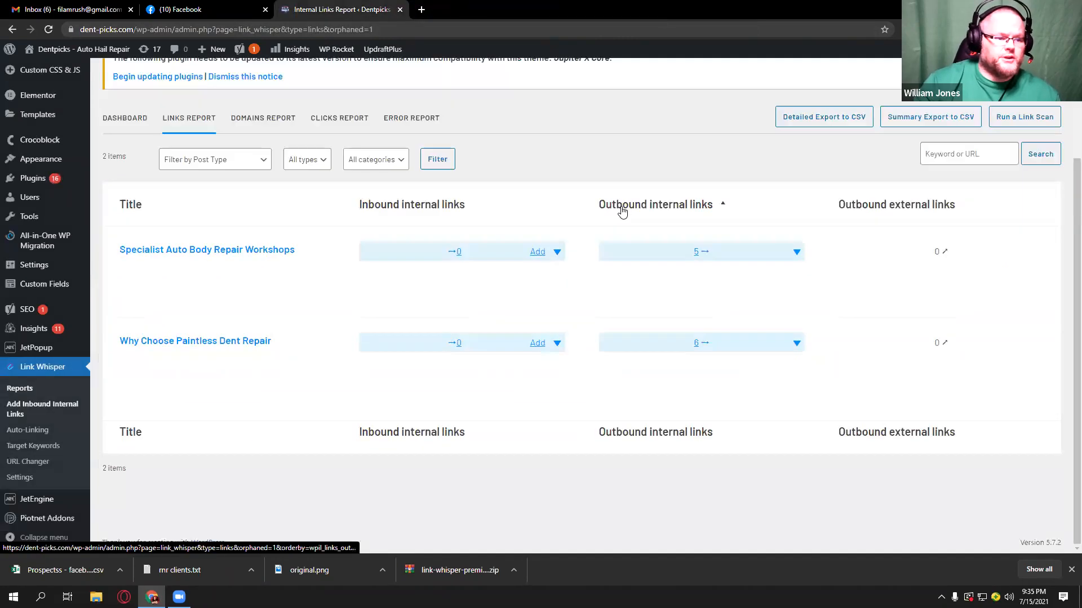
Step: Open the inbound suggestions for Specialist Auto Body Repair Workshops and select the link in Hail Damage Repair in Dallas, Texas
{"action": "left_click", "coordinate": [536, 252]}
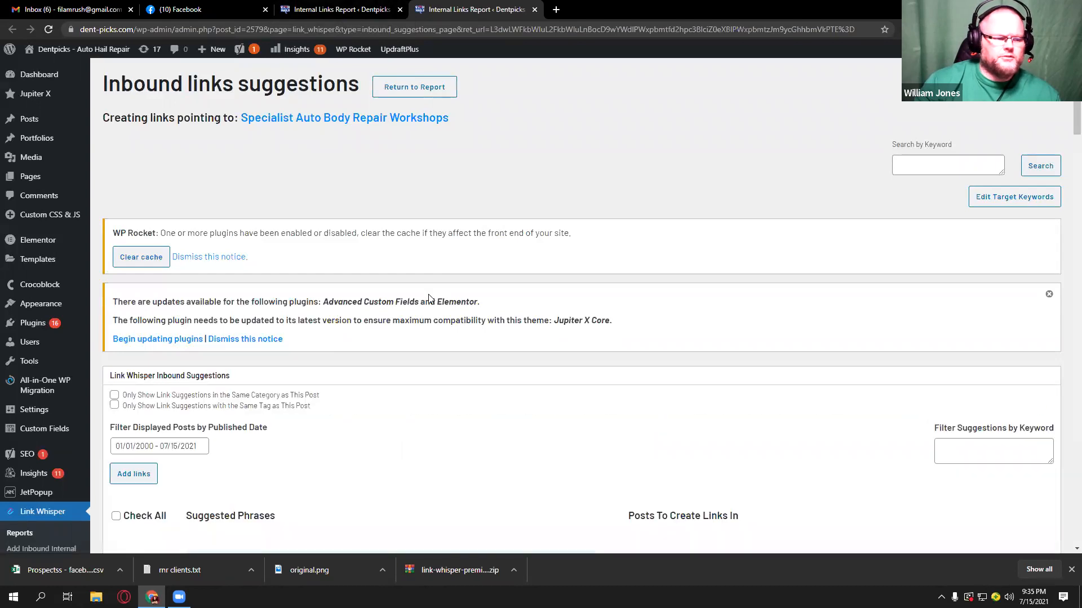
{"action": "scroll", "coordinate": [420, 307], "scroll_direction": "down", "scroll_amount": 3}
{"action": "scroll", "coordinate": [420, 307], "scroll_direction": "down", "scroll_amount": 2}
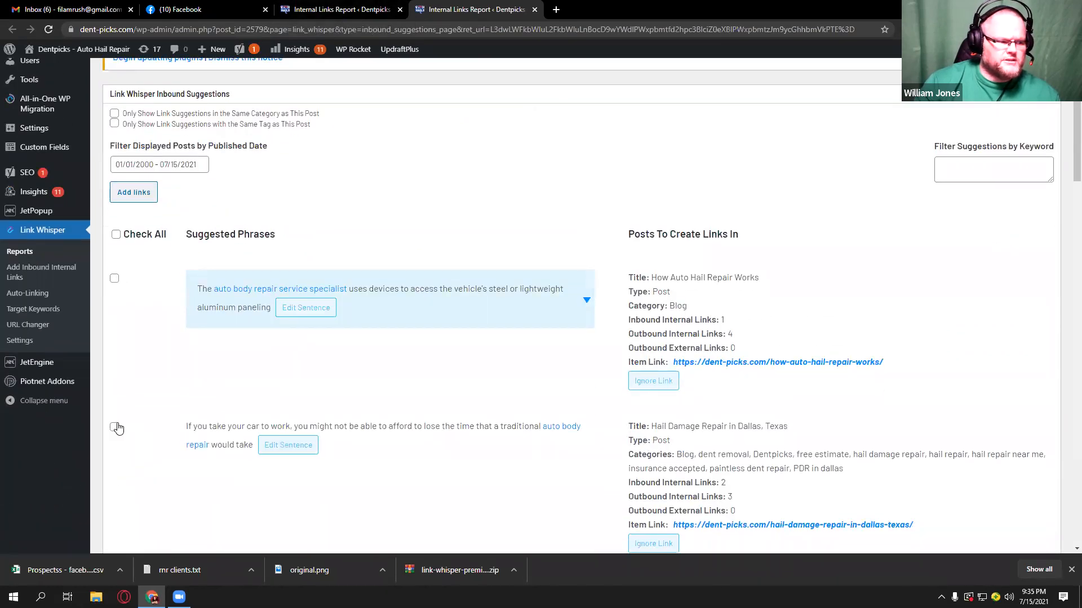
{"action": "scroll", "coordinate": [270, 428], "scroll_direction": "down", "scroll_amount": 3}
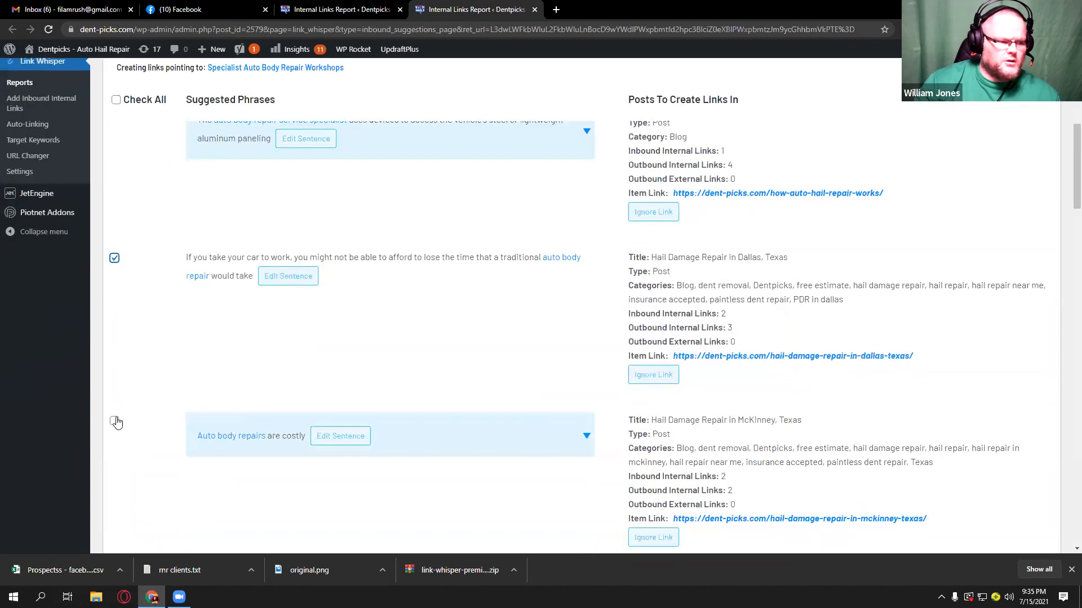
{"action": "scroll", "coordinate": [220, 432], "scroll_direction": "up", "scroll_amount": 7}
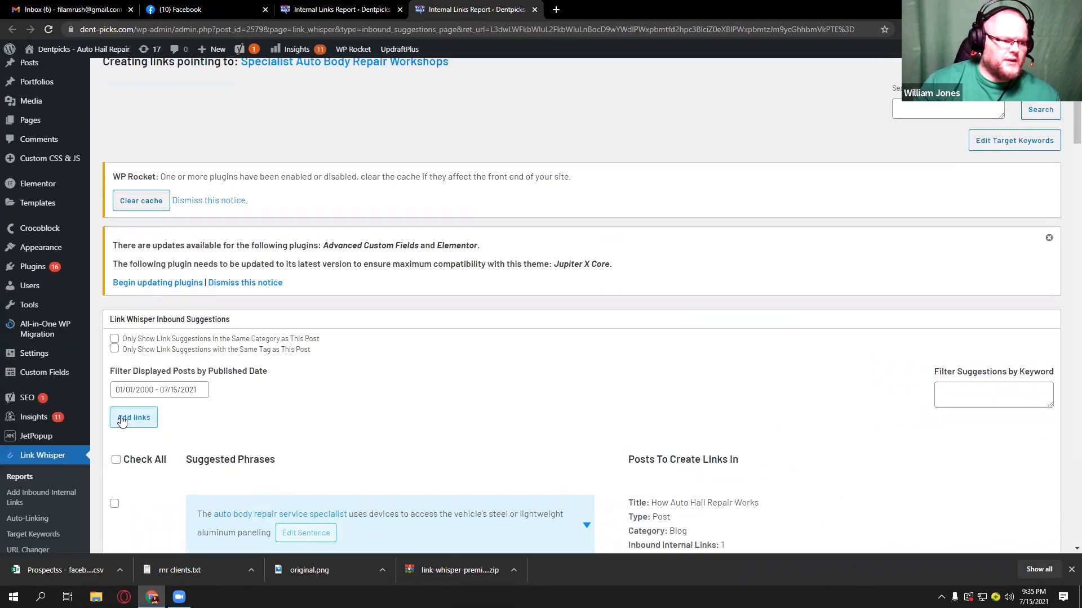
Step: Add the selected links to Specialist Auto Body Repair Workshops and close its suggestions page
{"action": "left_click", "coordinate": [122, 421]}
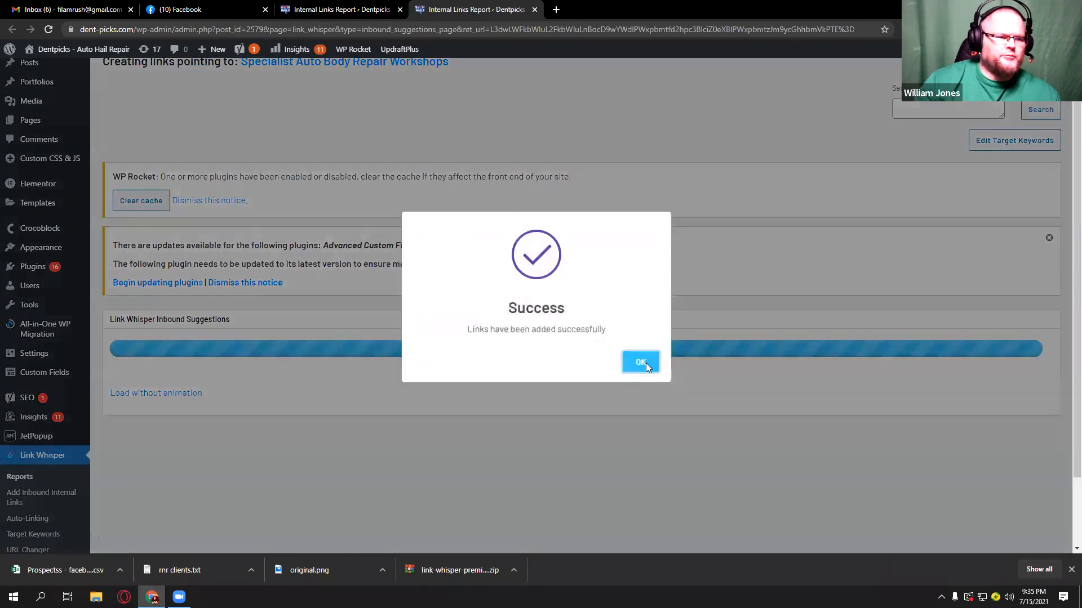
{"action": "left_click", "coordinate": [645, 363]}
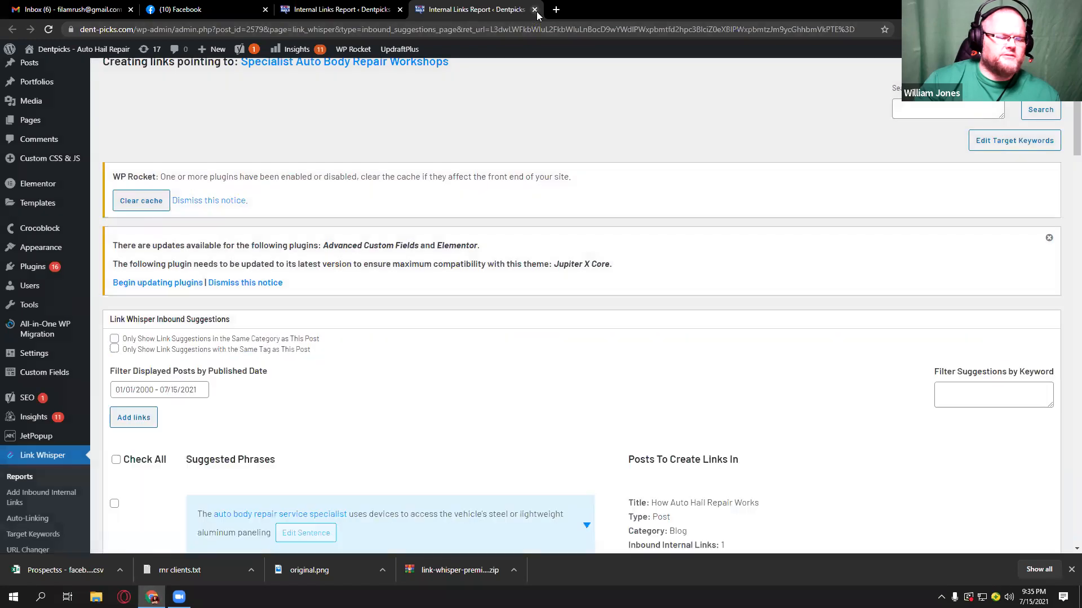
{"action": "left_click", "coordinate": [535, 10]}
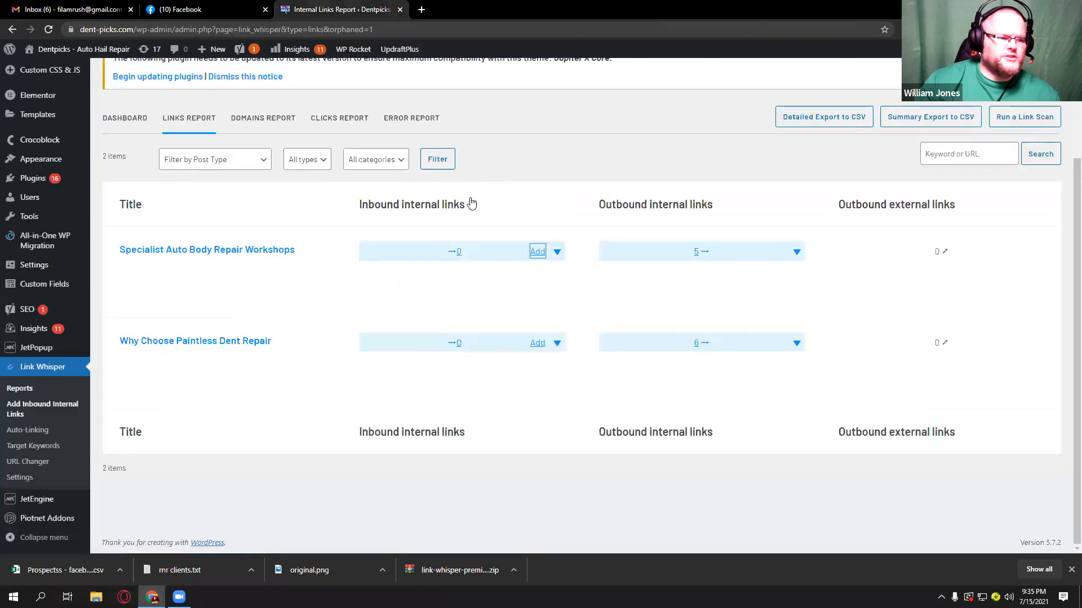
Step: For Why Choose Paintless Dent Repair, select inbound suggestions in Paintless Dent Repair is a New Damage Removal Method and Conventional vs. PDR Hail Repair In Allen, Texas
{"action": "left_click", "coordinate": [538, 344]}
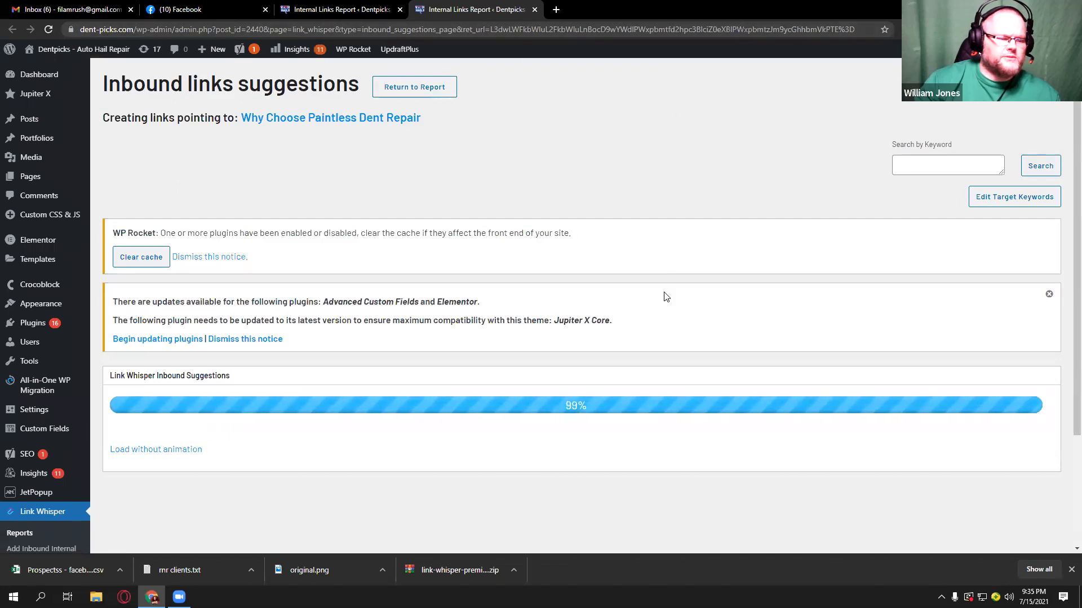
{"action": "scroll", "coordinate": [657, 289], "scroll_direction": "down", "scroll_amount": 3}
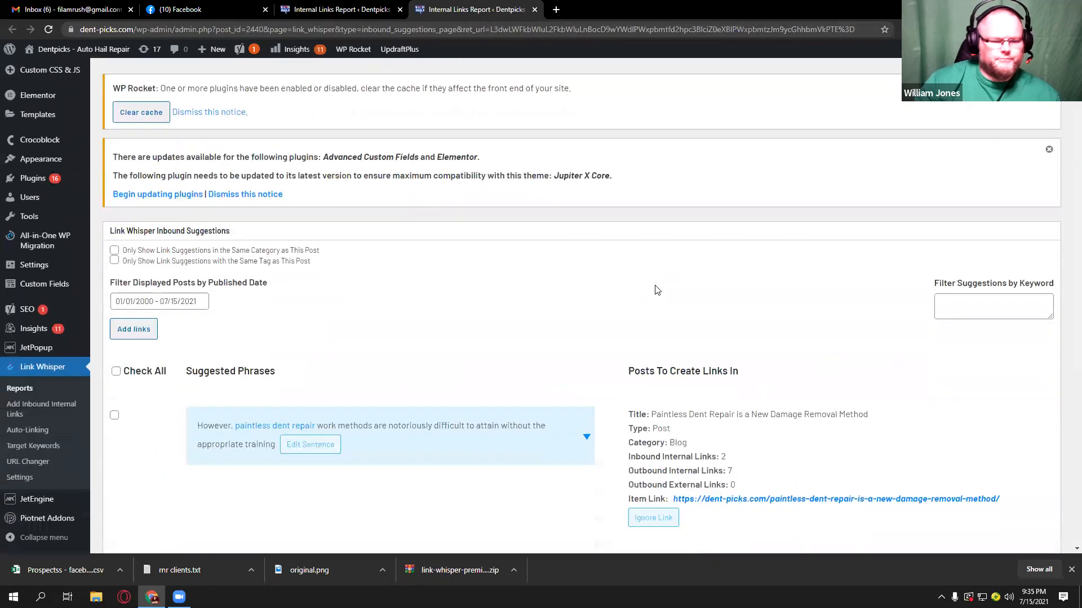
{"action": "scroll", "coordinate": [658, 285], "scroll_direction": "down", "scroll_amount": 4}
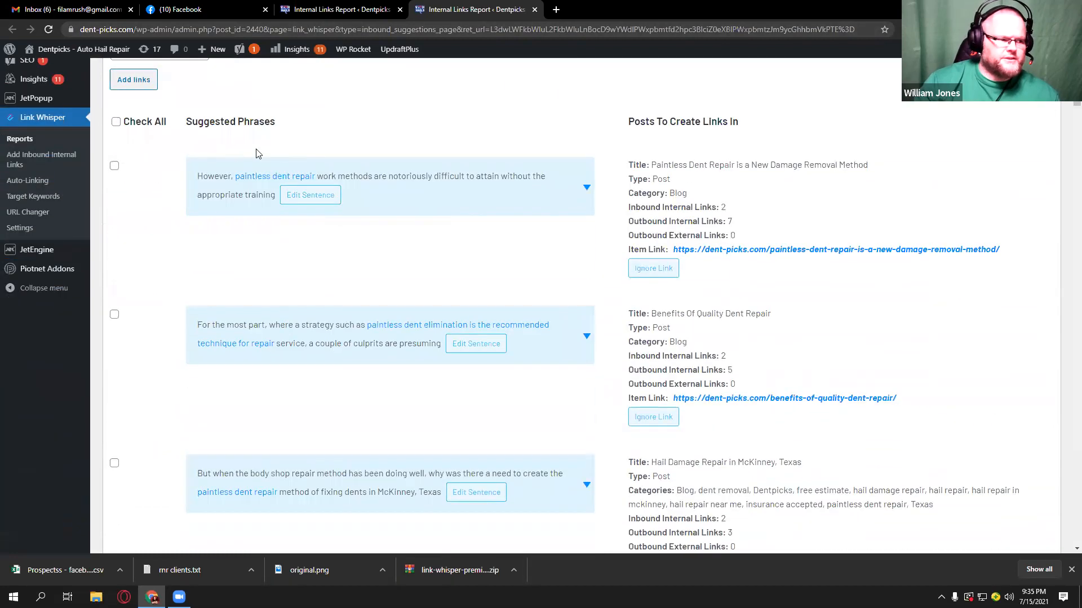
{"action": "left_click", "coordinate": [115, 169]}
{"action": "scroll", "coordinate": [140, 304], "scroll_direction": "down", "scroll_amount": 5}
{"action": "left_click", "coordinate": [115, 347]}
{"action": "scroll", "coordinate": [148, 336], "scroll_direction": "up", "scroll_amount": 2}
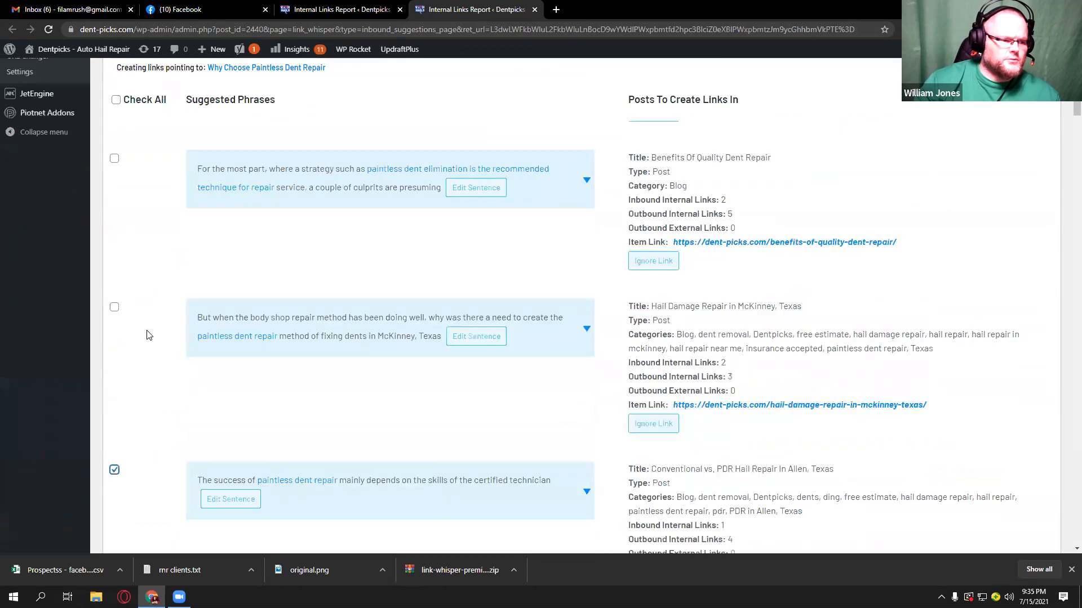
Step: Add the selected links to Why Choose Paintless Dent Repair, close its suggestions page, and reload the orphaned posts report
{"action": "scroll", "coordinate": [147, 336], "scroll_direction": "up", "scroll_amount": 5}
{"action": "left_click", "coordinate": [140, 306]}
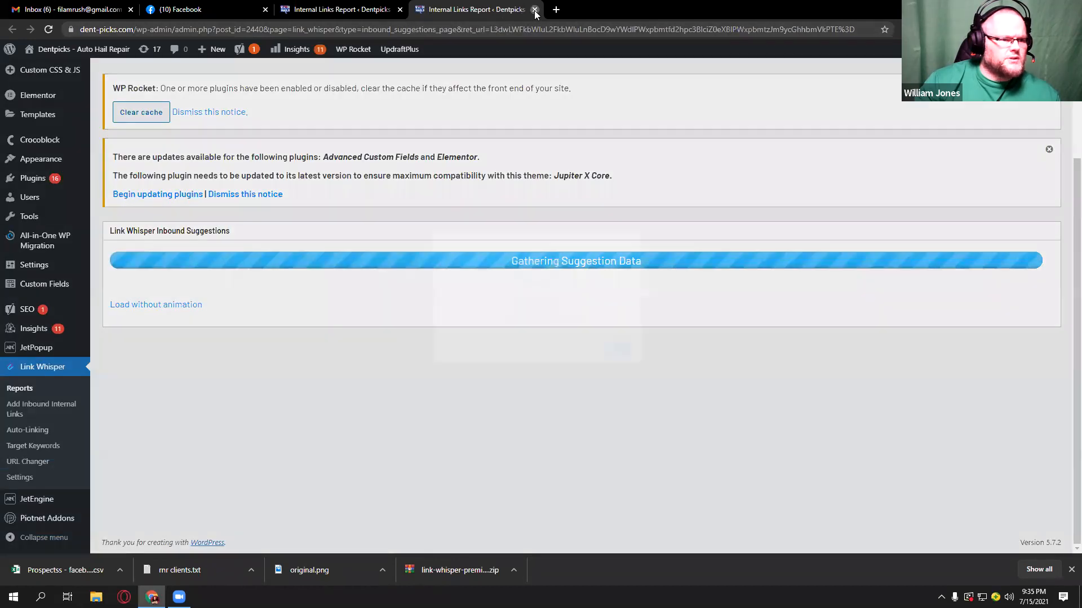
{"action": "left_click", "coordinate": [534, 11]}
{"action": "key", "text": "F5"}
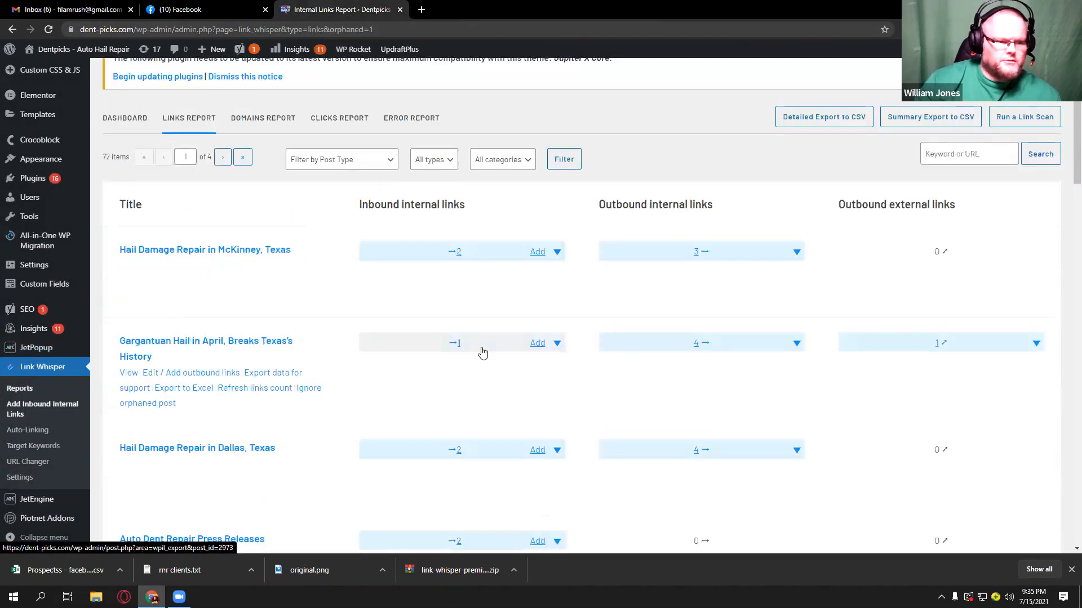
Step: Check the reloaded orphaned posts report, refresh it again, and review the link statistics on the Link Whisper reports dashboard
{"action": "scroll", "coordinate": [482, 352], "scroll_direction": "down", "scroll_amount": 12}
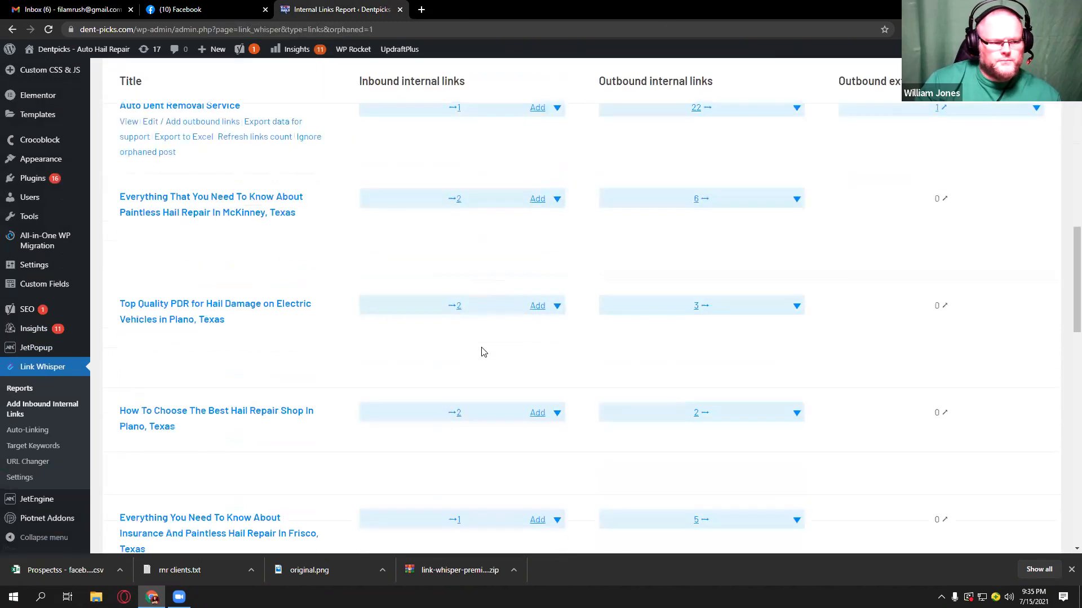
{"action": "scroll", "coordinate": [483, 352], "scroll_direction": "up", "scroll_amount": 12}
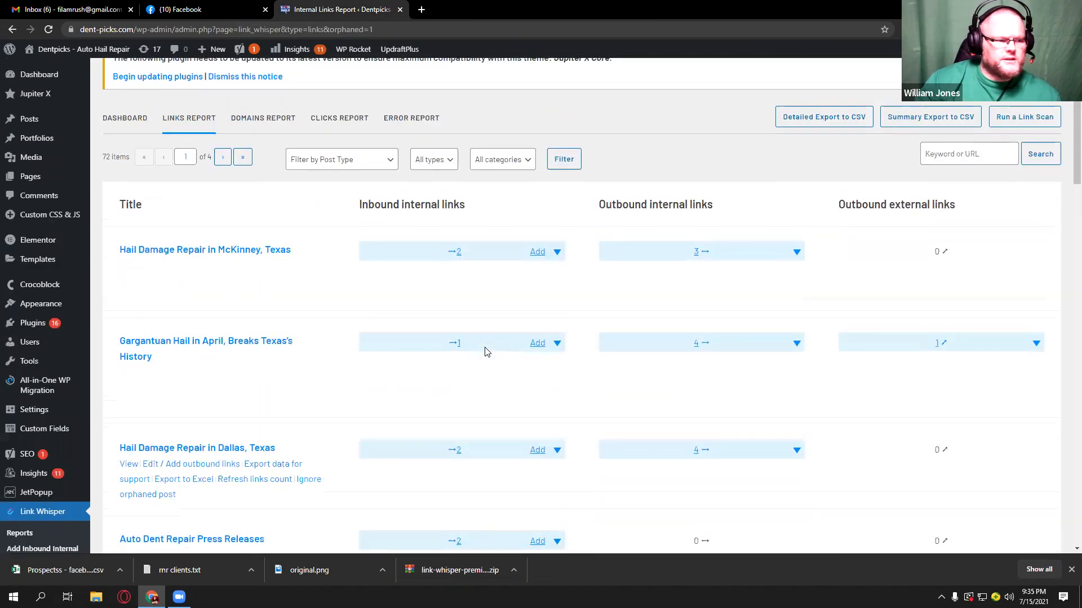
{"action": "scroll", "coordinate": [486, 352], "scroll_direction": "up", "scroll_amount": 2}
{"action": "key", "text": "F5"}
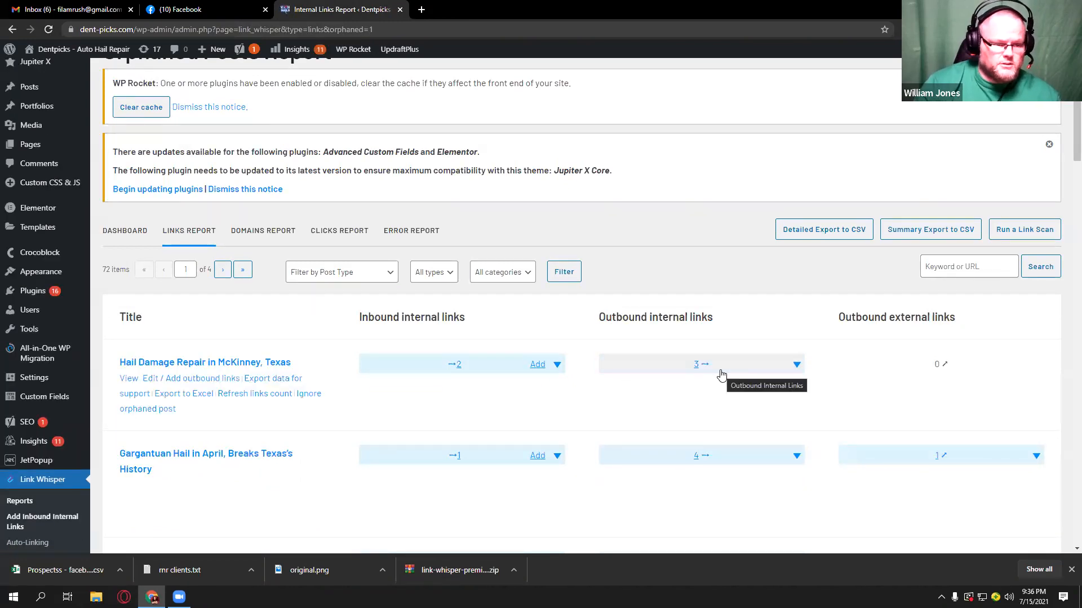
{"action": "scroll", "coordinate": [642, 350], "scroll_direction": "down", "scroll_amount": 1}
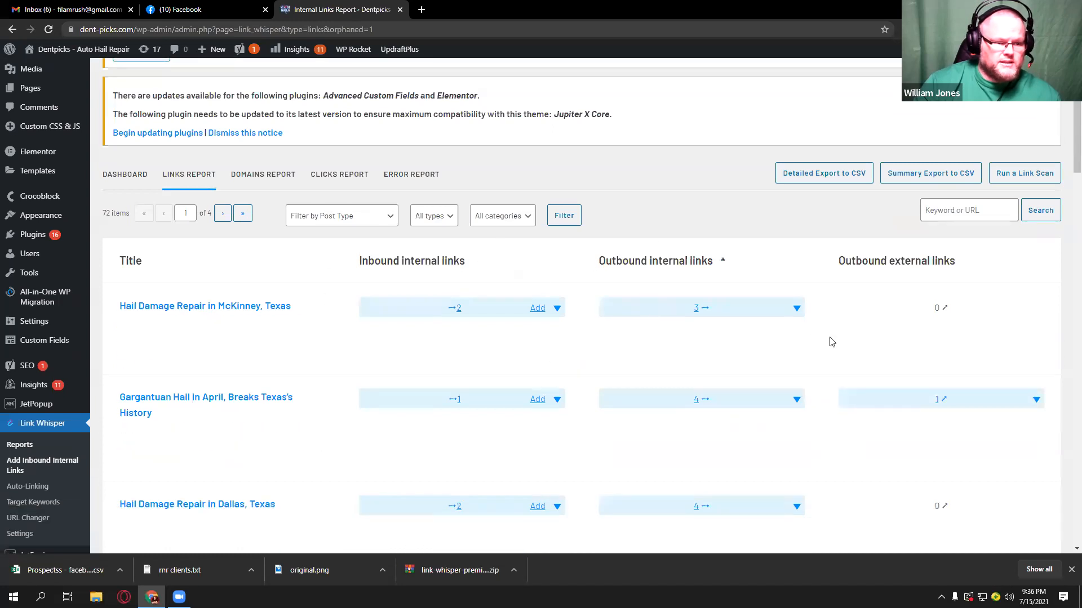
{"action": "left_click", "coordinate": [11, 446]}
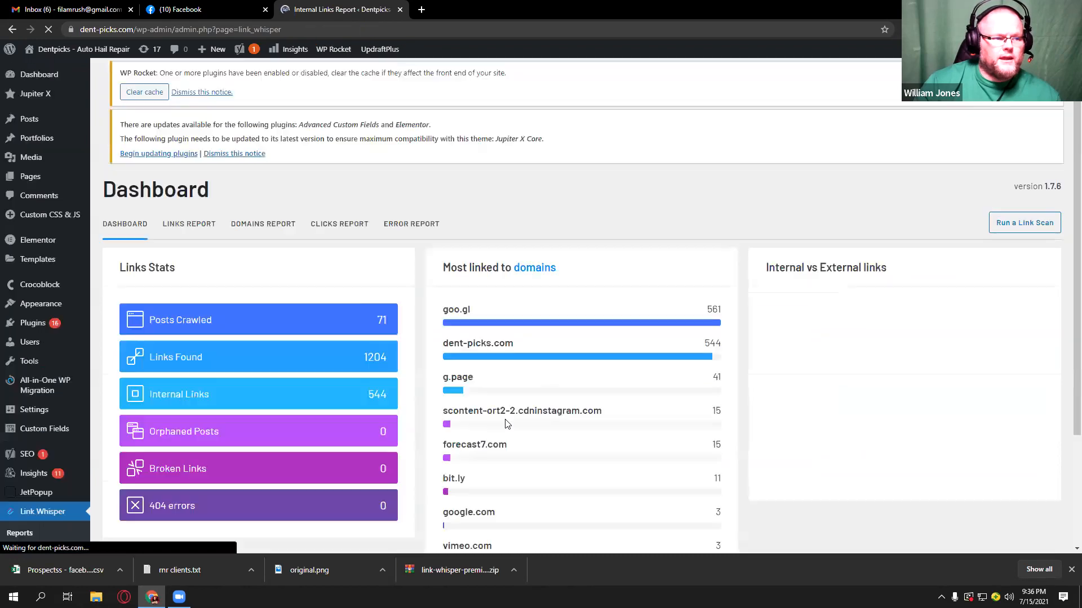
{"action": "scroll", "coordinate": [509, 419], "scroll_direction": "down", "scroll_amount": 3}
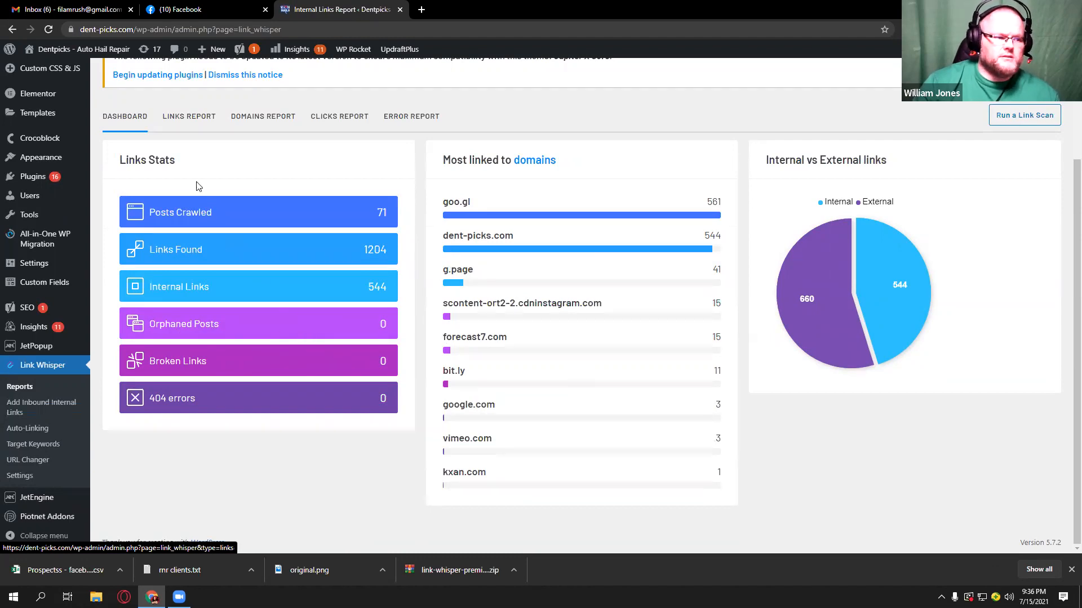
Step: View the internal links report and examine the linked domains with their post and link counts in the Domains Report
{"action": "left_click", "coordinate": [189, 117]}
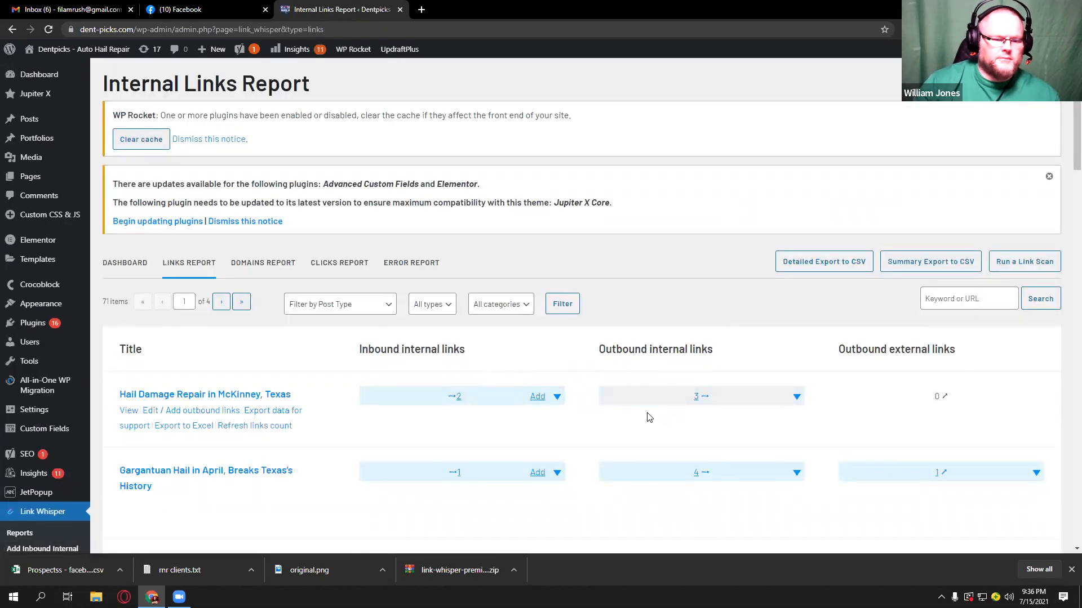
{"action": "left_click", "coordinate": [257, 265]}
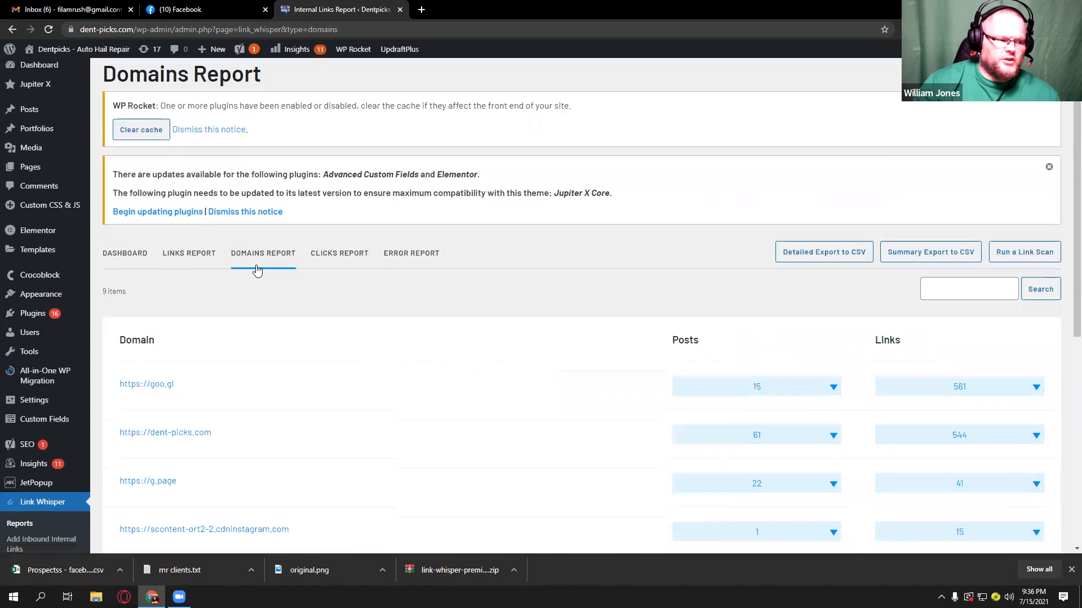
{"action": "scroll", "coordinate": [257, 270], "scroll_direction": "down", "scroll_amount": 4}
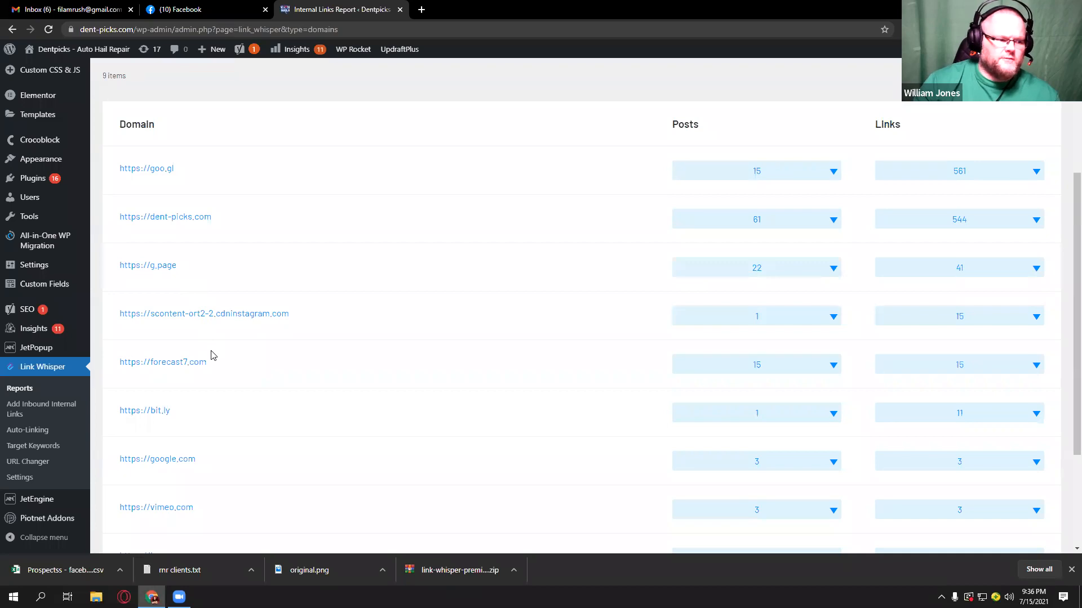
{"action": "scroll", "coordinate": [212, 355], "scroll_direction": "down", "scroll_amount": 2}
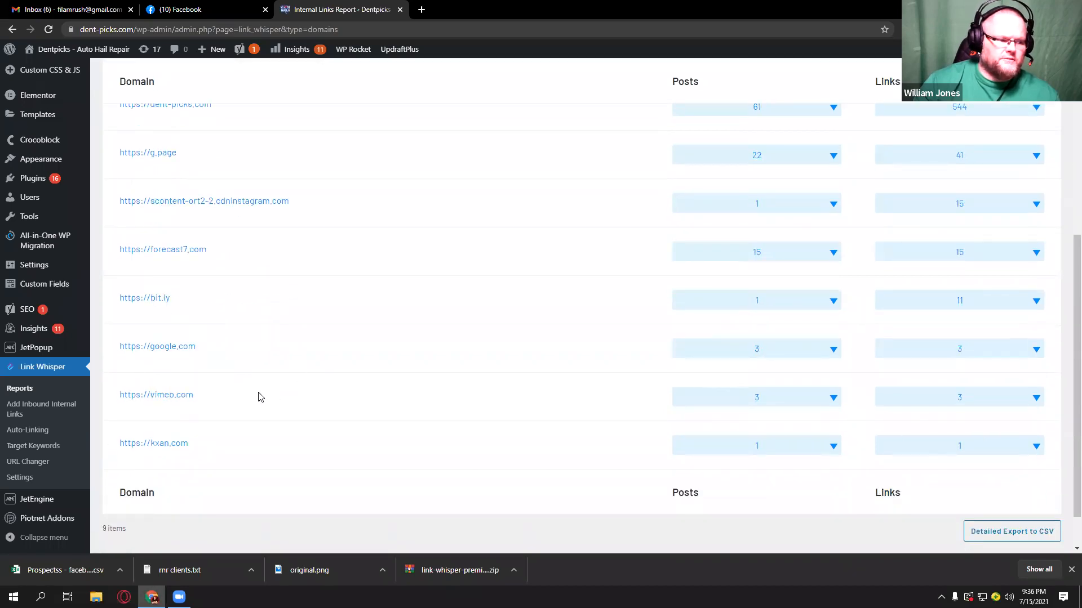
{"action": "scroll", "coordinate": [263, 450], "scroll_direction": "up", "scroll_amount": 2}
{"action": "scroll", "coordinate": [261, 451], "scroll_direction": "down", "scroll_amount": 3}
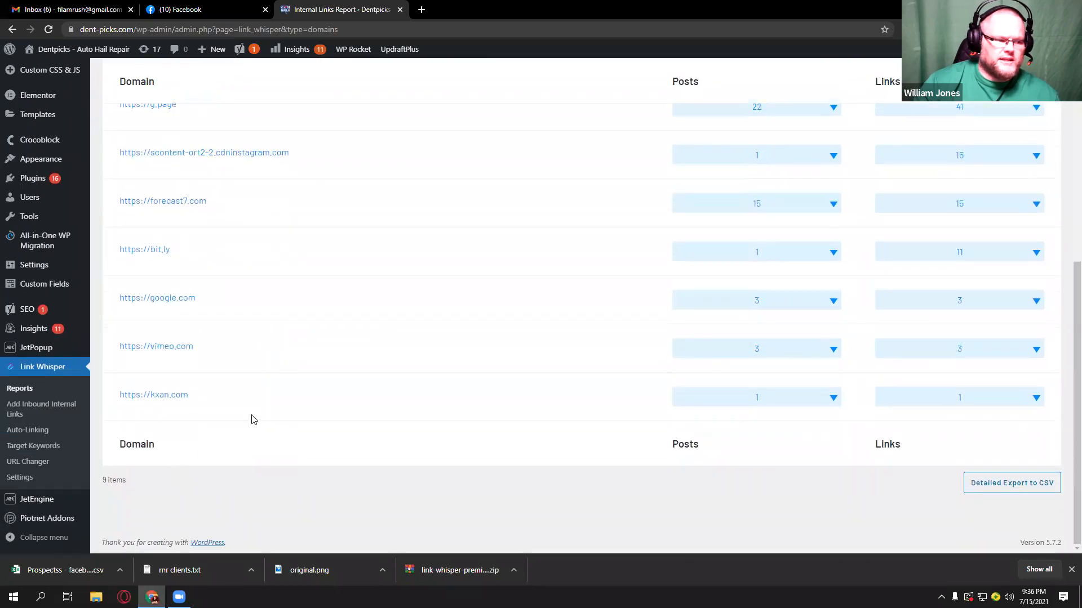
{"action": "scroll", "coordinate": [253, 418], "scroll_direction": "up", "scroll_amount": 5}
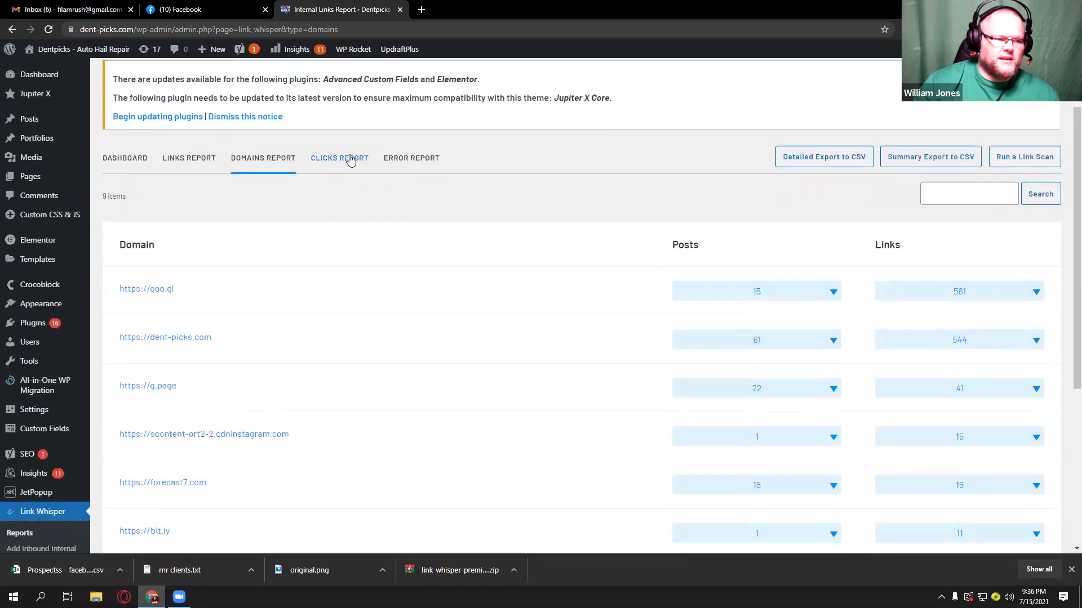
Step: Examine the link clicks per post in the Clicks Report and open the Error Report
{"action": "left_click", "coordinate": [350, 159]}
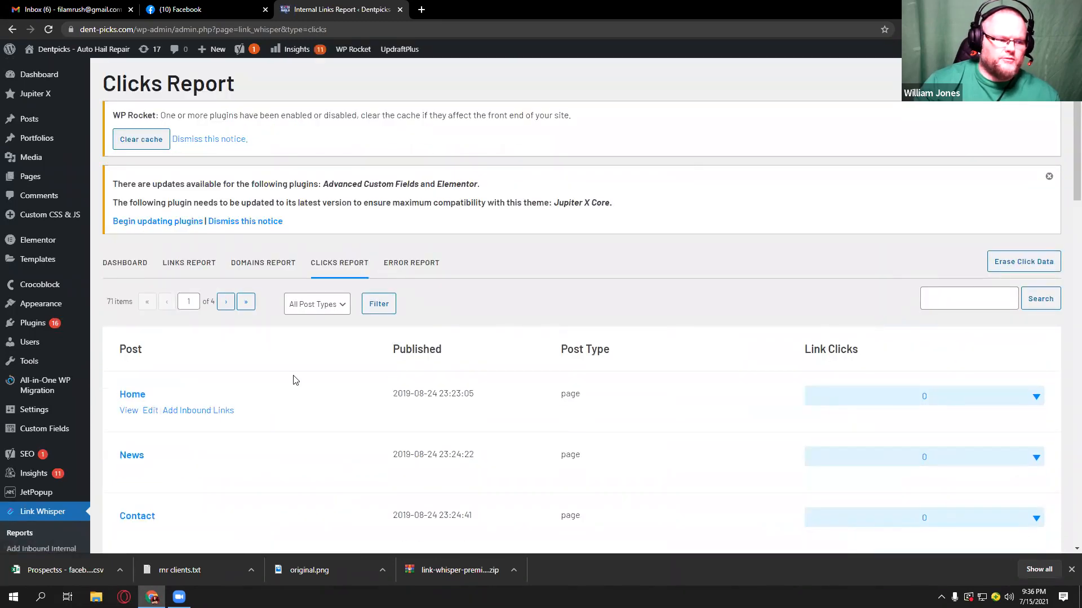
{"action": "scroll", "coordinate": [395, 447], "scroll_direction": "down", "scroll_amount": 3}
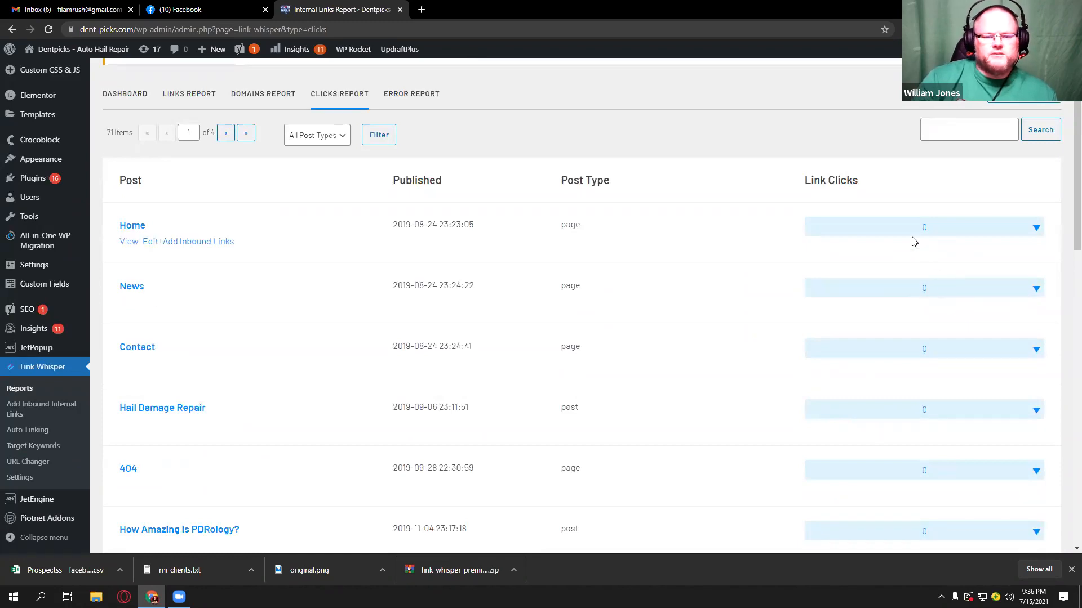
{"action": "scroll", "coordinate": [914, 242], "scroll_direction": "down", "scroll_amount": 10}
{"action": "scroll", "coordinate": [912, 238], "scroll_direction": "down", "scroll_amount": 7}
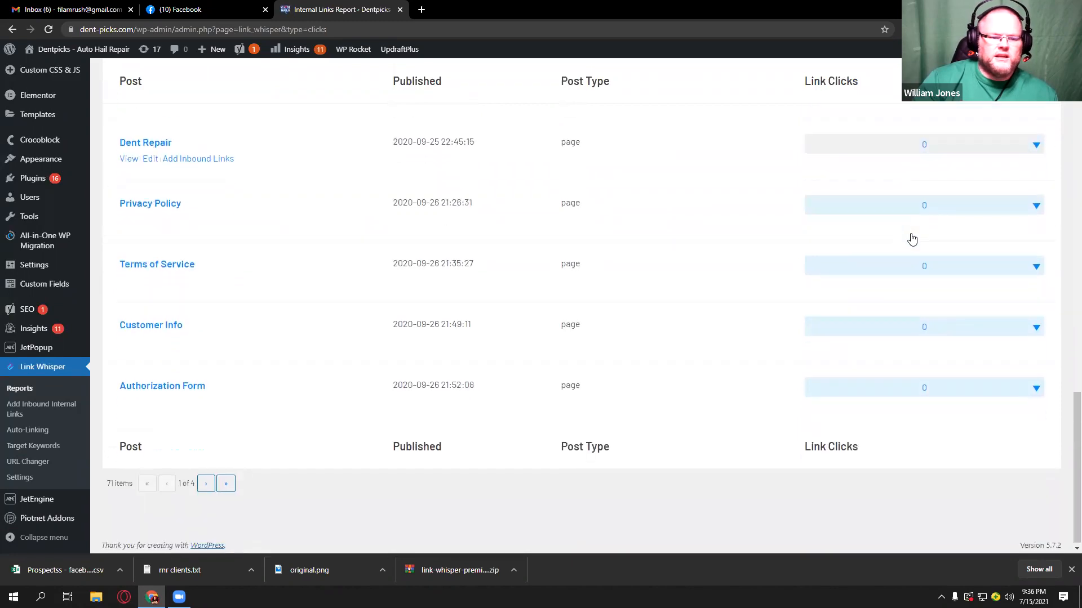
{"action": "scroll", "coordinate": [913, 239], "scroll_direction": "up", "scroll_amount": 18}
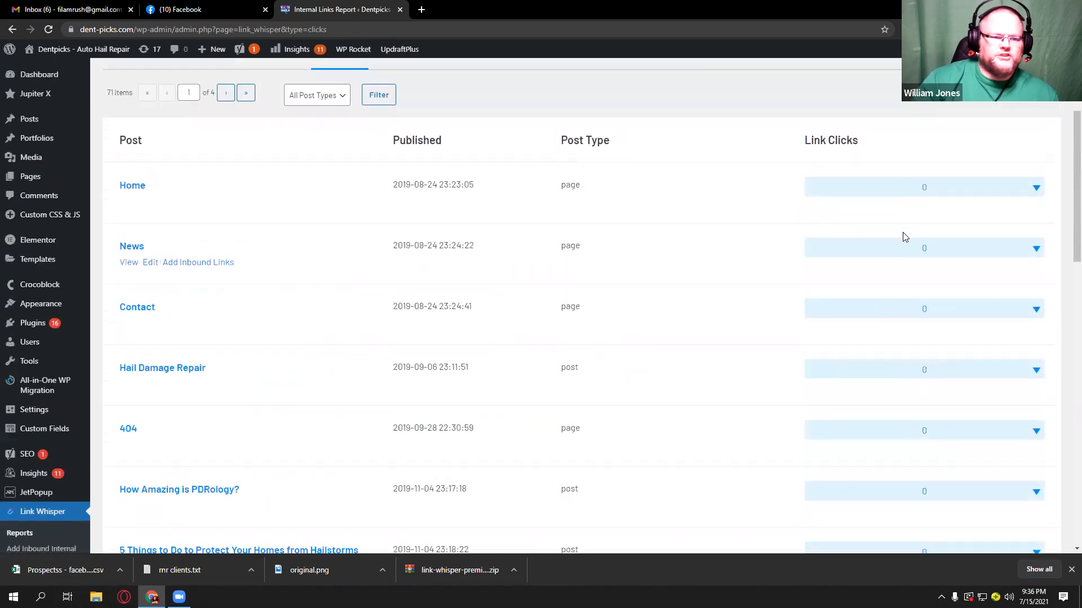
{"action": "scroll", "coordinate": [905, 236], "scroll_direction": "up", "scroll_amount": 4}
{"action": "left_click", "coordinate": [413, 272]}
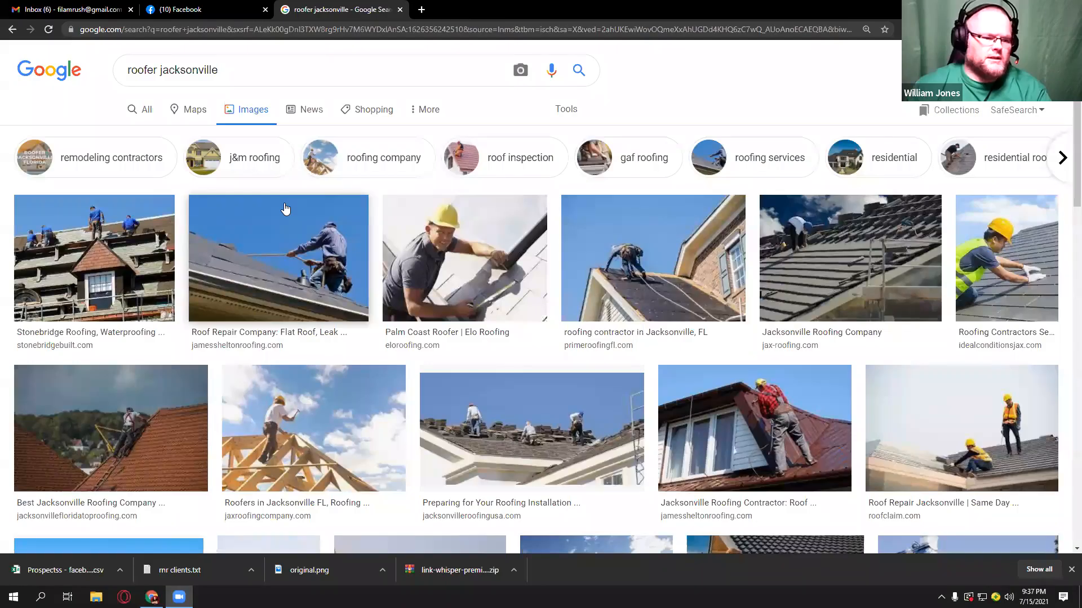
Step: Browse the Google Images results for "roofer jacksonville" and preview the Prime Roofing - Jacksonville, FL image from roofcalc.org
{"action": "scroll", "coordinate": [285, 209], "scroll_direction": "down", "scroll_amount": 3}
{"action": "scroll", "coordinate": [286, 209], "scroll_direction": "down", "scroll_amount": 10}
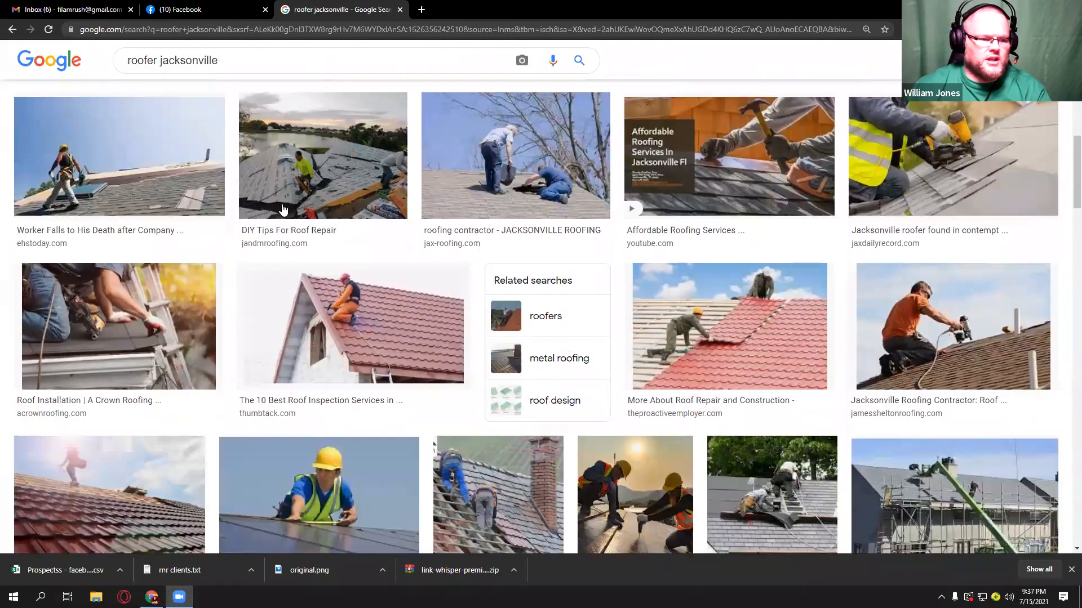
{"action": "scroll", "coordinate": [279, 213], "scroll_direction": "down", "scroll_amount": 2}
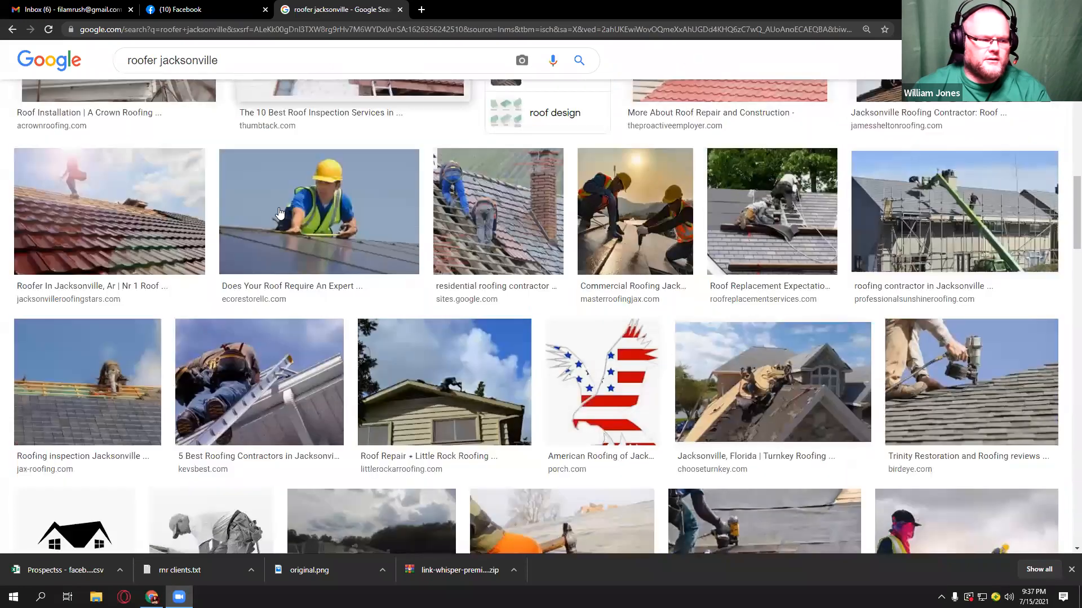
{"action": "scroll", "coordinate": [278, 213], "scroll_direction": "down", "scroll_amount": 9}
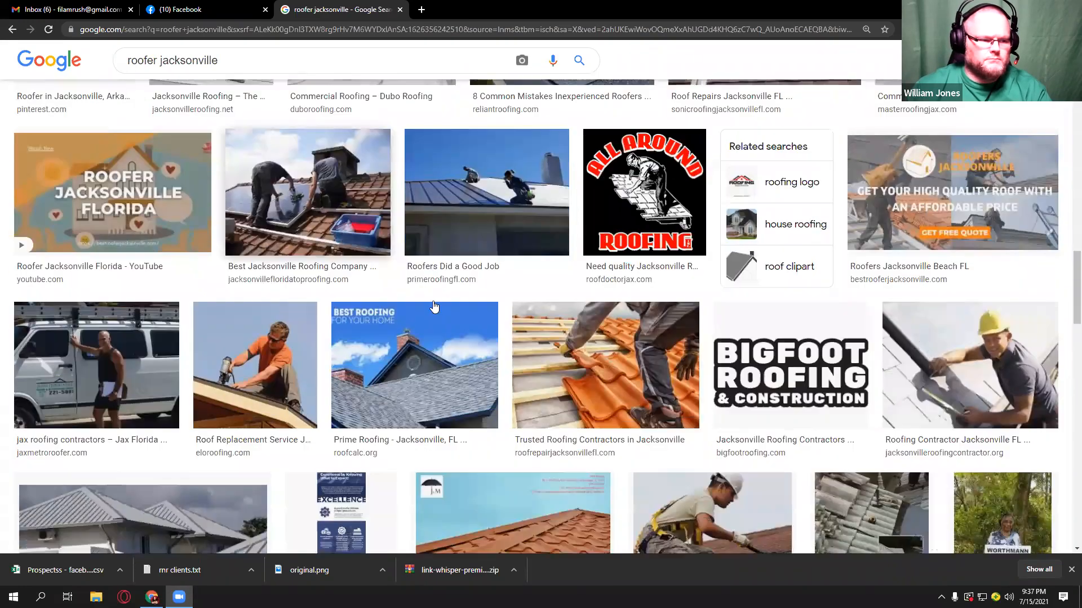
{"action": "scroll", "coordinate": [375, 267], "scroll_direction": "down", "scroll_amount": 2}
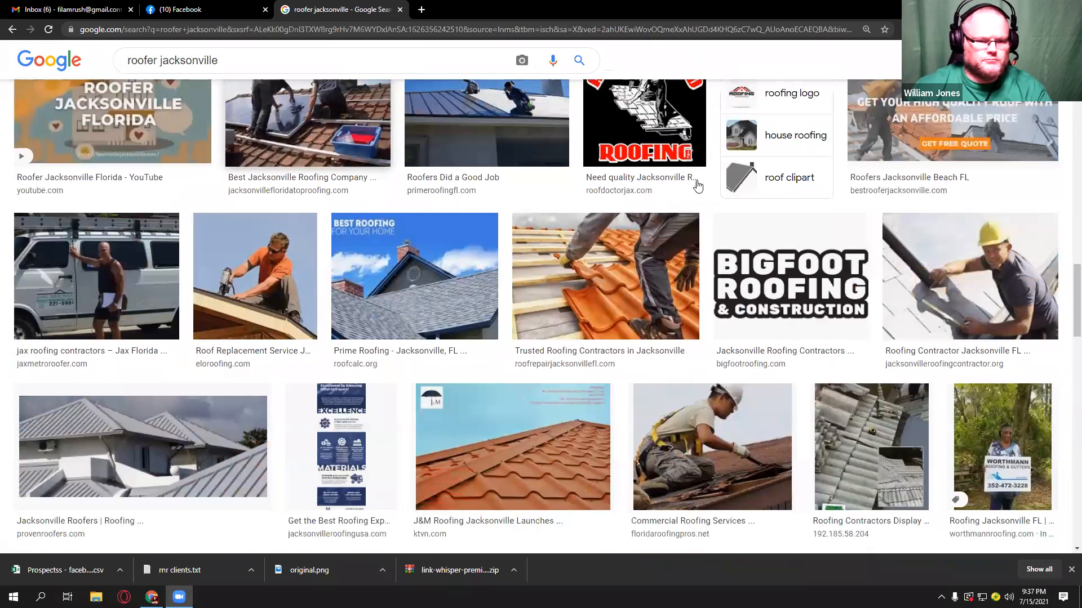
{"action": "left_click", "coordinate": [415, 276]}
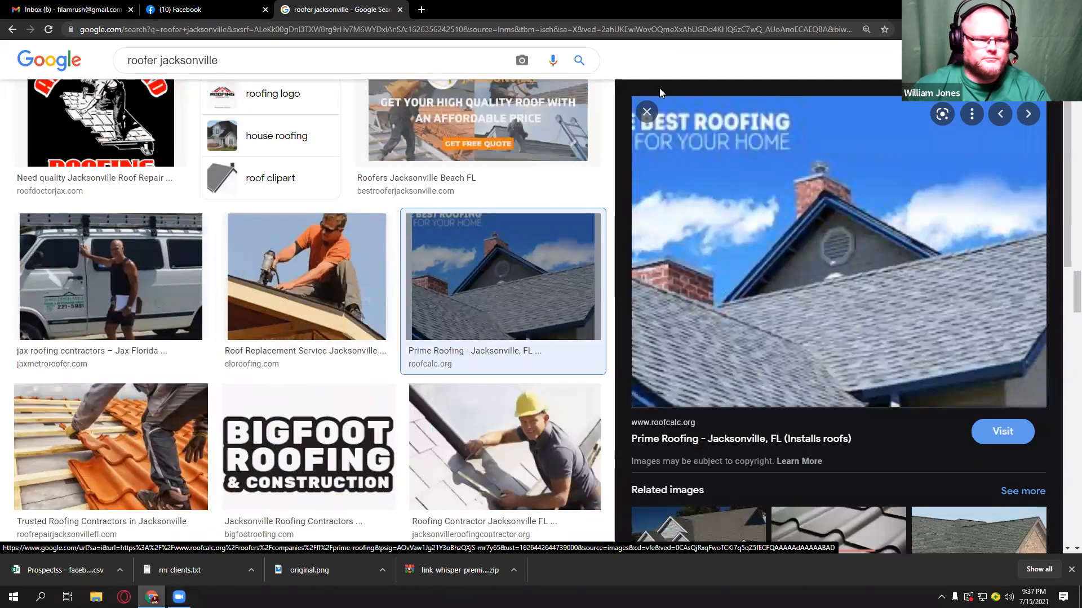
Step: Close the Prime Roofing preview, open the Worthmann Roofing sign photo from worthmannroofing.com and save it to the Desktop as Roofer.jpg
{"action": "left_click", "coordinate": [648, 113]}
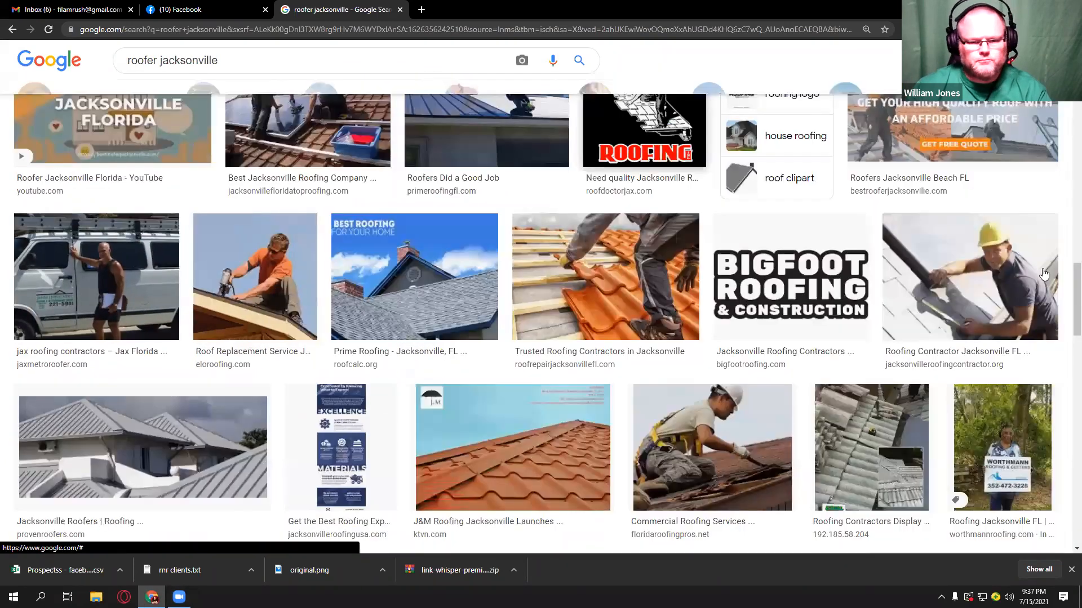
{"action": "scroll", "coordinate": [1018, 273], "scroll_direction": "down", "scroll_amount": 3}
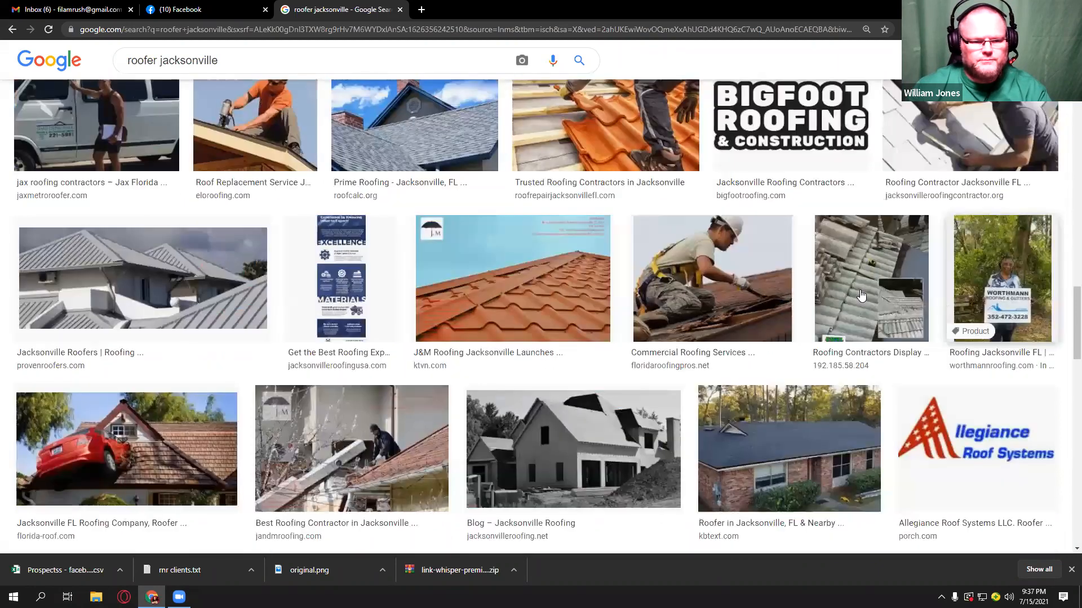
{"action": "left_click", "coordinate": [1003, 288]}
{"action": "right_click", "coordinate": [860, 290]}
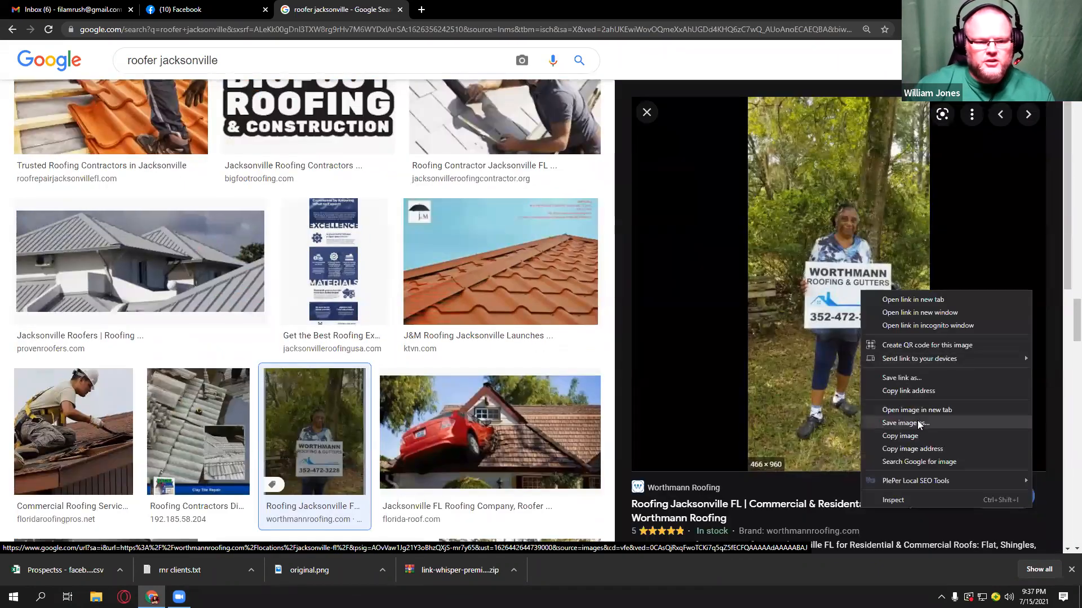
{"action": "left_click", "coordinate": [918, 422]}
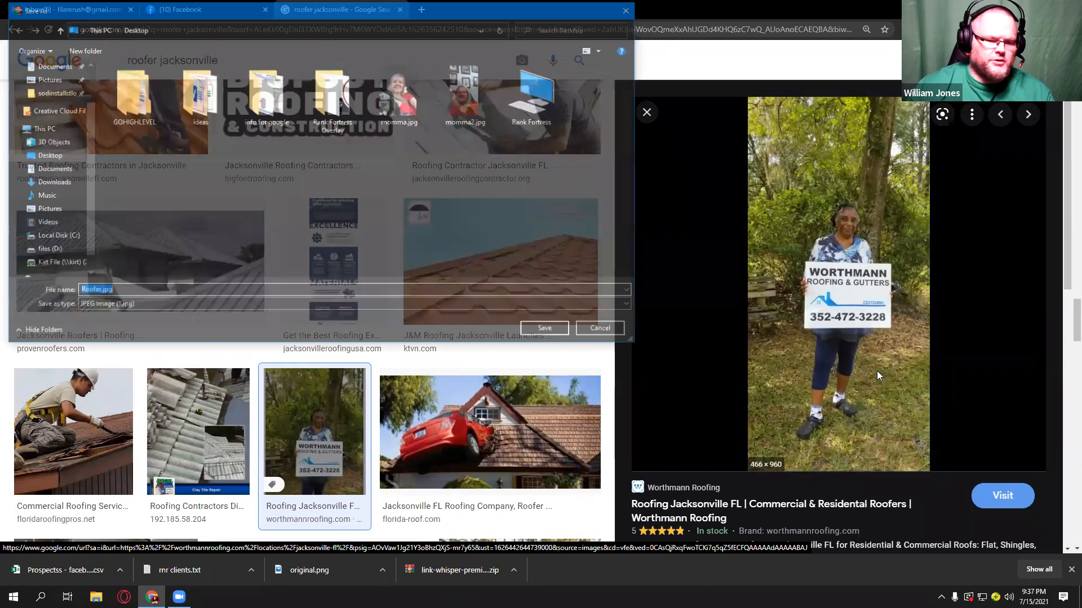
{"action": "left_click", "coordinate": [561, 330]}
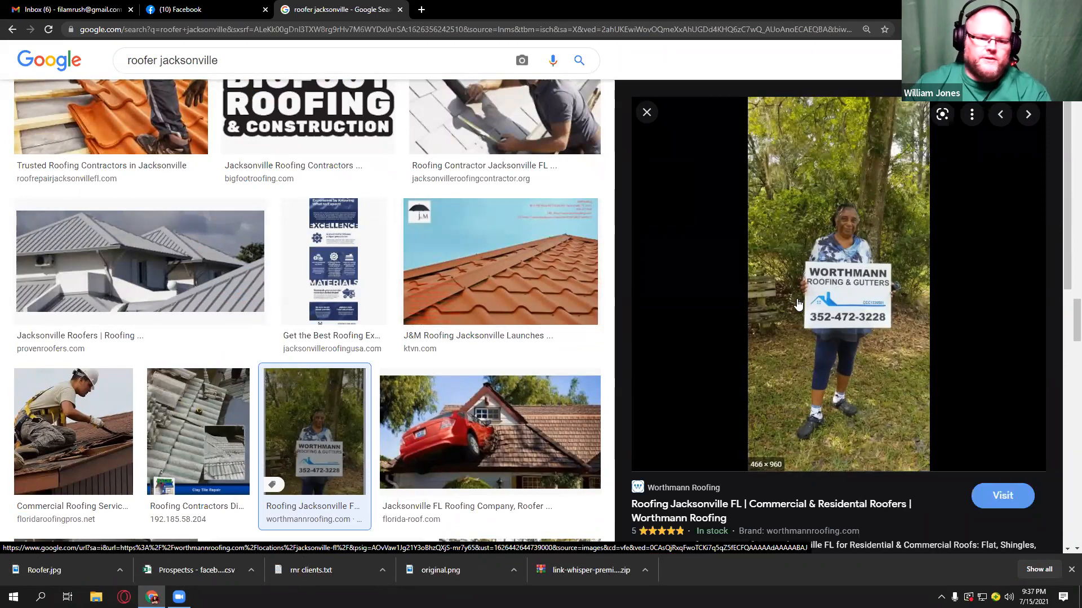
Step: Open the bookmarked Google Cloud Vision API "Try it!" page in a new browser tab
{"action": "left_click", "coordinate": [175, 7]}
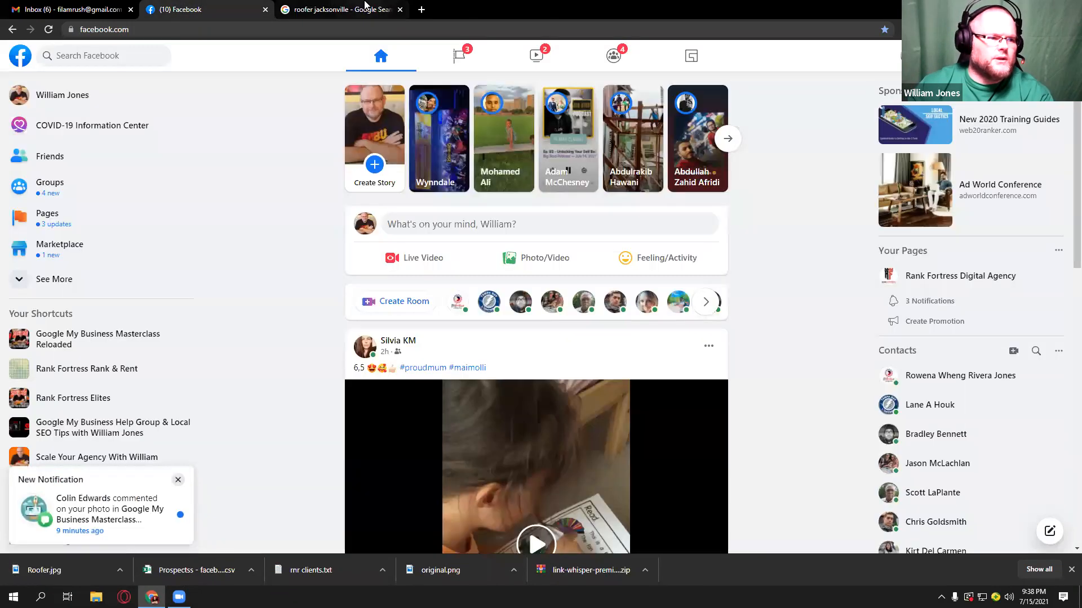
{"action": "left_click", "coordinate": [421, 10]}
{"action": "left_click", "coordinate": [50, 49]}
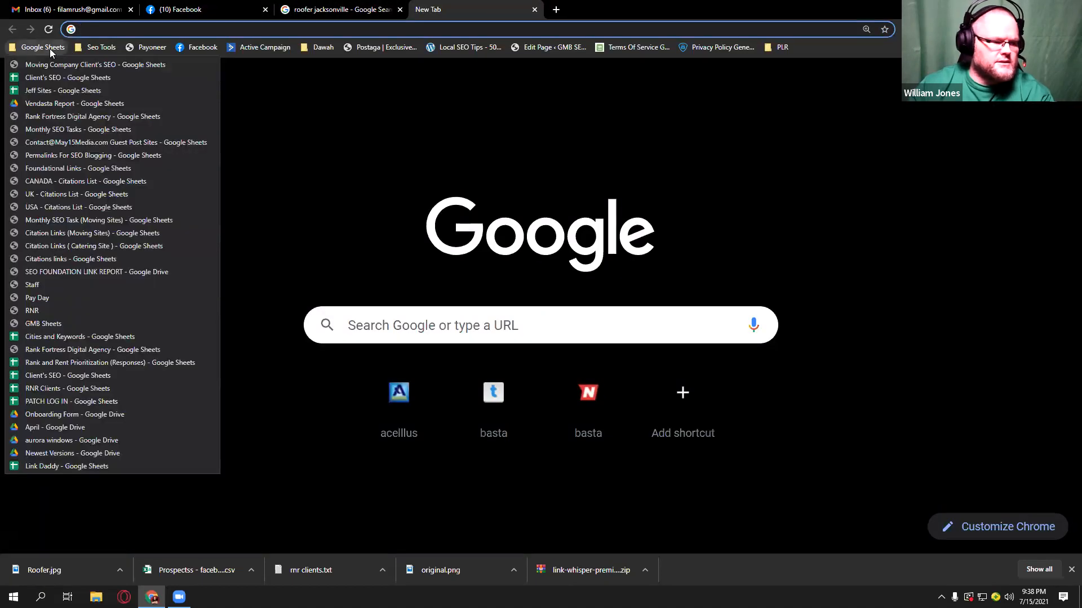
{"action": "mouse_move", "coordinate": [102, 48]}
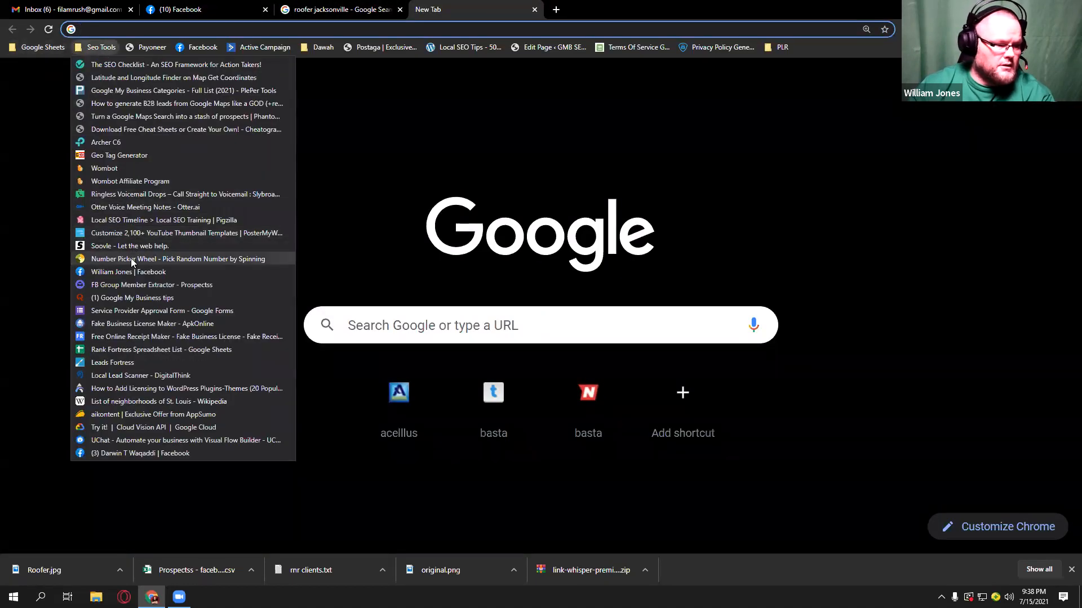
{"action": "left_click", "coordinate": [163, 428]}
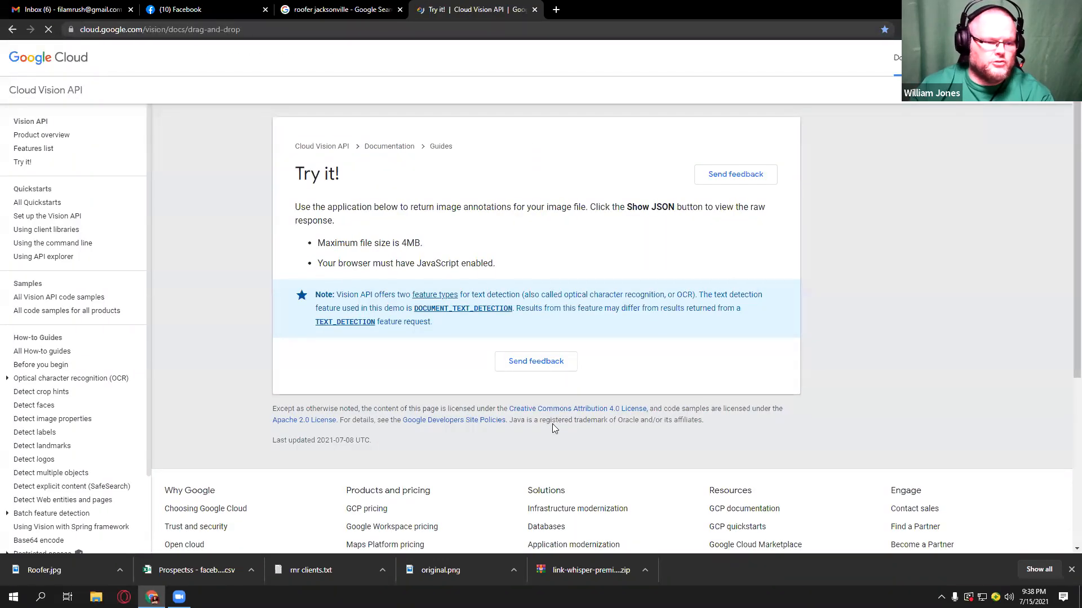
Step: Upload Roofer.jpg from the Desktop to the Vision API demo and complete the reCAPTCHA check to analyze it
{"action": "scroll", "coordinate": [558, 434], "scroll_direction": "down", "scroll_amount": 1}
{"action": "left_click", "coordinate": [548, 359]}
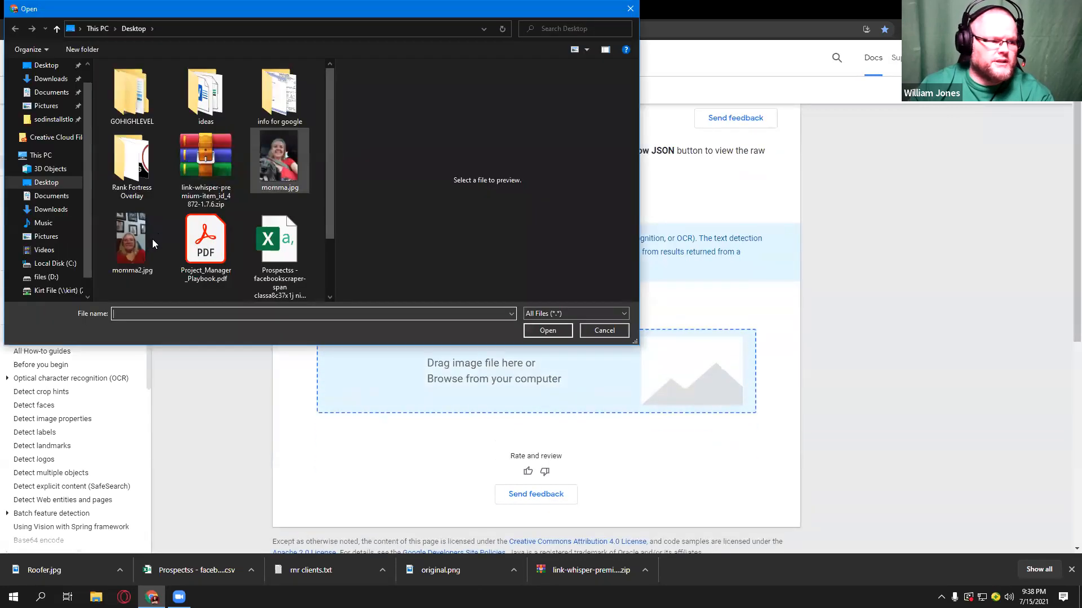
{"action": "left_click", "coordinate": [205, 266]}
{"action": "left_click", "coordinate": [544, 331]}
{"action": "scroll", "coordinate": [546, 334], "scroll_direction": "down", "scroll_amount": 2}
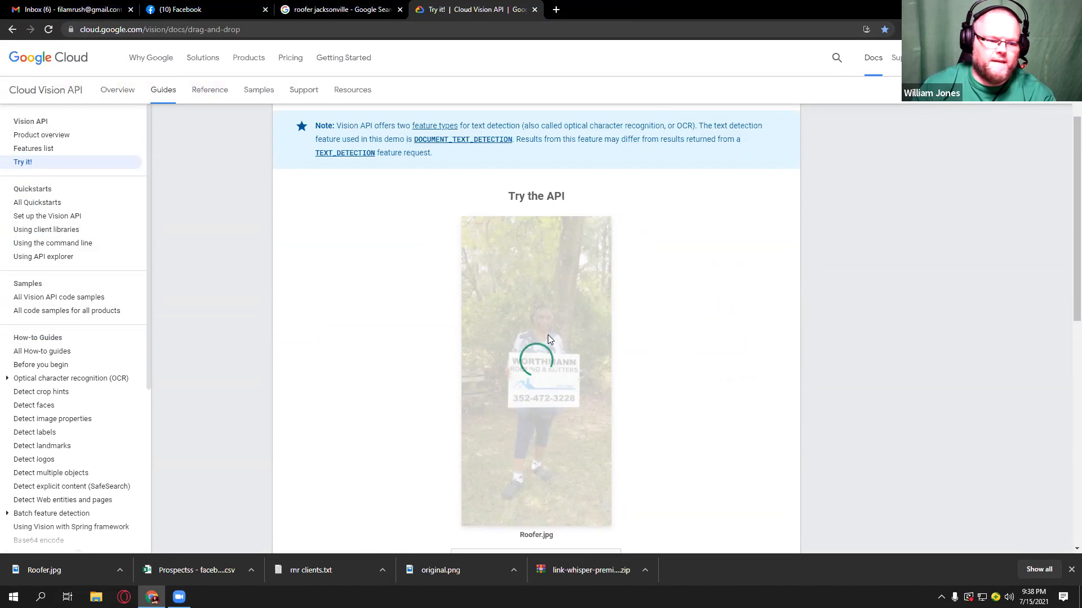
{"action": "scroll", "coordinate": [564, 327], "scroll_direction": "down", "scroll_amount": 2}
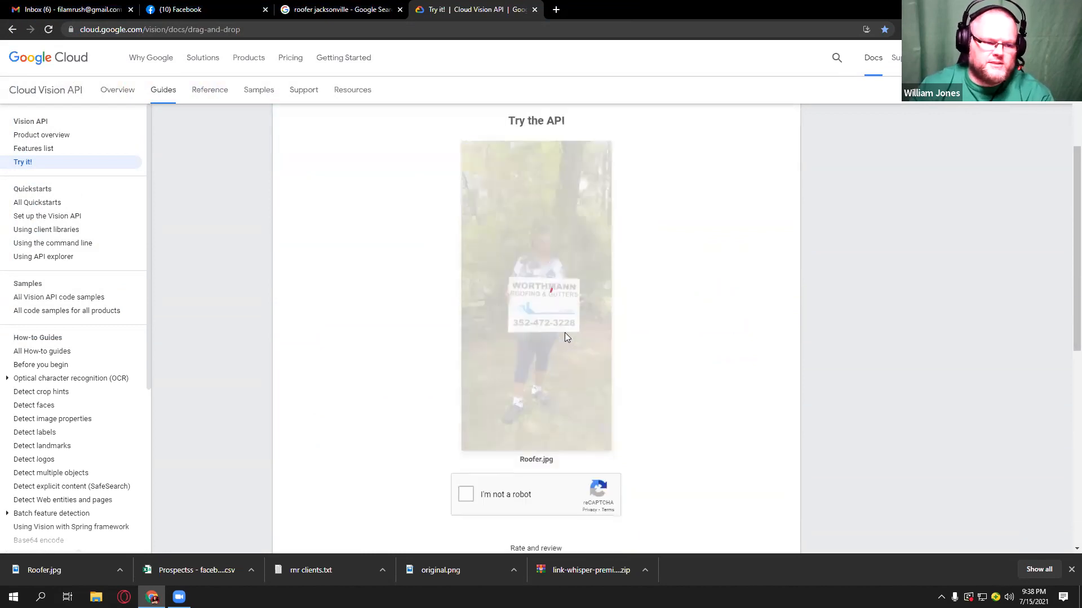
{"action": "left_click", "coordinate": [466, 457]}
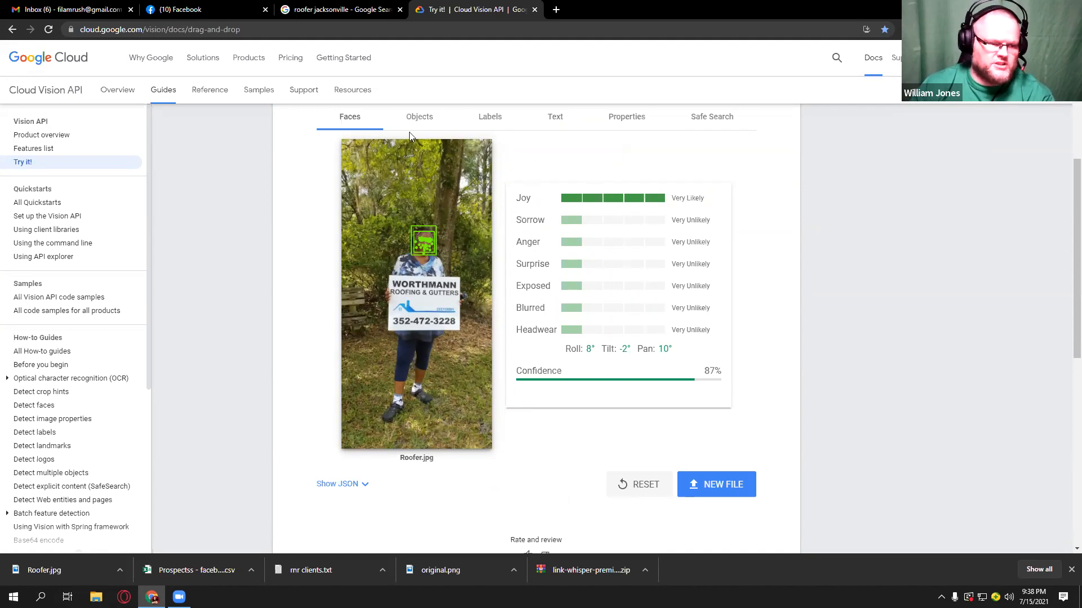
Step: Examine the objects detected in Roofer.jpg and read through its full list of labels
{"action": "left_click", "coordinate": [418, 117]}
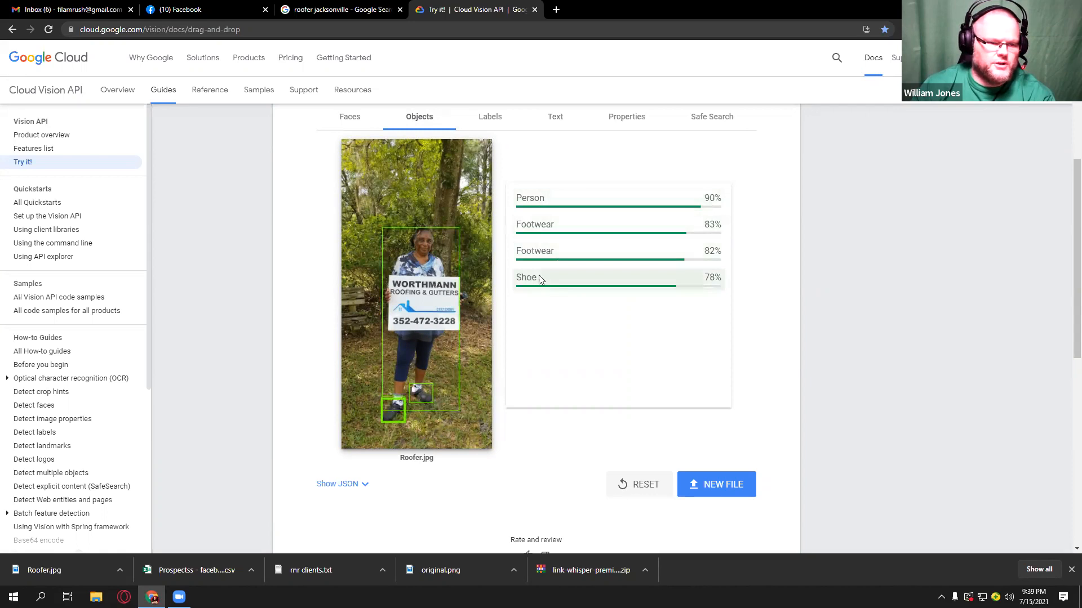
{"action": "left_click", "coordinate": [496, 121]}
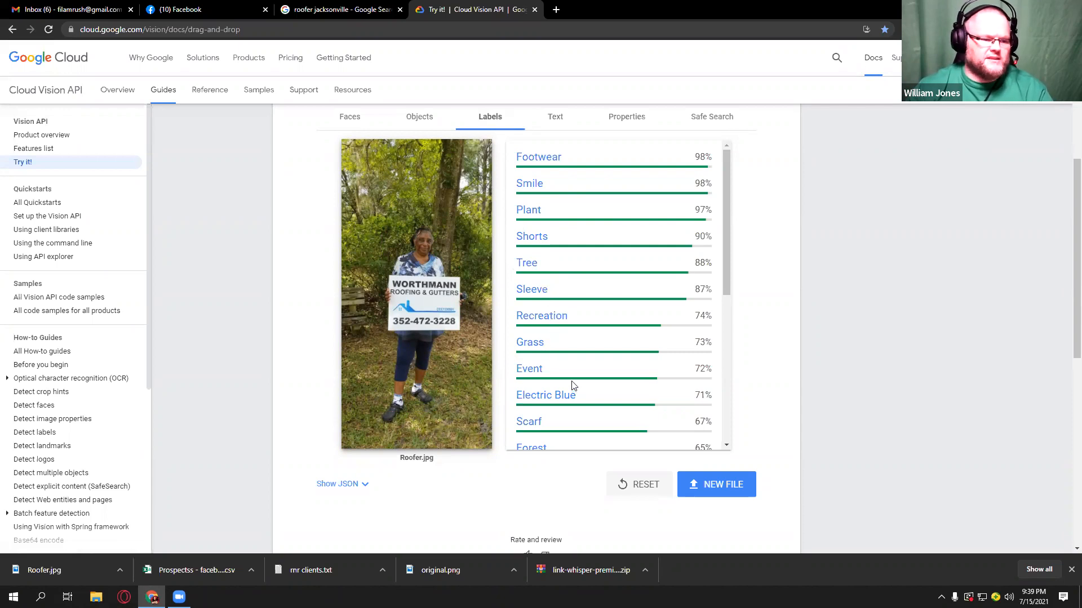
{"action": "scroll", "coordinate": [570, 386], "scroll_direction": "down", "scroll_amount": 3}
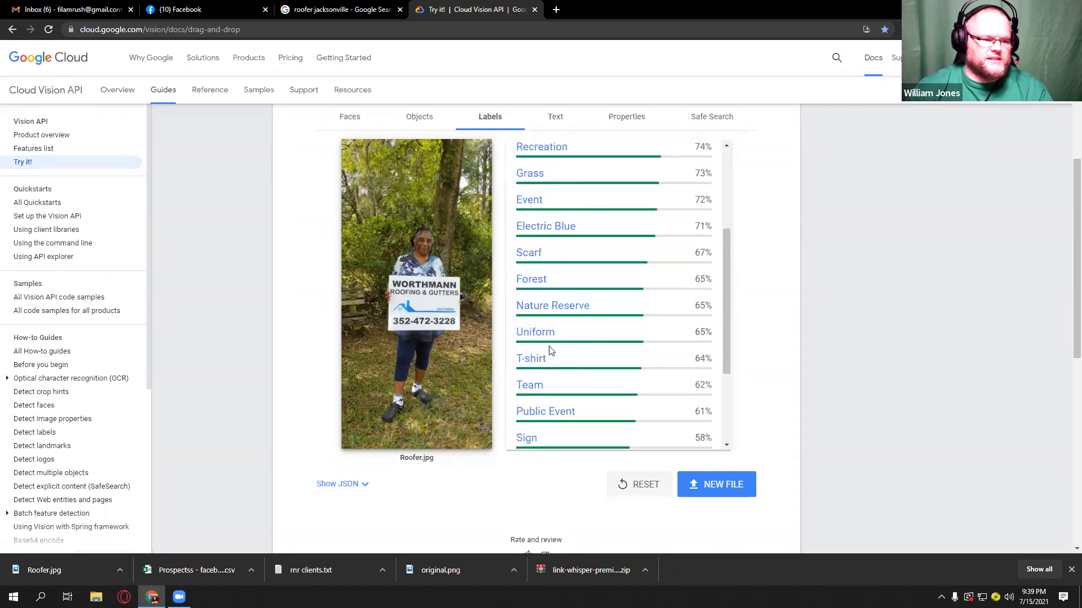
{"action": "scroll", "coordinate": [553, 396], "scroll_direction": "down", "scroll_amount": 1}
{"action": "scroll", "coordinate": [552, 396], "scroll_direction": "down", "scroll_amount": 1}
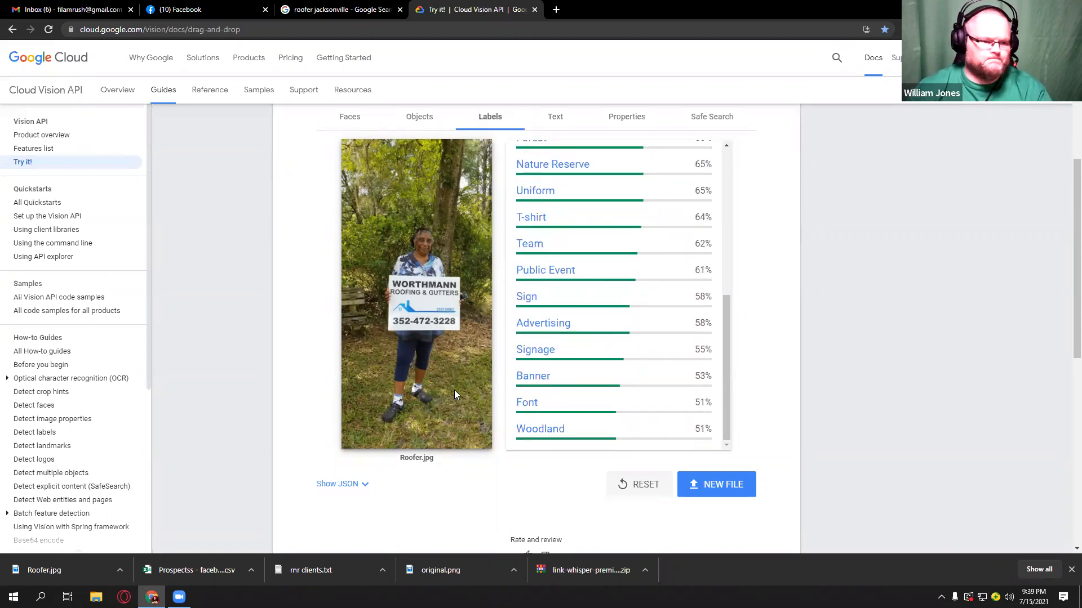
{"action": "scroll", "coordinate": [541, 387], "scroll_direction": "down", "scroll_amount": 2}
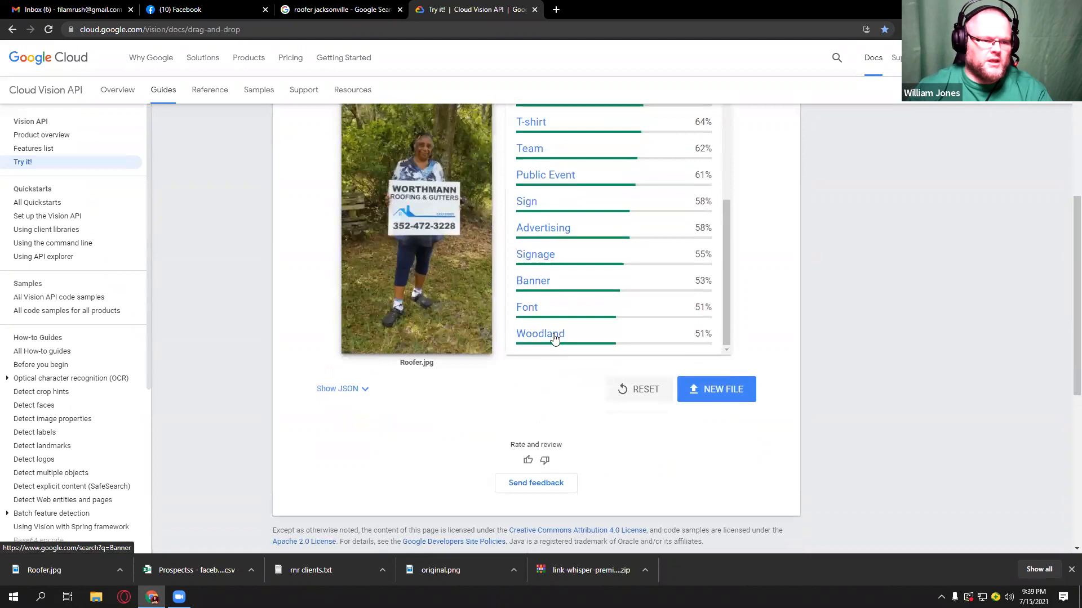
Step: Review the detected text, the dominant colors and crop hints, and the Safe Search ratings for Roofer.jpg
{"action": "scroll", "coordinate": [555, 338], "scroll_direction": "up", "scroll_amount": 4}
{"action": "left_click", "coordinate": [555, 230]}
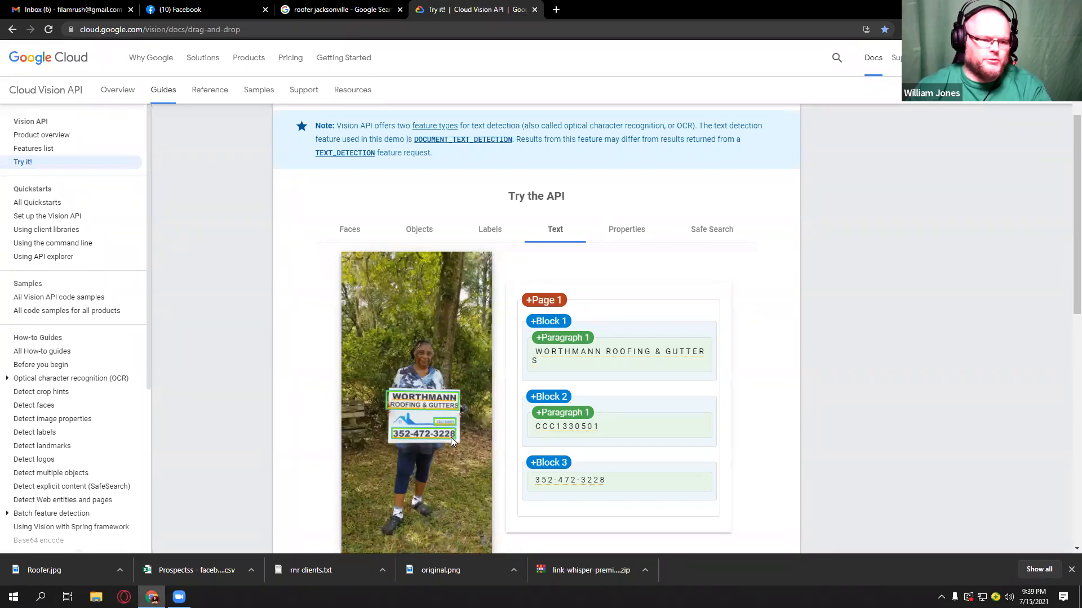
{"action": "left_click", "coordinate": [637, 233]}
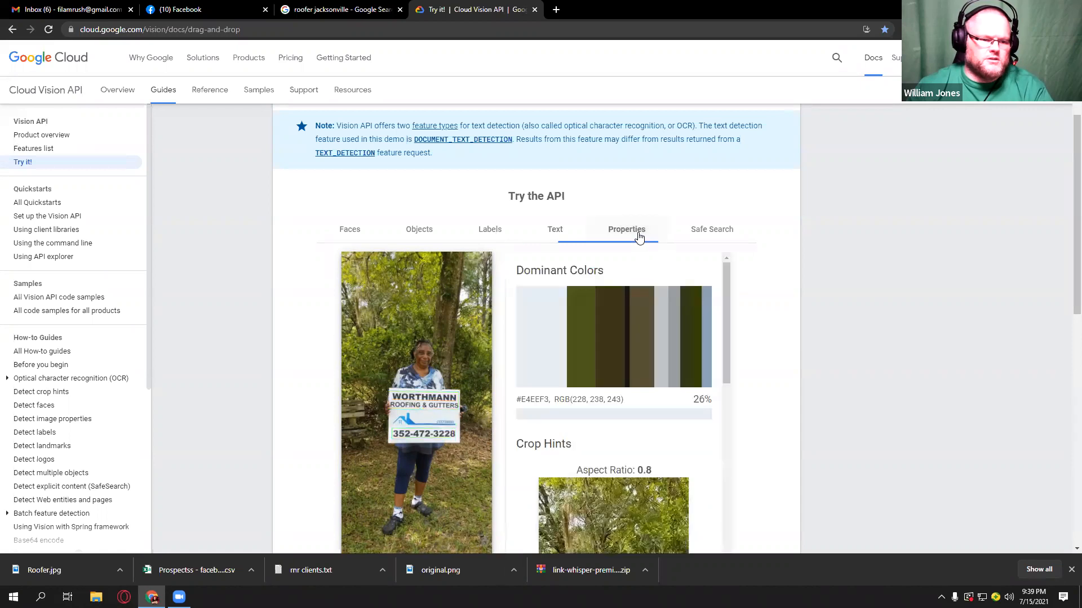
{"action": "scroll", "coordinate": [612, 334], "scroll_direction": "down", "scroll_amount": 3}
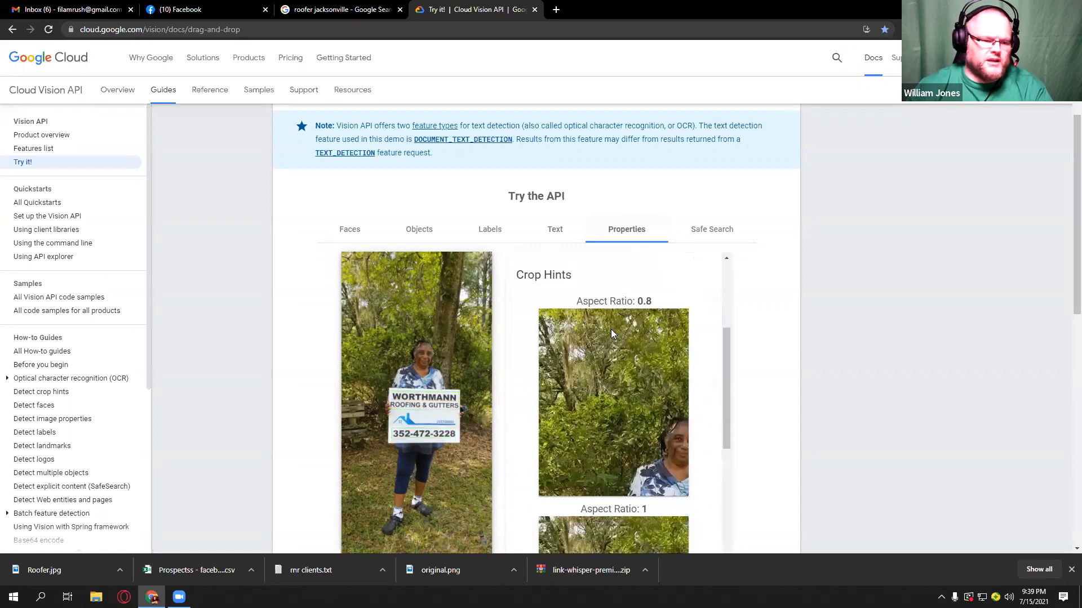
{"action": "scroll", "coordinate": [611, 329], "scroll_direction": "up", "scroll_amount": 3}
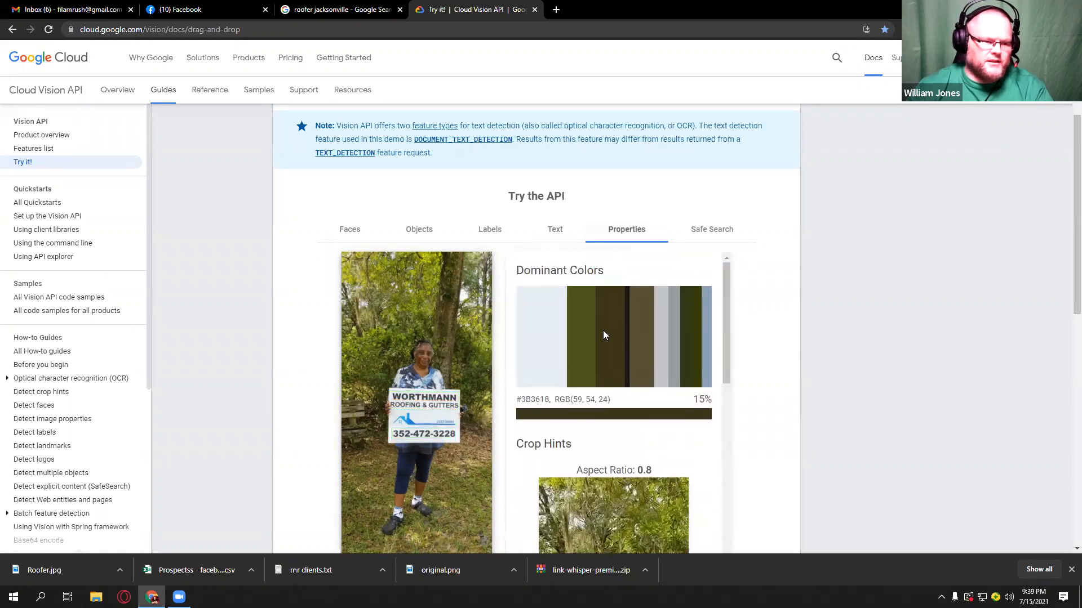
{"action": "left_click", "coordinate": [710, 231]}
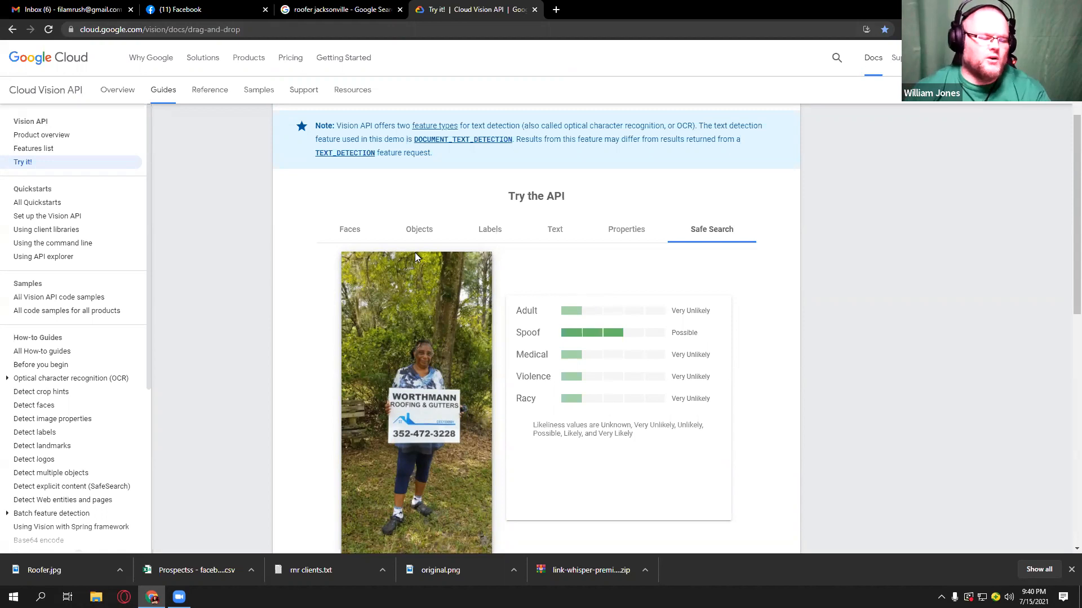
{"action": "scroll", "coordinate": [483, 339], "scroll_direction": "down", "scroll_amount": 1}
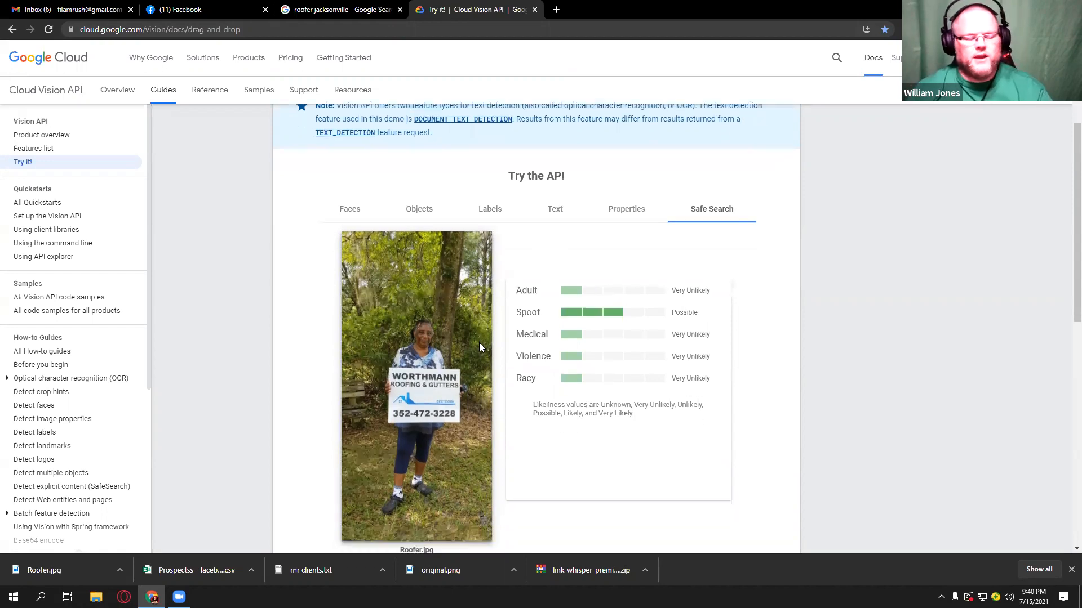